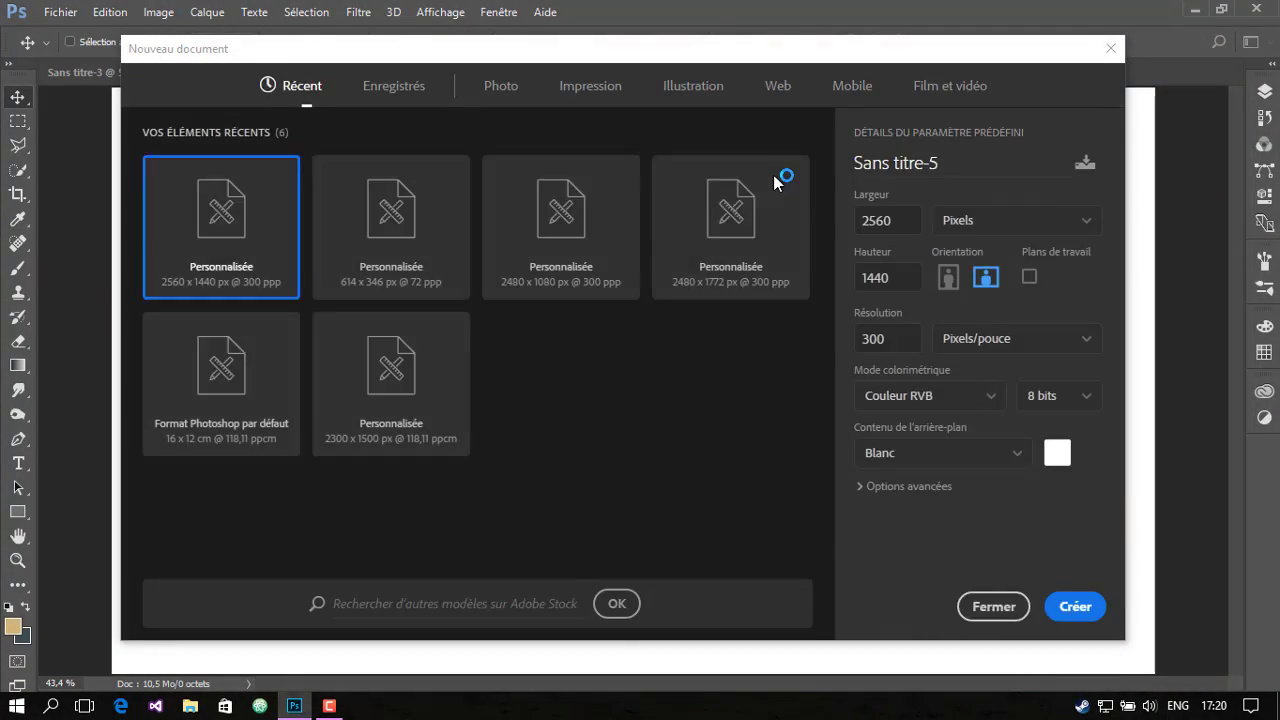
Create a new document and draw a circle near the top centre of the canvas
left_click(1072, 610)
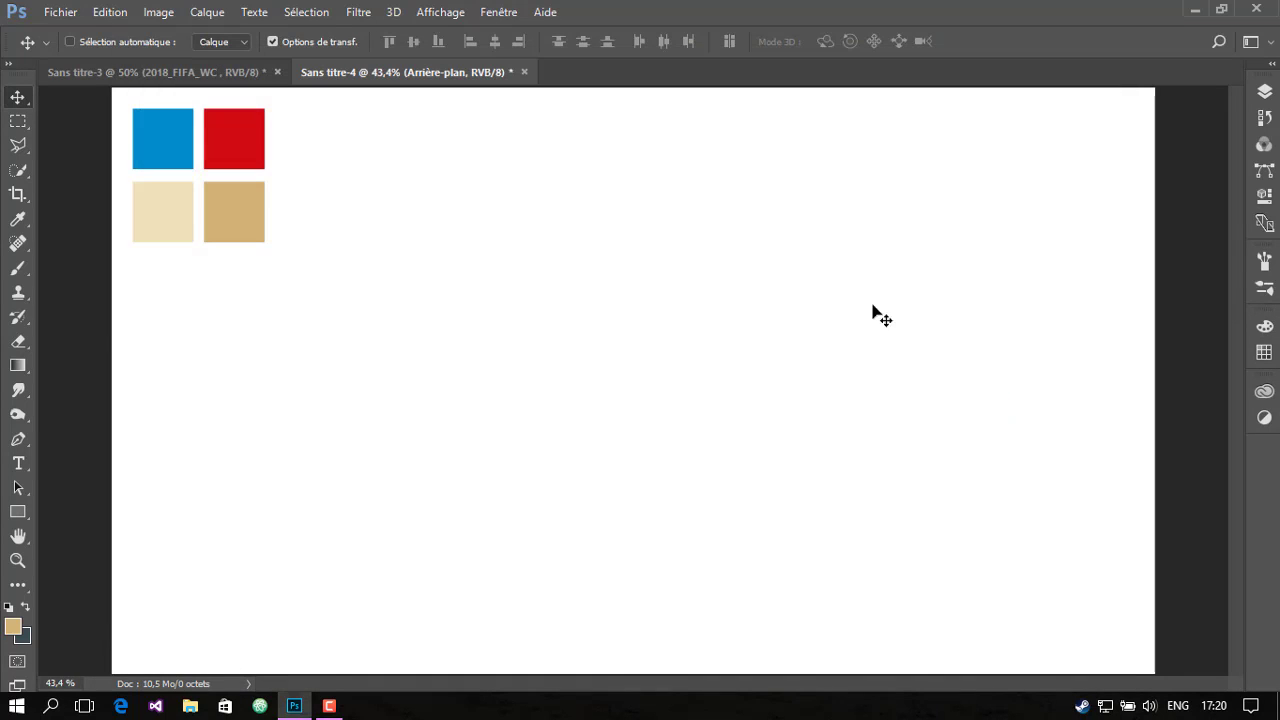
left_click(18, 511)
left_click(97, 548)
key("alt")
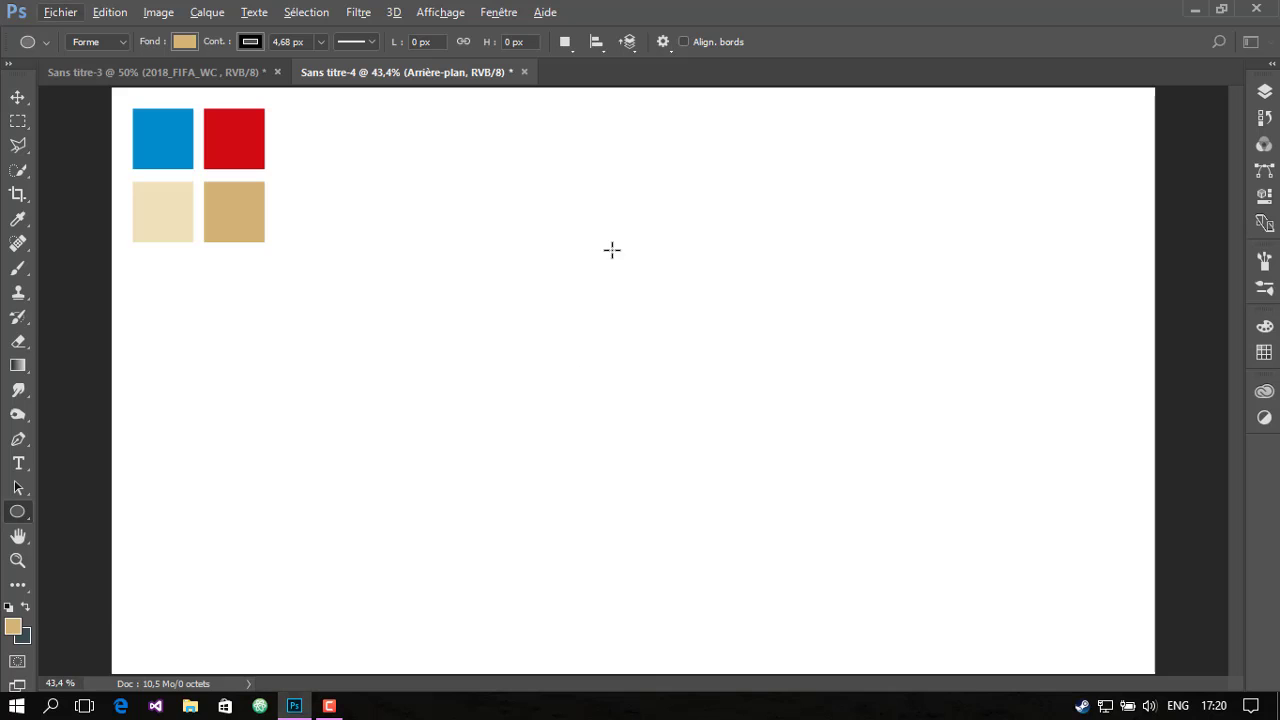
left_click_drag(622, 258, 835, 440)
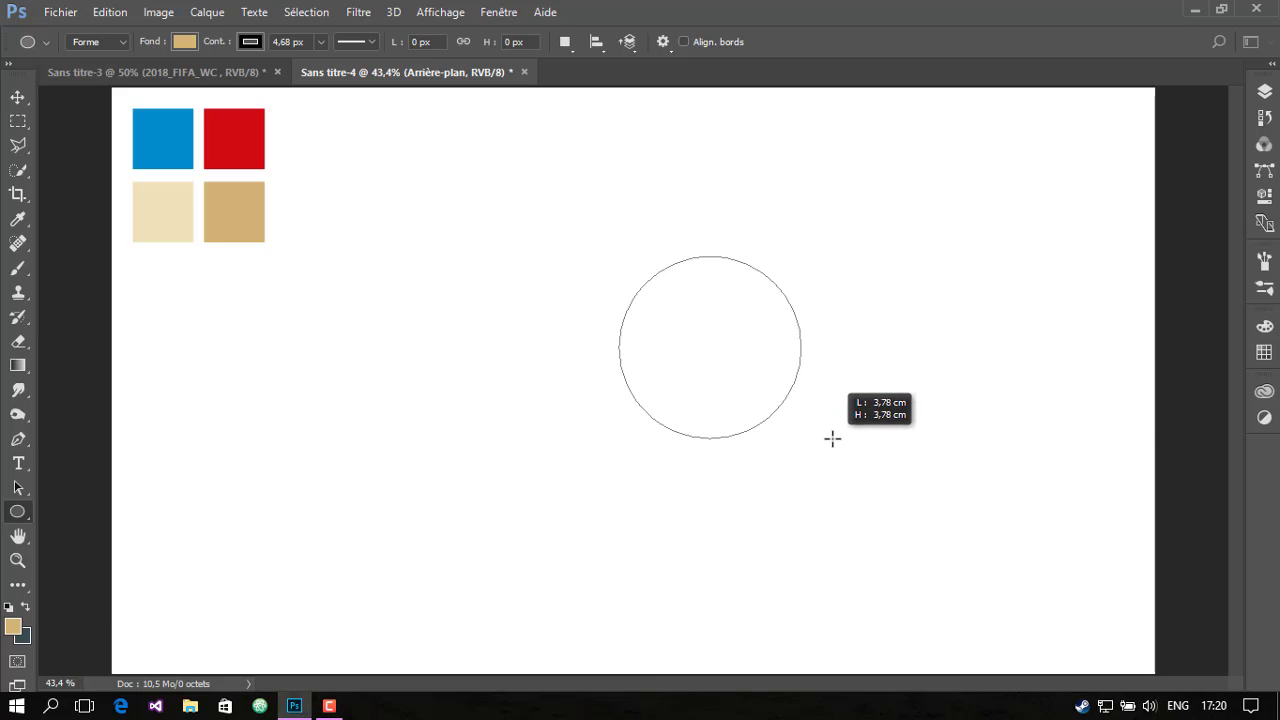
key("v")
left_click_drag(758, 318, 667, 260)
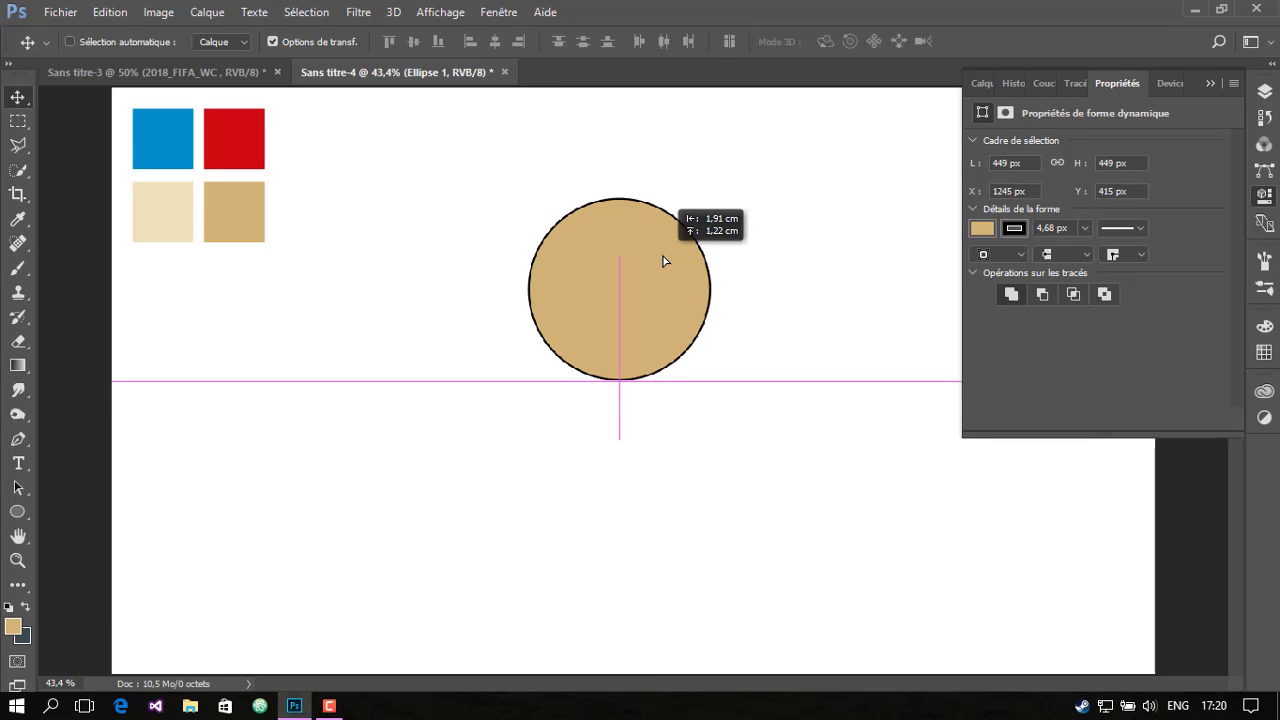
Remove the circle's outline and fill it with the light beige swatch
left_click(1014, 228)
left_click(995, 264)
left_click(194, 217)
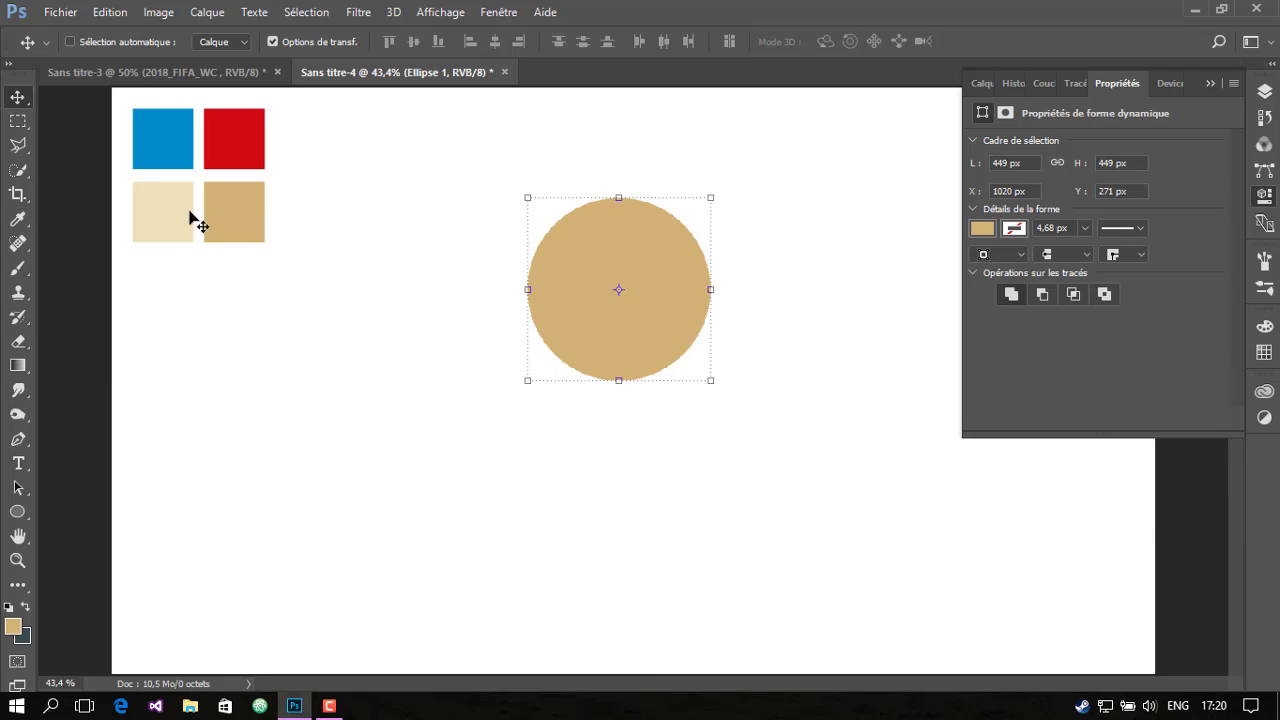
left_click(1014, 228)
left_click(1215, 264)
left_click(163, 211)
left_click(800, 158)
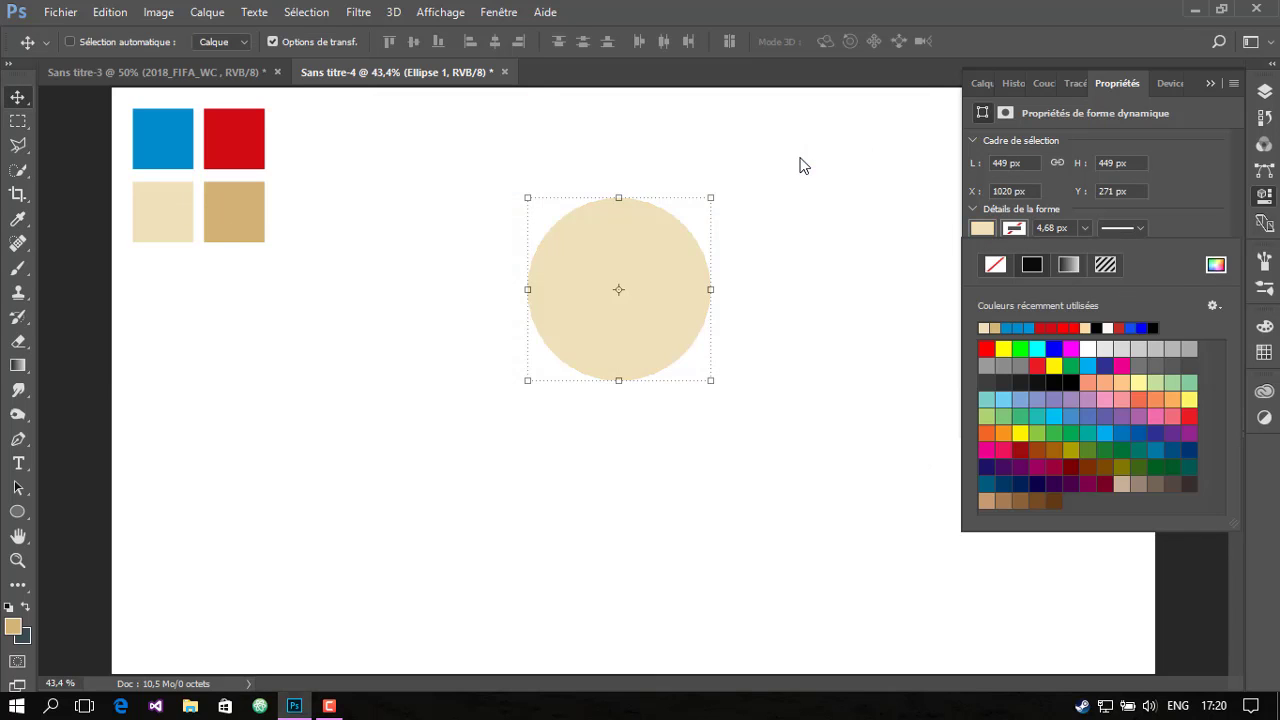
Enlarge the circle to 510 × 510 px and reposition it on the canvas
left_click_drag(711, 383, 737, 403)
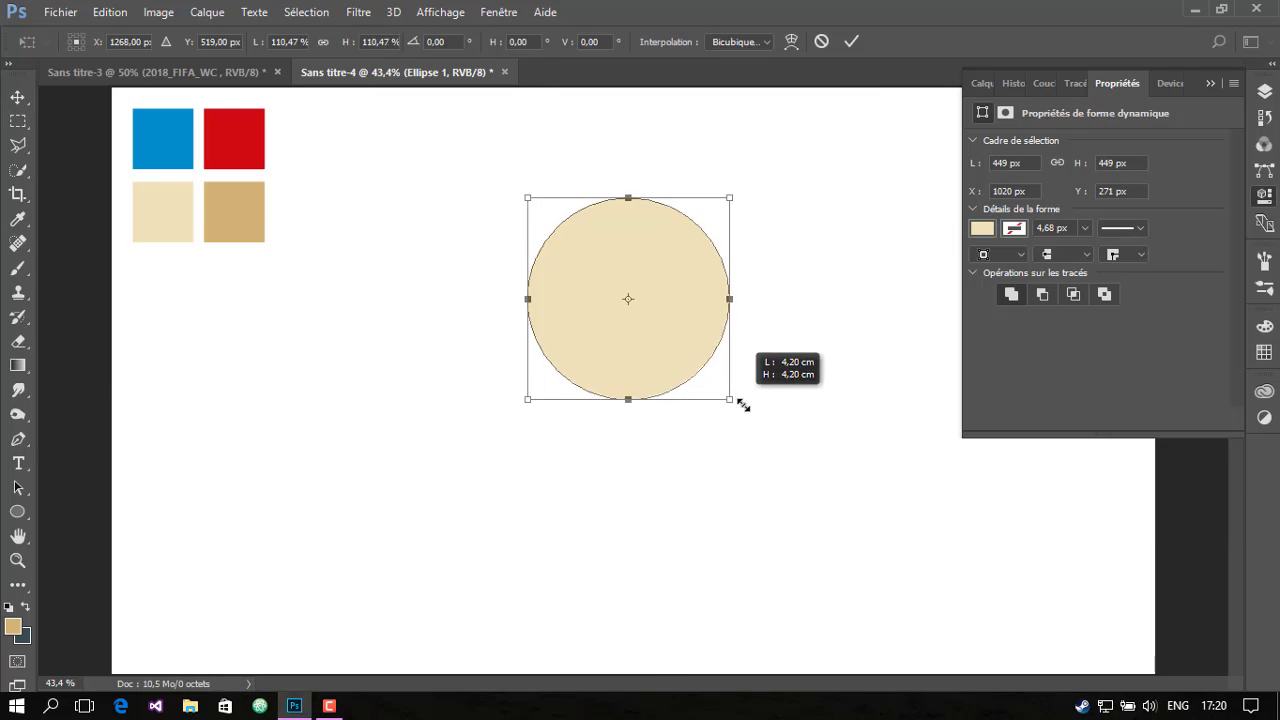
key("Return")
left_click_drag(667, 339, 668, 339)
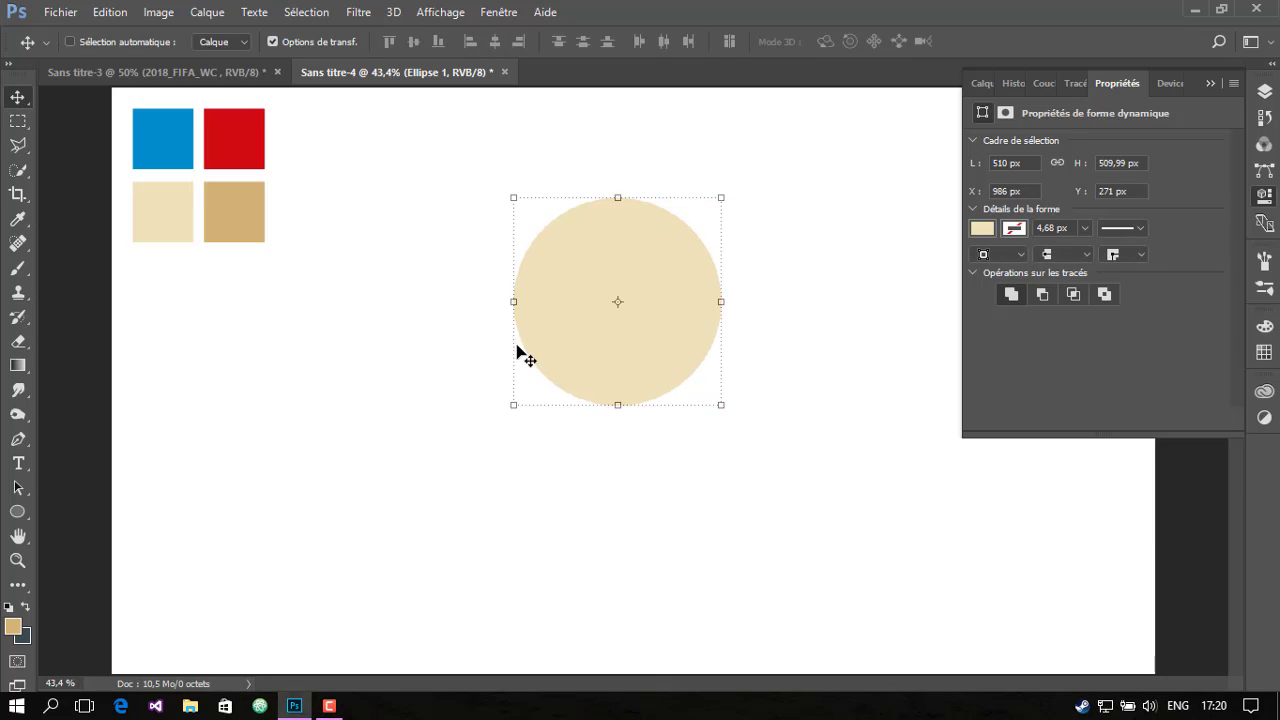
right_click(18, 511)
left_click(88, 512)
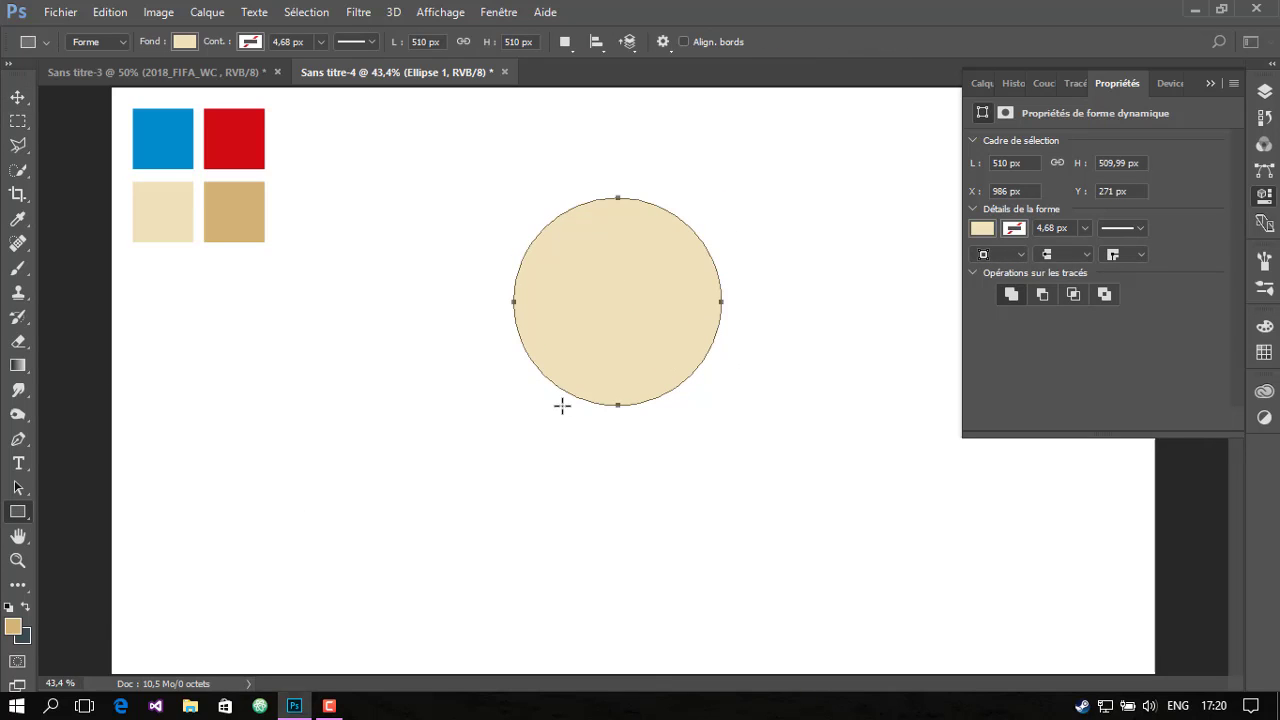
Draw a tall beige rectangle below the circle
left_click(981, 84)
left_click_drag(575, 378, 668, 620)
left_click(17, 98)
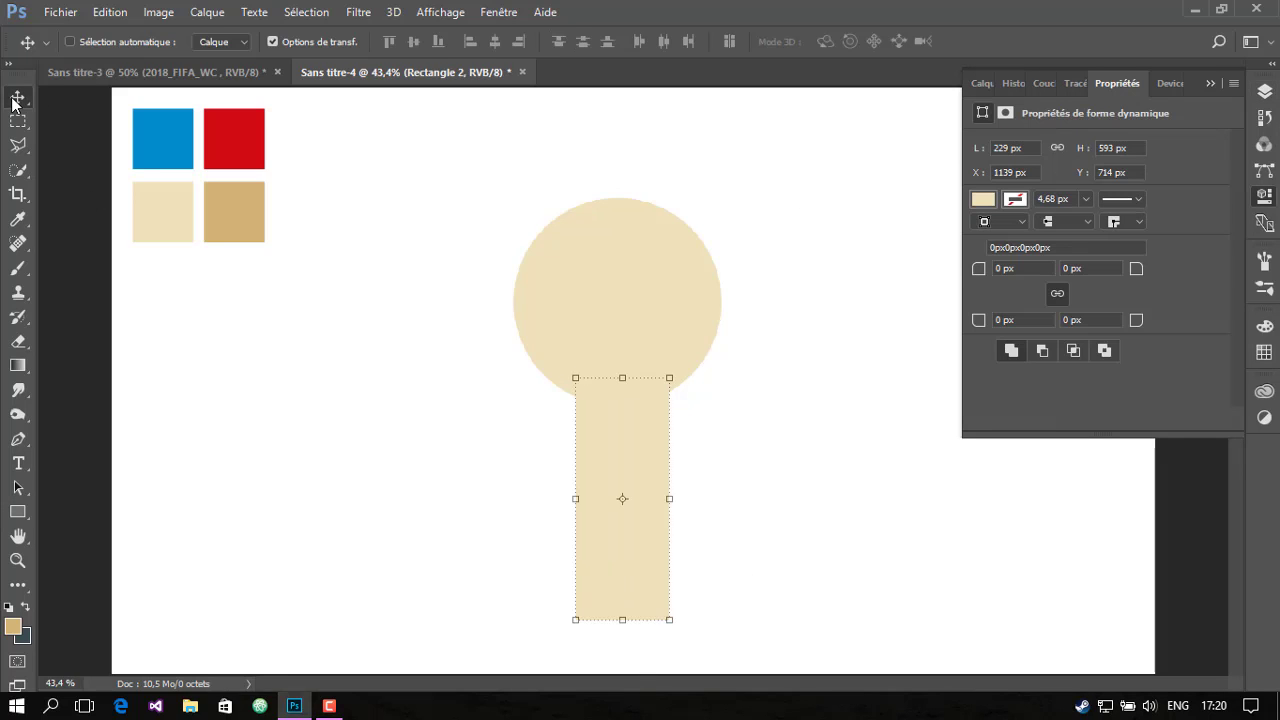
Spread the rectangle's bottom corners outward into a trapezoid with Perspective
key("ctrl+t")
right_click(640, 423)
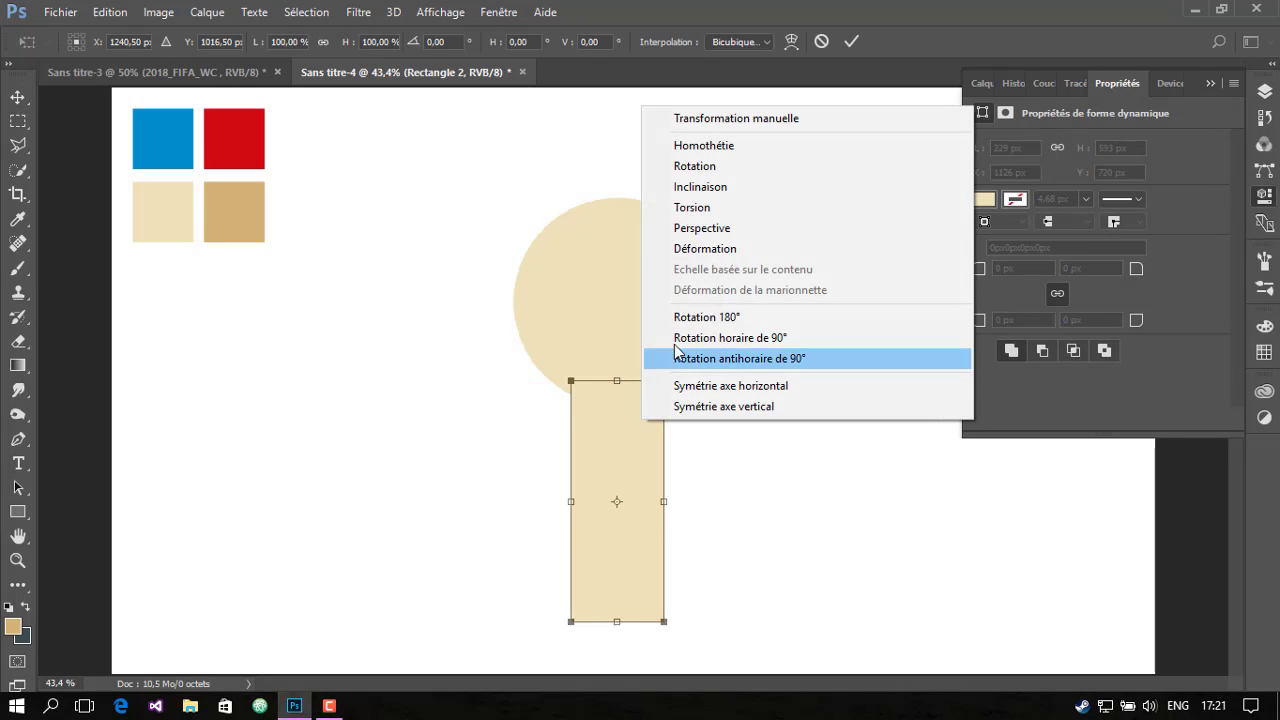
key("Escape")
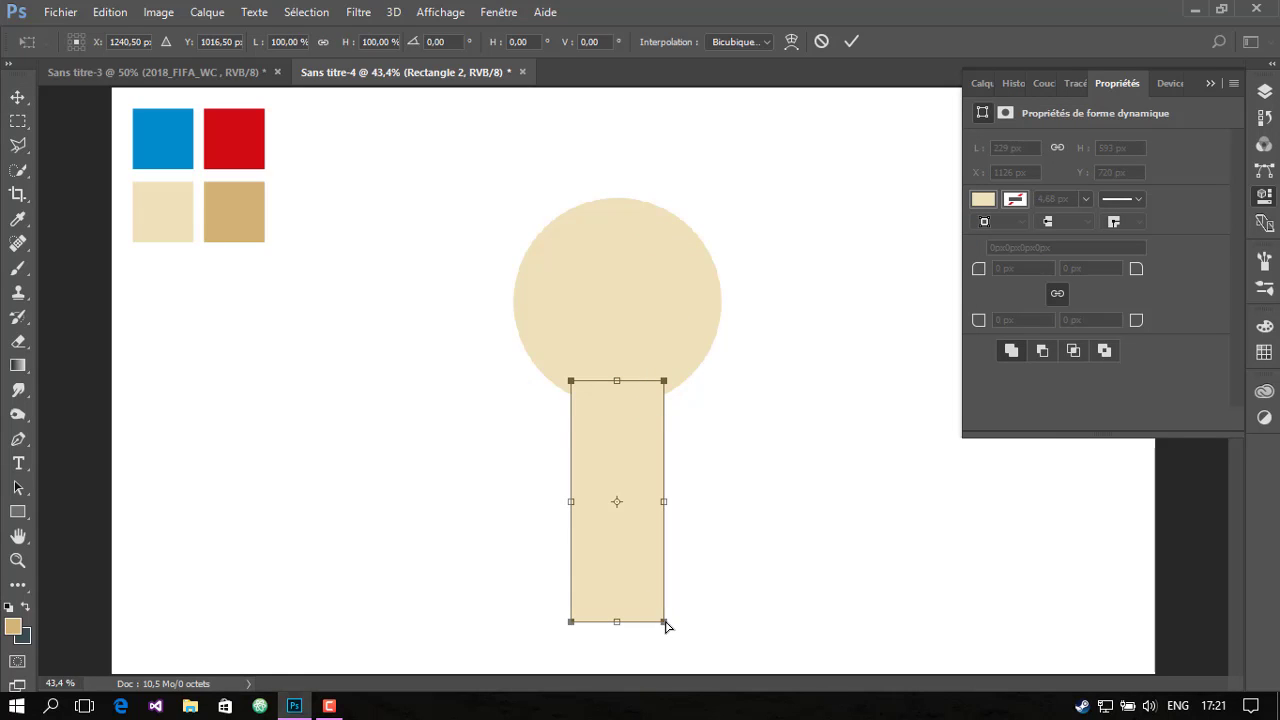
left_click_drag(668, 625, 700, 622)
key("Return")
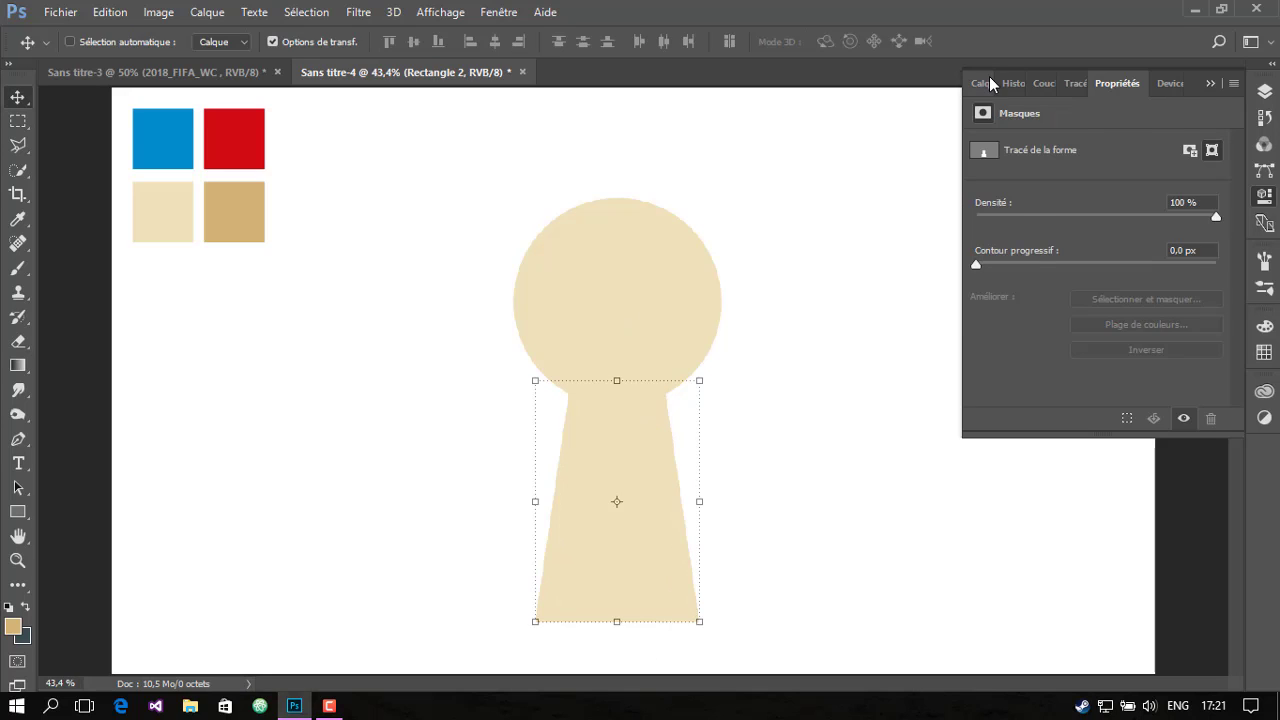
left_click(989, 81)
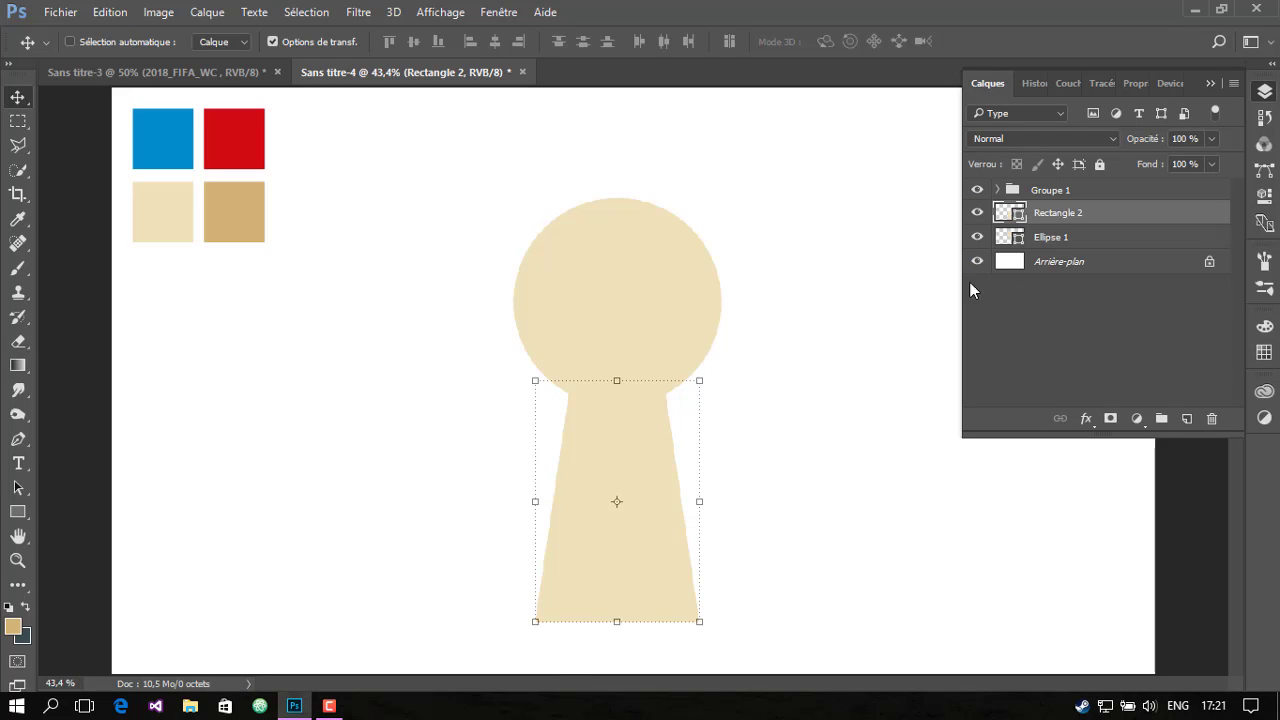
left_click(18, 512)
left_click(184, 41)
Select Ellipse 1, adjust its outline colour, and zoom in on the figure
left_click(1051, 237)
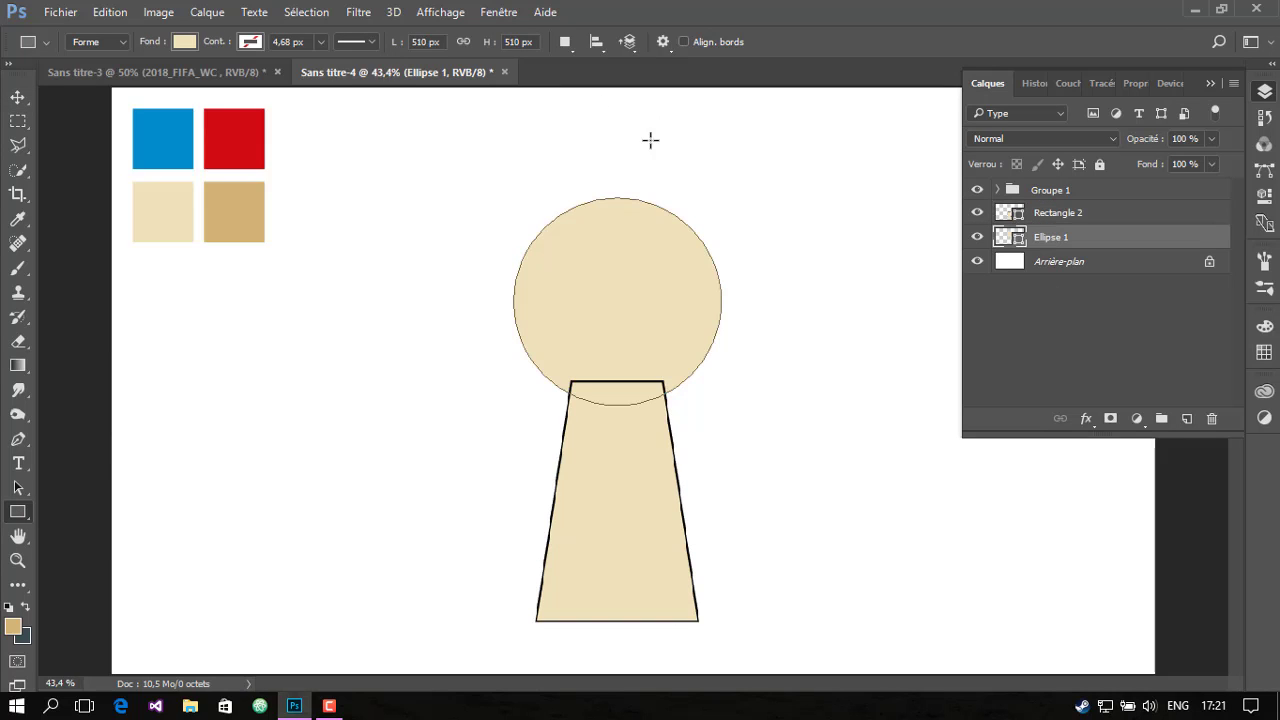
left_click(250, 41)
left_click(181, 78)
left_click(1264, 92)
key("z")
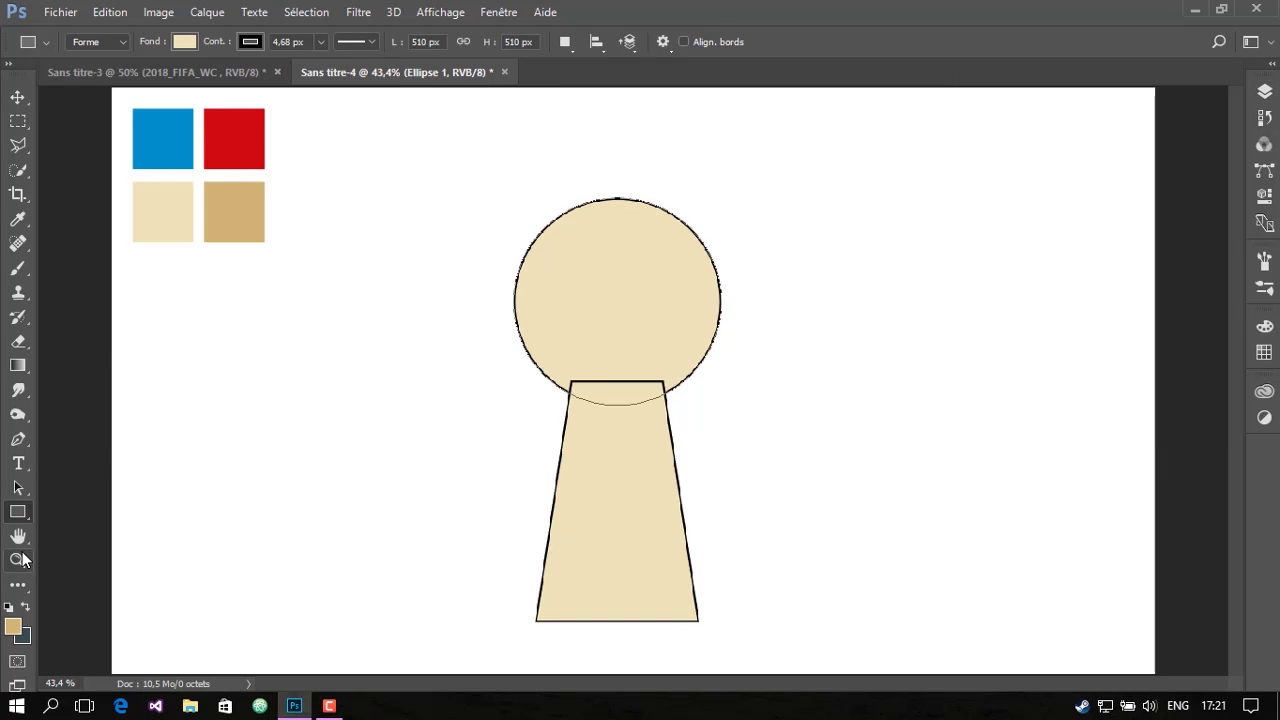
left_click(592, 392)
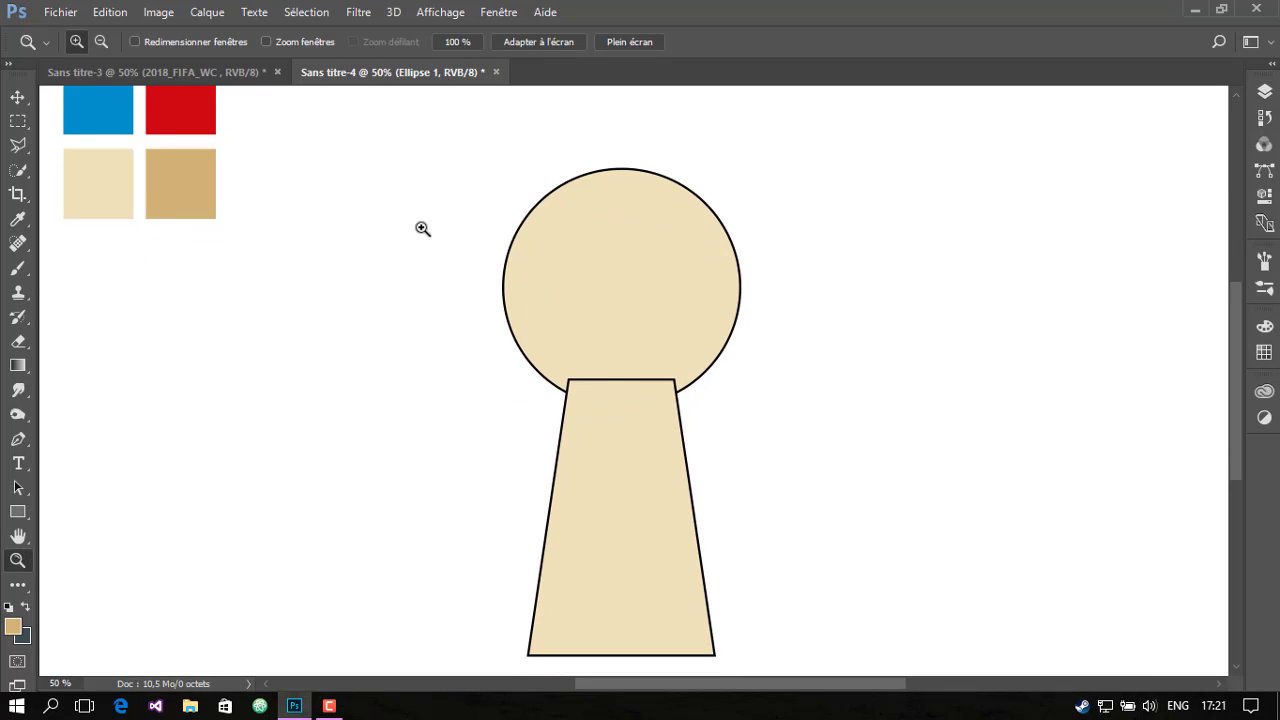
left_click(18, 438)
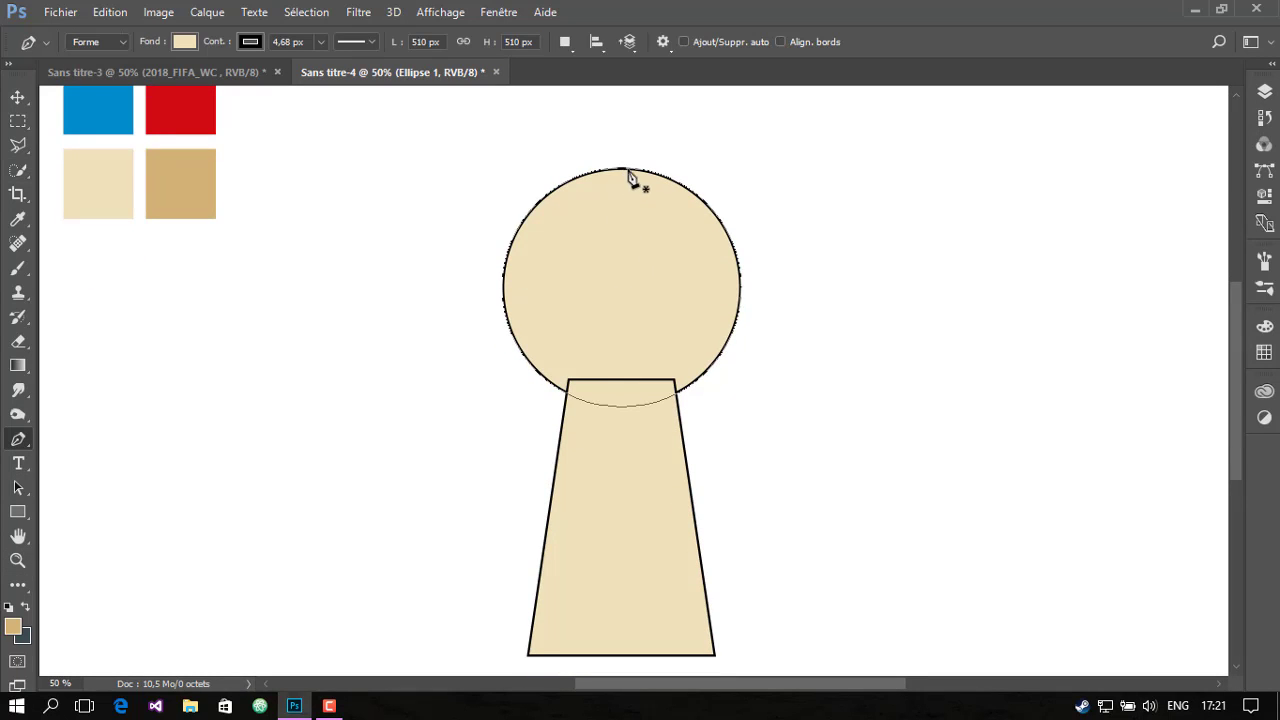
key("F7")
Remove the circle's black outline and add an empty layer above the neck
left_click(1055, 216)
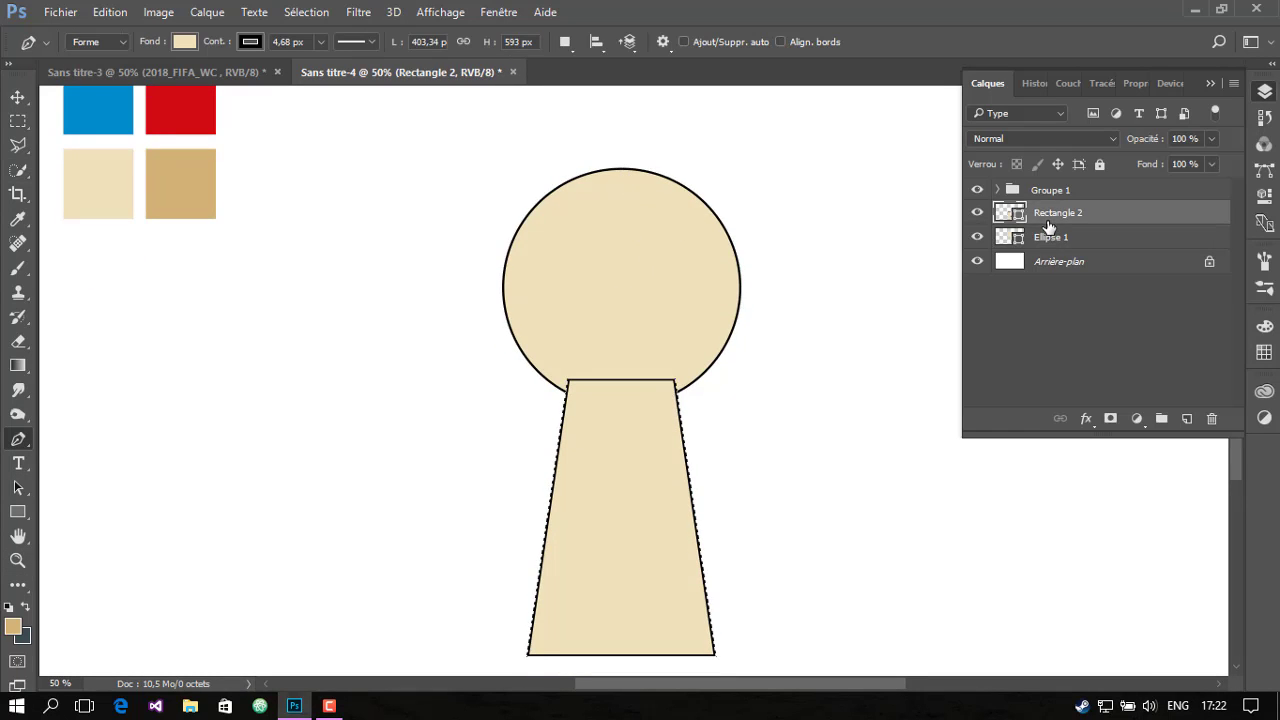
left_click(250, 41)
key("alt+bracketleft")
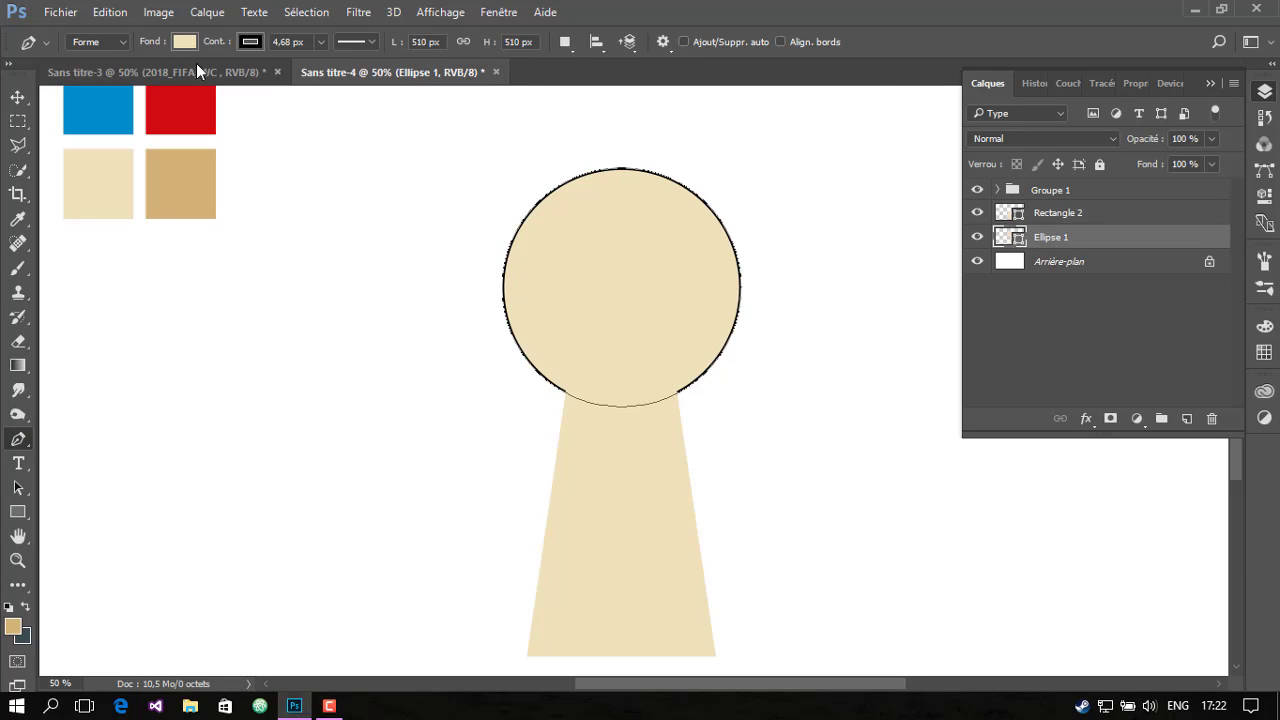
left_click(250, 41)
left_click(144, 77)
left_click(1052, 216)
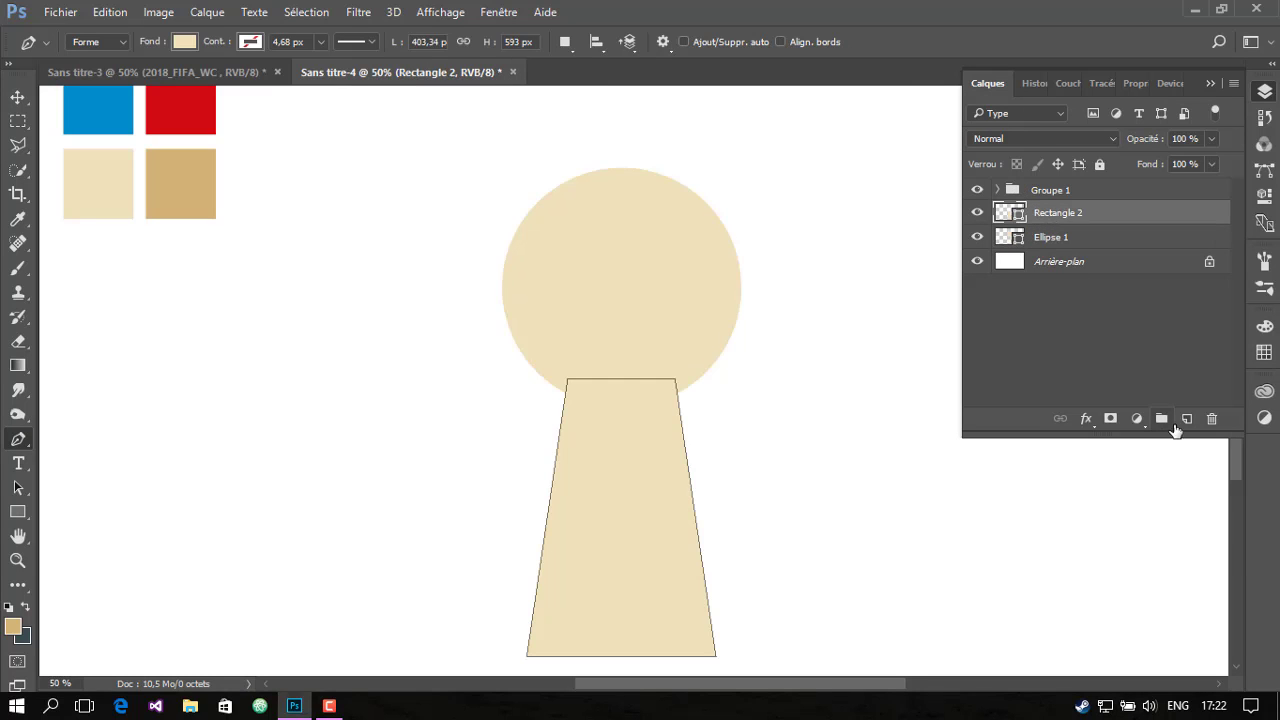
left_click(1187, 418)
Lower Rectangle 2 so the neck sits flush below the head, then zoom back out
left_click(18, 560)
left_click(613, 362)
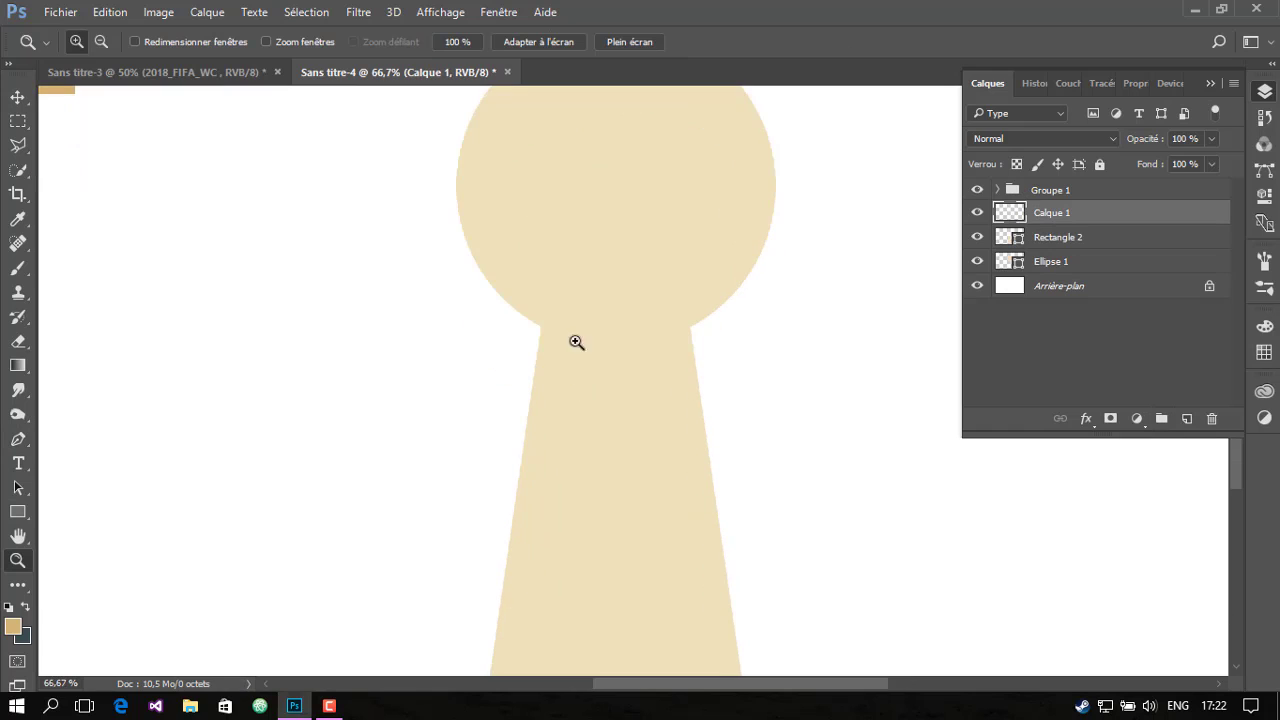
left_click(16, 478)
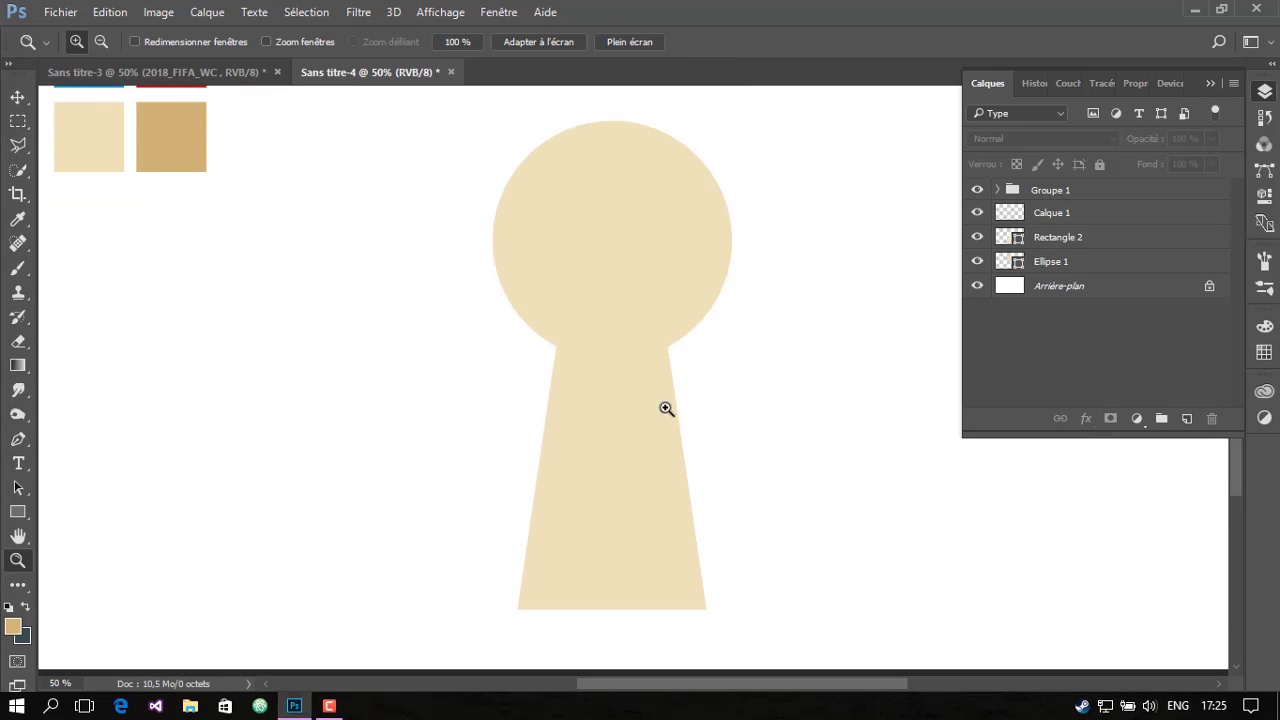
left_click(1040, 261)
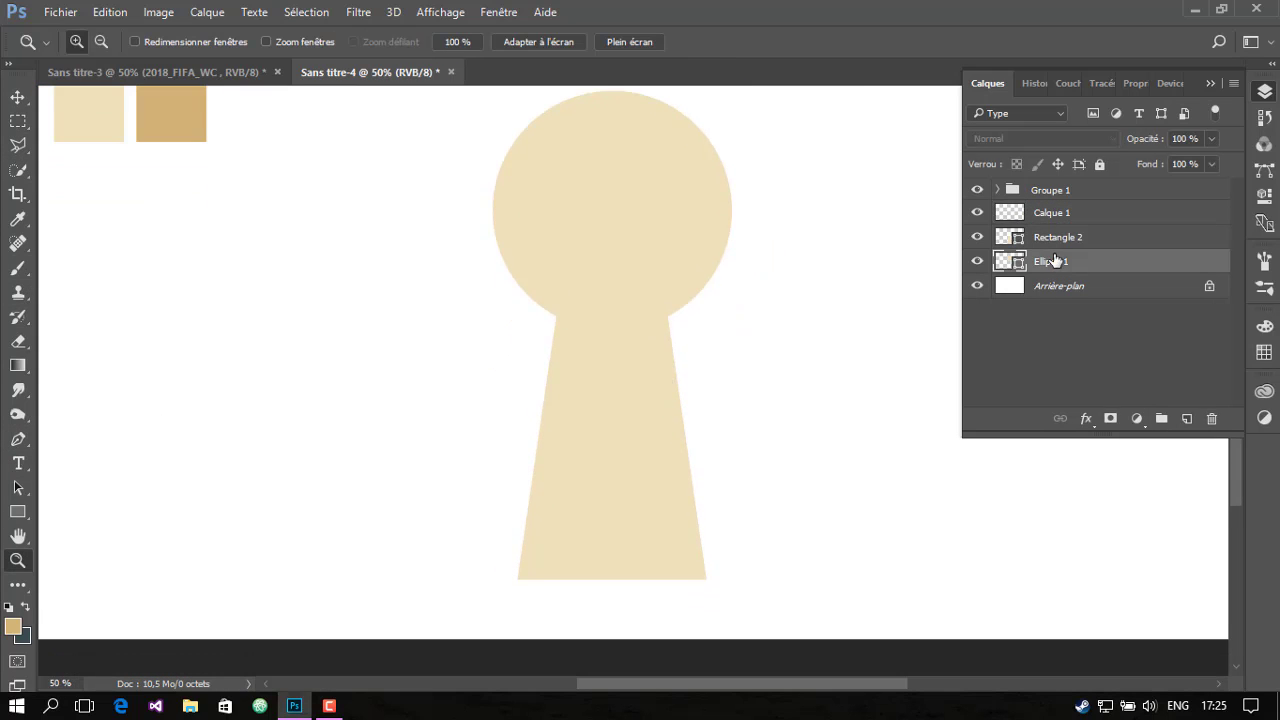
key("v")
left_click(1058, 237)
left_click_drag(626, 358, 615, 393)
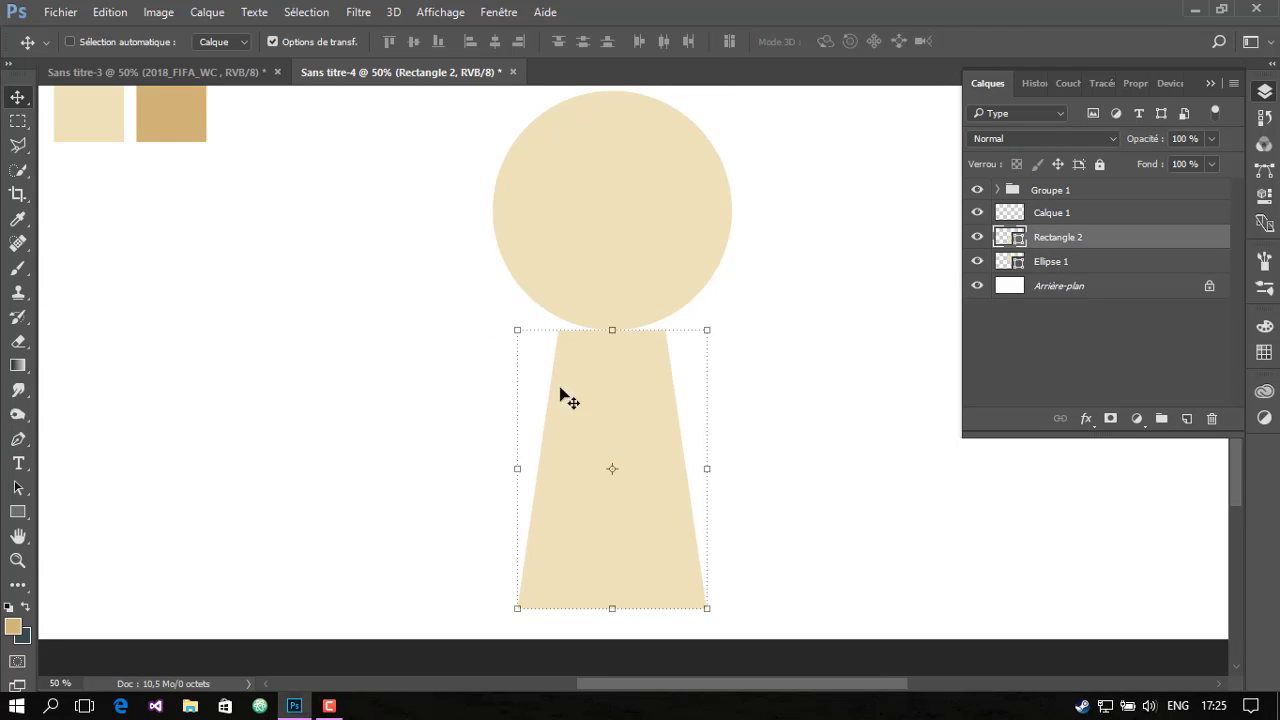
left_click(1052, 261)
left_click(18, 560)
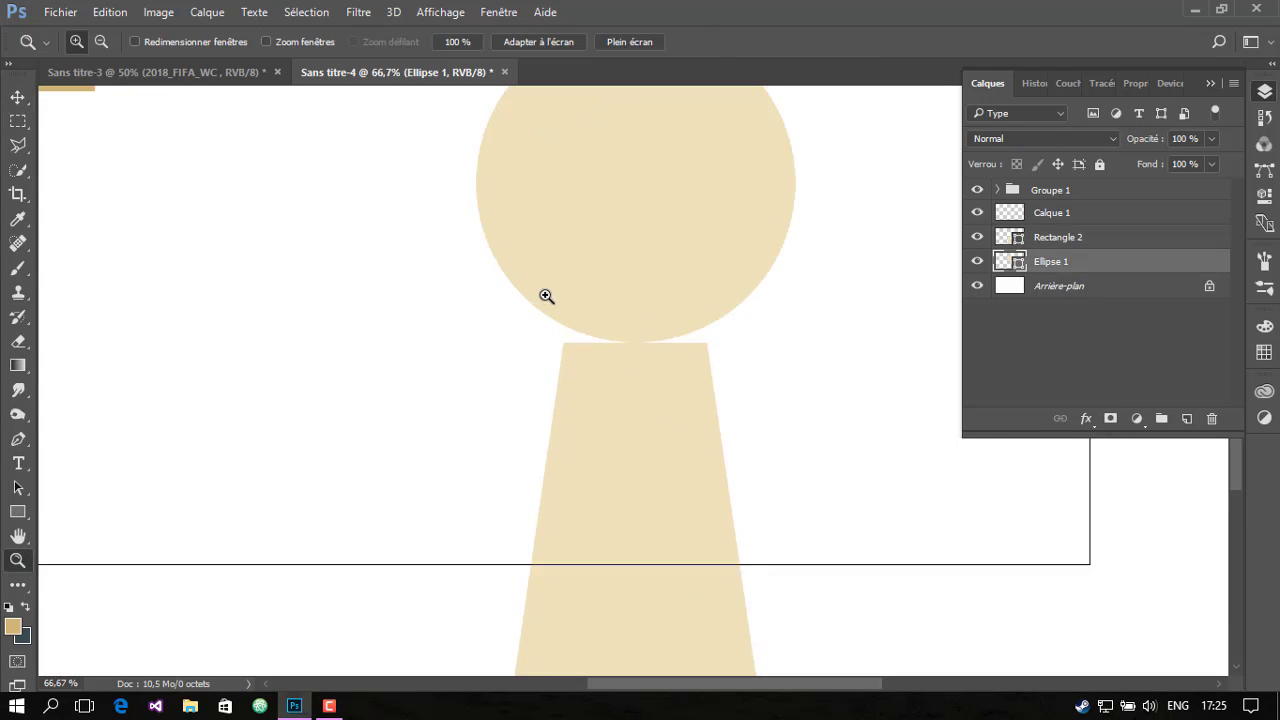
left_click_drag(543, 294, 565, 301)
Begin the hair path on the head's left edge, curving down below the head
left_click(18, 440)
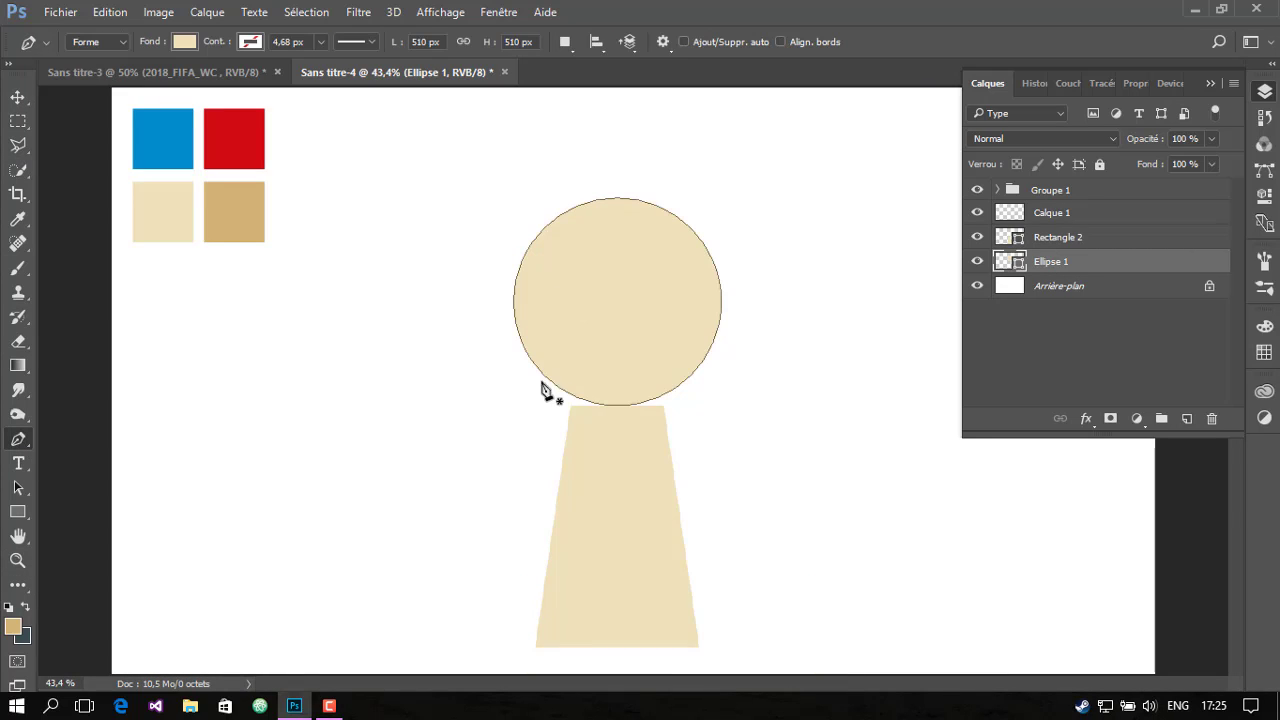
left_click(525, 349)
left_click_drag(543, 446, 512, 475)
left_click_drag(562, 442, 569, 436)
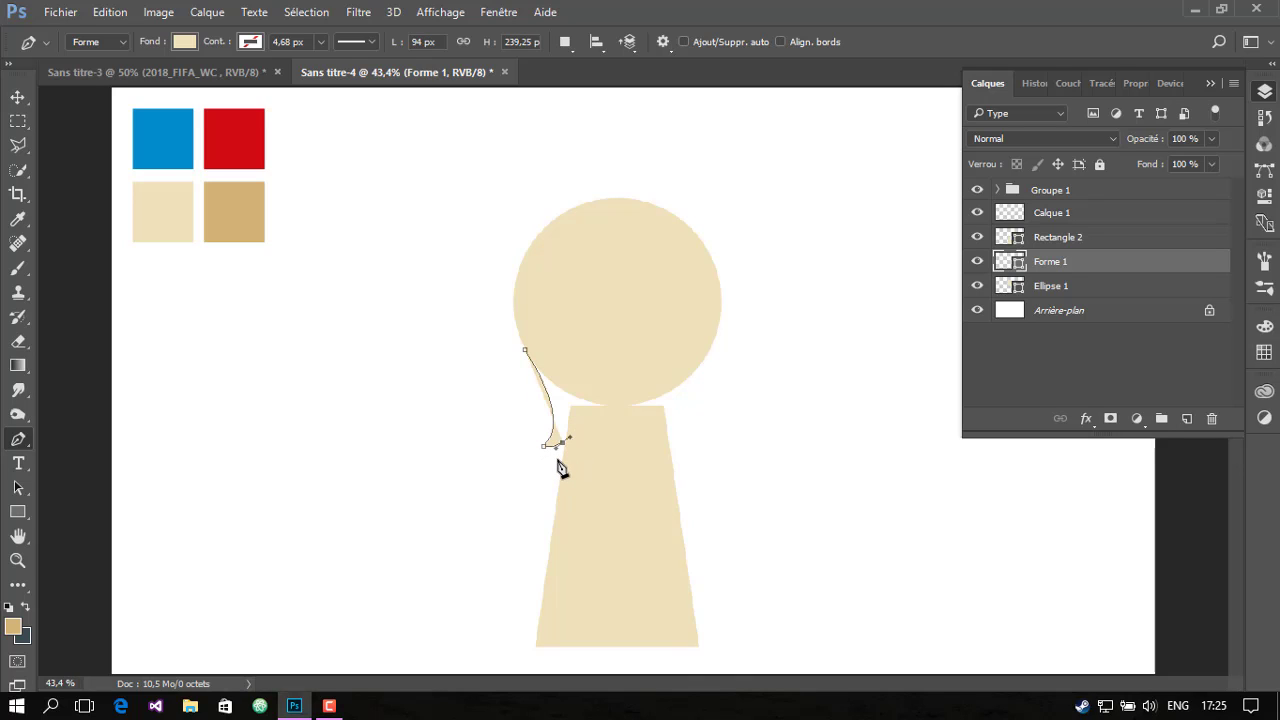
left_click(557, 457)
key("ctrl+z")
left_click_drag(557, 457, 575, 459)
Finish the hair path up the head's right side as a beige shape
left_click(645, 420)
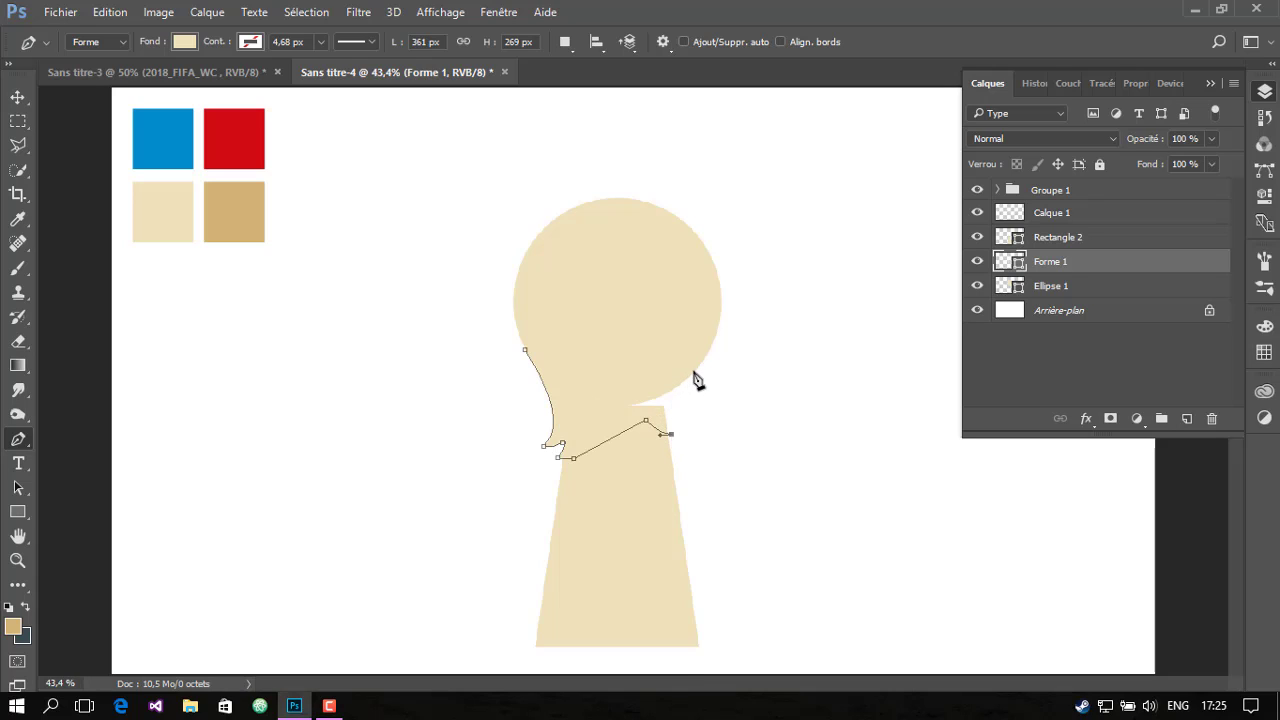
mouse_move(693, 369)
left_mouse_down()
mouse_move(731, 322)
mouse_move(583, 304)
left_mouse_up()
right_click(676, 344)
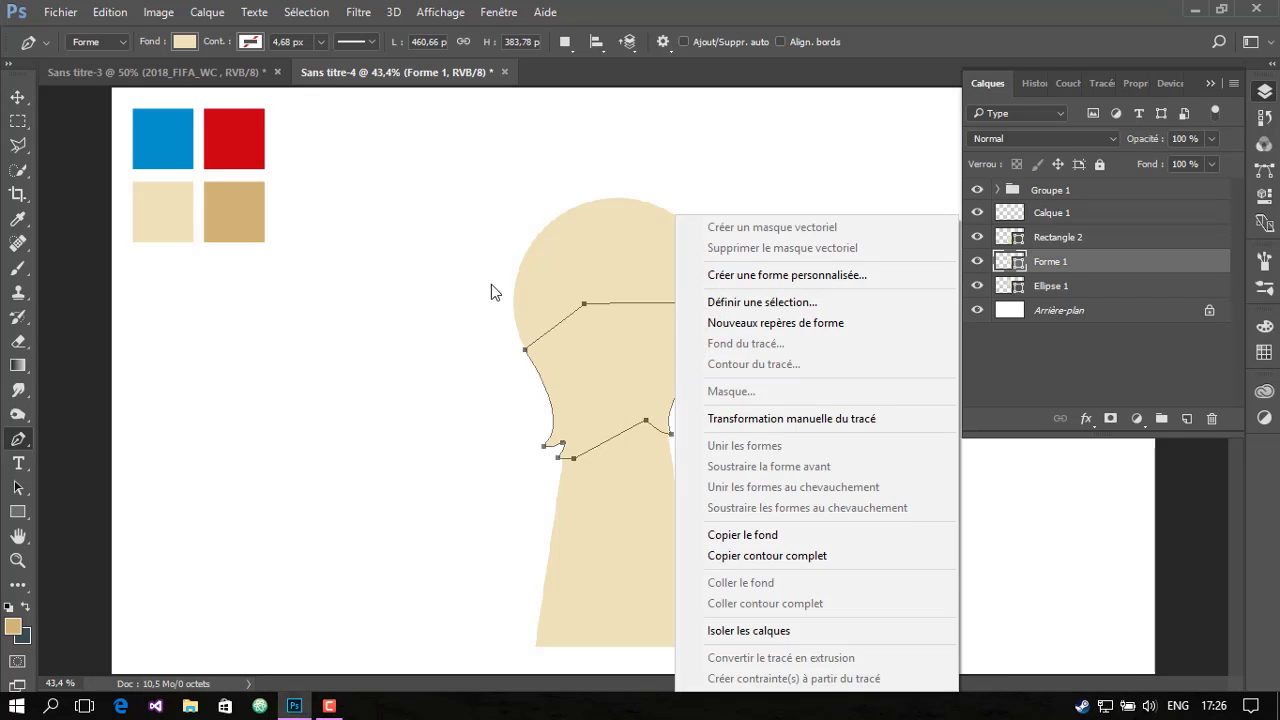
left_click(18, 97)
Zoom in on the figure and add a new empty layer
key("z")
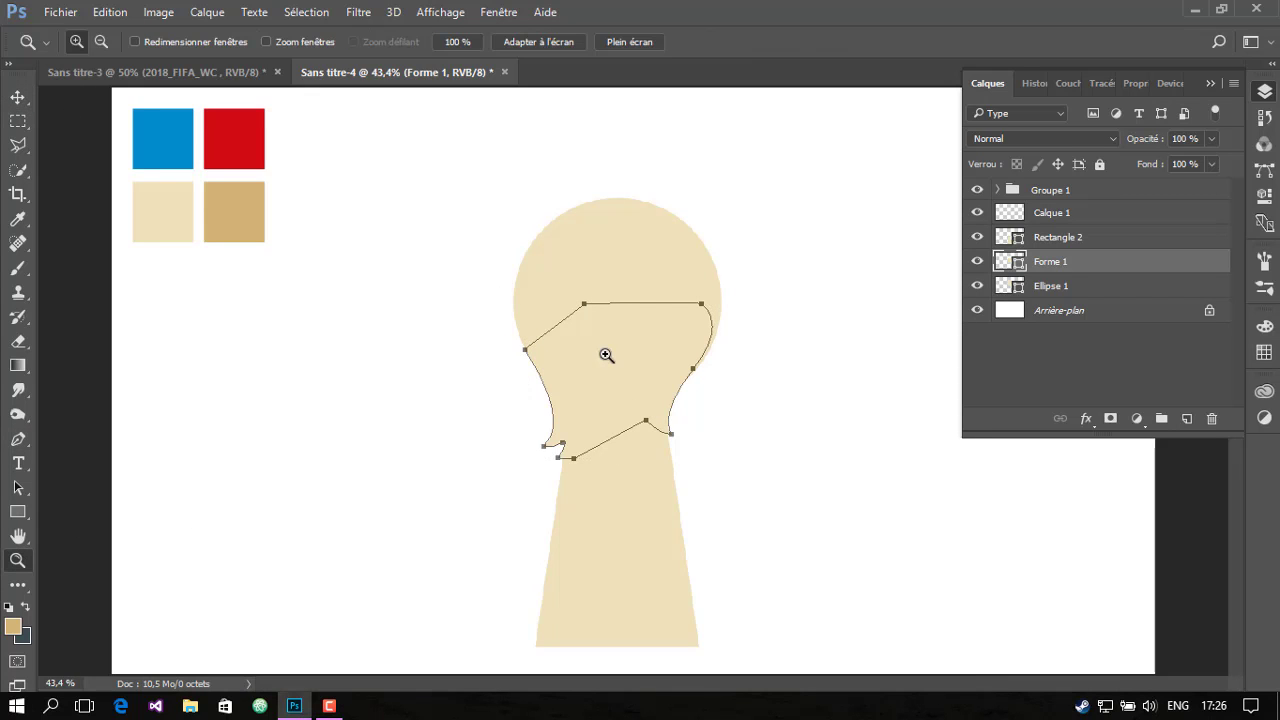
left_click(606, 354)
key("ctrl+shift+alt+n")
scroll(737, 340, "down", 2)
scroll(732, 321, "down", 1)
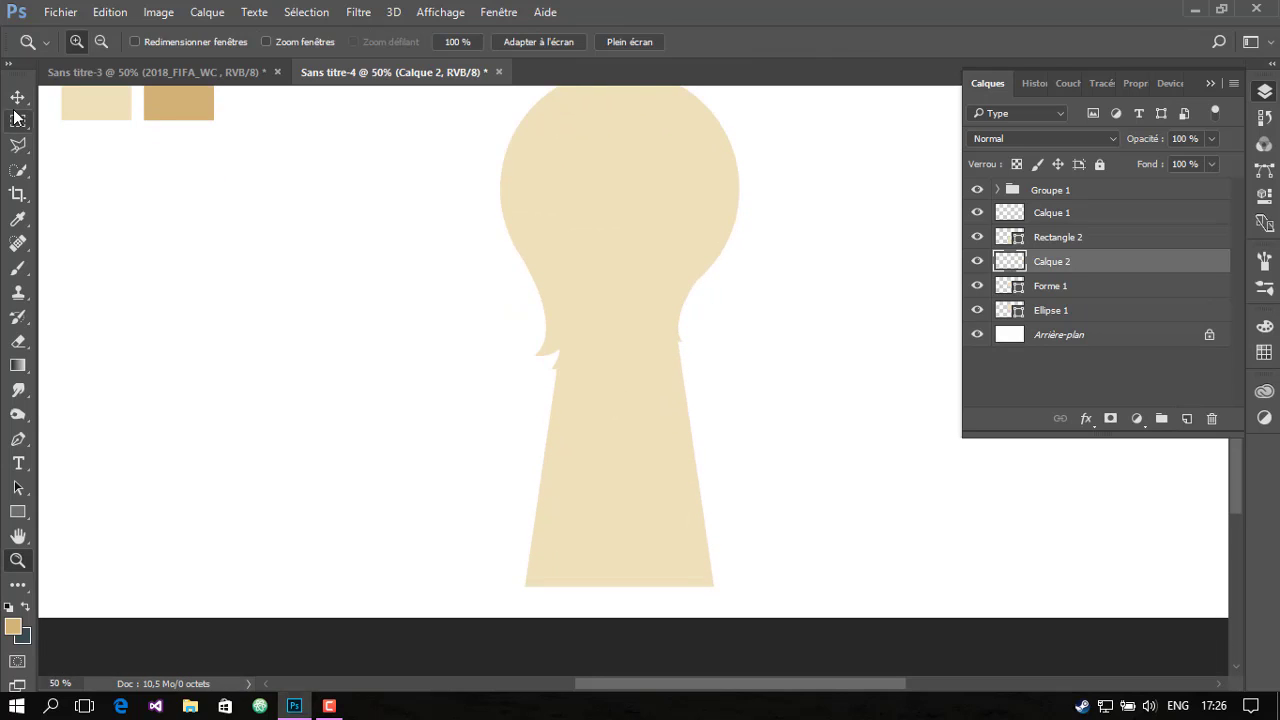
key("v")
left_click(1040, 286)
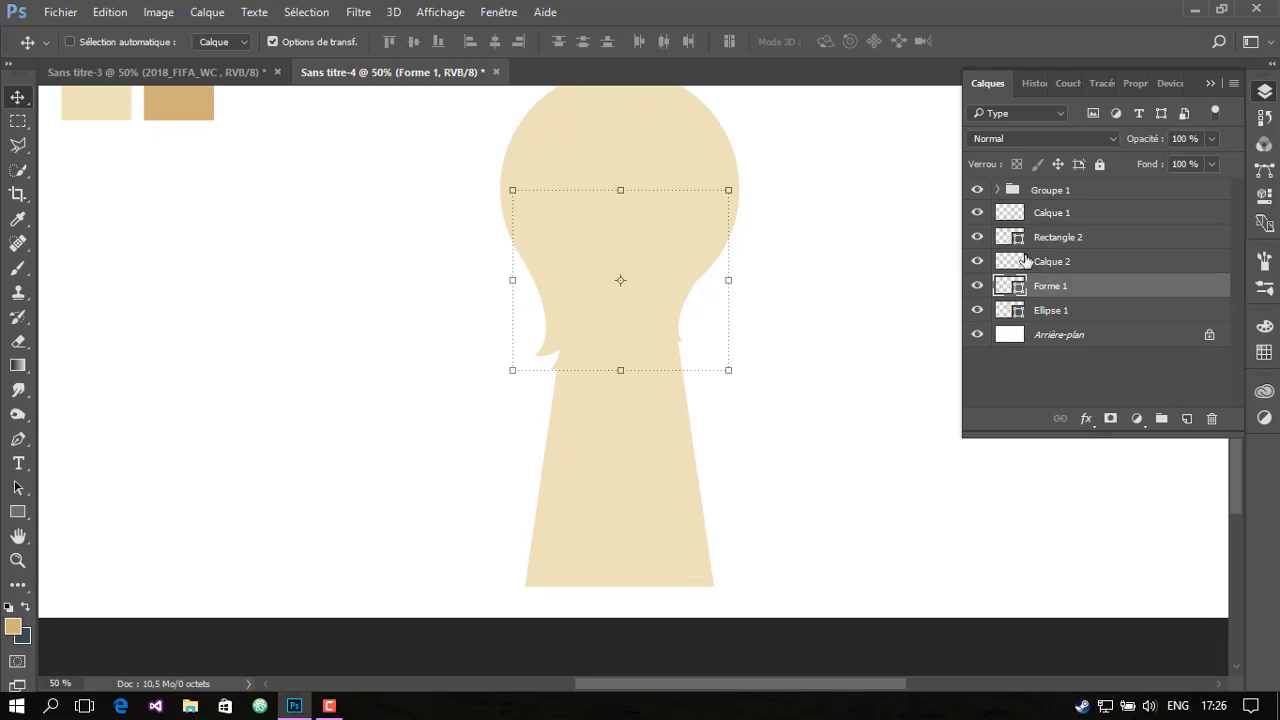
key("Down")
key("Down")
key("Down")
key("Up")
key("Right")
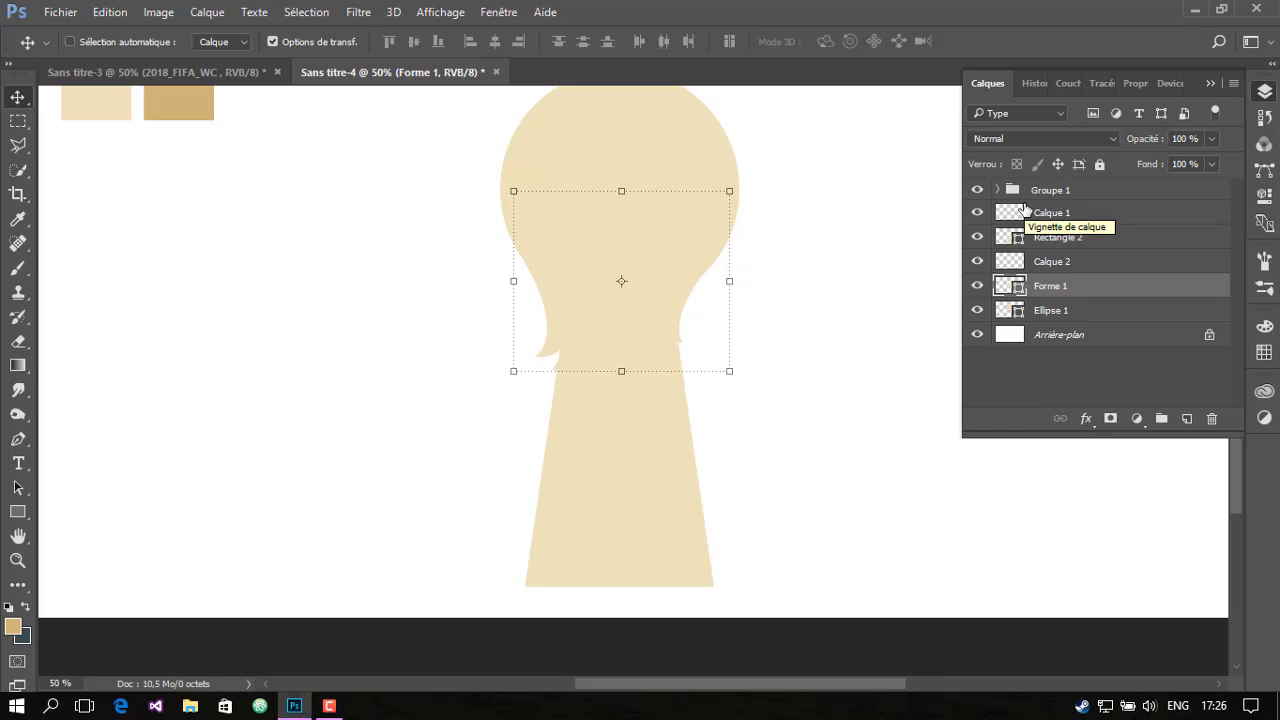
scroll(806, 262, "up", 2)
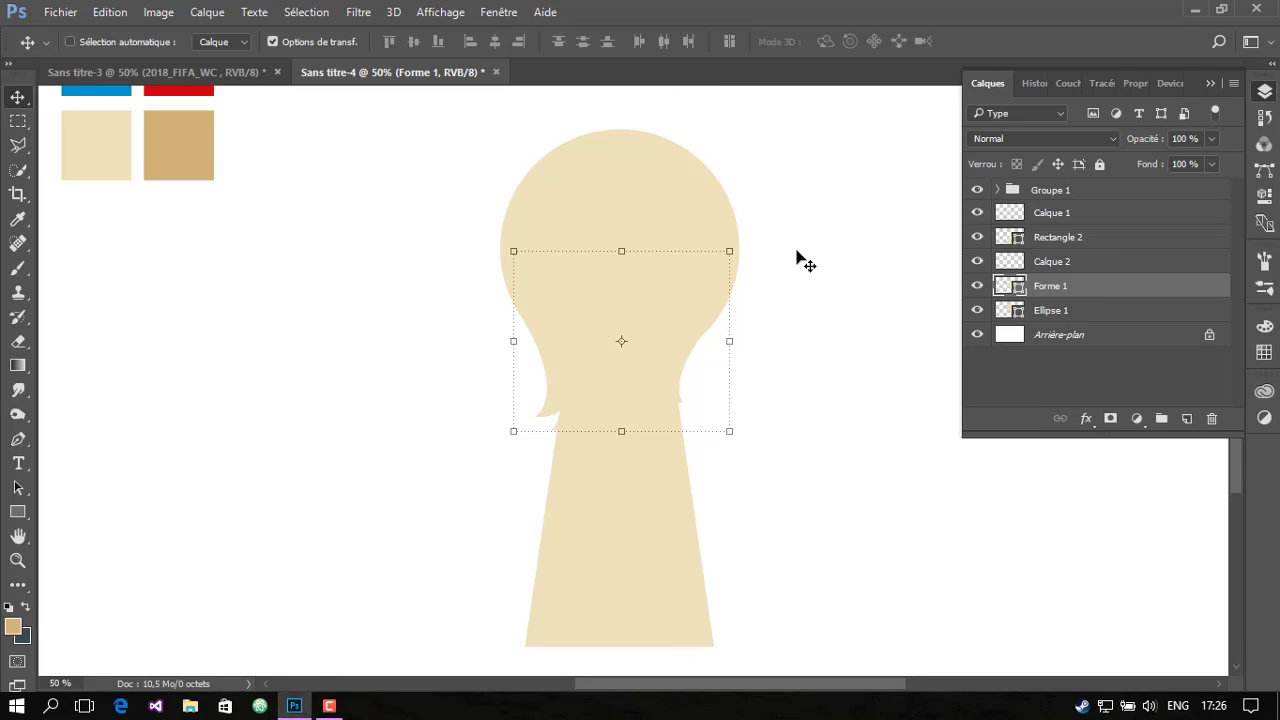
scroll(806, 262, "down", 3)
scroll(800, 260, "down", 2)
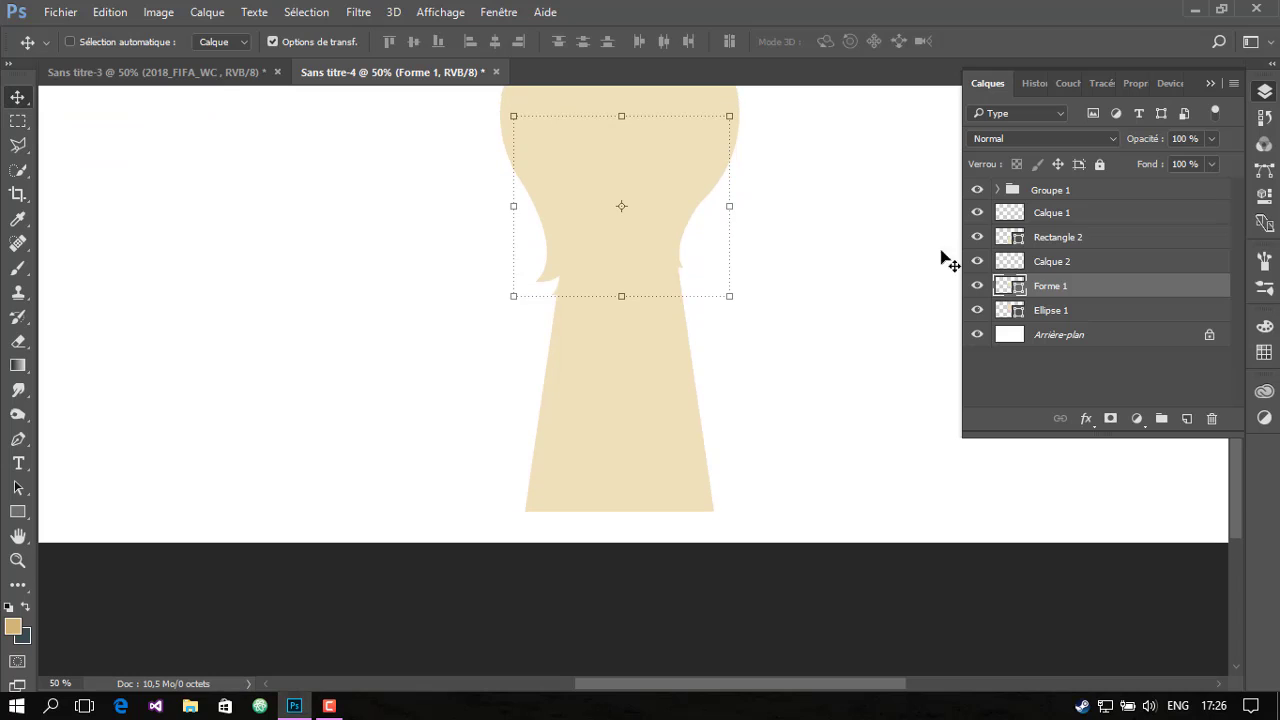
left_click(1076, 263)
left_click(1071, 286)
left_click(1060, 311)
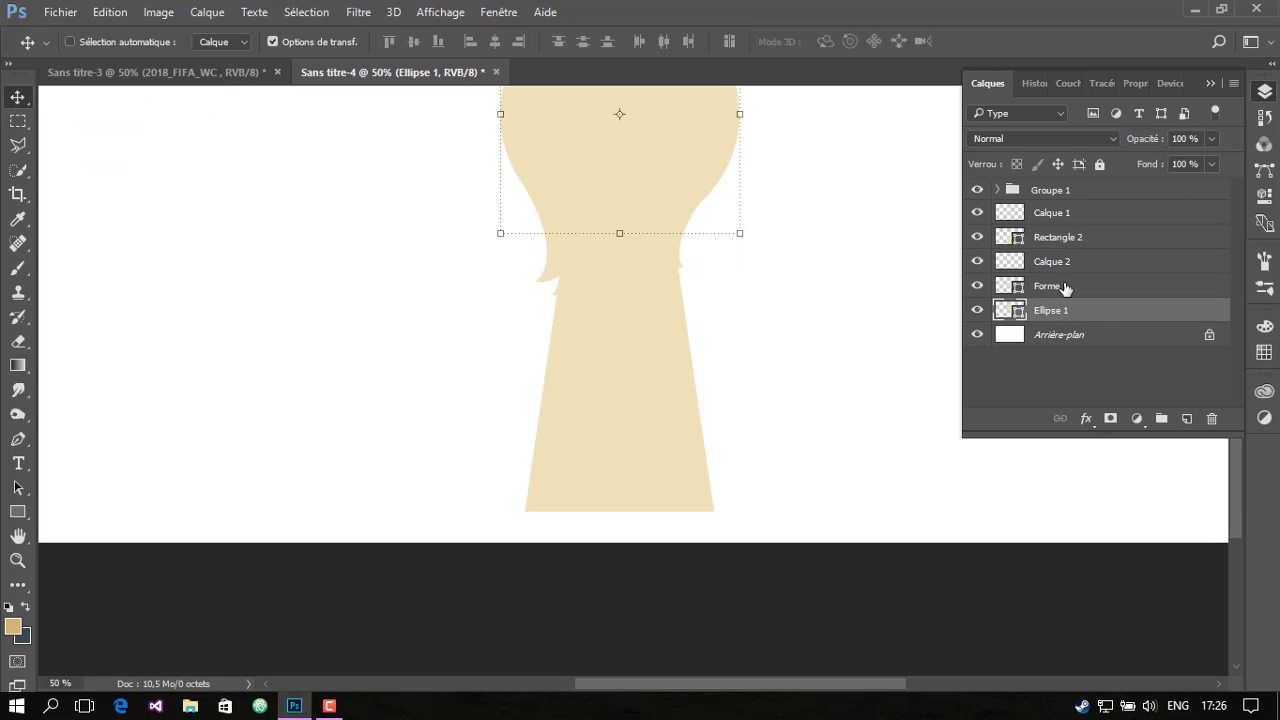
left_click(1067, 286)
left_click(1052, 243)
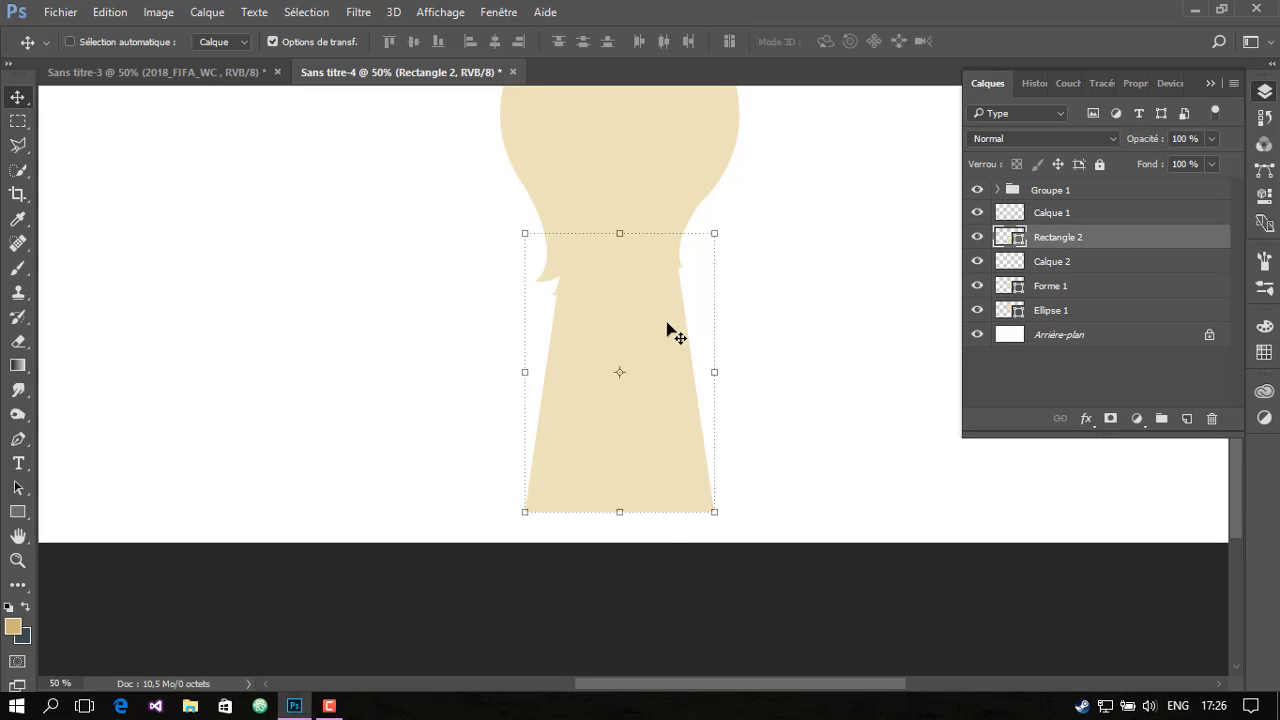
mouse_move(670, 332)
left_mouse_down()
mouse_move(369, 255)
mouse_move(658, 363)
left_mouse_up()
Give the trapezoid a black outline and move it below Ellipse 1 in the layers
left_click(18, 512)
left_click(184, 41)
left_click(181, 79)
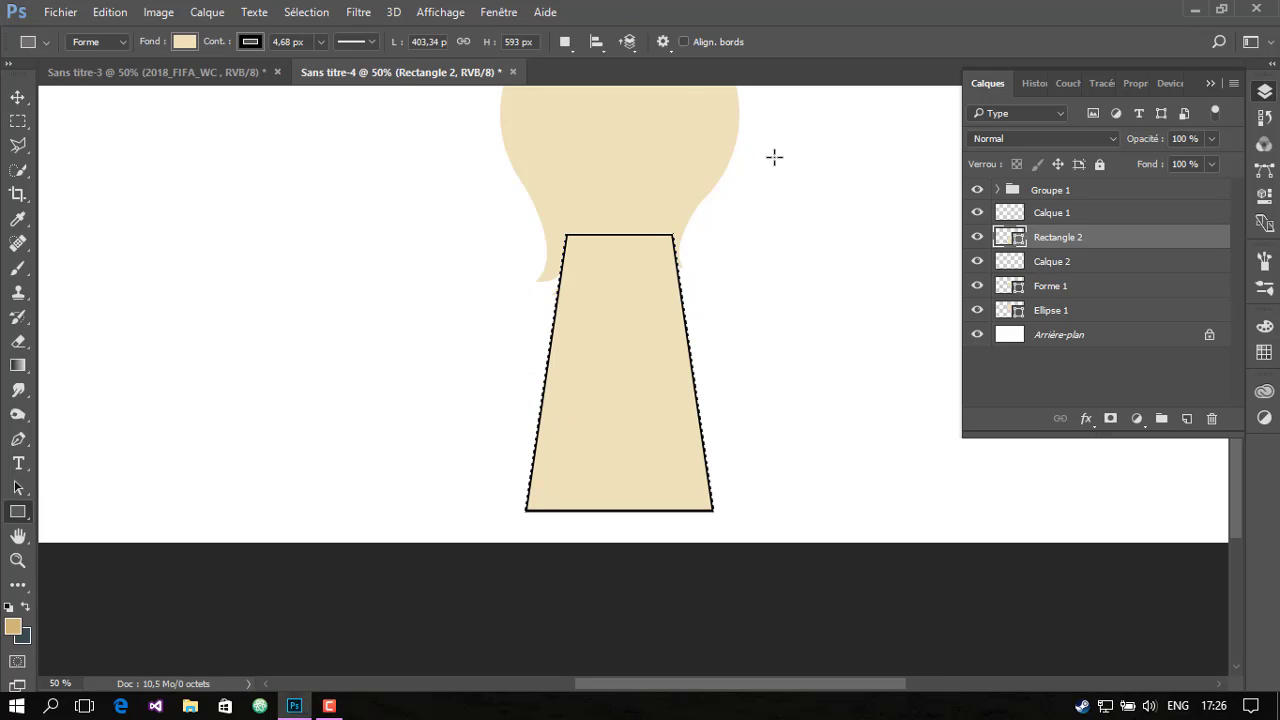
left_click_drag(1086, 240, 1068, 307)
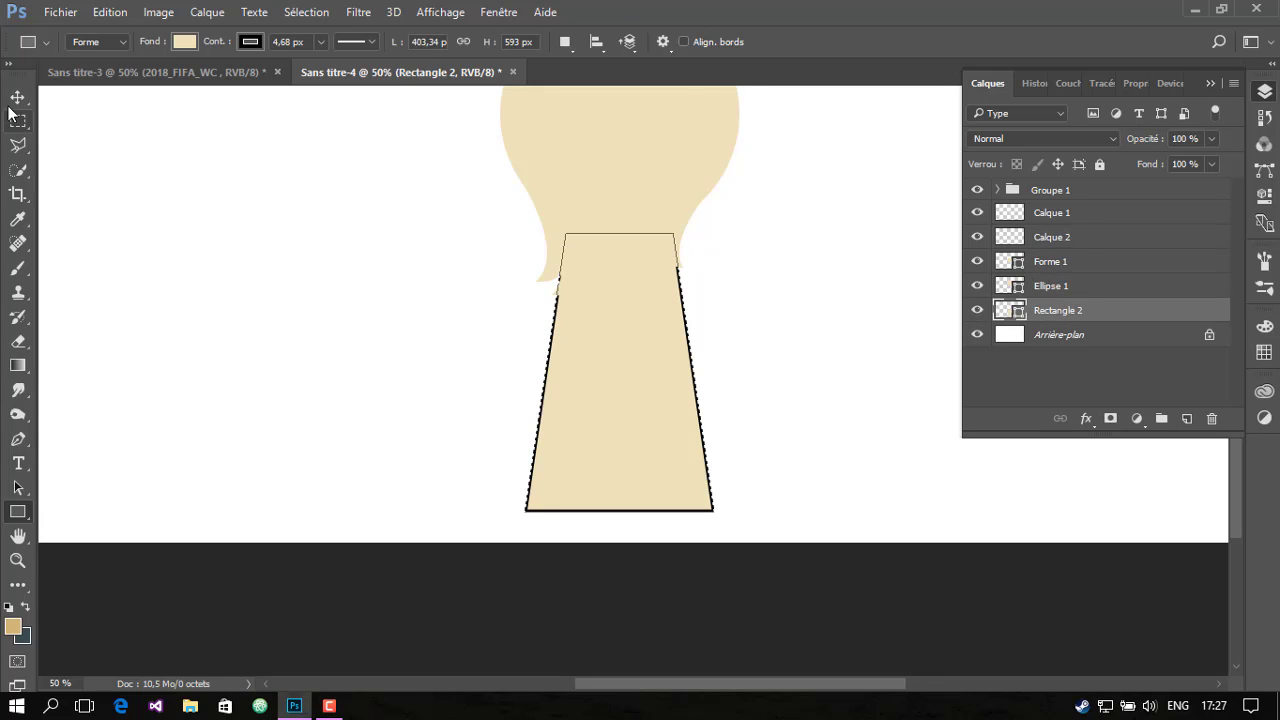
Start the new neck path at the head, curving down the right side and around the bottom
left_click(18, 439)
scroll(658, 300, "up", 3)
left_click(669, 204)
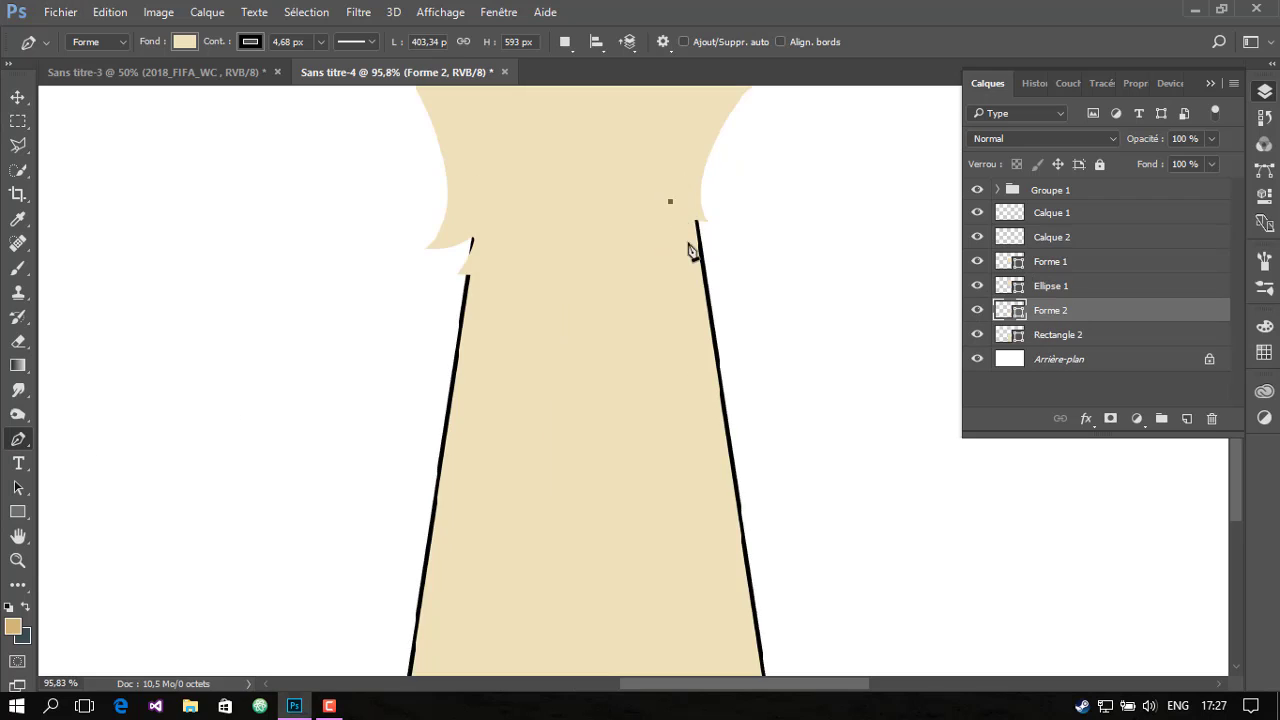
scroll(740, 400, "down", 3)
left_click_drag(770, 405, 800, 518)
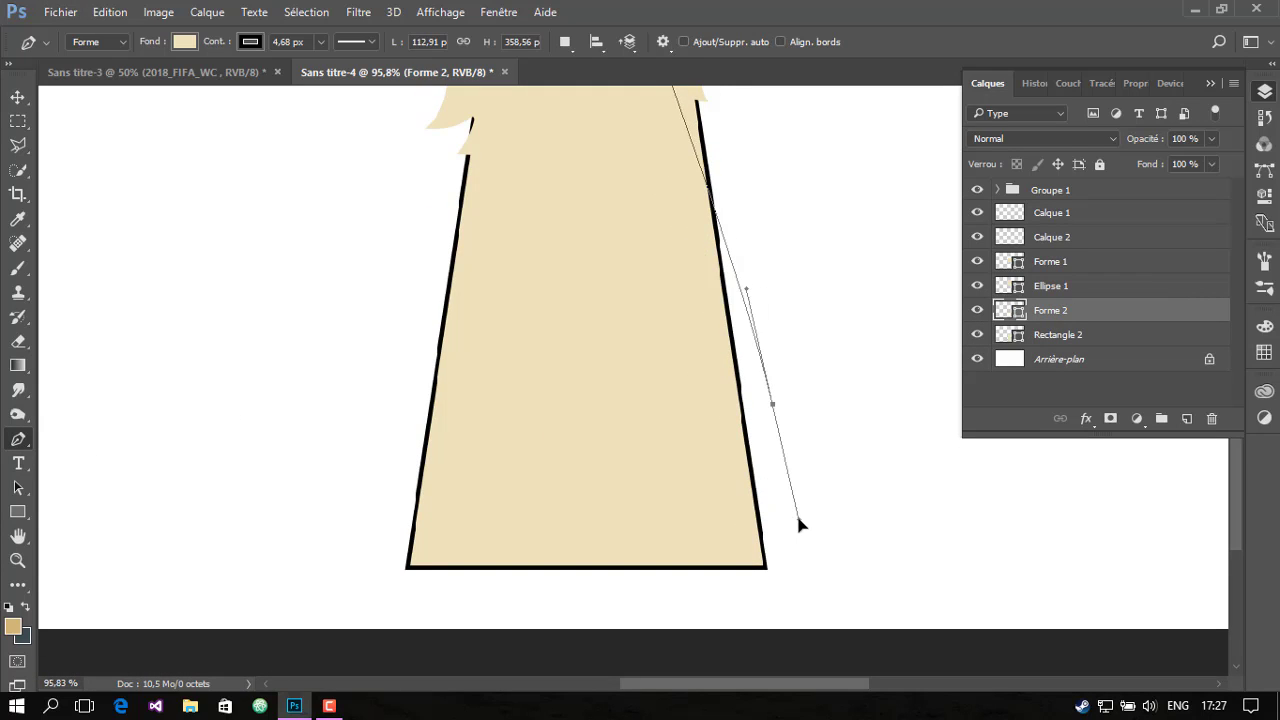
left_click_drag(748, 572, 703, 596)
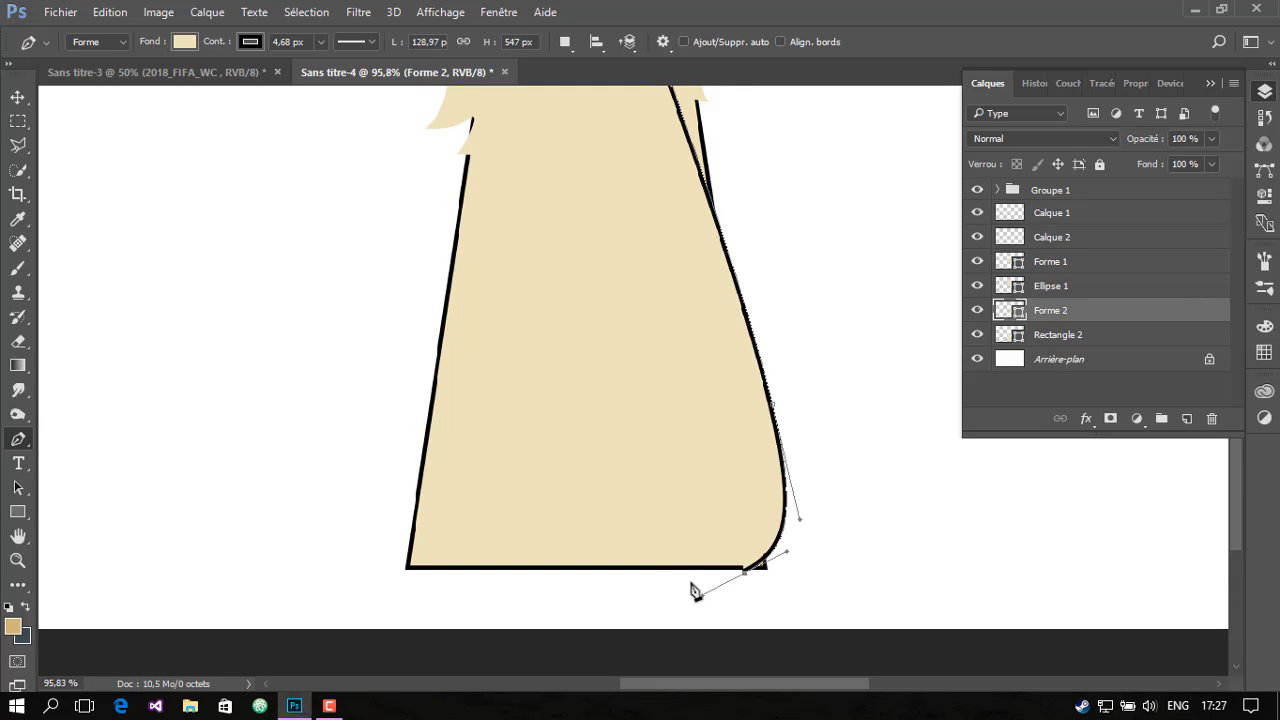
scroll(550, 560, "down", 1)
left_click_drag(412, 522, 306, 437)
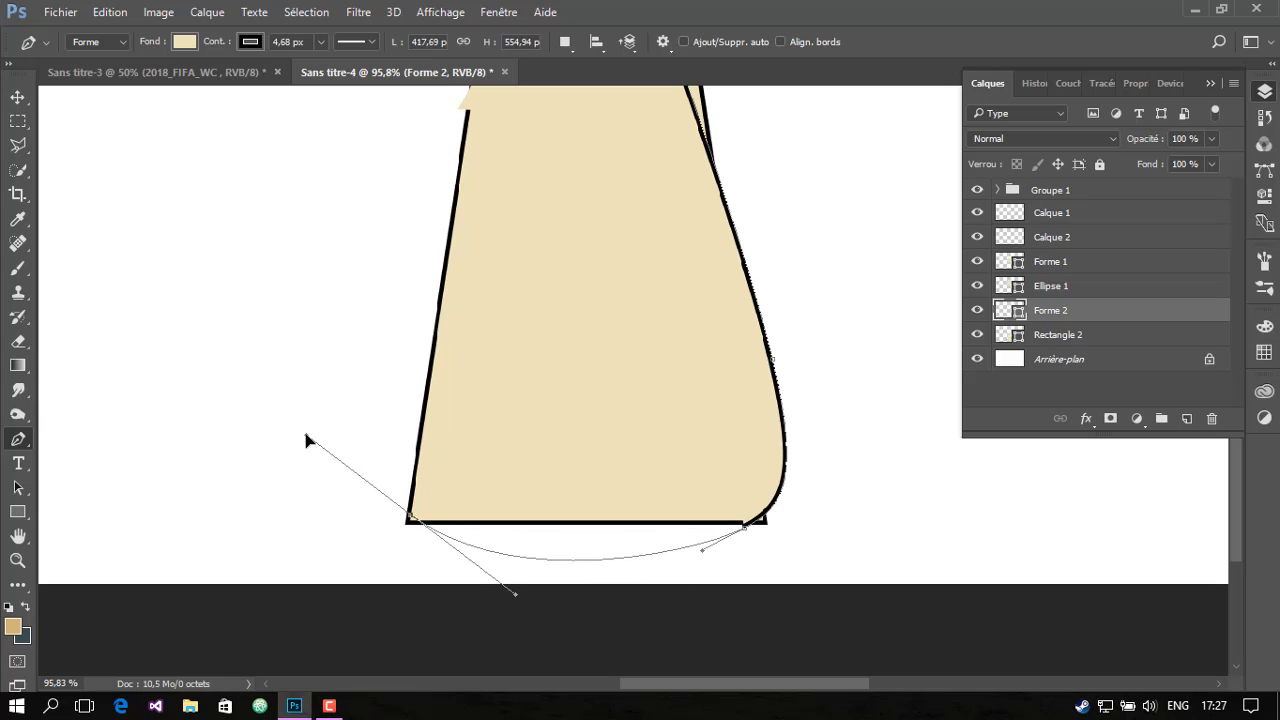
Reshape the bottom and bulging left side, close the neck shape, and remove its outline
scroll(424, 481, "up", 1)
left_click_drag(415, 582, 356, 537)
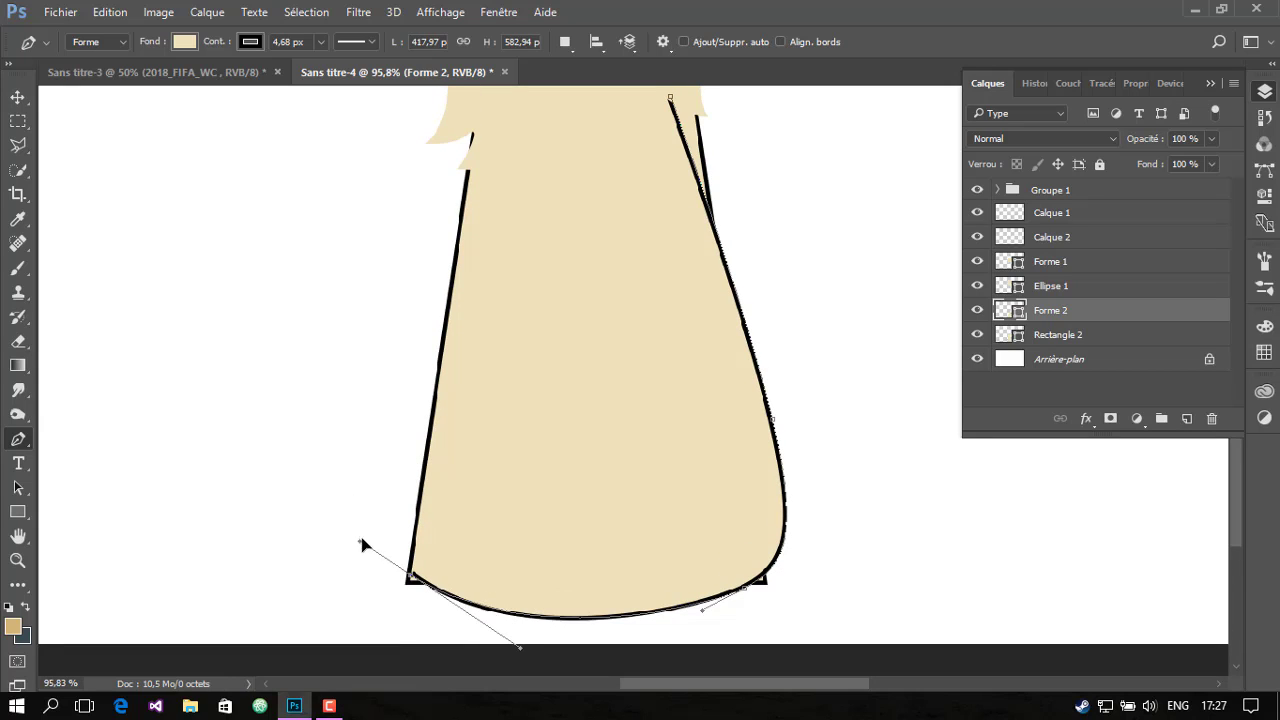
left_click_drag(447, 333, 500, 172)
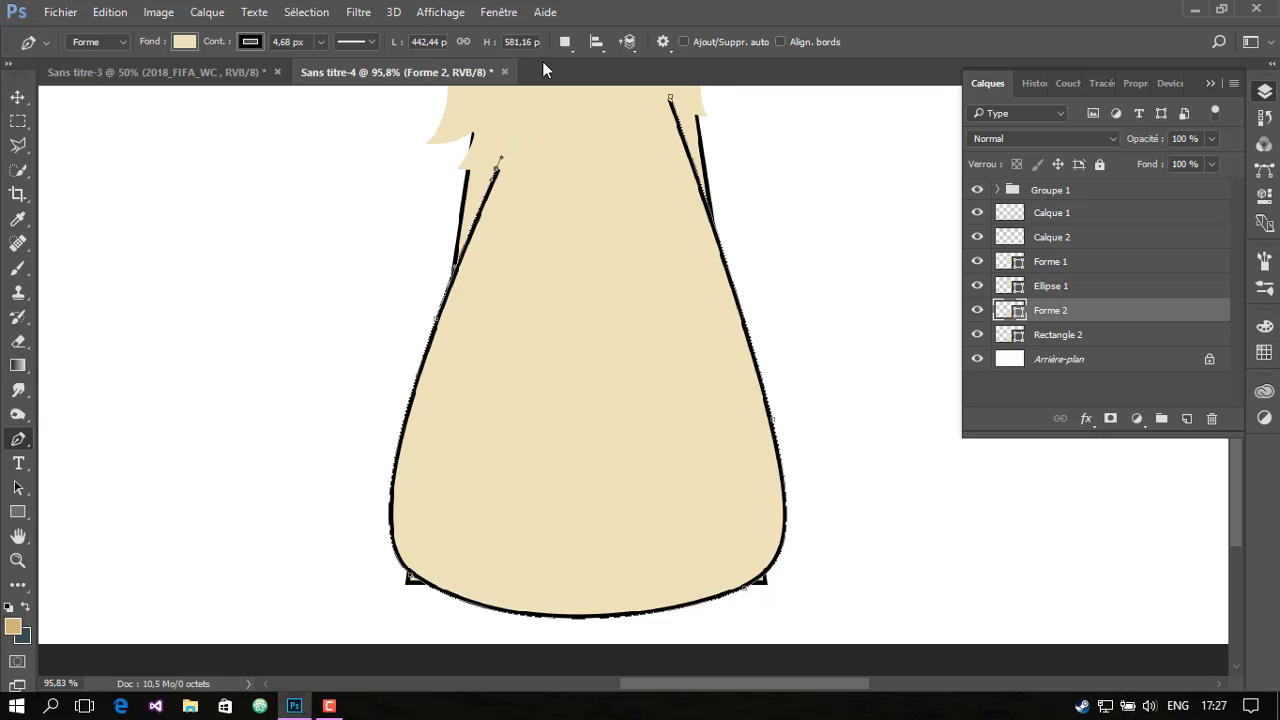
scroll(502, 163, "up", 1)
left_click_drag(496, 227, 527, 175)
left_click(670, 158)
left_click(250, 41)
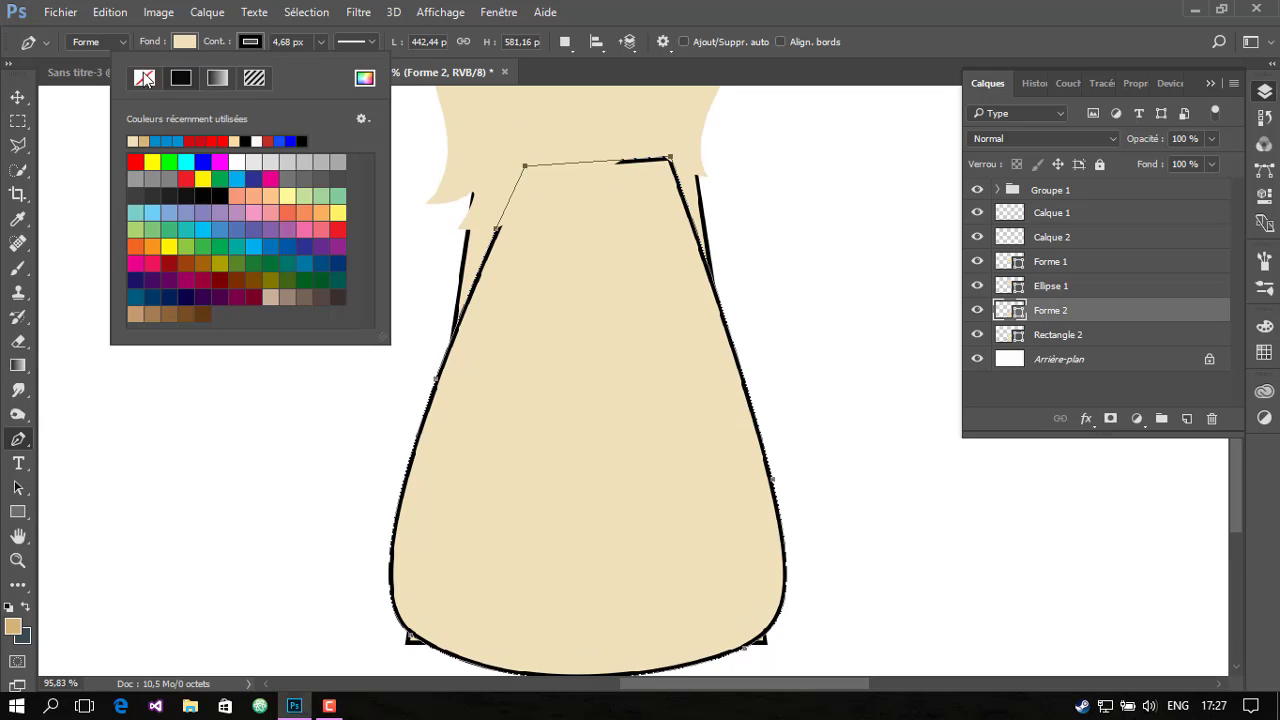
left_click(137, 77)
key("Return")
left_click(18, 560)
Delete the old trapezoid layer, Rectangle 2
left_click_drag(690, 437, 651, 437)
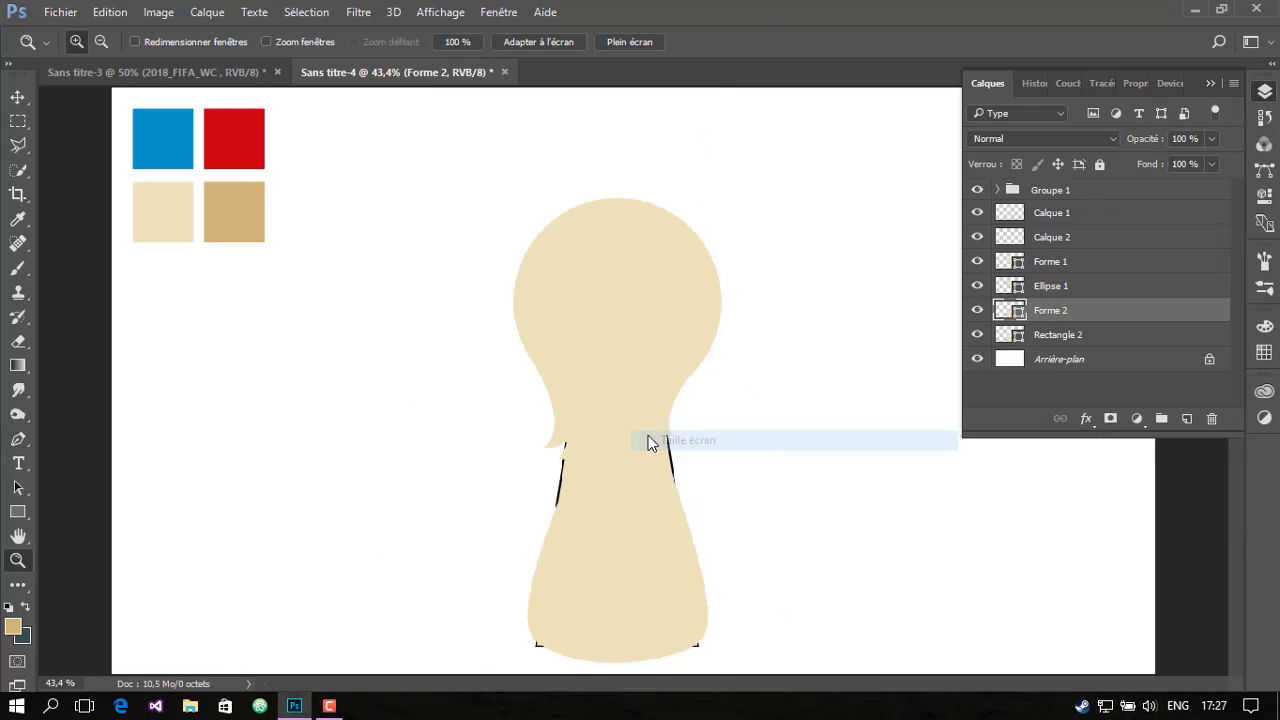
left_click(1058, 334)
key("v")
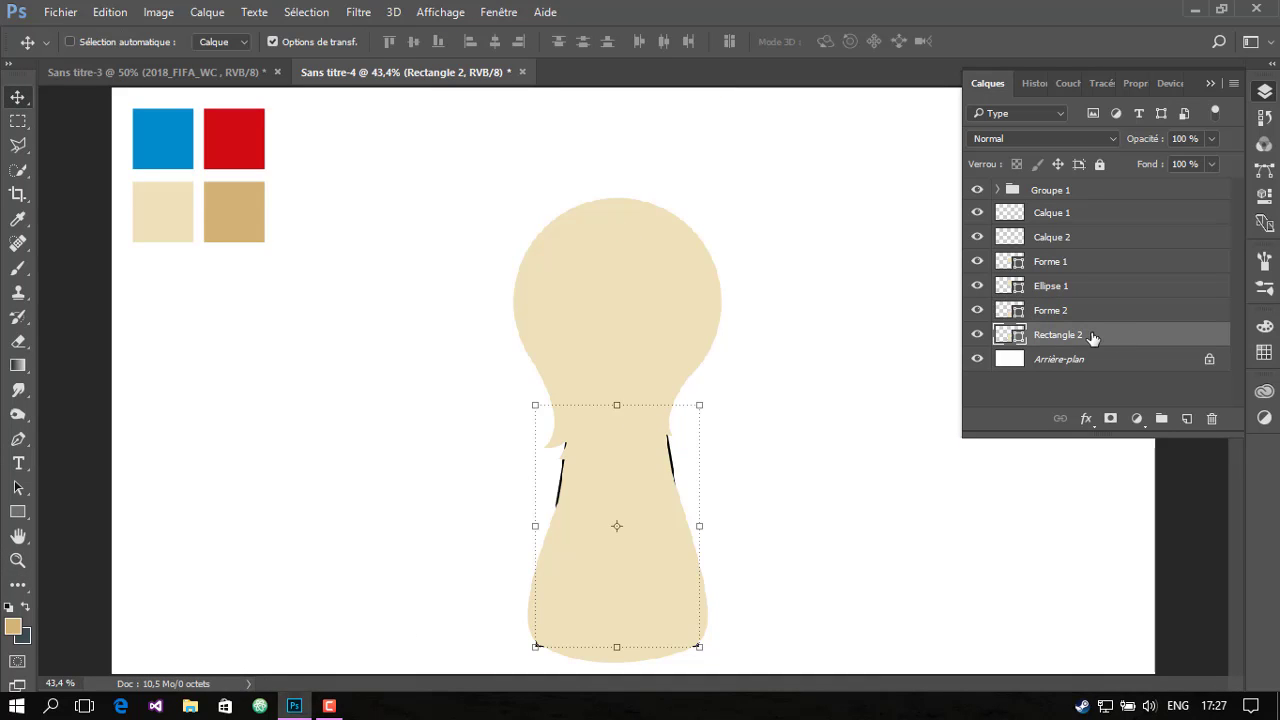
right_click(1025, 337)
left_click(640, 214)
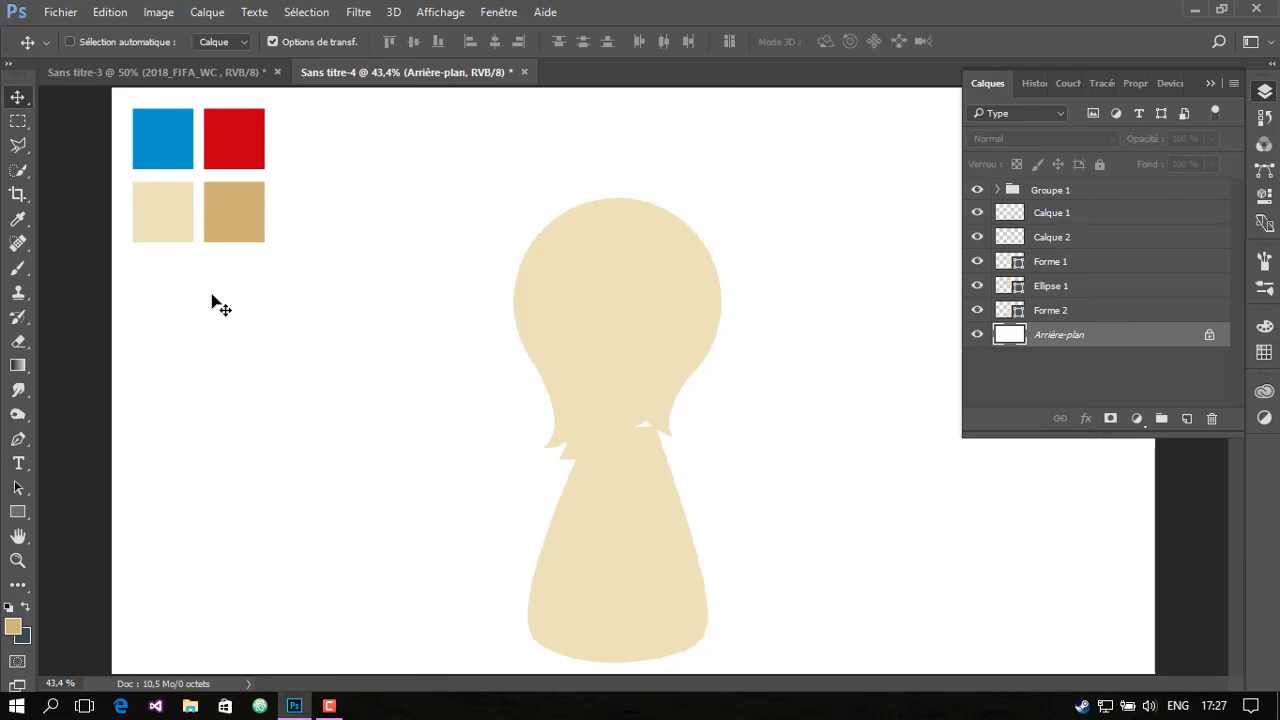
Nudge the rounded neck shape Forme 2 up and make it narrower
left_click(1075, 311)
left_click(1075, 287)
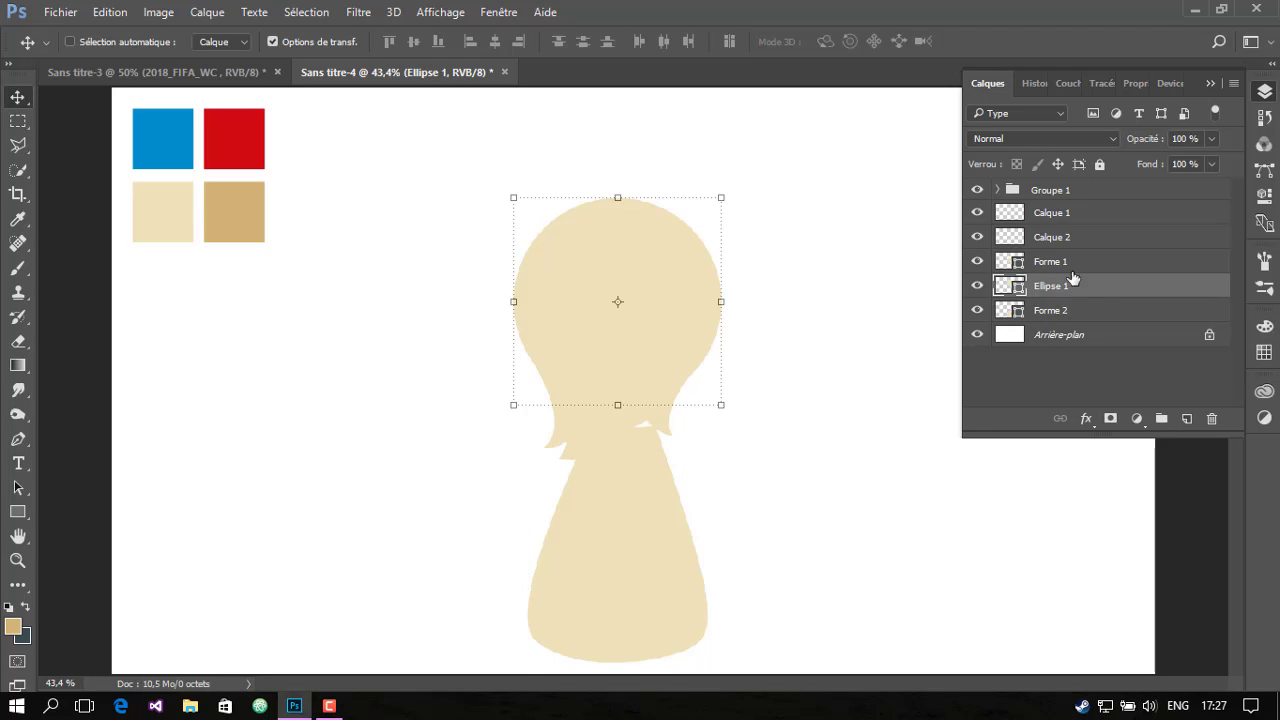
left_click(1072, 262)
left_click(1073, 312)
key("Up")
key("Up")
key("Up")
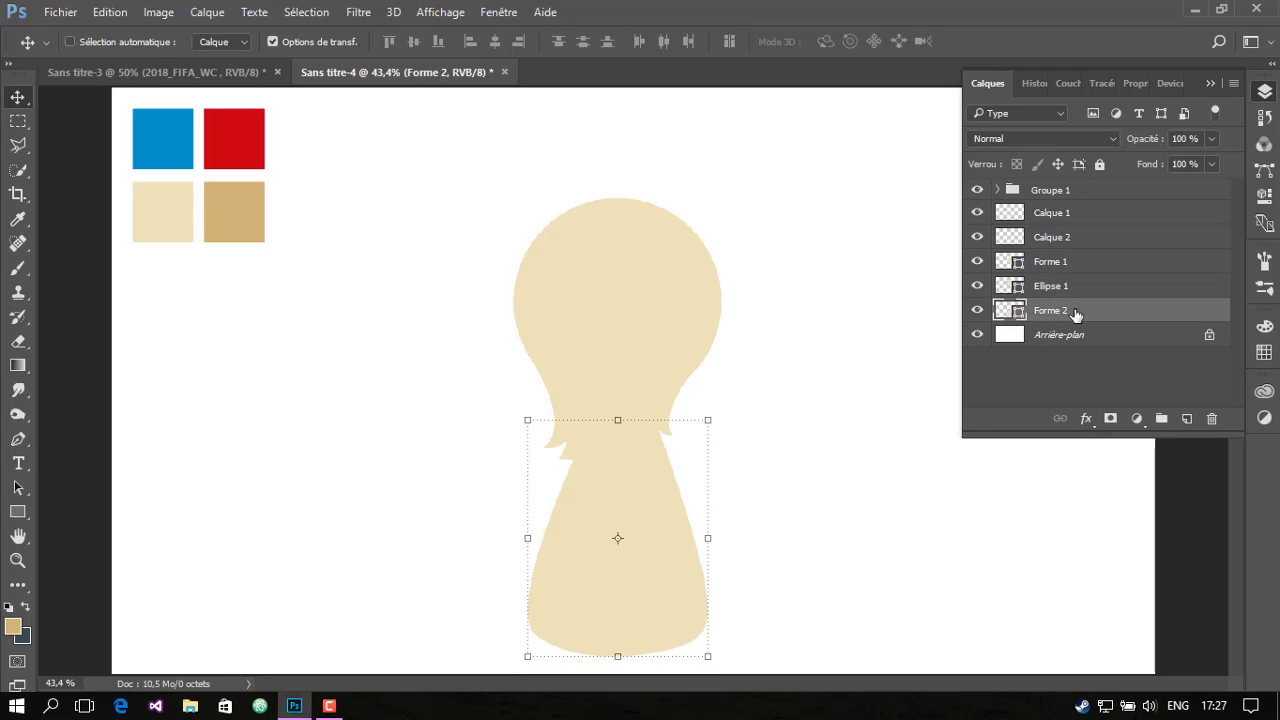
key("Up")
key("Up")
key("Up")
left_click_drag(707, 539, 661, 514)
key("Return")
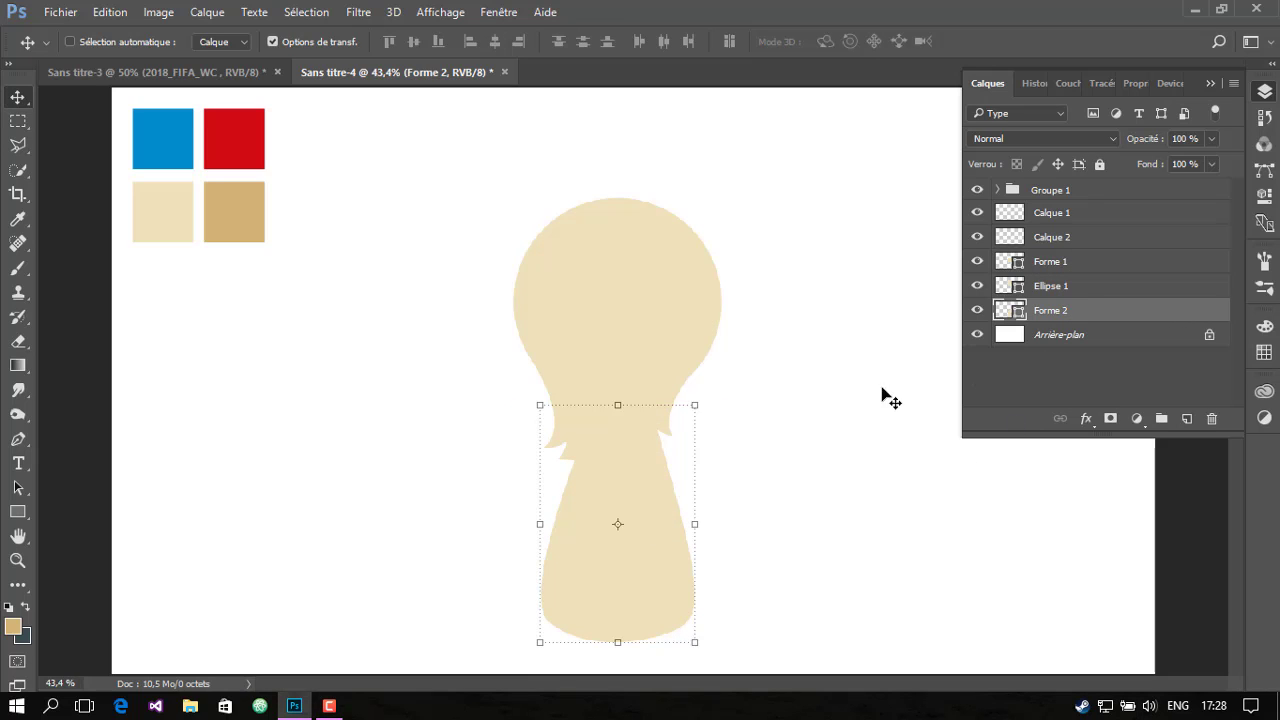
Merge head, hair and neck with Fusionner les formes and move the result up slightly
left_click(1070, 267, "shift")
right_click(1070, 267)
left_click(686, 646)
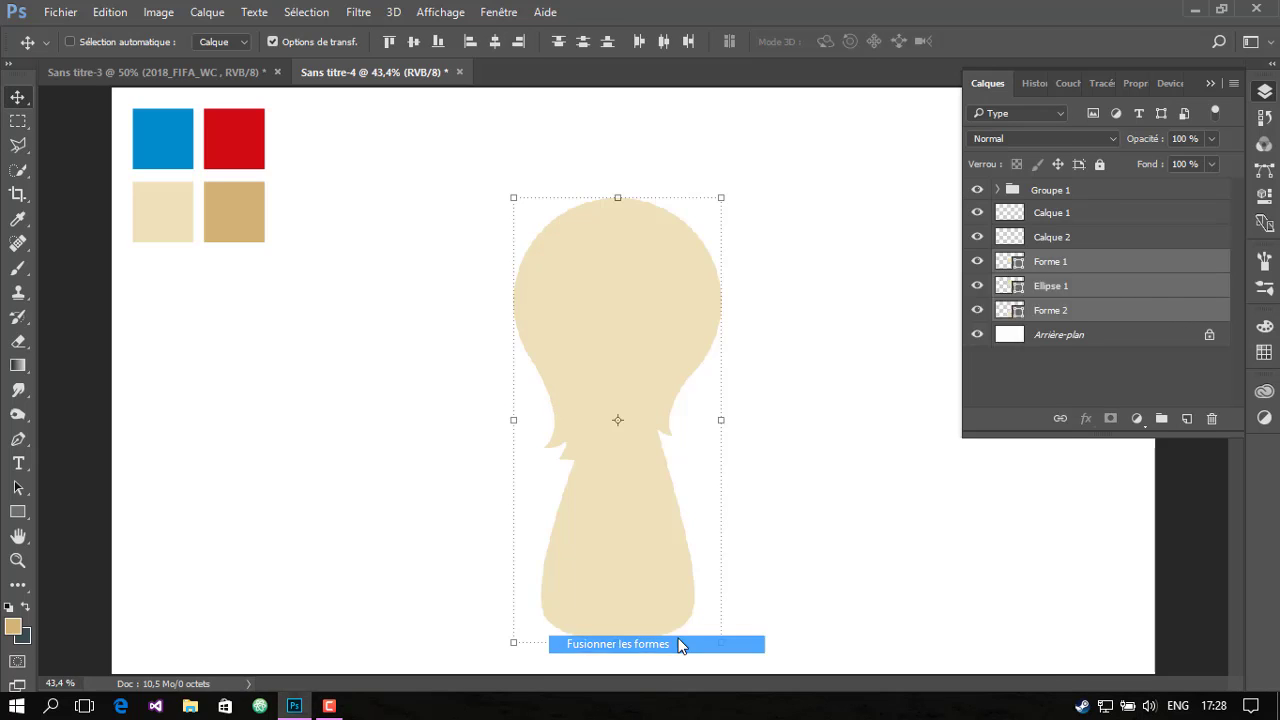
left_click_drag(676, 366, 684, 326)
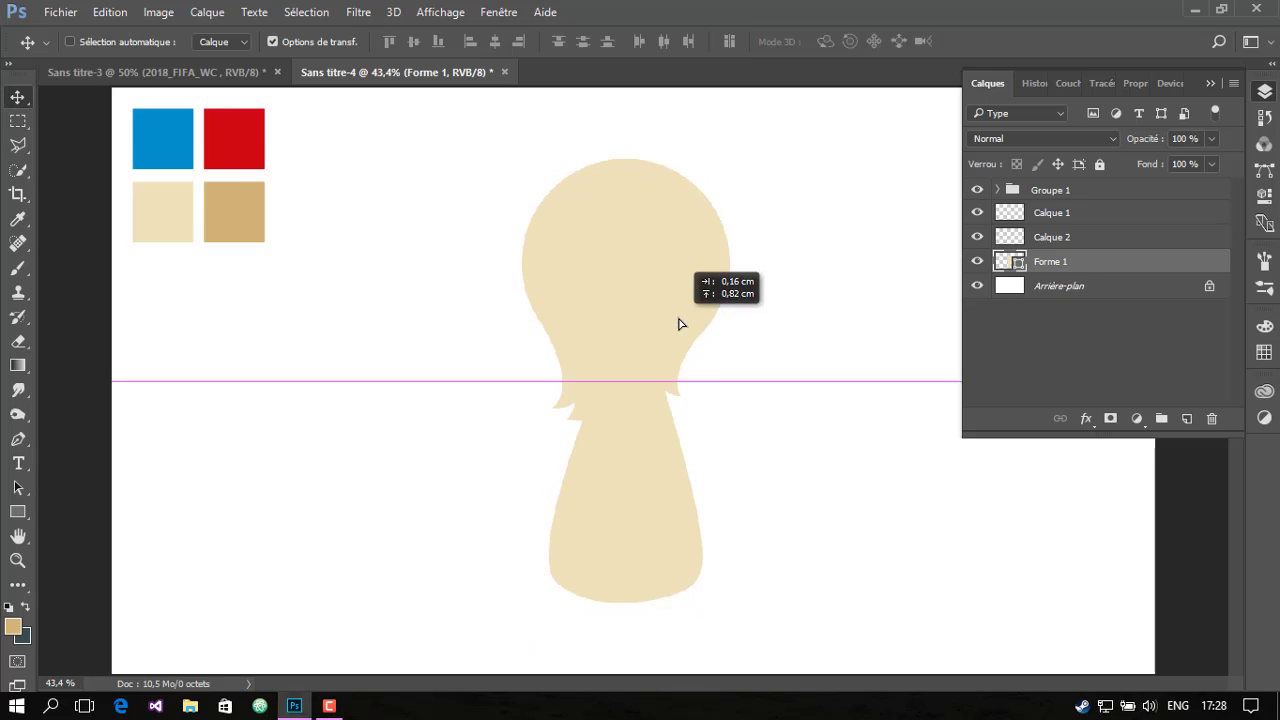
Delete the empty layers Calque 1 and Calque 2
left_click(1052, 237)
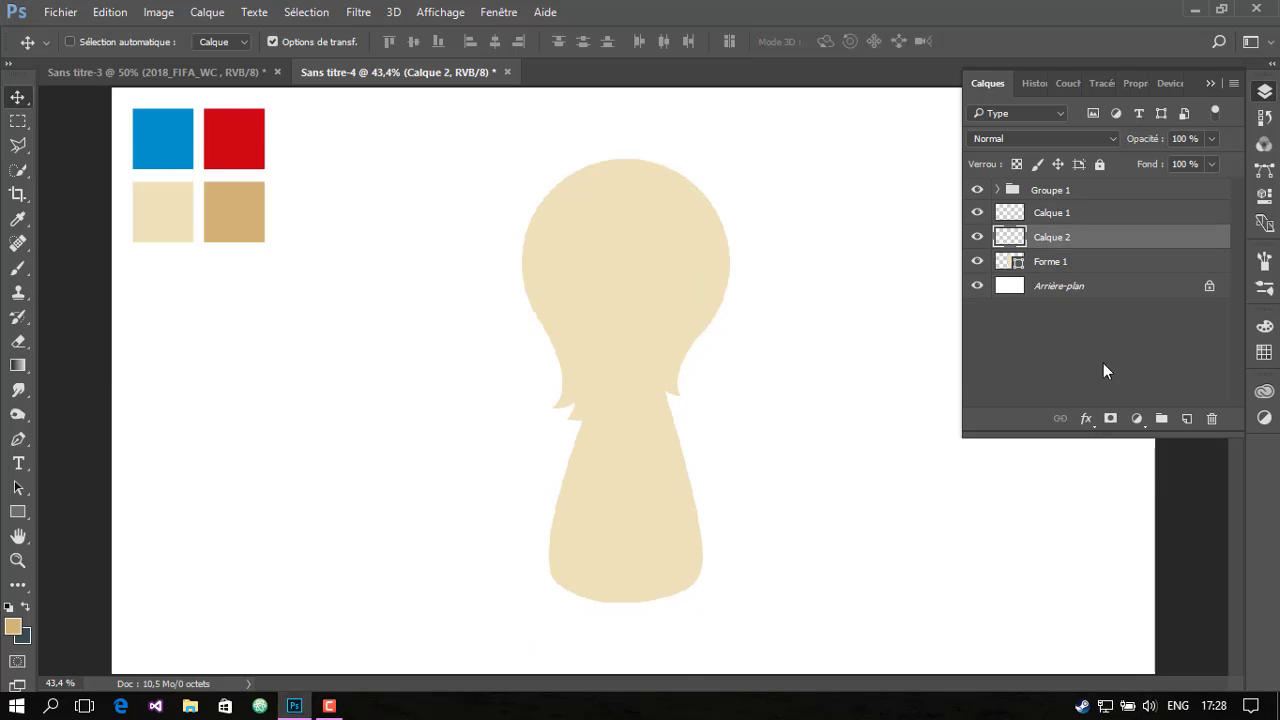
left_click(1211, 418)
key("alt+bracketright")
left_click(1211, 418)
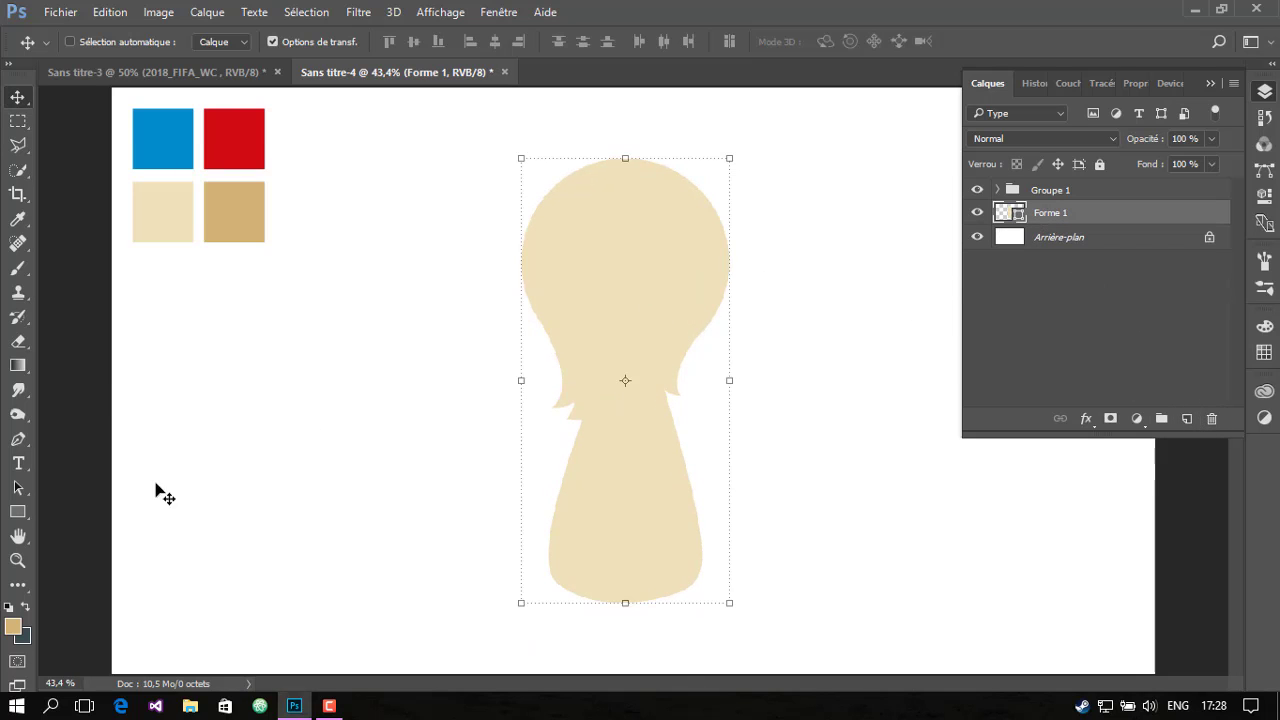
key("ctrl+plus")
Draw a tall ellipse and move it left off the head
left_click(17, 511)
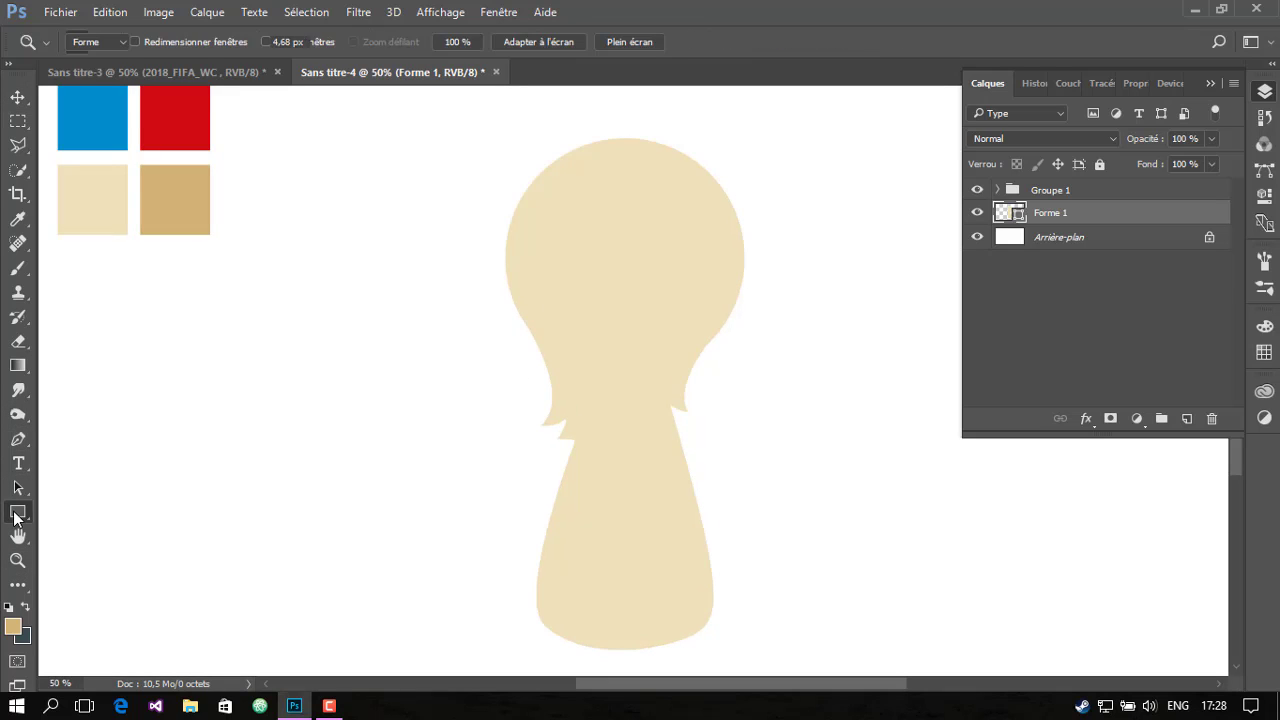
left_click(100, 547)
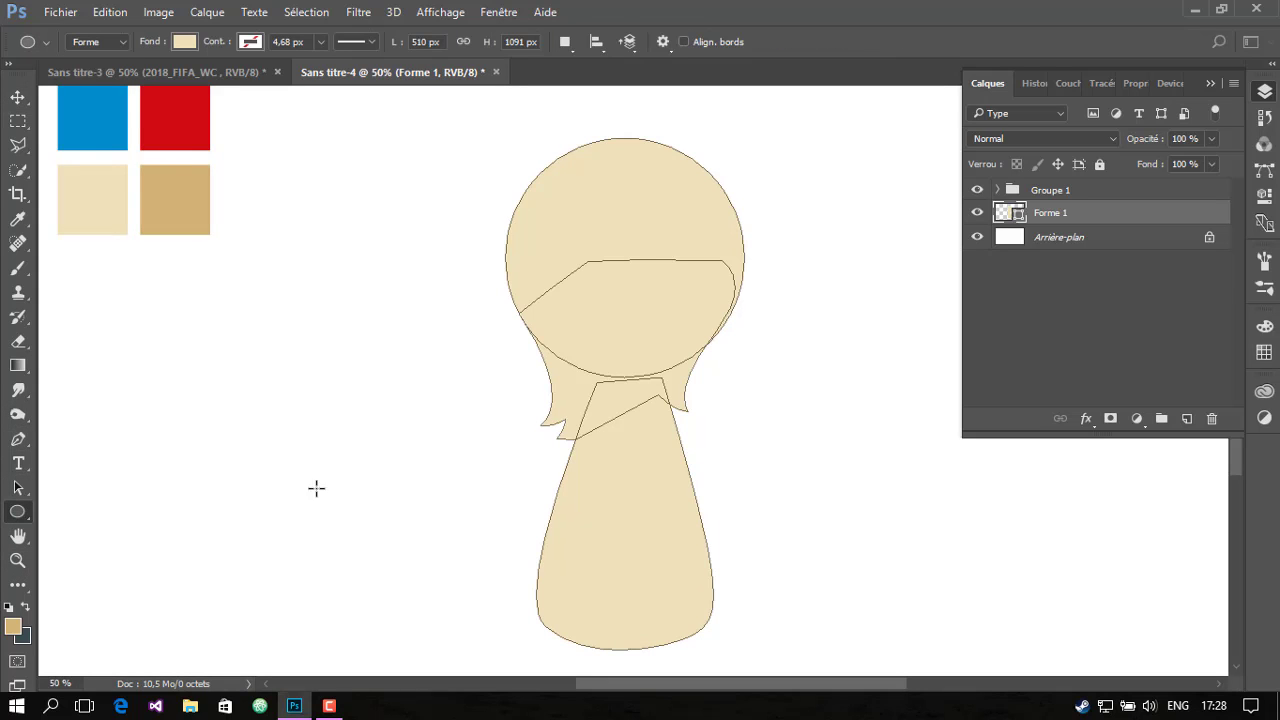
mouse_move(590, 158)
left_mouse_down()
mouse_move(514, 263)
mouse_move(534, 320)
left_mouse_up()
key("v")
left_click_drag(560, 212, 427, 209)
Set the foreground colour to 000000 and fill the ellipse black
left_click(13, 628)
type("000000")
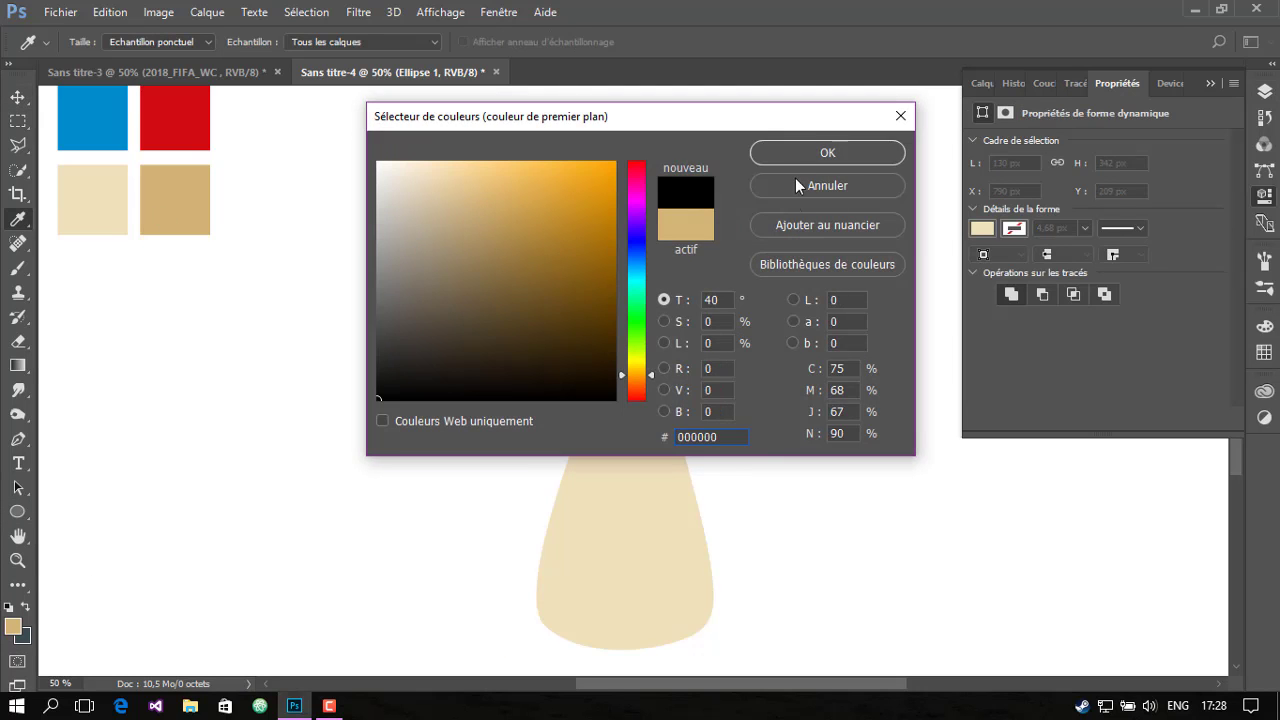
key("Return")
key("u")
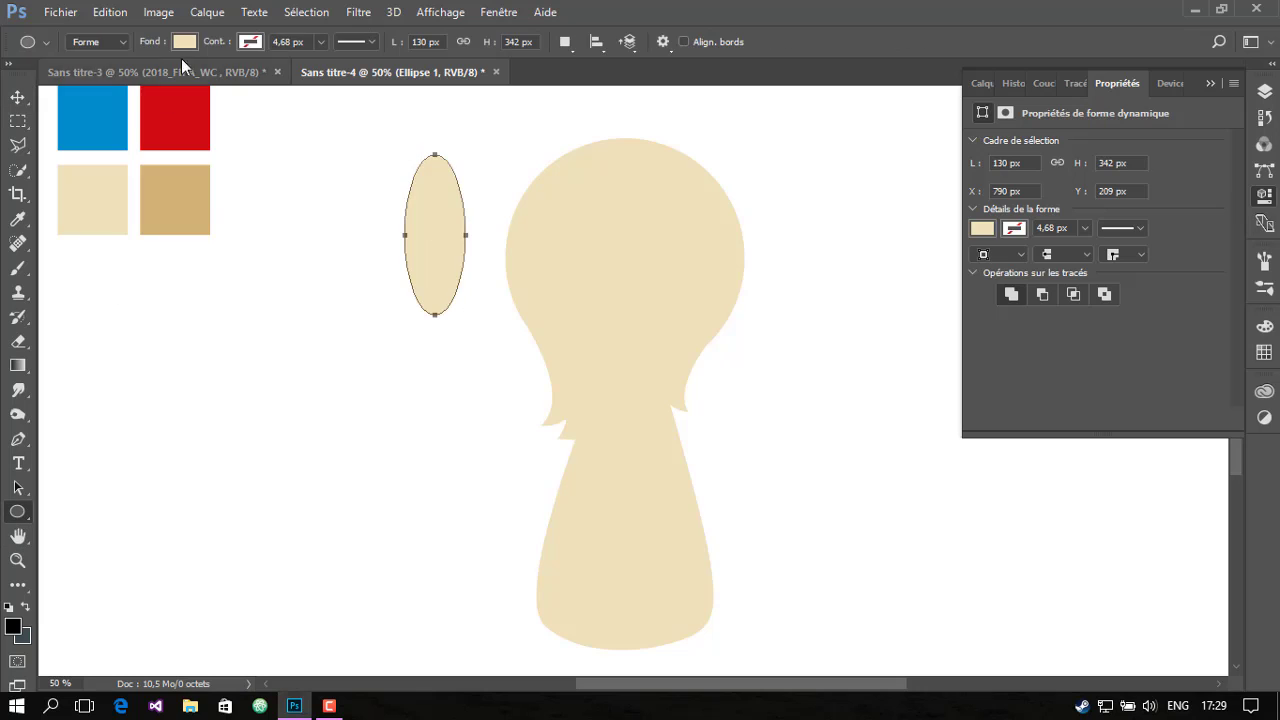
left_click(184, 41)
left_click(68, 141)
key("Return")
Shrink the black ellipse and tilt it about 35° on the head's right side
key("v")
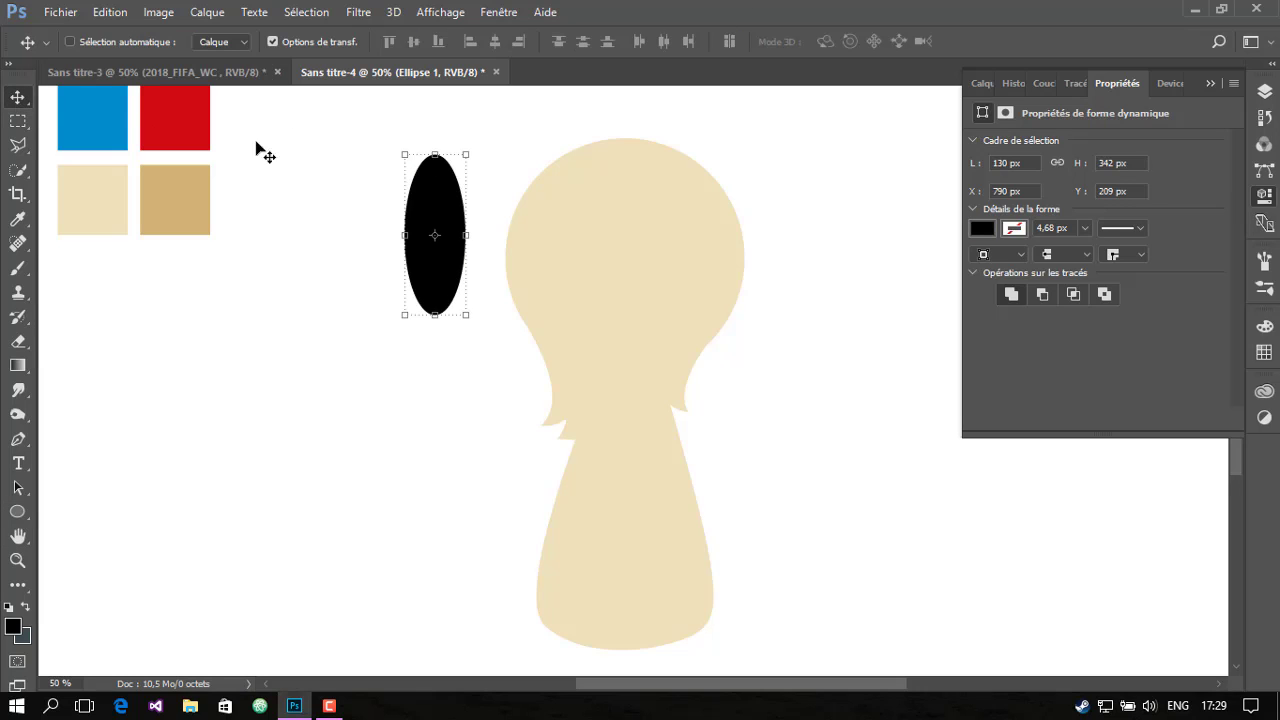
left_click_drag(460, 212, 582, 210)
left_click_drag(605, 340, 597, 294)
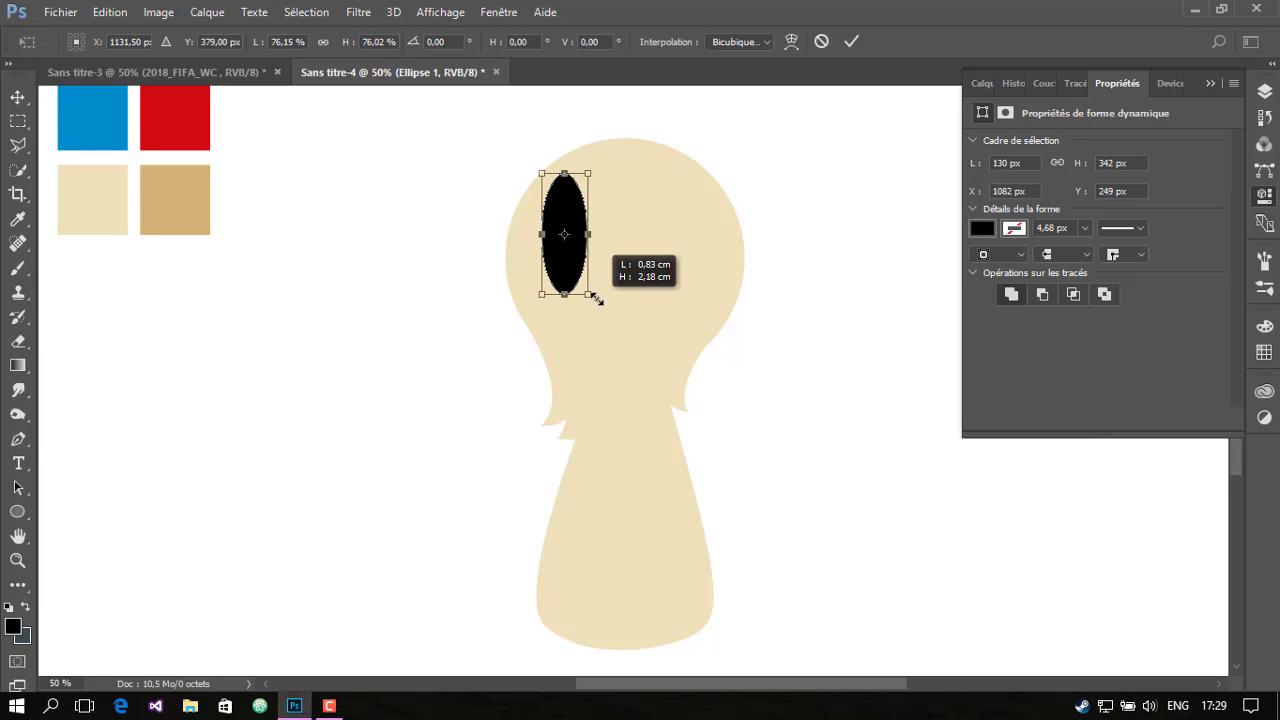
mouse_move(614, 172)
left_mouse_down()
mouse_move(620, 195)
mouse_move(548, 230)
mouse_move(696, 290)
left_mouse_up()
mouse_move(758, 248)
left_mouse_down()
mouse_move(758, 282)
mouse_move(730, 302)
mouse_move(712, 296)
left_mouse_up()
Scale the black eye to about 94%, rotate it slightly and nudge it into position
key("Return")
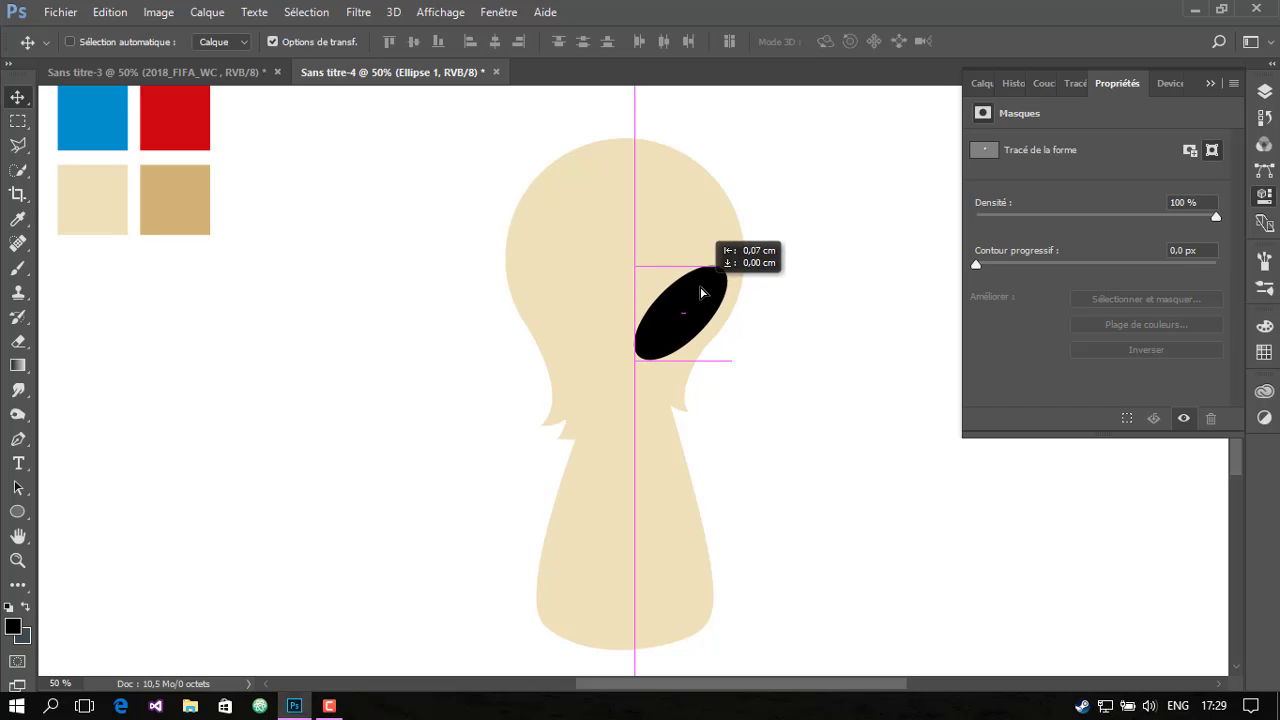
left_click_drag(637, 360, 648, 346)
key("Return")
left_click_drag(697, 290, 706, 286)
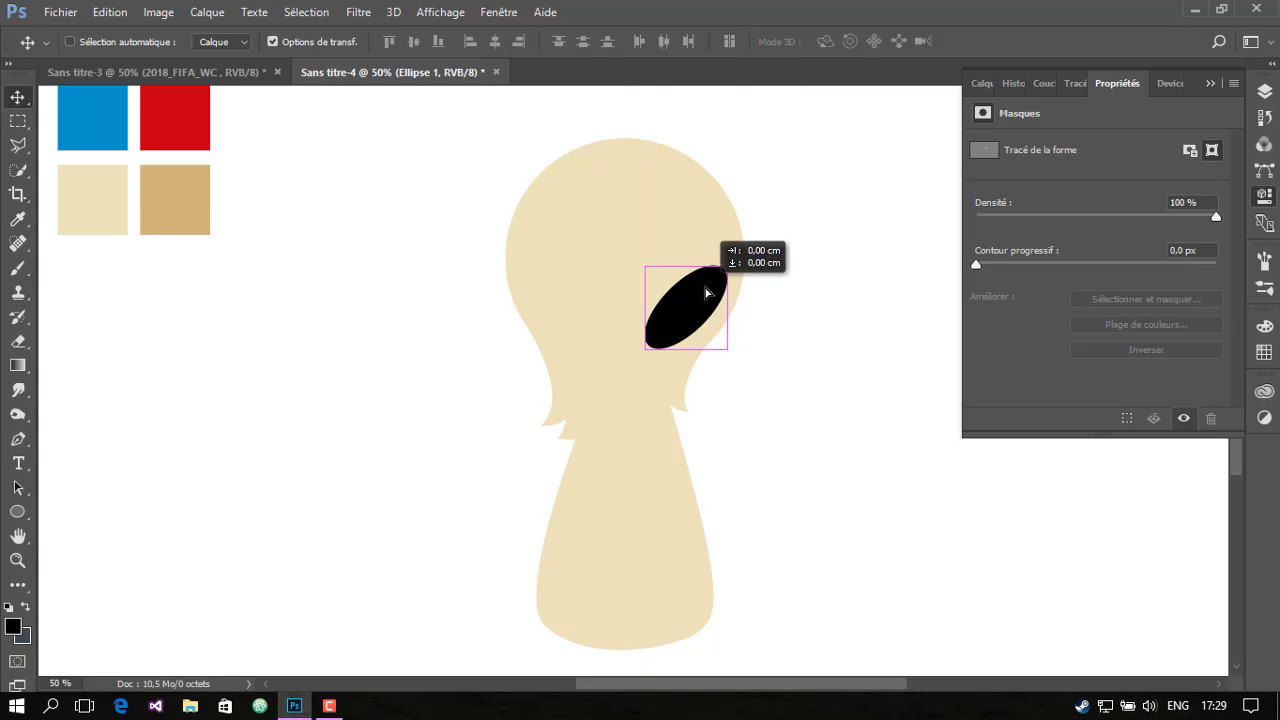
key("Down")
key("Down")
key("Down")
key("Left")
key("Left")
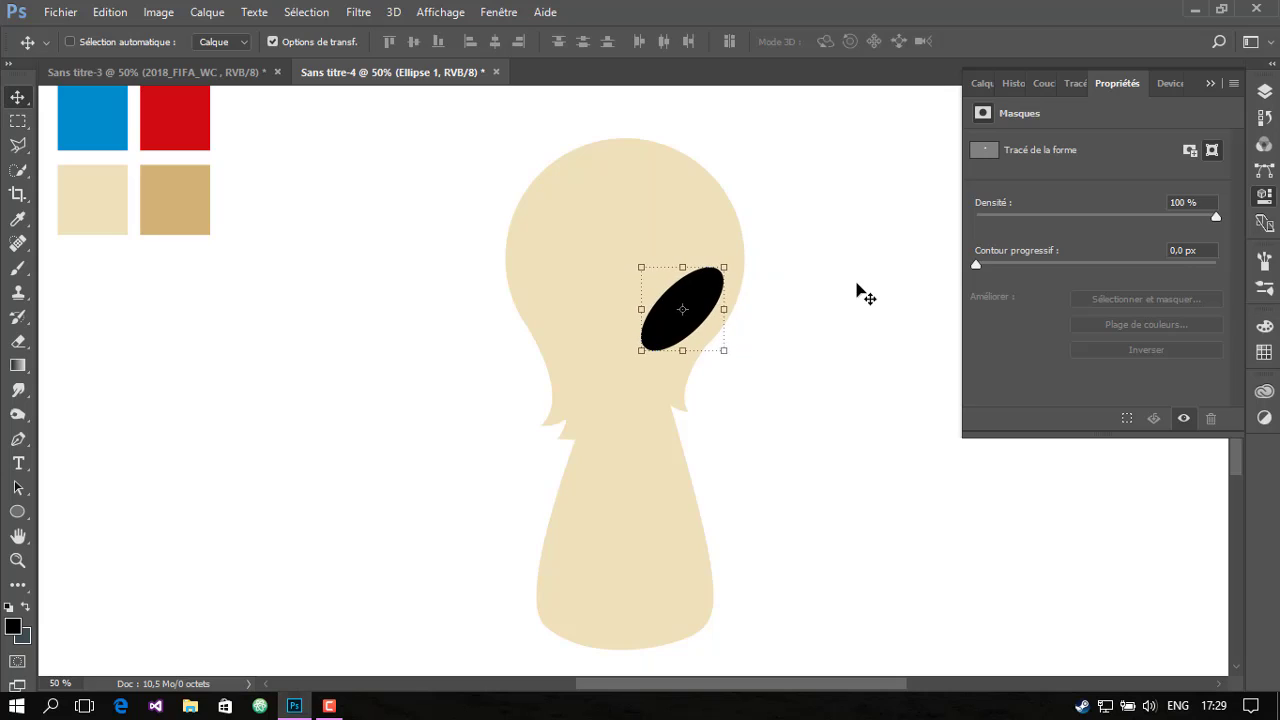
left_click_drag(737, 267, 743, 270)
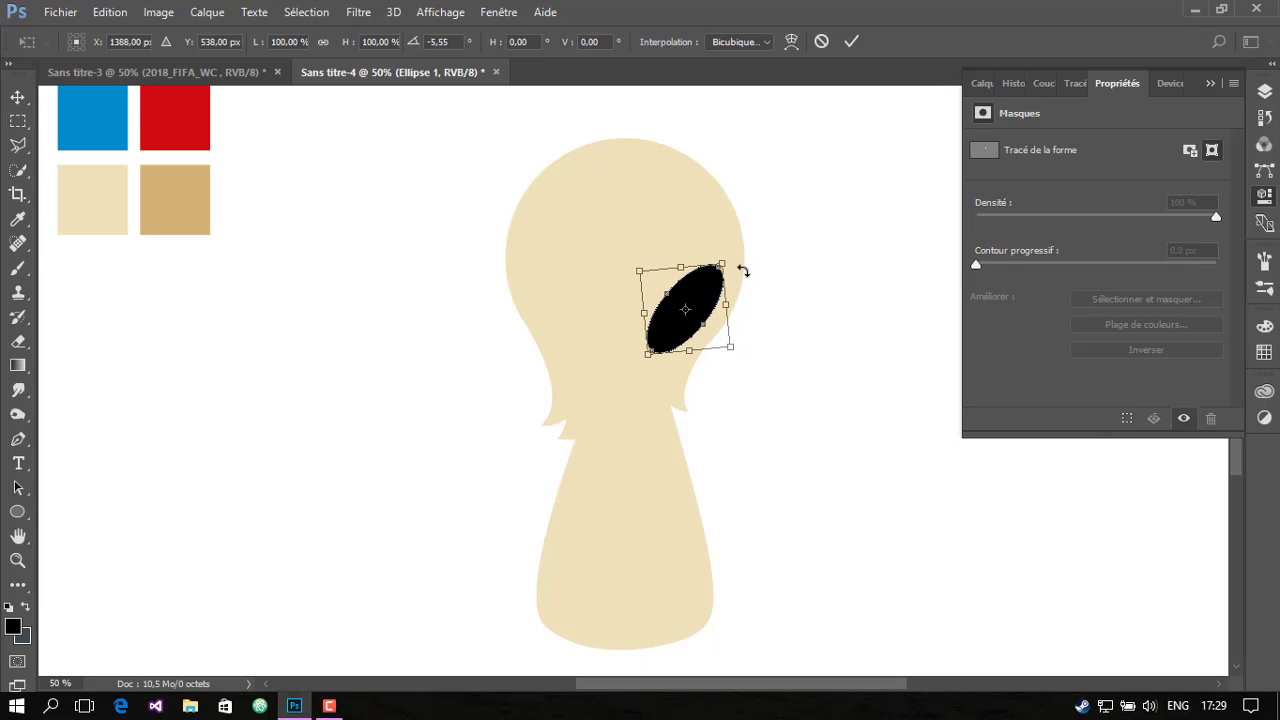
key("Return")
key("Up")
key("Up")
key("Up")
key("Up")
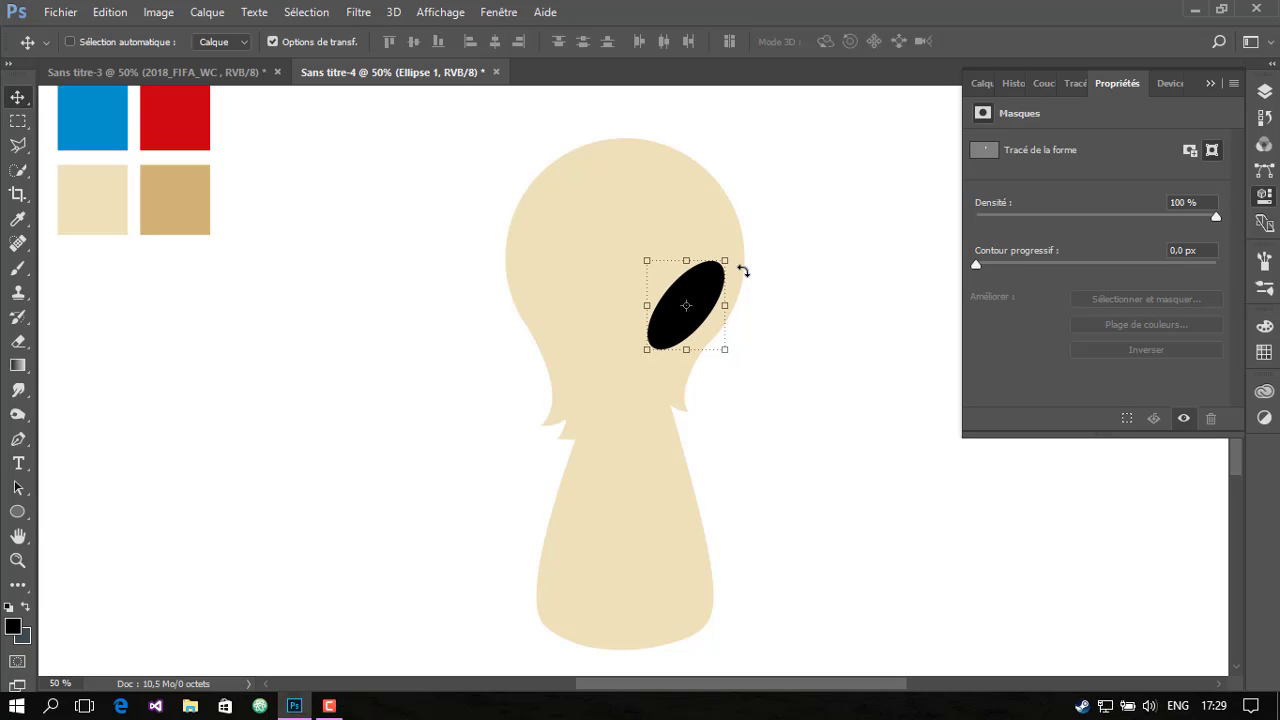
key("Up")
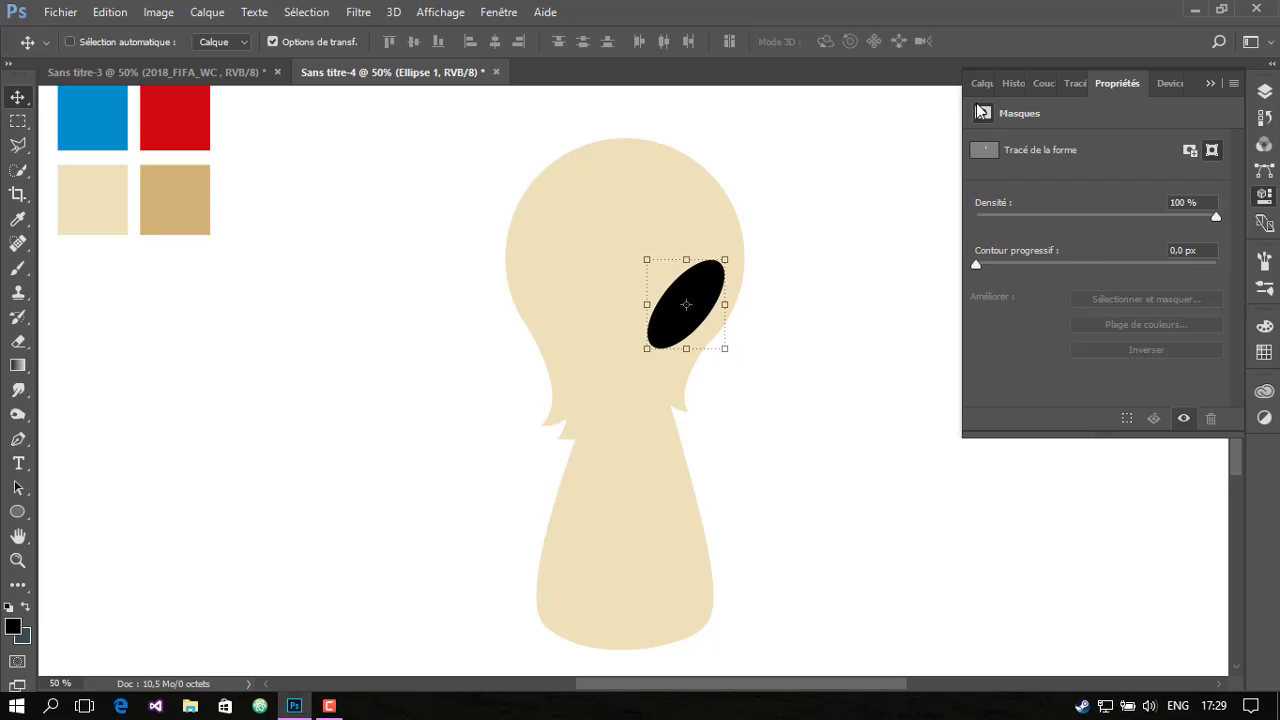
Rotate the eye about 17° and stretch it slightly taller and wider
left_click(976, 85)
left_click_drag(732, 356, 722, 378)
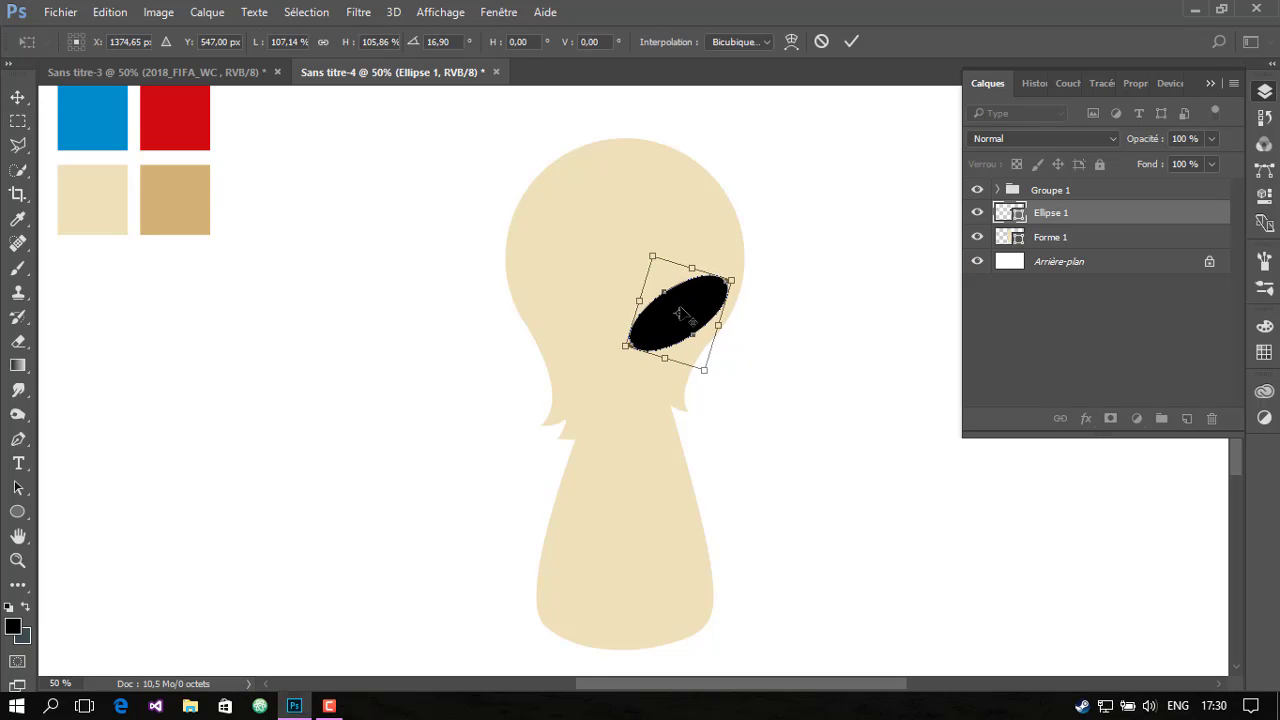
double_click(689, 303)
left_click_drag(679, 274, 679, 267)
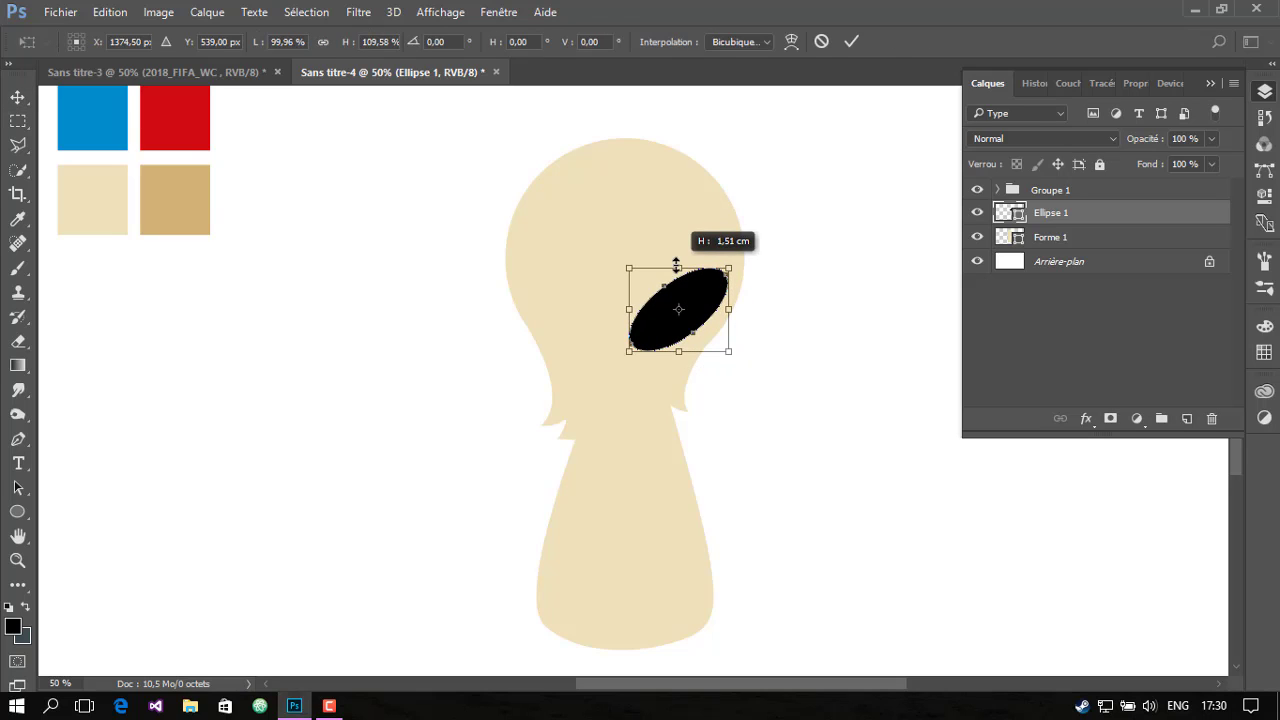
left_click_drag(629, 308, 625, 308)
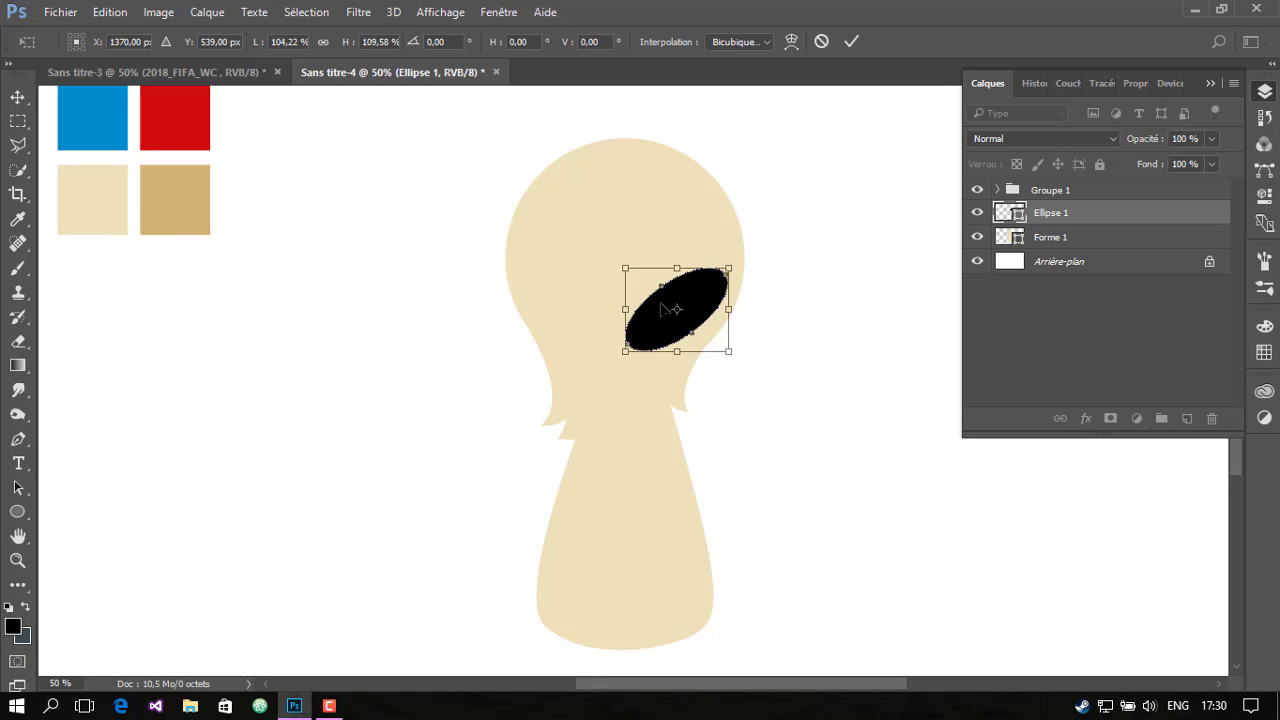
double_click(703, 300)
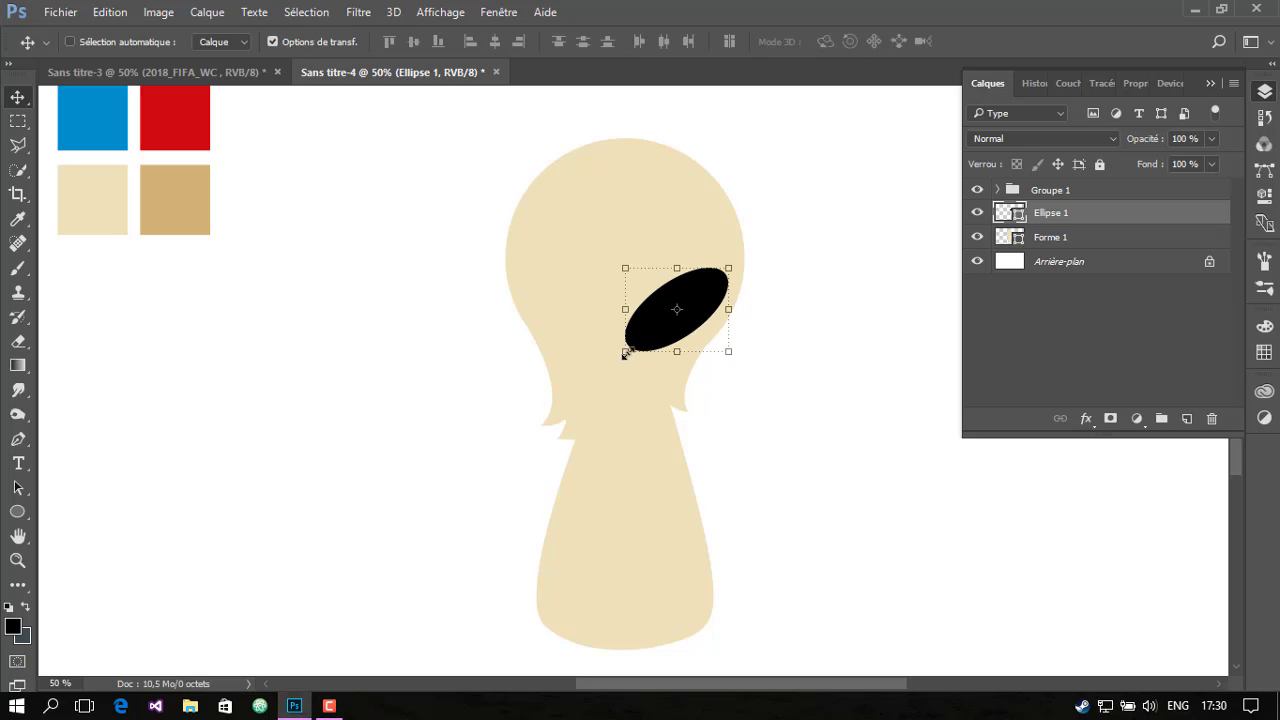
Shrink the eye slightly, rotate it a touch and nudge it down about 2 px
left_click_drag(625, 353, 634, 344)
double_click(712, 300)
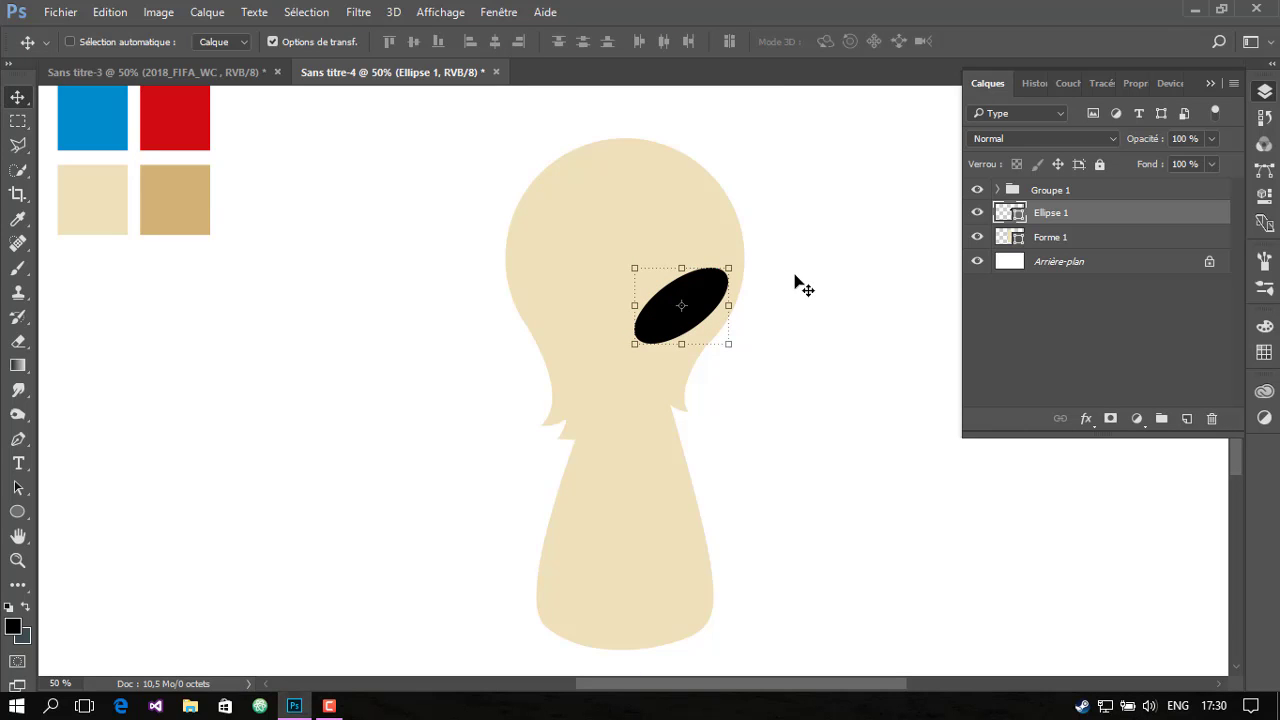
left_click_drag(733, 262, 738, 257)
key("Return")
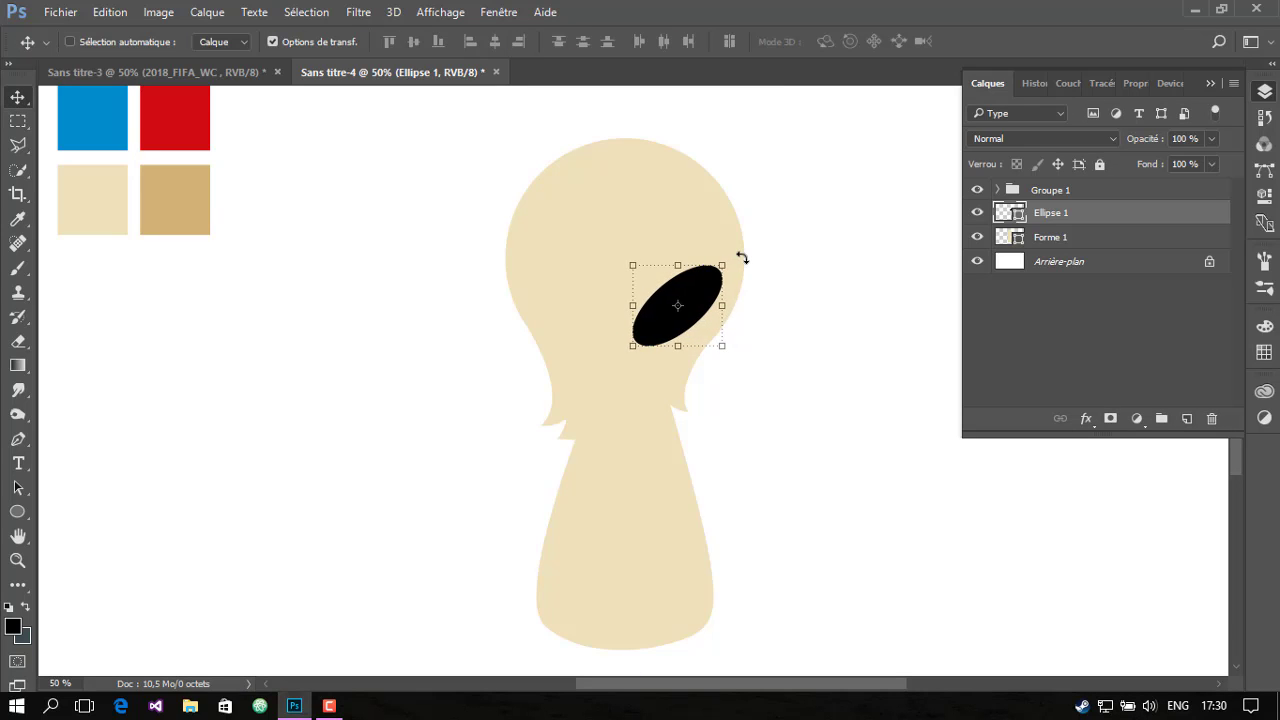
key("Down")
key("Down")
key("Down")
key("Down")
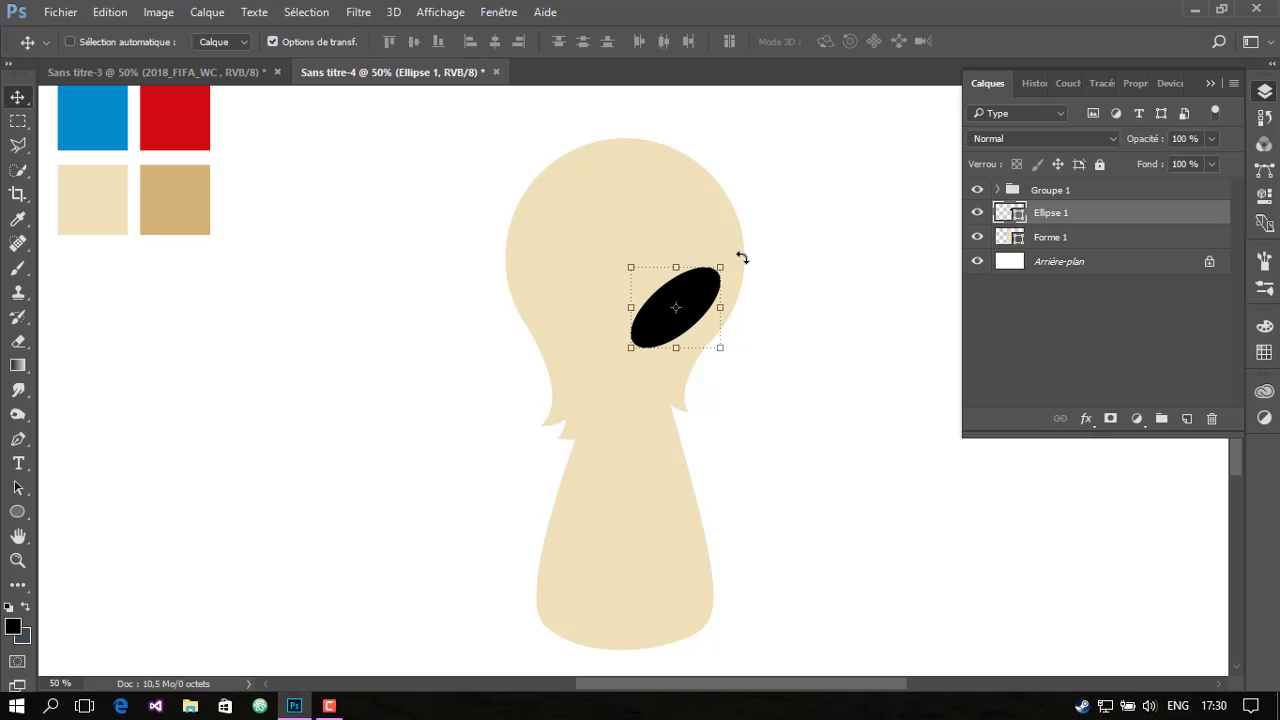
Duplicate the eye ellipse and rotate the copy about -111° onto the top of the head
right_click(1048, 222)
left_click(614, 211)
key("Return")
key("ctrl+t")
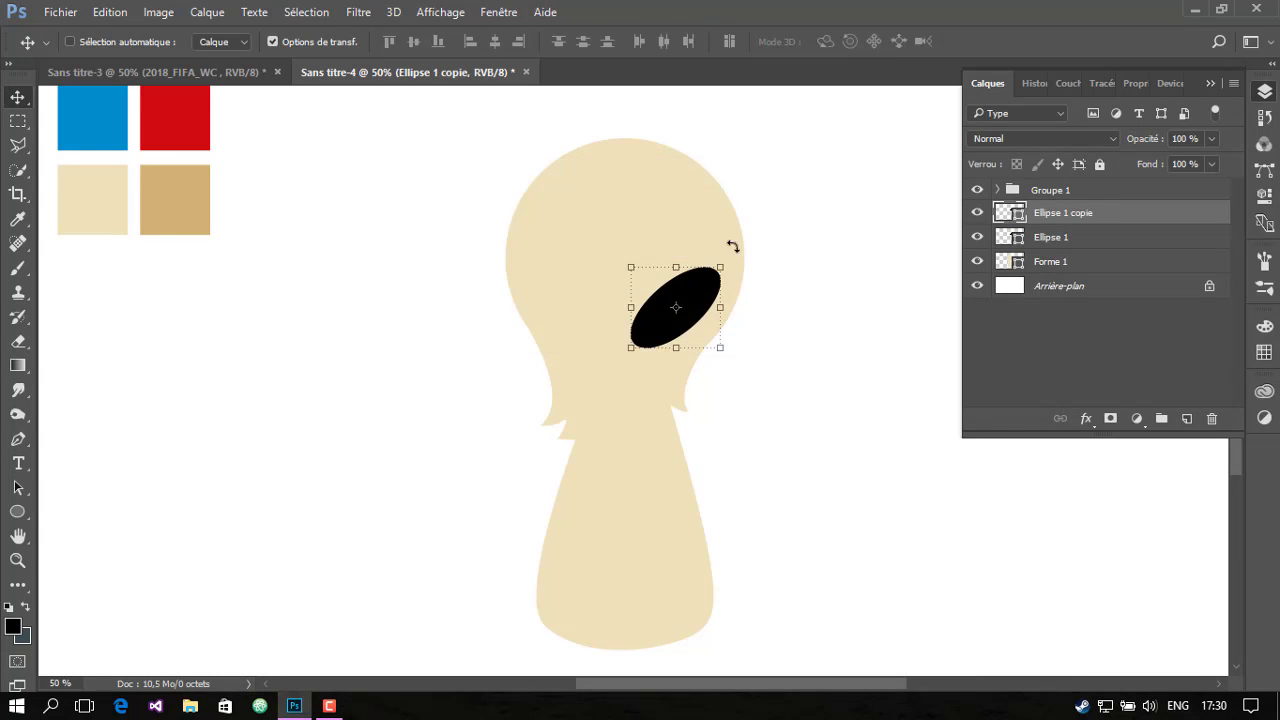
left_click_drag(736, 250, 568, 207)
left_click_drag(675, 305, 642, 205)
mouse_move(712, 245)
left_mouse_down()
mouse_move(727, 215)
mouse_move(655, 191)
left_mouse_up()
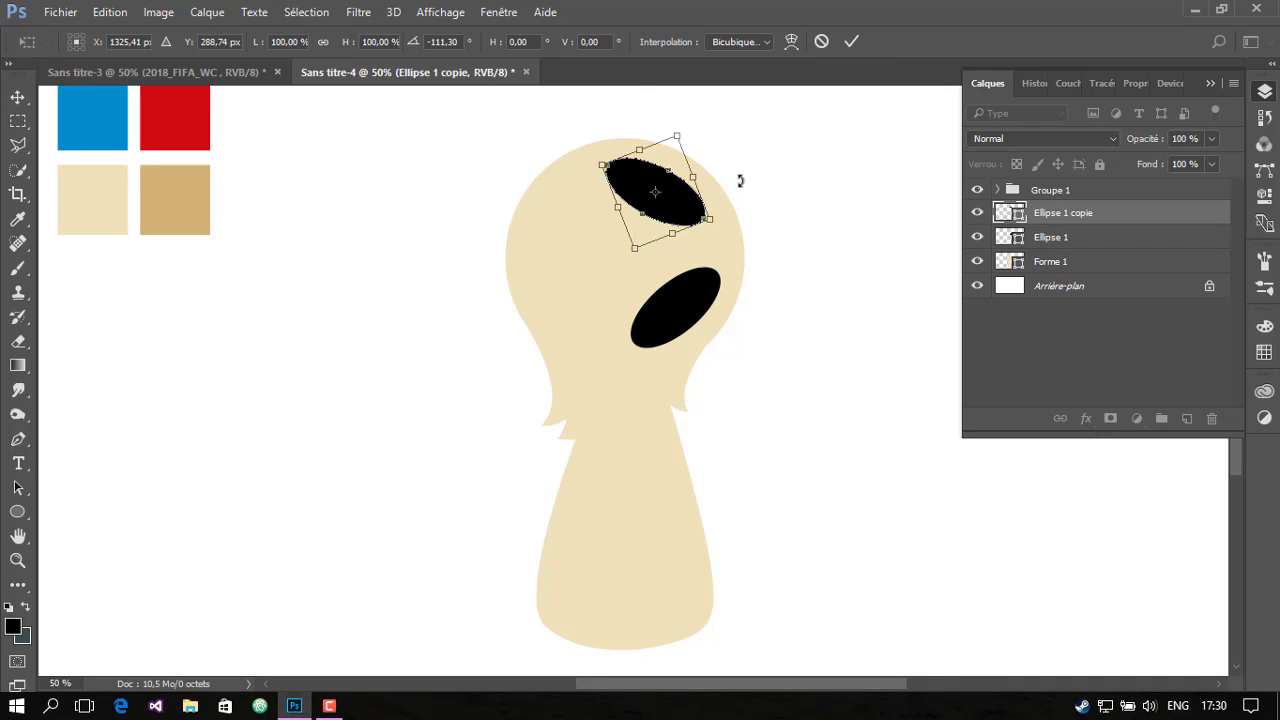
key("Right")
key("Right")
key("Up")
key("Up")
key("Up")
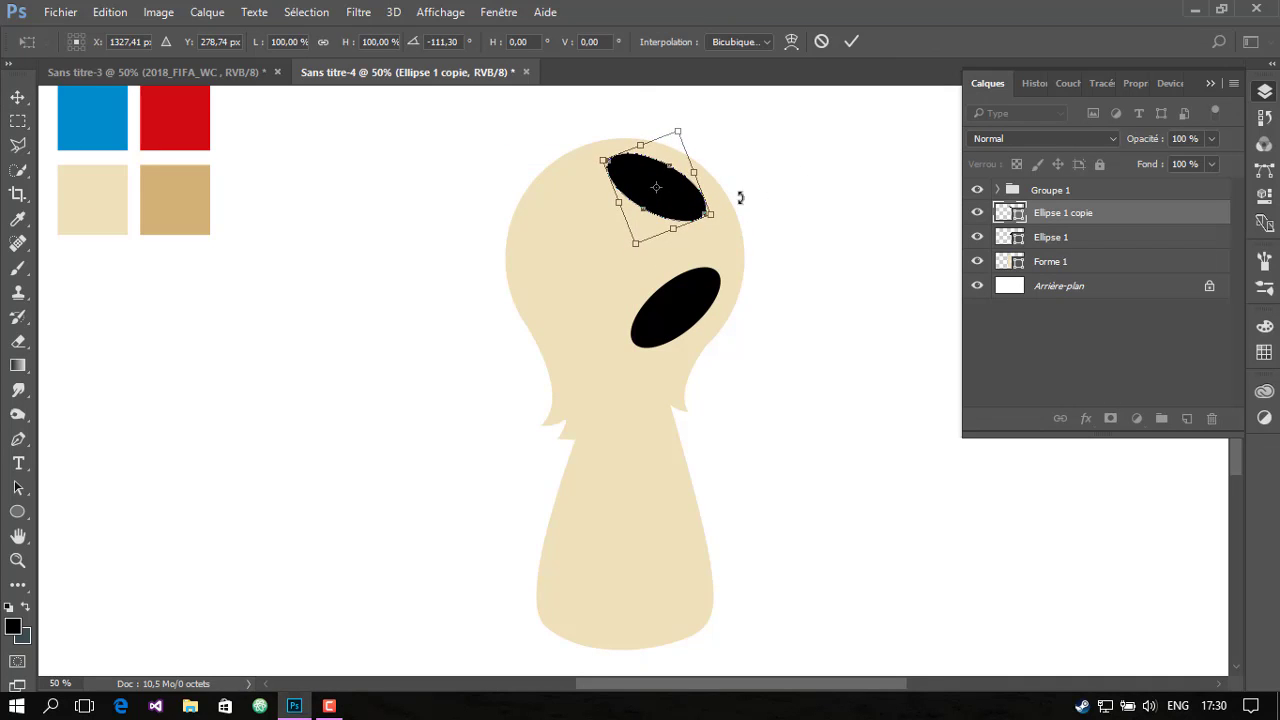
key("Return")
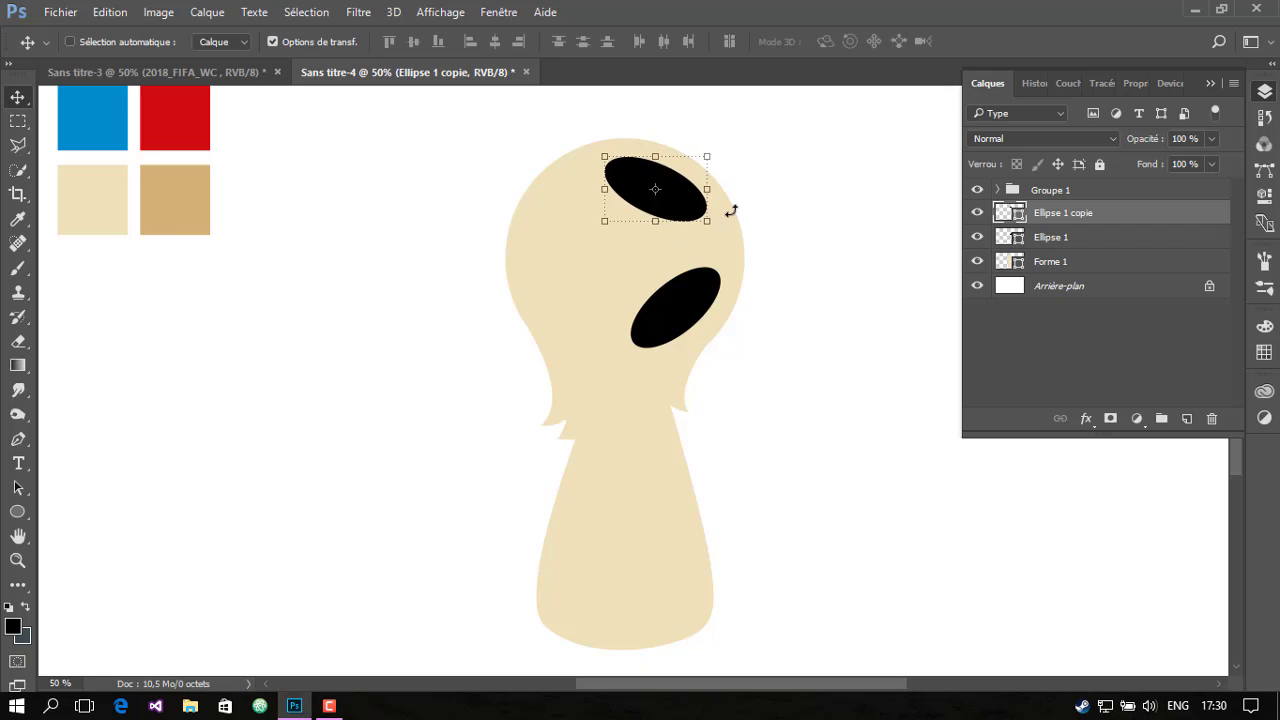
key("Down")
key("Left")
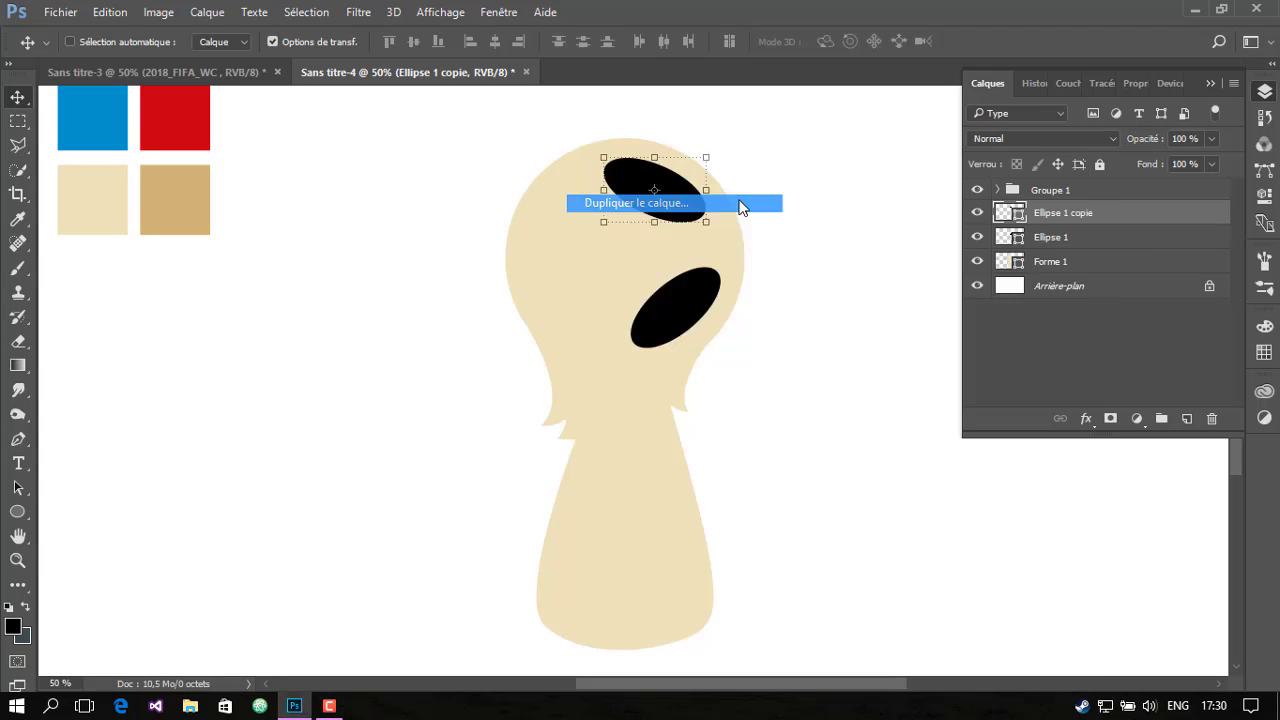
Make a second eye copy, rotated about 77°, on the left of the head
left_click_drag(1088, 219, 660, 205)
mouse_move(730, 225)
left_mouse_down()
mouse_move(599, 313)
mouse_move(545, 300)
left_mouse_up()
key("ctrl+t")
left_click_drag(588, 232, 555, 263)
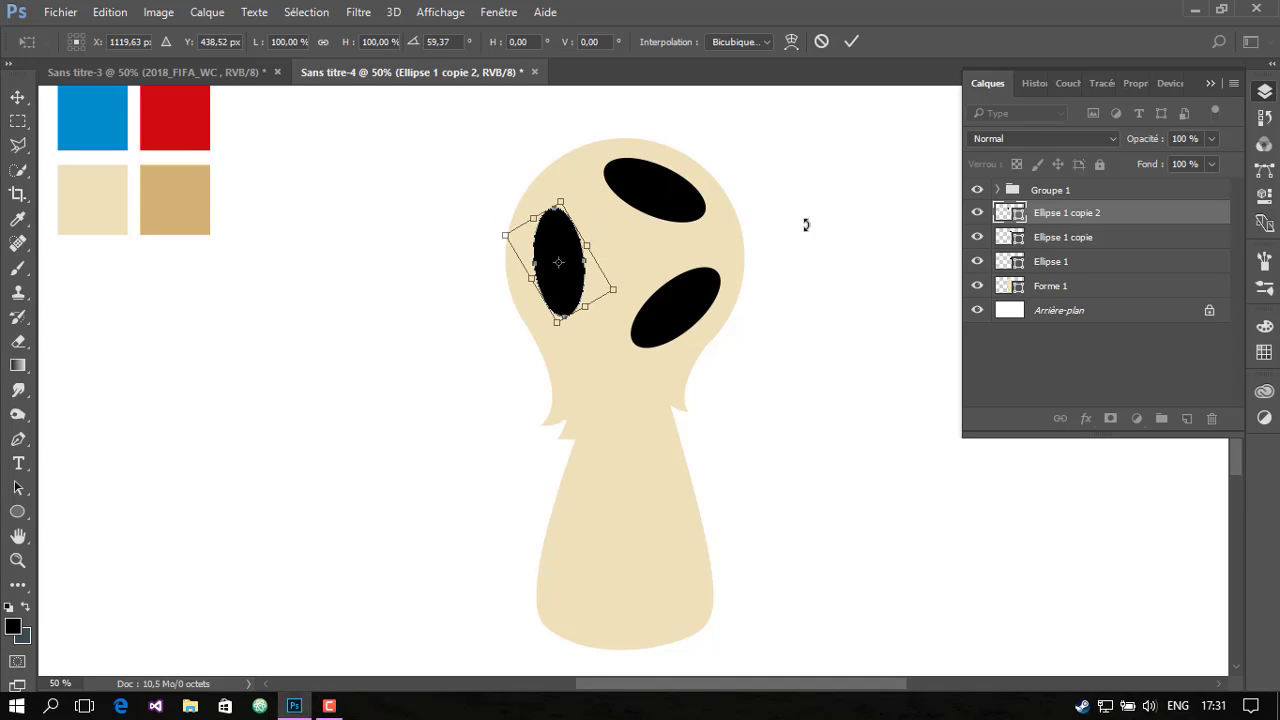
key("Return")
key("Down")
key("Down")
key("Down")
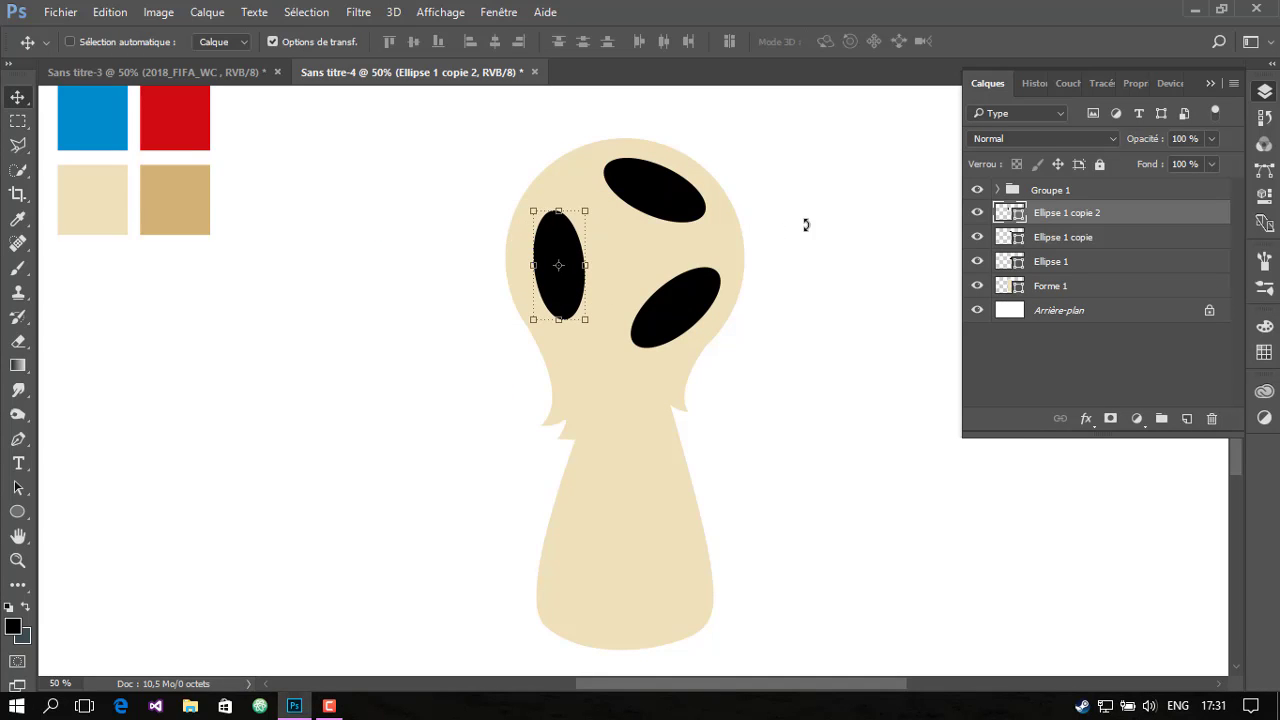
key("Left")
key("Left")
key("Left")
key("Left")
key("Down")
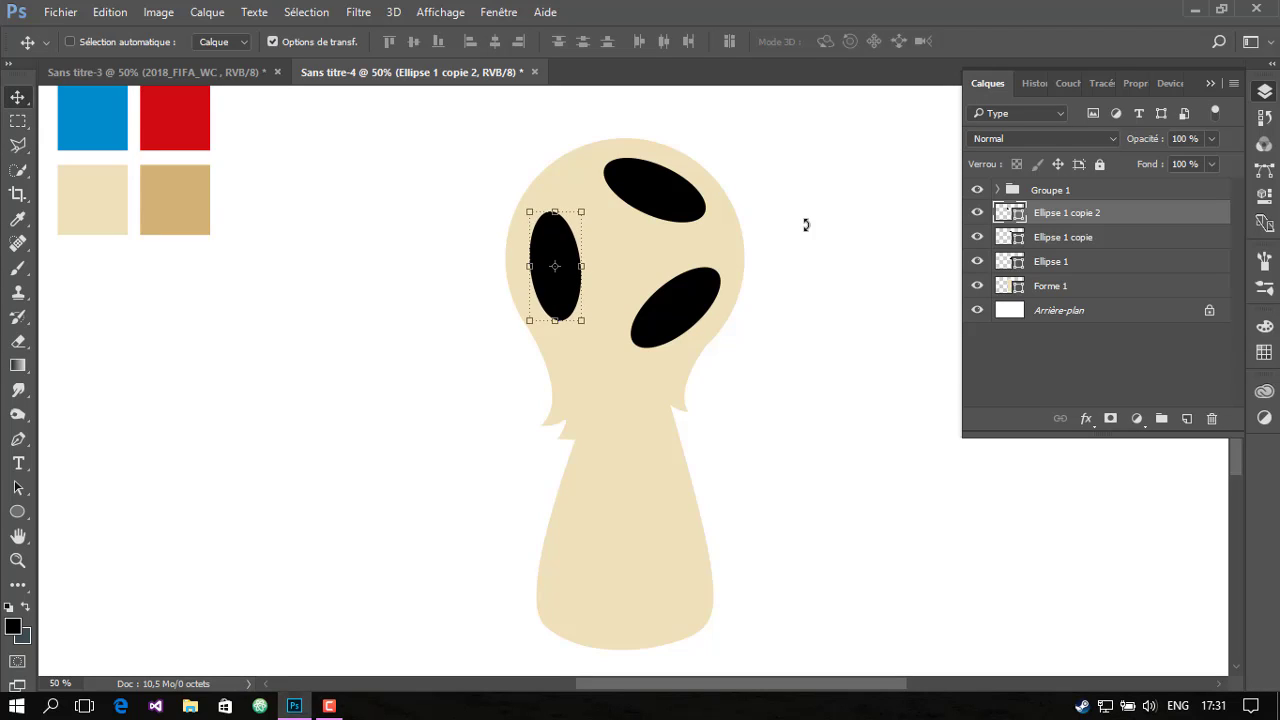
key("shift+Down")
key("shift+Up")
Zoom to 100% and widen the left eye to about 130%, stretching it slightly downward
left_click(18, 560)
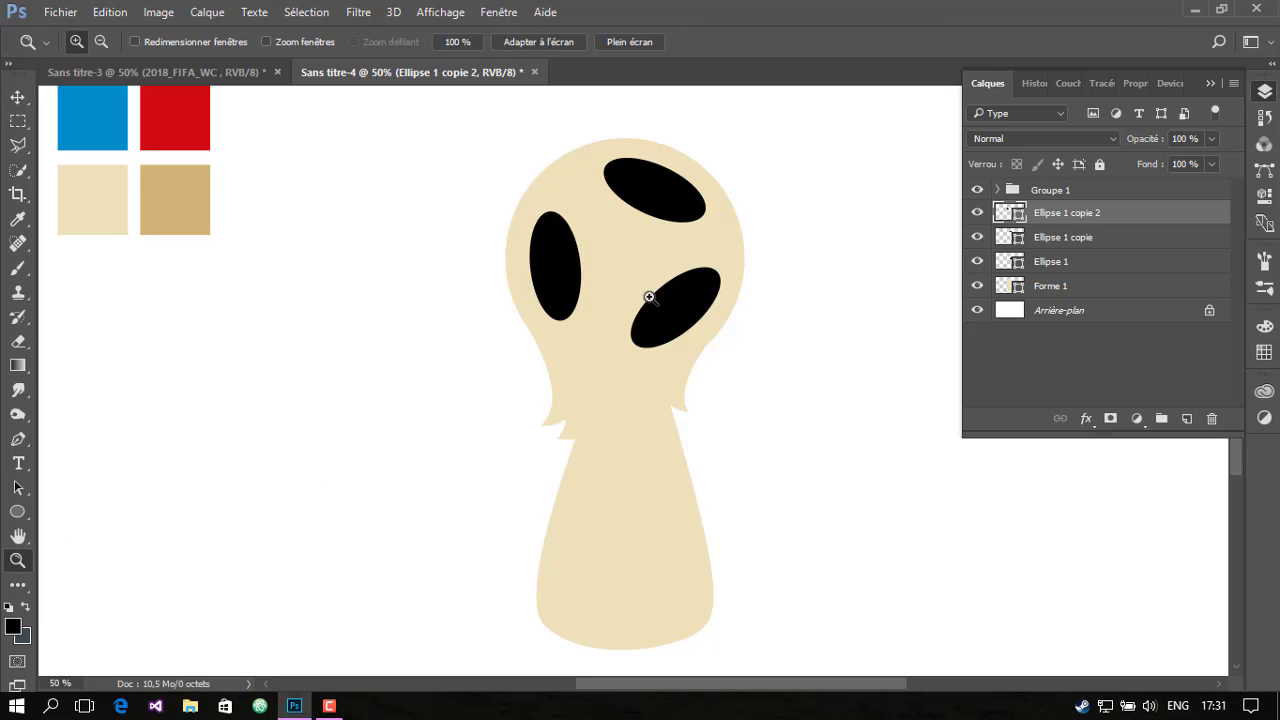
left_click(649, 266)
left_click(622, 256)
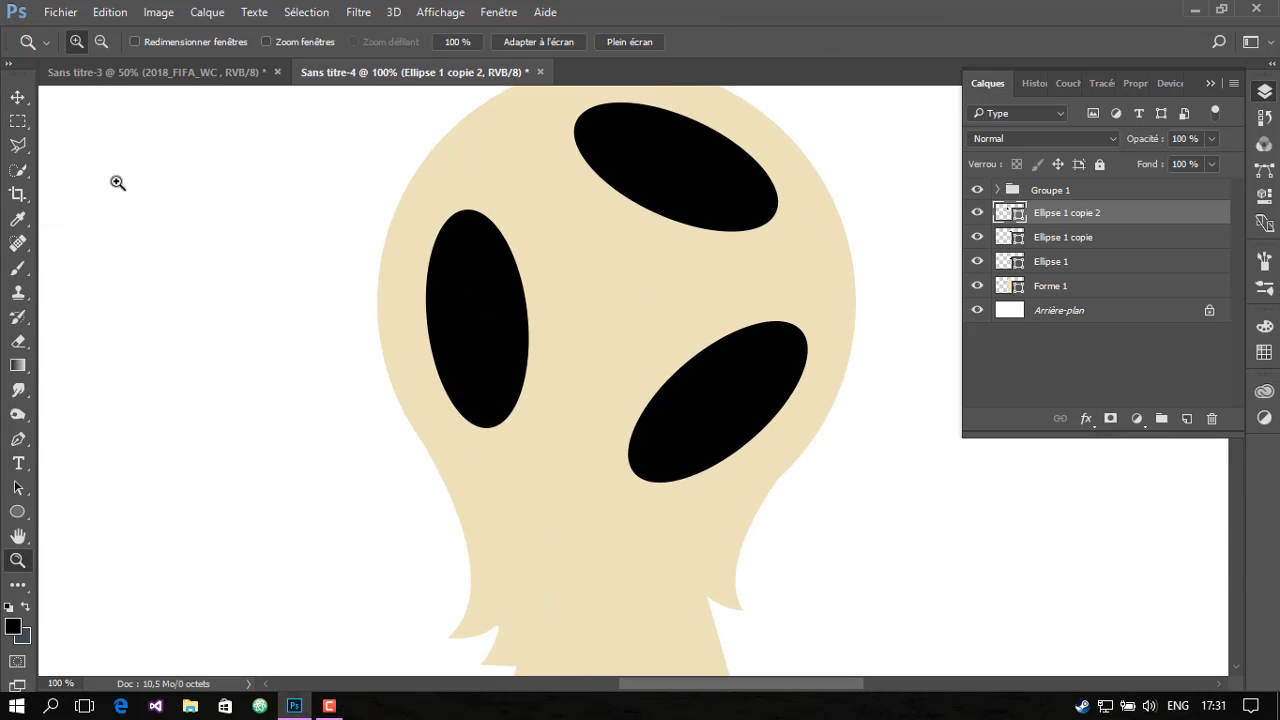
key("v")
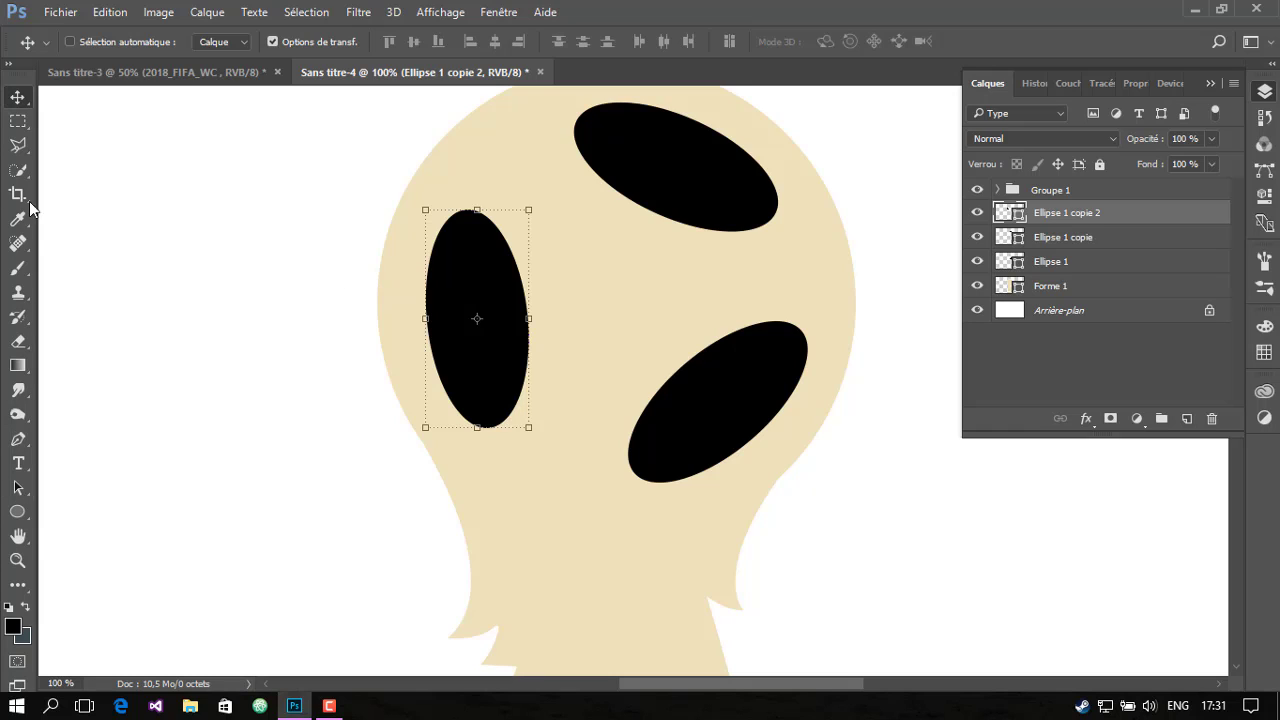
left_click_drag(431, 318, 421, 318)
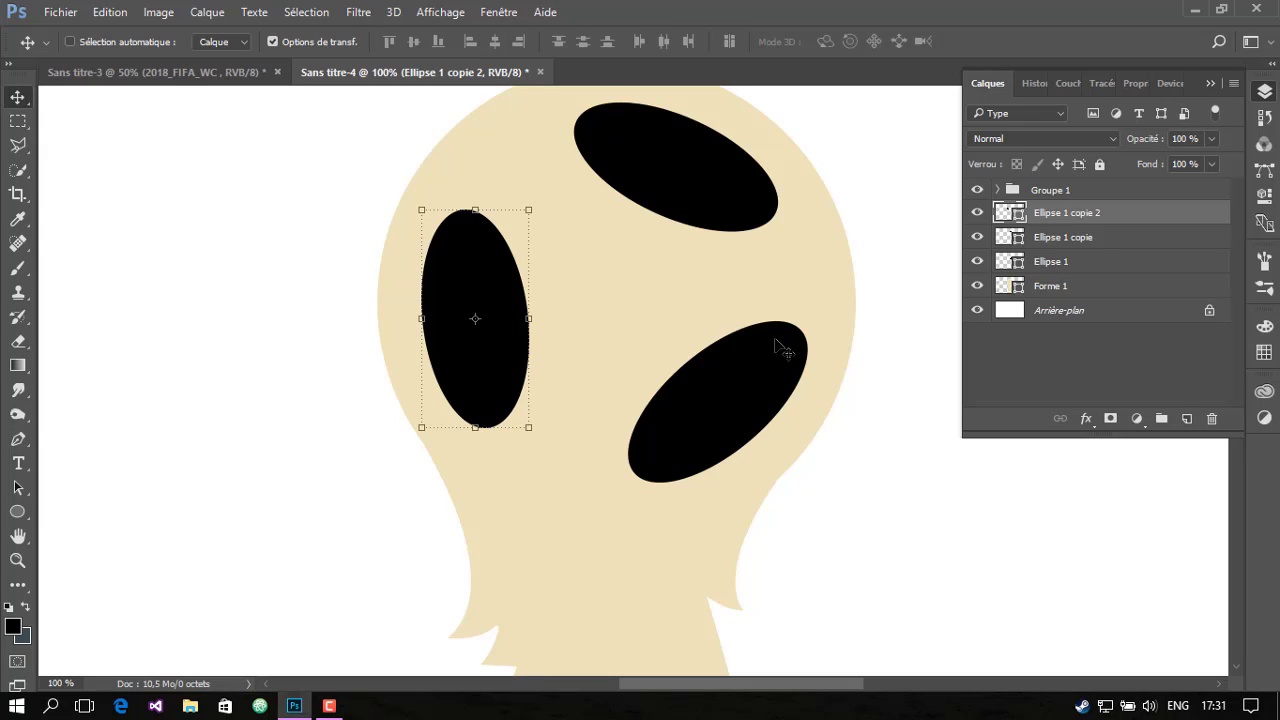
scroll(784, 350, "up", 1)
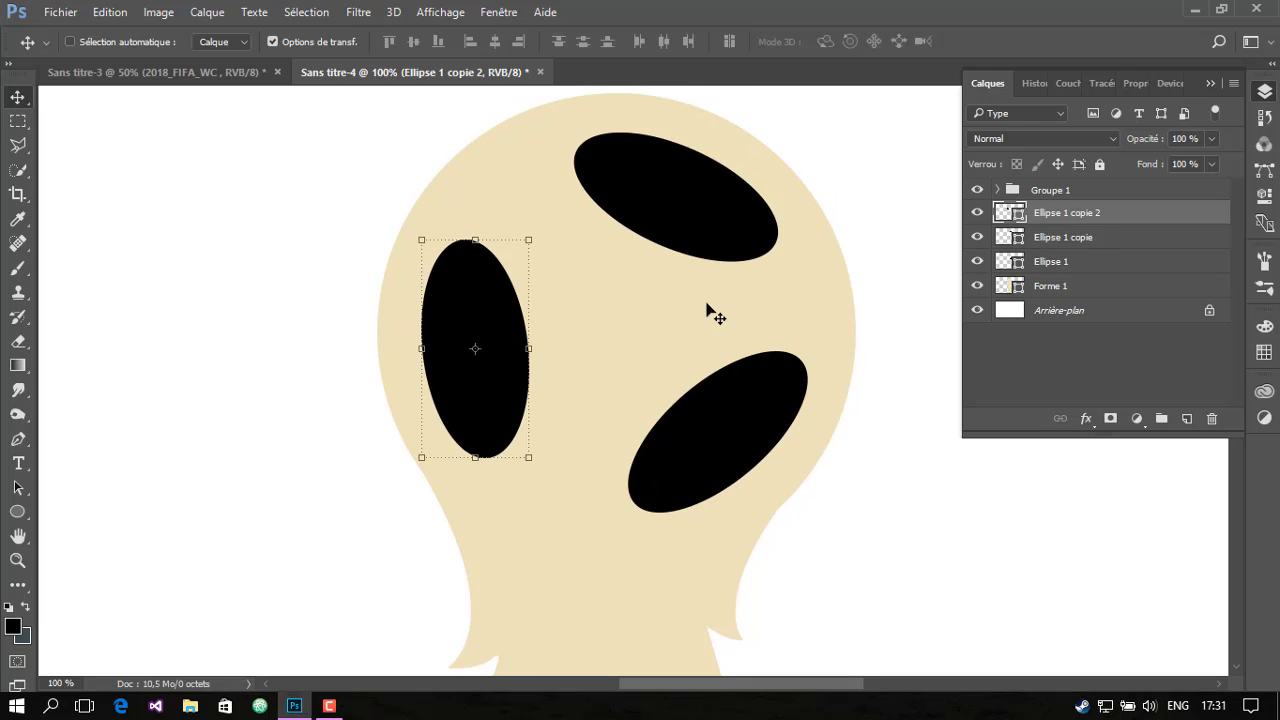
left_click_drag(529, 348, 551, 350)
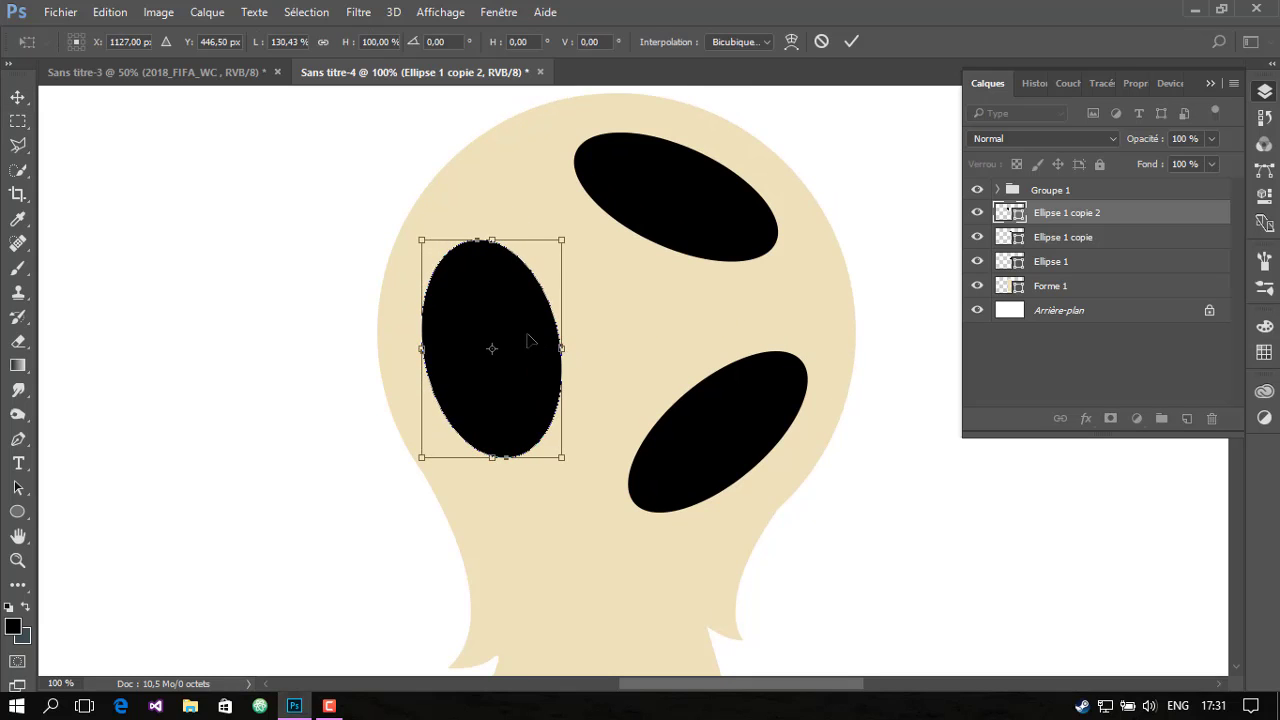
key("Return")
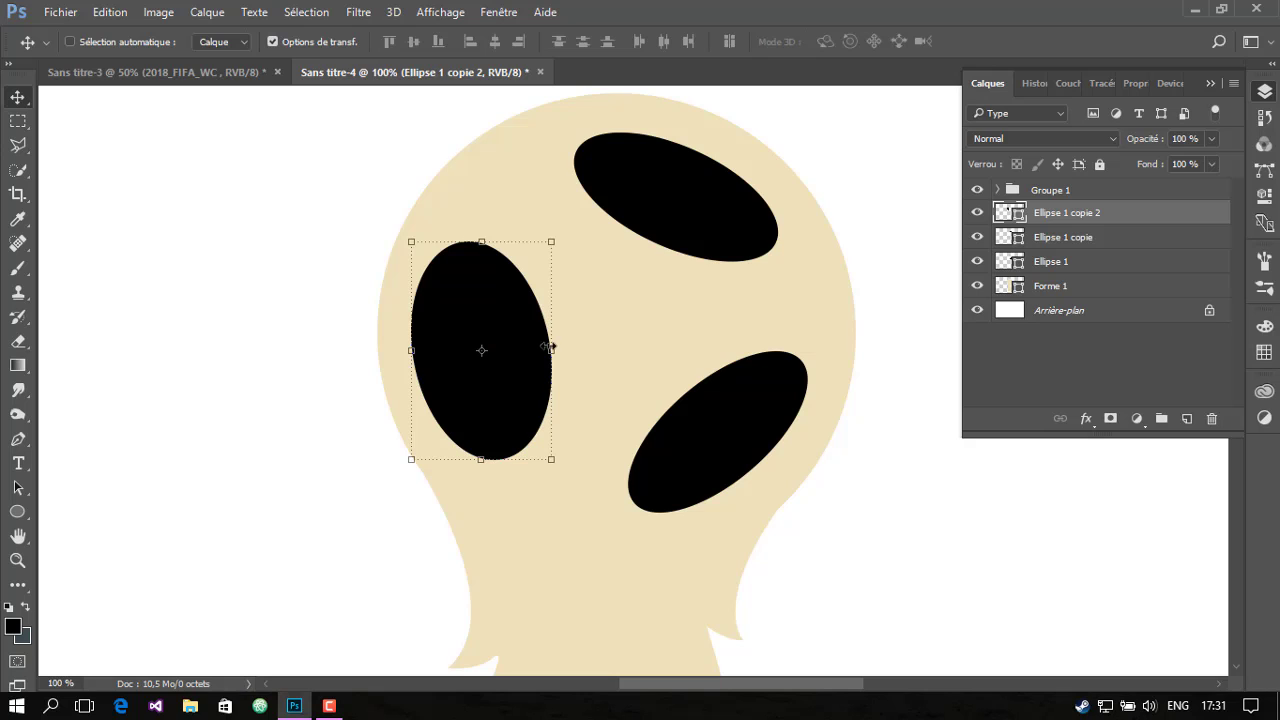
left_click_drag(486, 459, 486, 464)
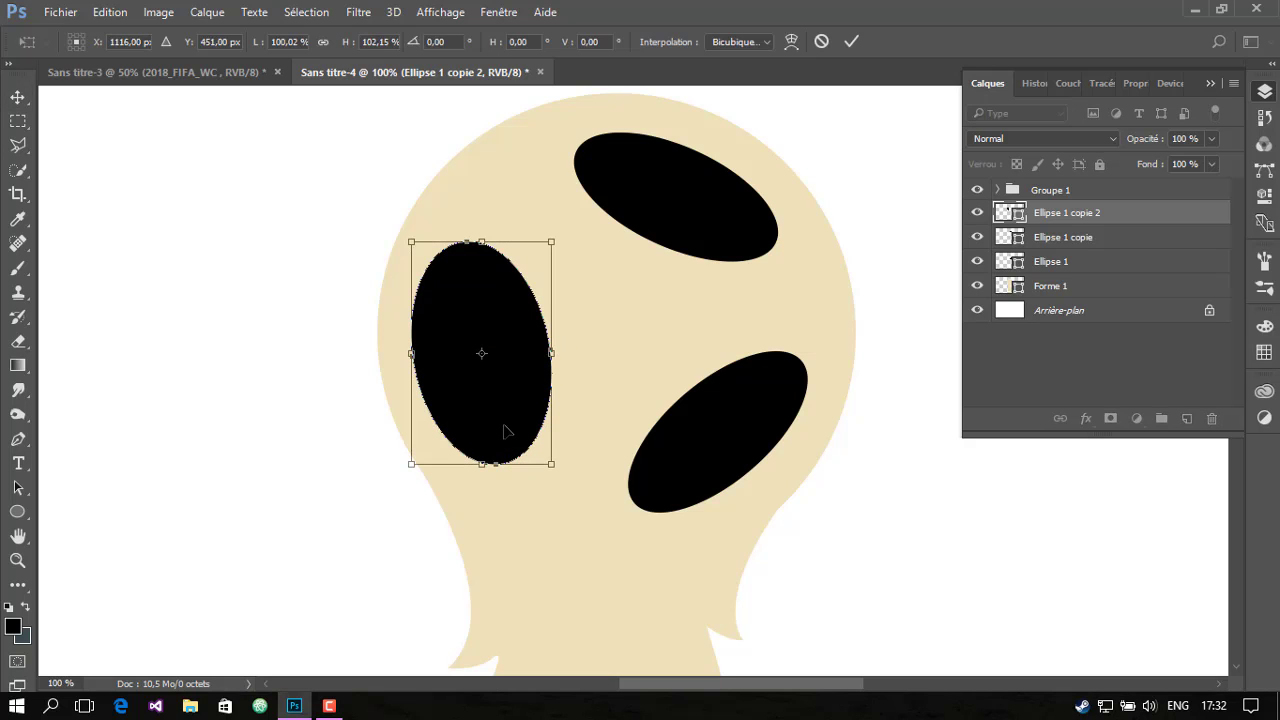
key("Return")
Delete the Ellipse 1 copie layer
right_click(1066, 213)
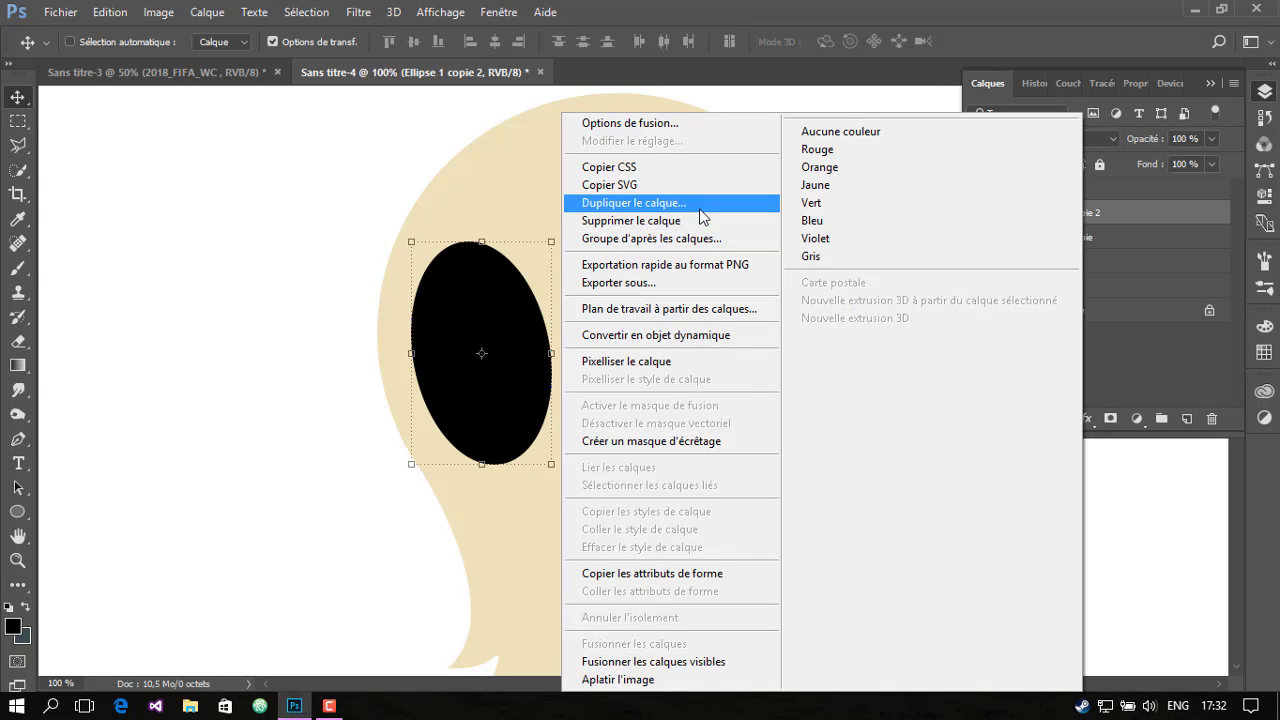
left_click(1100, 223)
left_click(1080, 245)
right_click(1080, 245)
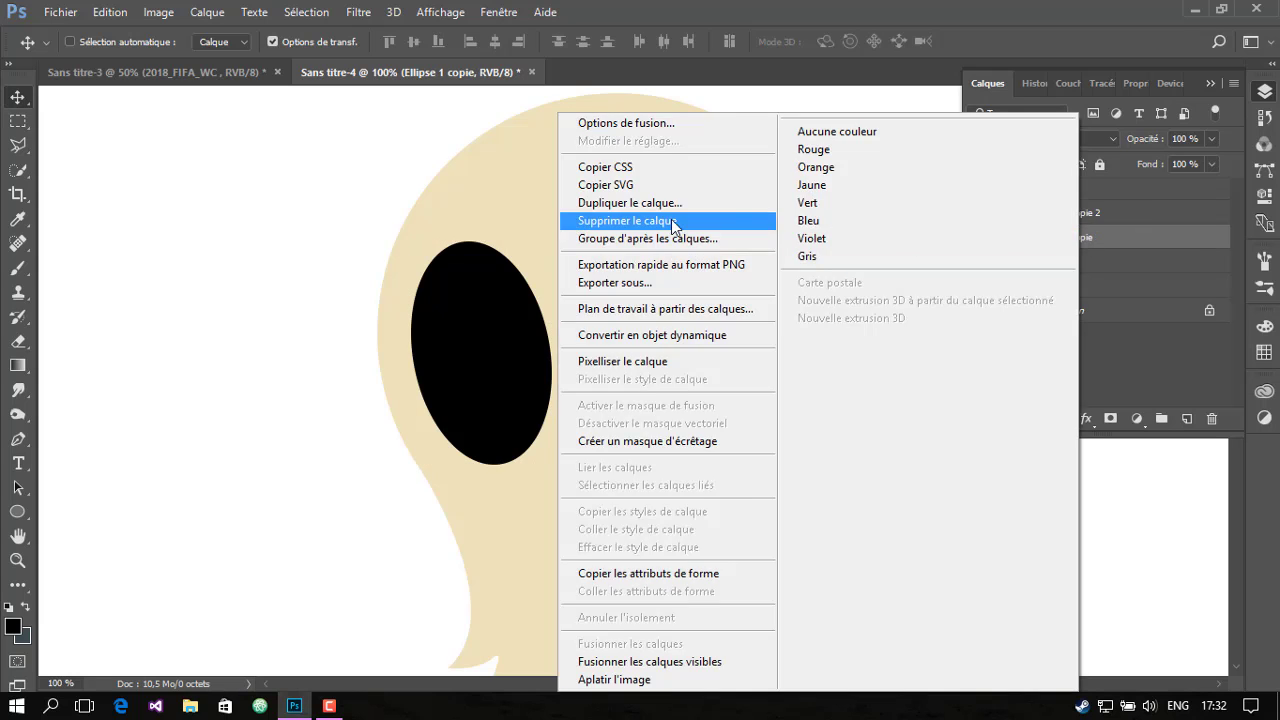
left_click(650, 221)
Duplicate the left eye and rotate the copy into place atop the head
left_click(1066, 212)
right_click(1066, 212)
left_click(656, 204)
key("Return")
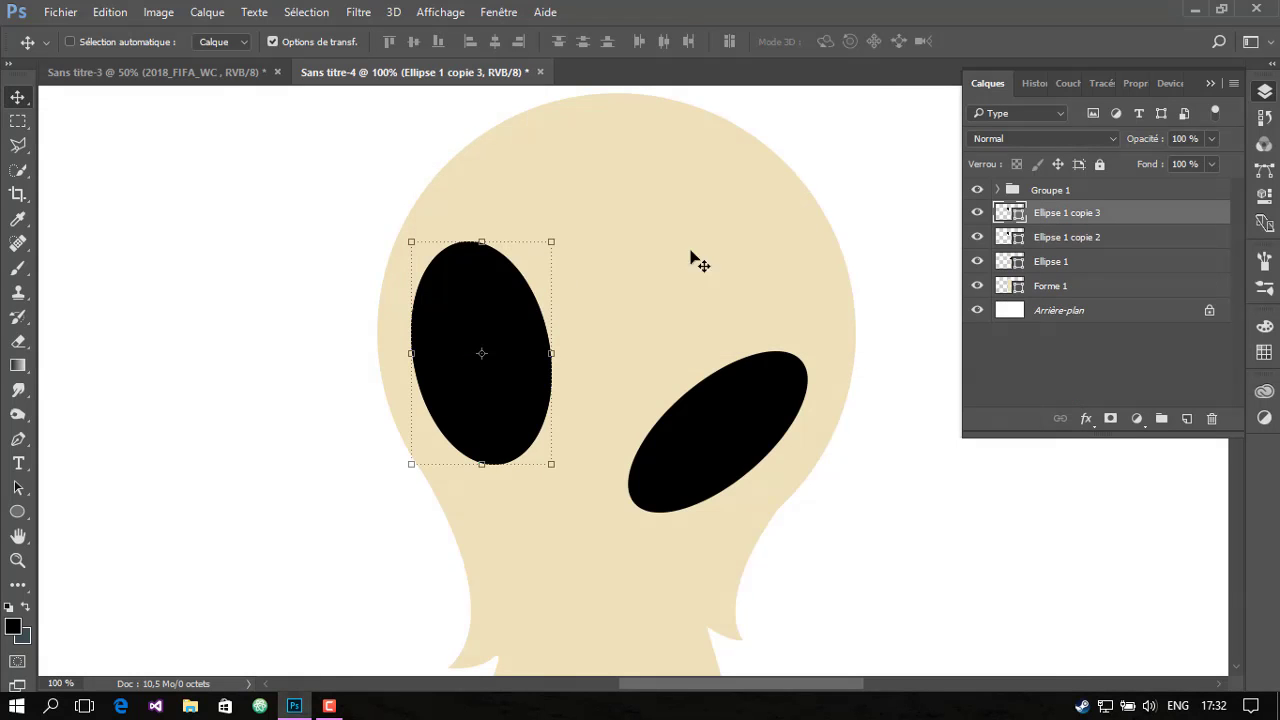
left_click_drag(522, 295, 688, 199)
mouse_move(737, 257)
left_mouse_down()
mouse_move(586, 309)
mouse_move(686, 234)
left_mouse_up()
key("Return")
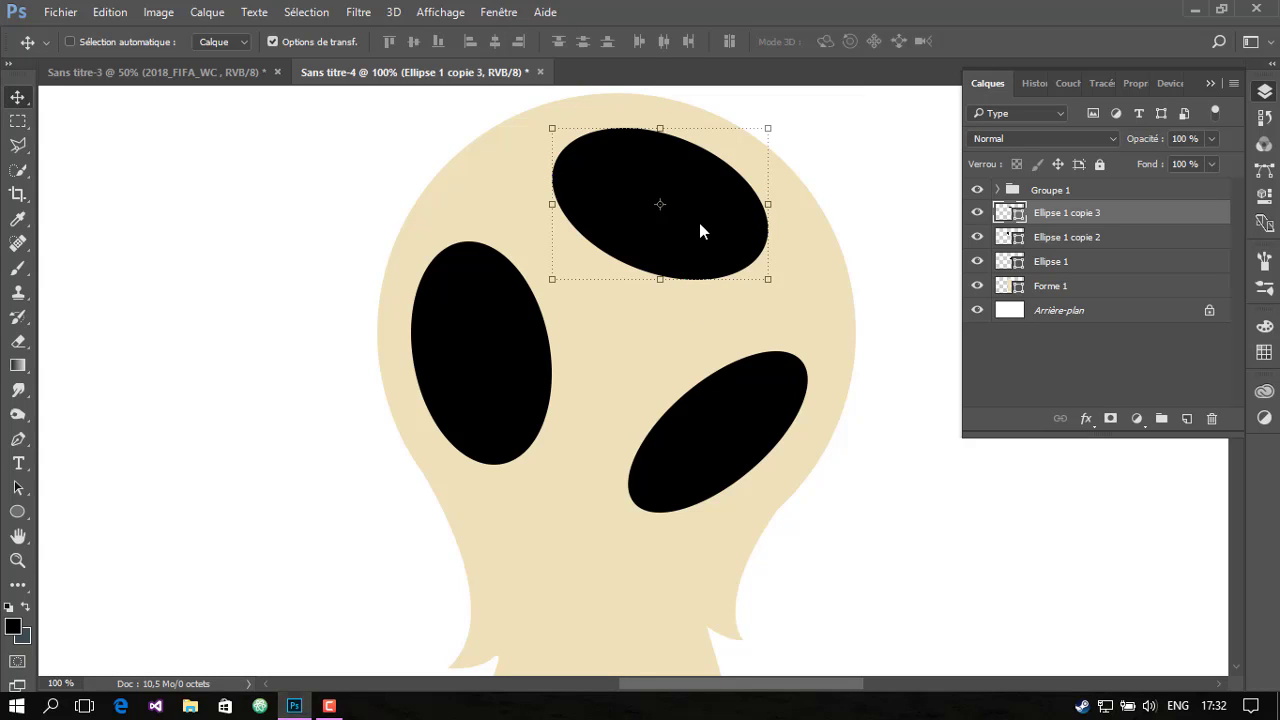
Duplicate the top eye as Ellipse 1 copie 4 and rotate it into the head's centre
right_click(997, 214)
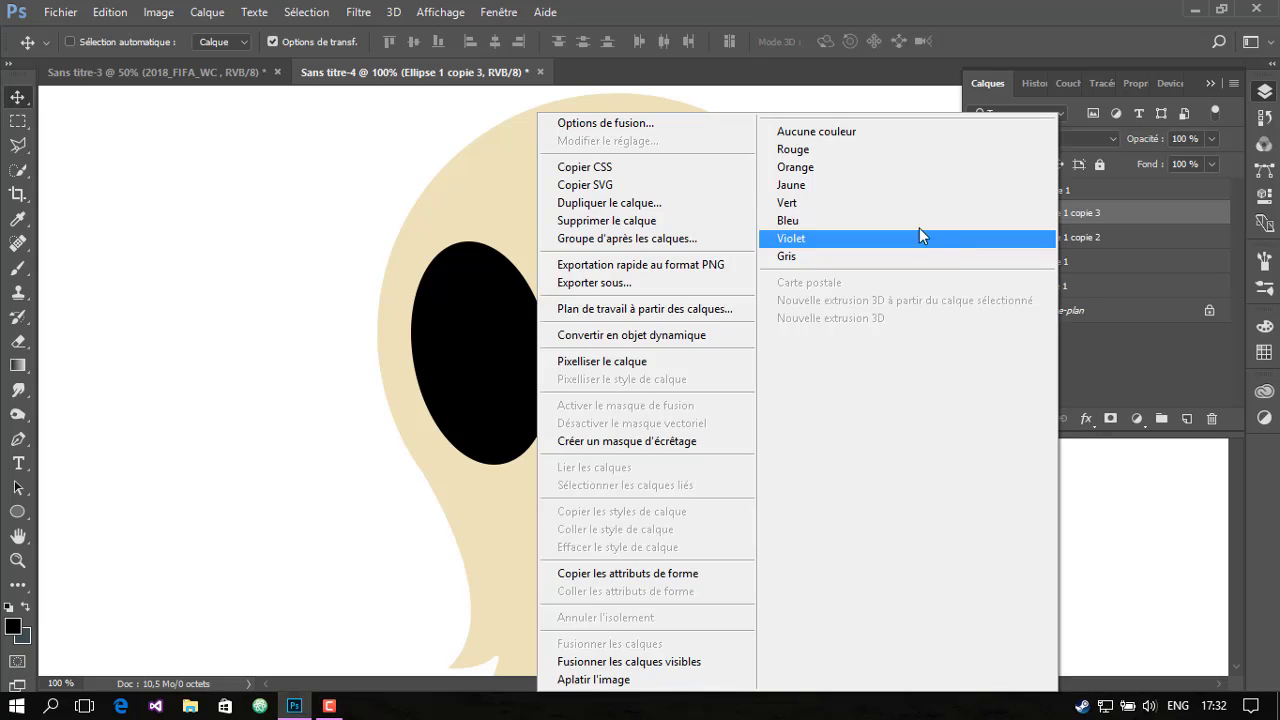
left_click(620, 221)
key("Return")
key("ctrl+t")
mouse_move(777, 246)
left_mouse_down()
mouse_move(553, 378)
mouse_move(482, 306)
left_mouse_up()
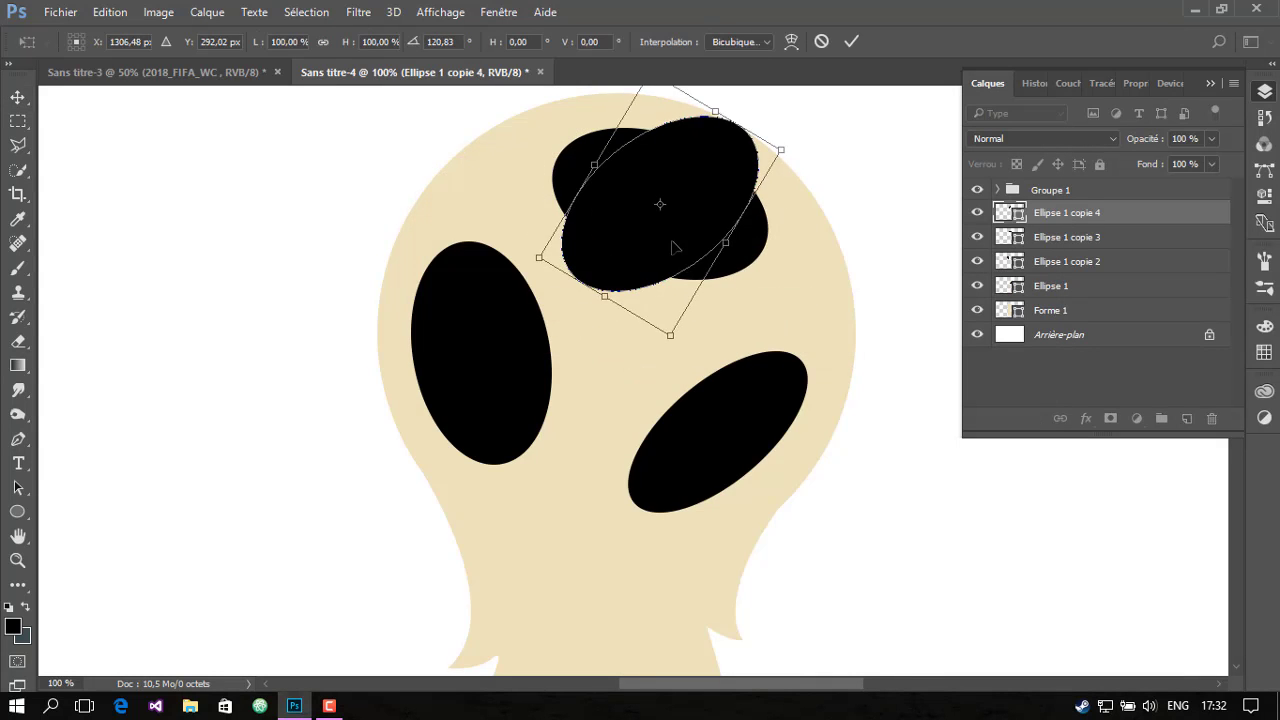
left_click_drag(674, 246, 621, 414)
key("Return")
Delete the original Ellipse 1 outline layer
left_click(1062, 262)
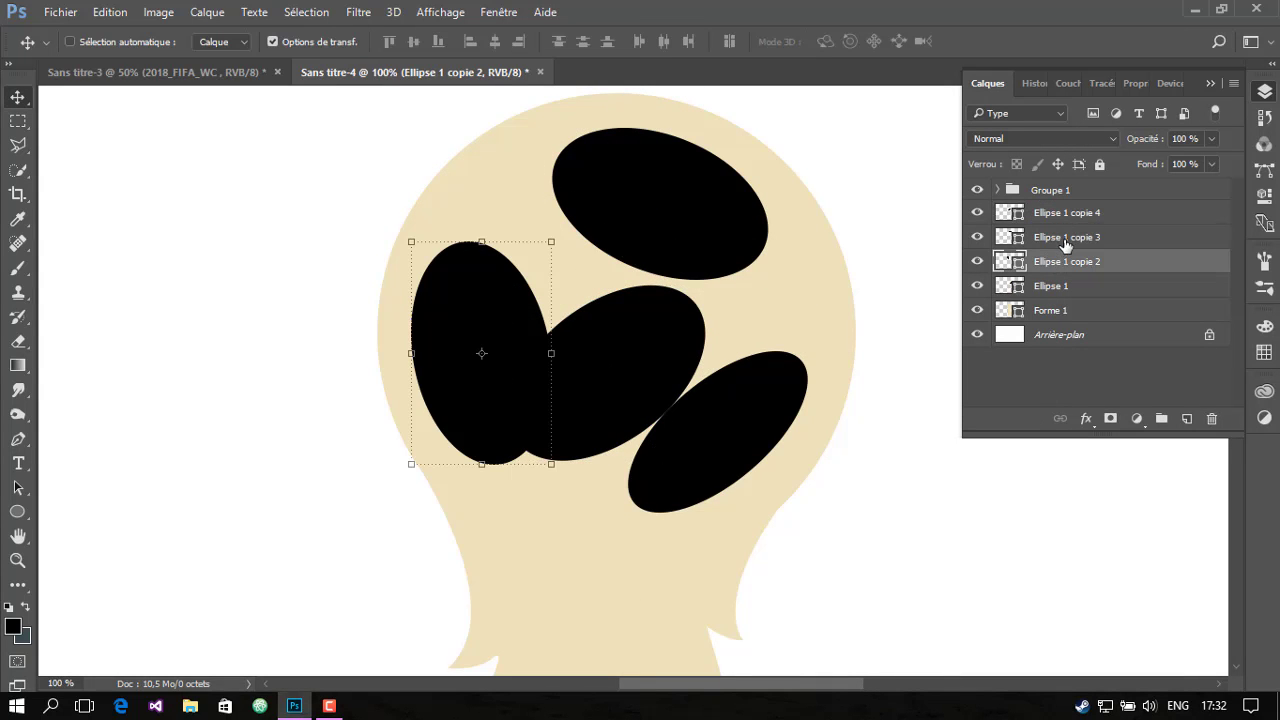
left_click(1068, 237)
left_click(1067, 214)
right_click(1068, 287)
left_click(650, 219)
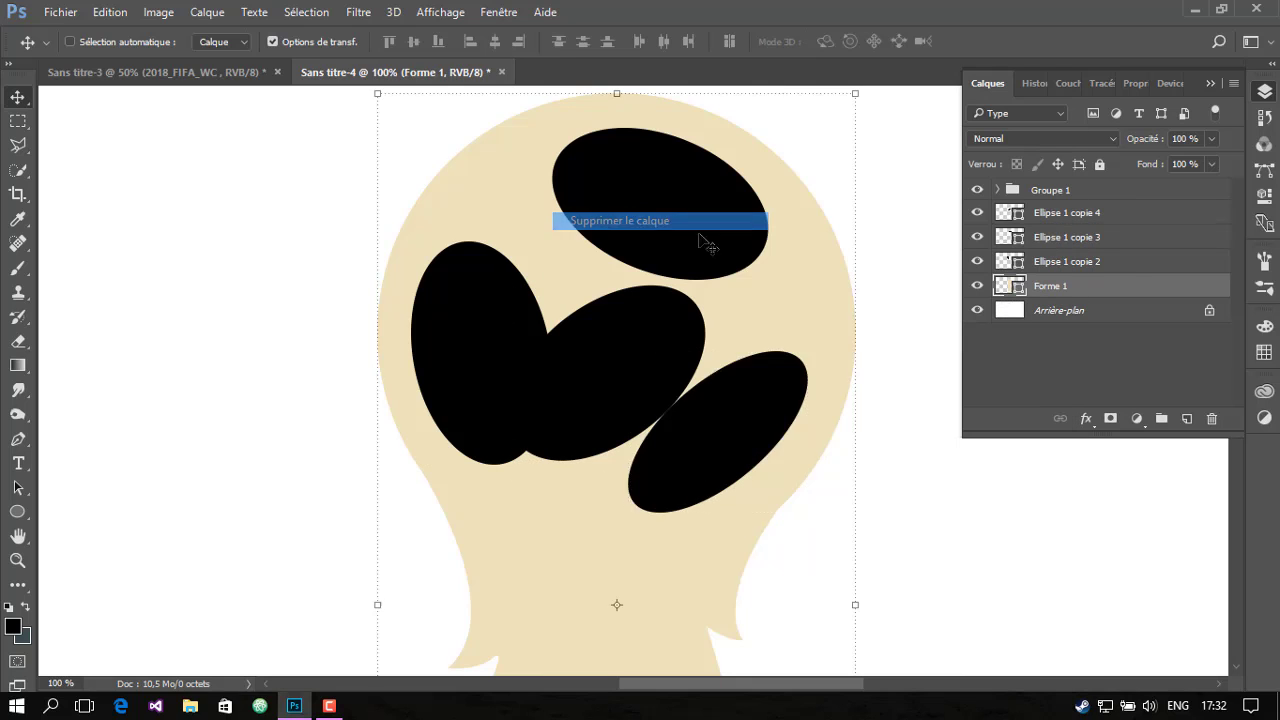
Move the centre eye copy down to the lower right of the head
left_click(120, 40)
left_click(632, 316)
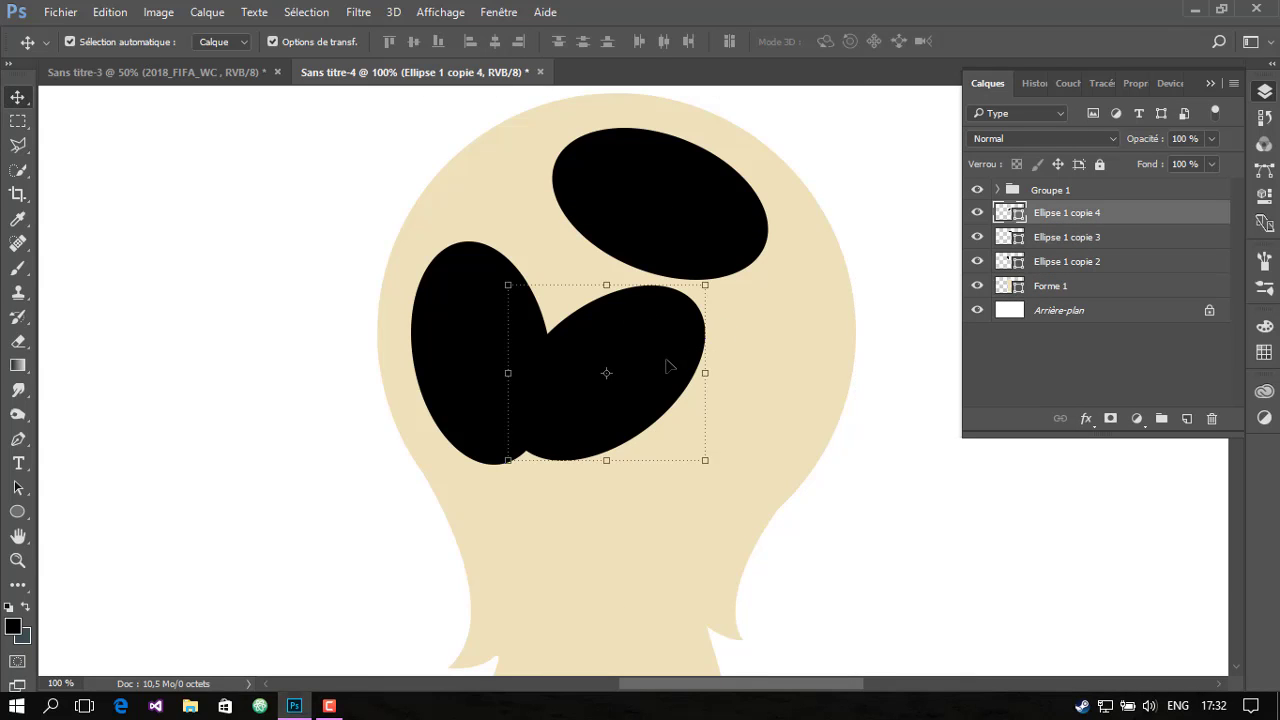
left_click_drag(666, 366, 762, 430)
key("Up")
key("Left")
key("Left")
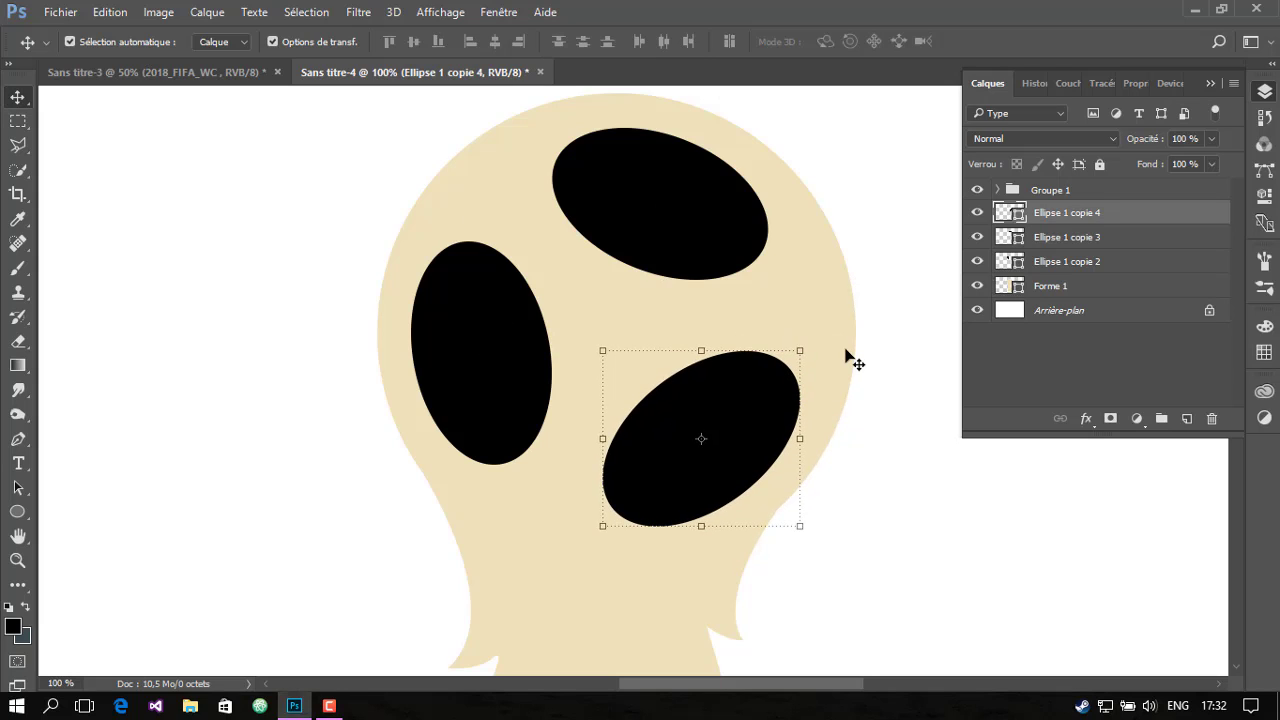
key("Down")
key("Left")
key("Left")
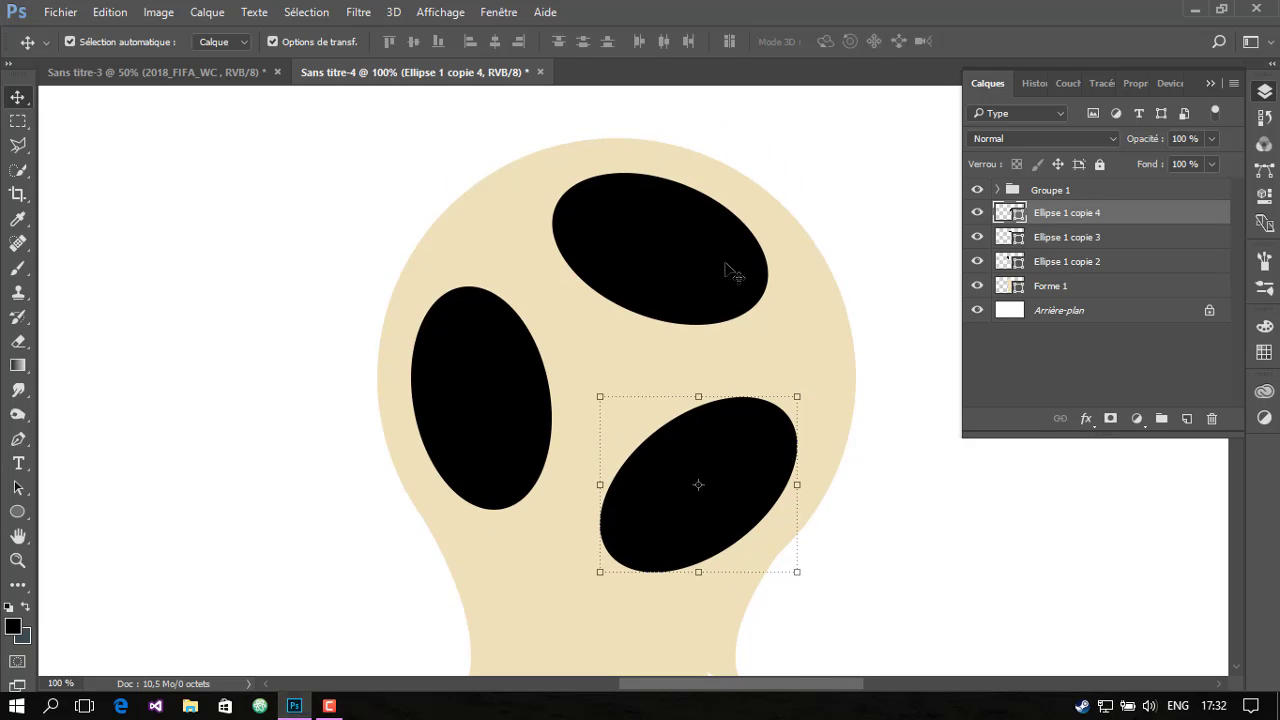
Select all three eye layers together
left_click(728, 266)
left_click(844, 366)
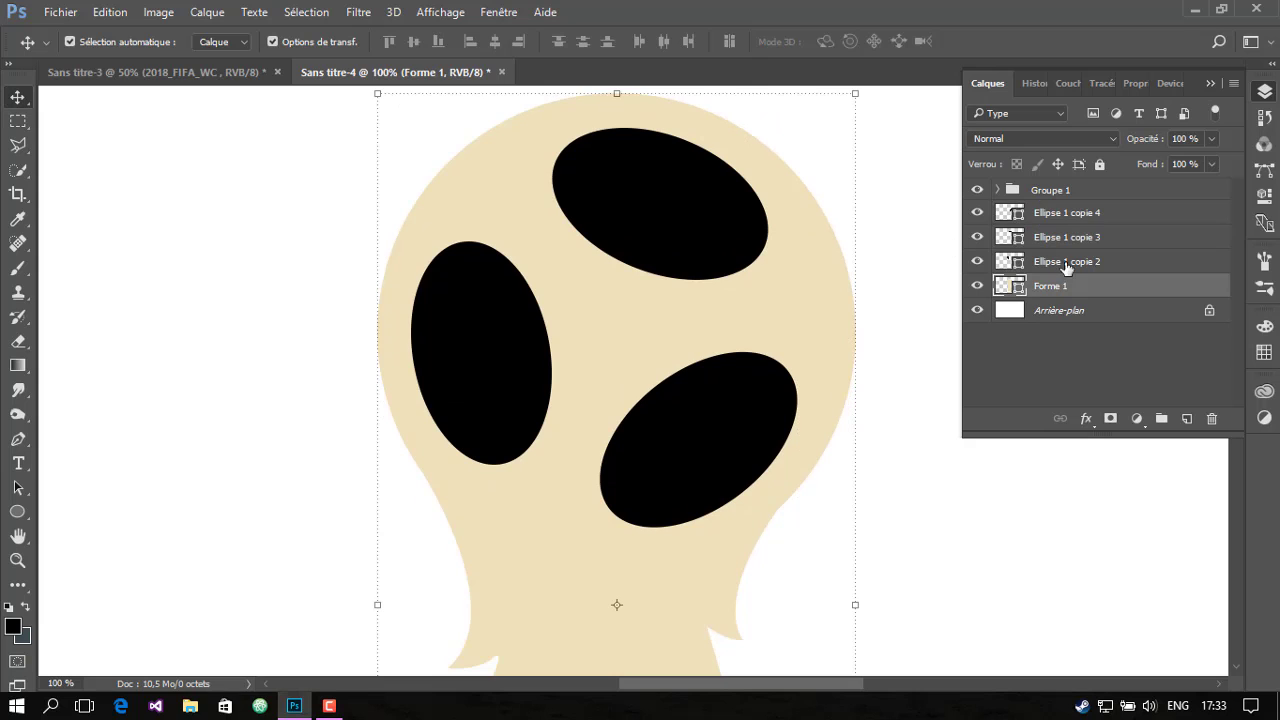
left_click(1067, 262)
left_click(1072, 212)
Merge the three eye shapes into one layer and add a new empty layer
right_click(1085, 266)
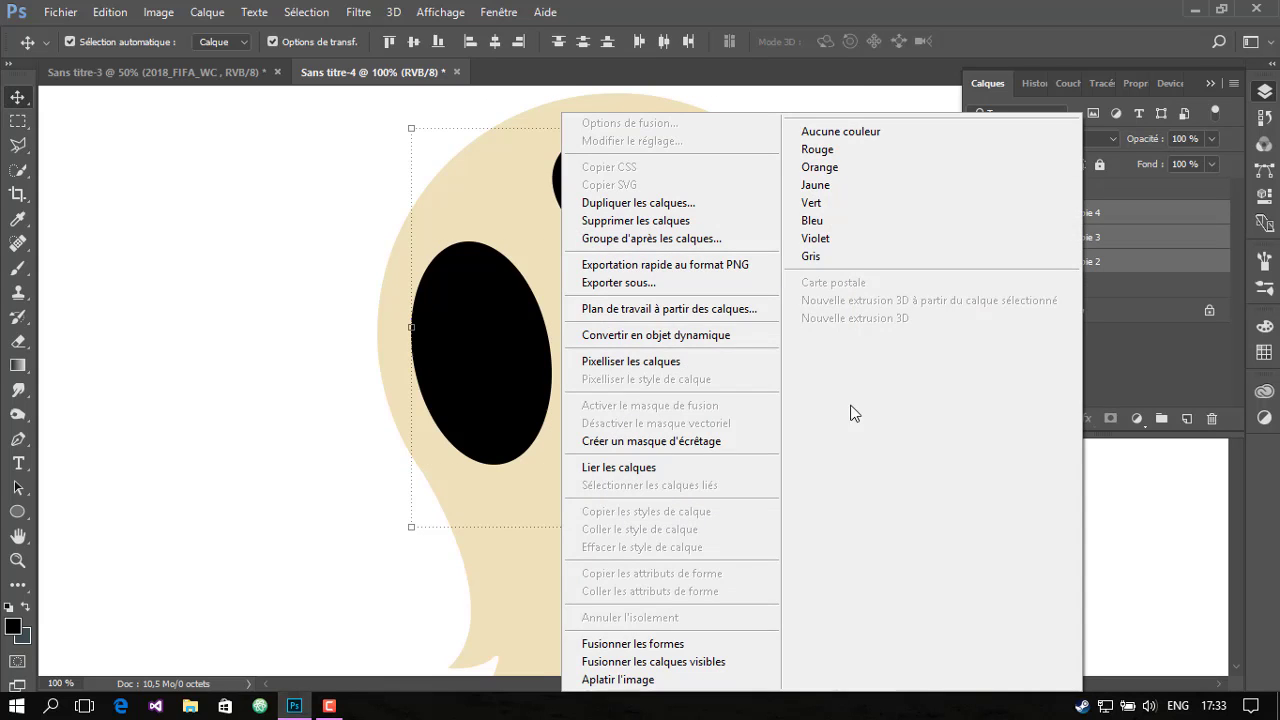
left_click(700, 644)
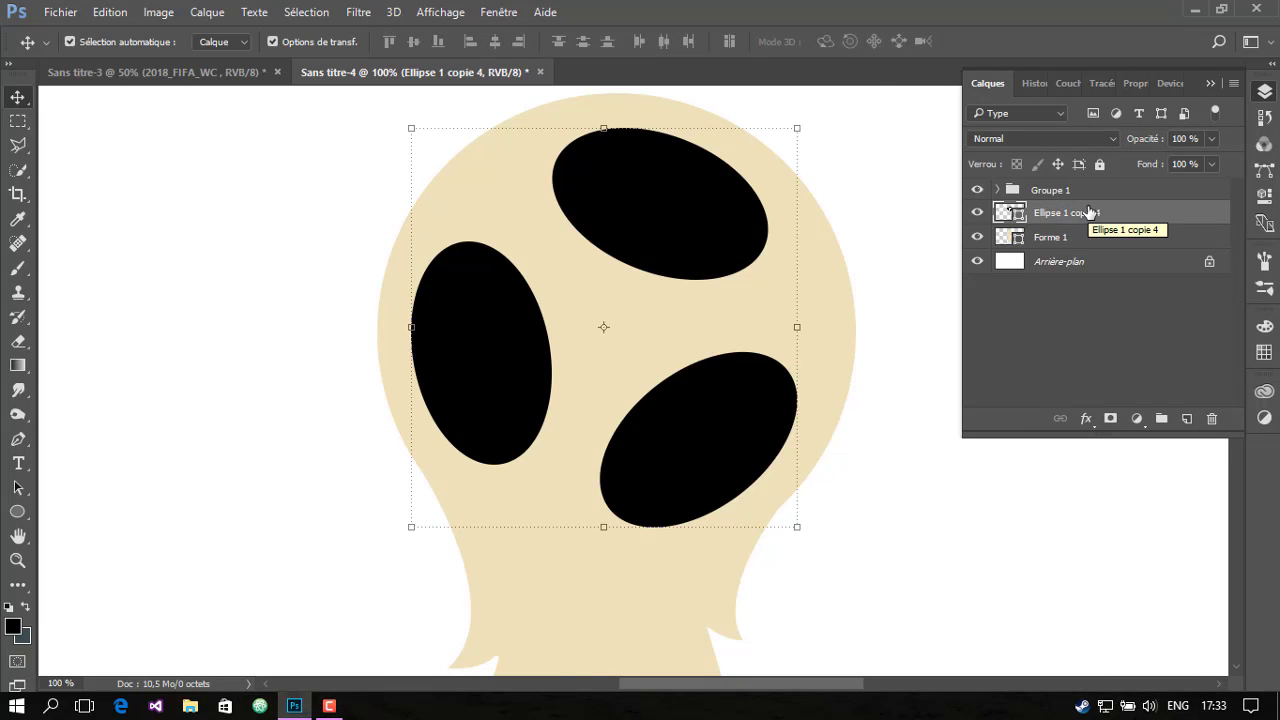
left_click(1187, 418)
Draw a tan oval with no outline inside the left eye
key("u")
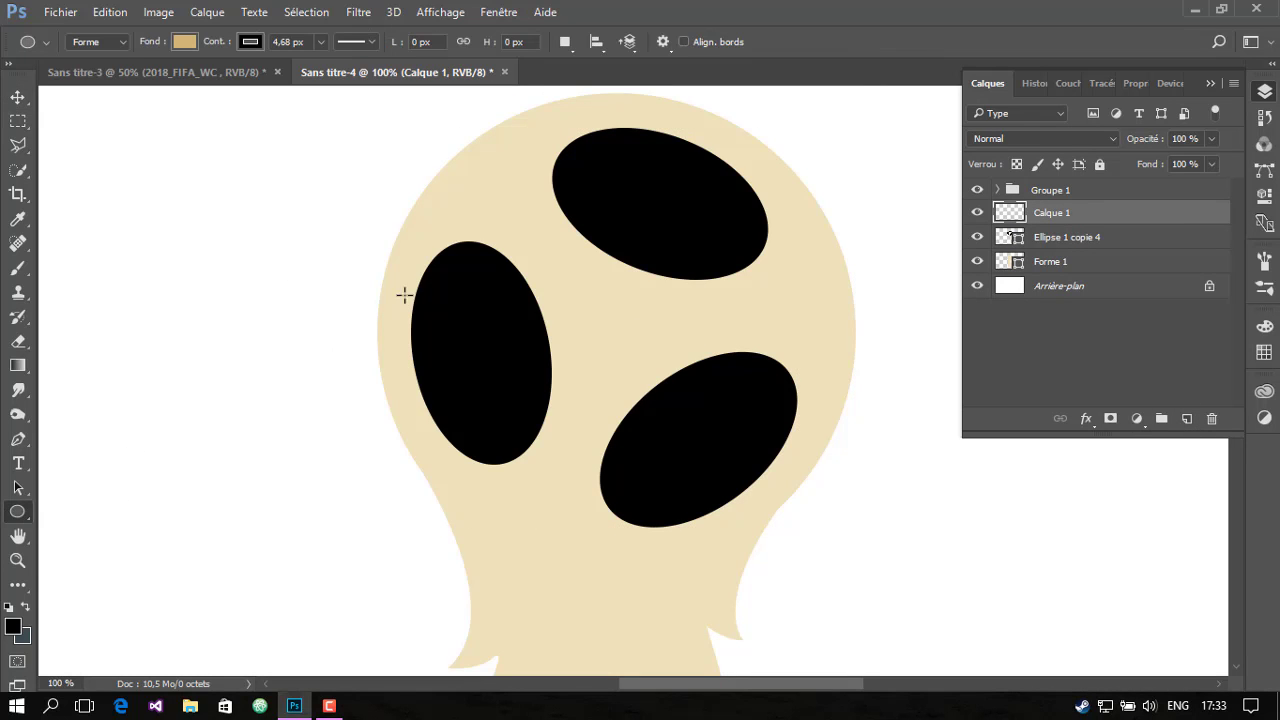
left_click_drag(440, 284, 530, 436)
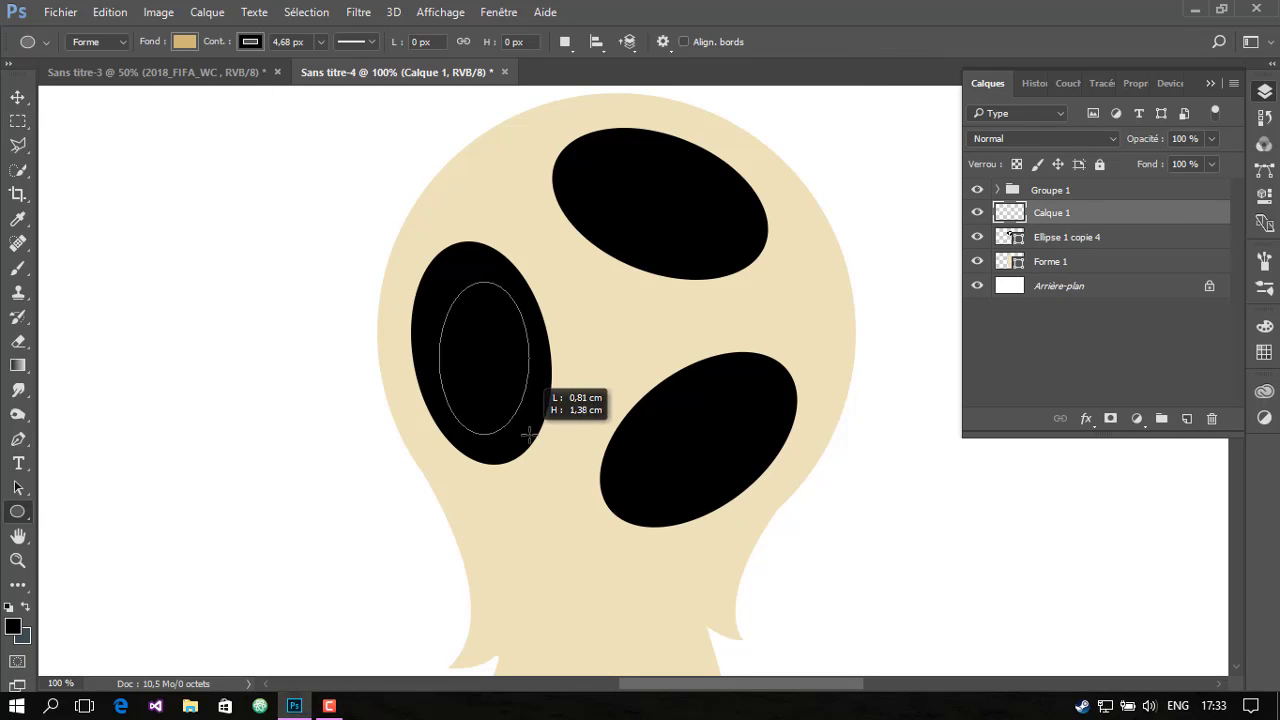
left_click(249, 42)
left_click(128, 77)
key("Return")
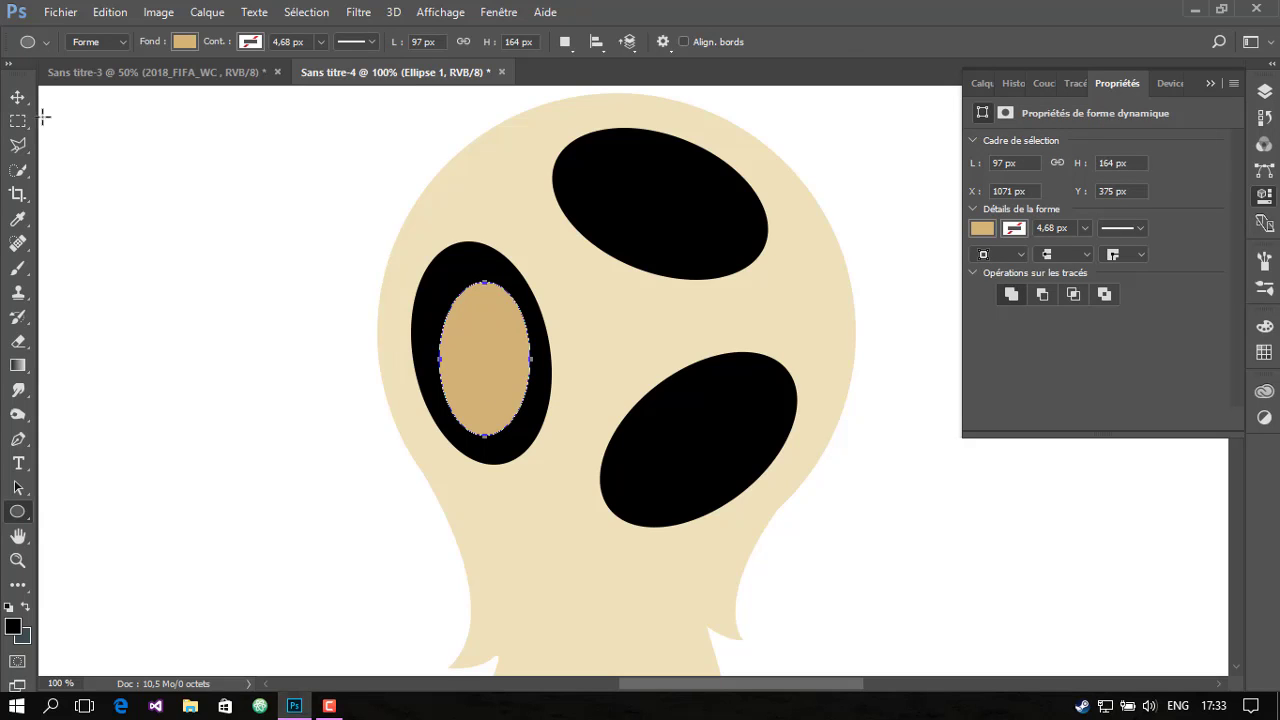
left_click(18, 97)
Tilt, slightly enlarge and reposition the tan oval to match the left eye
key("ctrl+t")
left_click_drag(545, 277, 523, 265)
left_click_drag(500, 334, 493, 347)
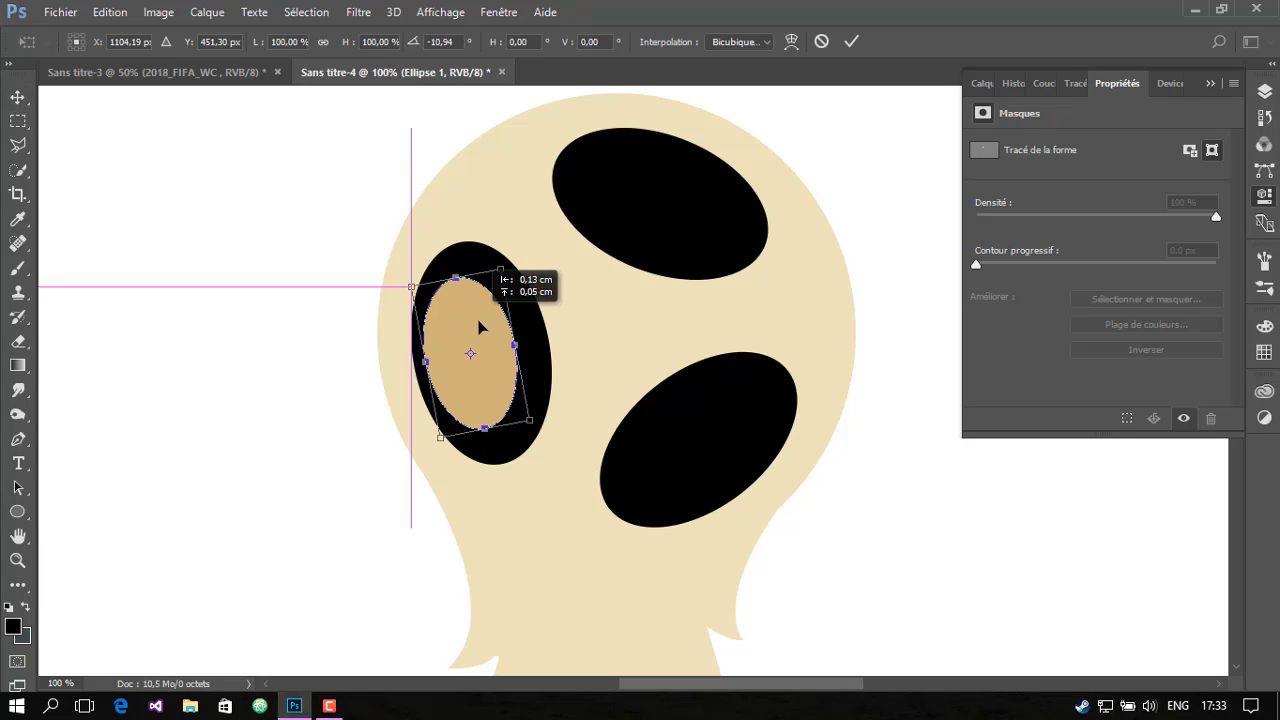
left_click_drag(540, 425, 527, 437)
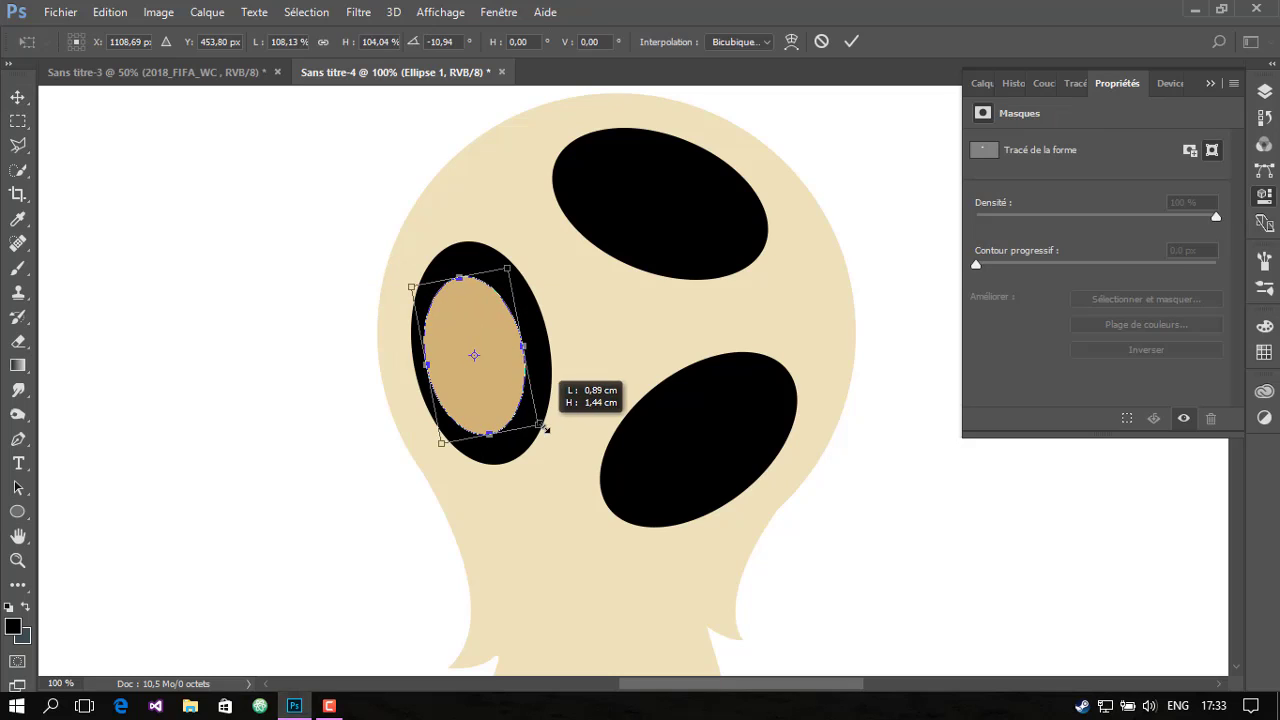
key("Return")
key("Left")
key("Left")
key("Left")
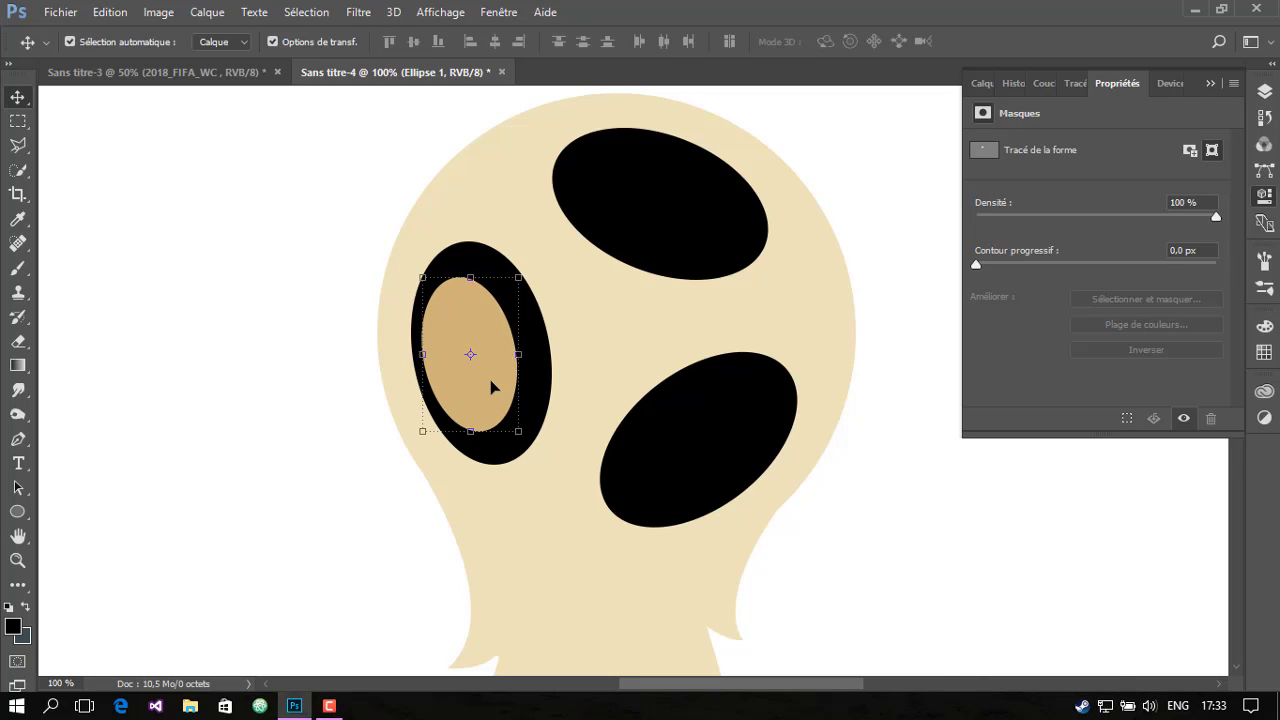
key("Right")
key("Right")
key("Right")
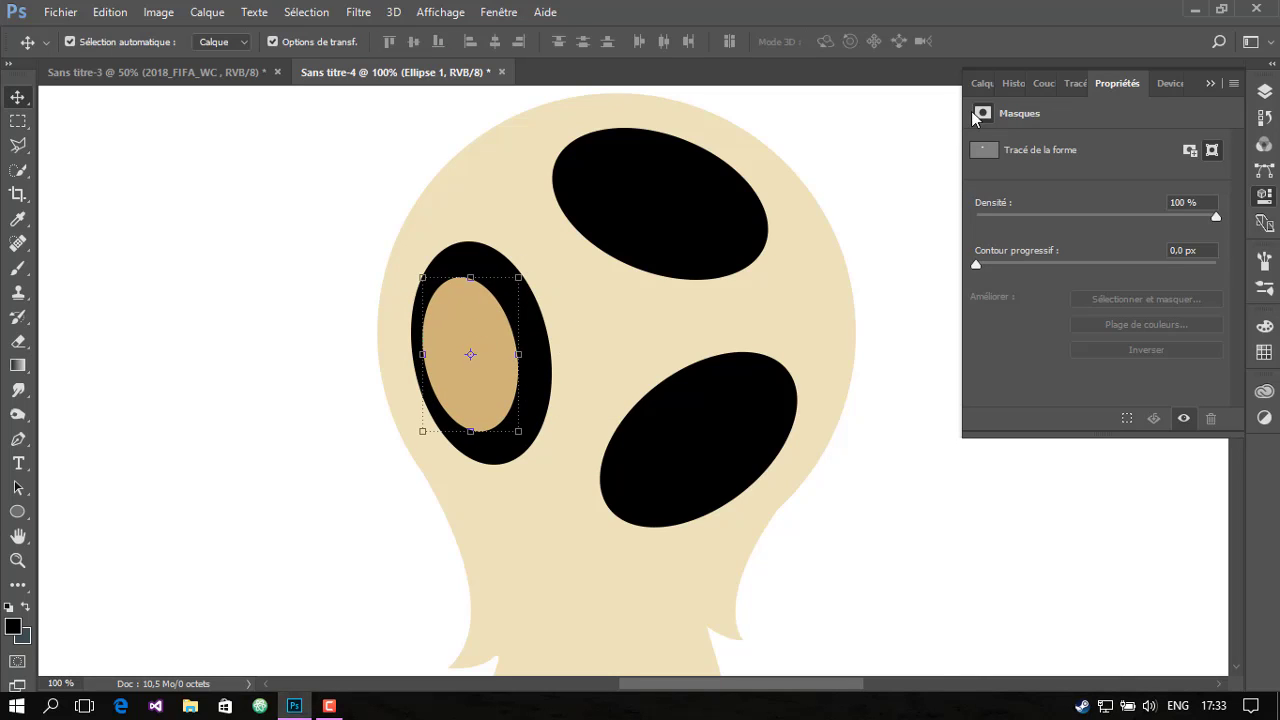
Browse the device preview and channels panels, then return to the layer list
left_click(1162, 83)
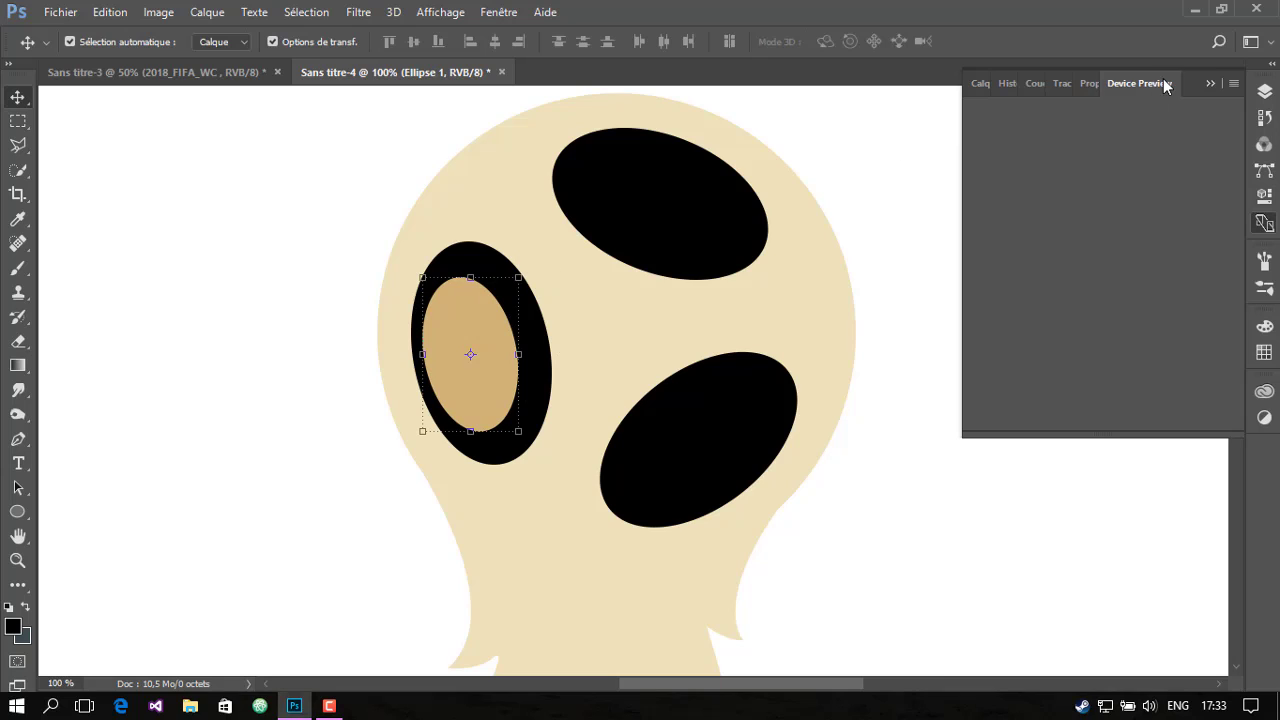
left_click(1053, 88)
left_click(1045, 85)
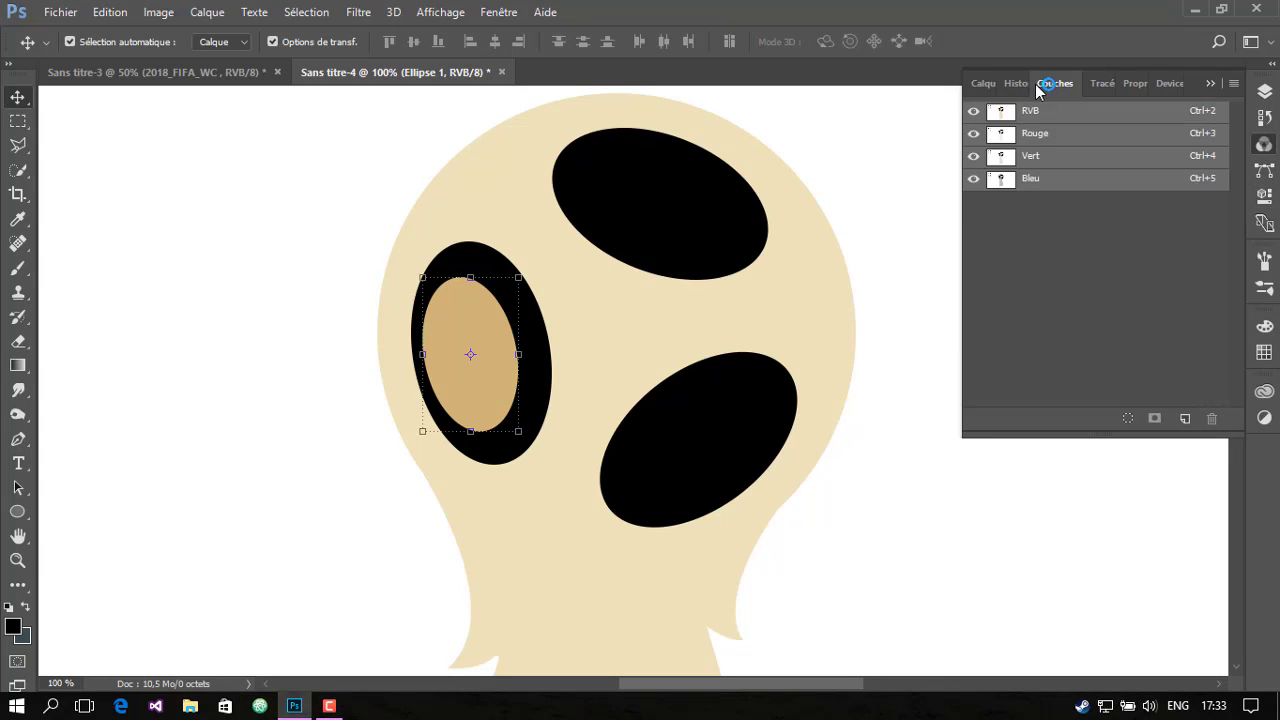
left_click(985, 83)
Fill the left eye's inner oval with a sampled blue and nudge it up-left
left_click(24, 510)
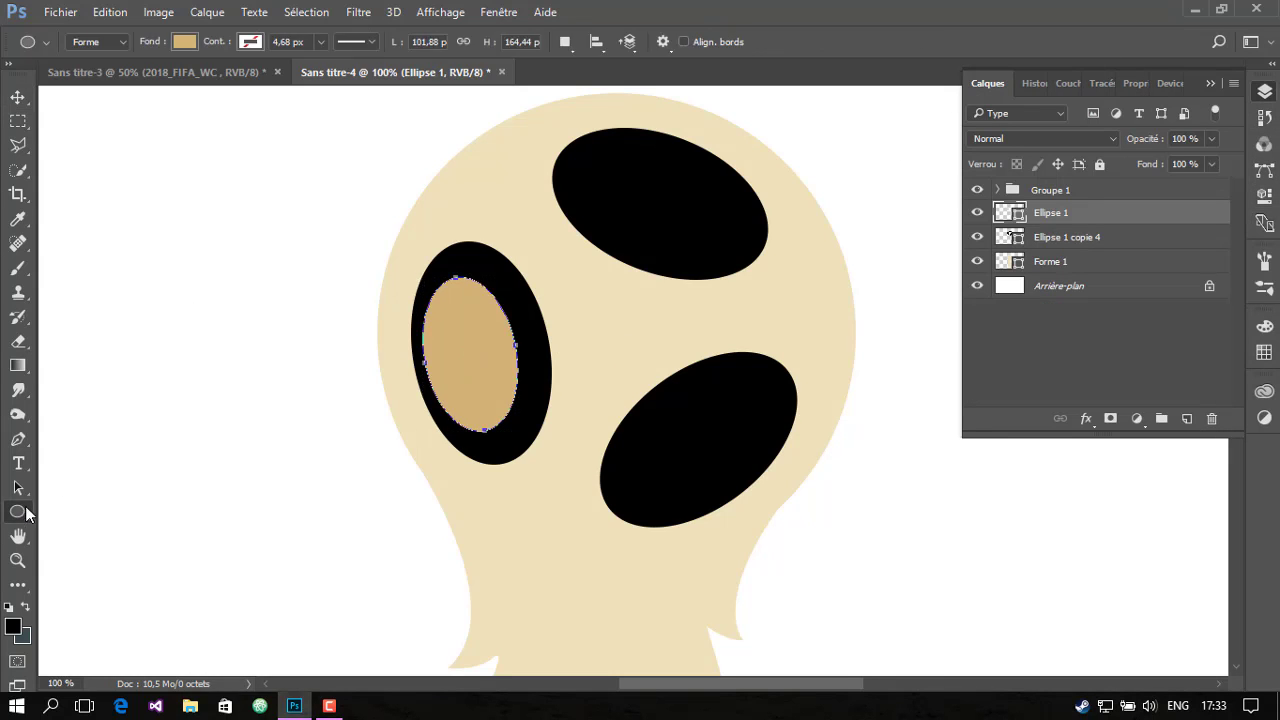
left_click_drag(714, 688, 619, 697)
left_click(184, 41)
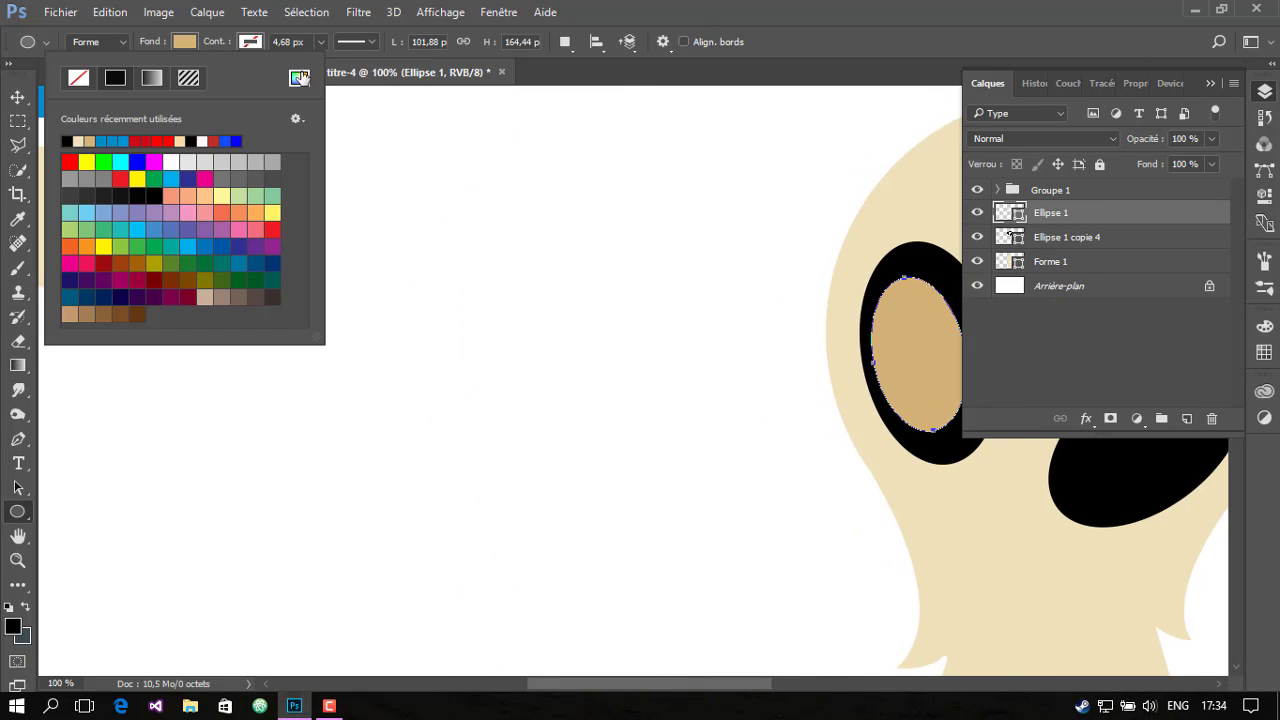
left_click(299, 77)
left_click(42, 98)
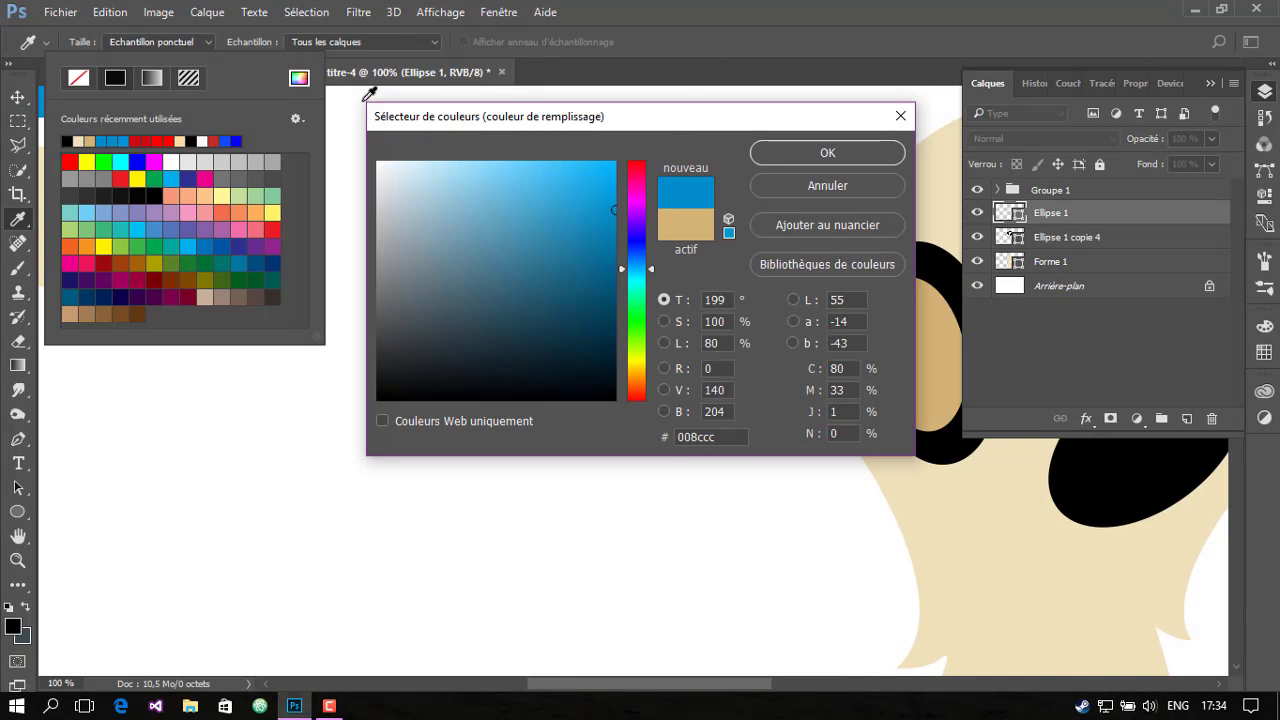
key("Return")
left_click_drag(600, 686, 667, 686)
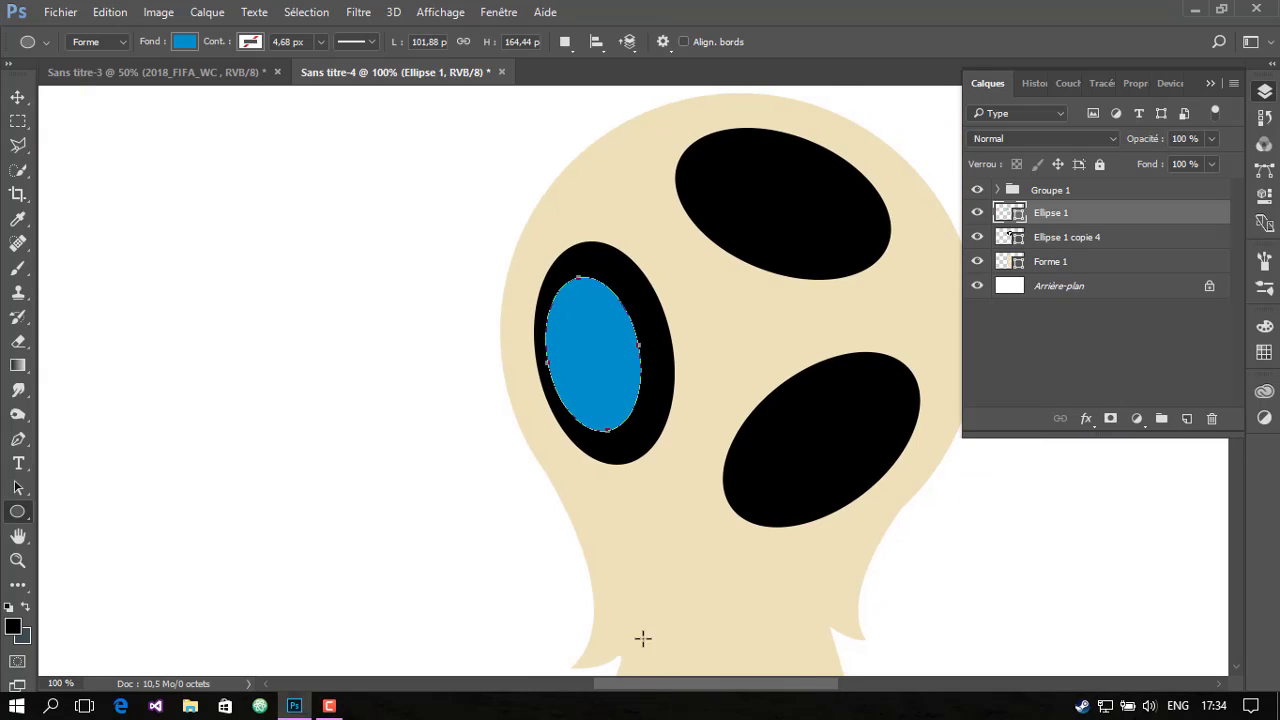
left_click(18, 97)
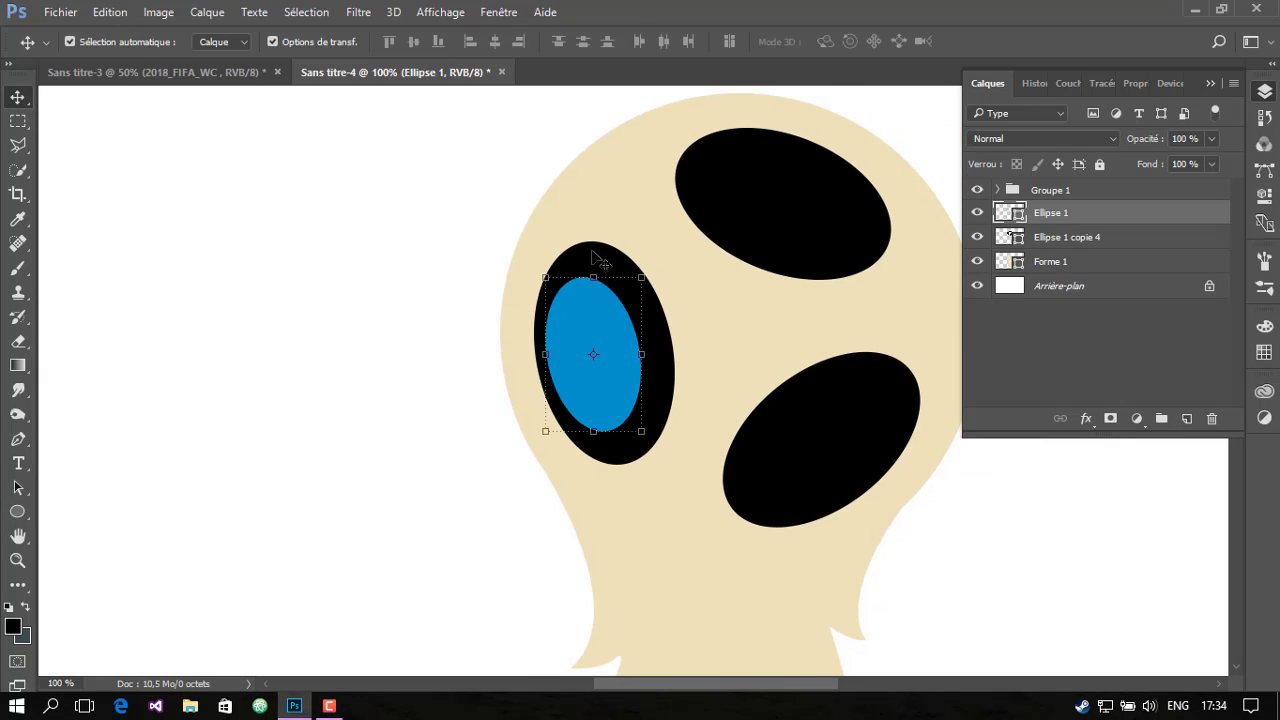
key("Left")
key("Up")
Duplicate the blue oval, then rotate and centre the copy inside the top eye
right_click(1072, 214)
left_click(703, 206)
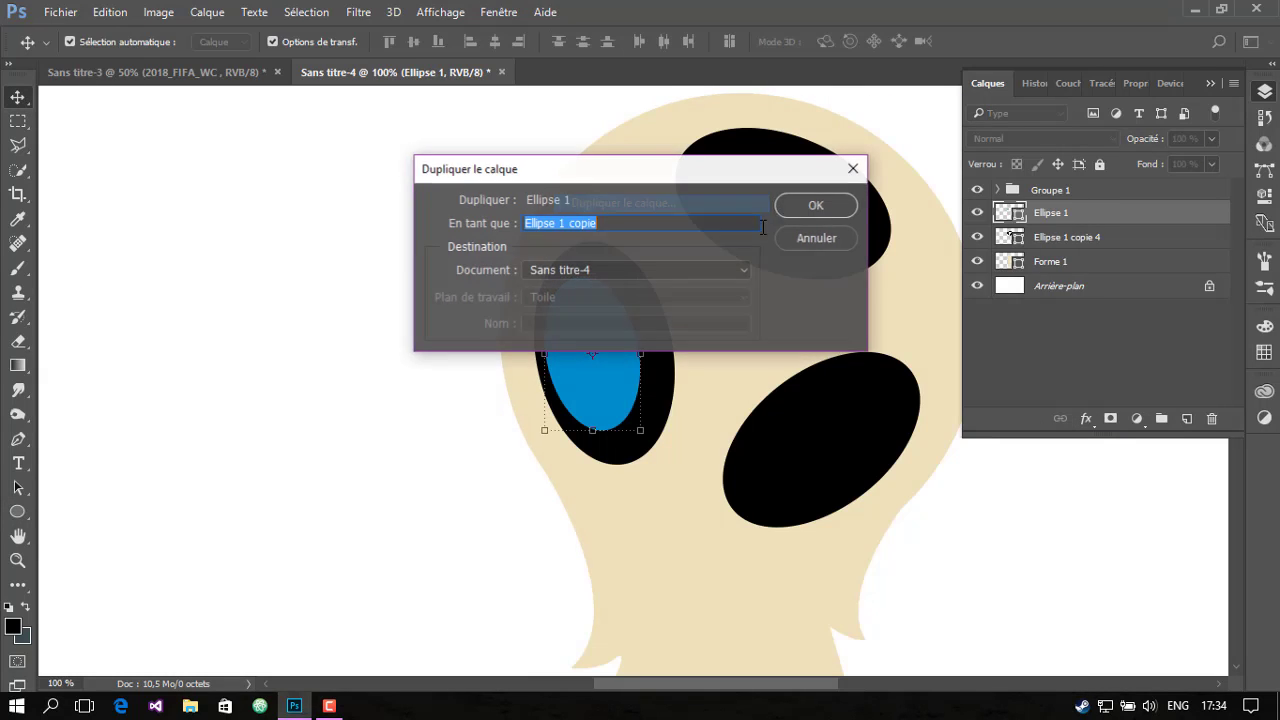
key("Return")
key("ctrl+t")
mouse_move(657, 277)
left_mouse_down()
mouse_move(716, 330)
mouse_move(600, 477)
left_mouse_up()
left_click_drag(595, 355, 820, 234)
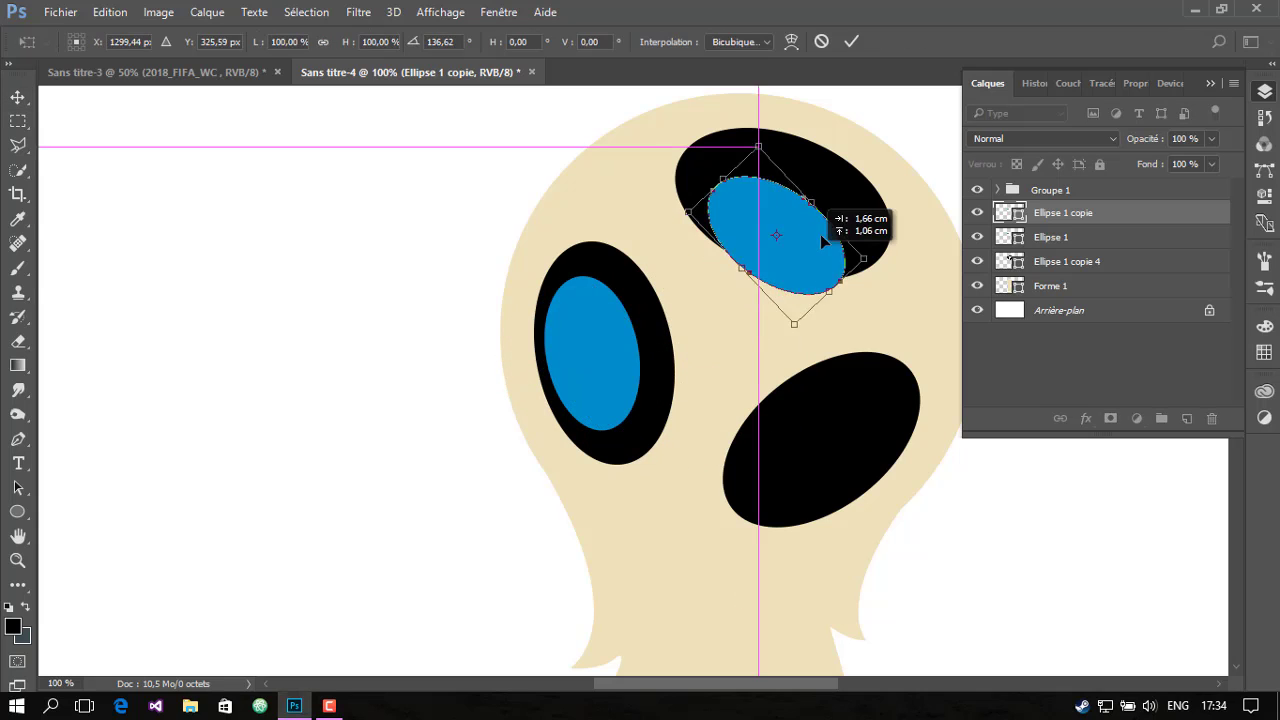
mouse_move(890, 215)
left_mouse_down()
mouse_move(908, 244)
mouse_move(912, 224)
left_mouse_up()
mouse_move(825, 237)
left_mouse_down()
mouse_move(822, 221)
mouse_move(908, 206)
left_mouse_up()
key("Return")
key("Left")
key("Left")
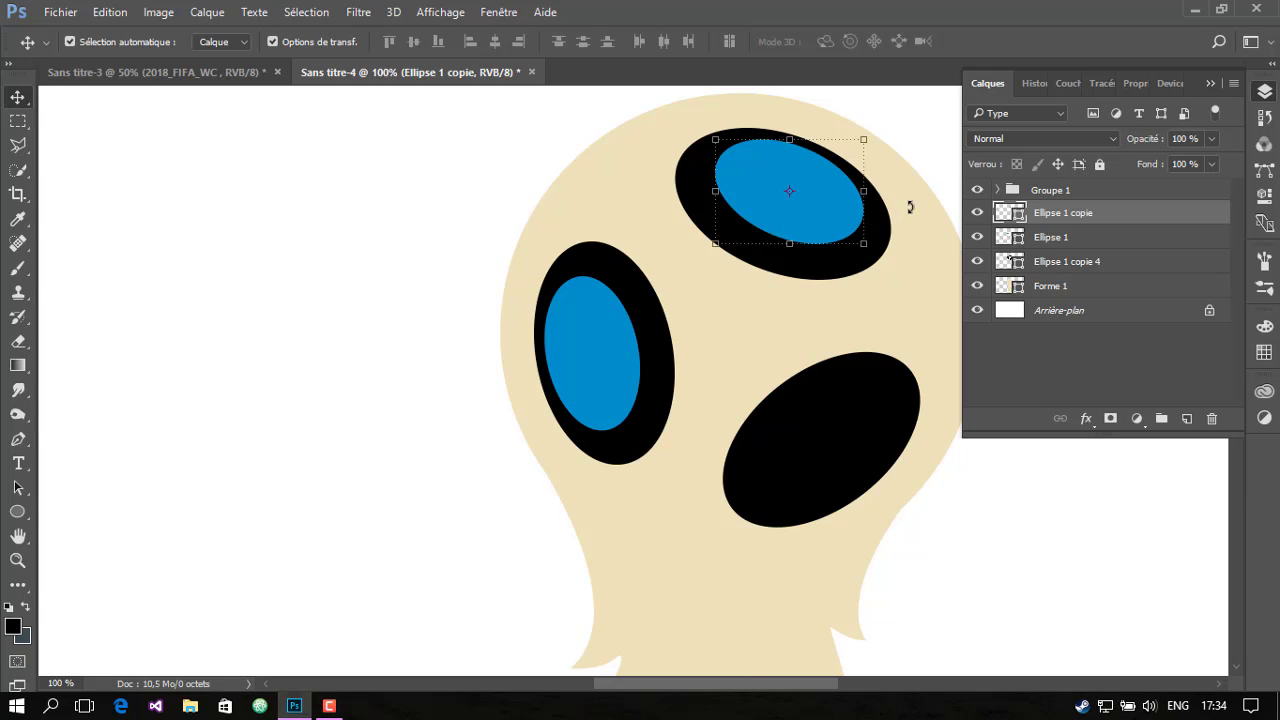
Duplicate the top blue oval and fit the copy into the lower-right eye
right_click(955, 217)
left_click(643, 191)
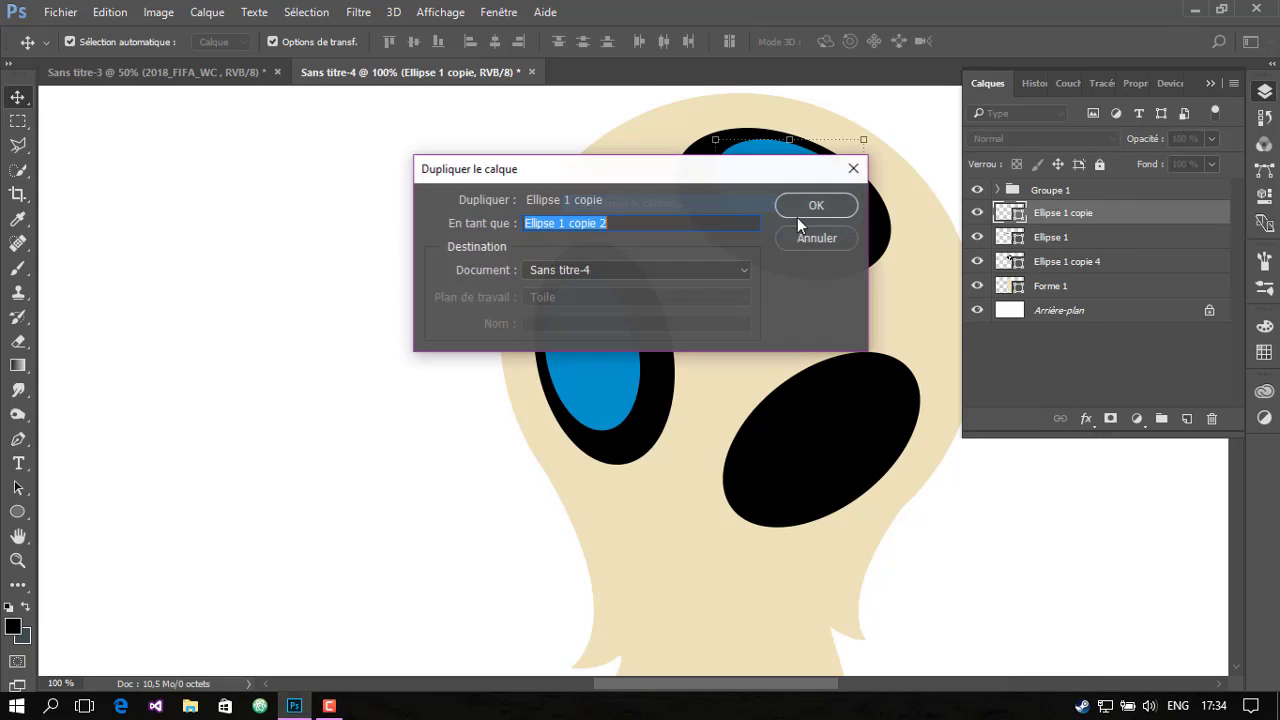
left_click(812, 207)
mouse_move(830, 215)
left_mouse_down()
mouse_move(915, 477)
mouse_move(915, 365)
mouse_move(895, 418)
left_mouse_up()
key("Left")
key("Left")
key("Left")
key("Left")
key("Left")
key("Left")
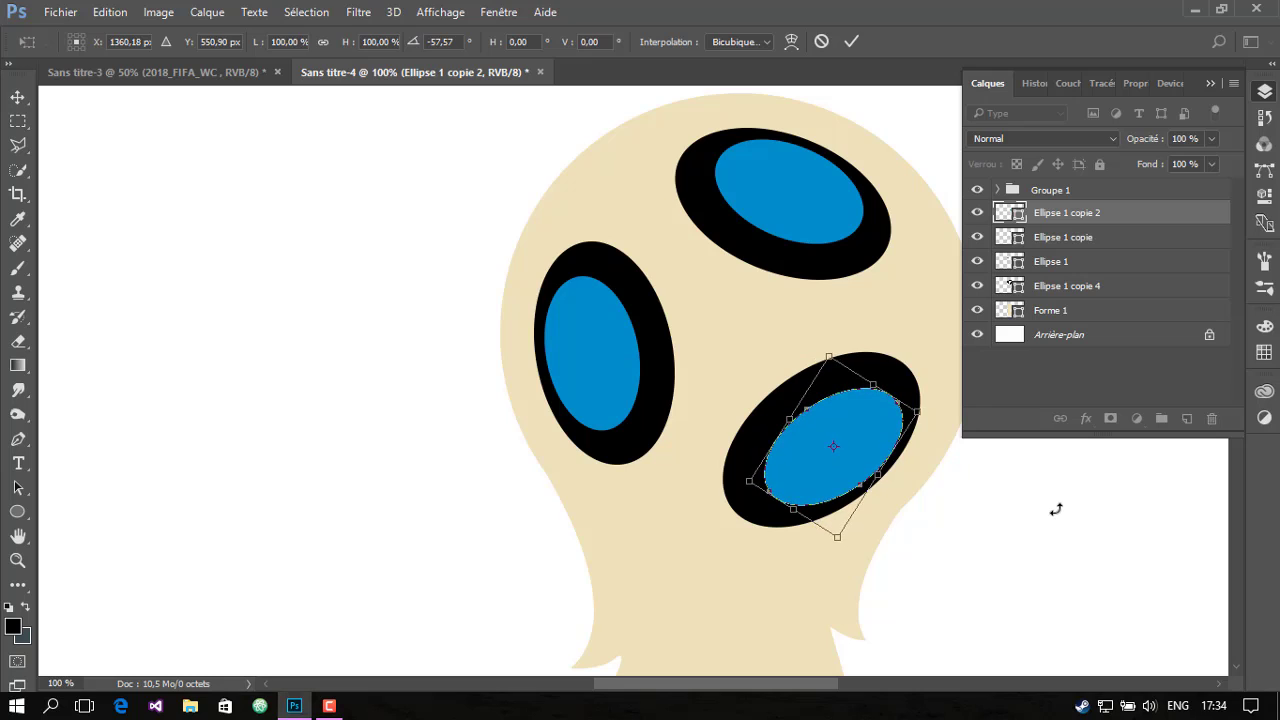
key("Down")
key("Down")
key("Down")
key("Down")
key("Down")
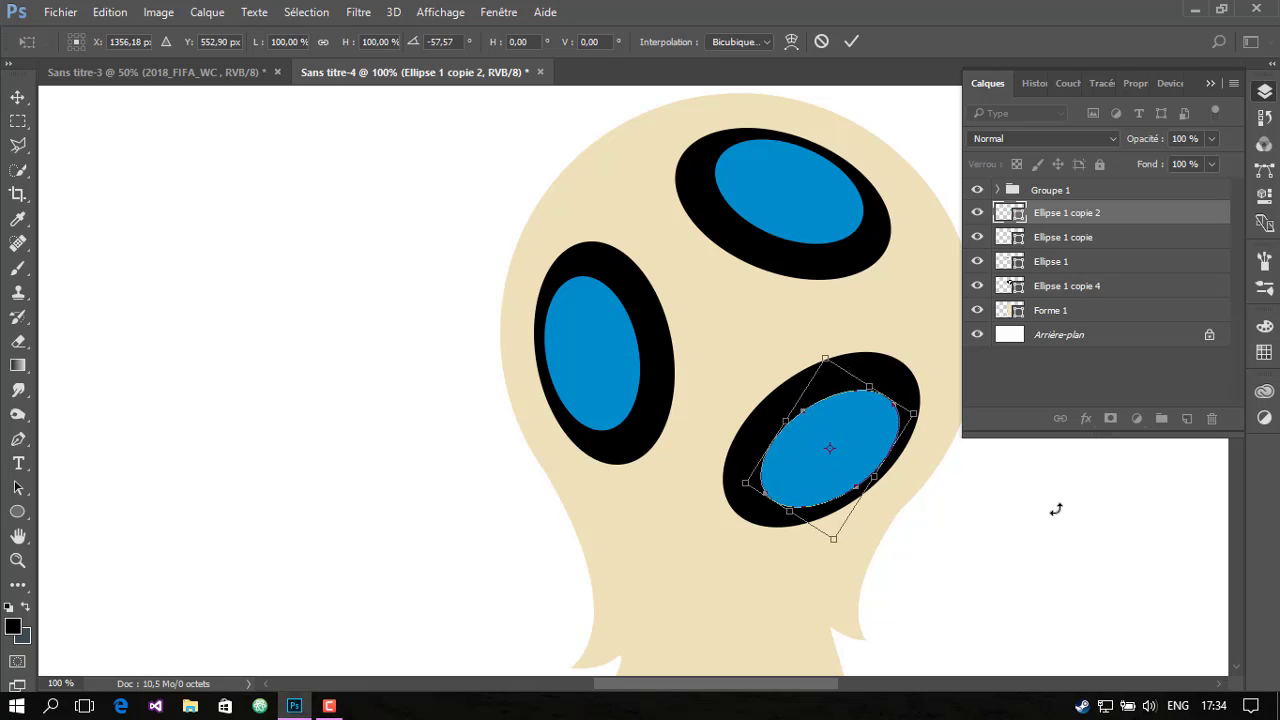
key("Return")
key("Left")
key("Down")
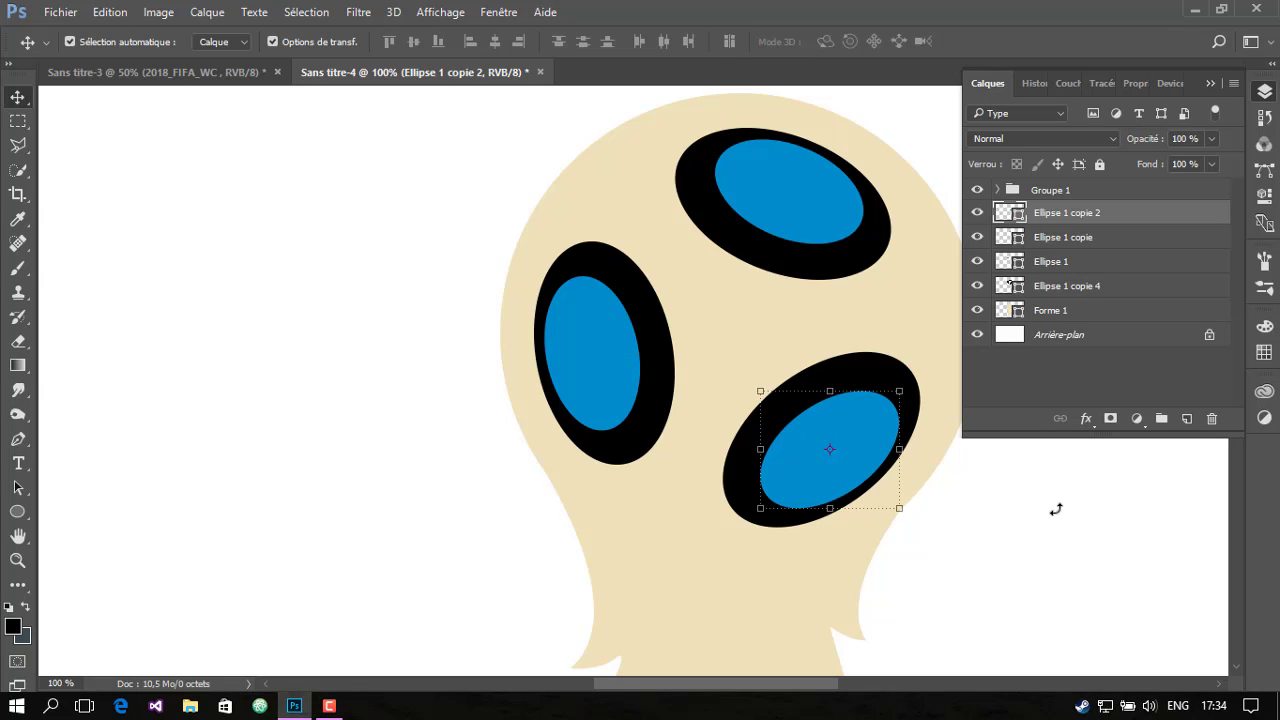
key("Right")
key("Left")
Add an inner shadow at 25% opacity and -56° angle to the lower-right blue ellipse
right_click(1077, 218)
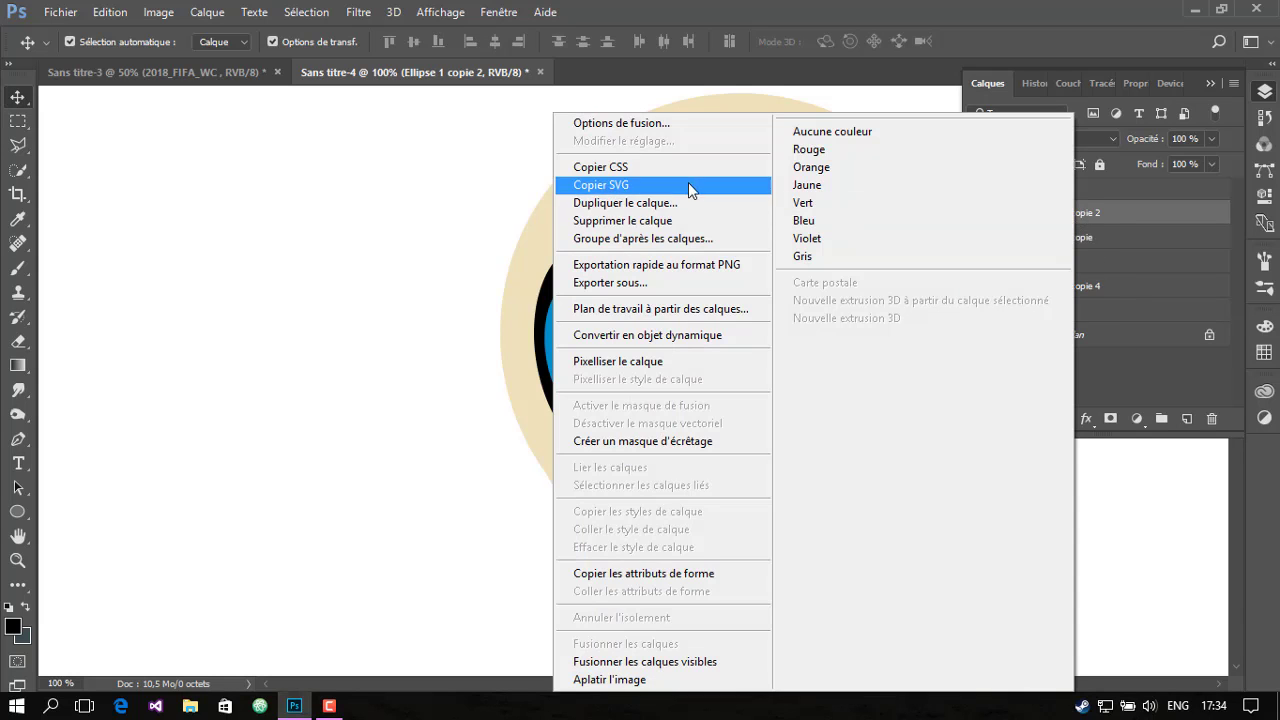
left_click(686, 123)
mouse_move(426, 214)
left_mouse_down()
mouse_move(737, 246)
mouse_move(1097, 177)
mouse_move(614, 166)
mouse_move(271, 103)
mouse_move(1175, 127)
left_mouse_up()
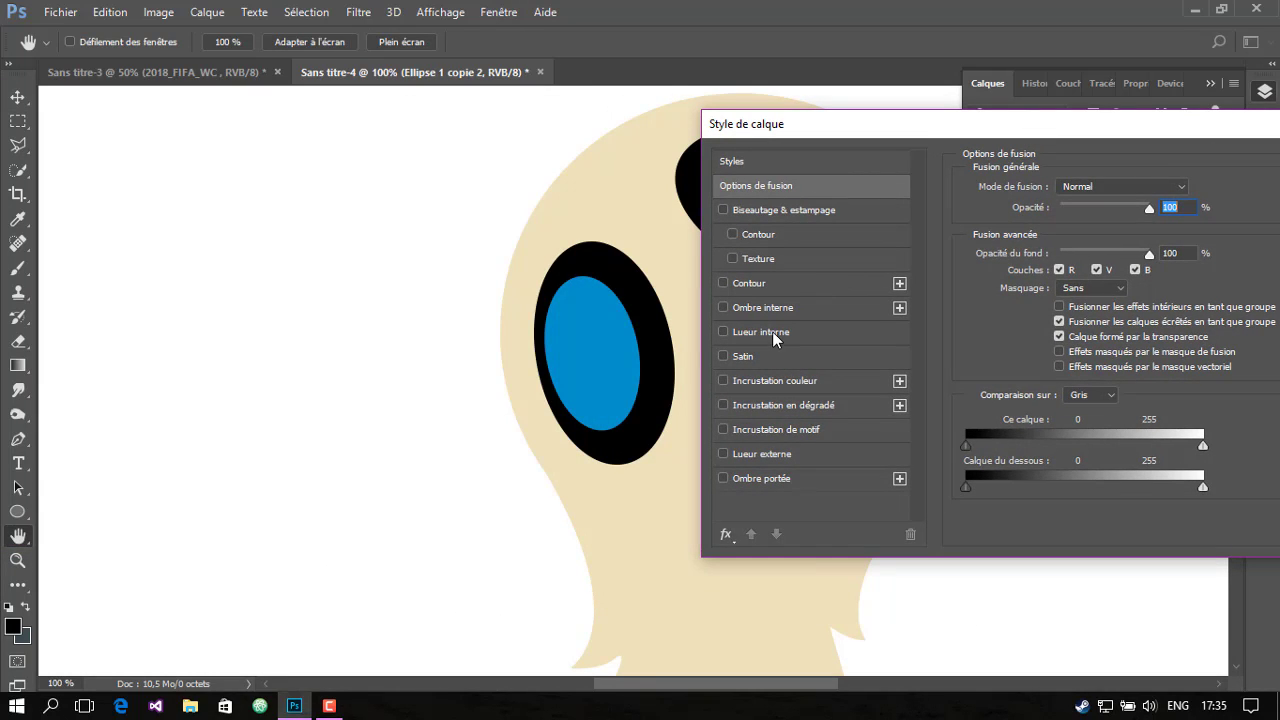
left_click(781, 307)
left_click_drag(866, 136, 837, 140)
left_click_drag(1091, 136, 222, 146)
left_click_drag(172, 220, 178, 227)
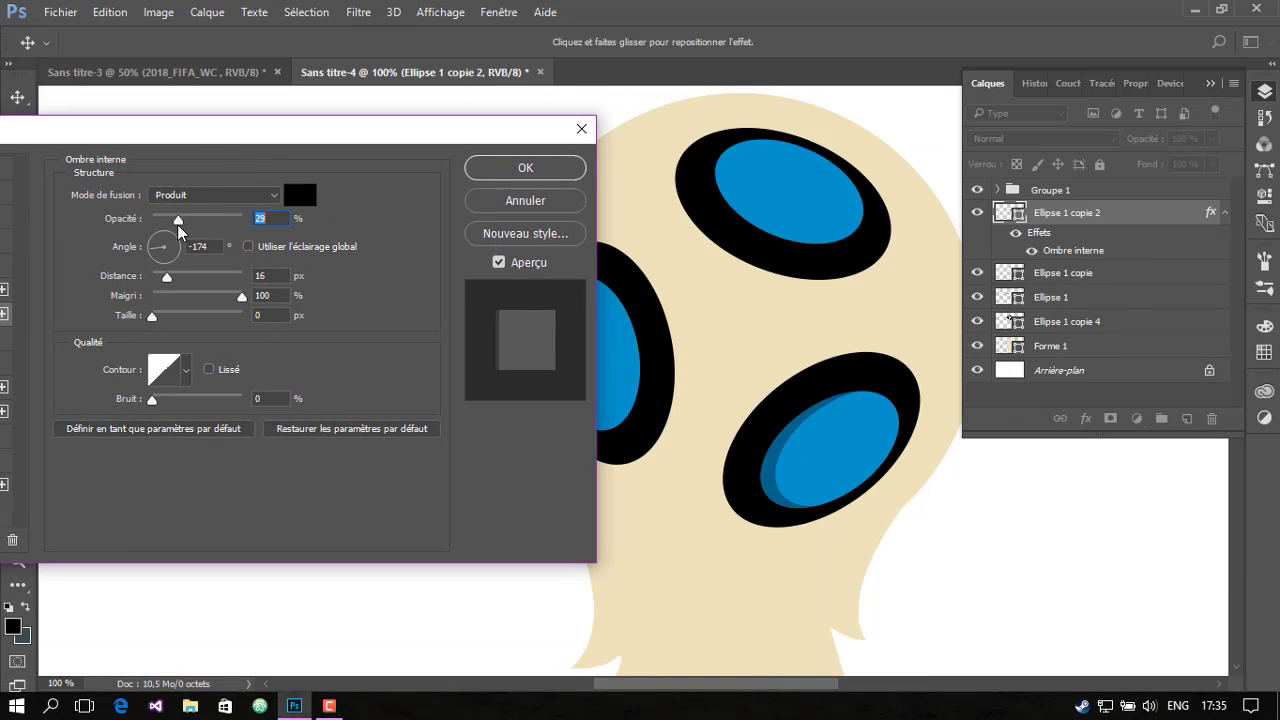
left_click(167, 280)
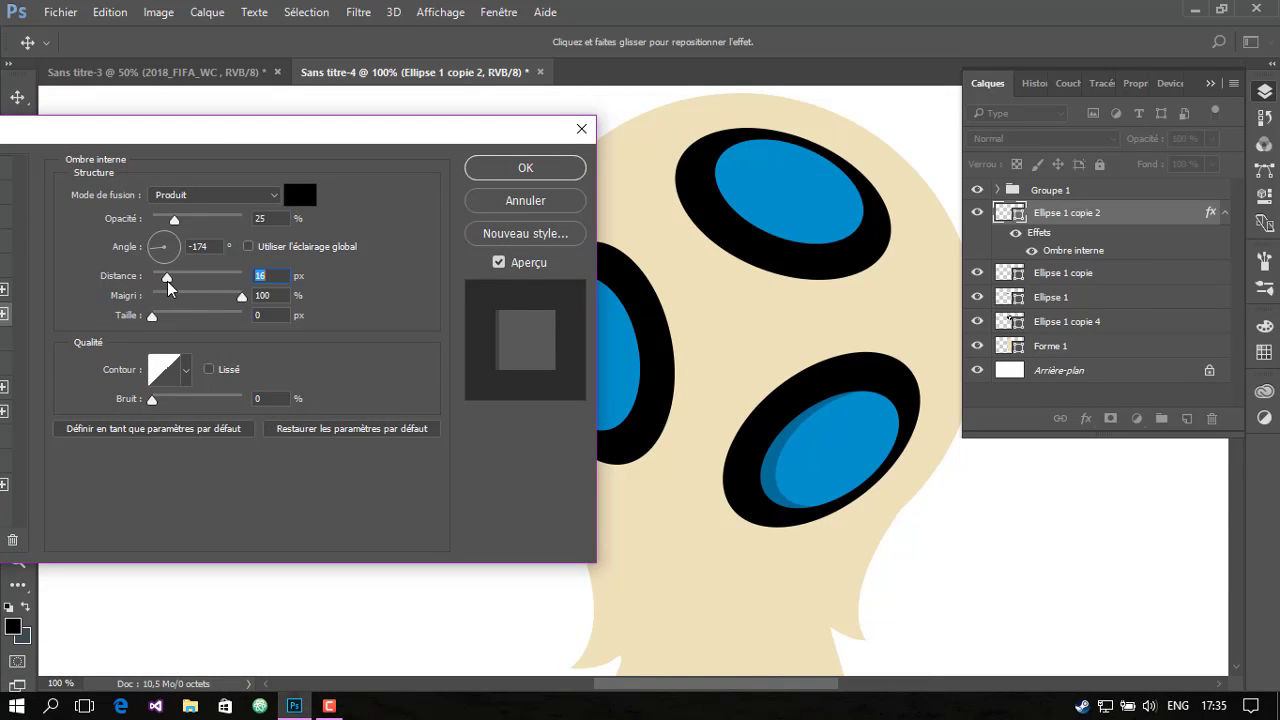
left_click(242, 299)
mouse_move(158, 254)
left_mouse_down()
mouse_move(176, 265)
mouse_move(168, 286)
left_mouse_up()
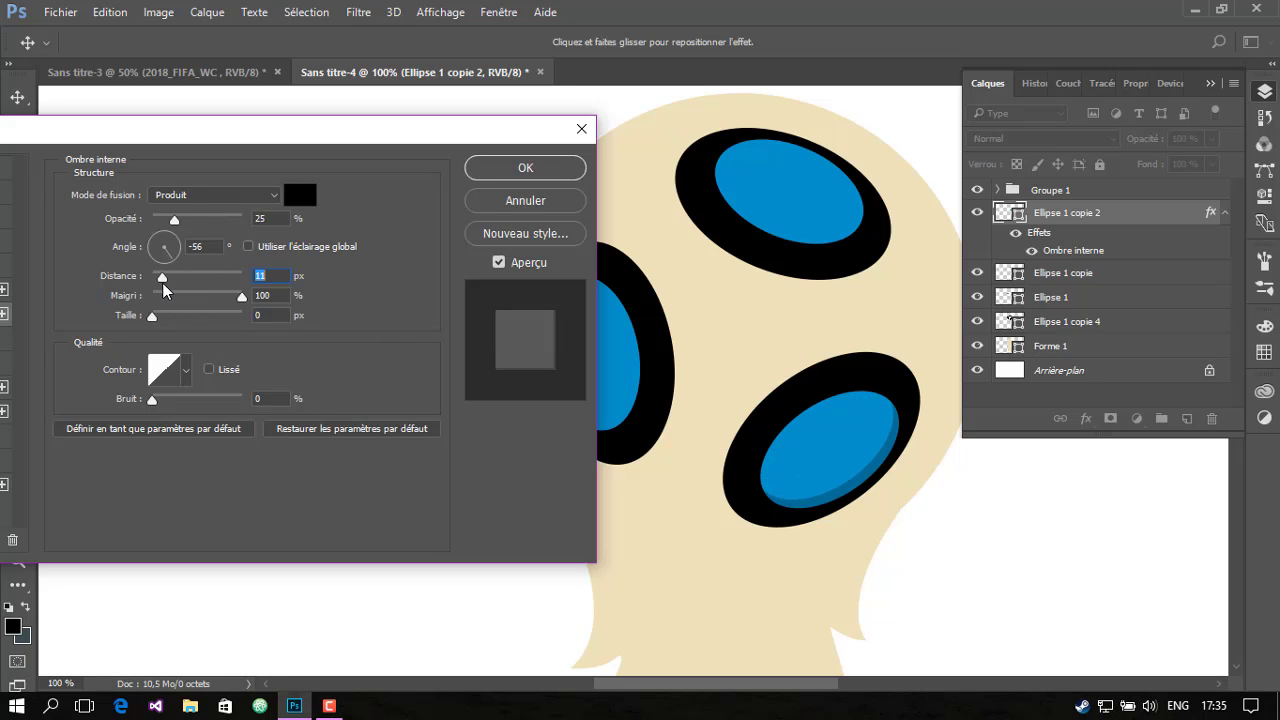
left_click(527, 168)
Copy the lower ellipse's inner shadow style onto the top ellipse and adjust its angle
right_click(1066, 238)
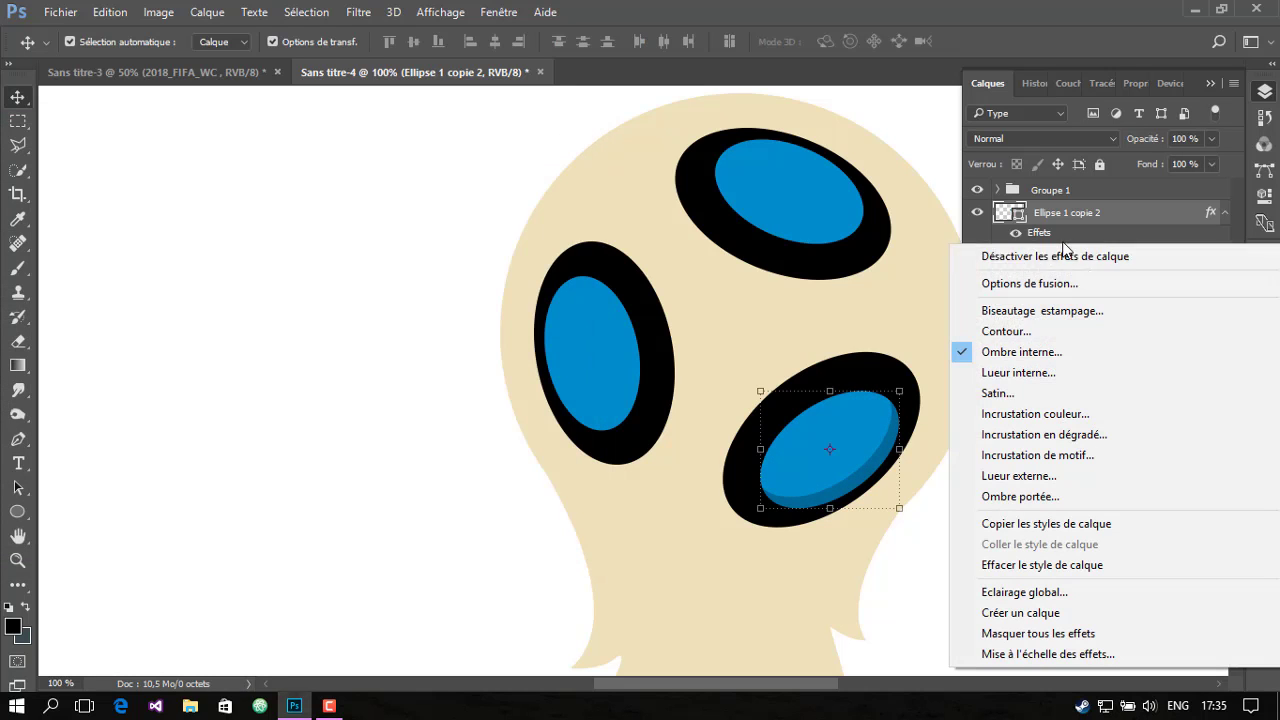
left_click(1092, 218)
right_click(1092, 218)
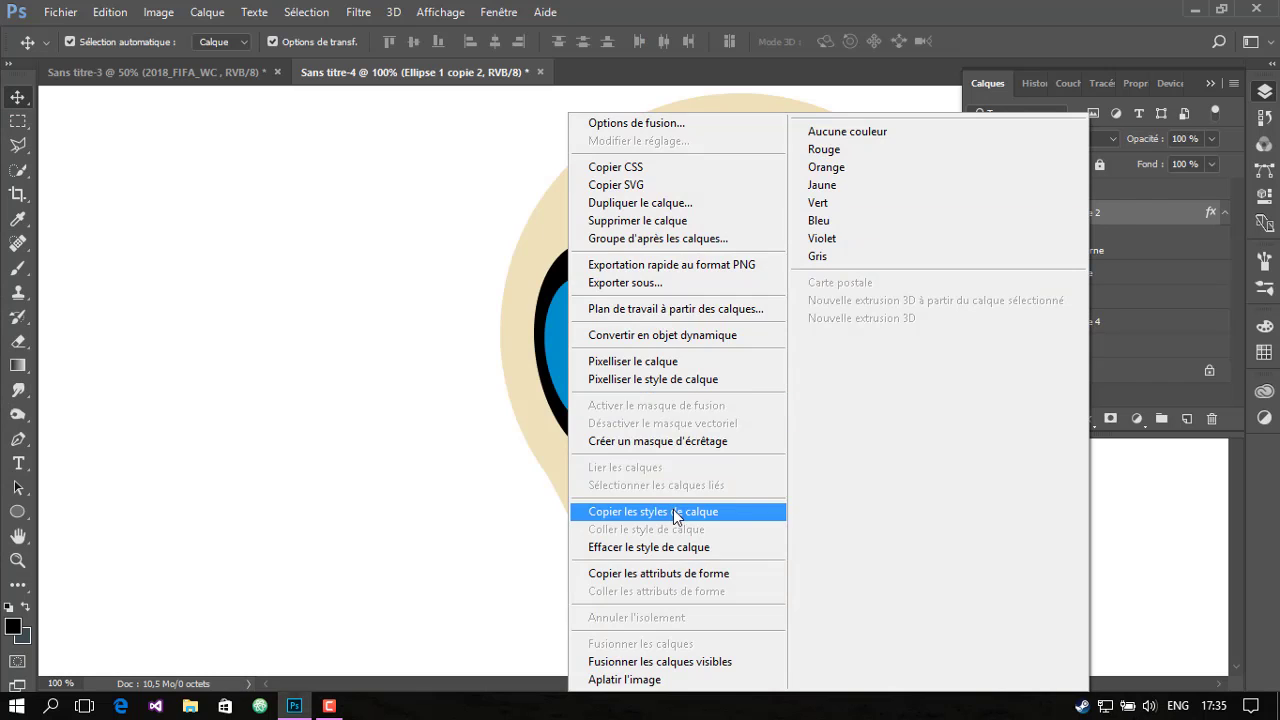
left_click(672, 590)
right_click(1091, 272)
left_click(678, 528)
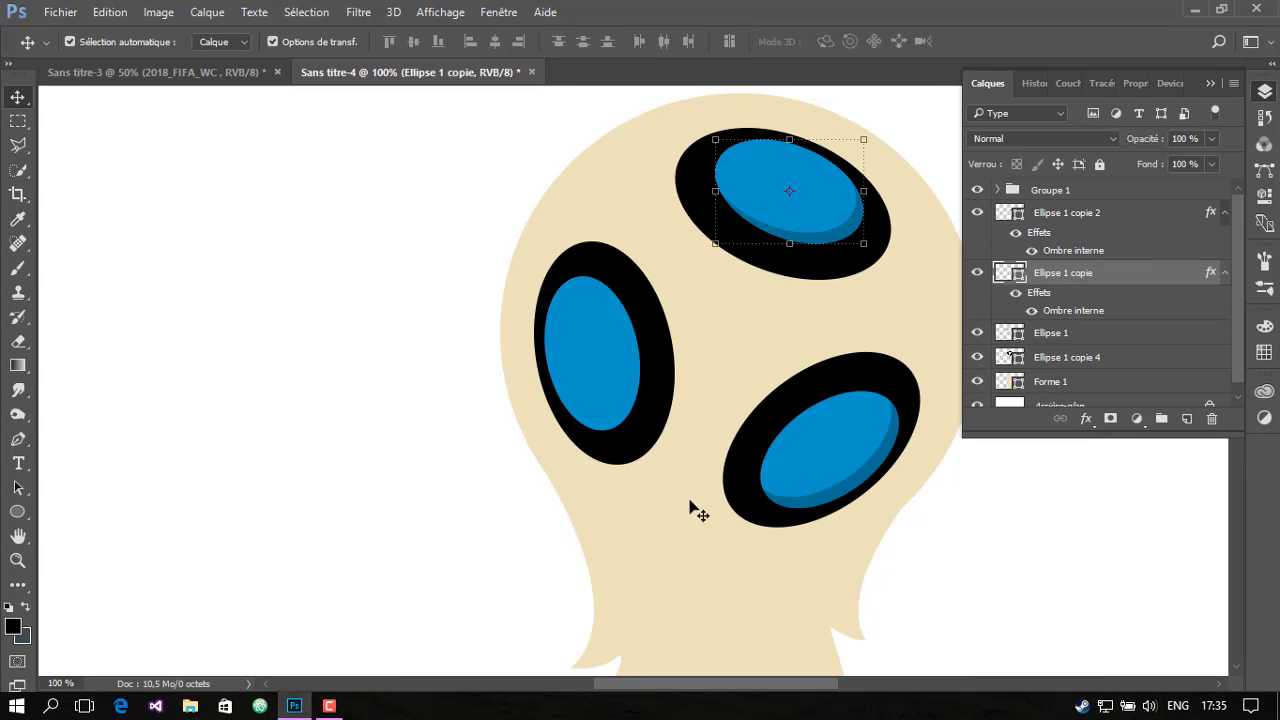
double_click(1090, 310)
left_click_drag(760, 93, 271, 222)
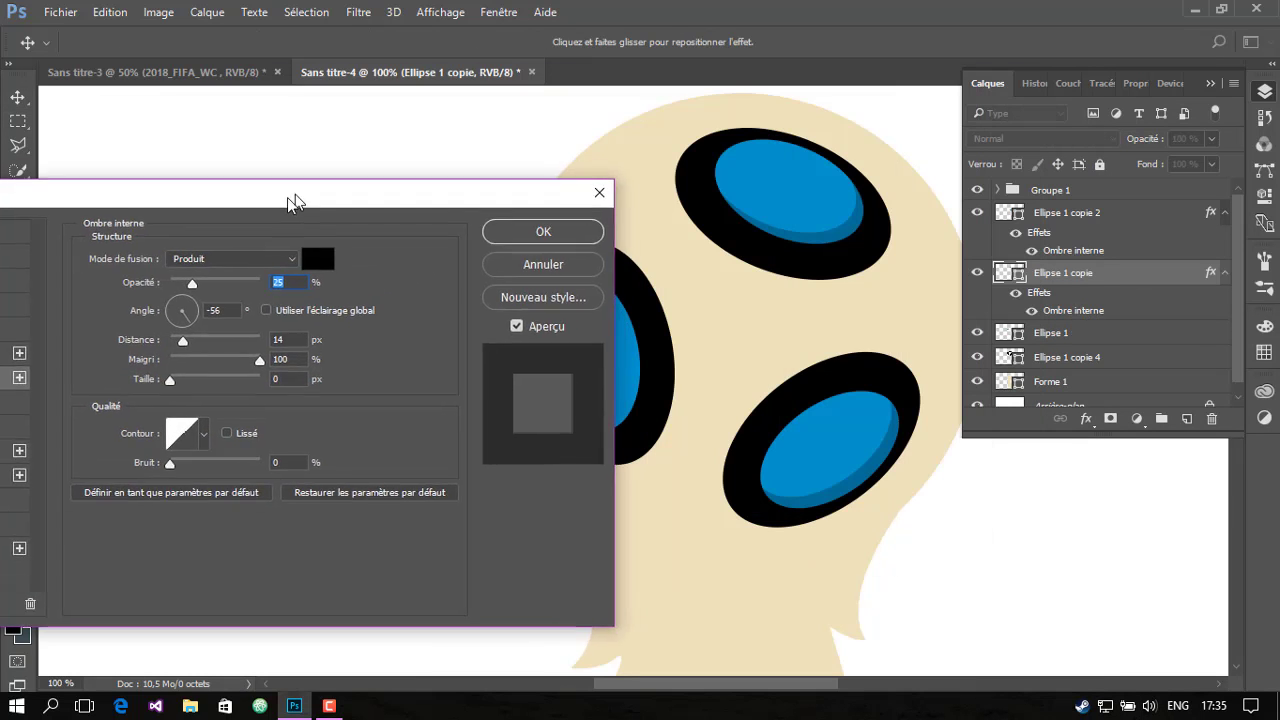
left_click(127, 340)
left_click_drag(127, 340, 131, 334)
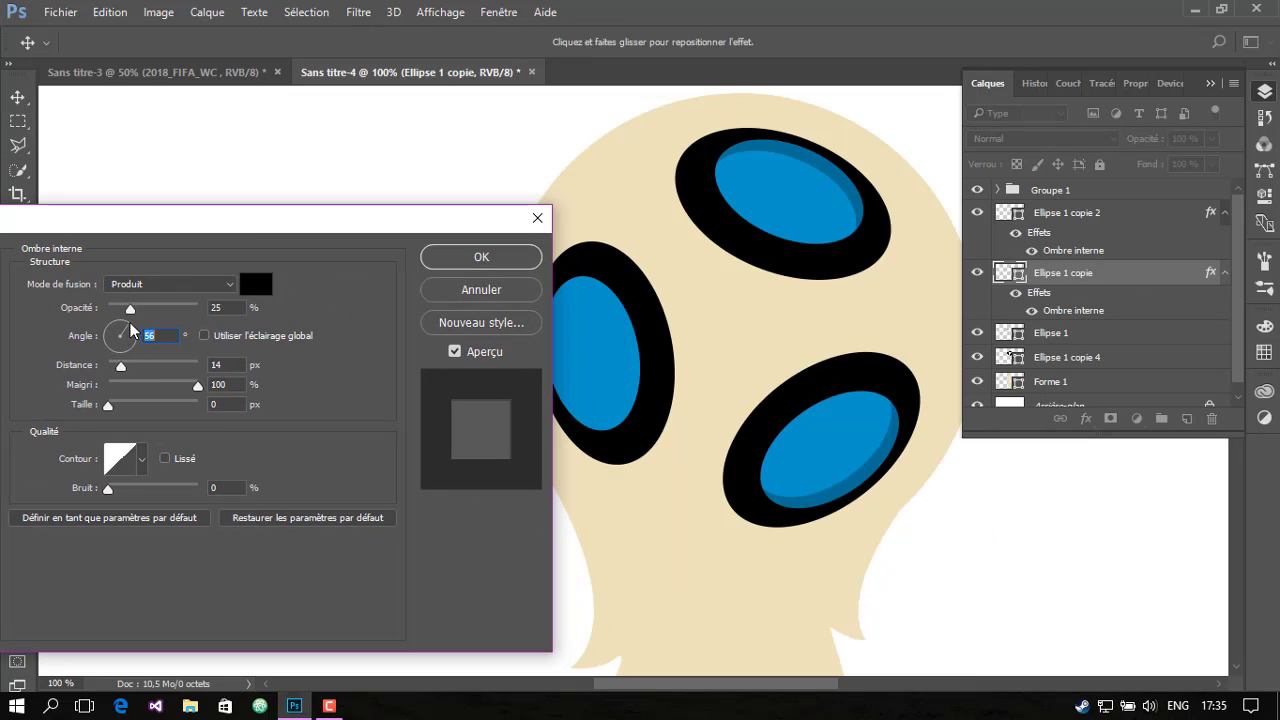
left_click(481, 257)
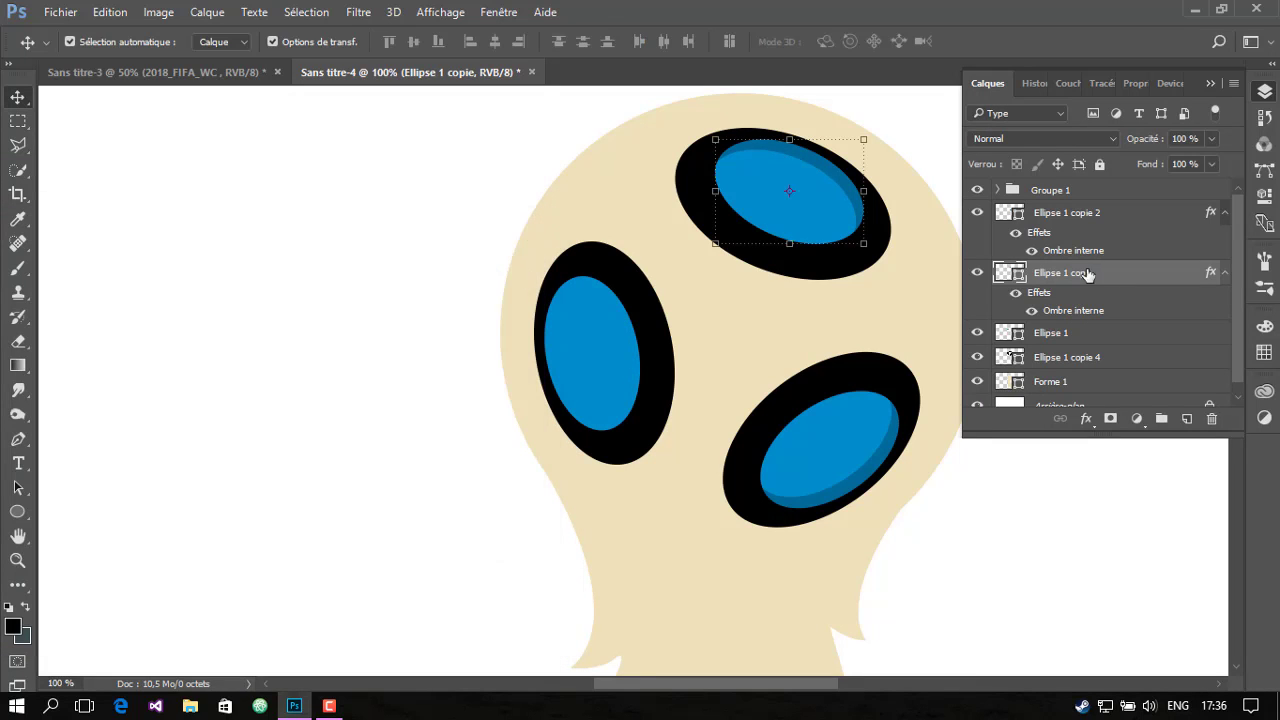
Paste the inner shadow onto the left ellipse, angled toward its left side
right_click(1066, 338)
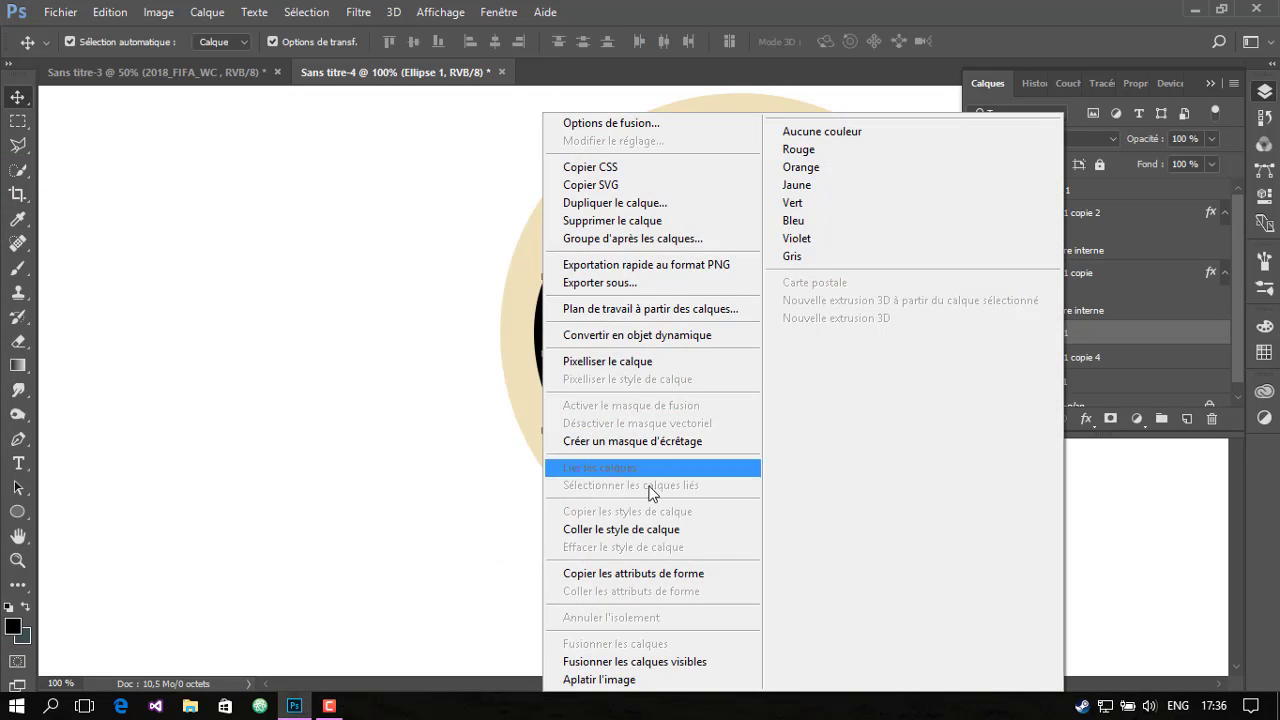
left_click(651, 533)
double_click(1050, 336)
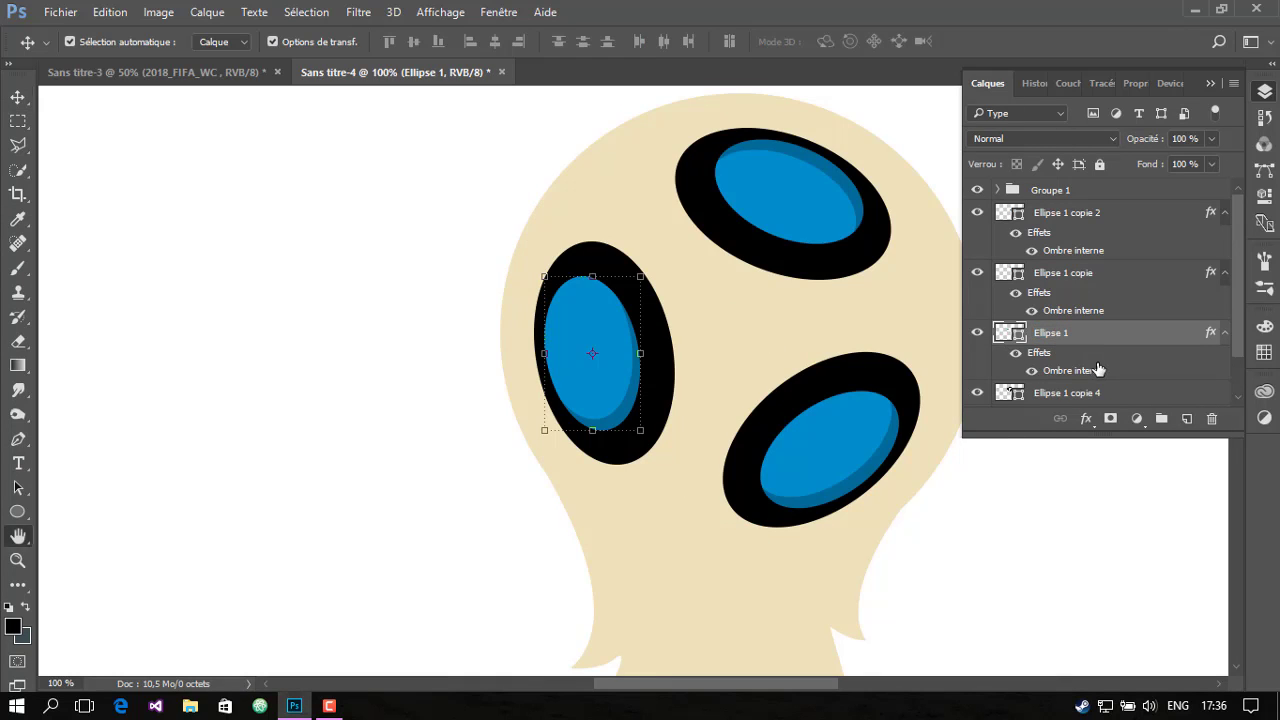
double_click(1070, 370)
left_click_drag(738, 119, 112, 365)
mouse_move(52, 330)
left_mouse_down()
mouse_move(36, 324)
mouse_move(40, 335)
left_mouse_up()
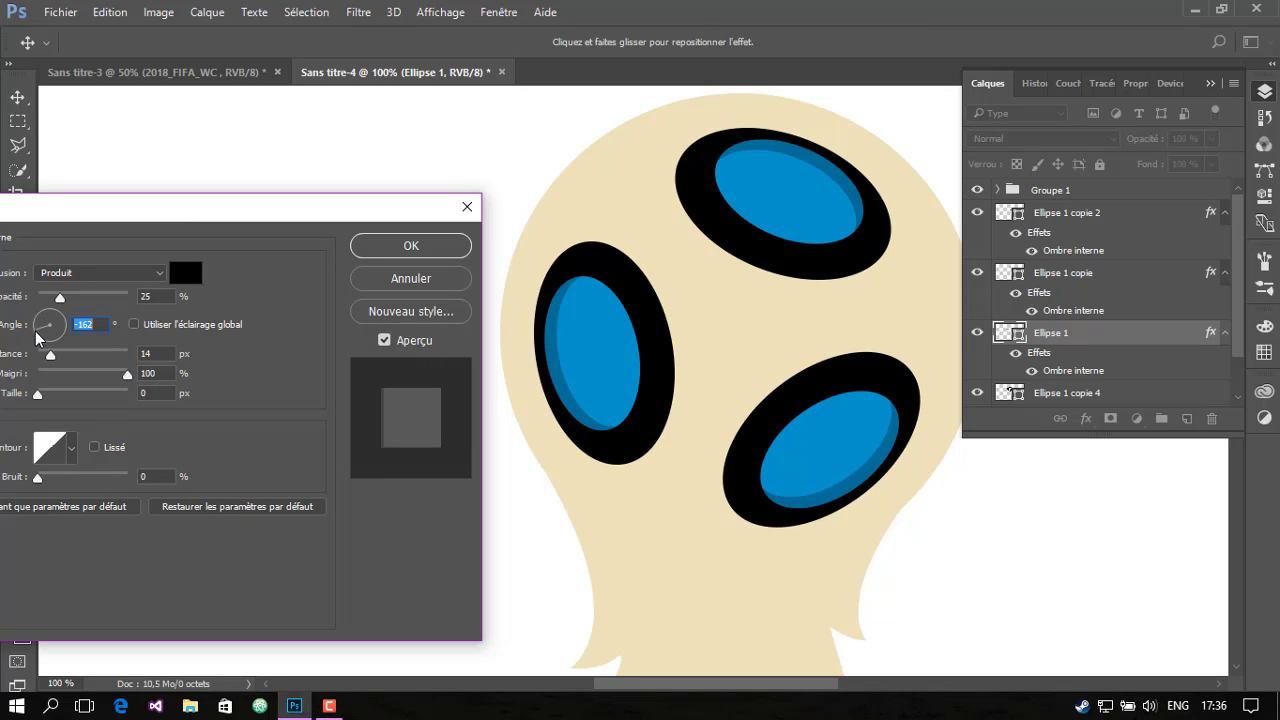
left_click(411, 245)
left_click(621, 157)
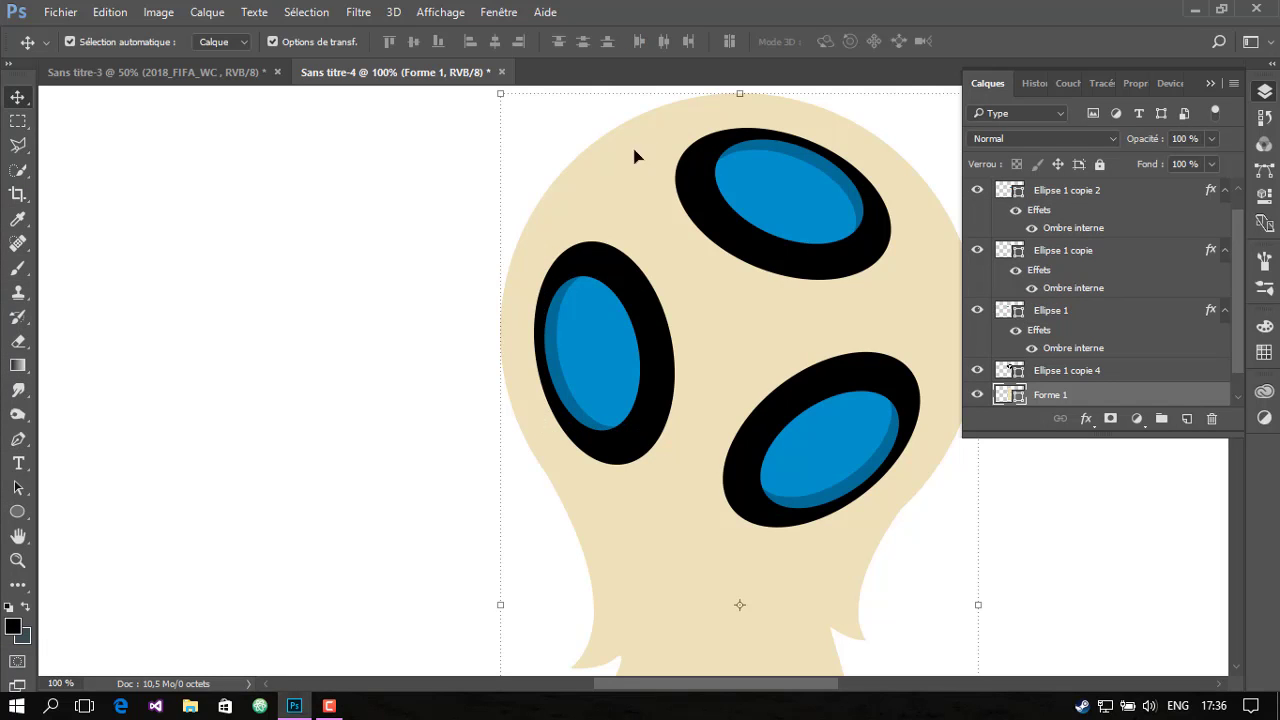
scroll(1125, 278, "down", 1)
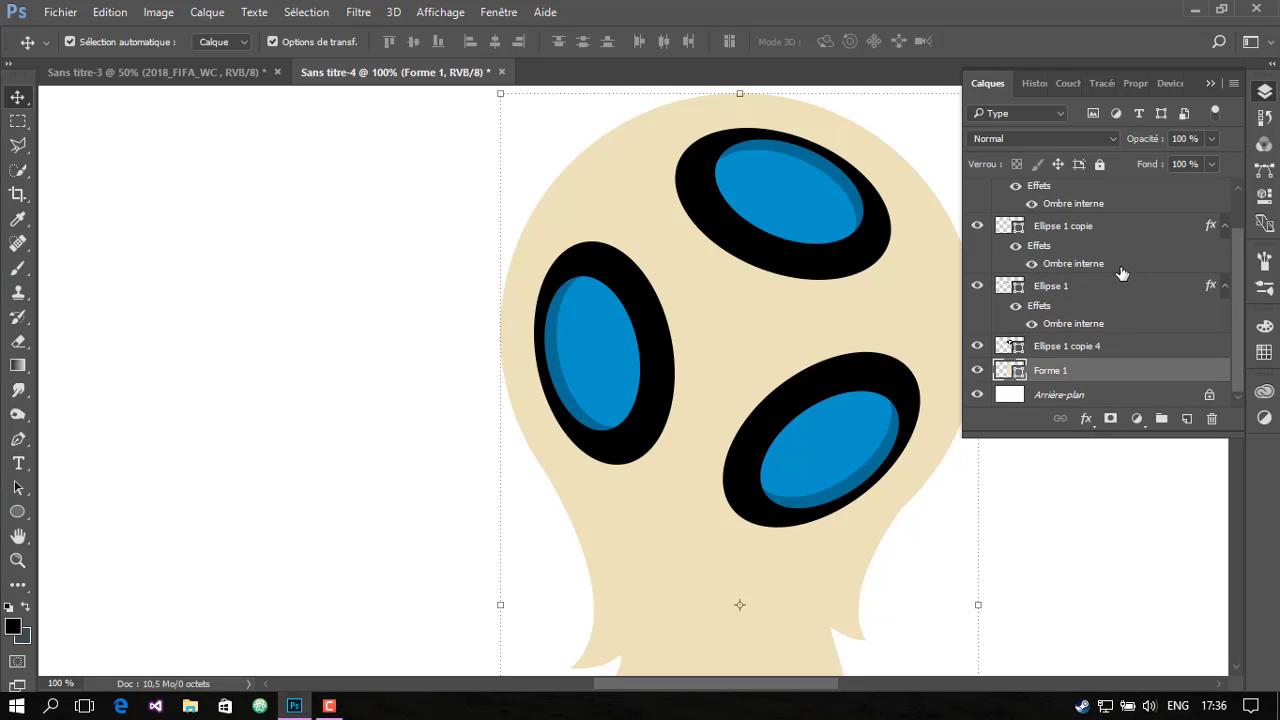
scroll(1074, 271, "down", 1)
scroll(1157, 220, "down", 2)
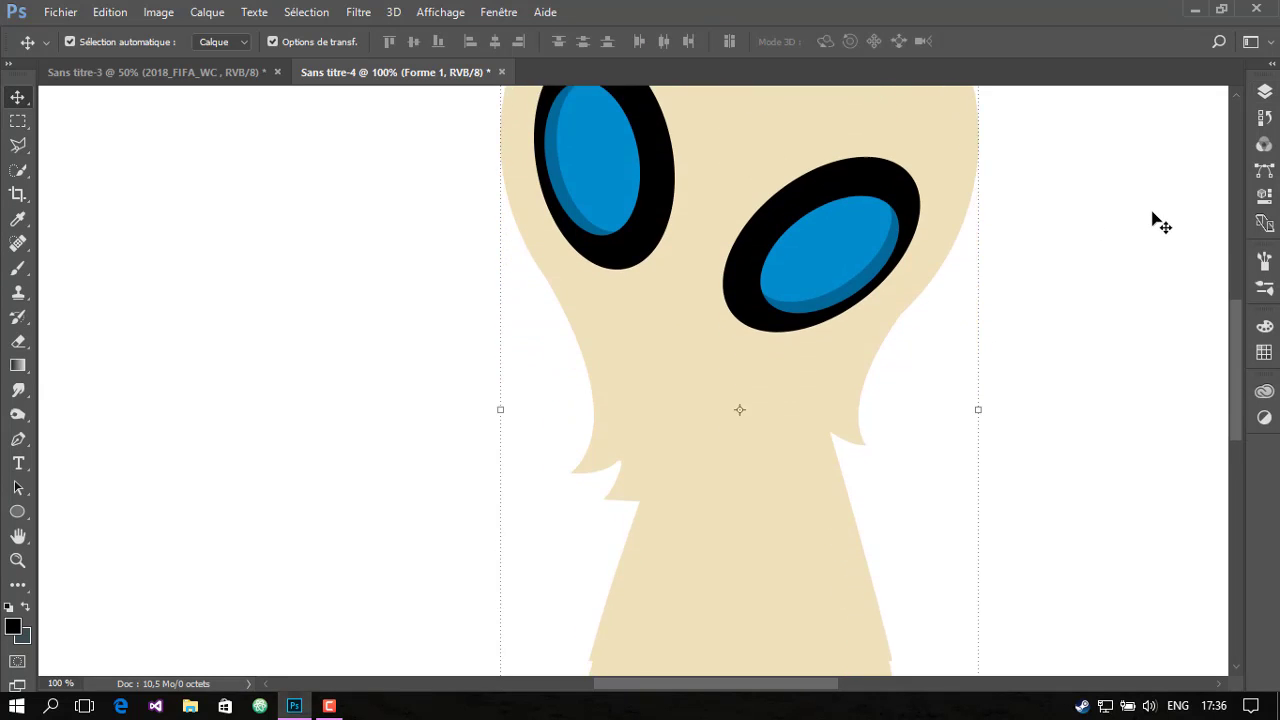
scroll(1157, 210, "up", 3)
scroll(1150, 205, "up", 1)
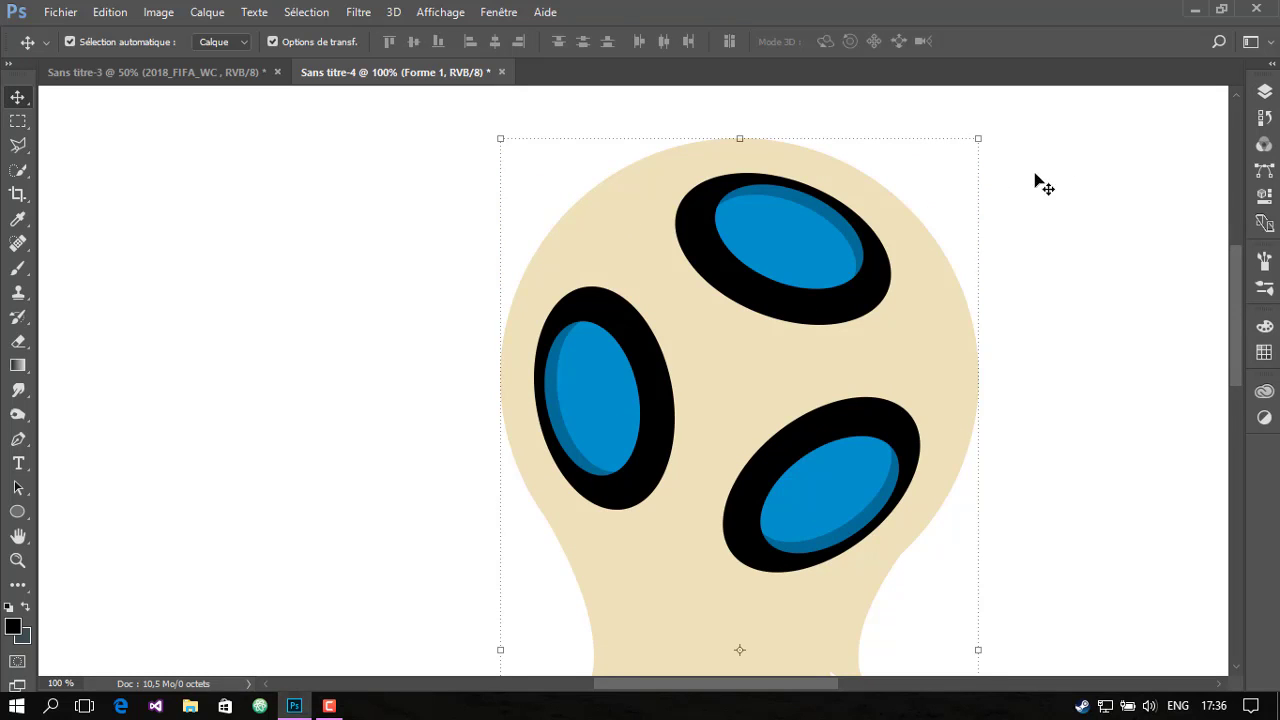
scroll(1040, 183, "down", 1)
Add a new layer and draw a large unfilled ellipse outline
key("u")
key("F7")
left_click(1187, 418)
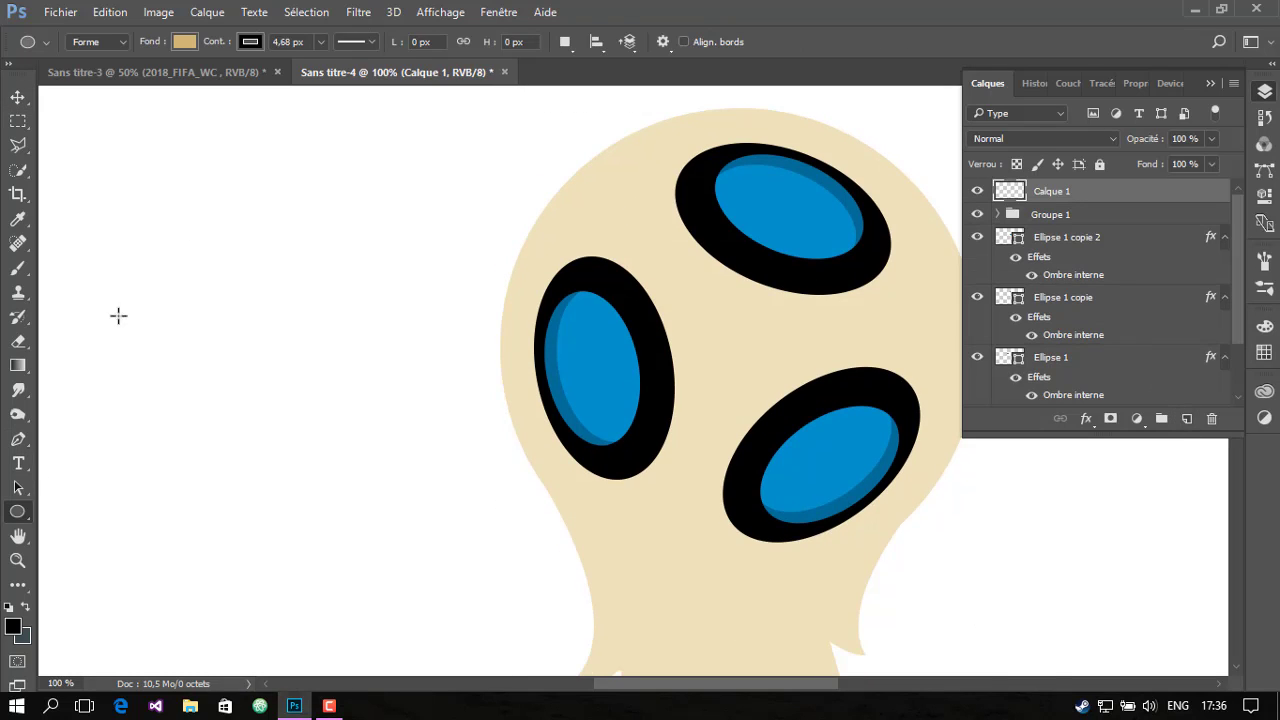
key("F7")
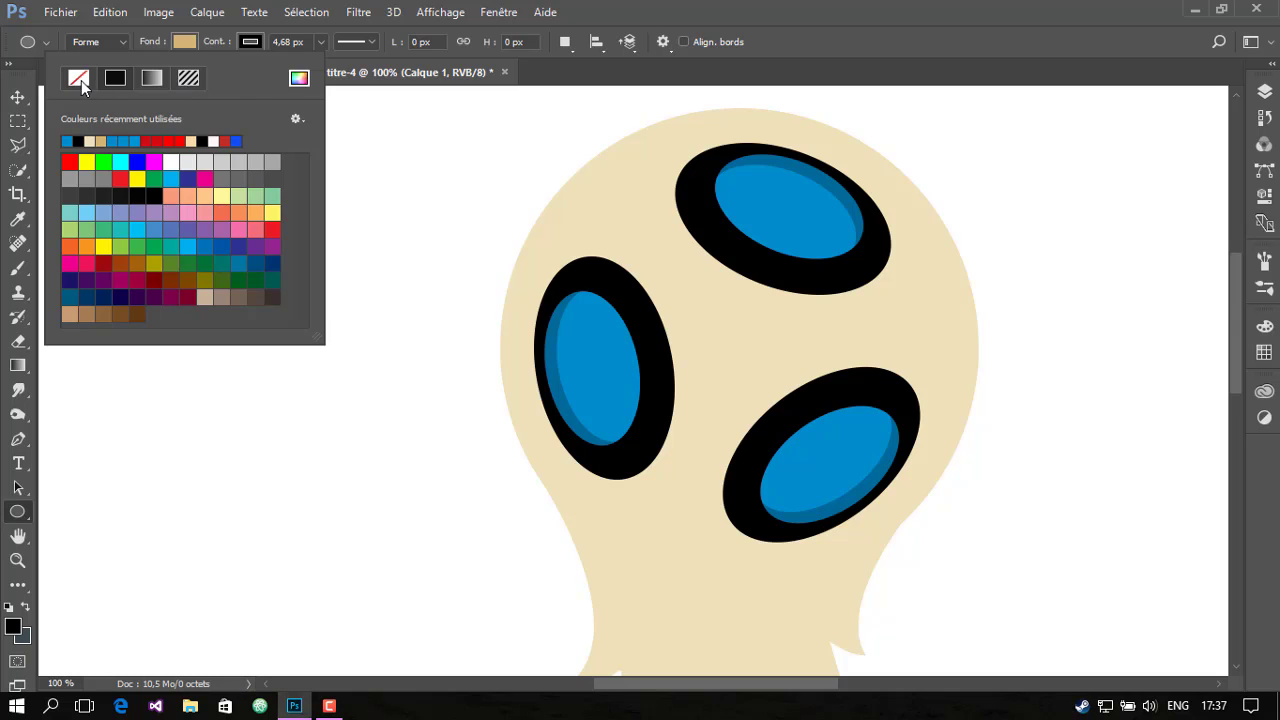
left_click(79, 78)
mouse_move(590, 158)
left_mouse_down()
mouse_move(907, 498)
mouse_move(1054, 623)
left_mouse_up()
Move and resize the outline circle to about 447 × 437 px around the eyes
key("v")
left_click(1265, 93)
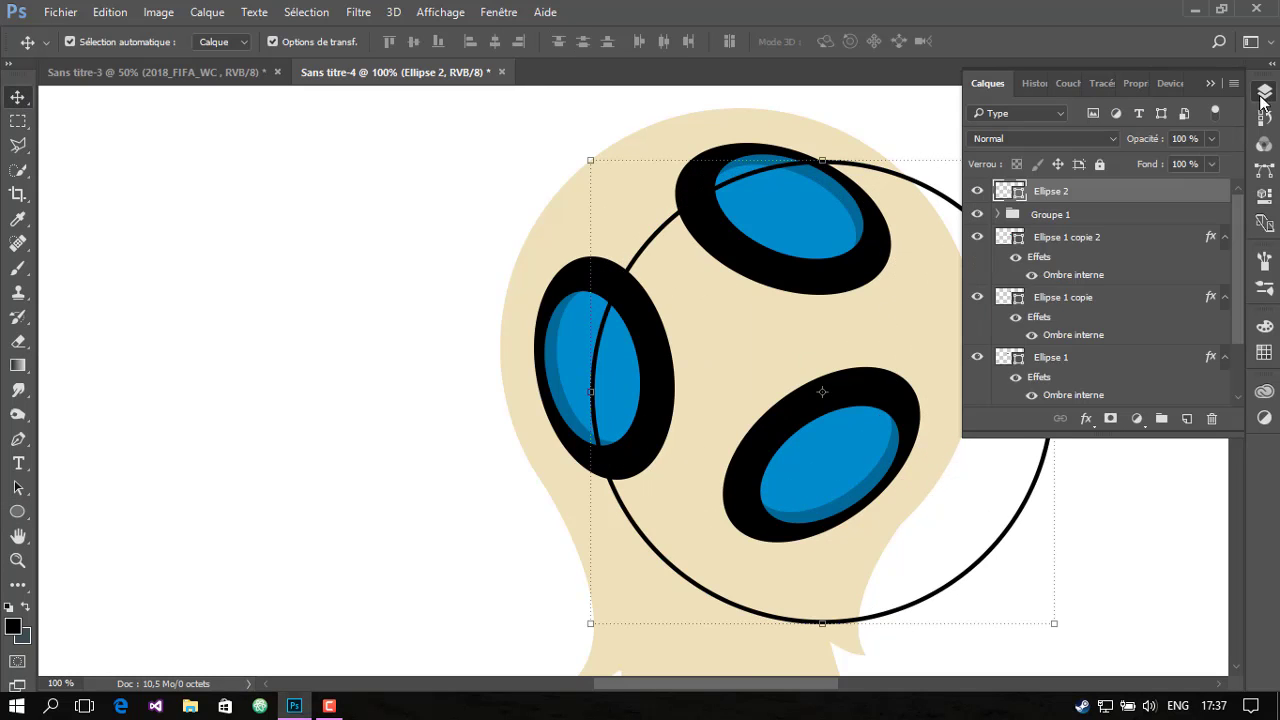
mouse_move(955, 312)
left_mouse_down()
mouse_move(881, 260)
mouse_move(891, 263)
left_mouse_up()
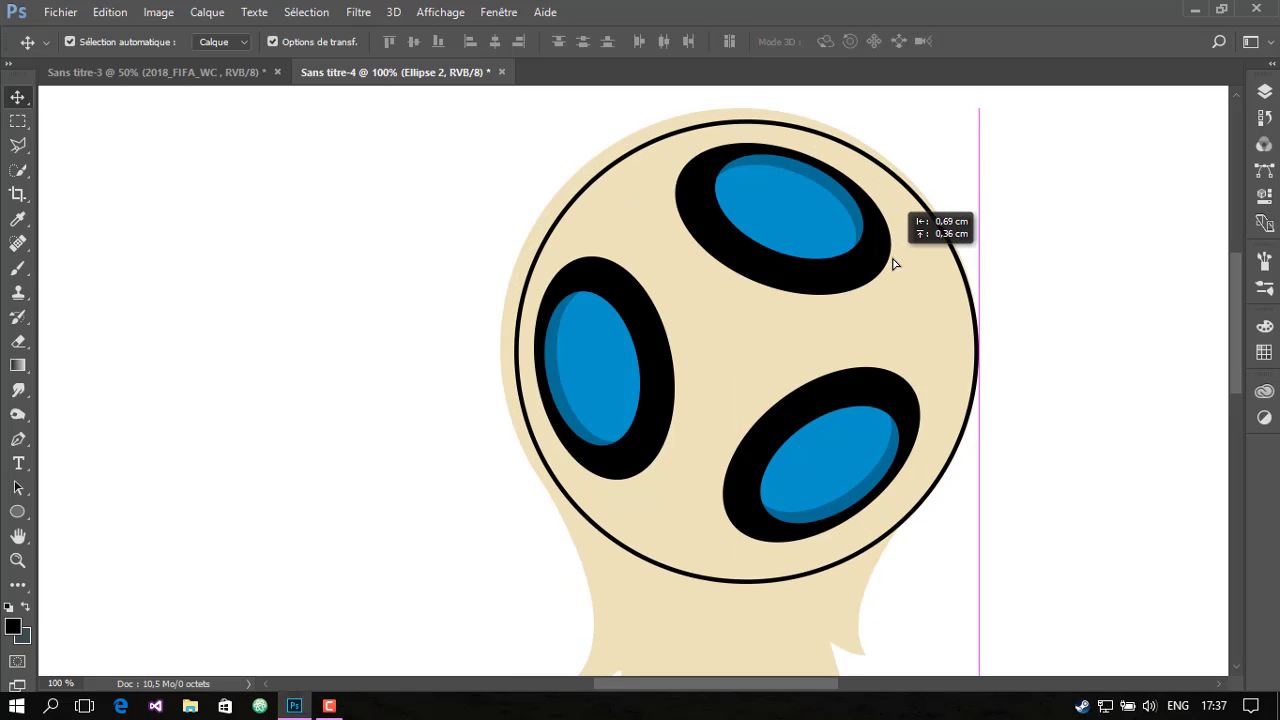
left_click_drag(500, 576, 503, 577)
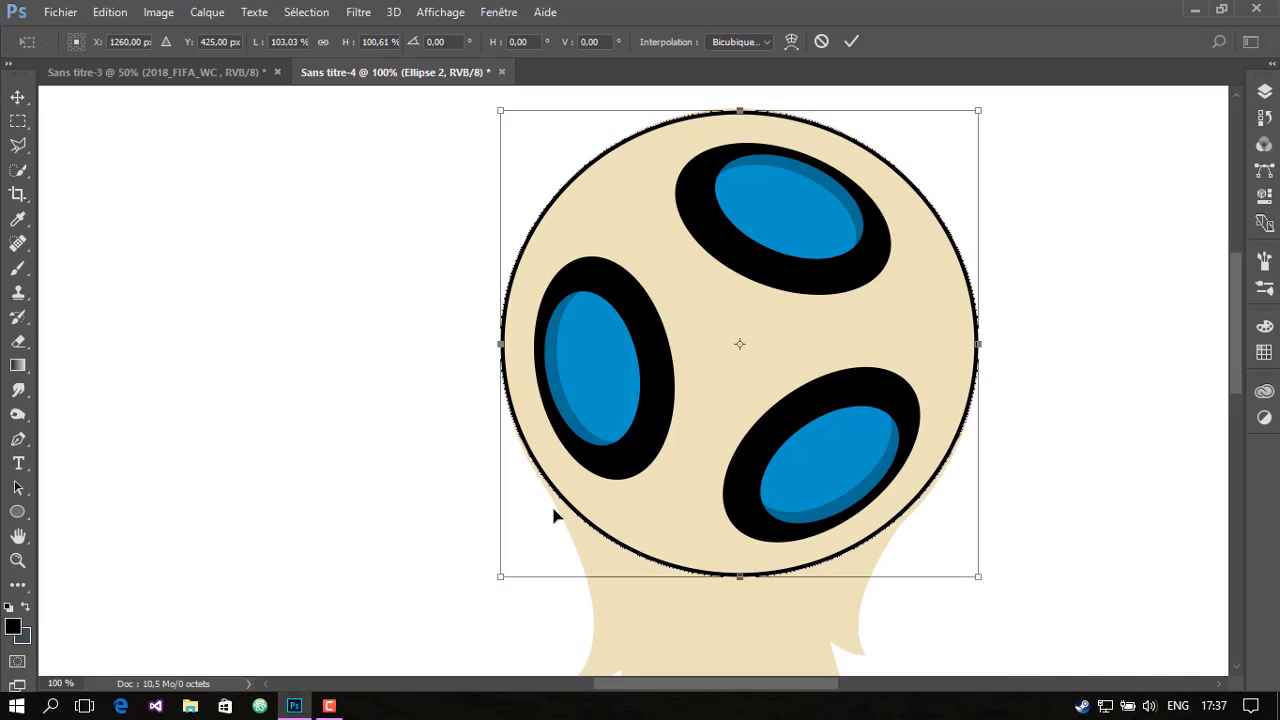
left_click_drag(500, 579, 531, 551)
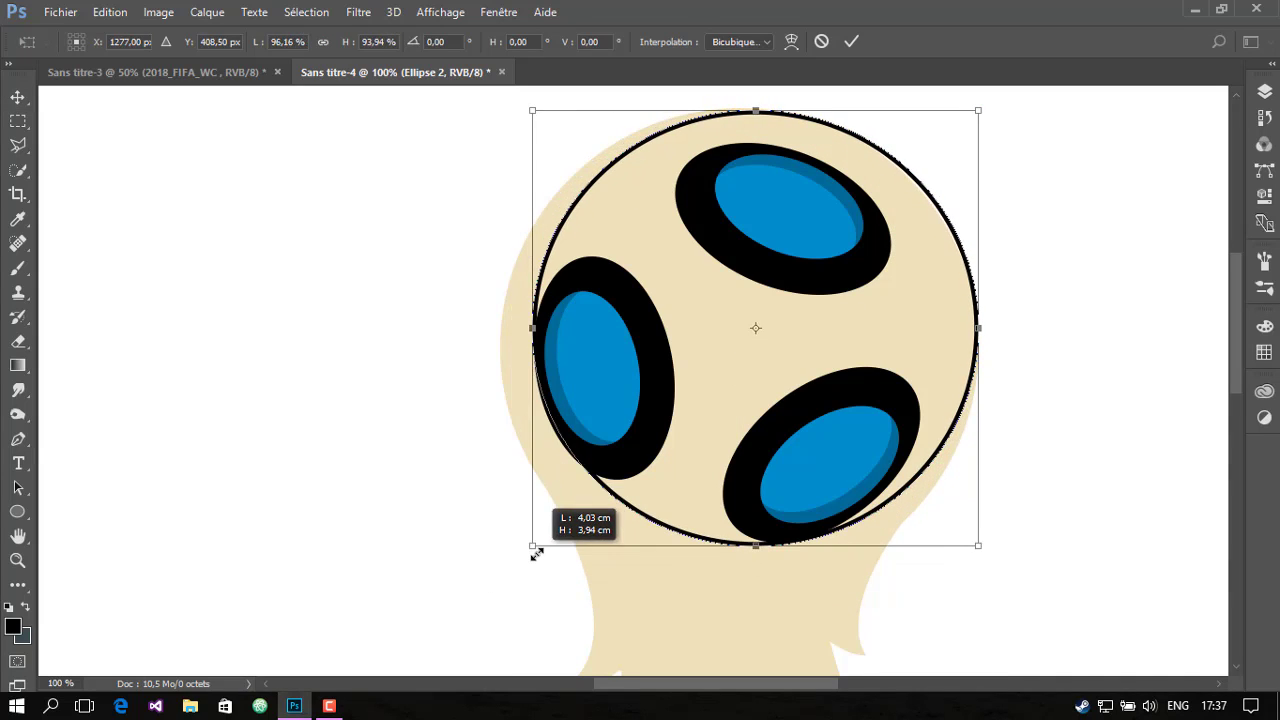
left_click_drag(751, 423, 749, 423)
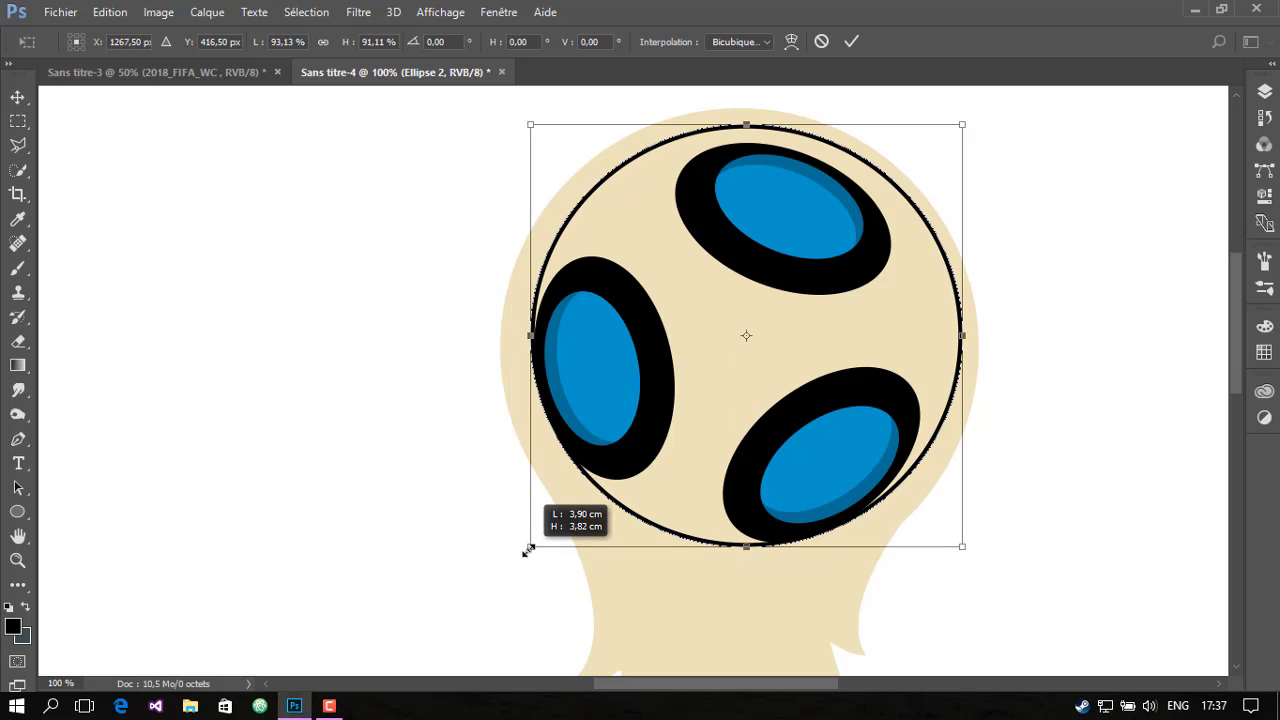
left_click_drag(511, 564, 525, 550)
left_click_drag(717, 343, 706, 346)
left_click_drag(530, 540, 529, 546)
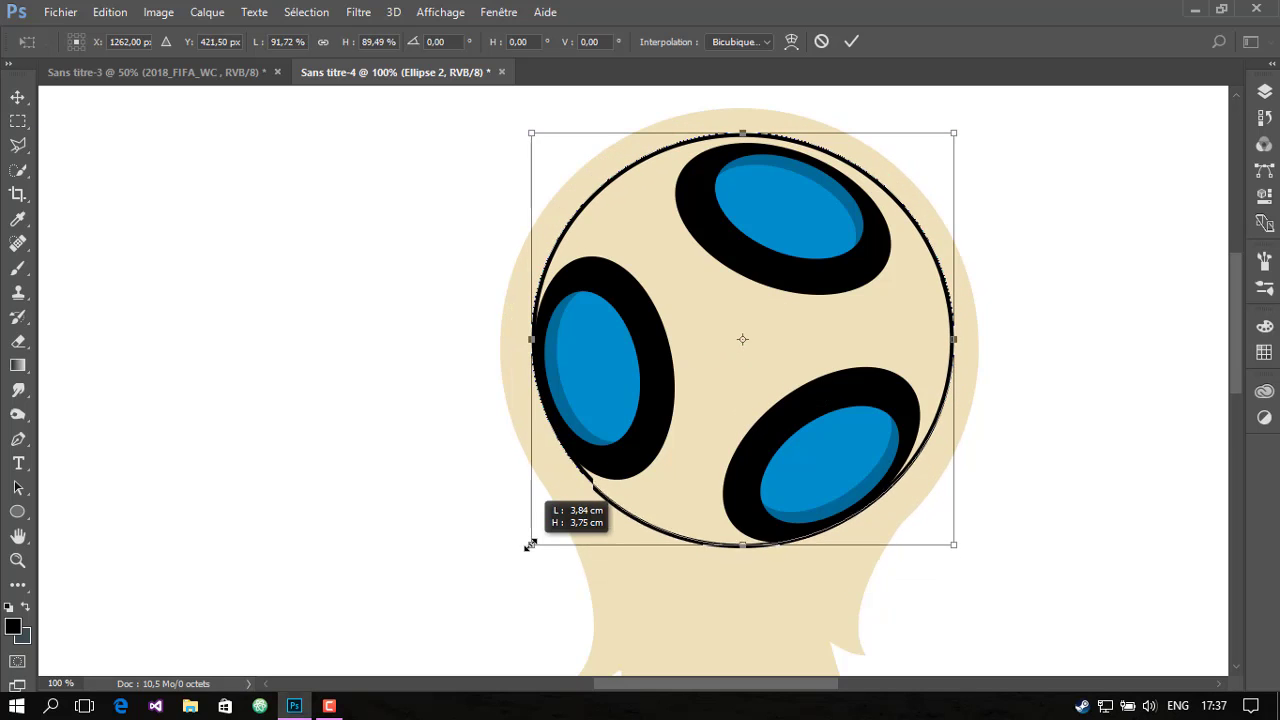
left_click_drag(703, 370, 697, 377)
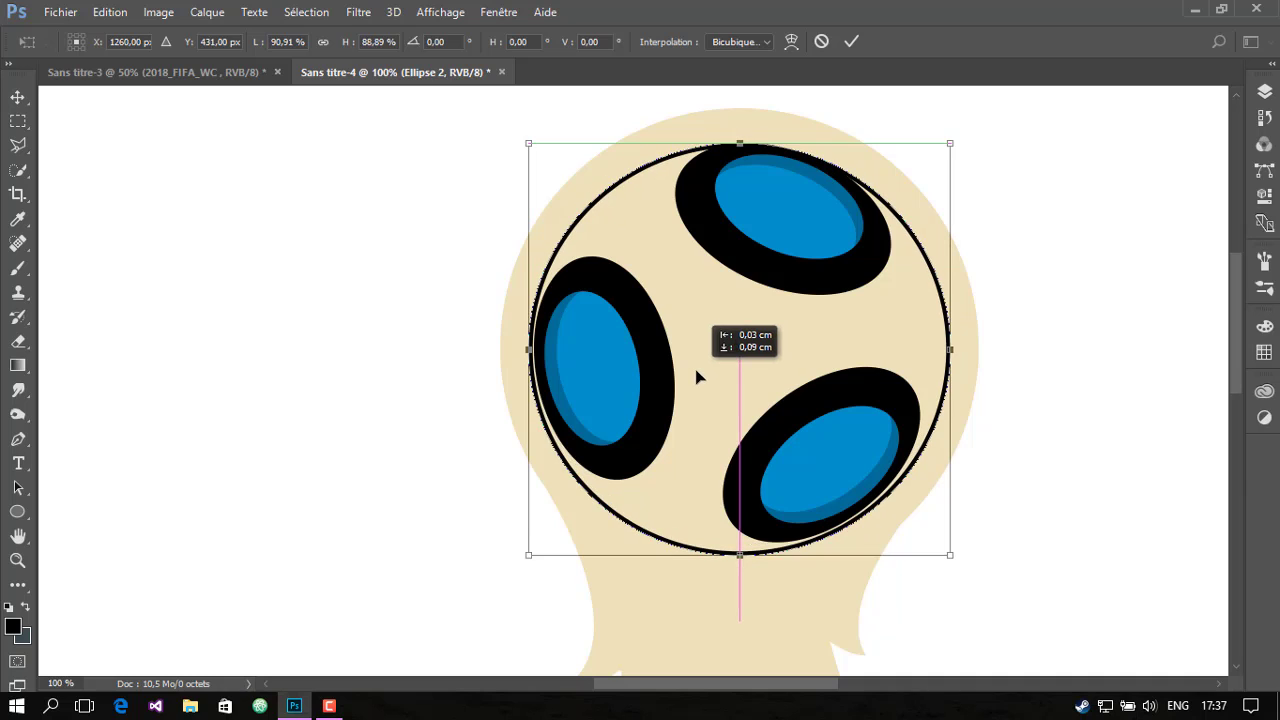
left_click_drag(528, 552, 531, 551)
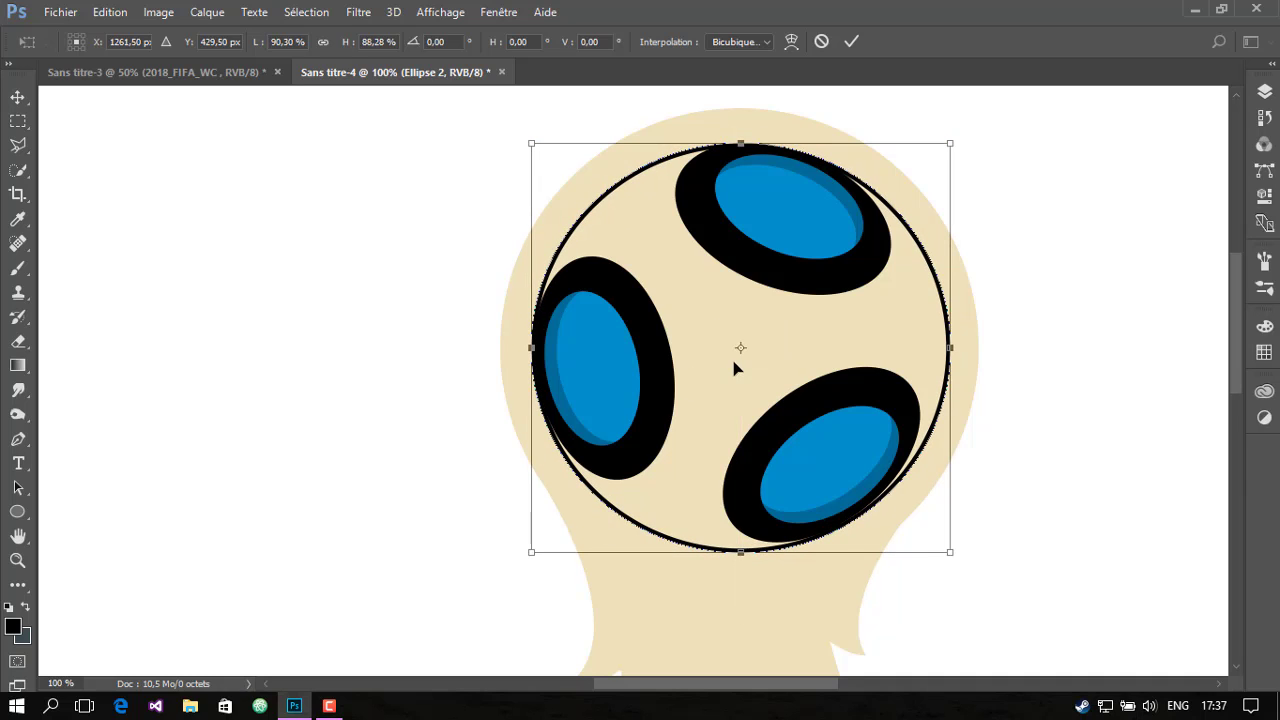
key("Return")
Nudge the circle up and left, then thin the Ellipse 2 stroke to 2 px
key("Up")
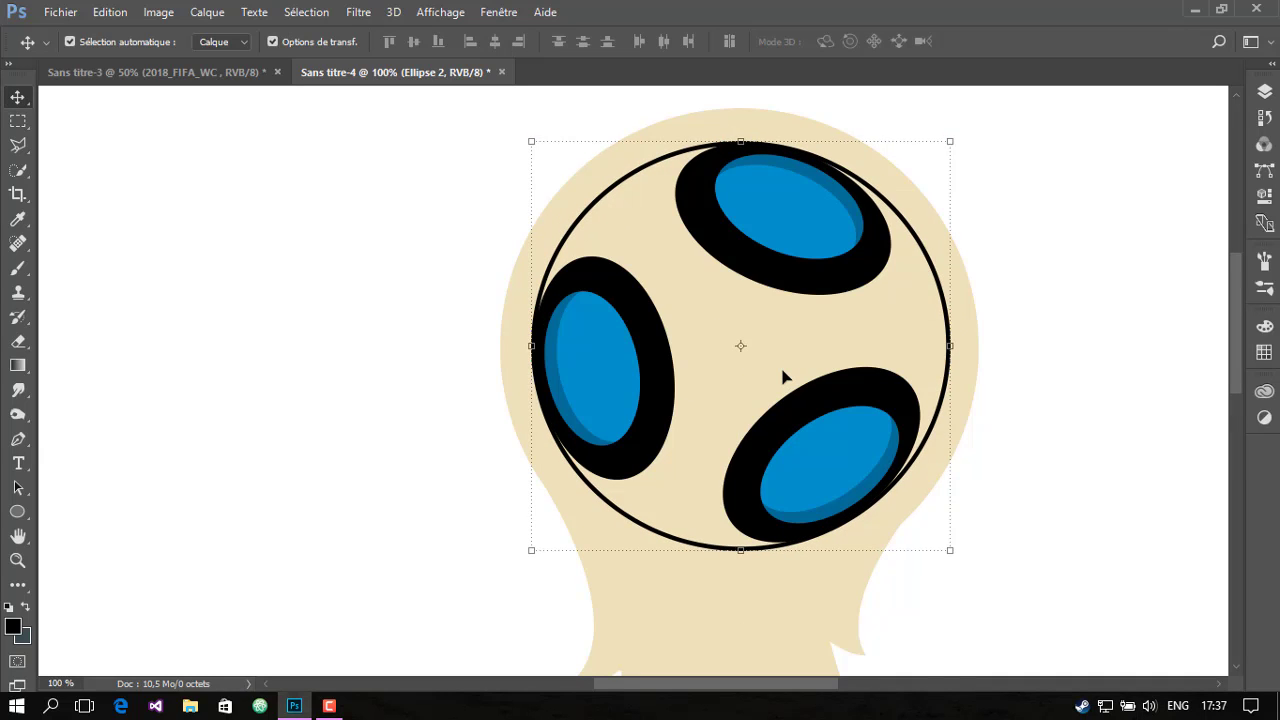
key("Left")
key("Up")
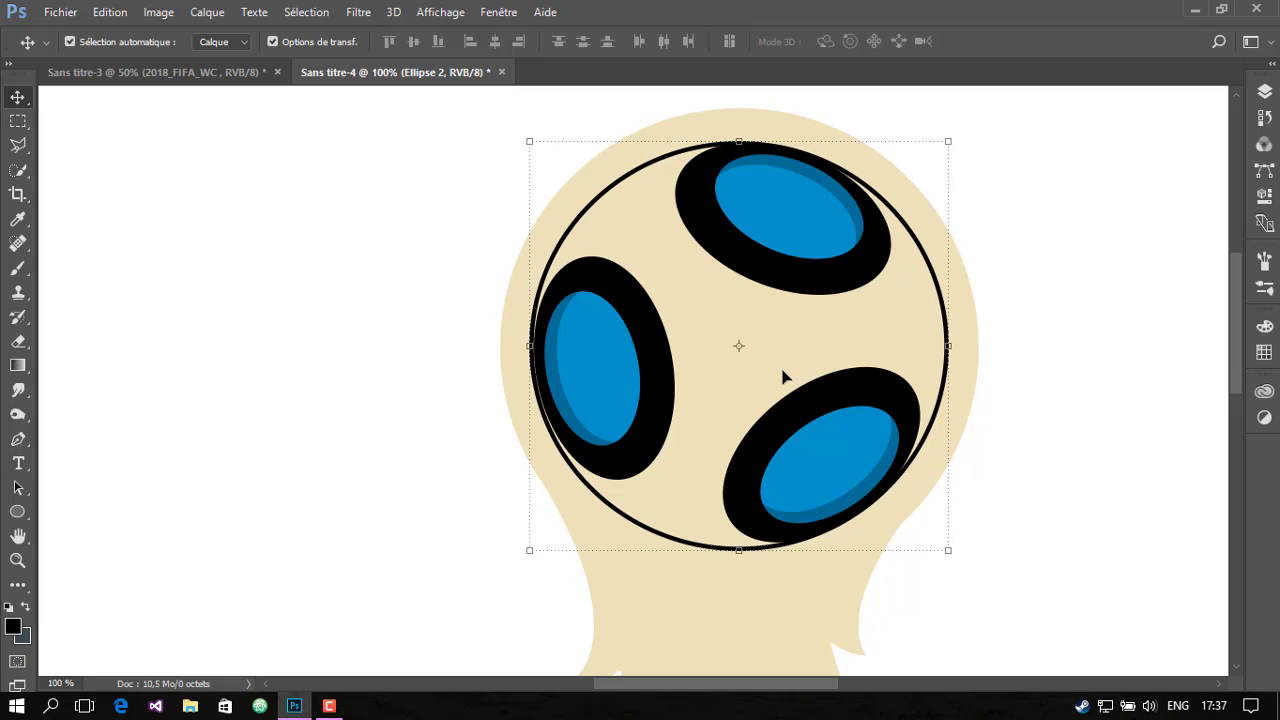
left_click(1126, 272)
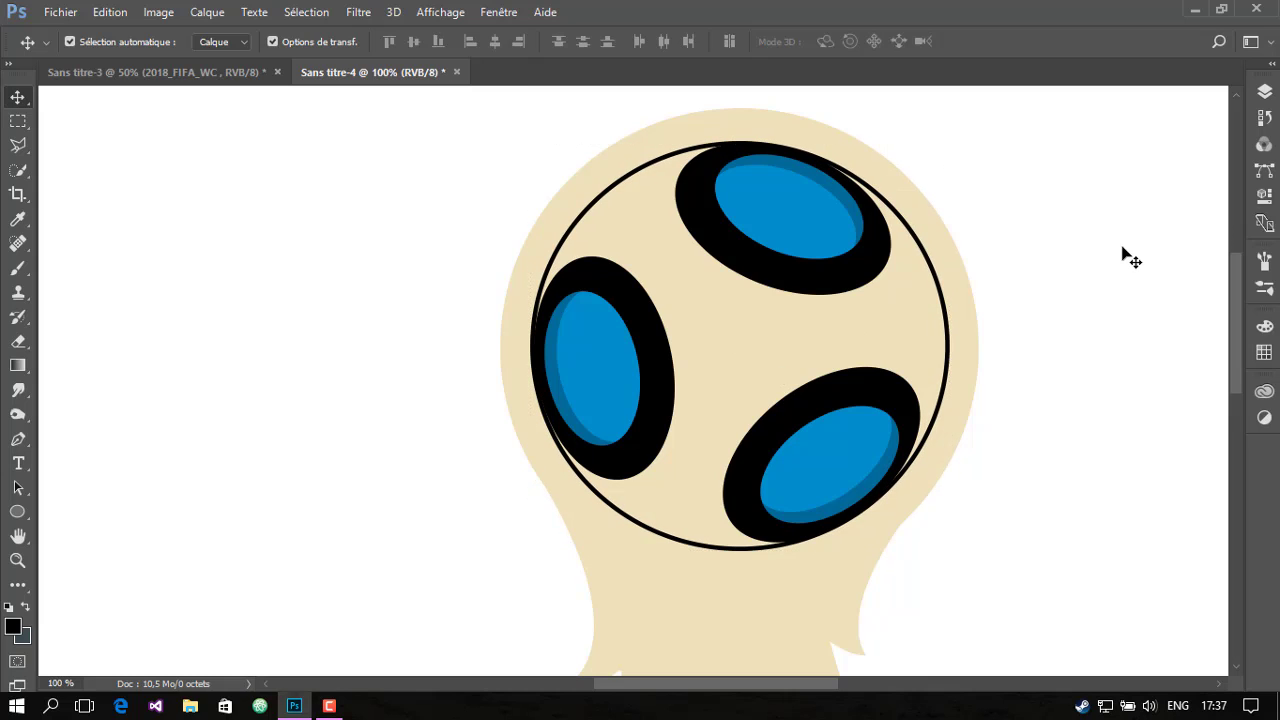
left_click(1264, 91)
left_click(1066, 199)
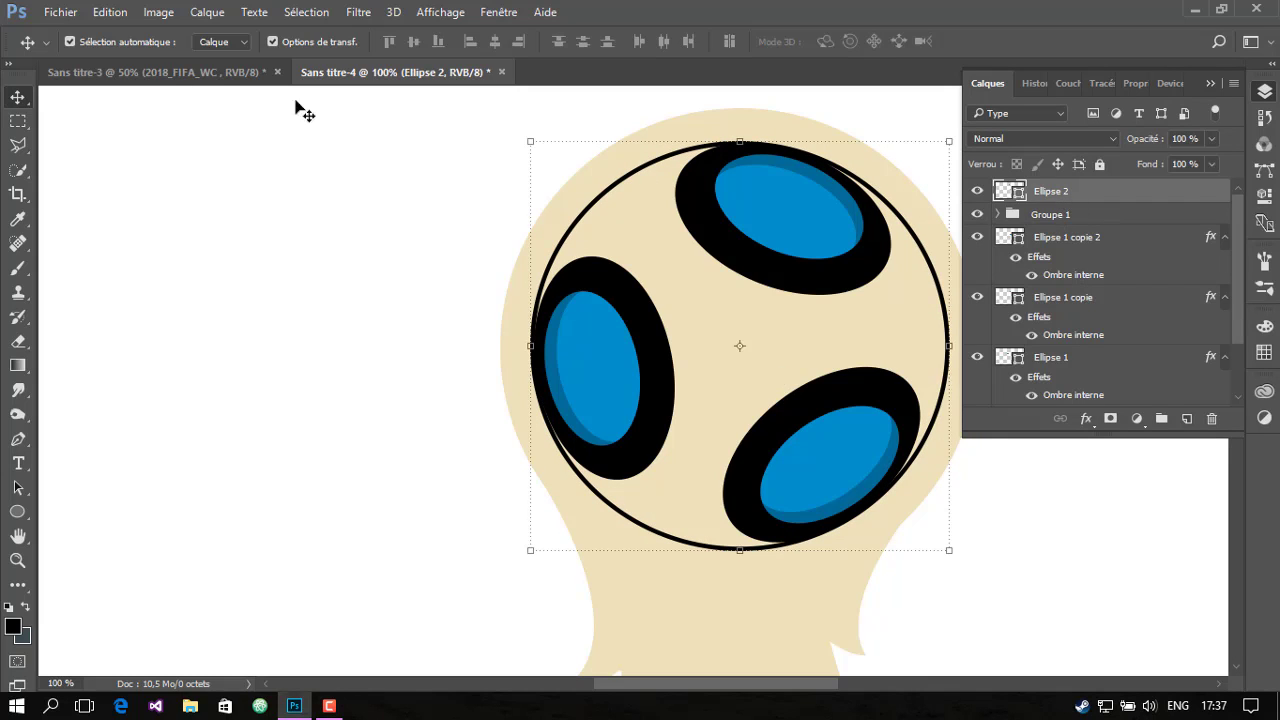
left_click(17, 511)
mouse_move(222, 42)
left_mouse_down()
mouse_move(210, 48)
mouse_move(465, 50)
left_mouse_up()
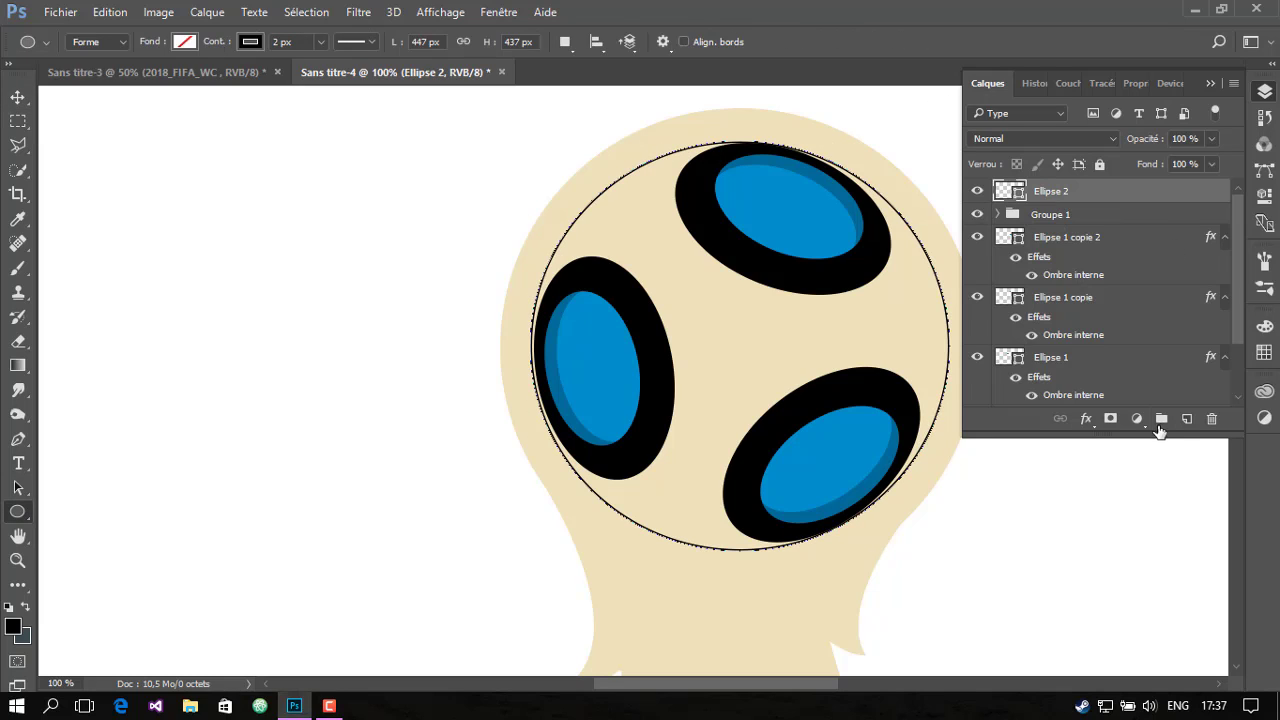
Draw a closed curved triangle with the Pen tool at the head's top-left
left_click(1186, 418)
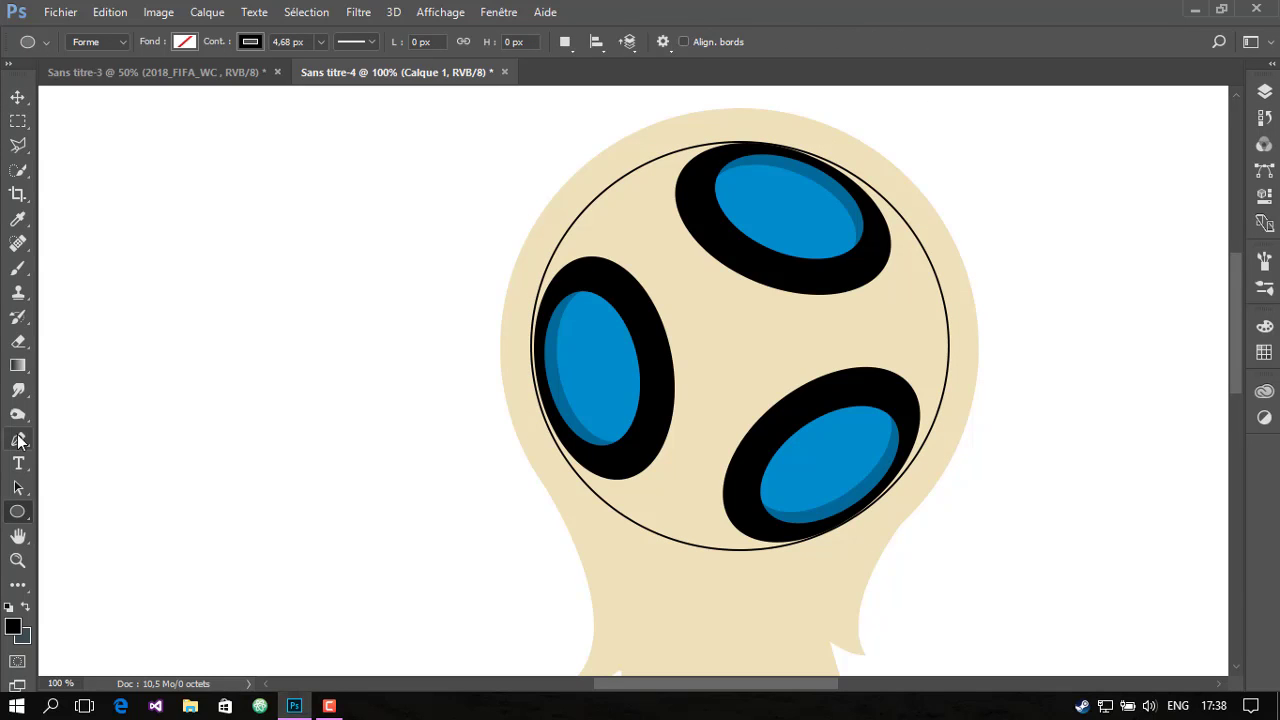
left_click(17, 439)
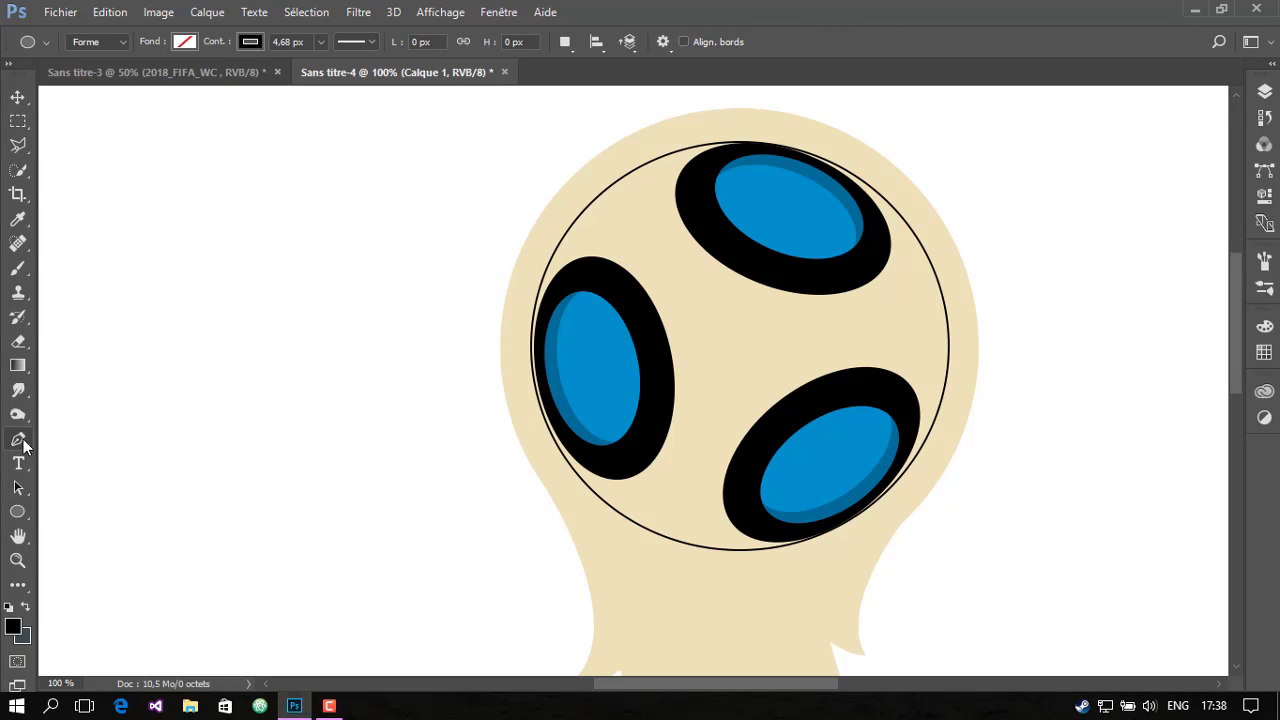
left_click(641, 167)
mouse_move(572, 224)
left_mouse_down()
mouse_move(566, 234)
mouse_move(680, 277)
left_mouse_up()
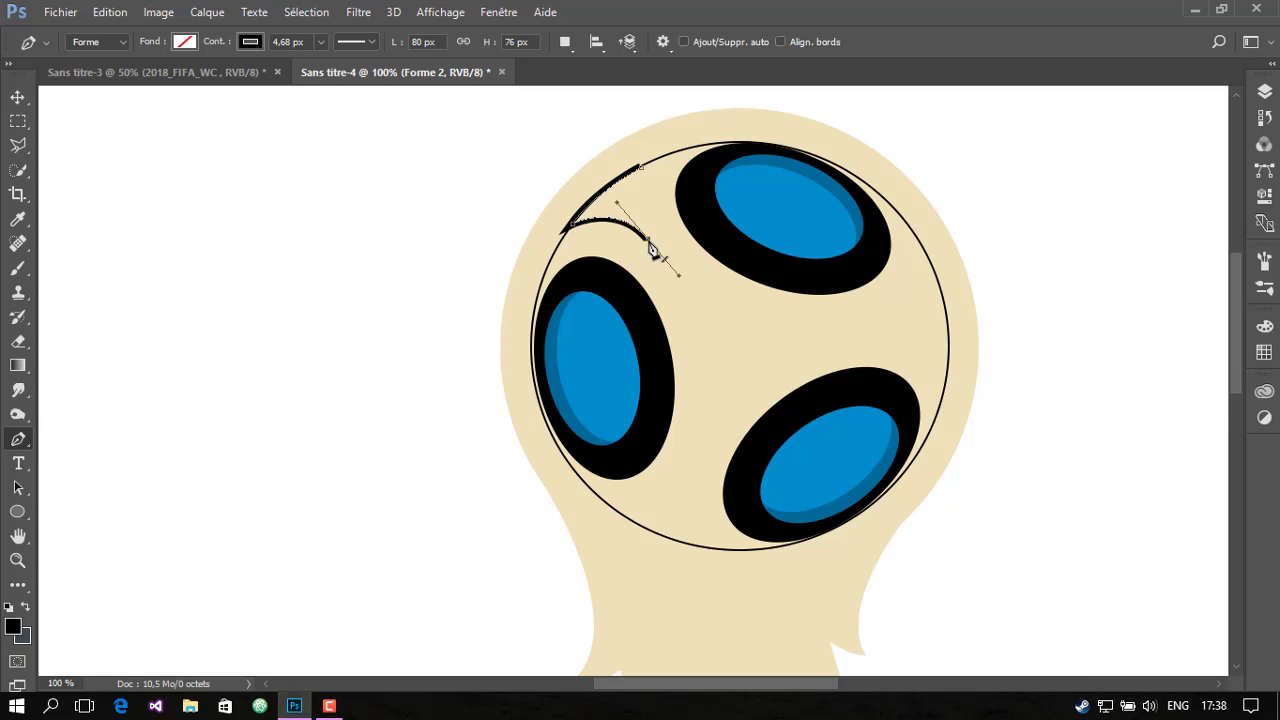
left_click(648, 242)
left_click_drag(642, 170, 665, 148)
Give the Forme 2 patch no stroke and a red d20a11 fill
left_click(184, 41)
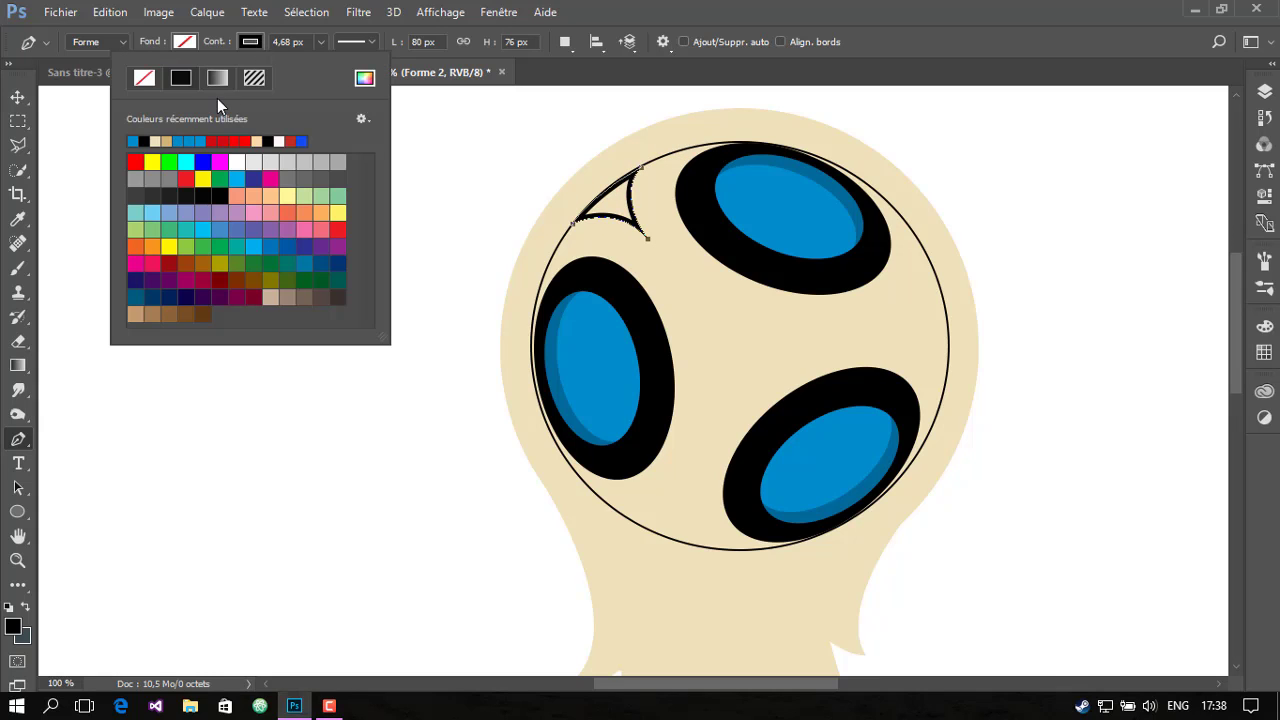
left_click(150, 84)
left_click(594, 351)
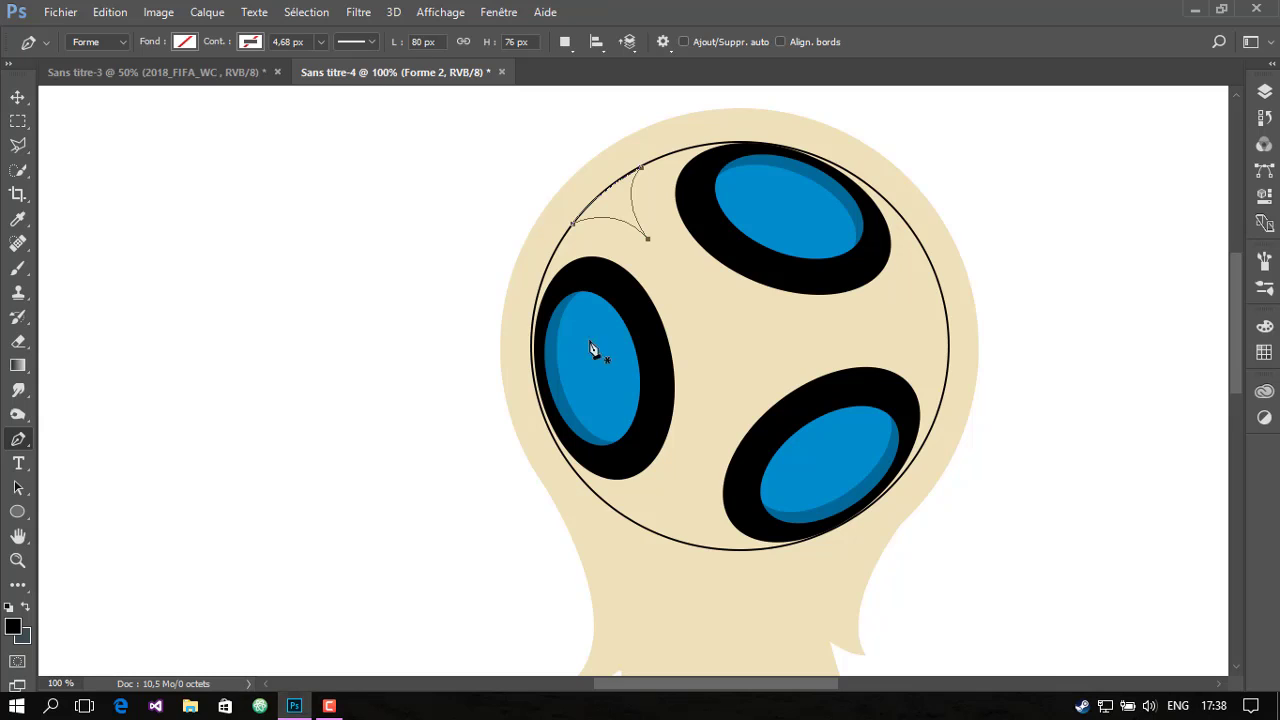
left_click_drag(645, 684, 565, 684)
left_click(185, 42)
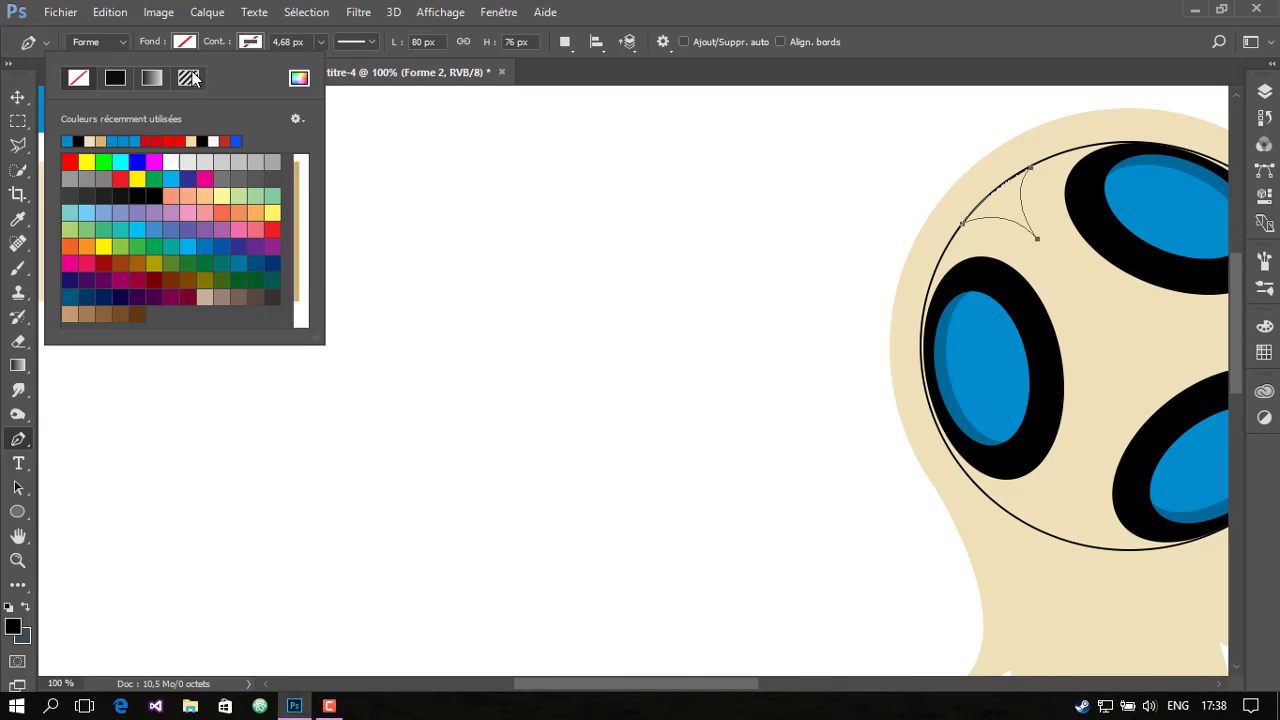
left_click(299, 77)
left_click(276, 392)
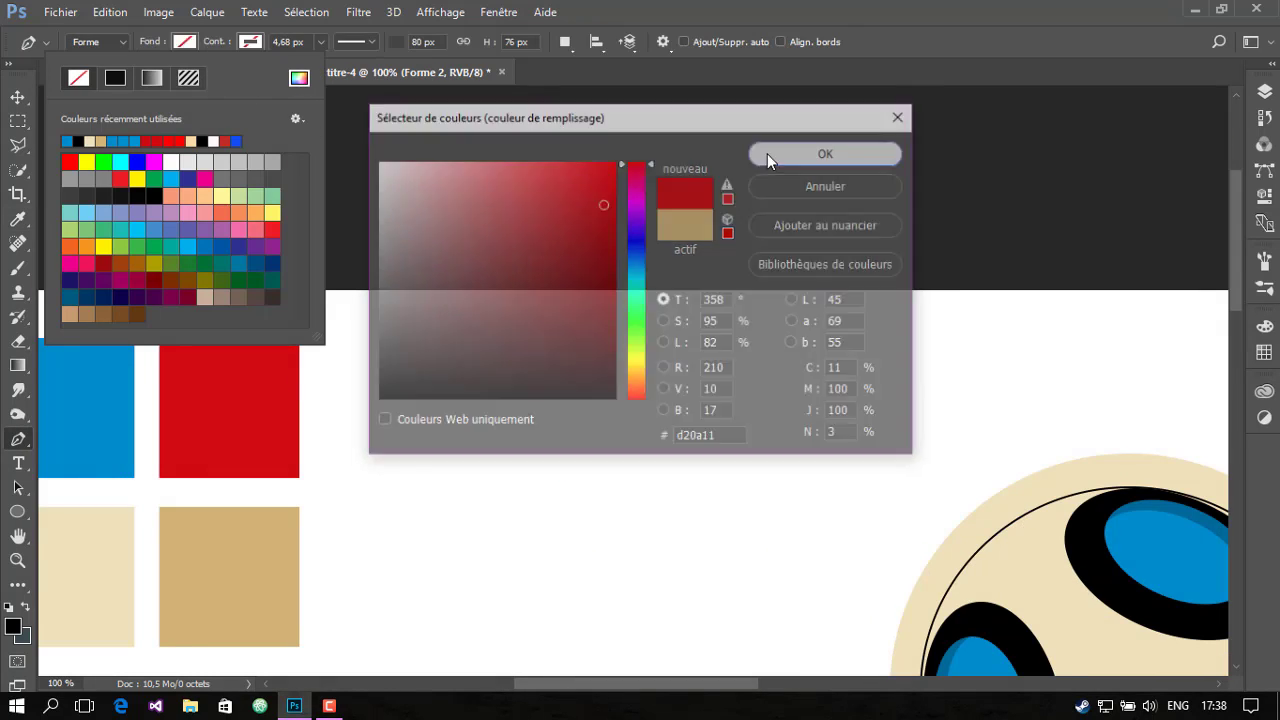
left_click(767, 153)
left_click_drag(558, 688, 660, 688)
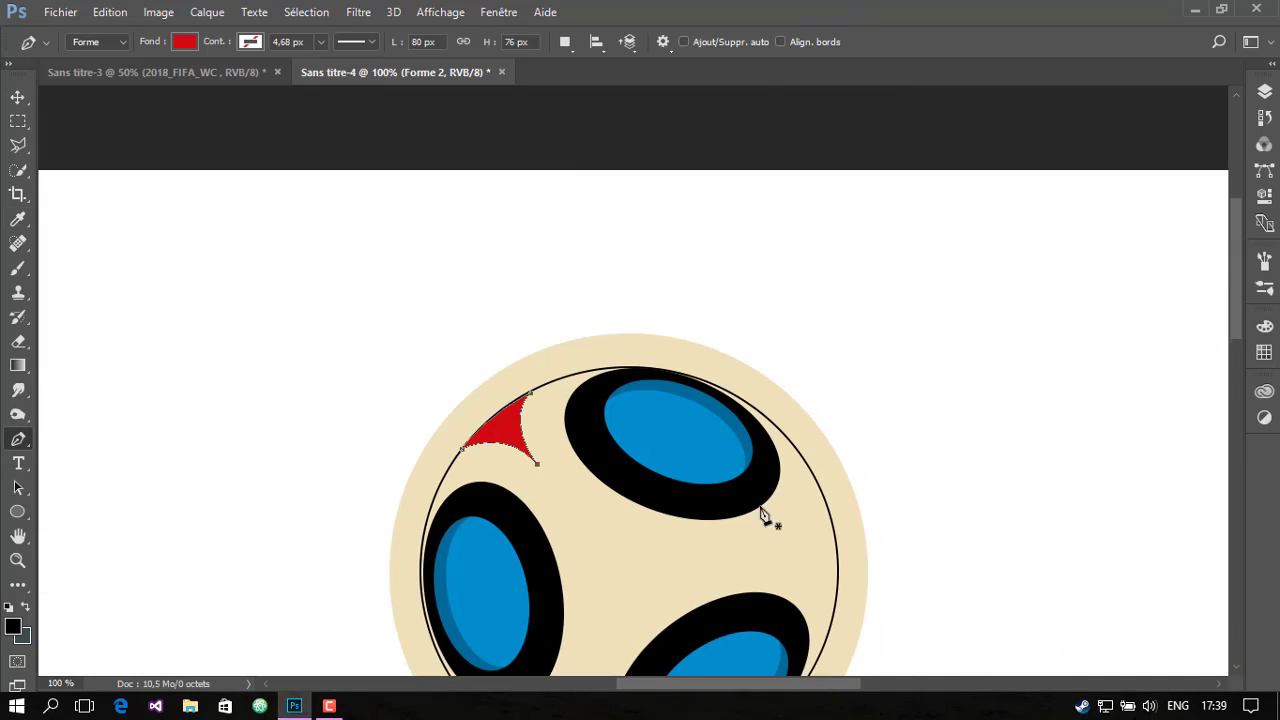
scroll(766, 514, "down", 5)
left_click(1265, 92)
Draw a closed curved patch on the circle's right edge beside the upper eye
left_click(1186, 418)
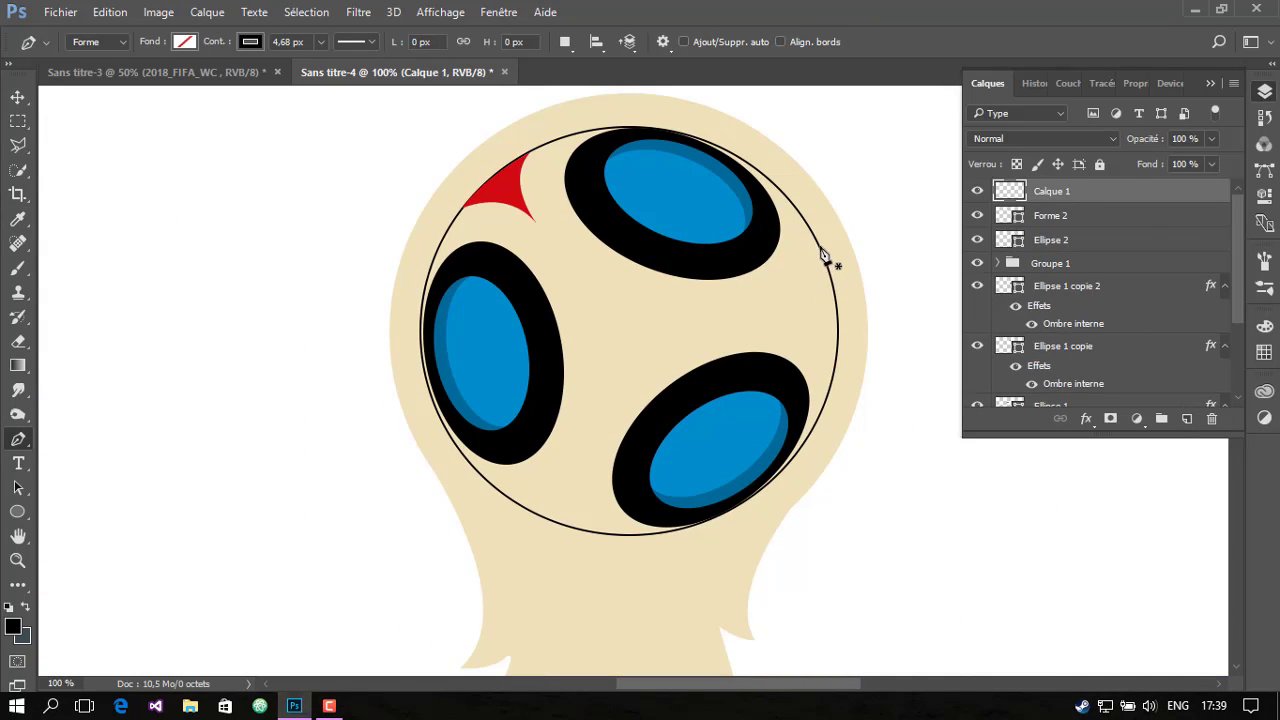
left_click(819, 247)
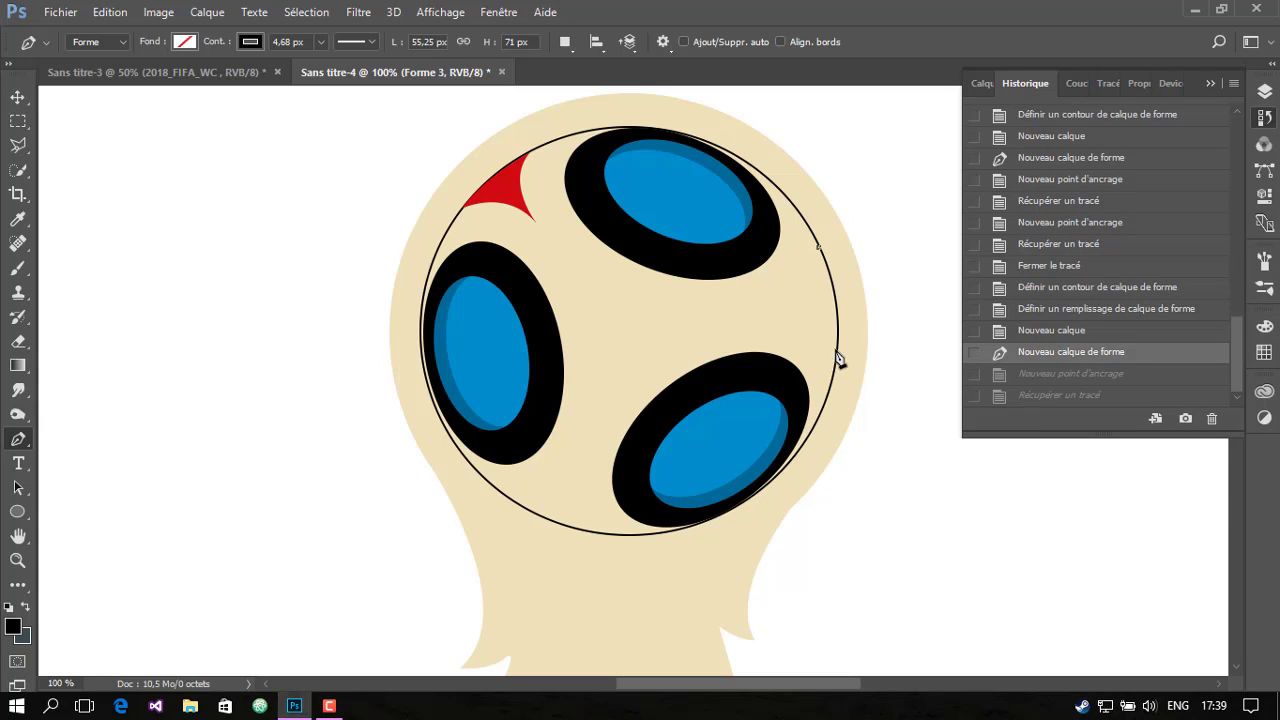
key("ctrl+shift+z")
key("ctrl+z")
left_click_drag(837, 348, 826, 394)
left_click(837, 348, "alt")
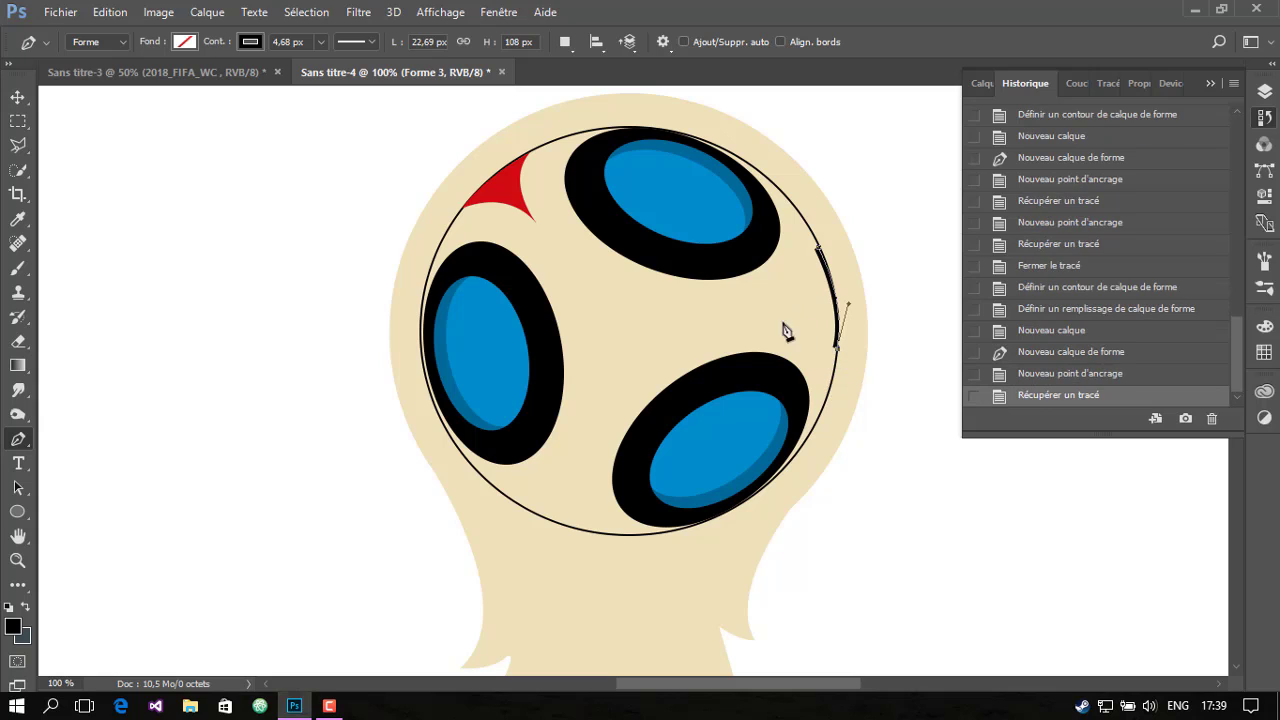
left_click_drag(765, 313, 709, 322)
left_click(765, 313, "alt")
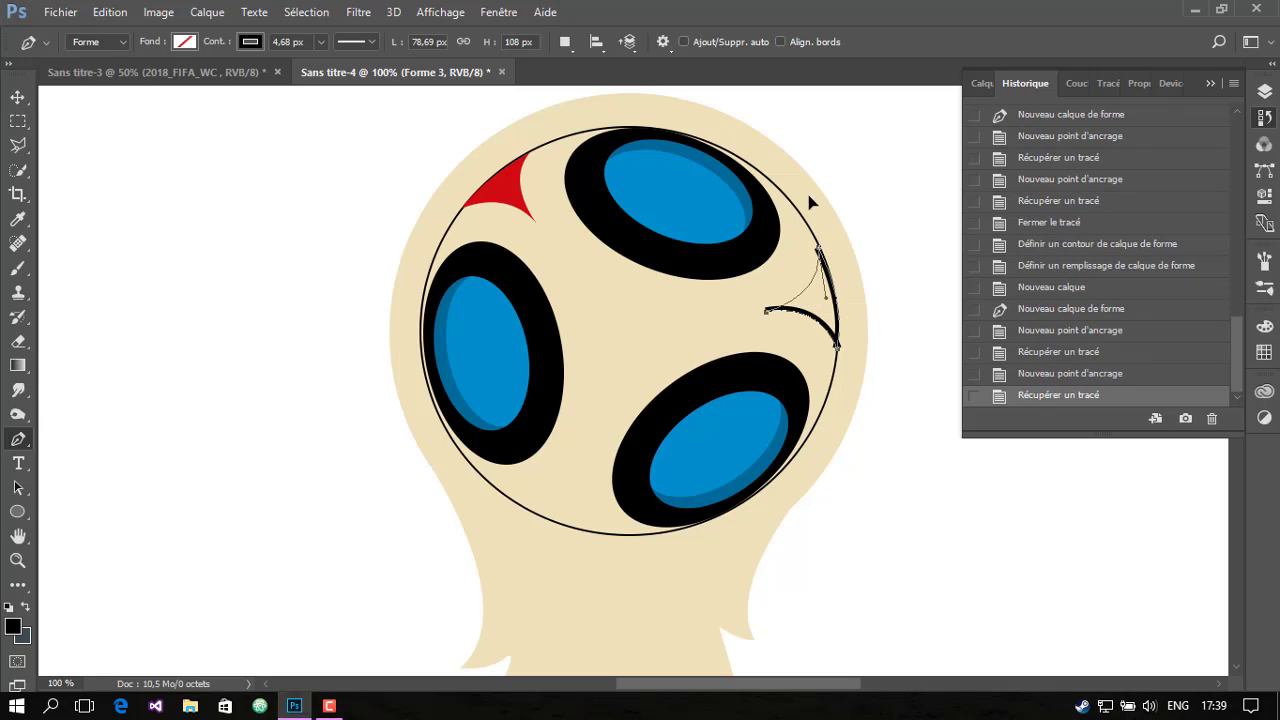
left_click(818, 249)
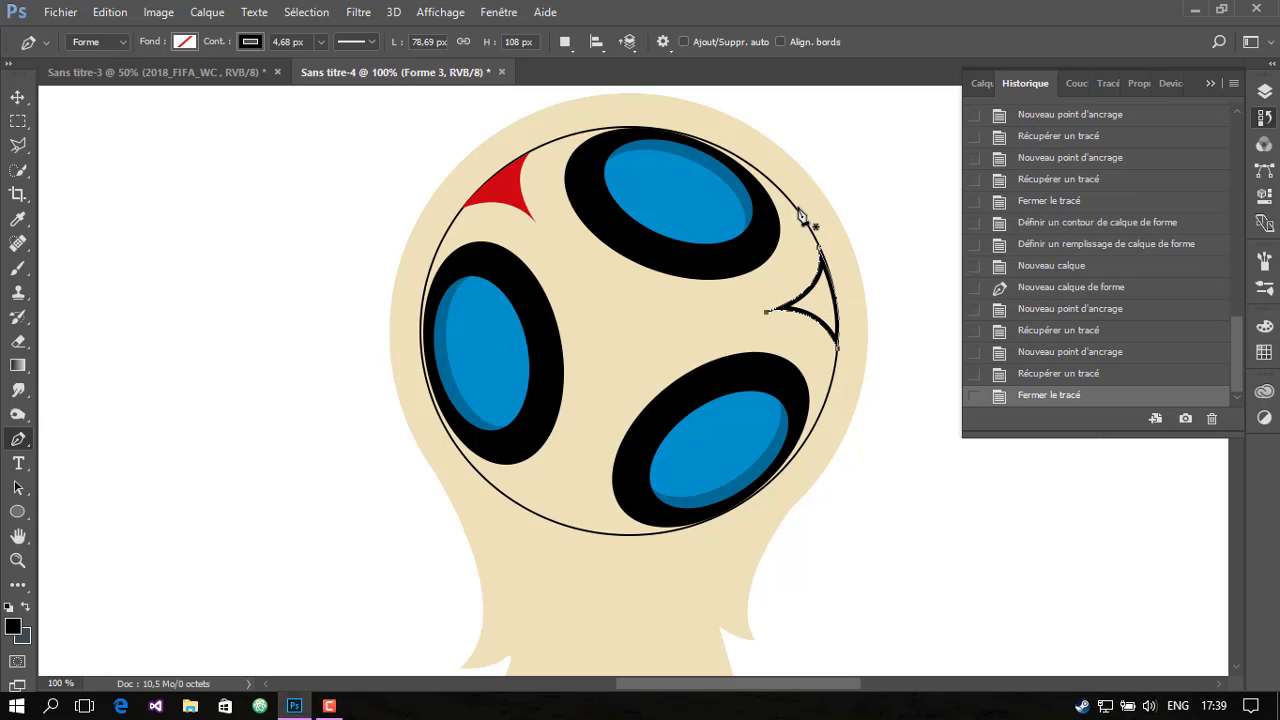
Give the Forme 3 patch no stroke and a red fill, and add an empty layer
left_click(985, 85)
left_click(250, 41)
left_click(155, 78)
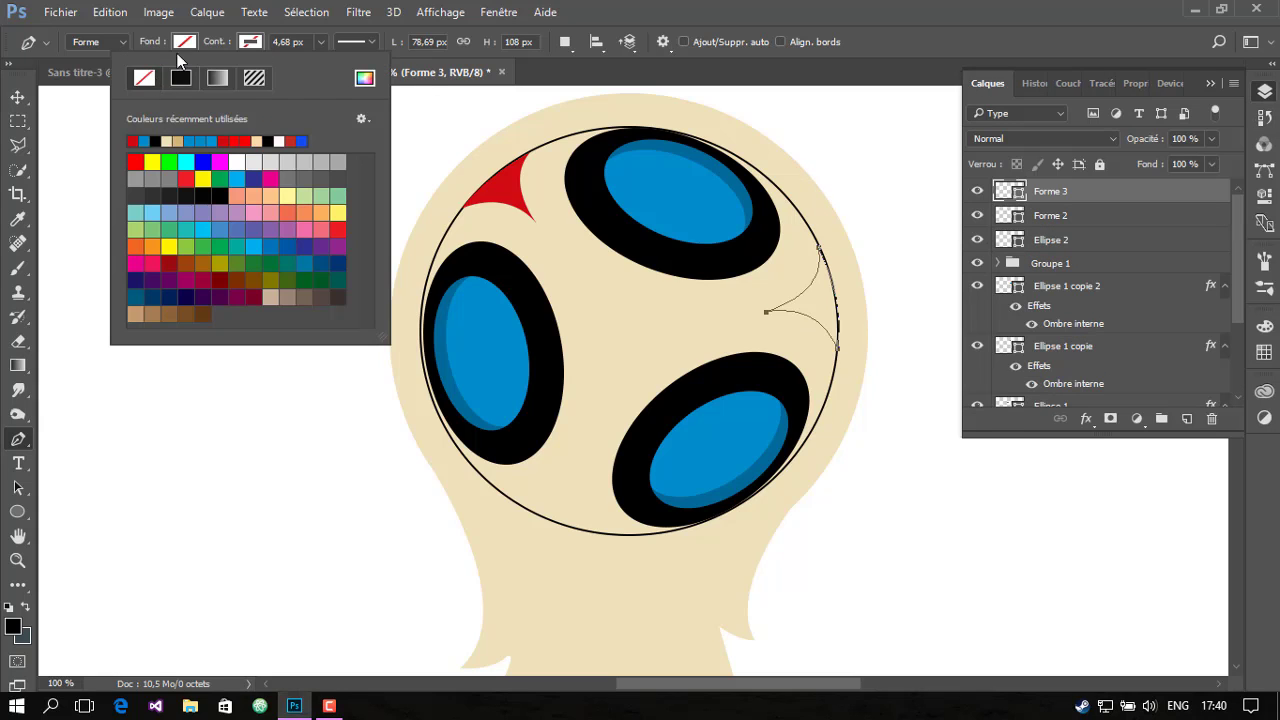
left_click(182, 42)
left_click(71, 162)
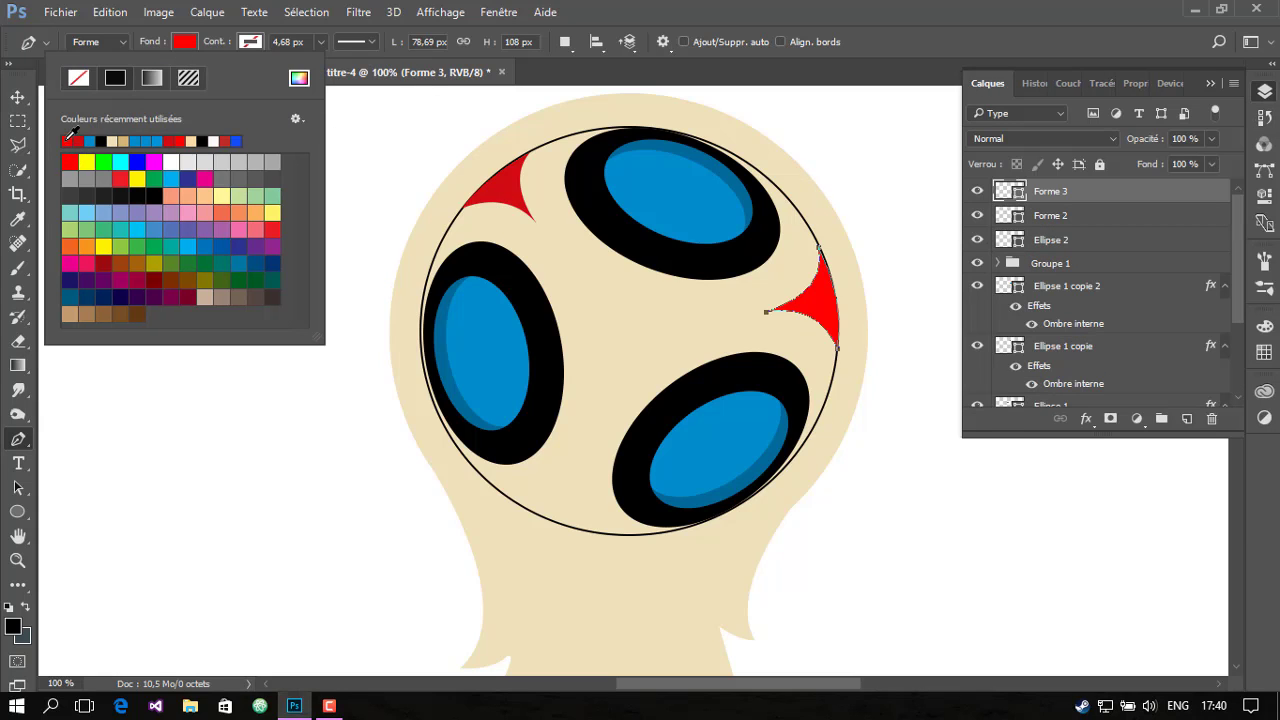
left_click(776, 6)
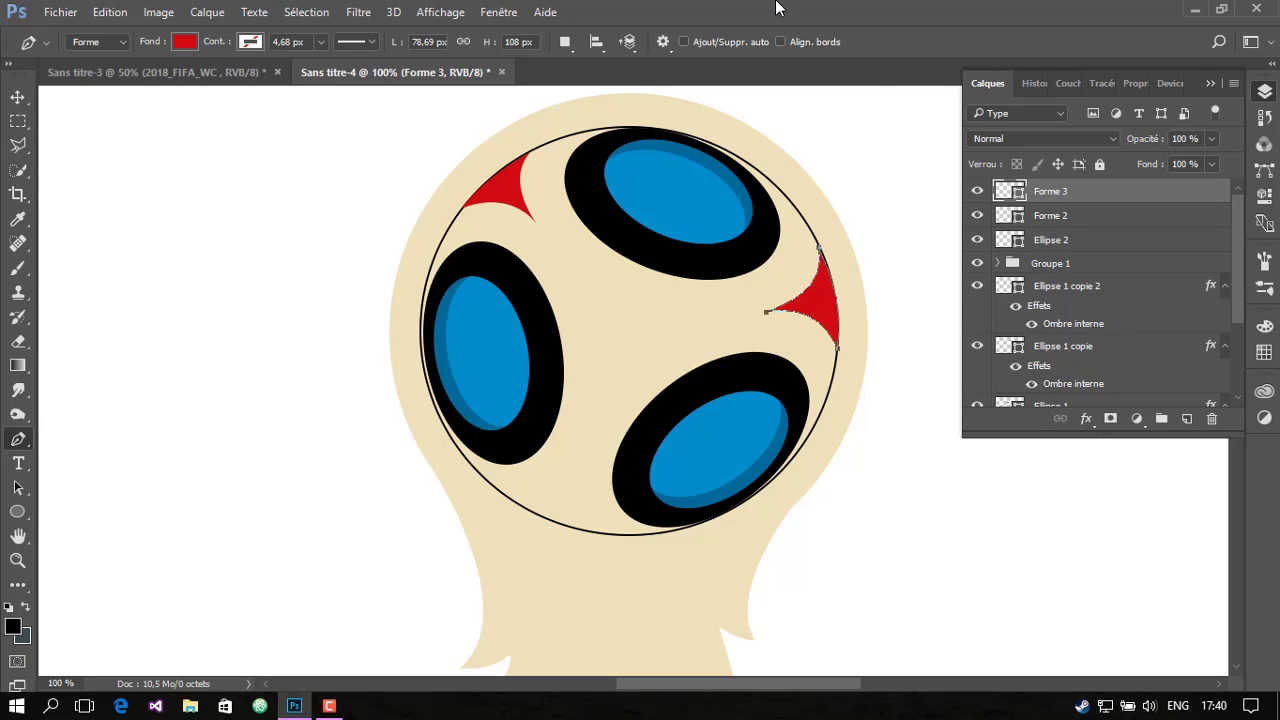
scroll(880, 122, "down", 2)
scroll(870, 118, "down", 2)
scroll(850, 125, "up", 2)
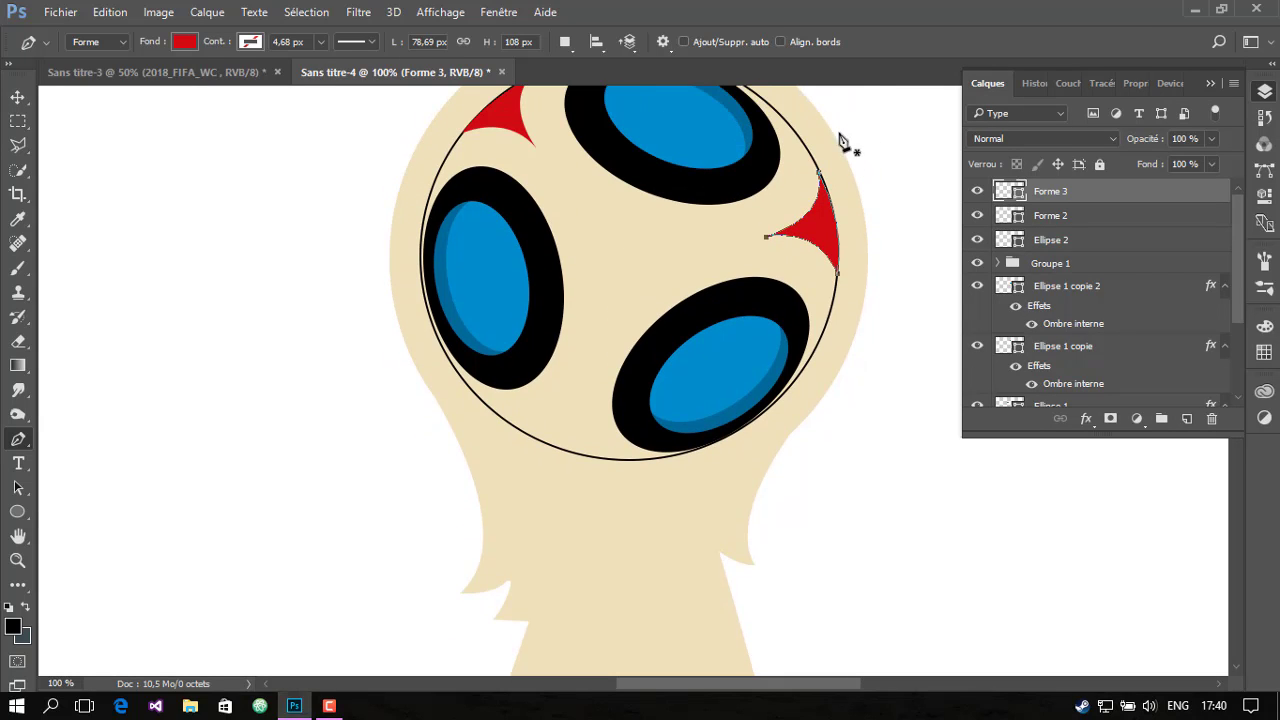
left_click(1187, 418)
scroll(651, 286, "up", 2)
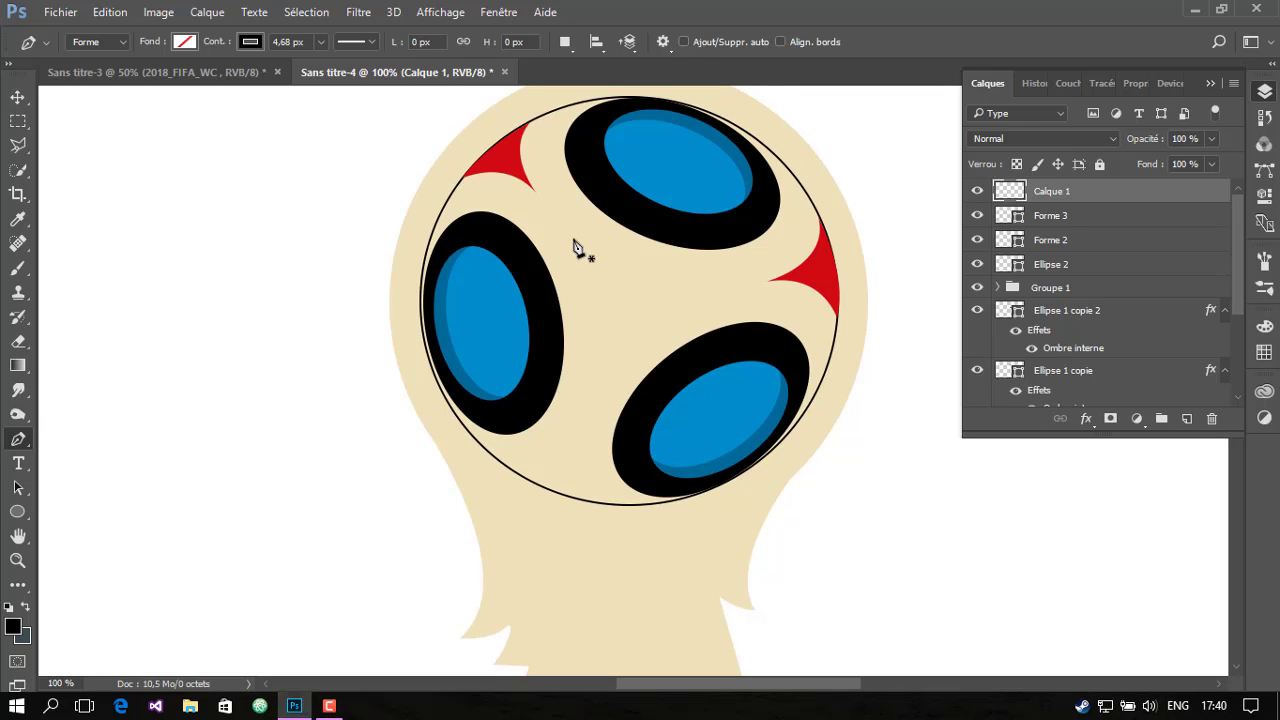
Set red fill with no stroke and start a curved triangle above the left eye
left_click(184, 41)
left_click(116, 78)
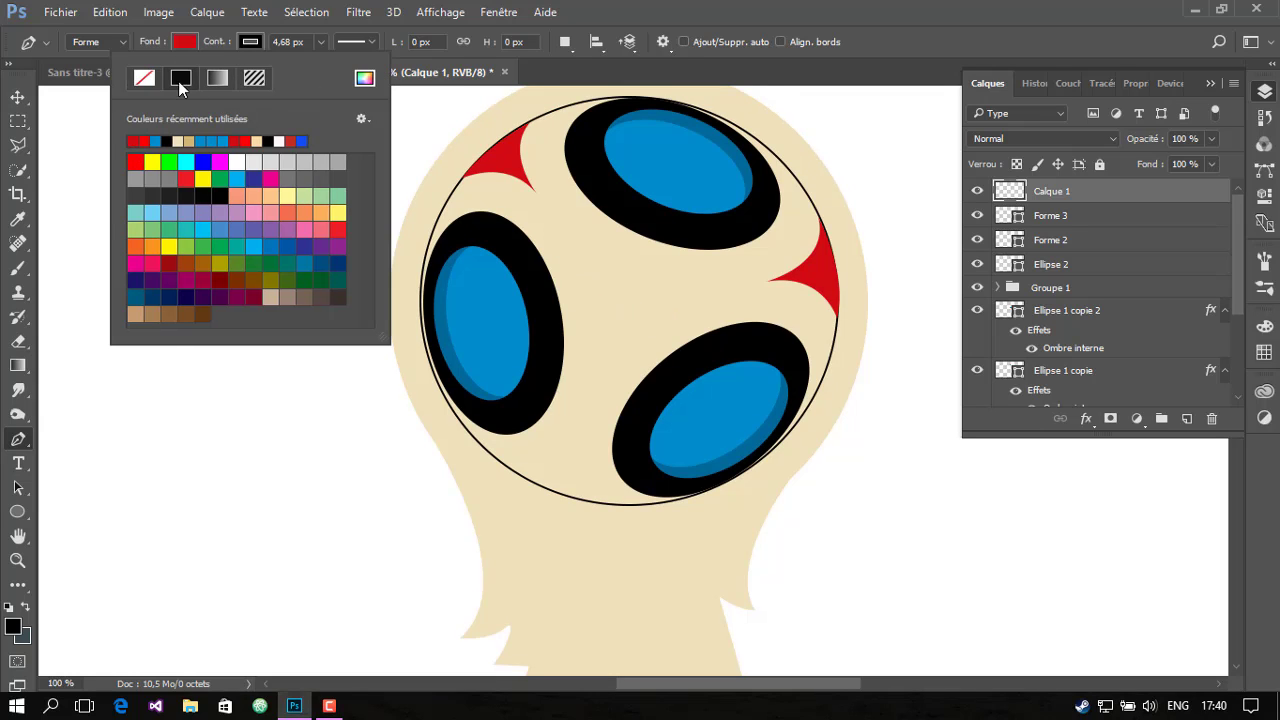
left_click(141, 79)
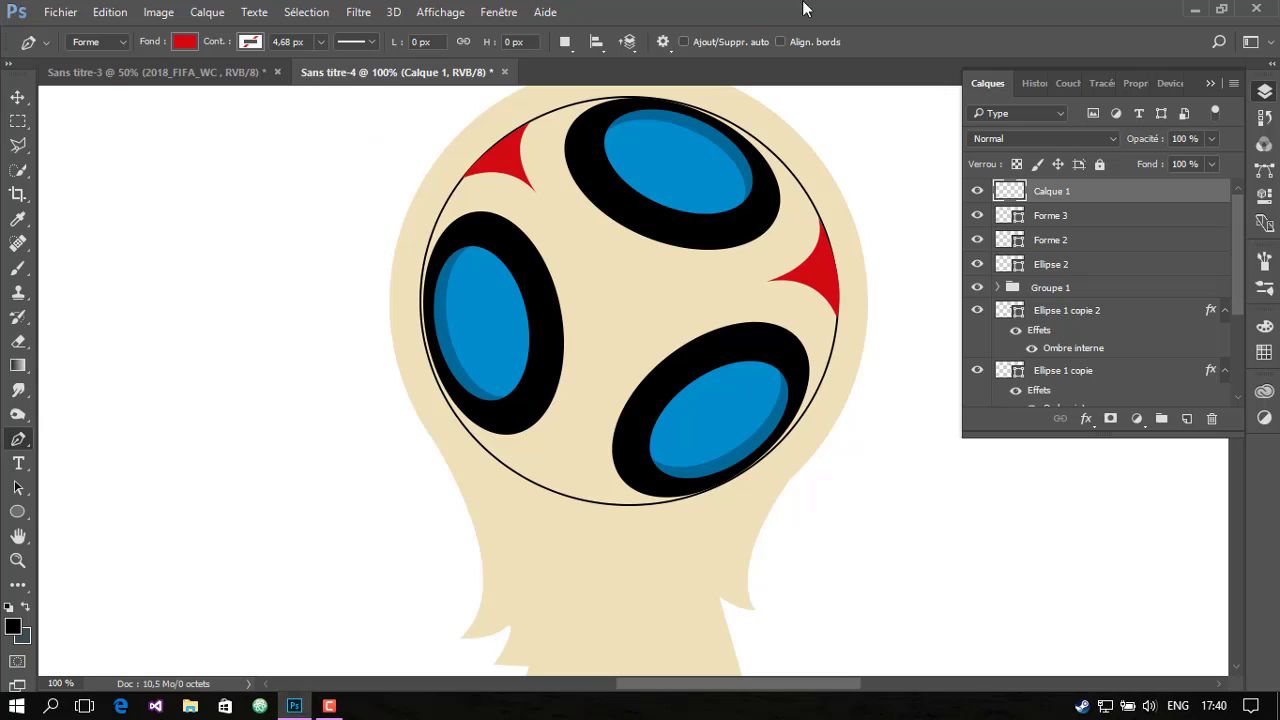
left_click(570, 239)
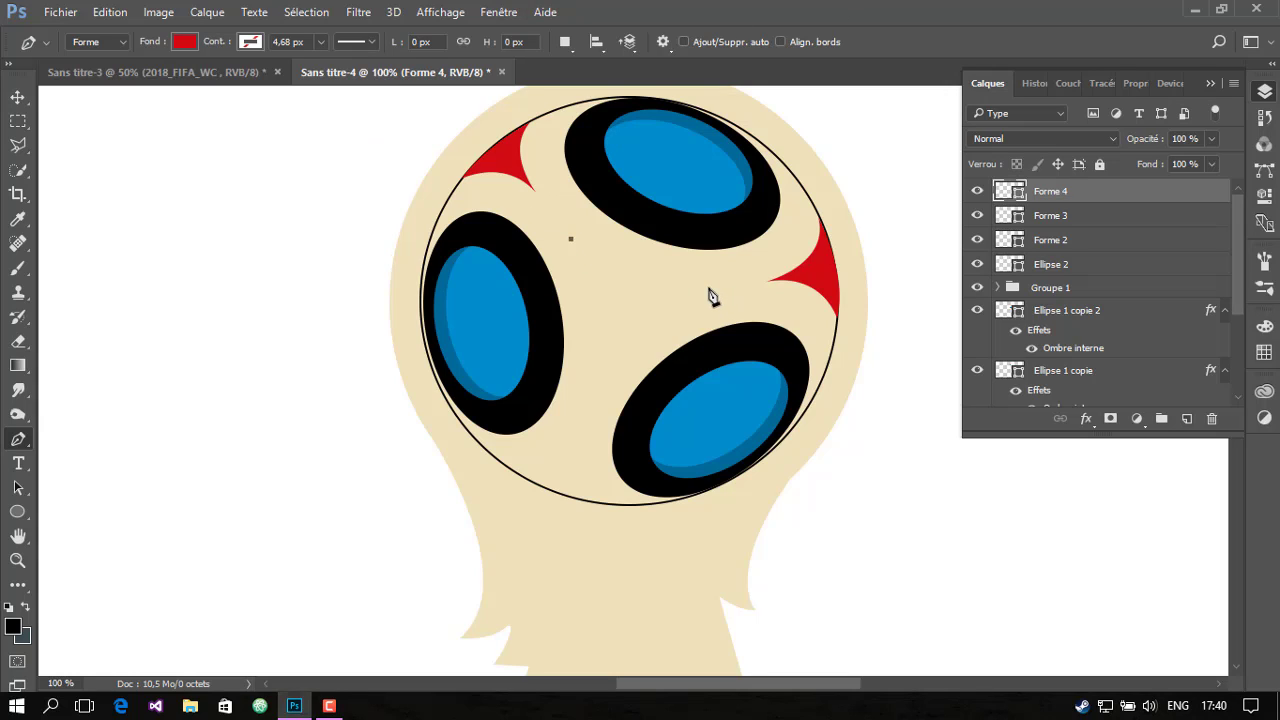
left_click_drag(706, 288, 770, 274)
left_click(706, 288, "alt")
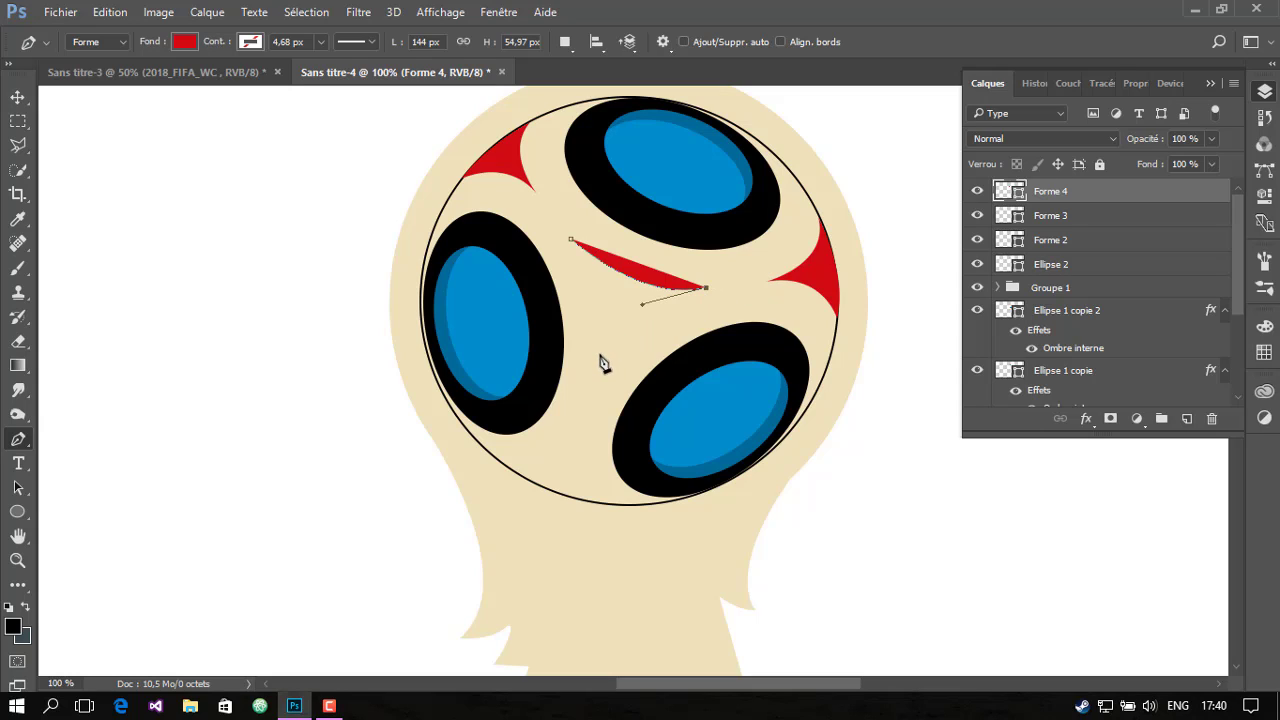
Add the third point toward the bottom eye and close the Forme 4 triangle
left_click_drag(600, 354, 579, 420)
key("ctrl+z")
left_click_drag(607, 354, 579, 402)
left_click(607, 353, "alt")
left_click(571, 241)
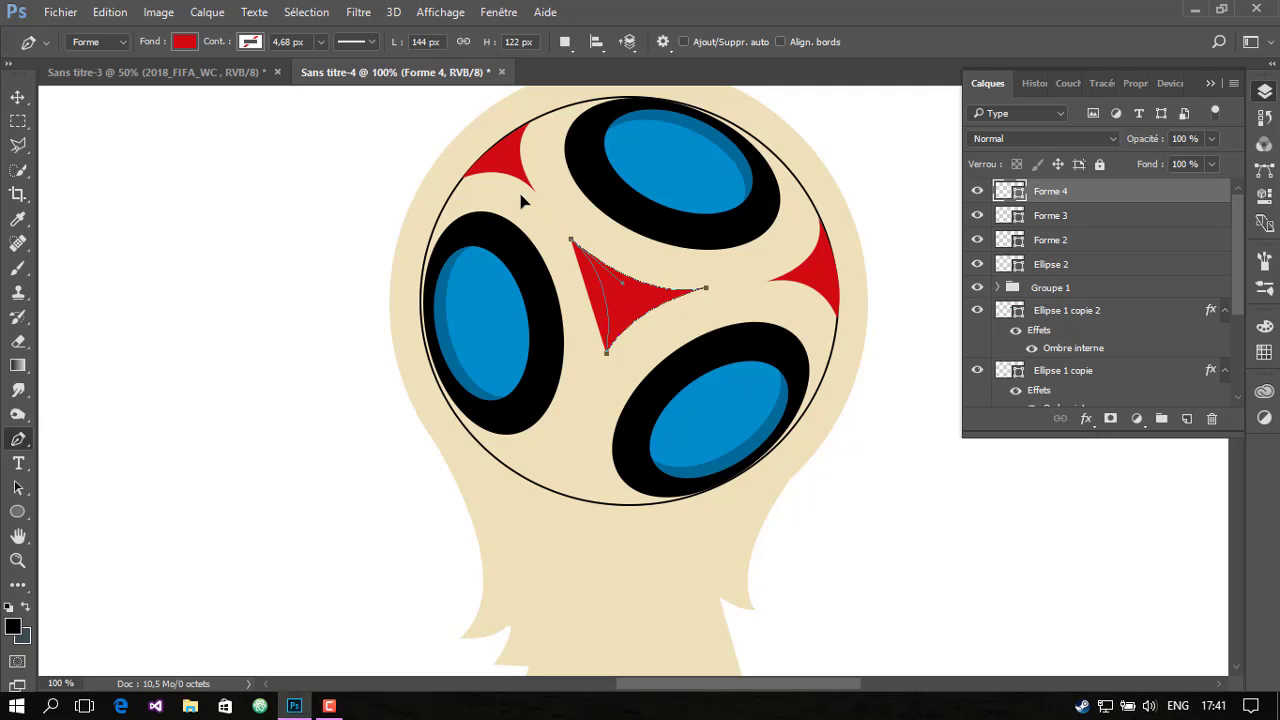
scroll(805, 185, "down", 1)
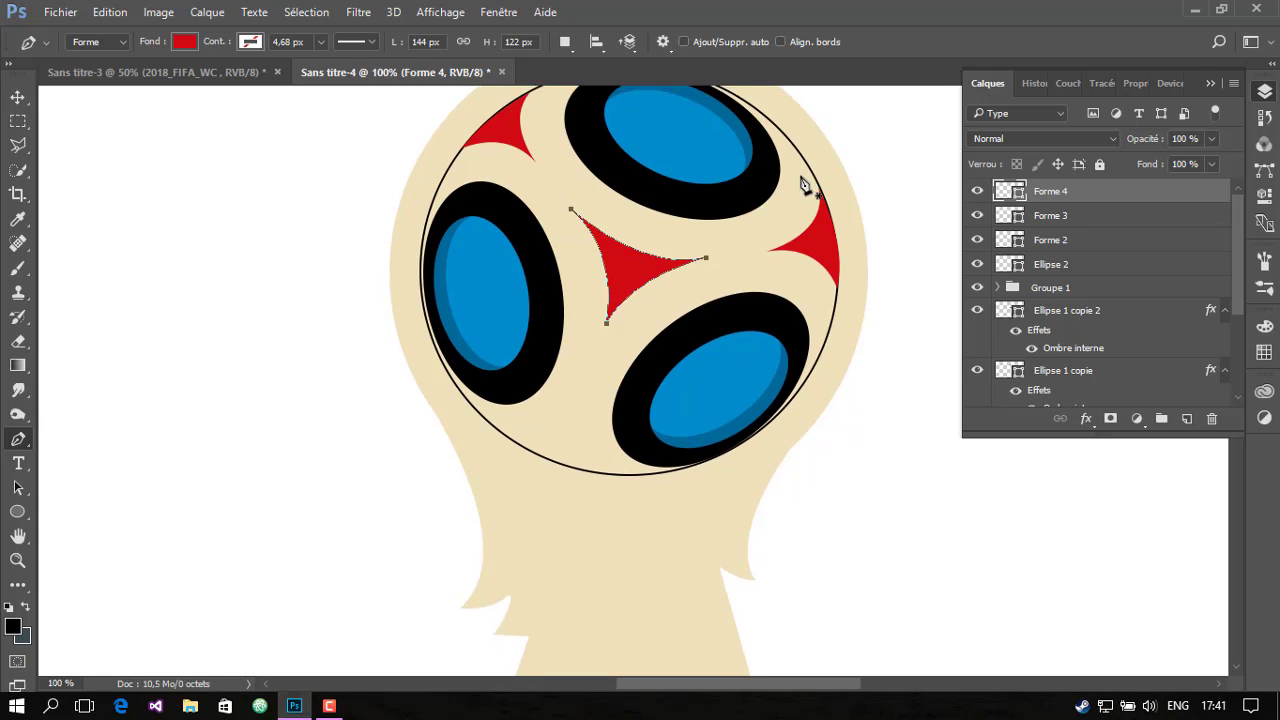
scroll(805, 185, "down", 1)
left_click(18, 97)
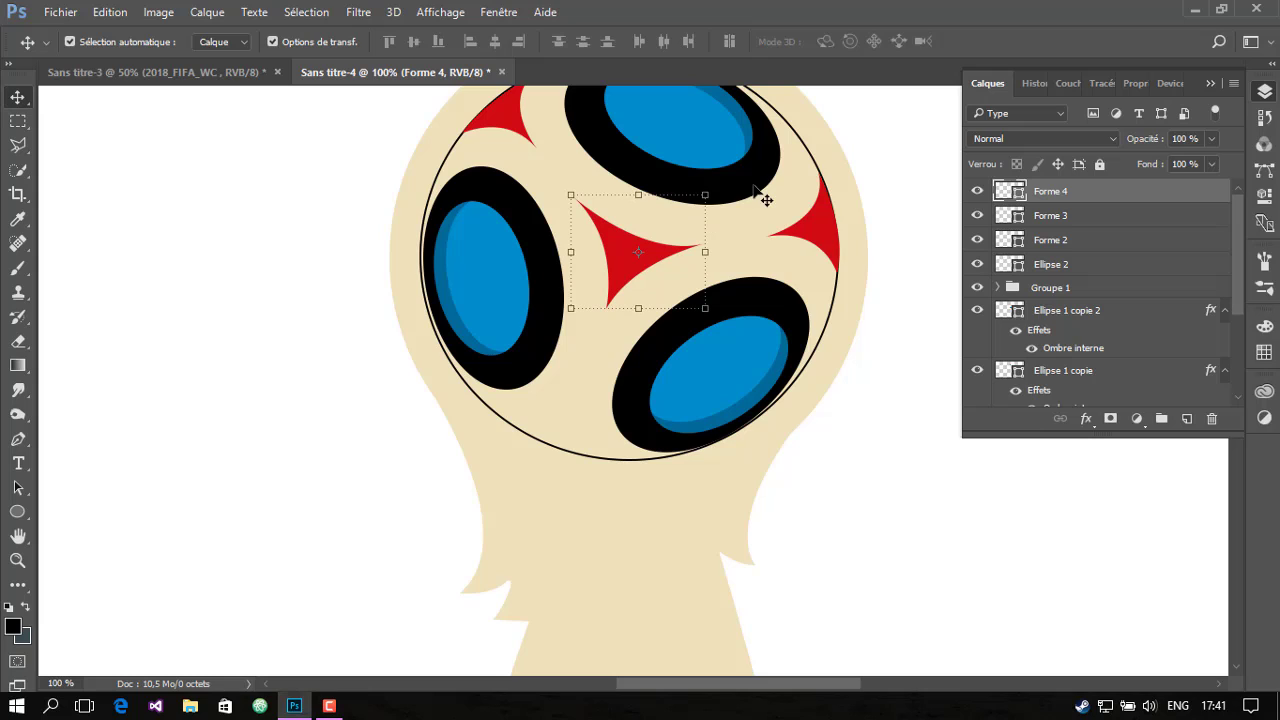
Delete the Ellipse 2 outline circle layer
left_click(1044, 264)
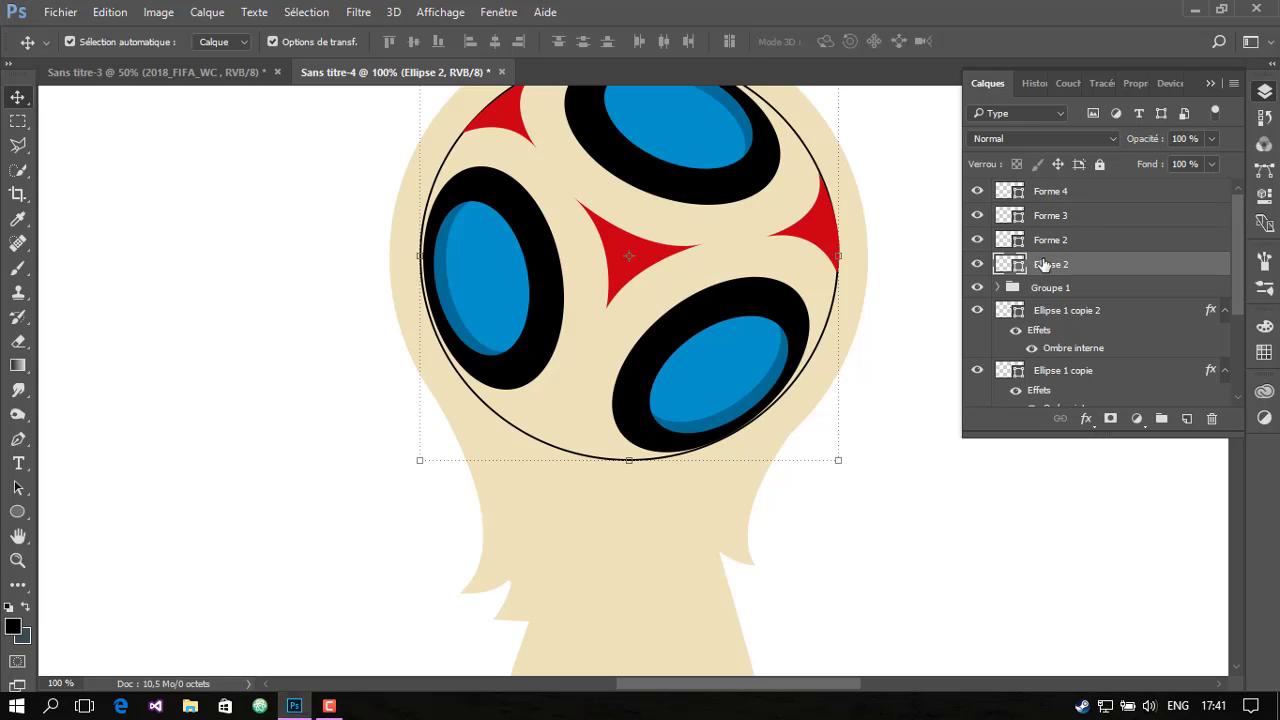
left_click(977, 264)
scroll(880, 303, "up", 5)
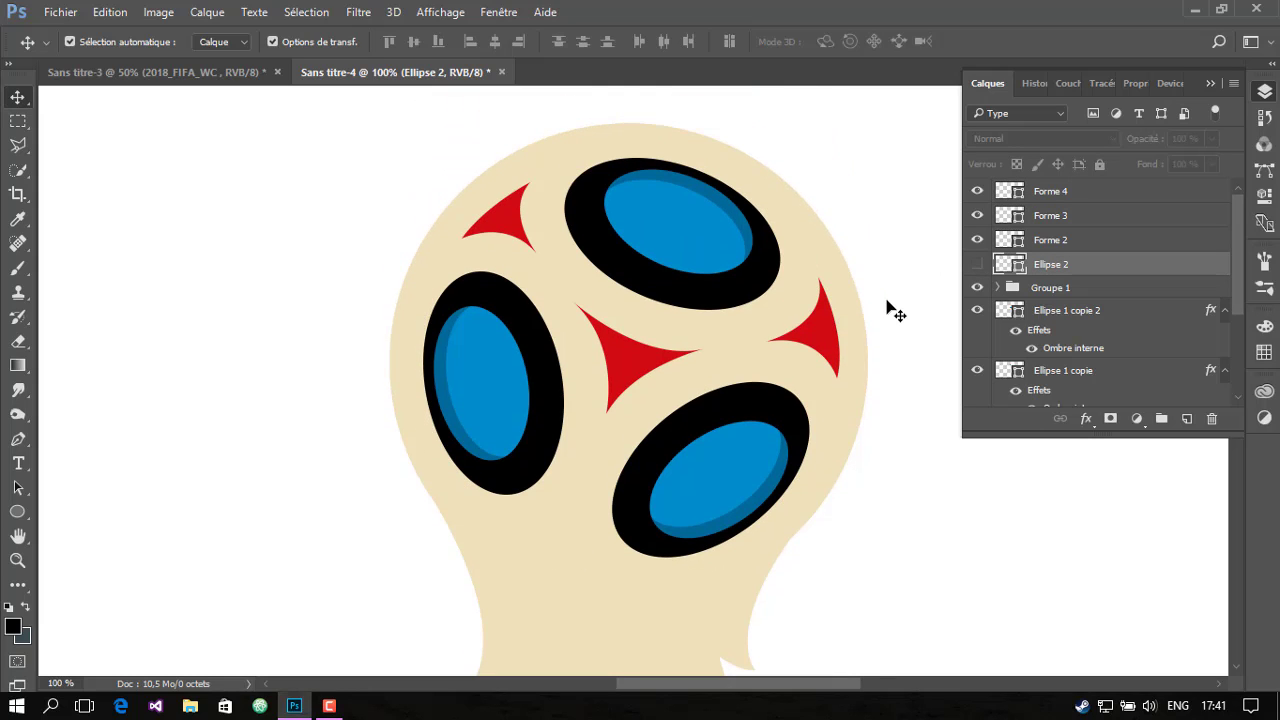
scroll(891, 309, "down", 3)
scroll(898, 340, "down", 5)
scroll(892, 349, "down", 1)
scroll(891, 349, "down", 1)
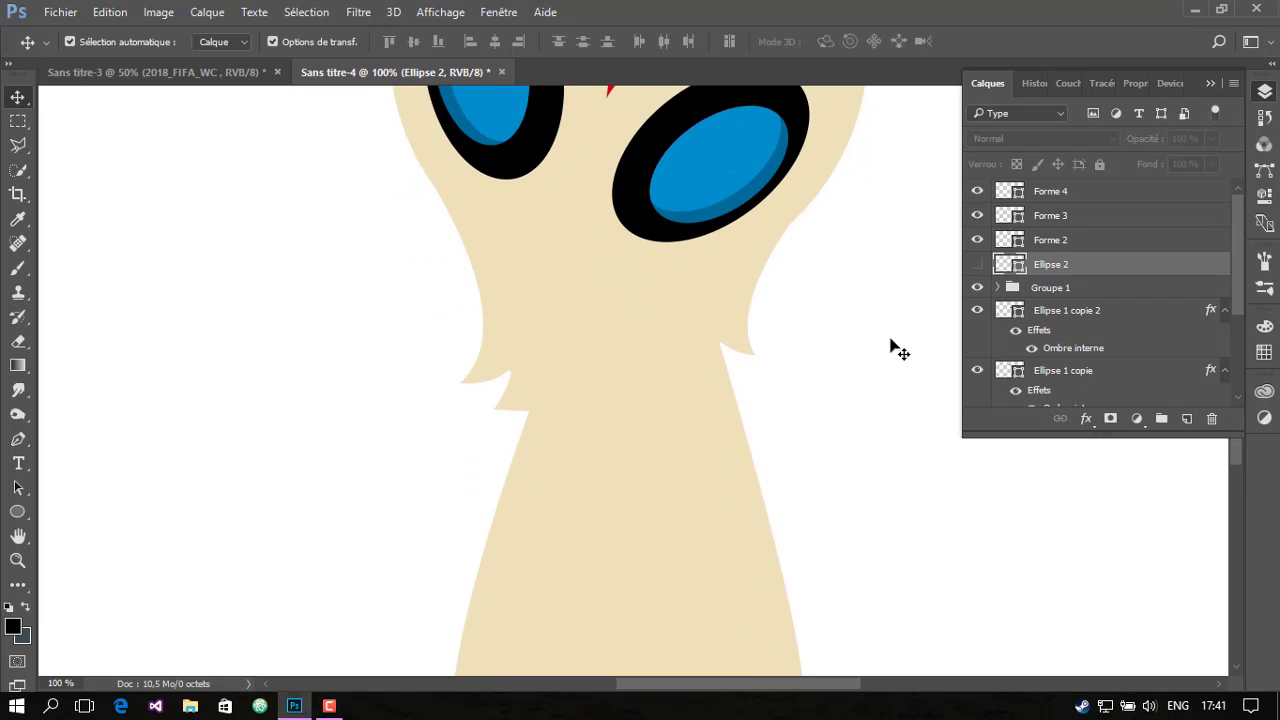
scroll(870, 330, "down", 3)
scroll(900, 243, "up", 3)
scroll(900, 245, "up", 3)
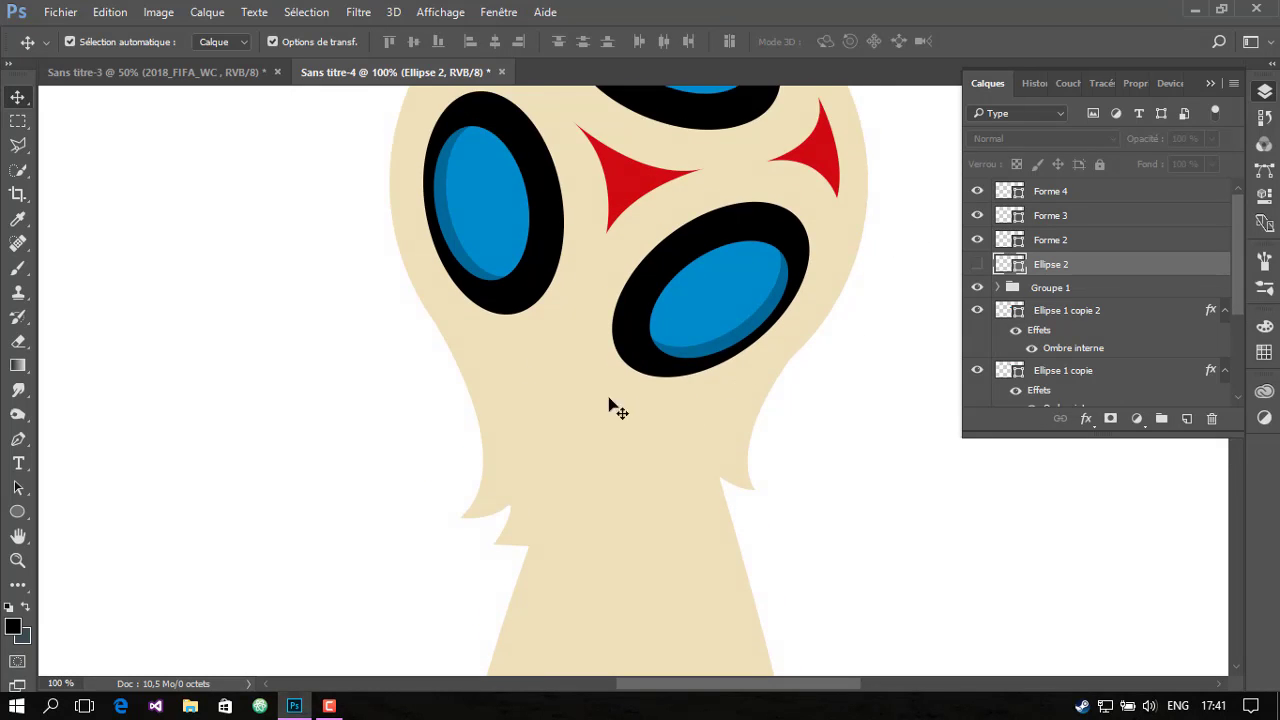
scroll(614, 390, "down", 5)
right_click(1001, 277)
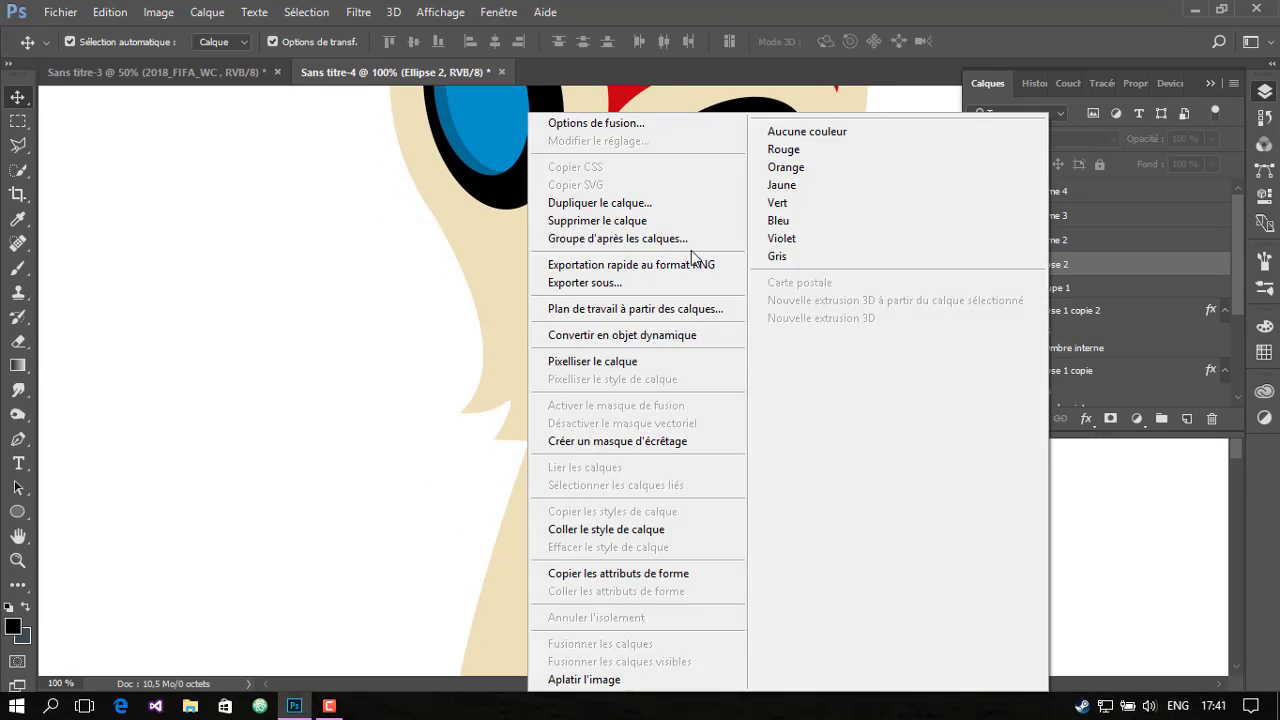
left_click(695, 226)
Add a new empty layer above the top red patch layer
left_click(1096, 196)
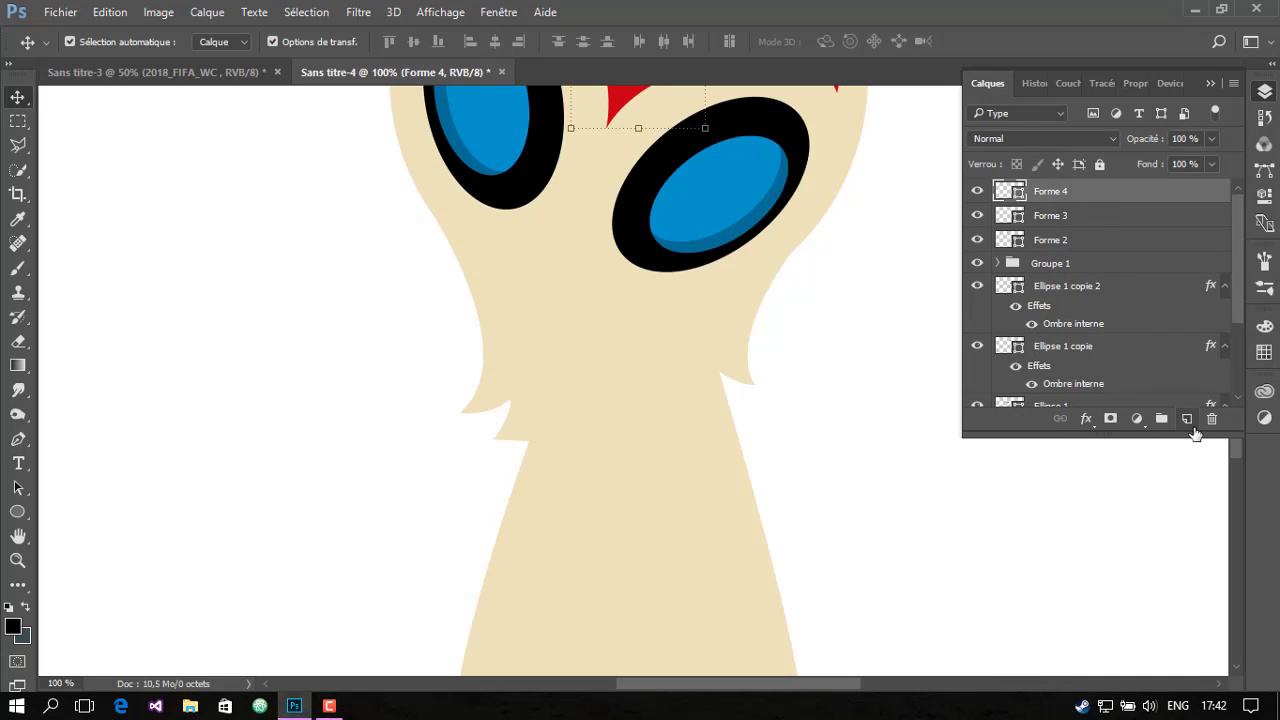
left_click(1187, 418)
scroll(571, 337, "up", 2)
left_click(17, 440)
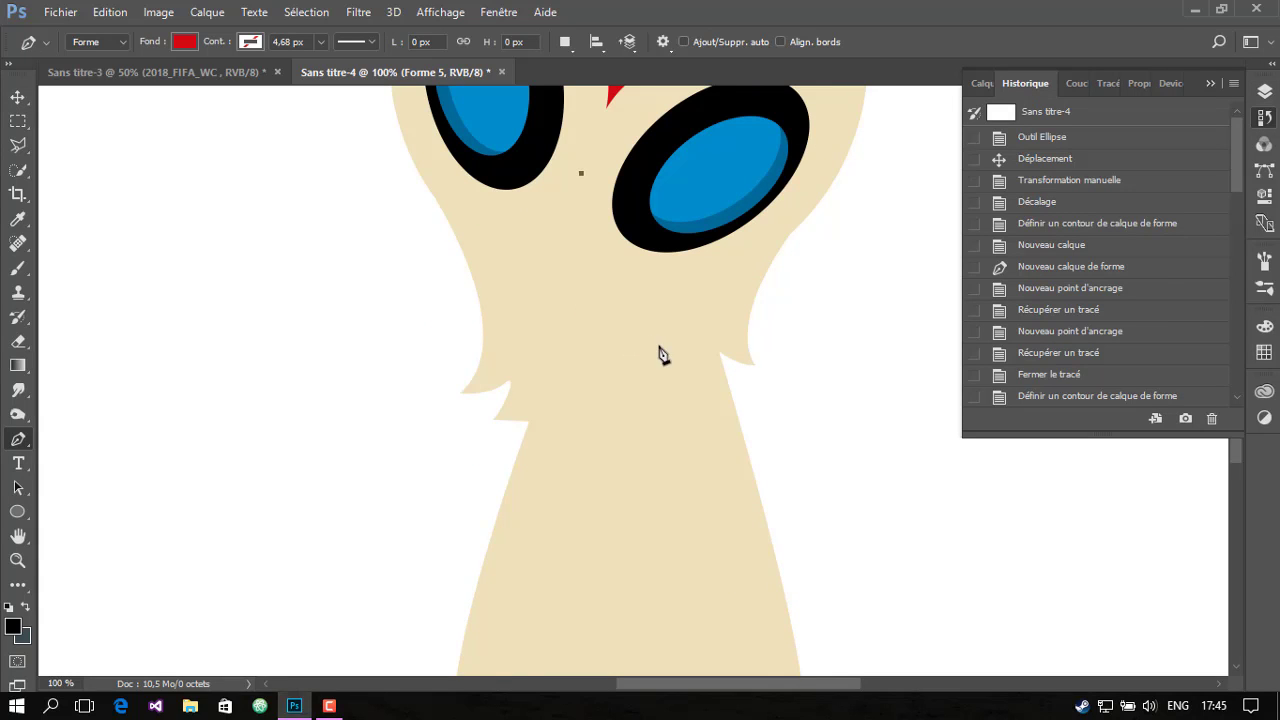
Start the red Pen shape below the eyes and curve its right edge down the neck
mouse_move(657, 347)
left_mouse_down()
mouse_move(795, 428)
mouse_move(726, 433)
mouse_move(731, 414)
mouse_move(795, 450)
mouse_move(775, 432)
left_mouse_up()
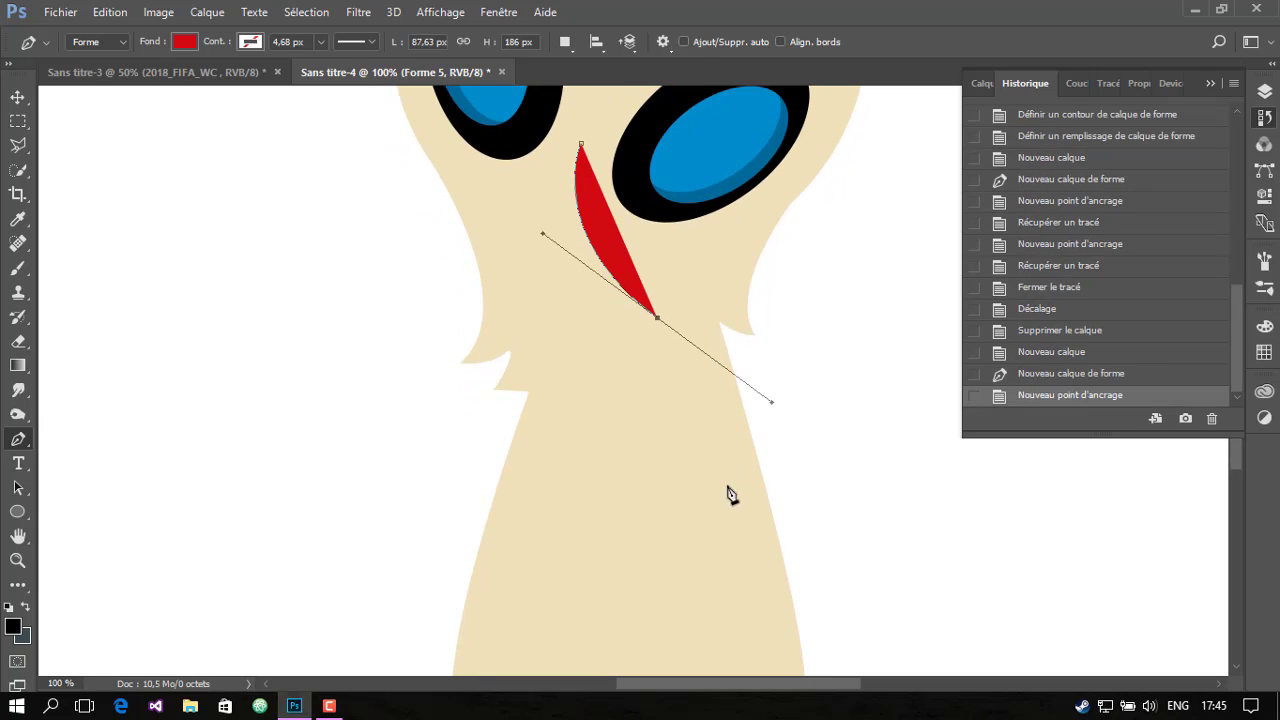
left_click(727, 502)
key("ctrl+z")
left_click_drag(658, 320, 683, 338)
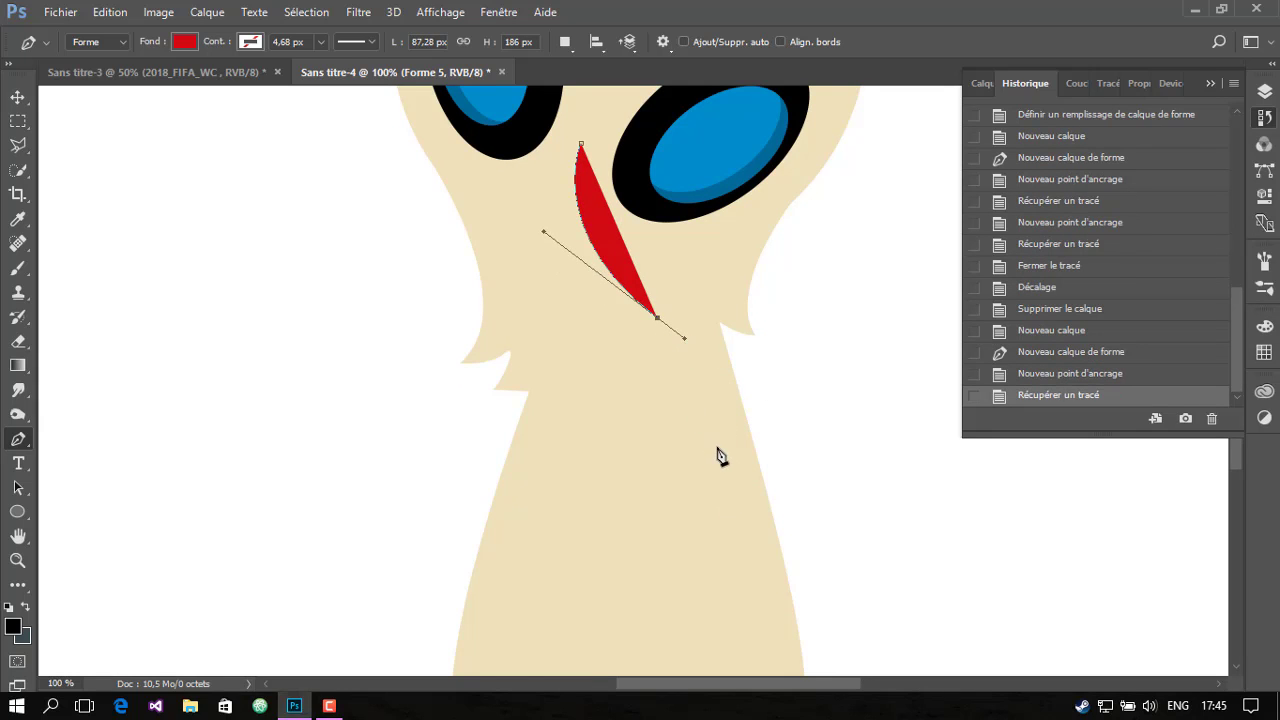
left_click_drag(715, 451, 728, 483)
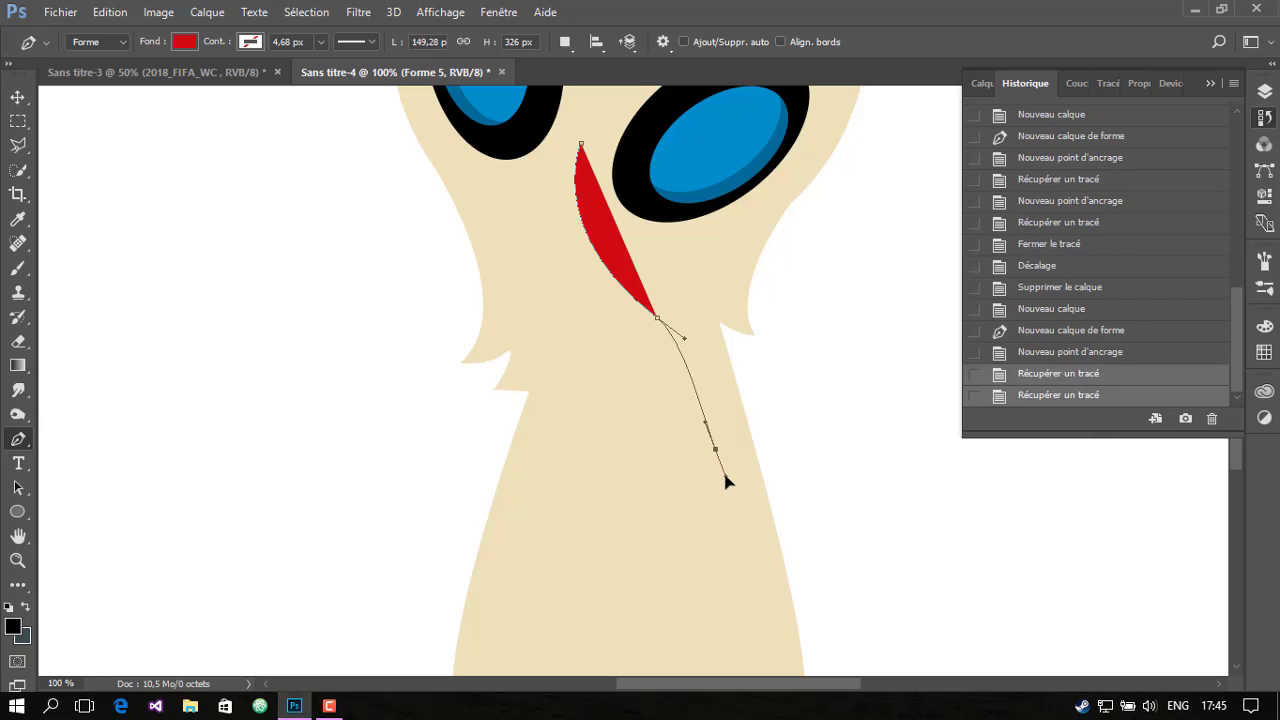
scroll(863, 398, "down", 3)
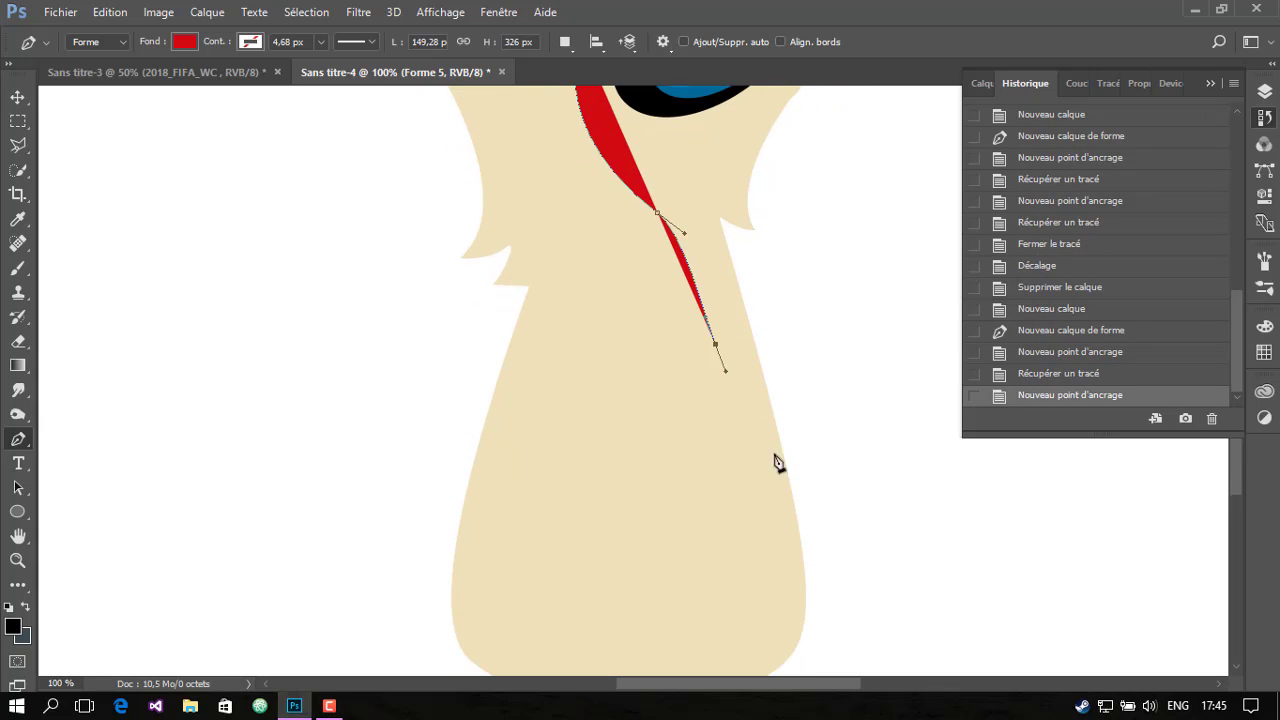
scroll(777, 470, "down", 3)
left_click_drag(764, 487, 770, 535)
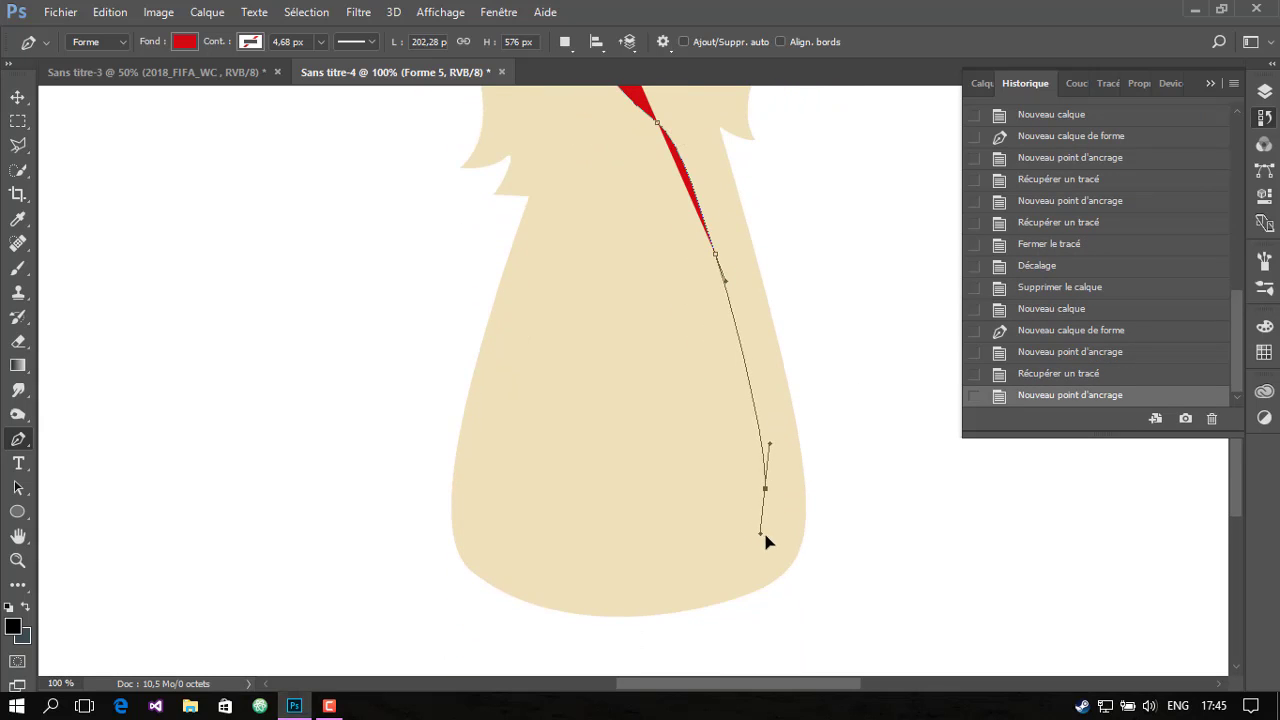
Shape the stripe's lower end with a rounded bottom edge, reverting a stray corner
scroll(770, 535, "down", 2)
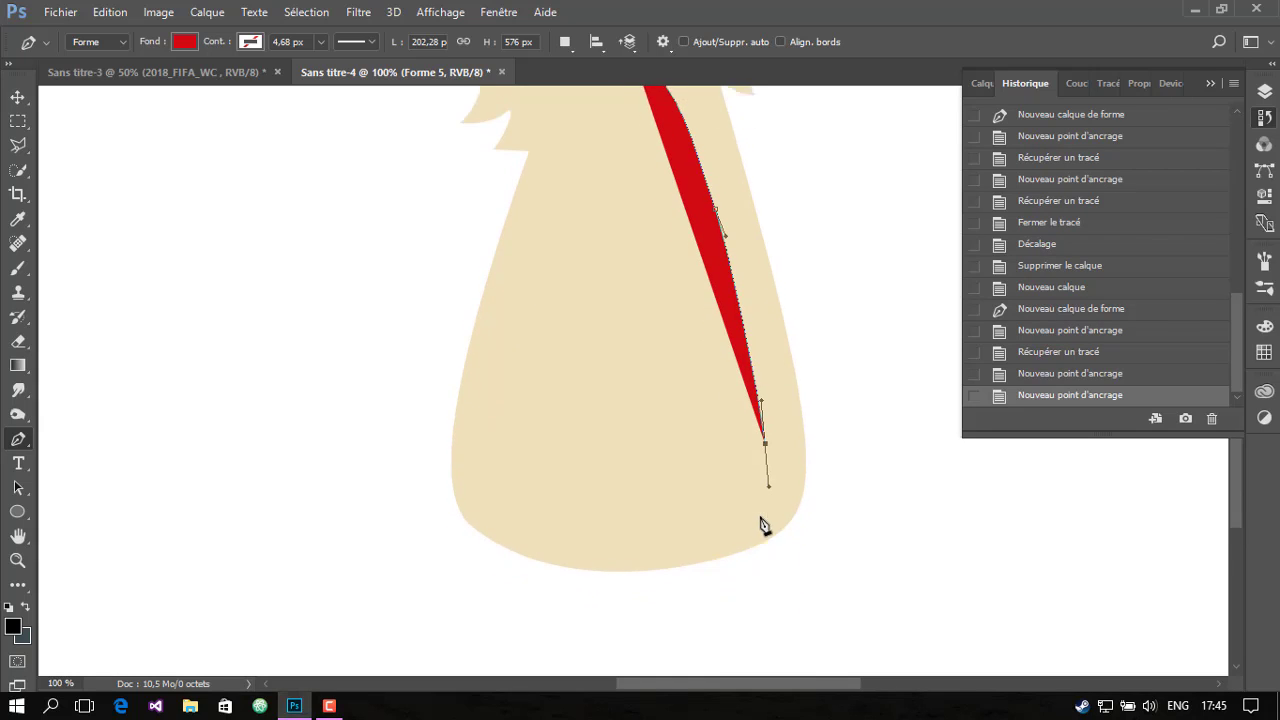
scroll(763, 523, "down", 1)
left_click_drag(729, 493, 706, 502)
left_click(700, 497)
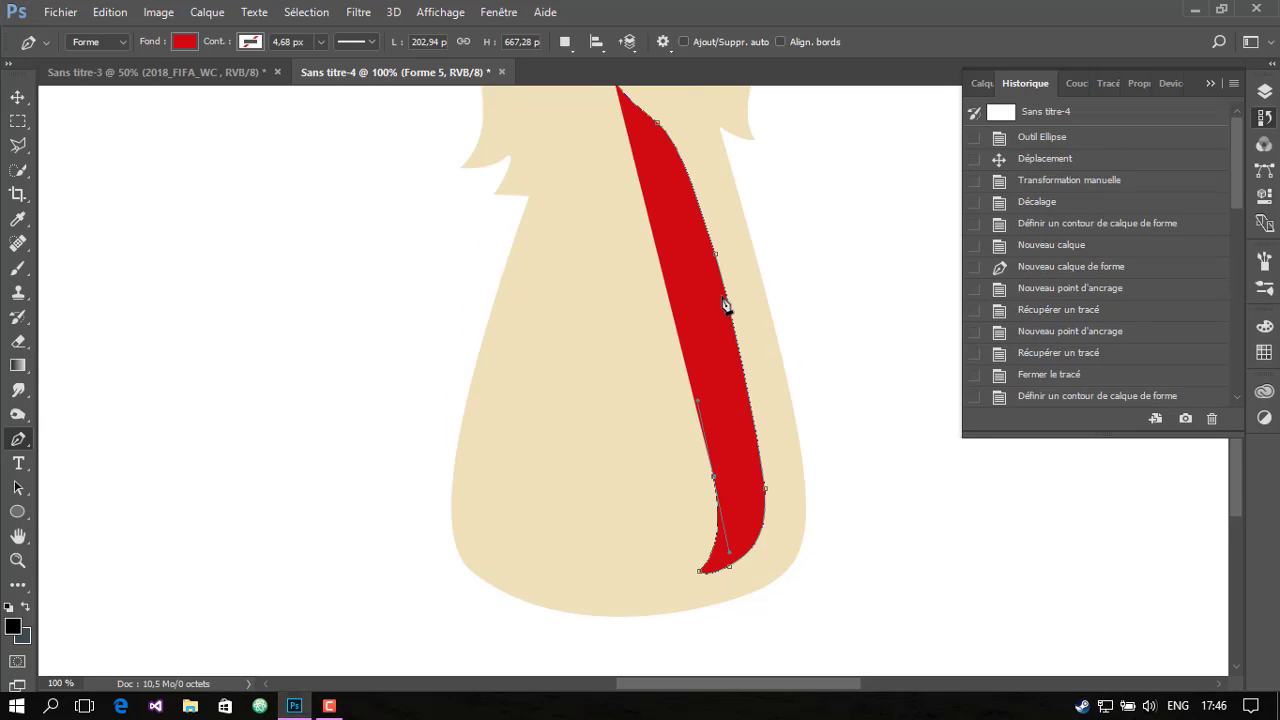
left_click(699, 571)
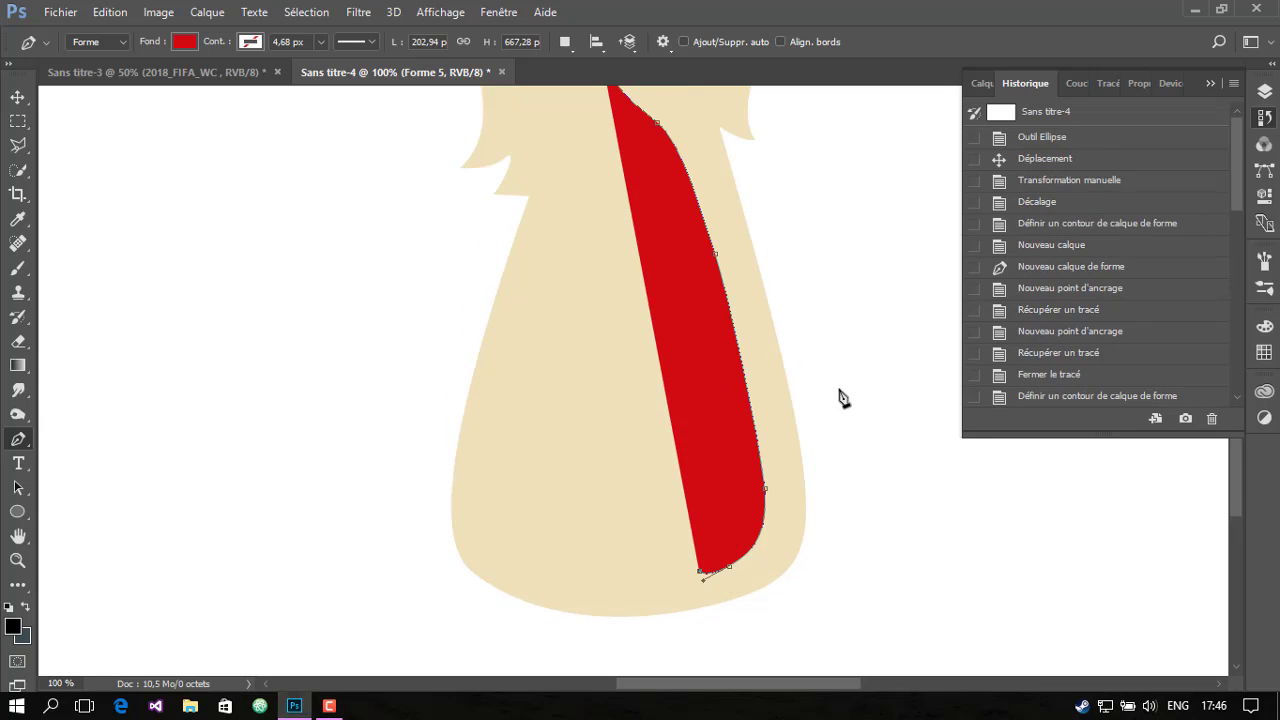
scroll(1032, 378, "down", 3)
scroll(1050, 378, "down", 3)
left_click(1067, 373)
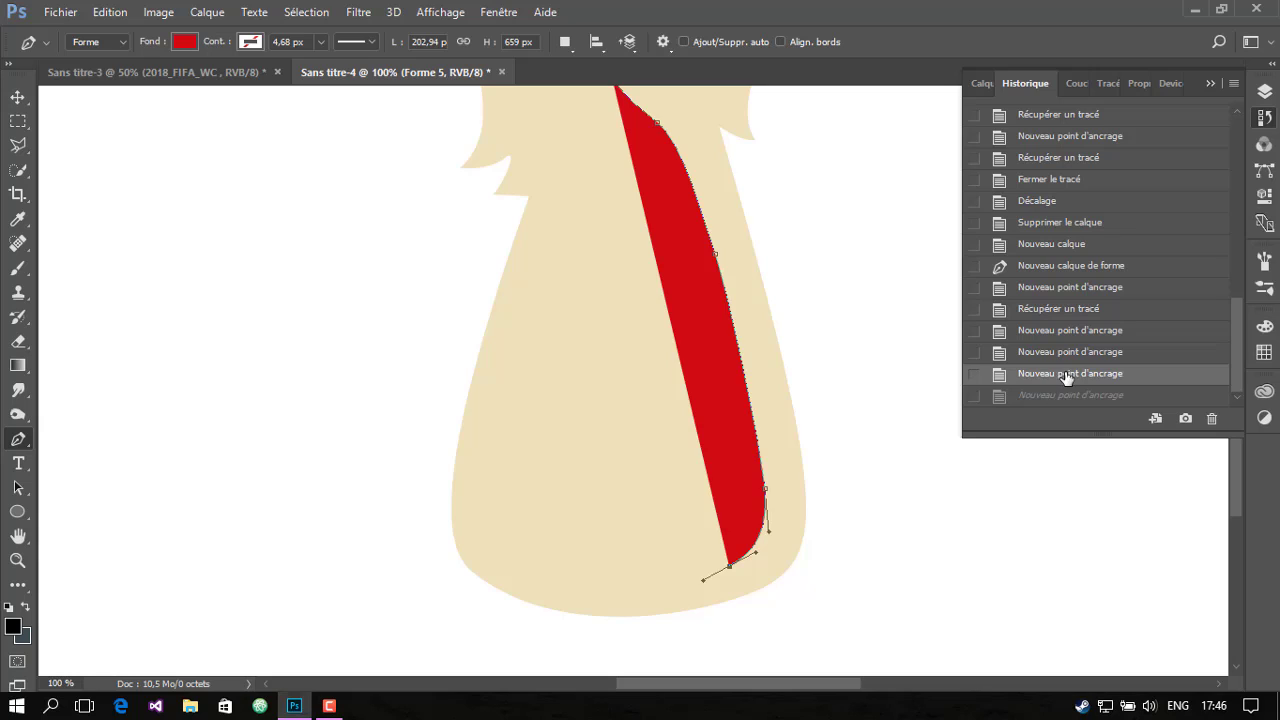
left_click(677, 584)
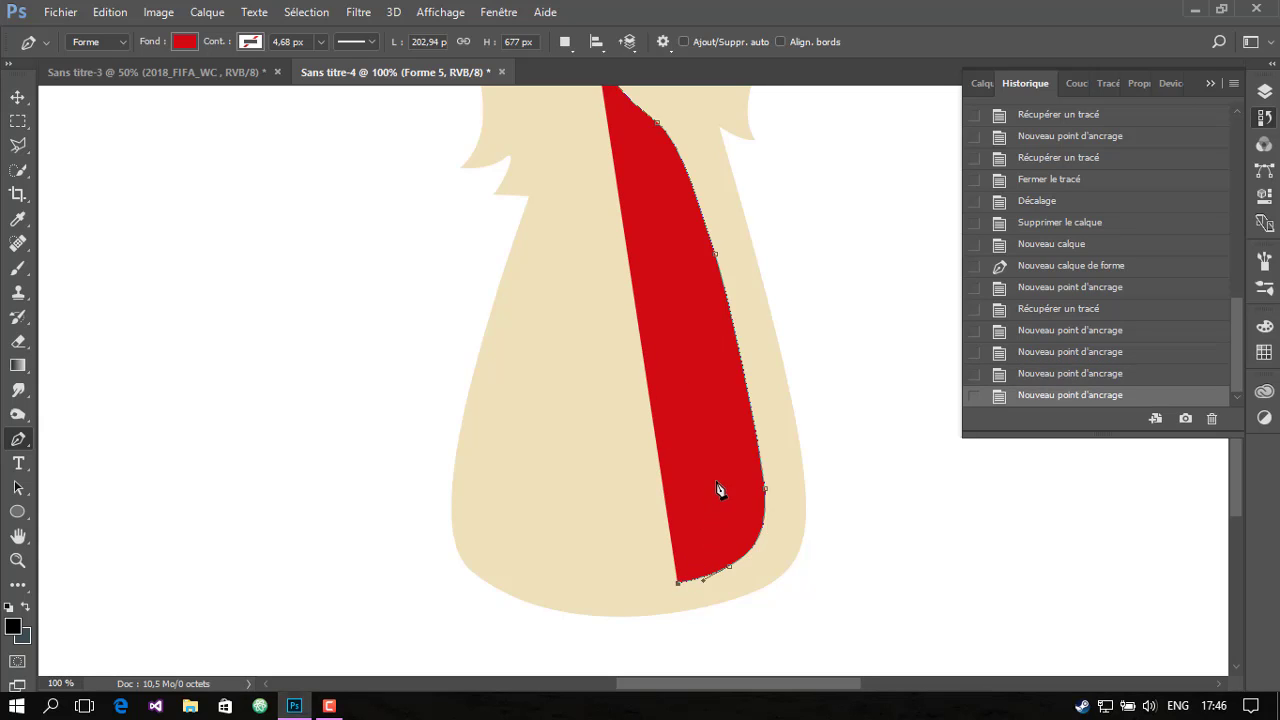
left_click_drag(718, 490, 706, 370)
Bring the stripe's left edge back up, widening it with a curved point near the chin
scroll(655, 300, "up", 1)
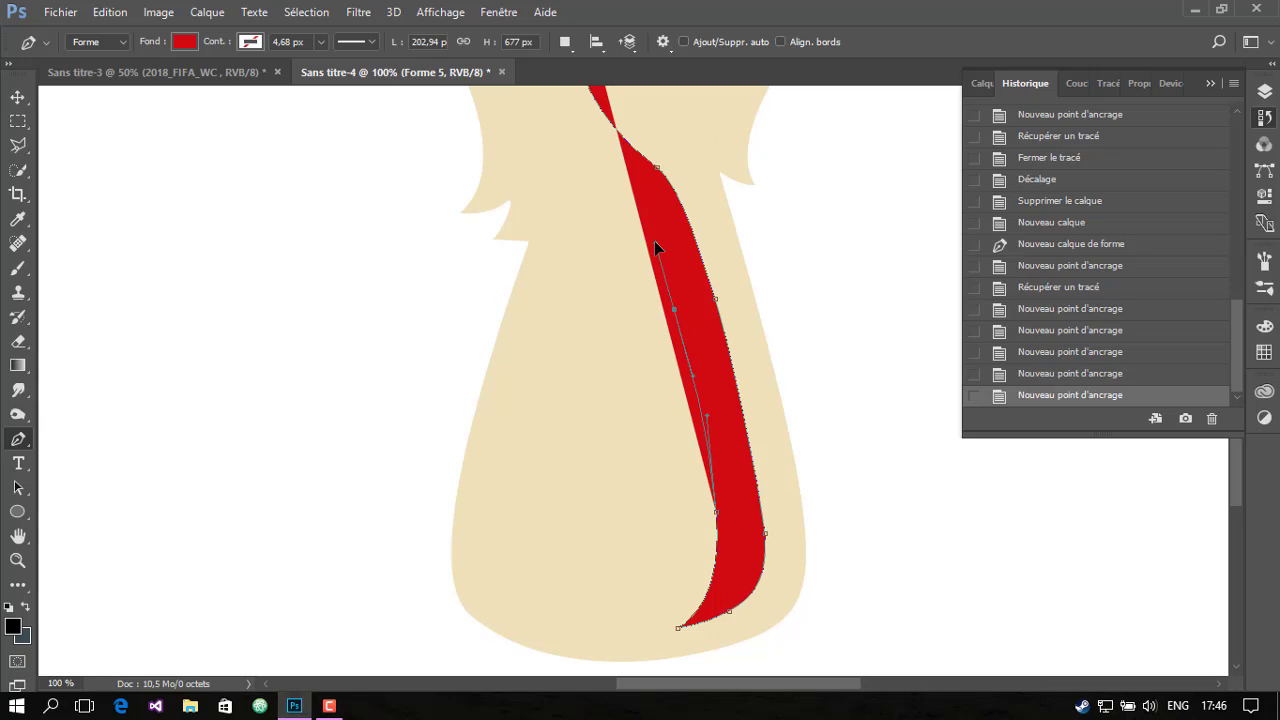
scroll(626, 277, "up", 1)
left_click_drag(633, 285, 613, 268)
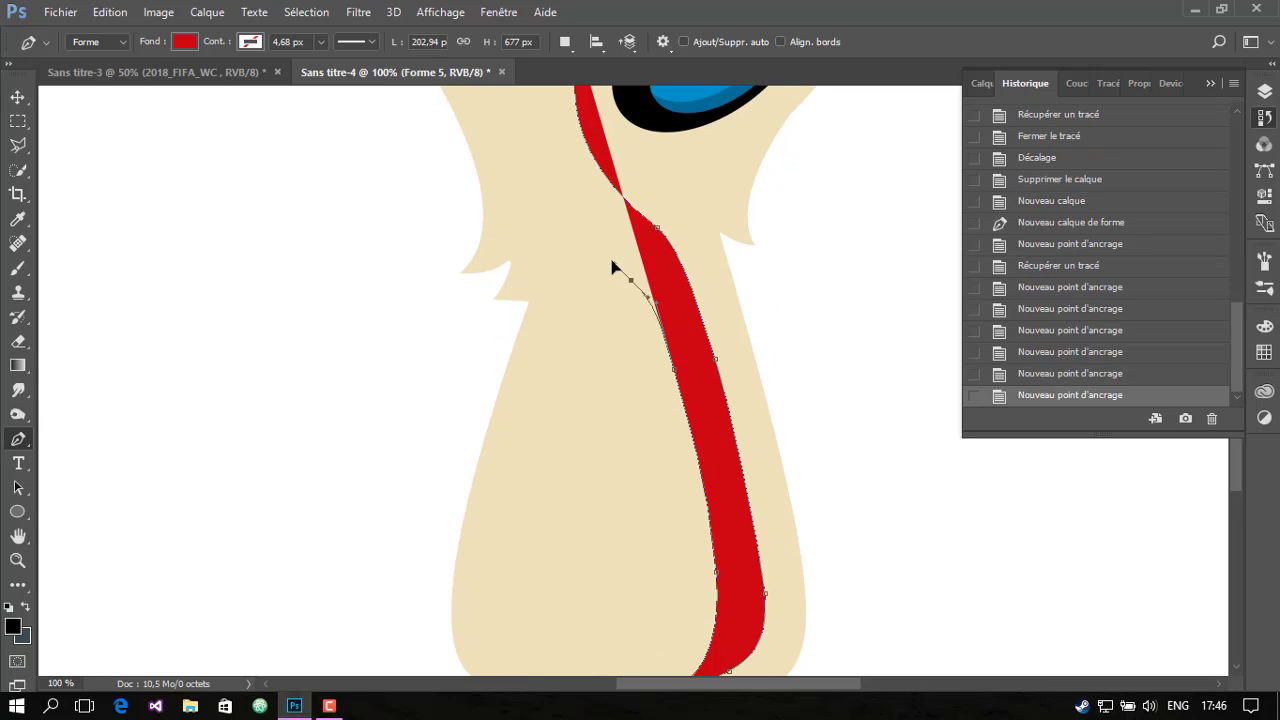
left_click(618, 248)
key("ctrl+z")
left_click(618, 248)
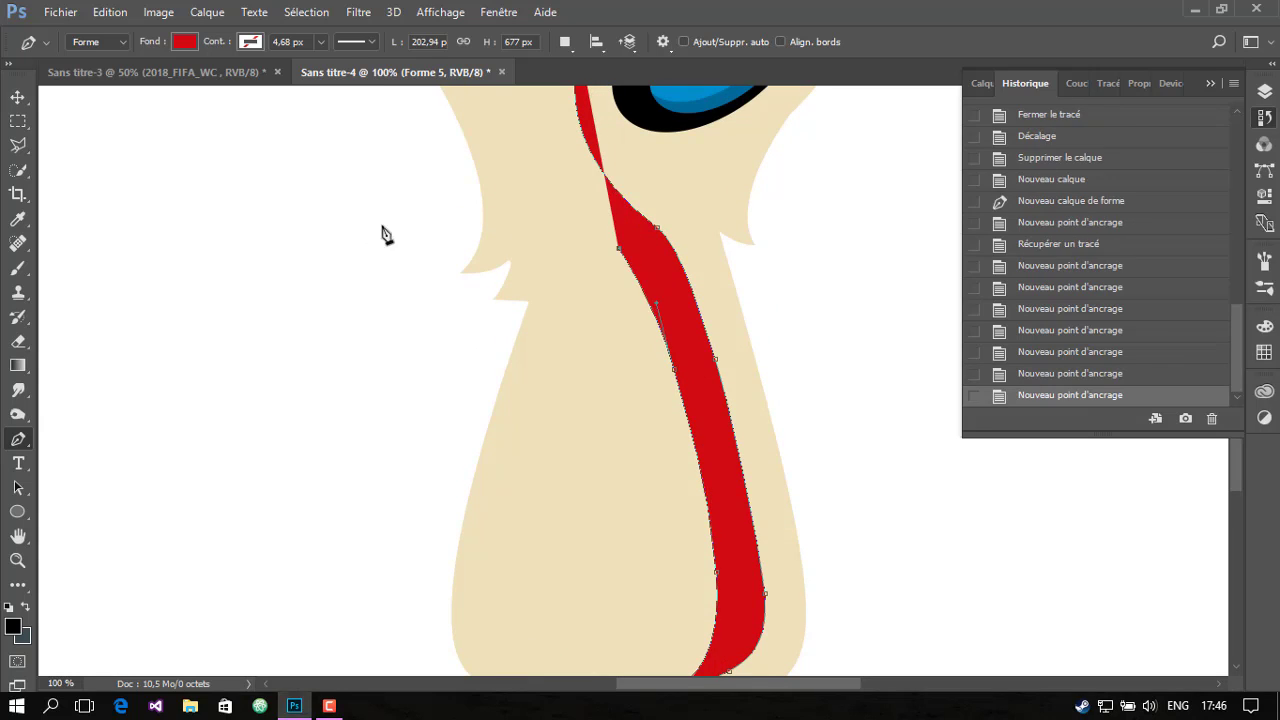
scroll(508, 302, "up", 1)
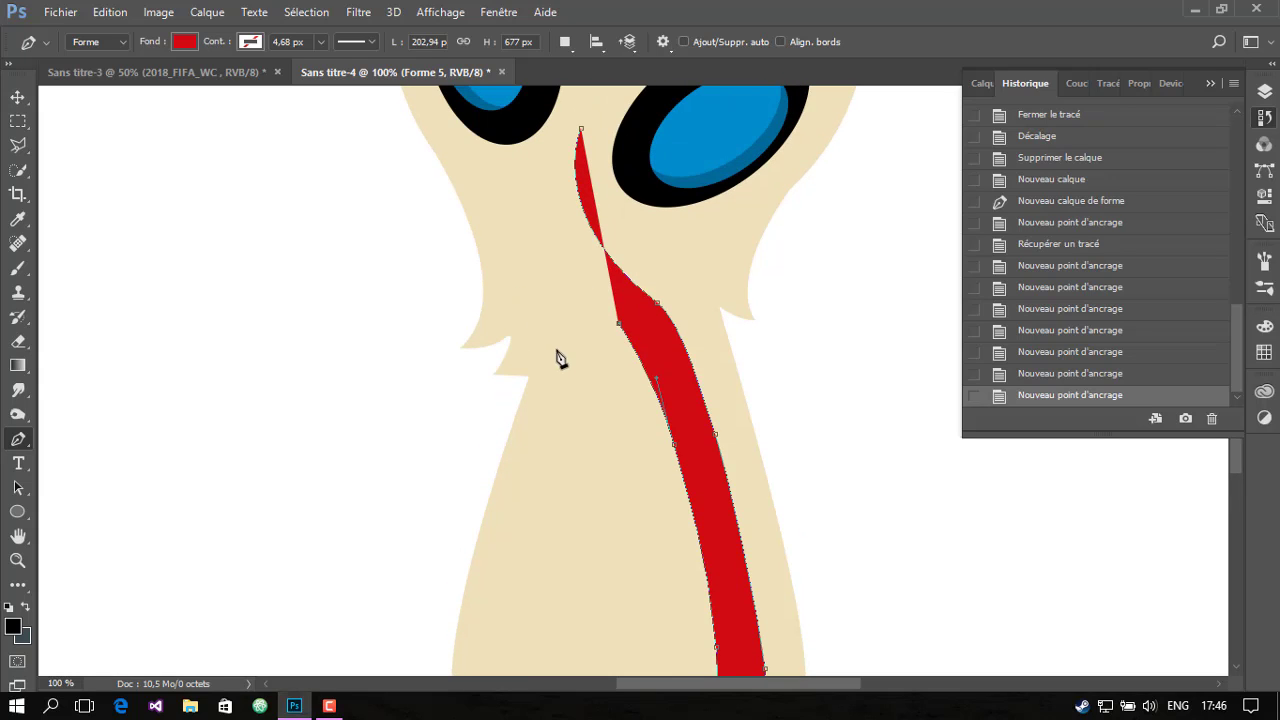
left_click_drag(555, 347, 521, 359)
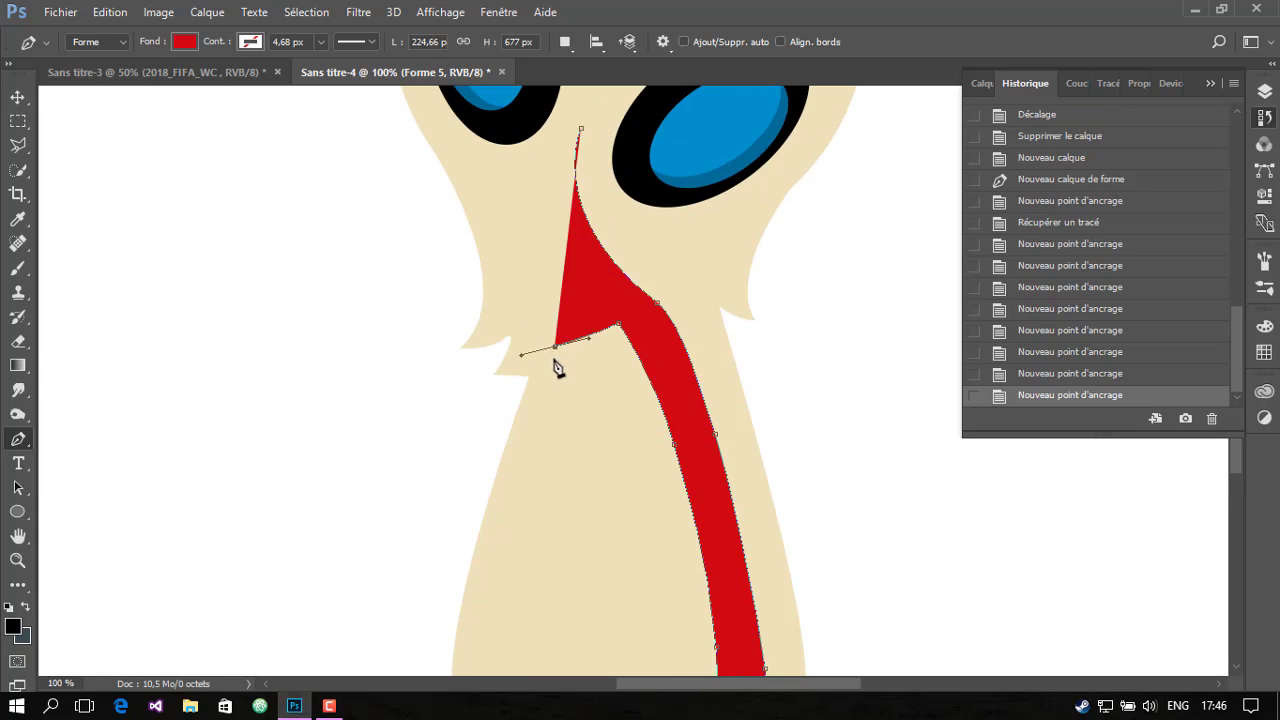
left_click(556, 348)
left_click_drag(557, 295, 550, 257)
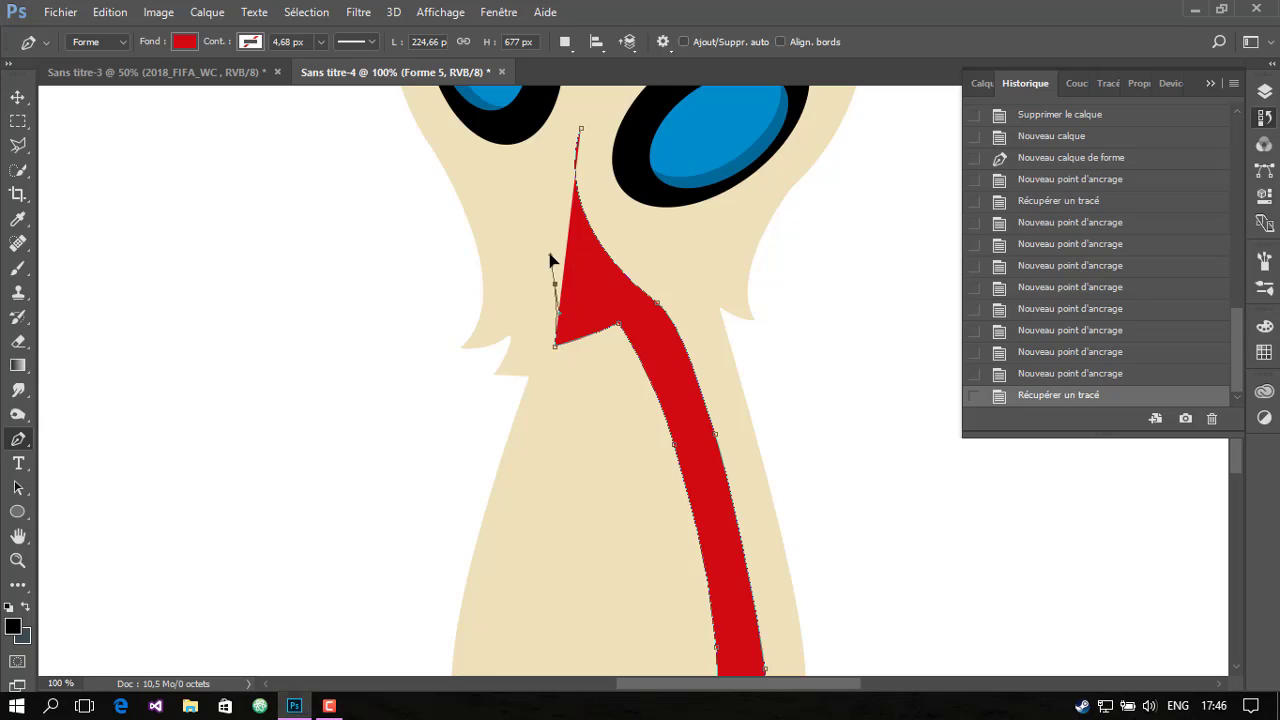
left_click(556, 287)
Finish the left edge with corner and curved points reaching toward the left eye
left_click(547, 268)
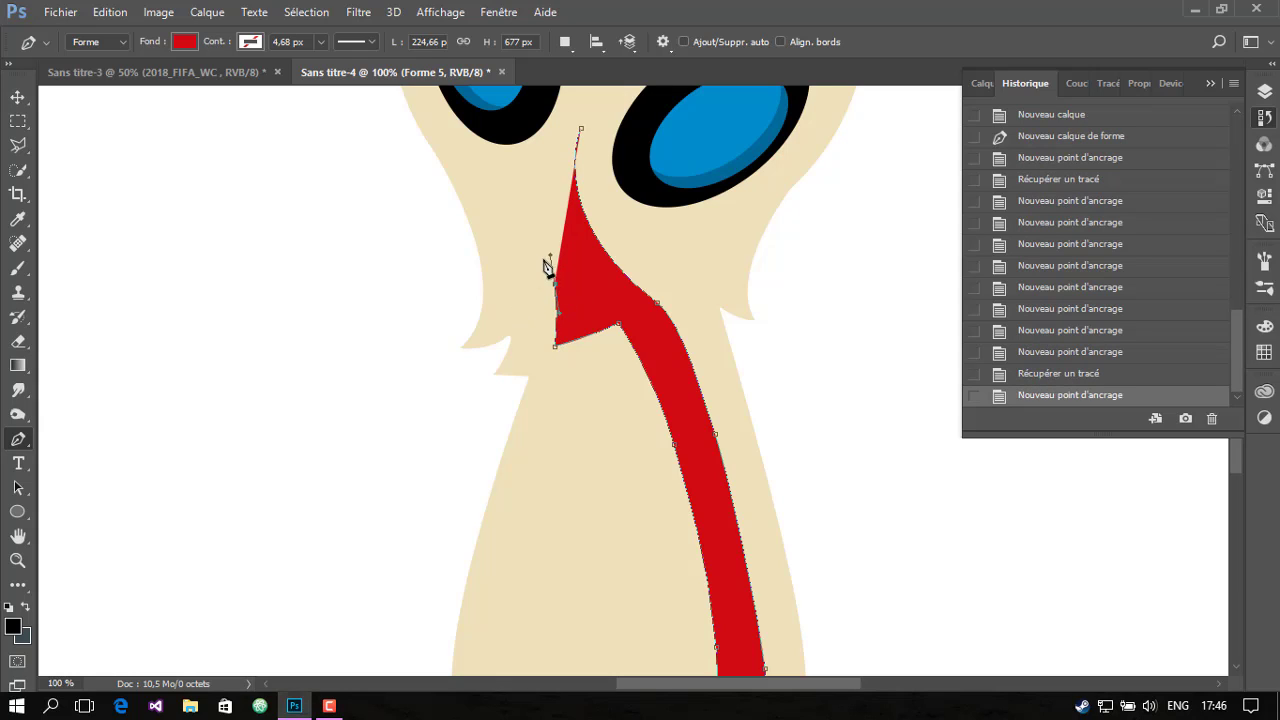
left_click(1062, 374)
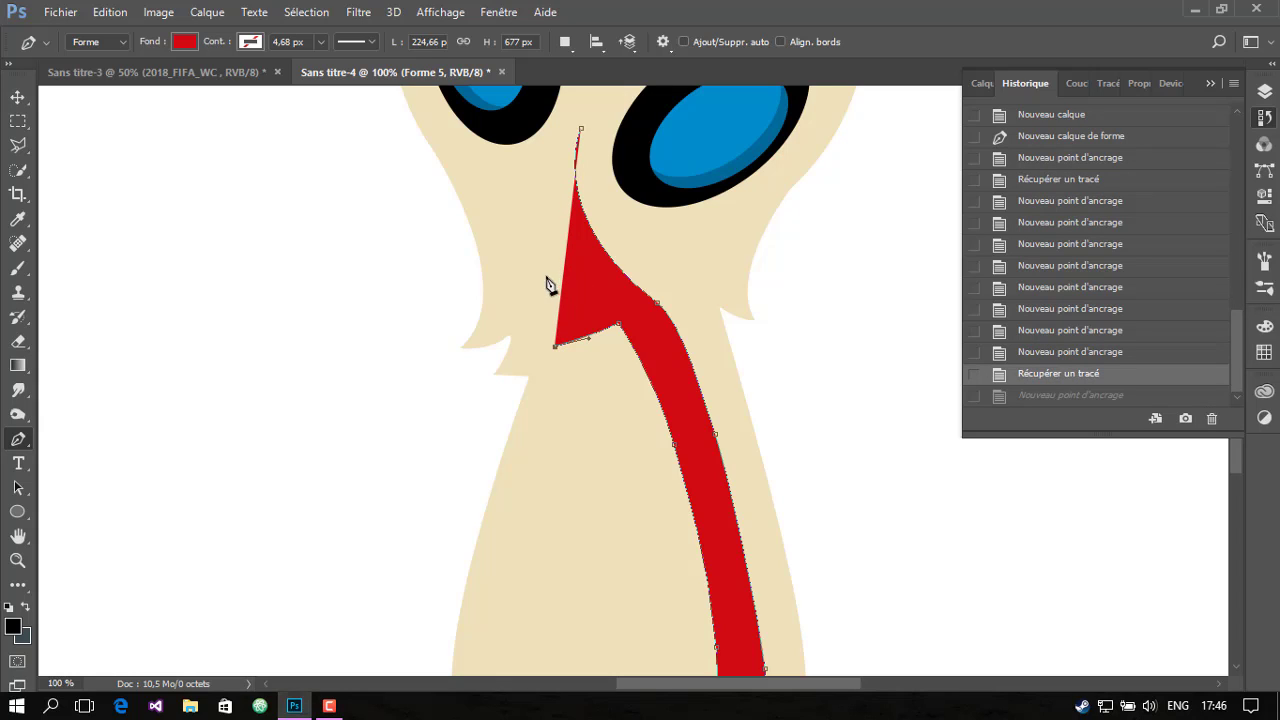
scroll(548, 278, "up", 3)
mouse_move(560, 378)
left_mouse_down()
mouse_move(543, 347)
mouse_move(506, 336)
left_mouse_up()
left_click(1040, 376)
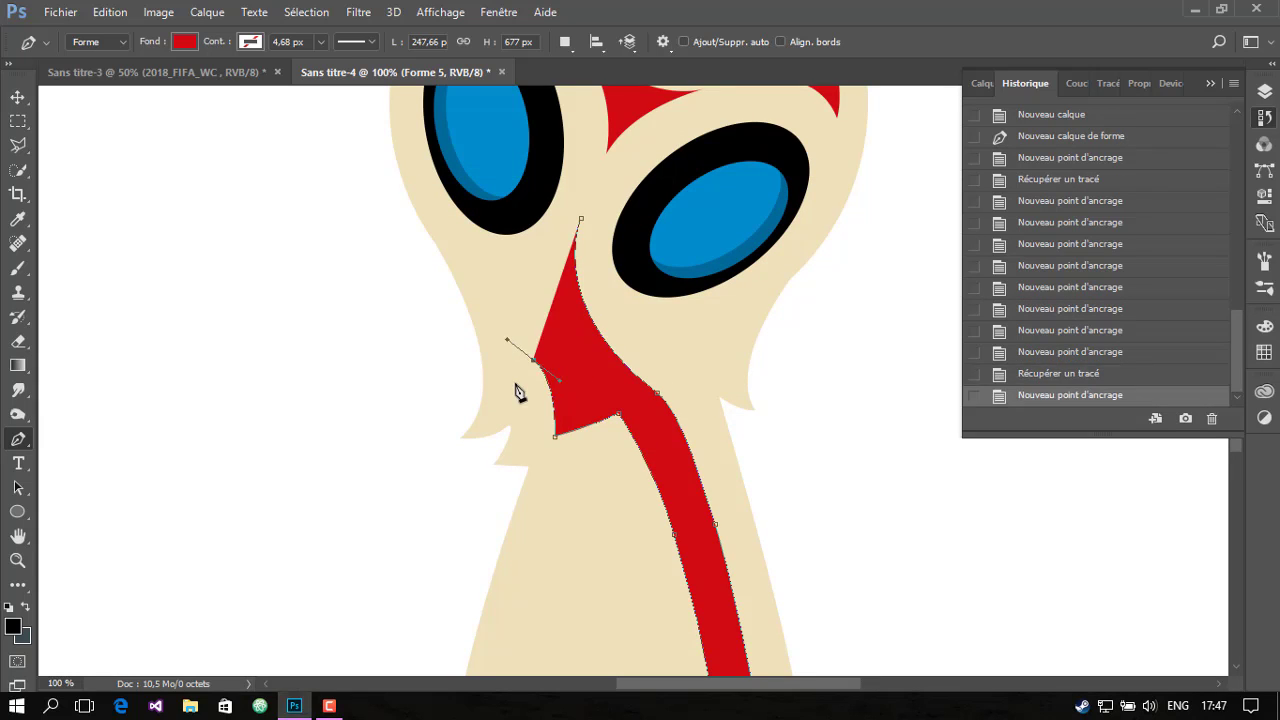
left_click(535, 362, "alt")
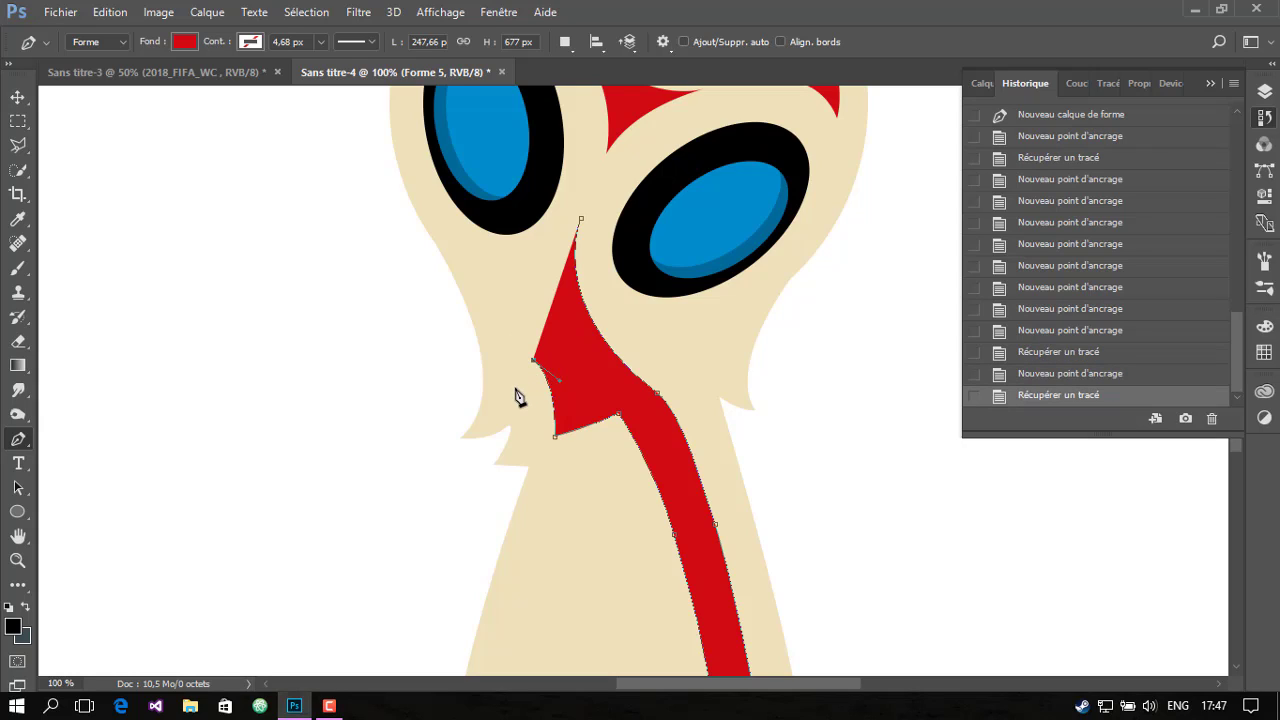
left_click_drag(522, 382, 527, 392)
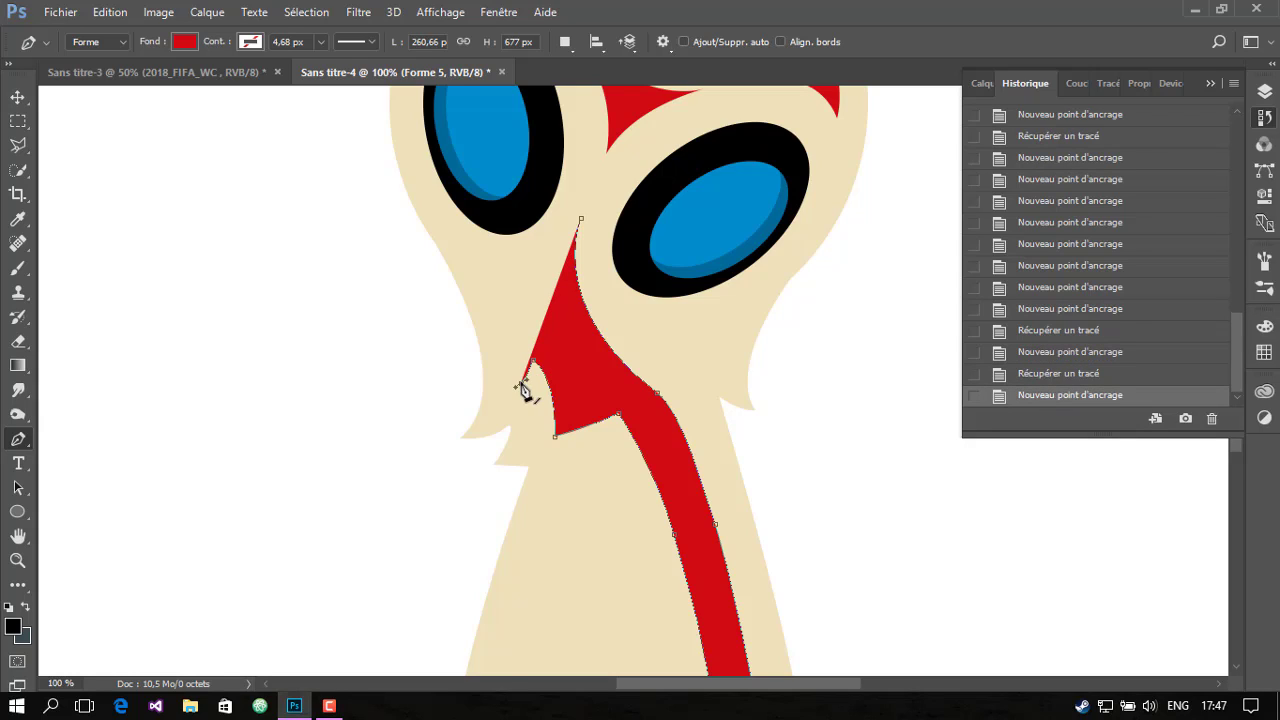
left_click(522, 382, "alt")
left_click_drag(502, 284, 467, 229)
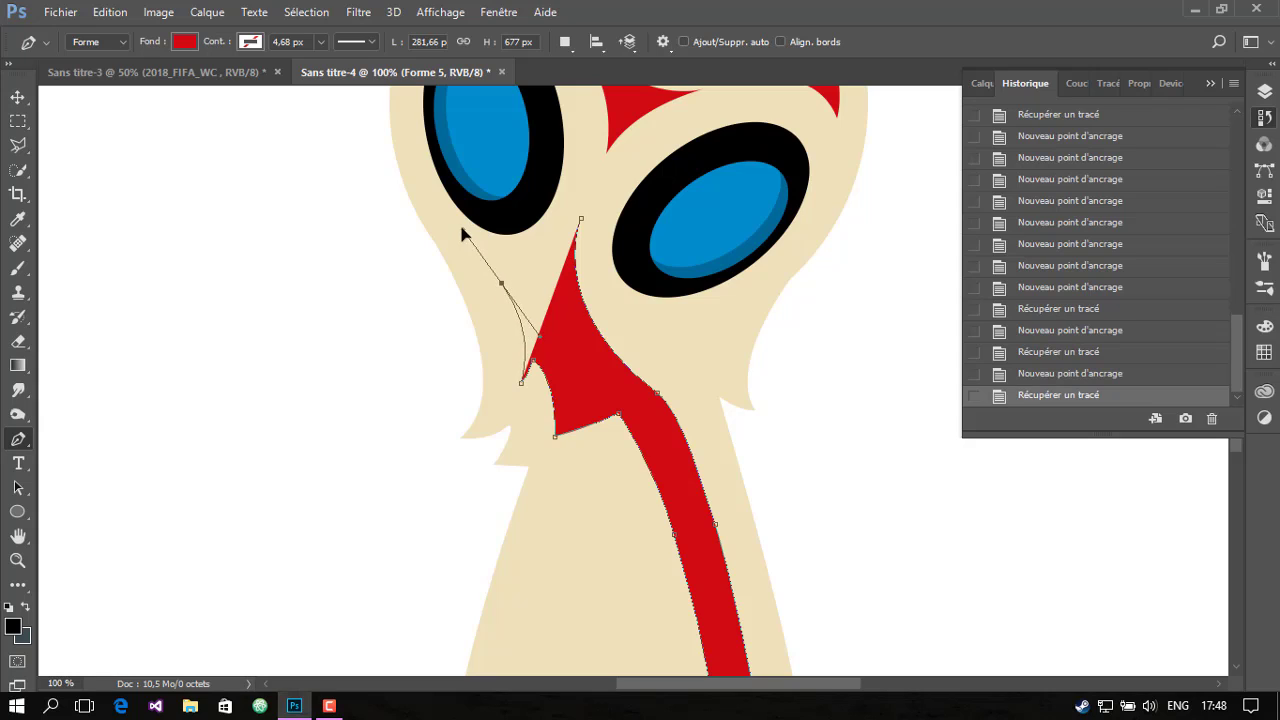
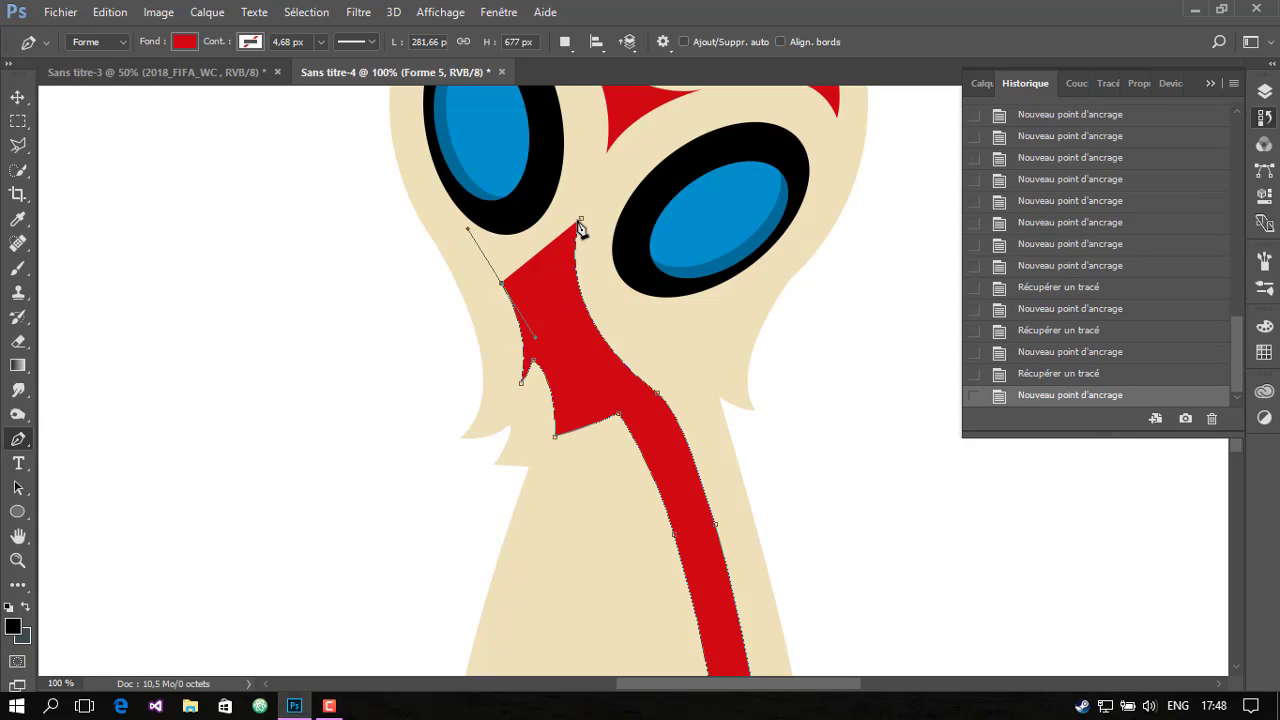
Close the Forme 5 ribbon outline with a sharp corner and a curved final segment
left_click(502, 284, "alt")
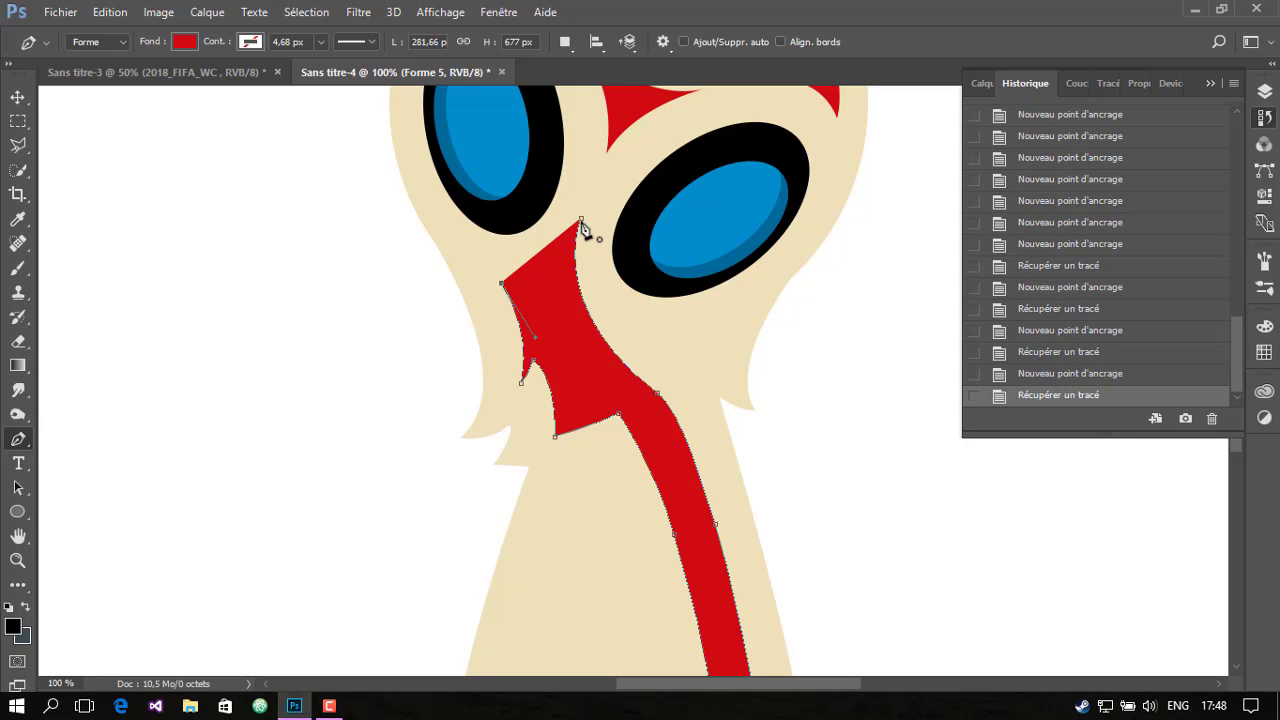
left_click_drag(581, 219, 597, 155)
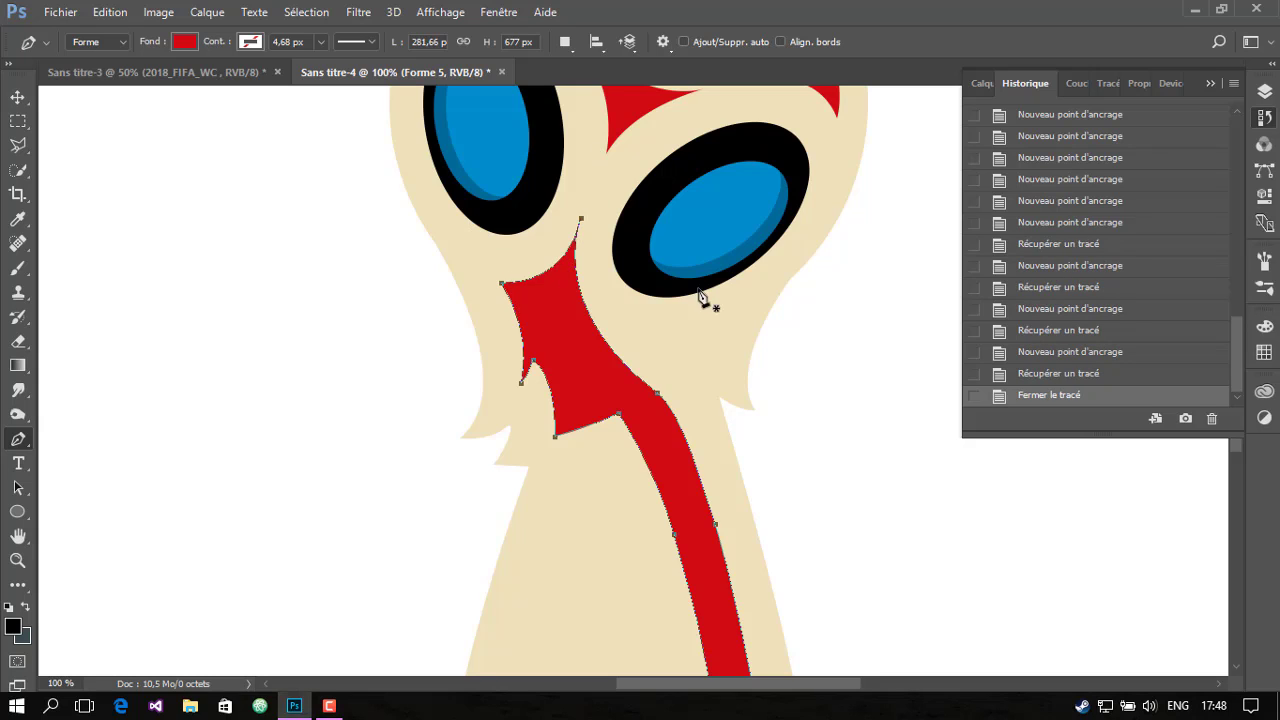
scroll(790, 315, "down", 5)
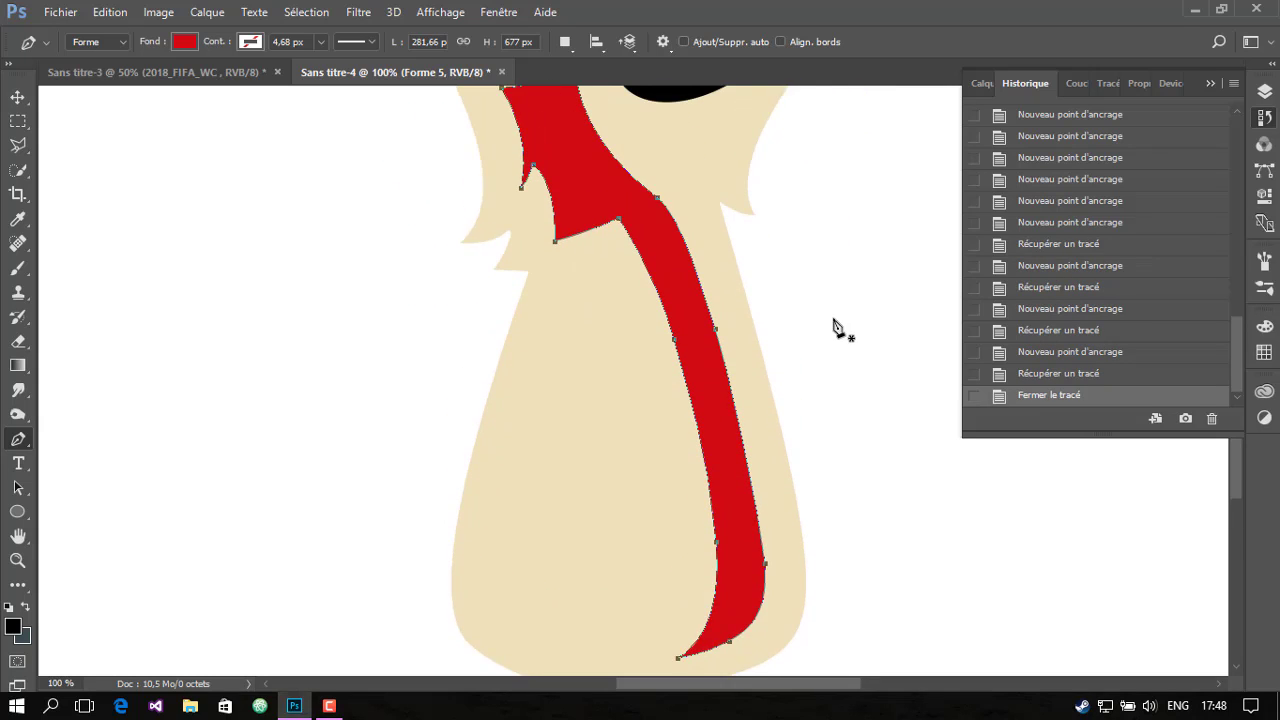
Reposition anchors on the ribbon's top flap, inner corner and right edge
right_click(22, 450)
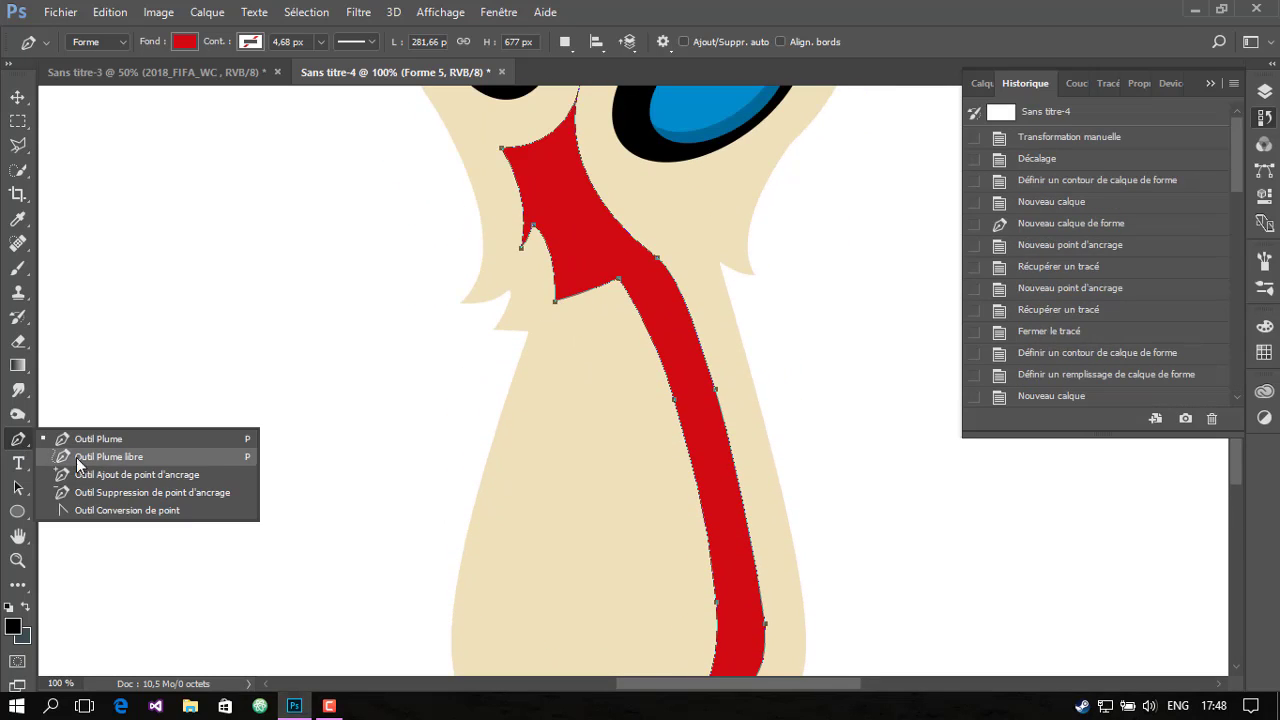
left_click(87, 472)
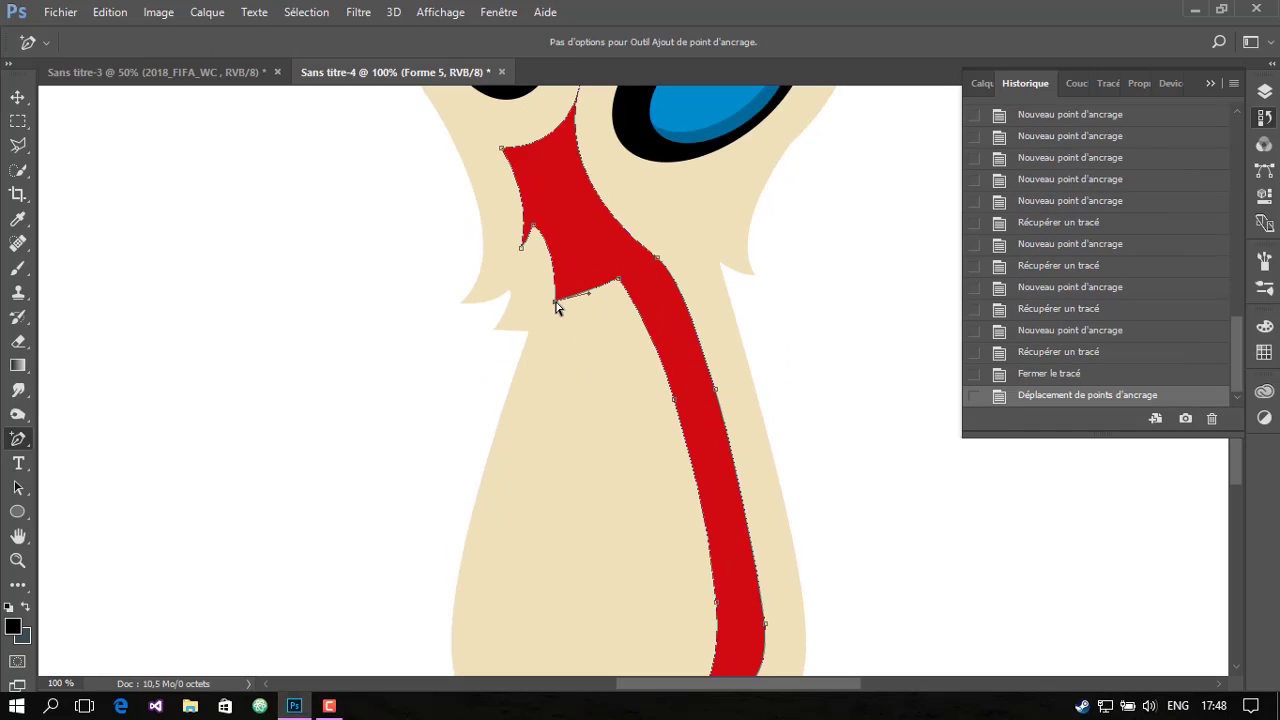
left_click_drag(556, 302, 541, 310)
left_click_drag(618, 280, 591, 268)
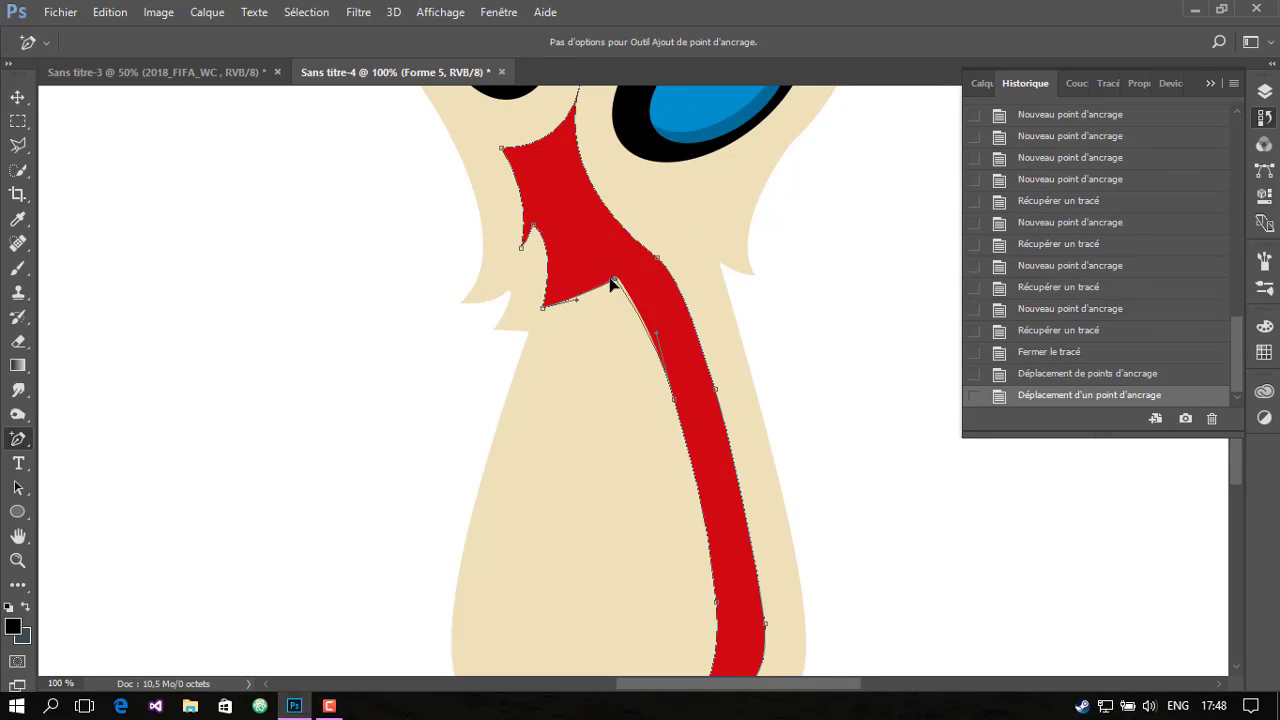
left_click_drag(656, 334, 655, 310)
left_click_drag(676, 400, 671, 373)
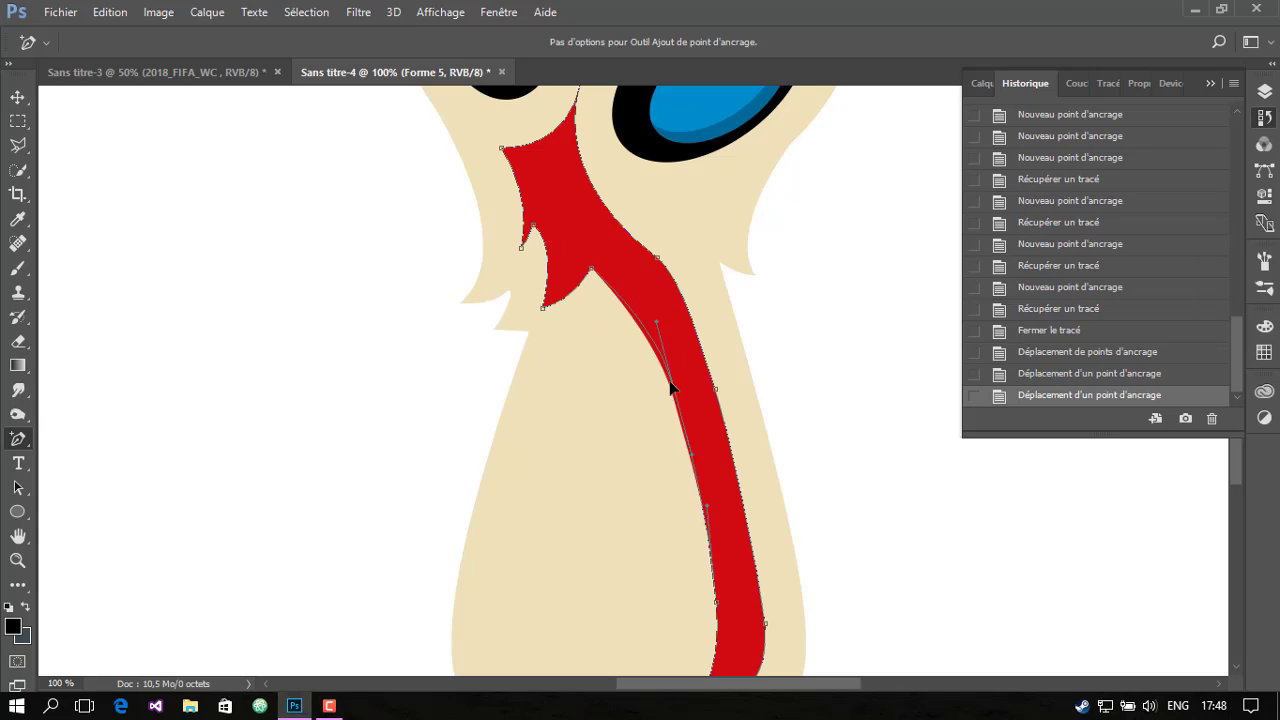
scroll(661, 379, "down", 3)
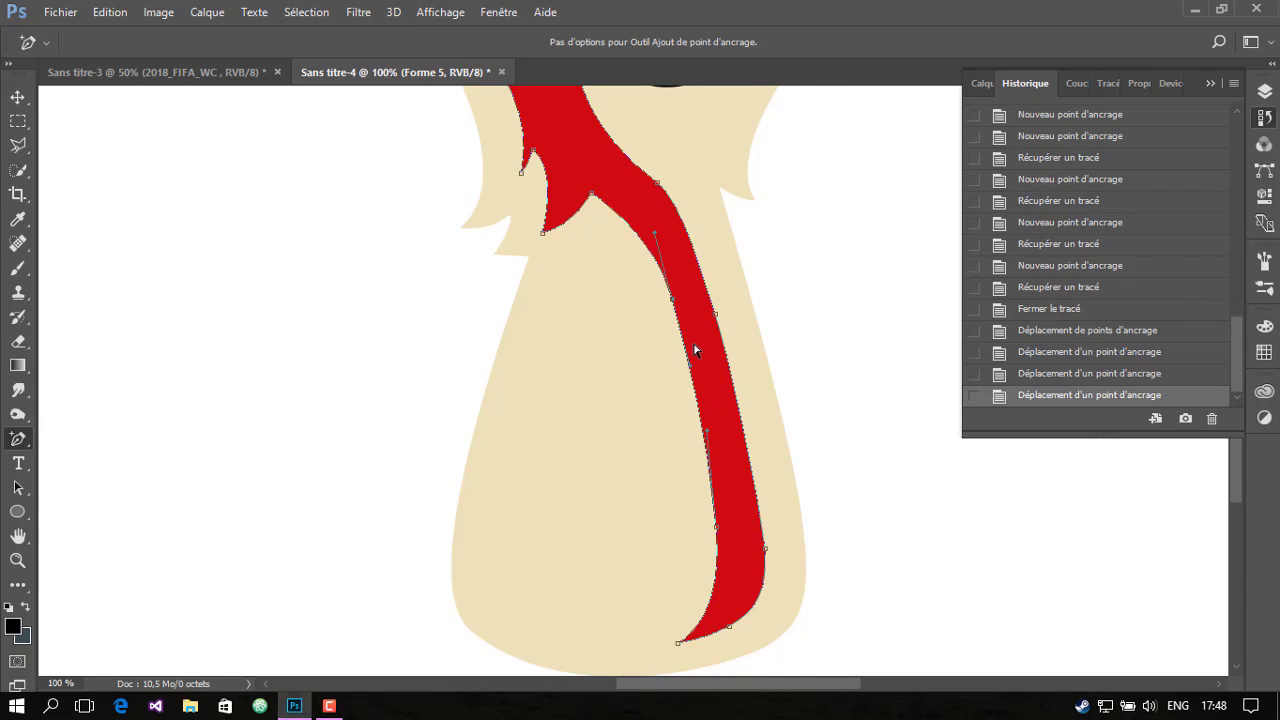
scroll(696, 350, "up", 3)
Adjust the ribbon's top-left anchors and pull handles to round its right edge
left_click_drag(535, 232, 521, 260)
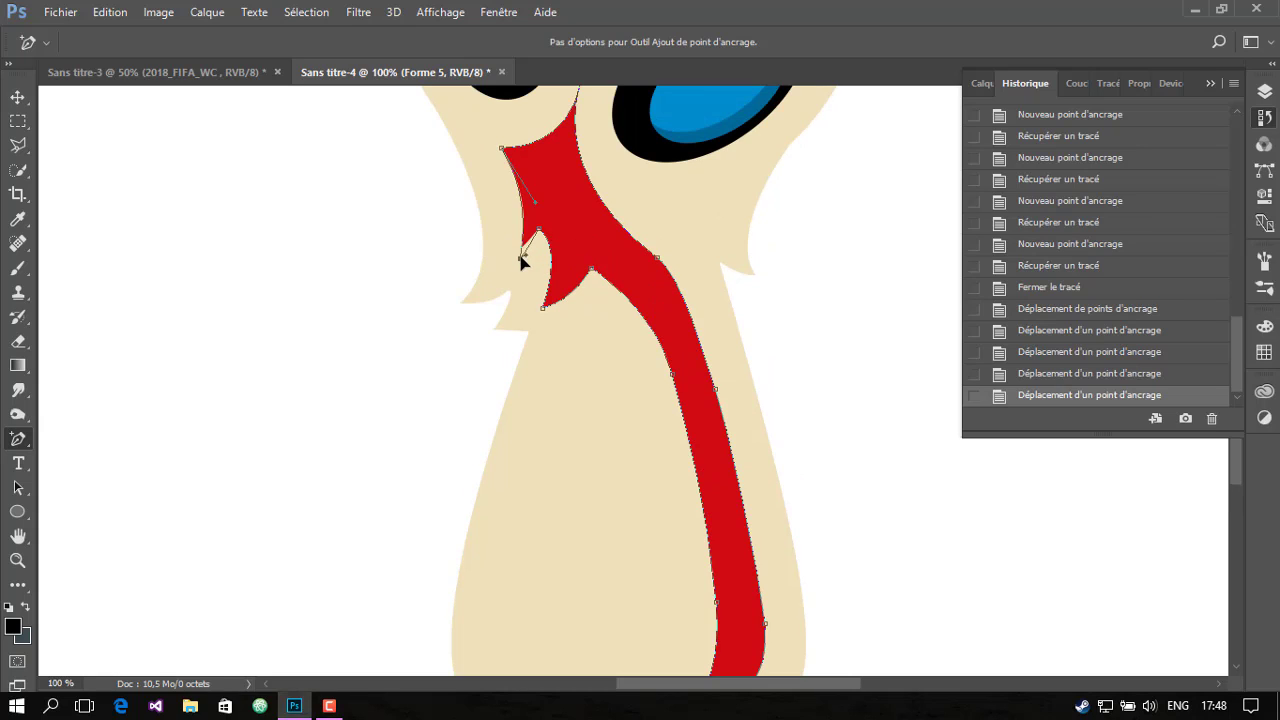
scroll(543, 255, "up", 2)
left_click_drag(502, 195, 498, 190)
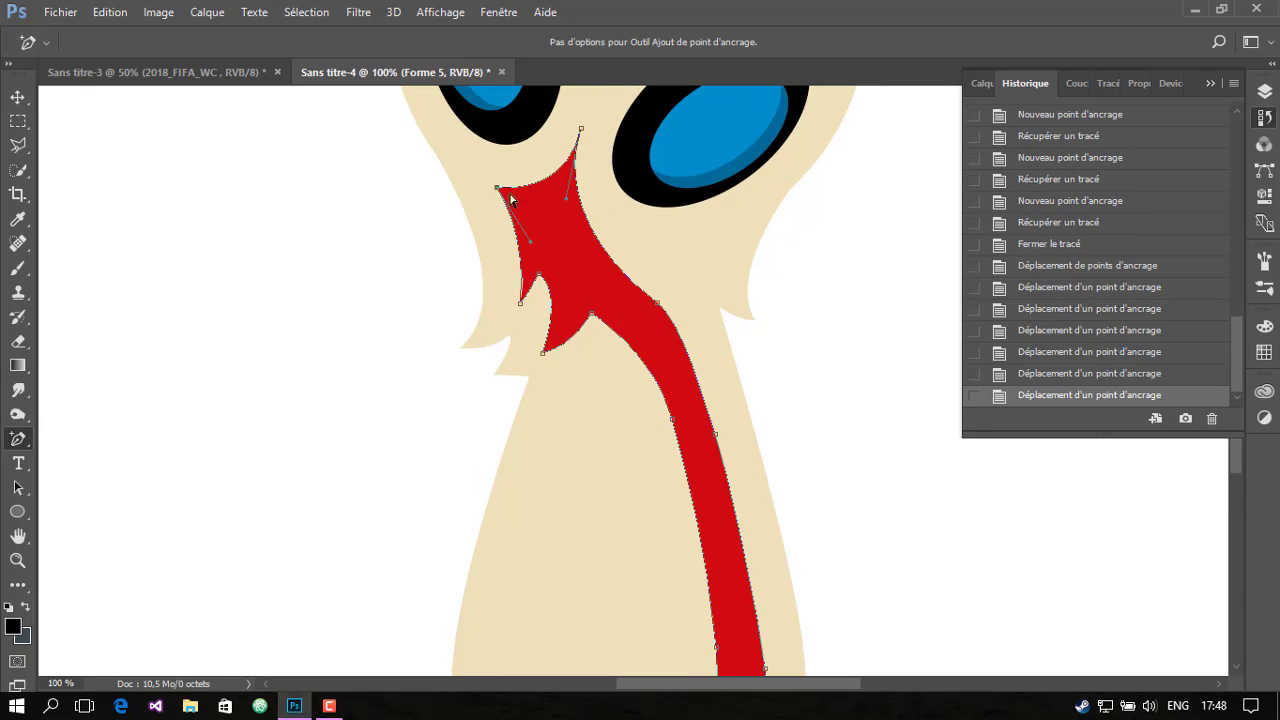
scroll(605, 232, "up", 2)
scroll(620, 260, "down", 1)
left_click_drag(658, 322, 689, 338)
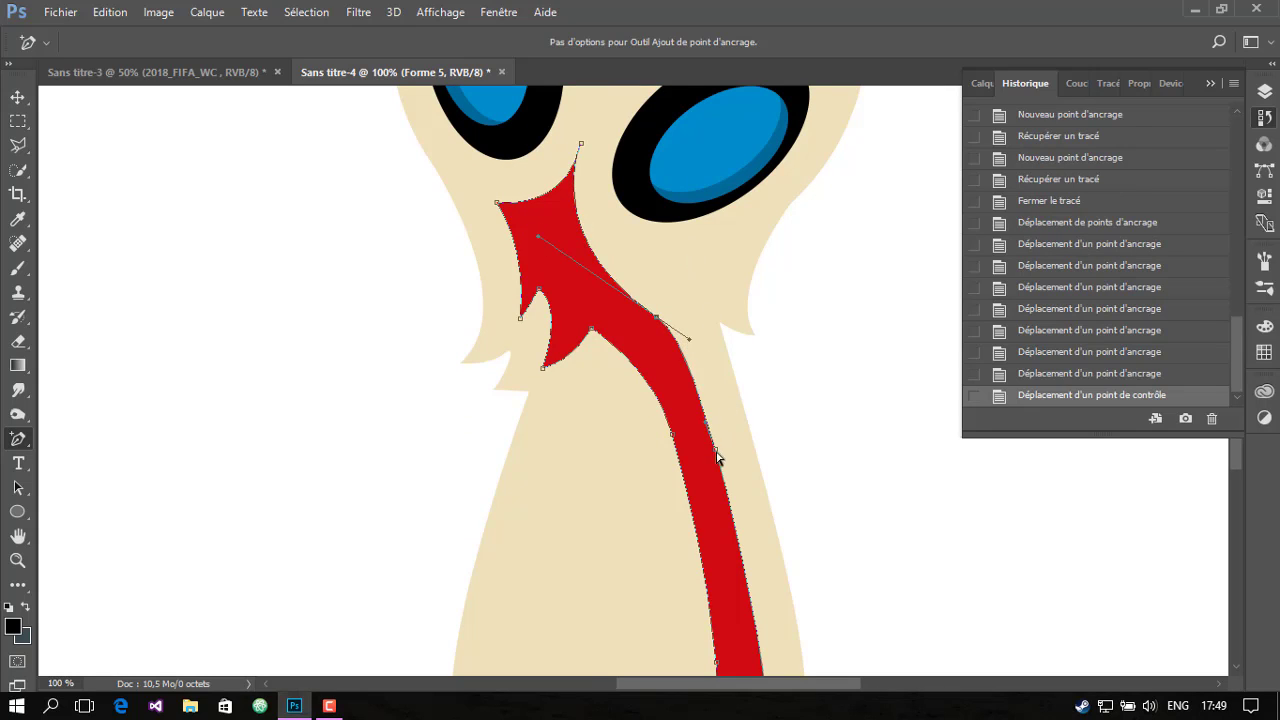
left_click_drag(717, 458, 720, 457)
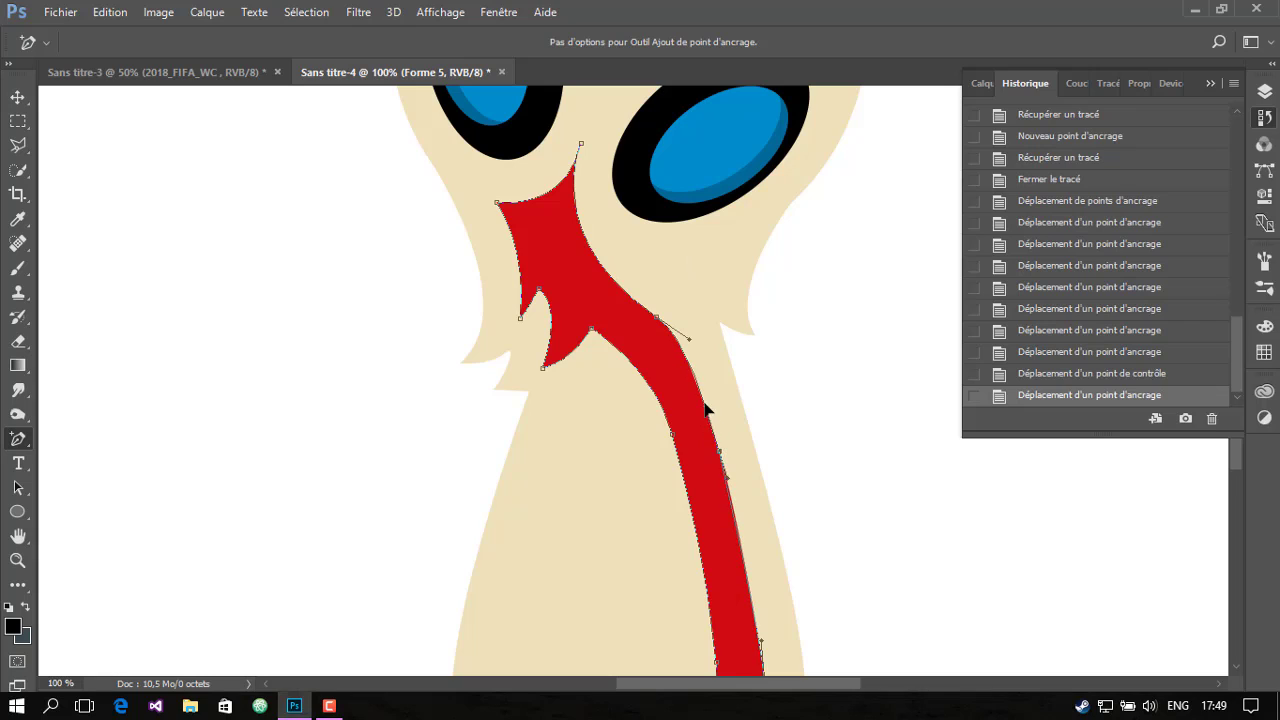
left_click_drag(706, 408, 741, 441)
Add two anchors lower on the ribbon's right edge and smooth that curve
scroll(750, 410, "down", 3)
left_click(741, 452)
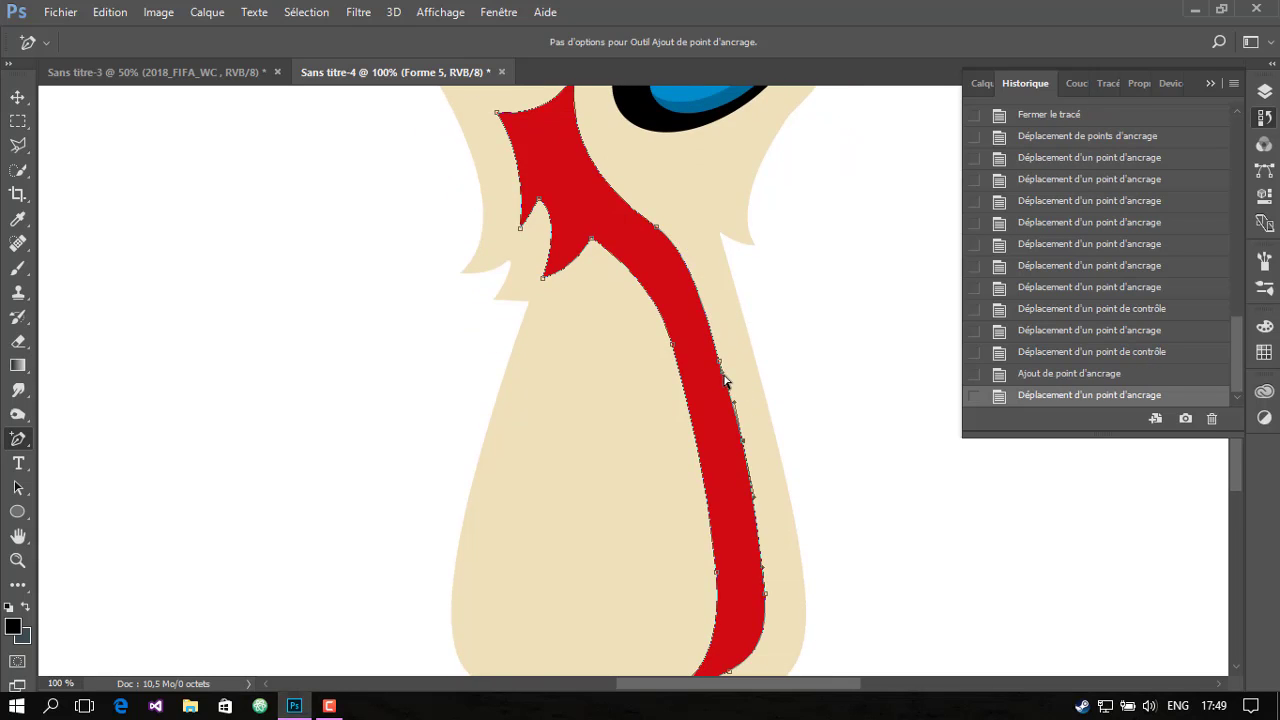
left_click_drag(722, 370, 726, 364)
left_click(702, 468)
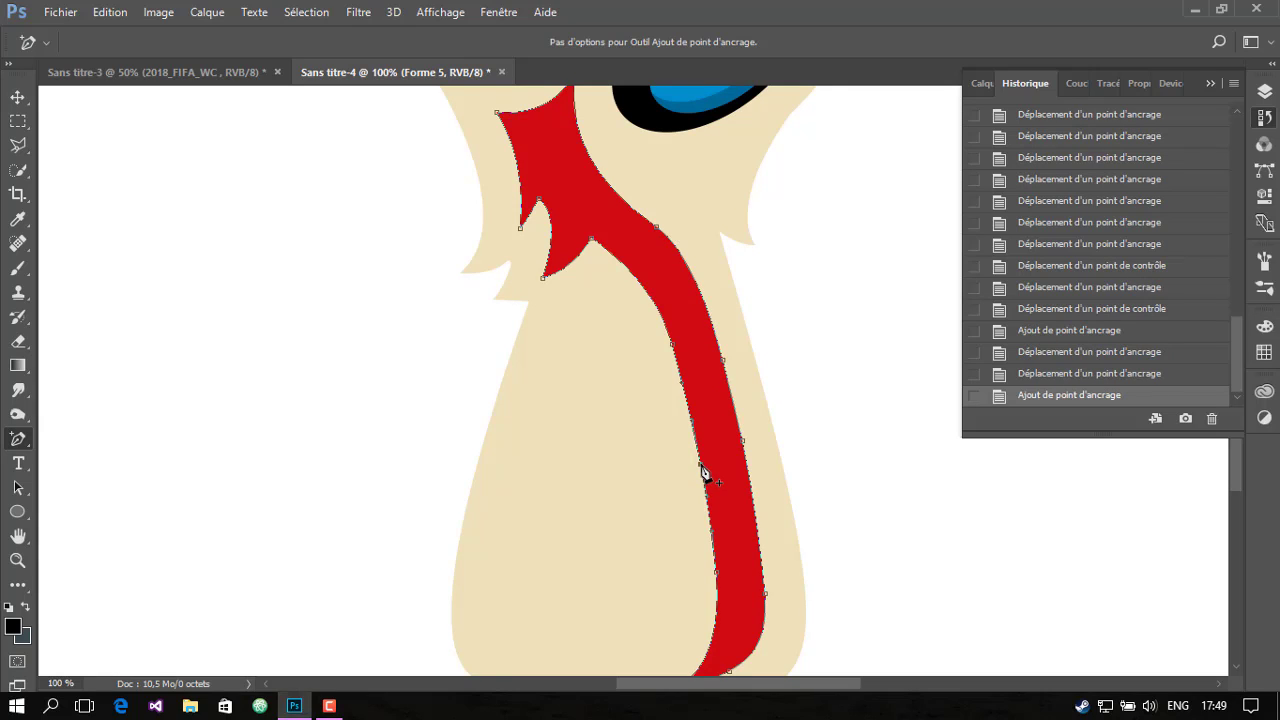
left_click_drag(706, 466, 725, 488)
scroll(723, 400, "down", 3)
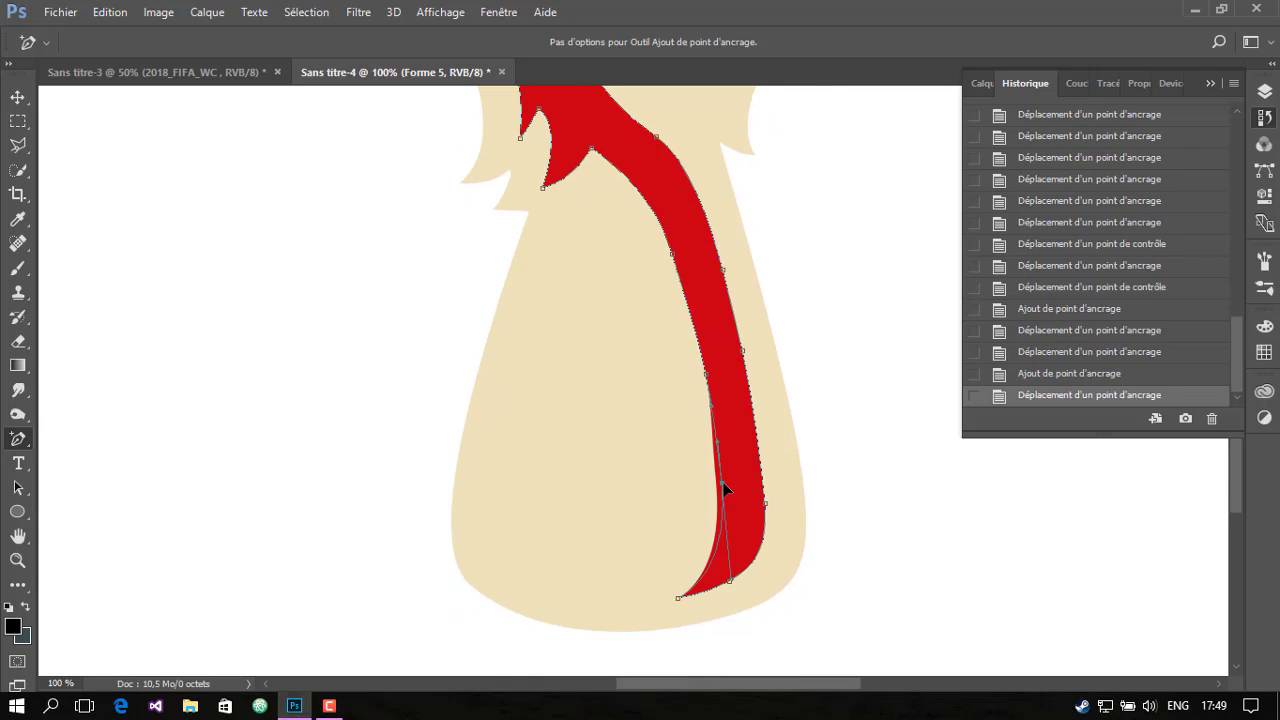
scroll(746, 400, "up", 4)
scroll(746, 400, "up", 5)
scroll(746, 400, "up", 4)
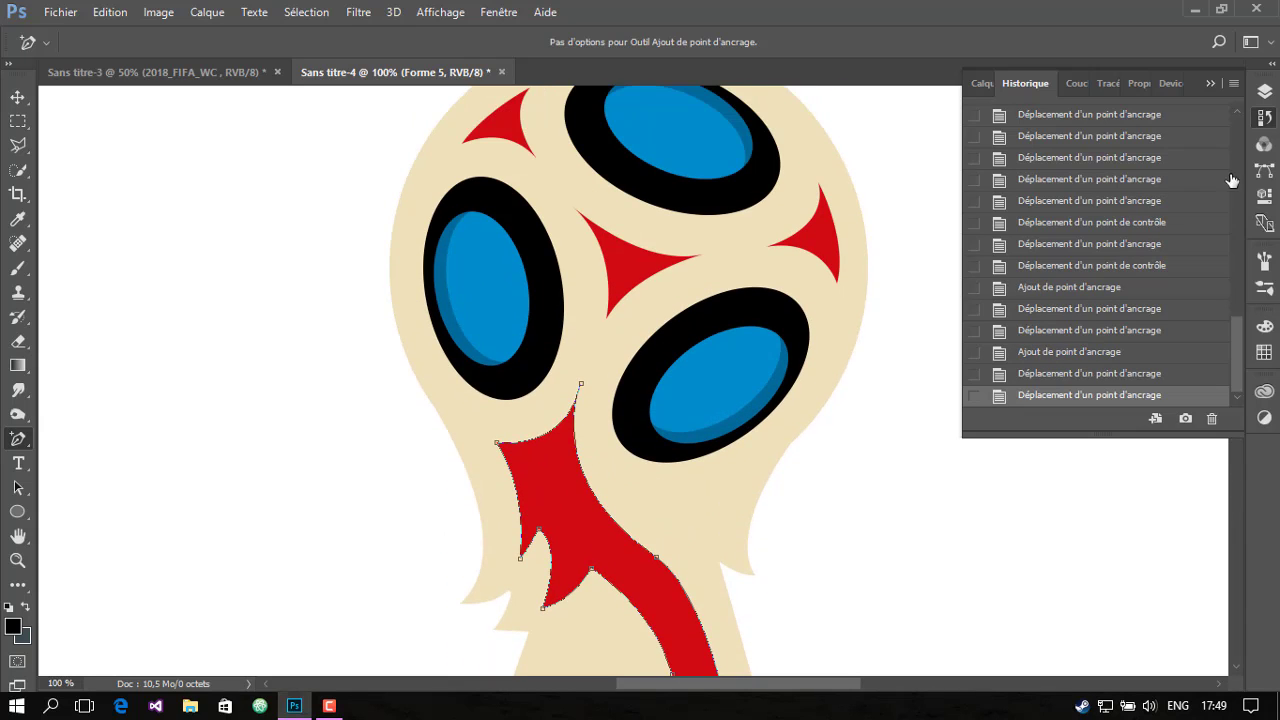
left_click(1264, 117)
scroll(851, 366, "down", 5)
left_click(17, 560)
Fit the canvas, zoom in on the ribbon, and add empty layer Calque 1 on top
right_click(735, 395)
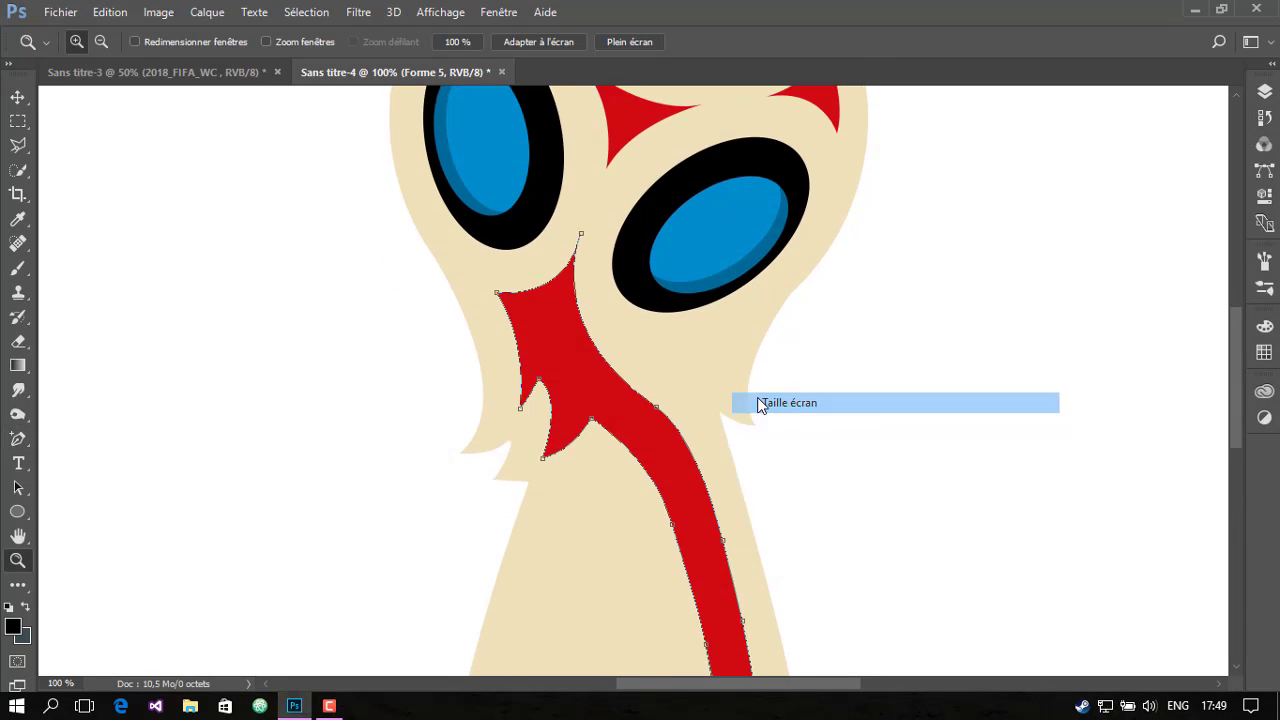
left_click(760, 403)
left_click(690, 389)
left_click(648, 359)
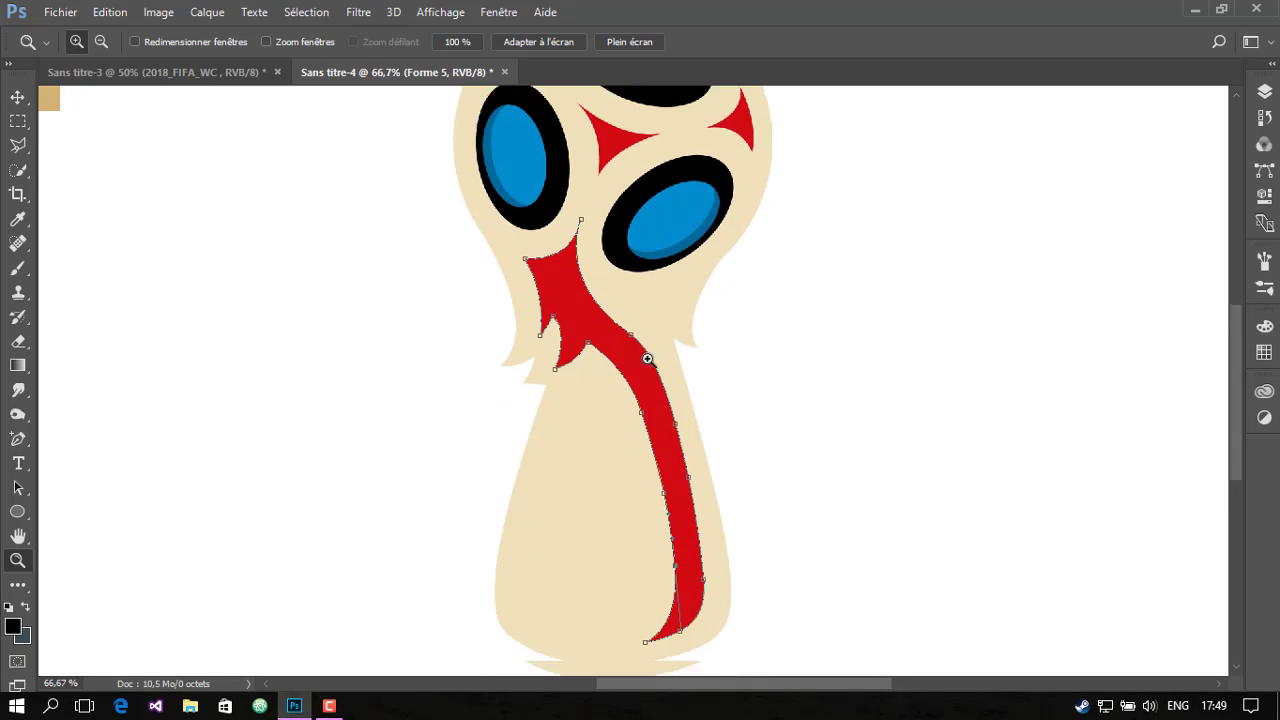
left_click(1264, 91)
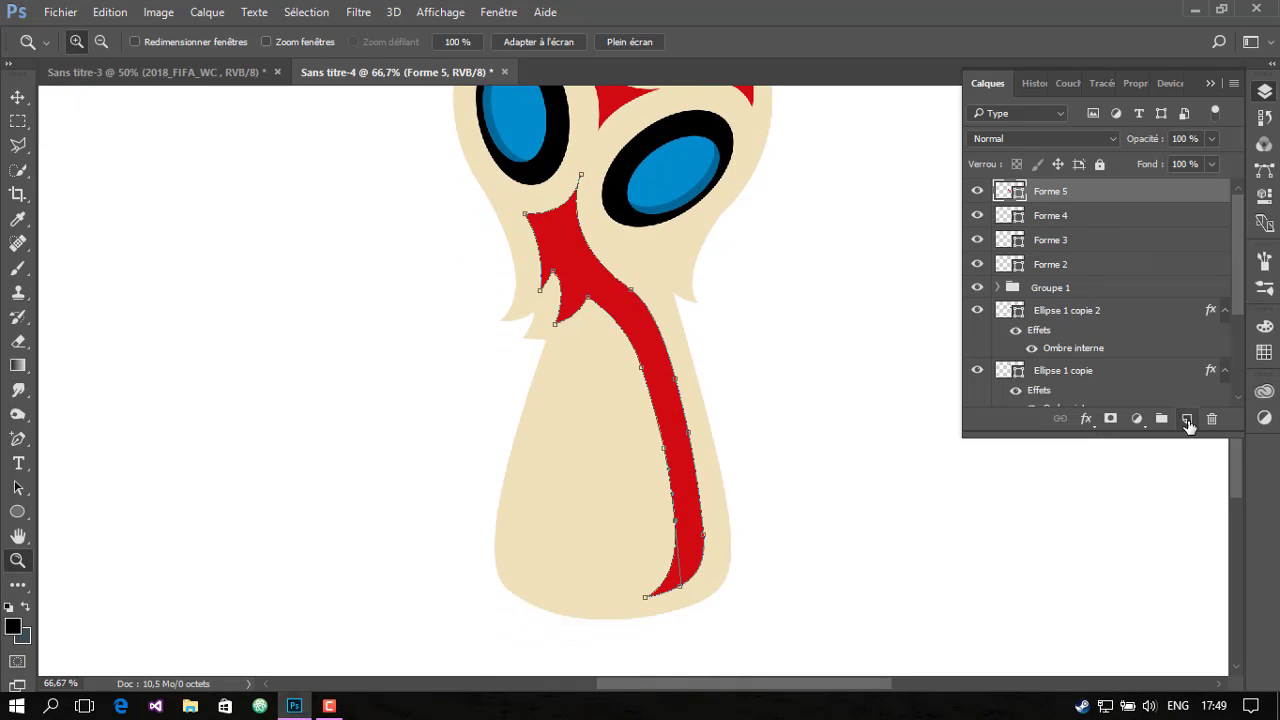
left_click(1187, 418)
left_click(648, 329)
scroll(680, 331, "down", 3)
scroll(711, 334, "up", 3)
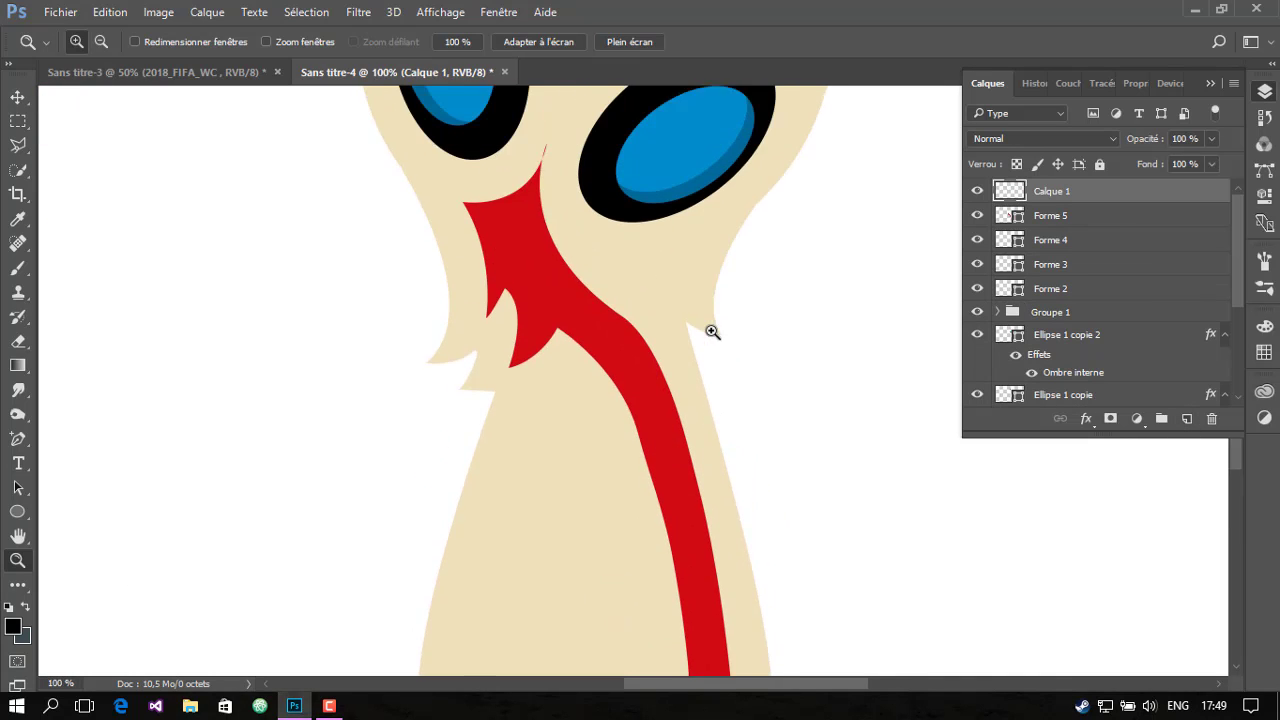
scroll(711, 334, "up", 3)
scroll(740, 326, "up", 1)
Hide the Layers panel and switch back to the Pen tool
left_click(1264, 91)
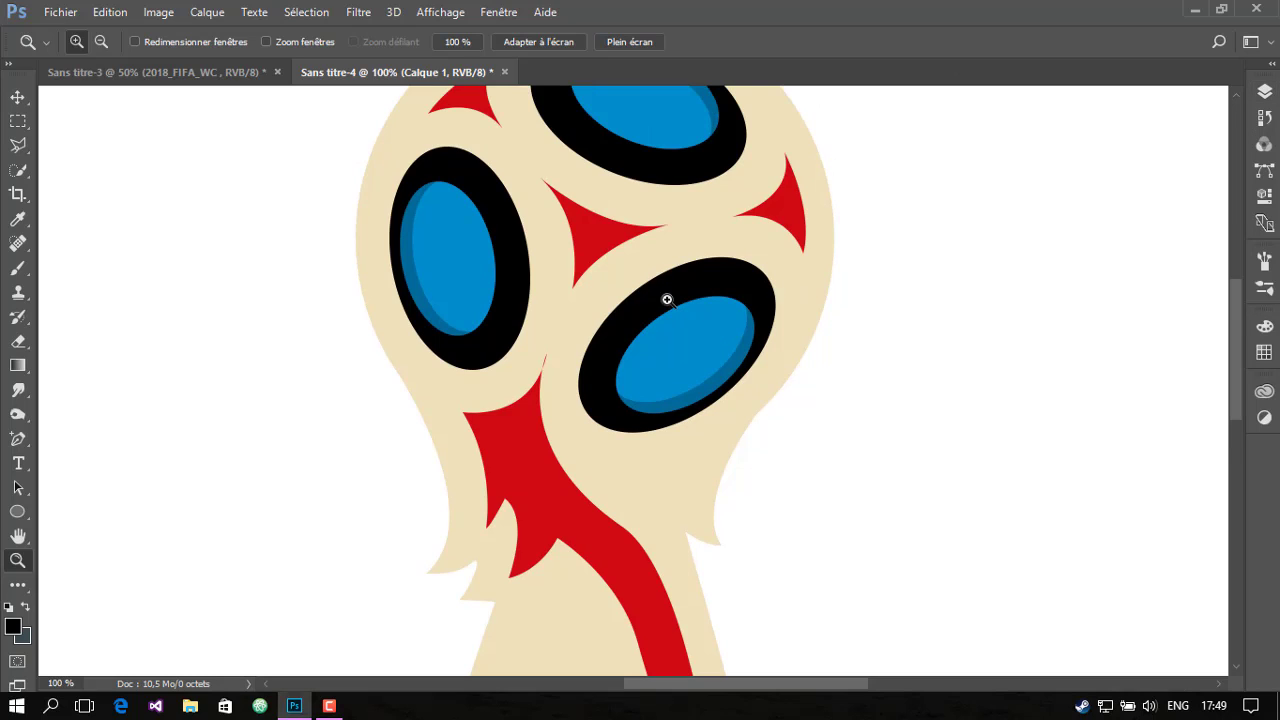
scroll(788, 338, "down", 3)
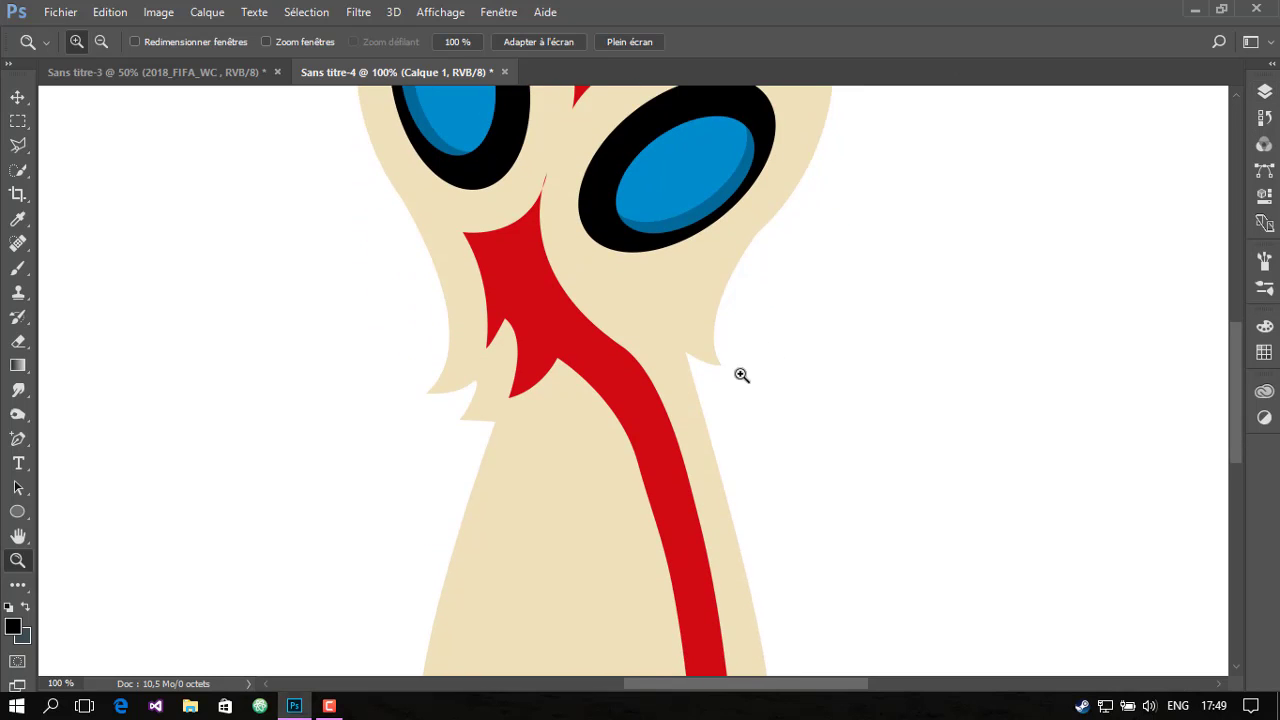
scroll(760, 320, "up", 1)
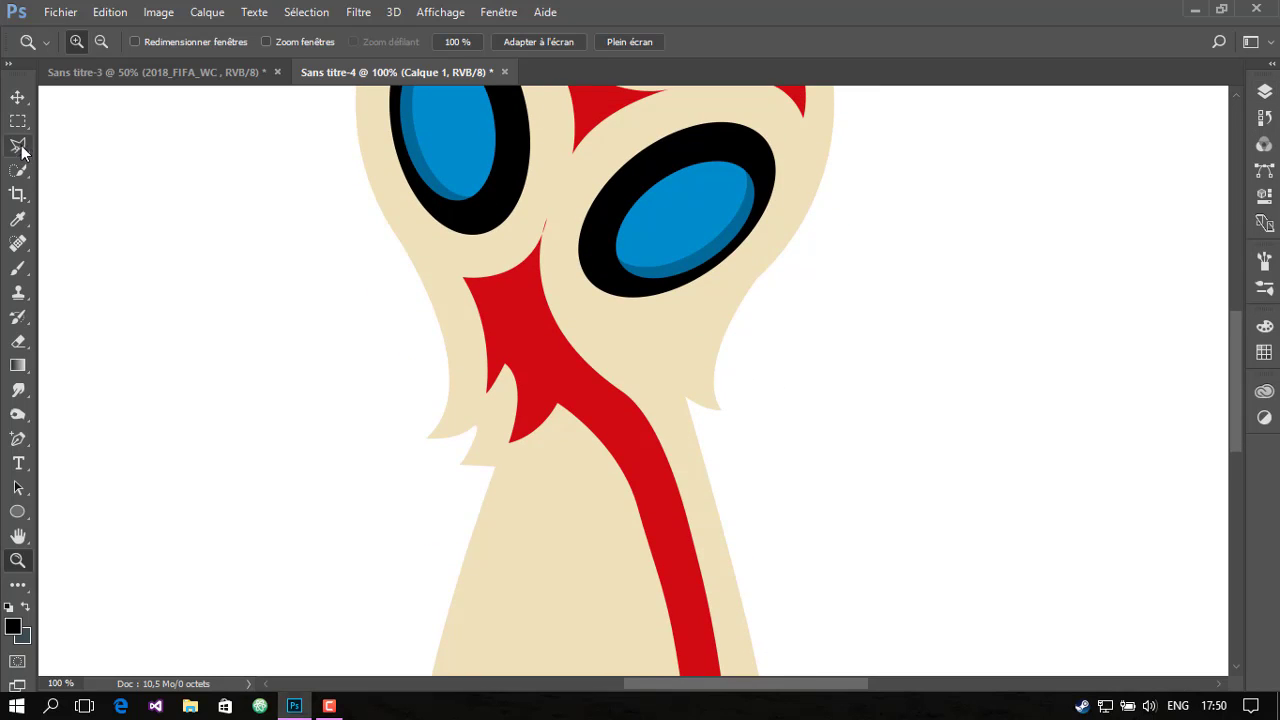
left_click(18, 438)
left_click(100, 437)
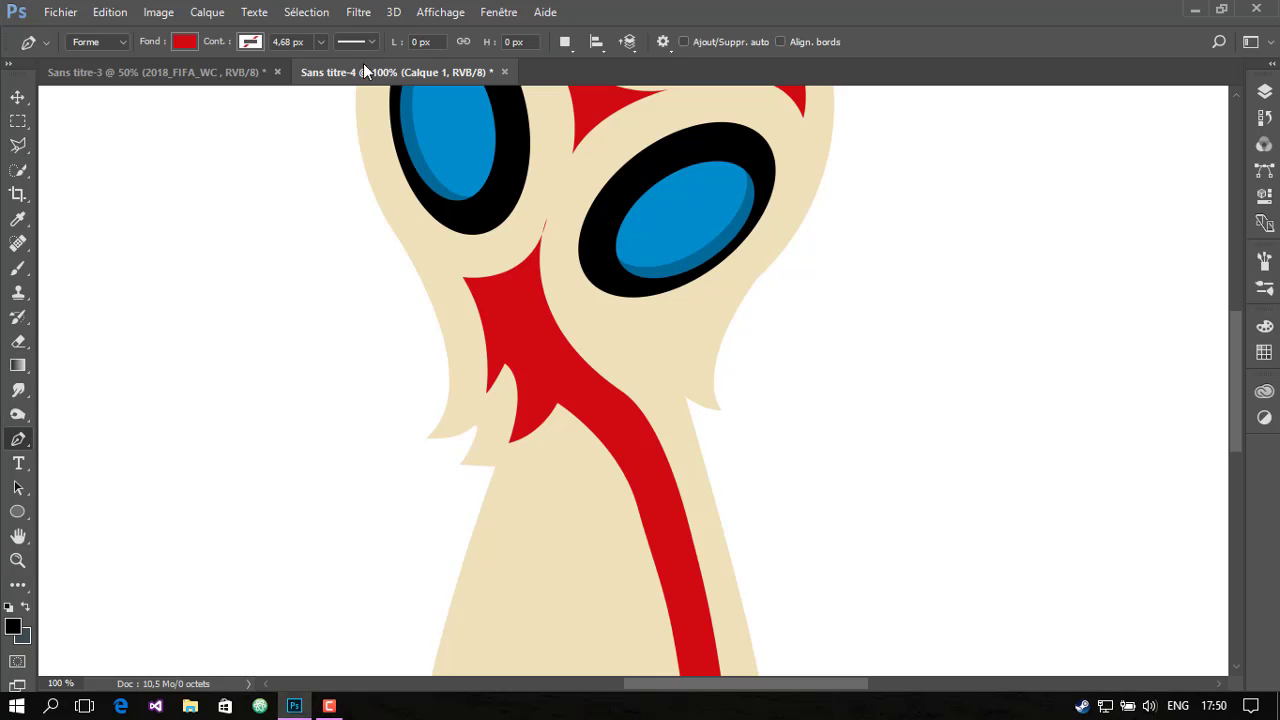
Draw a closed curved drip outline around the bottom of the right eye
left_click(752, 226)
mouse_move(688, 326)
left_mouse_down()
mouse_move(681, 347)
mouse_move(668, 318)
left_mouse_up()
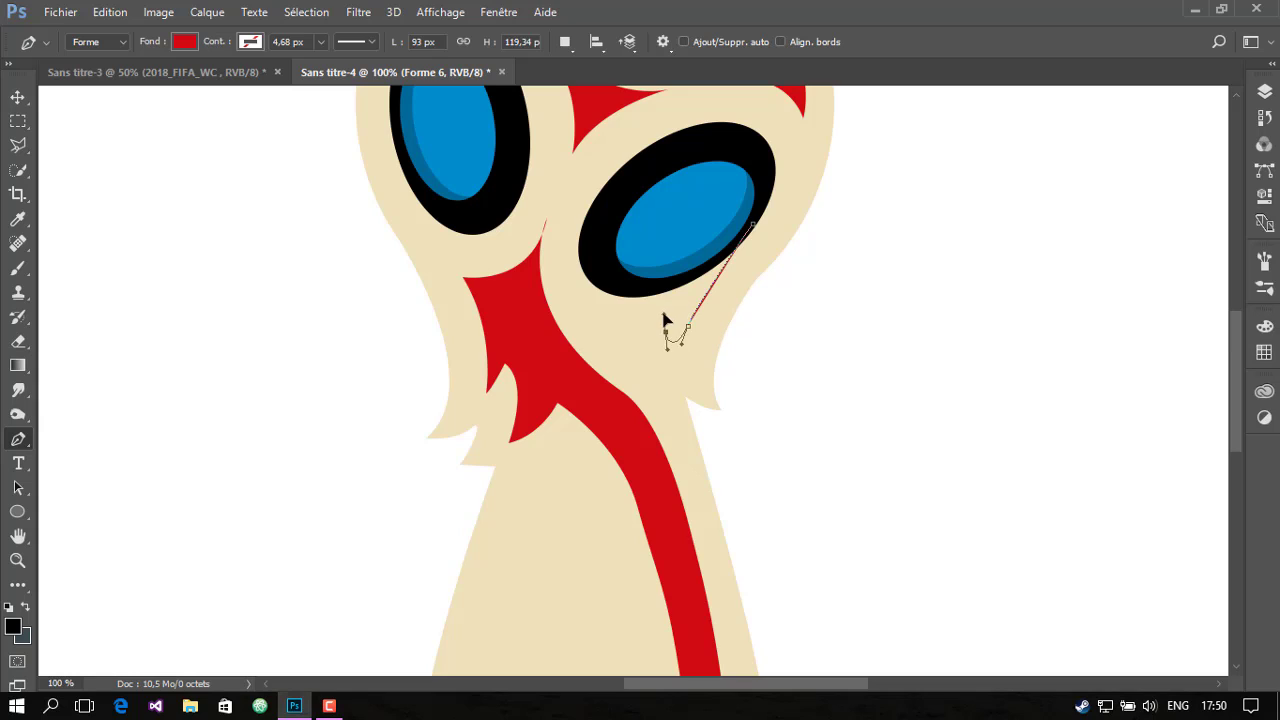
left_click(648, 333)
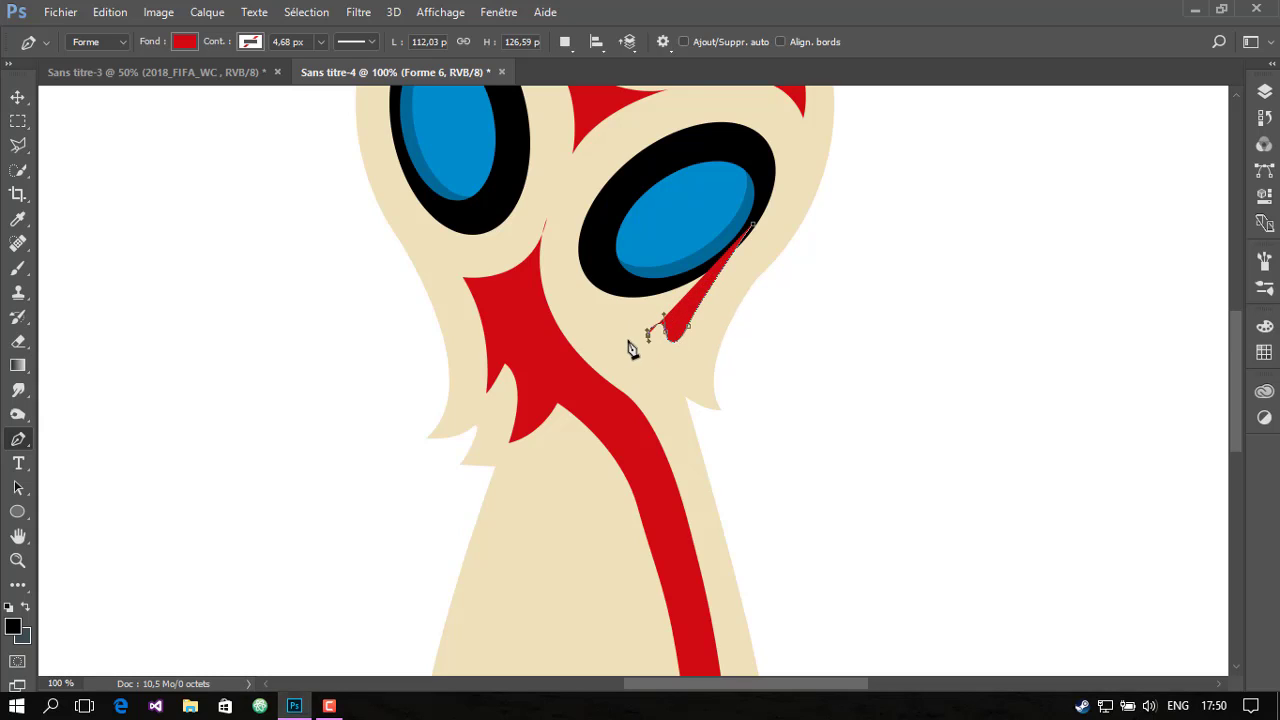
left_click_drag(636, 347, 614, 328)
left_click_drag(580, 243, 593, 220)
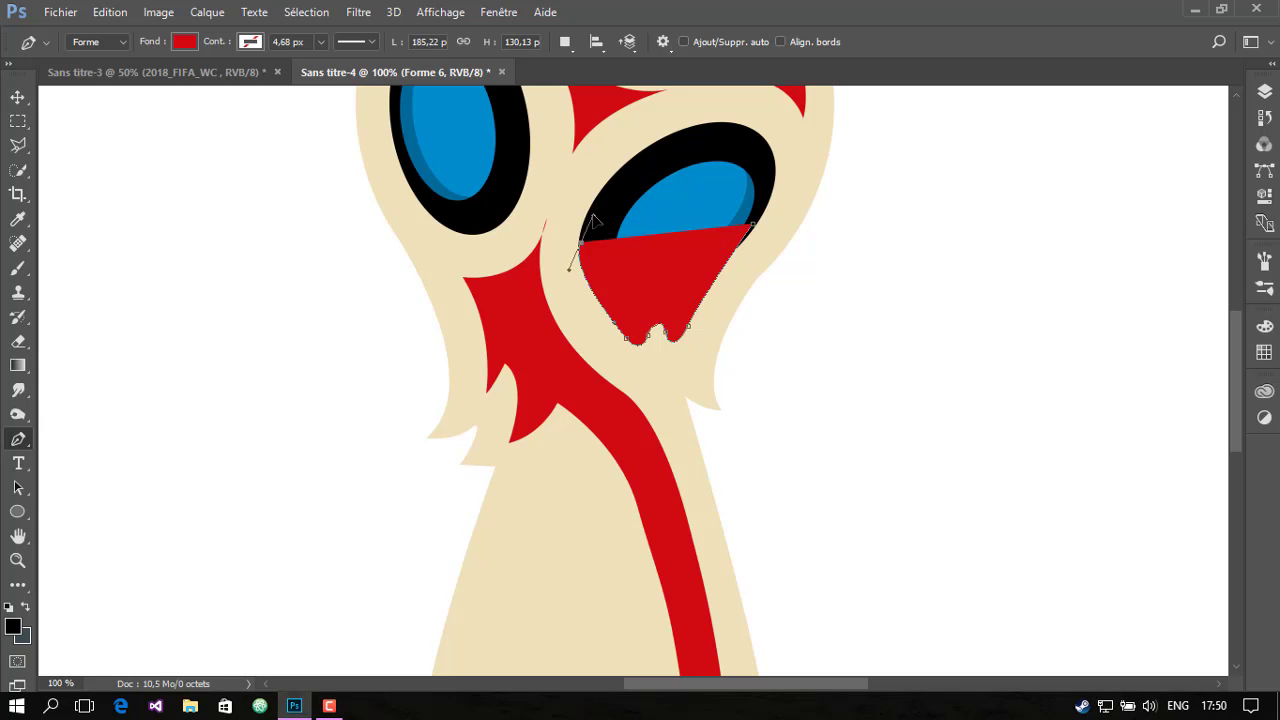
left_click(760, 229)
Fill the new drip shape with black sampled from the eye outline
left_click(185, 41)
left_click(299, 77)
left_click(786, 186)
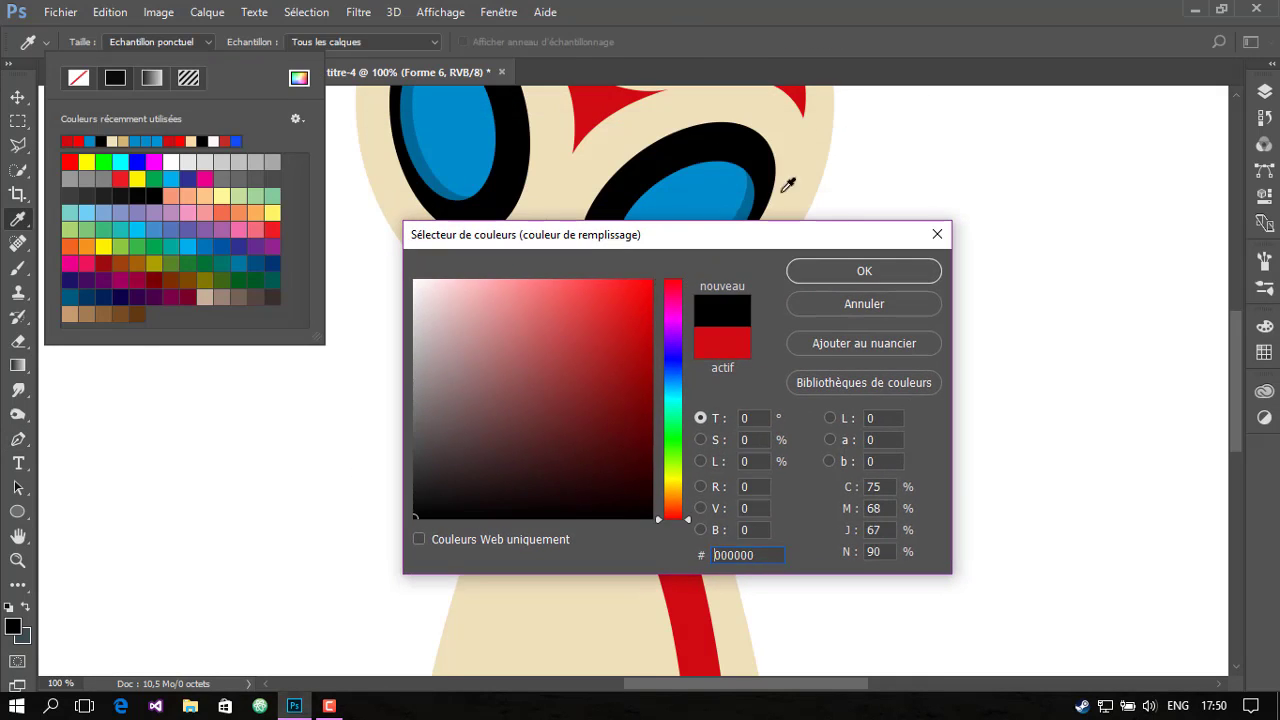
left_click(900, 269)
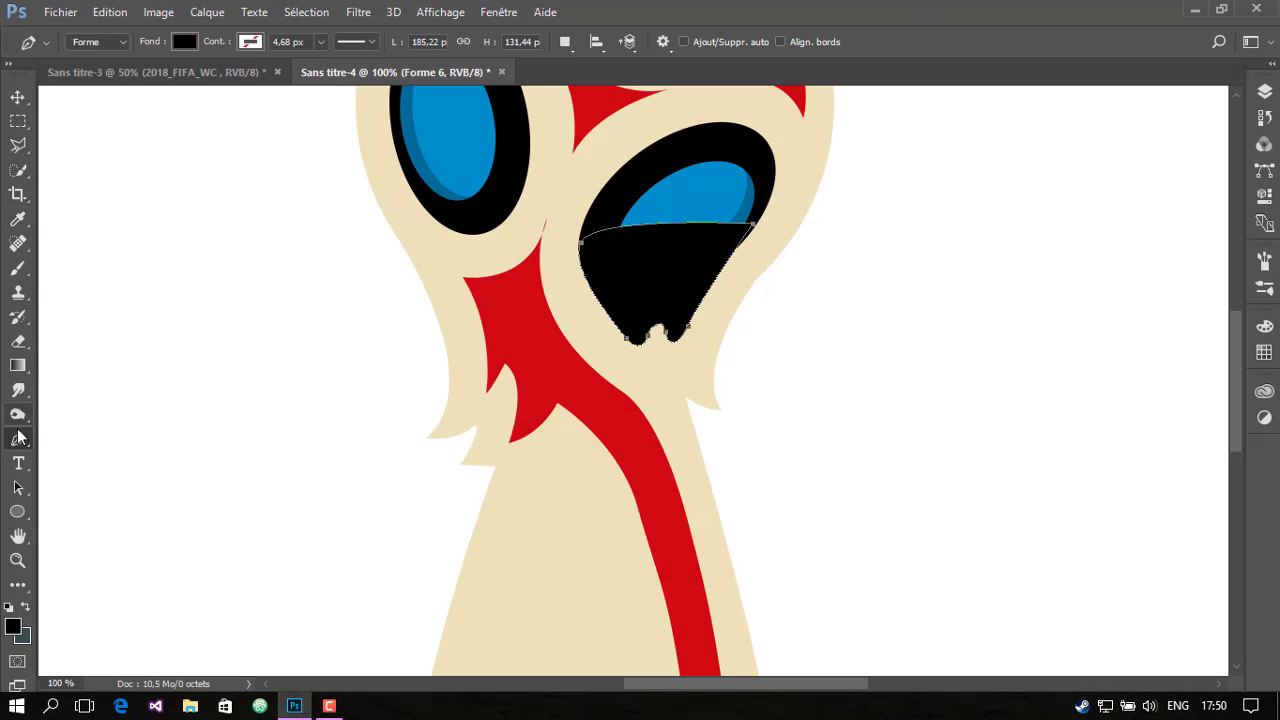
Move the Forme 6 layer below Ellipse 1 copie 2 so the blue eye shows
right_click(18, 438)
left_click(86, 470)
left_click_drag(752, 231, 762, 222)
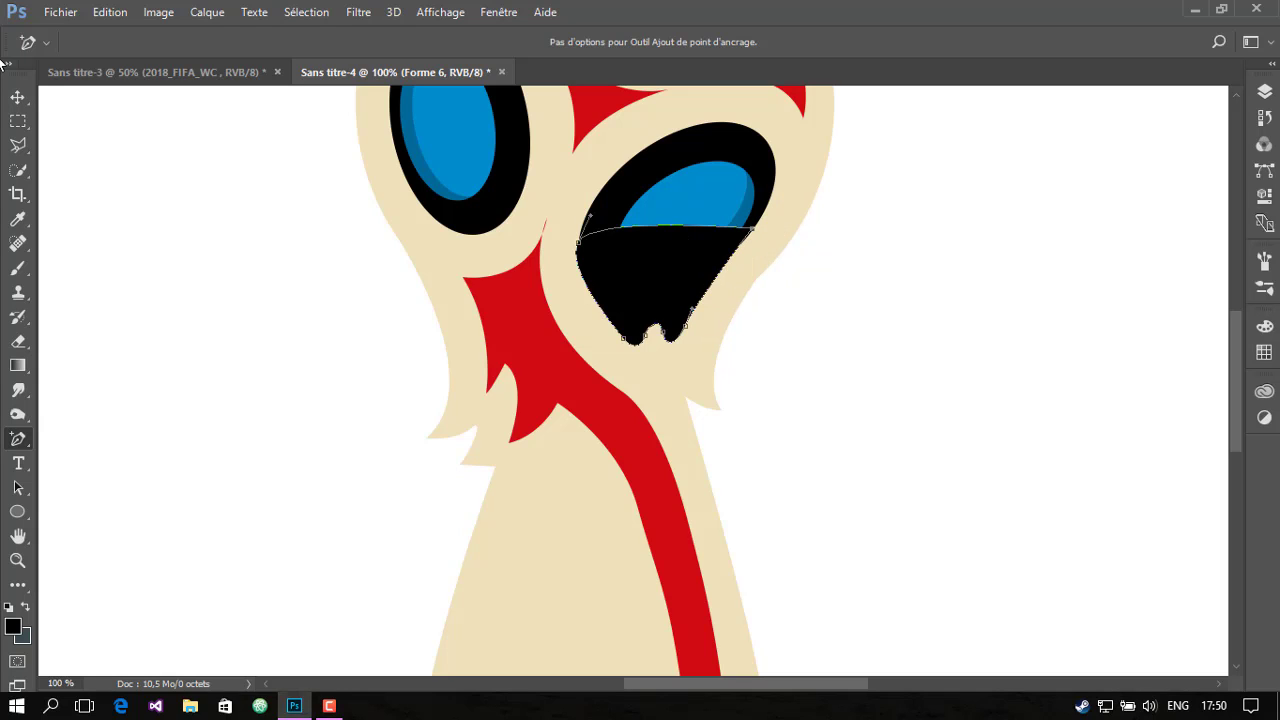
left_click(17, 96)
left_click(1264, 91)
left_click_drag(1098, 200, 1096, 369)
Nudge the black drip shape right and up with the arrow keys
key("Right")
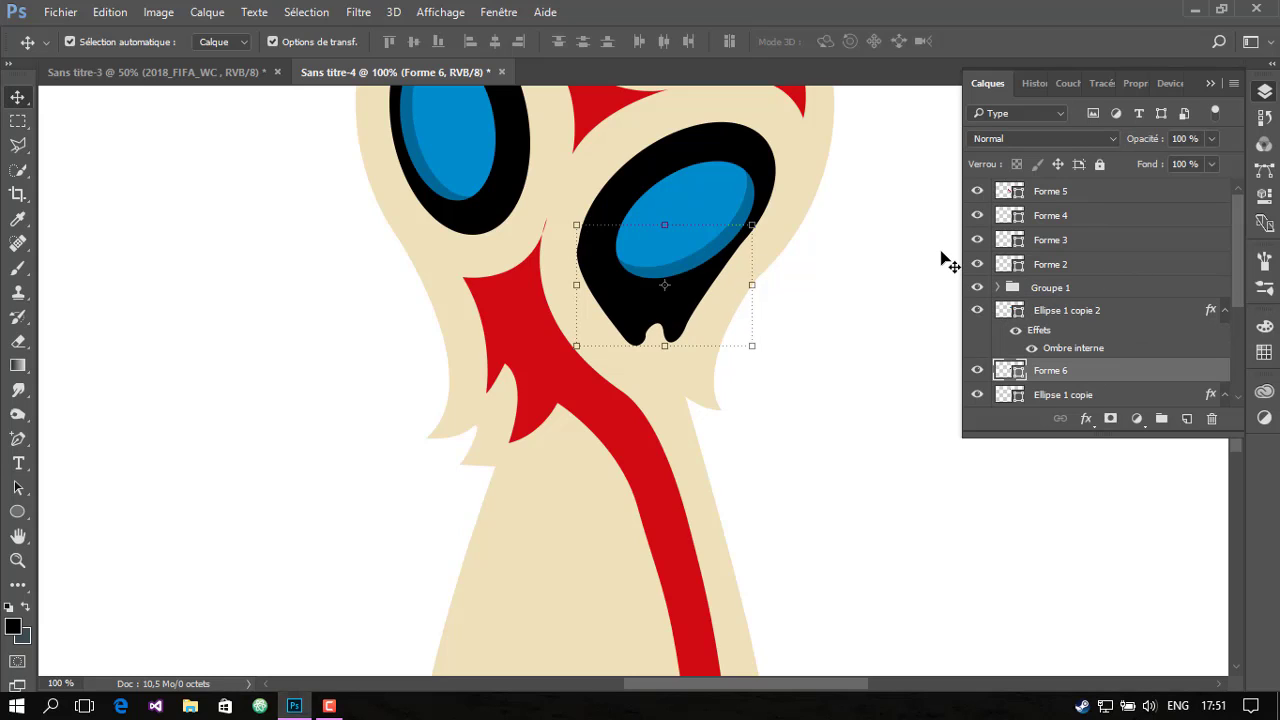
key("Up")
key("Right")
scroll(945, 300, "up", 1)
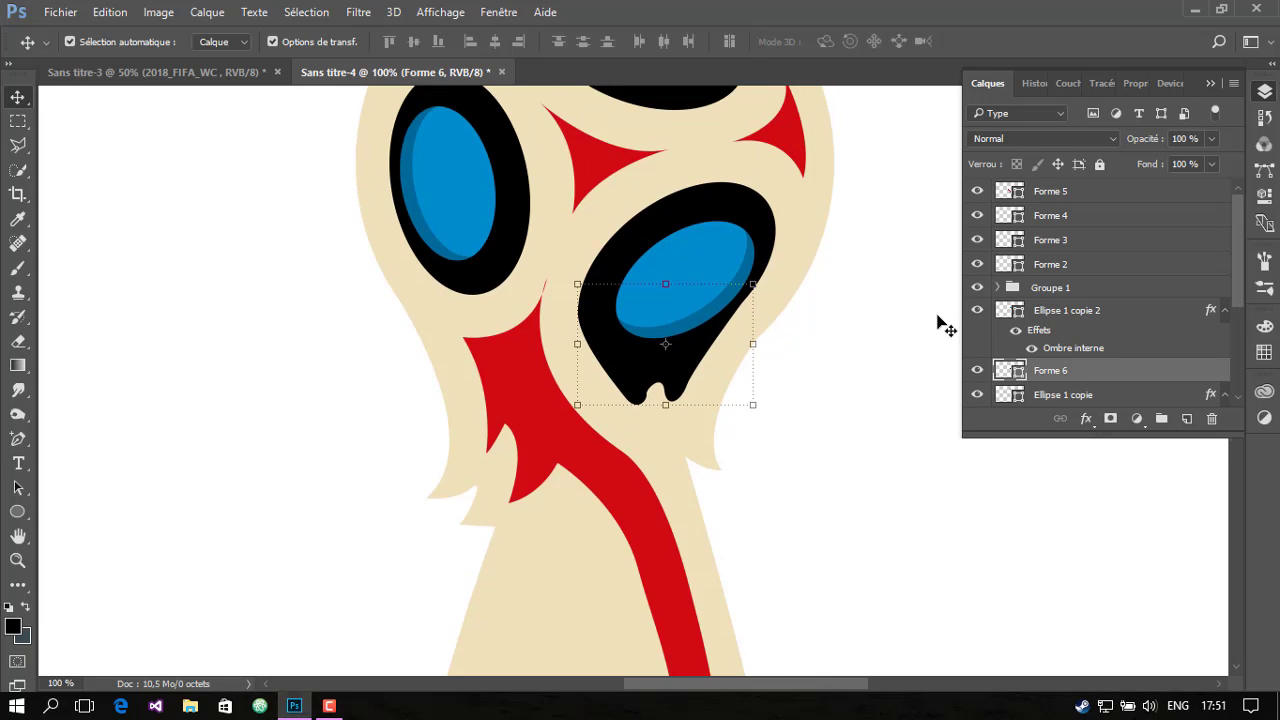
scroll(943, 318, "up", 1)
scroll(940, 310, "down", 1)
scroll(934, 303, "up", 1)
Select the eye ellipse, drip and group layers, ending on the right eye's ellipse
left_click(1068, 310)
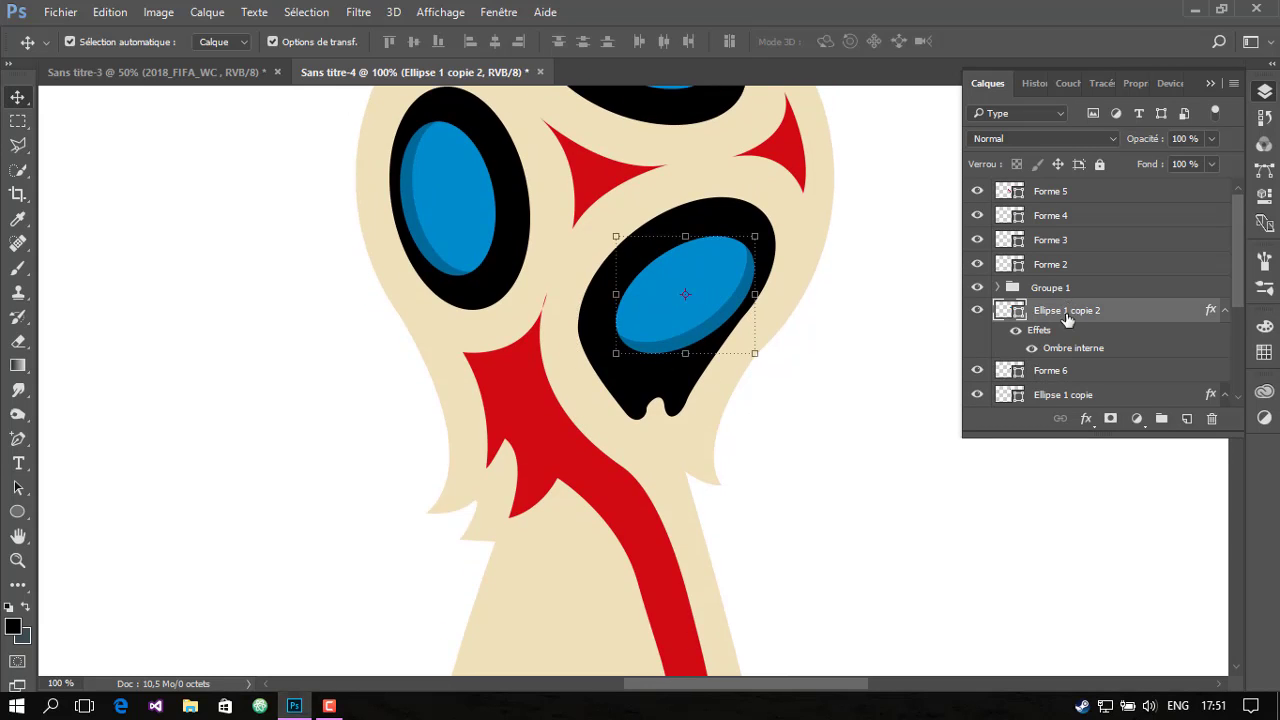
left_click(1065, 372)
scroll(1062, 365, "down", 1)
left_click(1068, 345)
left_click(1066, 261)
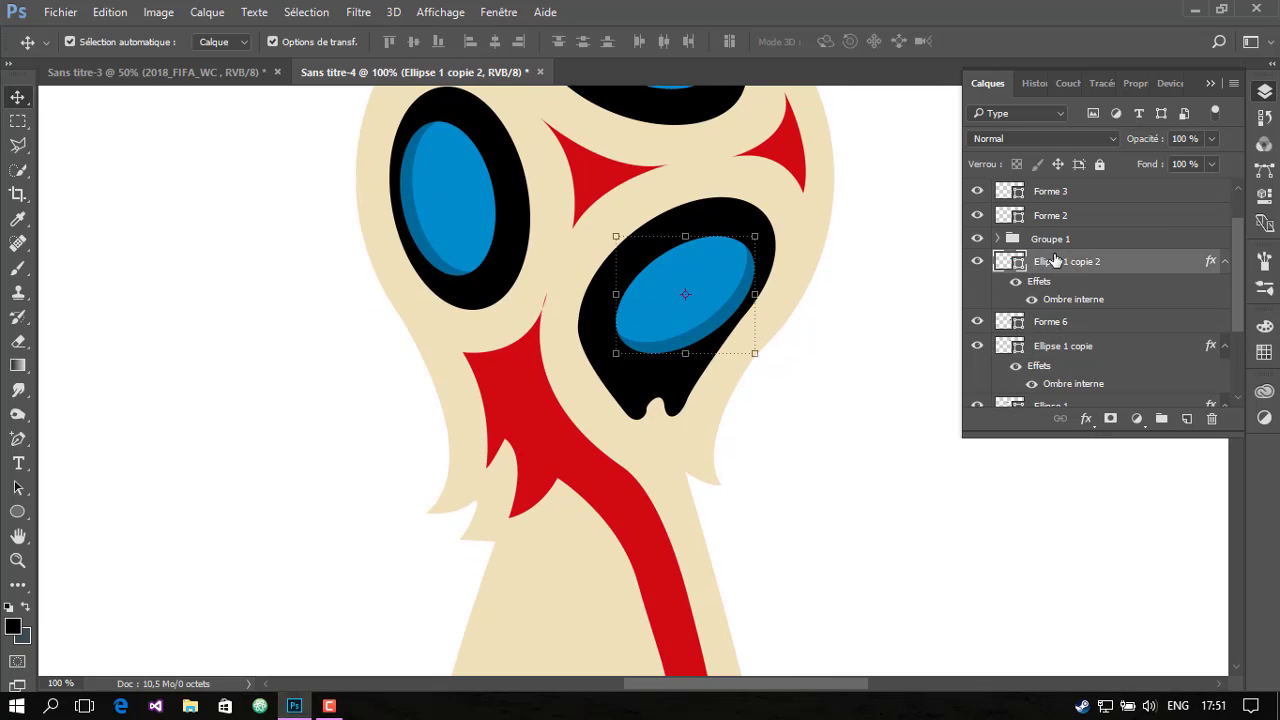
left_click(1050, 240)
left_click(1058, 262)
scroll(1058, 262, "down", 2)
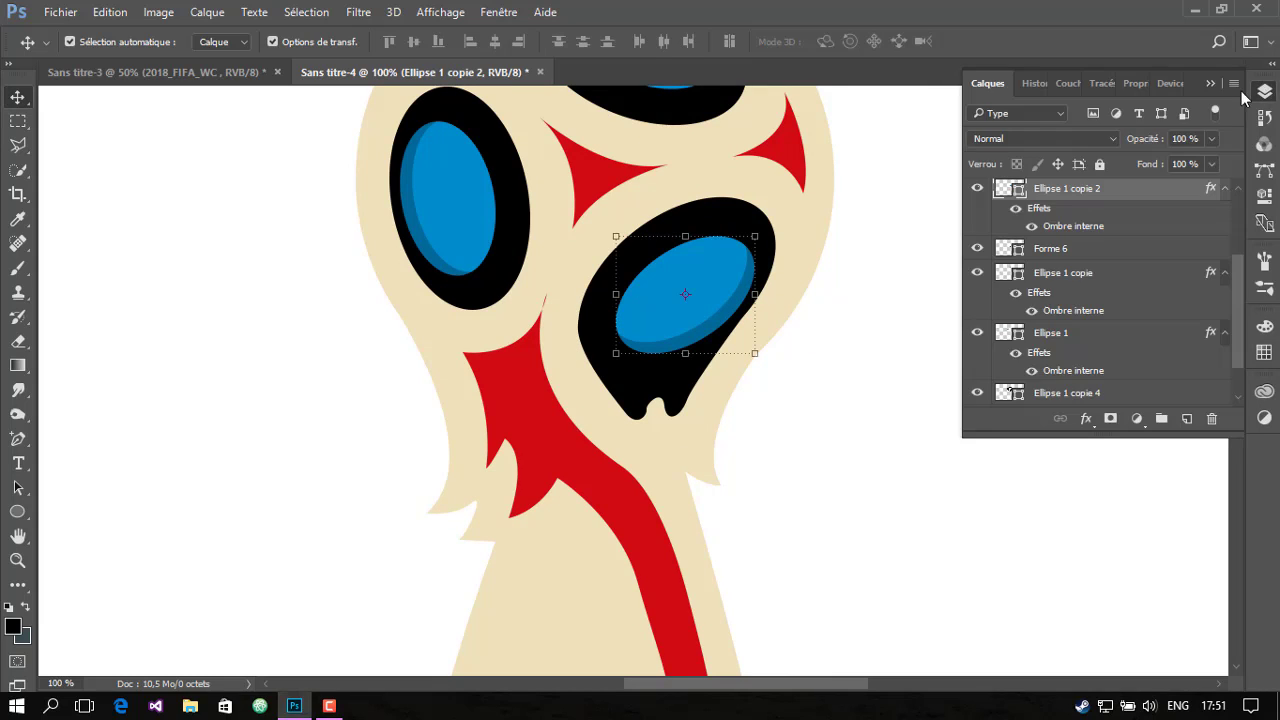
Fit the whole trophy on screen and zoom in slightly
left_click(1263, 90)
left_click(18, 560)
key("ctrl+0")
left_click(703, 353)
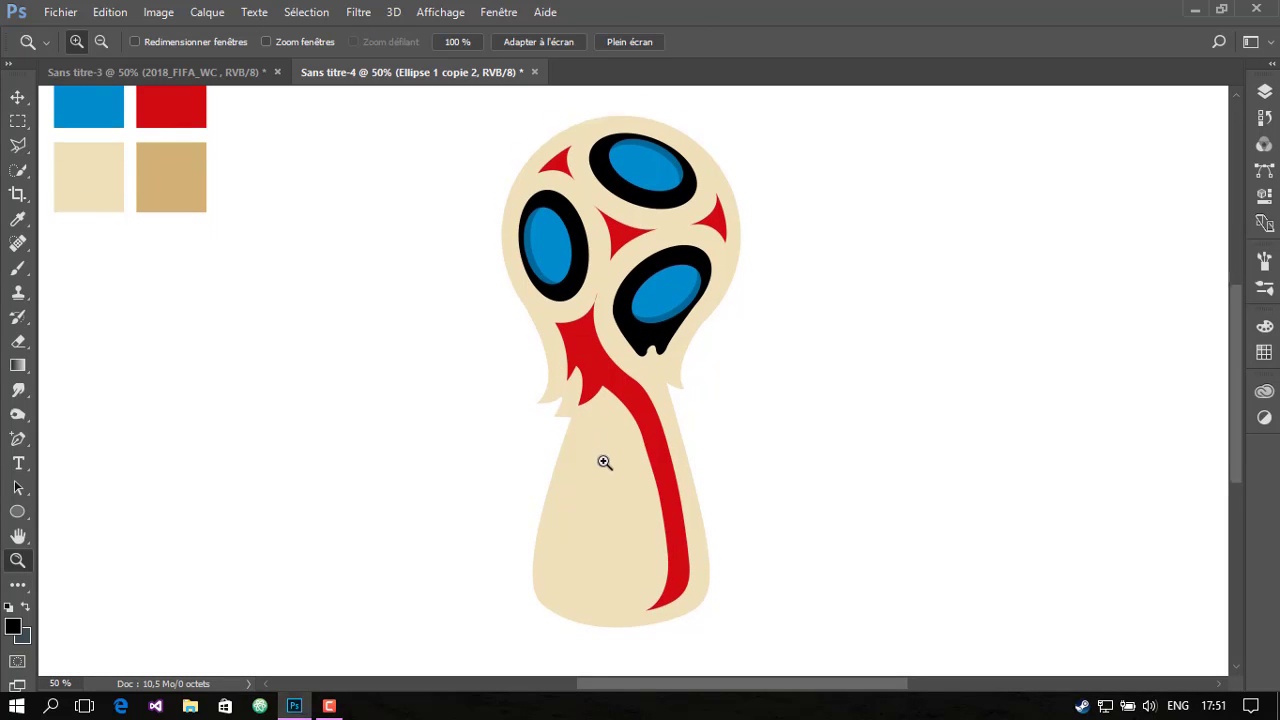
Zoom in on the trophy base and add a new layer above the red ribbon
left_click(608, 430)
left_click(618, 372)
scroll(620, 367, "down", 2)
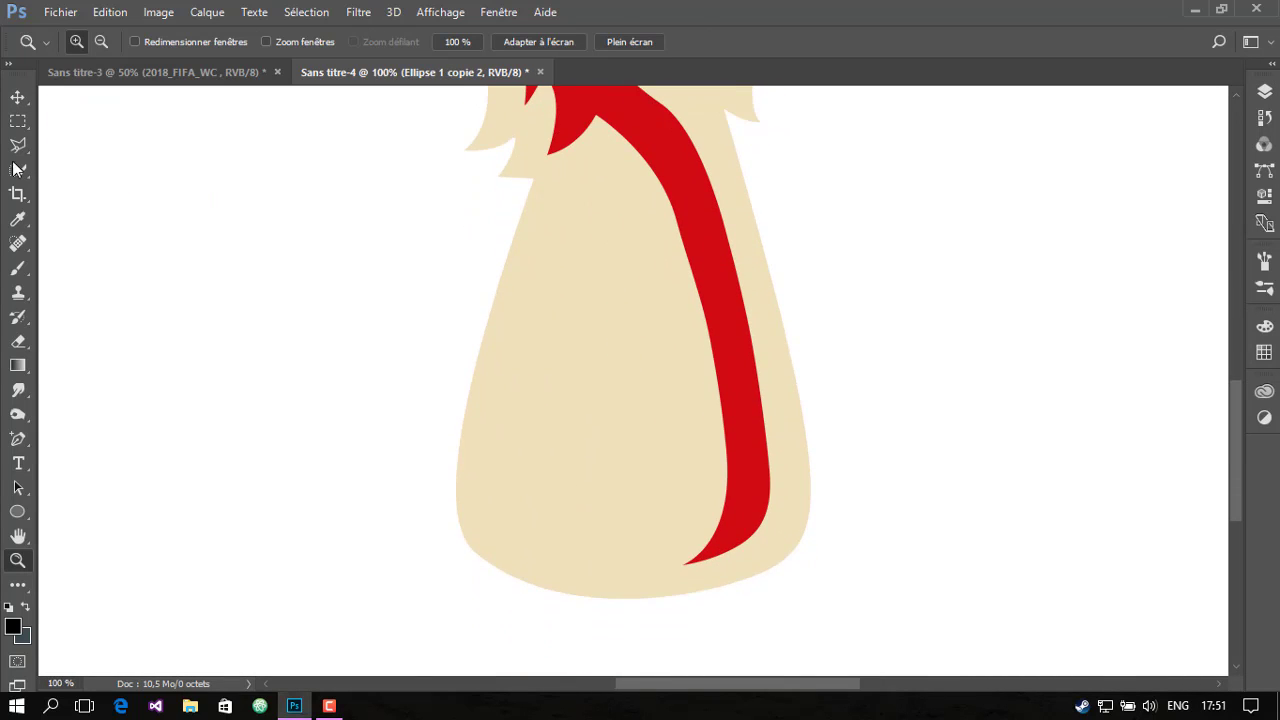
left_click(17, 440)
right_click(17, 440)
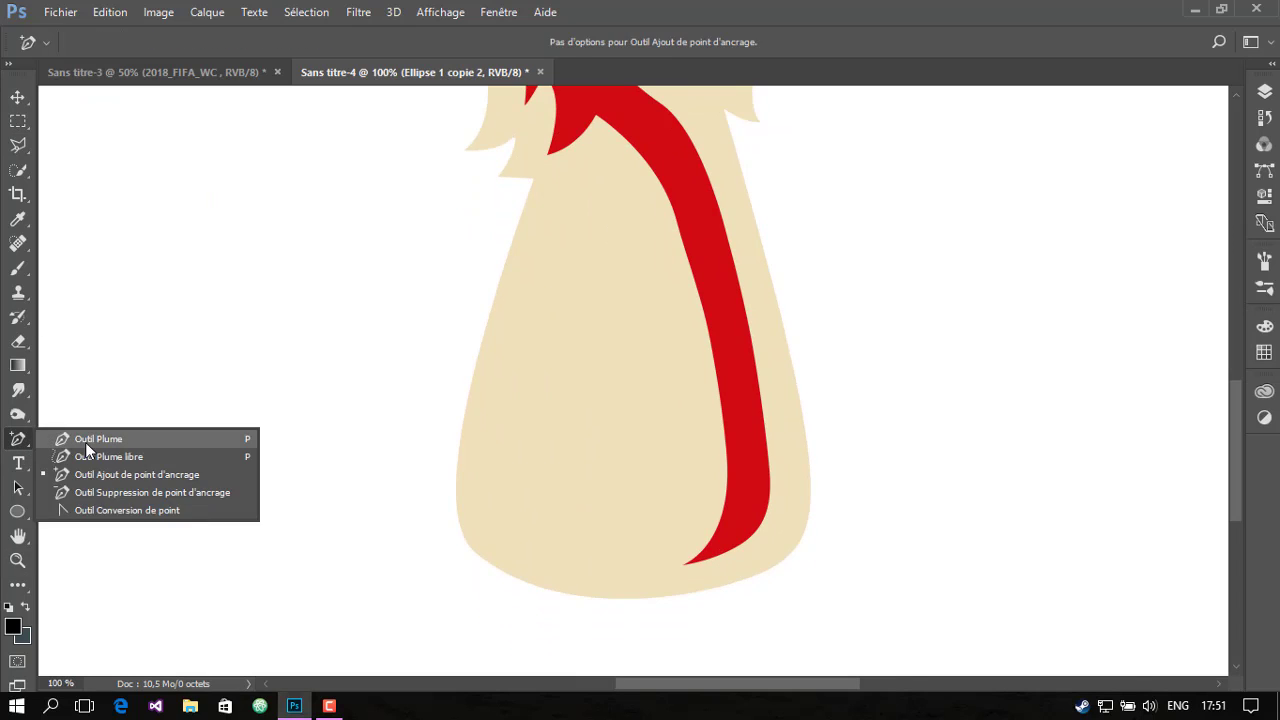
left_click(85, 440)
left_click(1264, 91)
left_click(1060, 203)
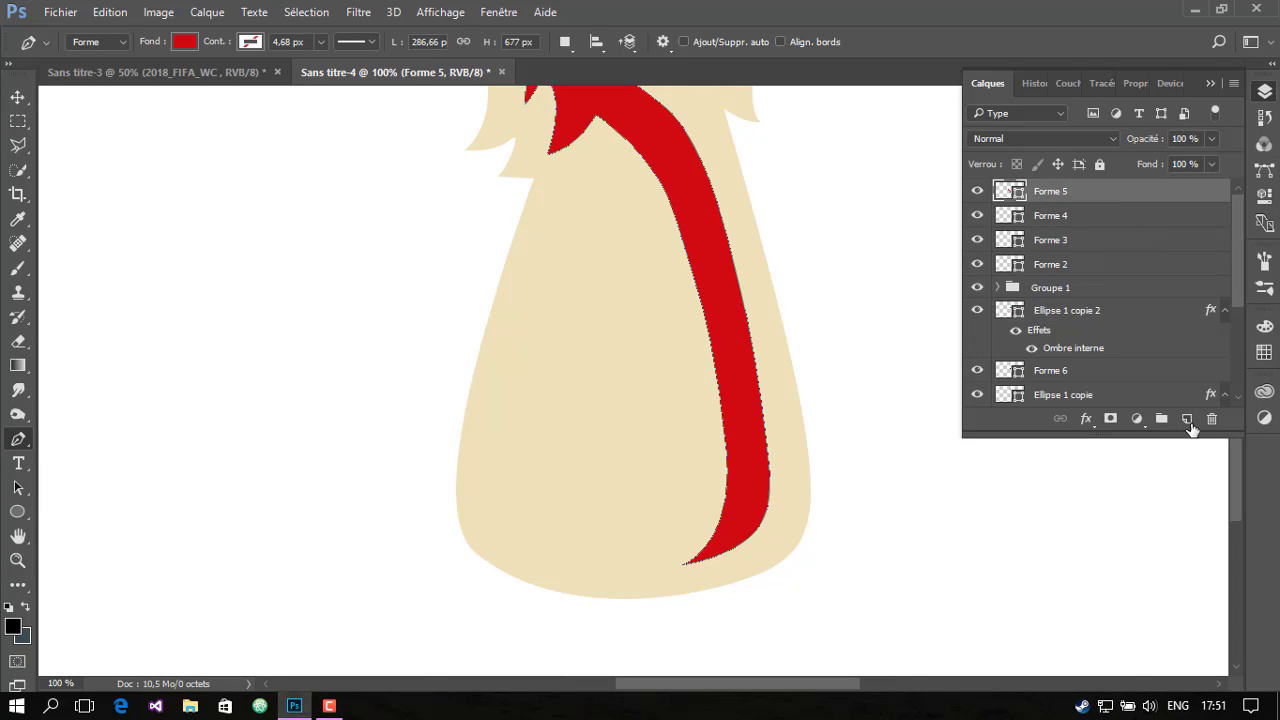
left_click(1187, 418)
Draw the first curved red stripe sweeping down across the trophy base
left_click(676, 374)
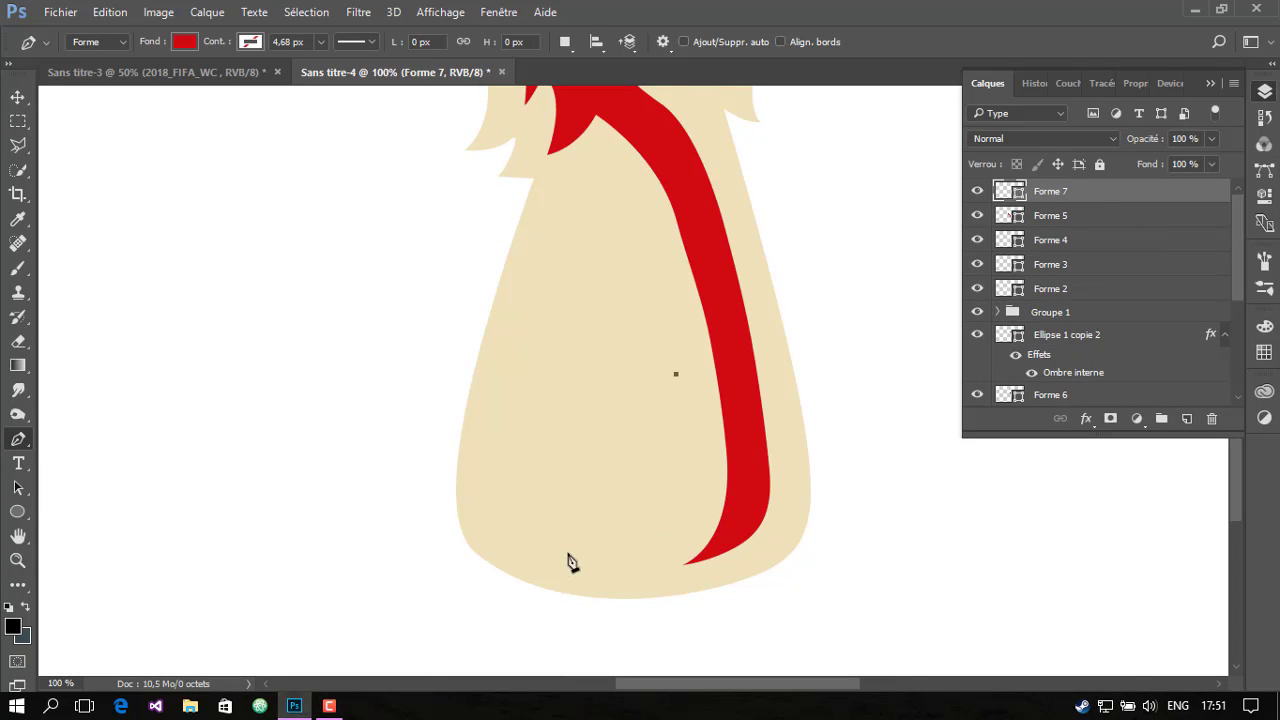
left_click_drag(554, 553, 380, 524)
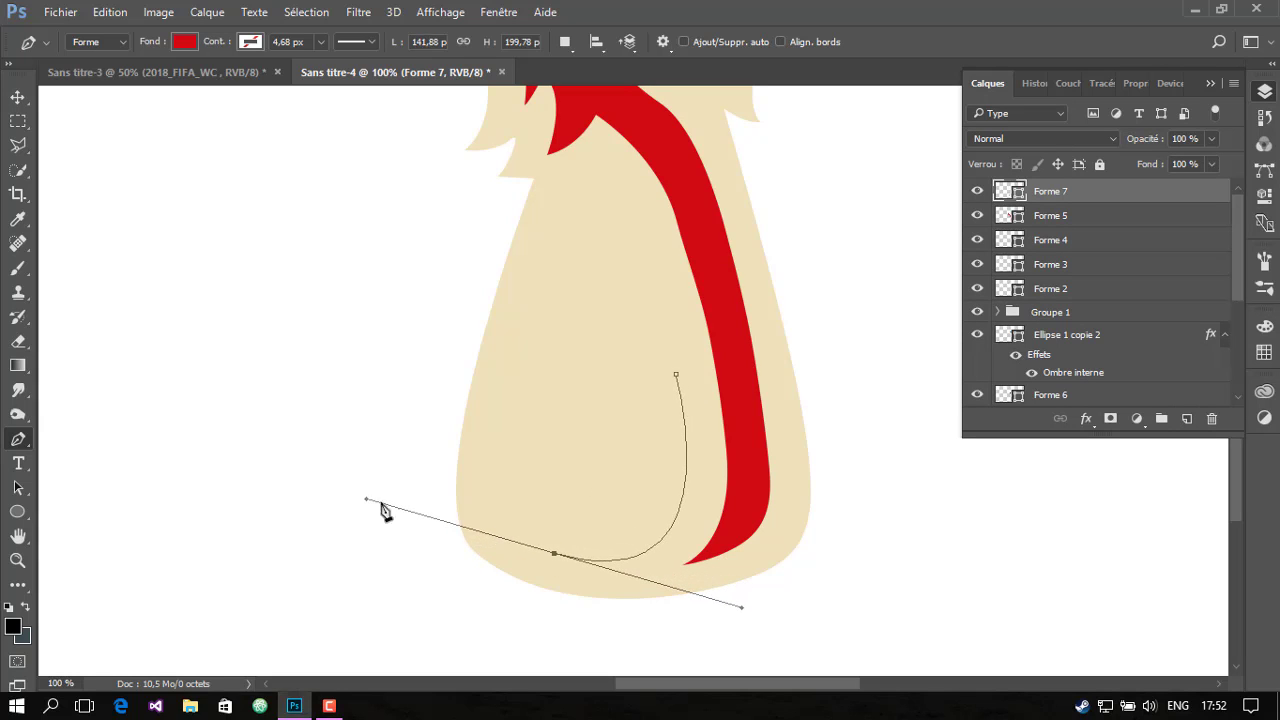
left_click_drag(380, 524, 366, 498)
left_click(556, 554, "alt")
mouse_move(676, 376)
left_mouse_down()
mouse_move(680, 222)
mouse_move(680, 235)
left_mouse_up()
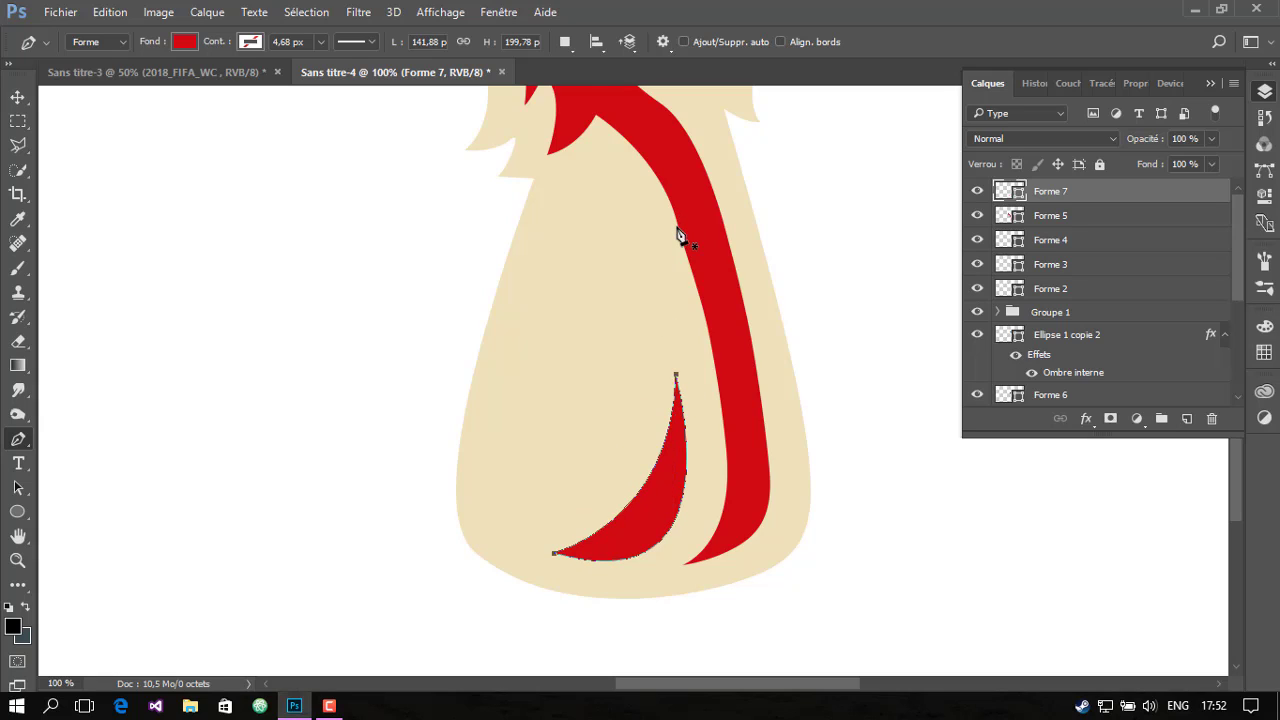
On a new layer, draw a second crescent-shaped red stripe beside the first
left_click(1187, 418)
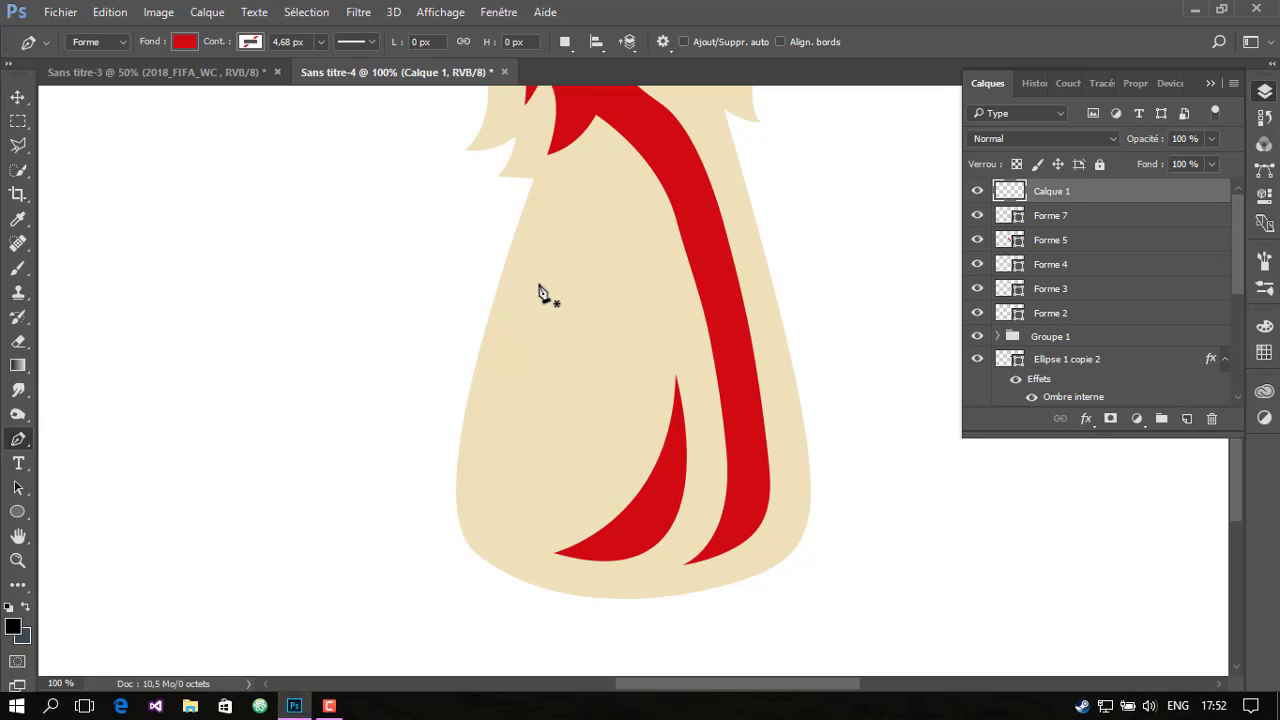
left_click(650, 315)
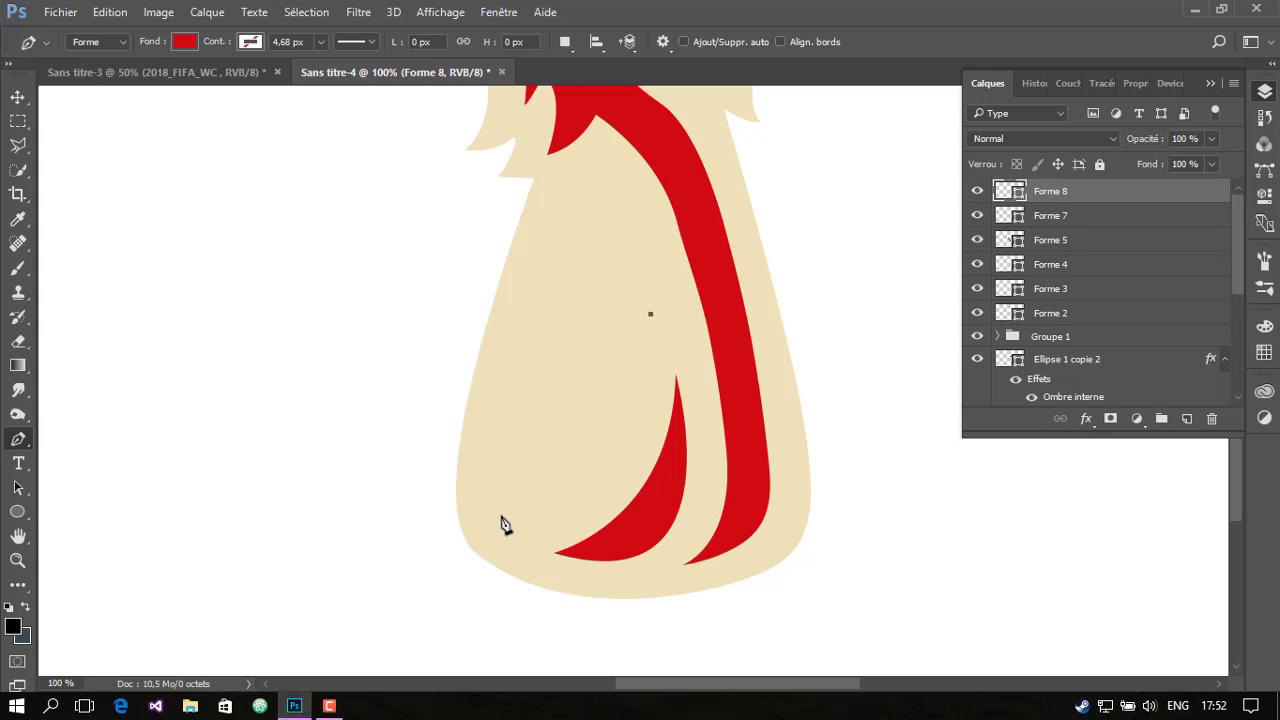
mouse_move(503, 515)
left_mouse_down()
mouse_move(362, 503)
mouse_move(360, 492)
left_mouse_up()
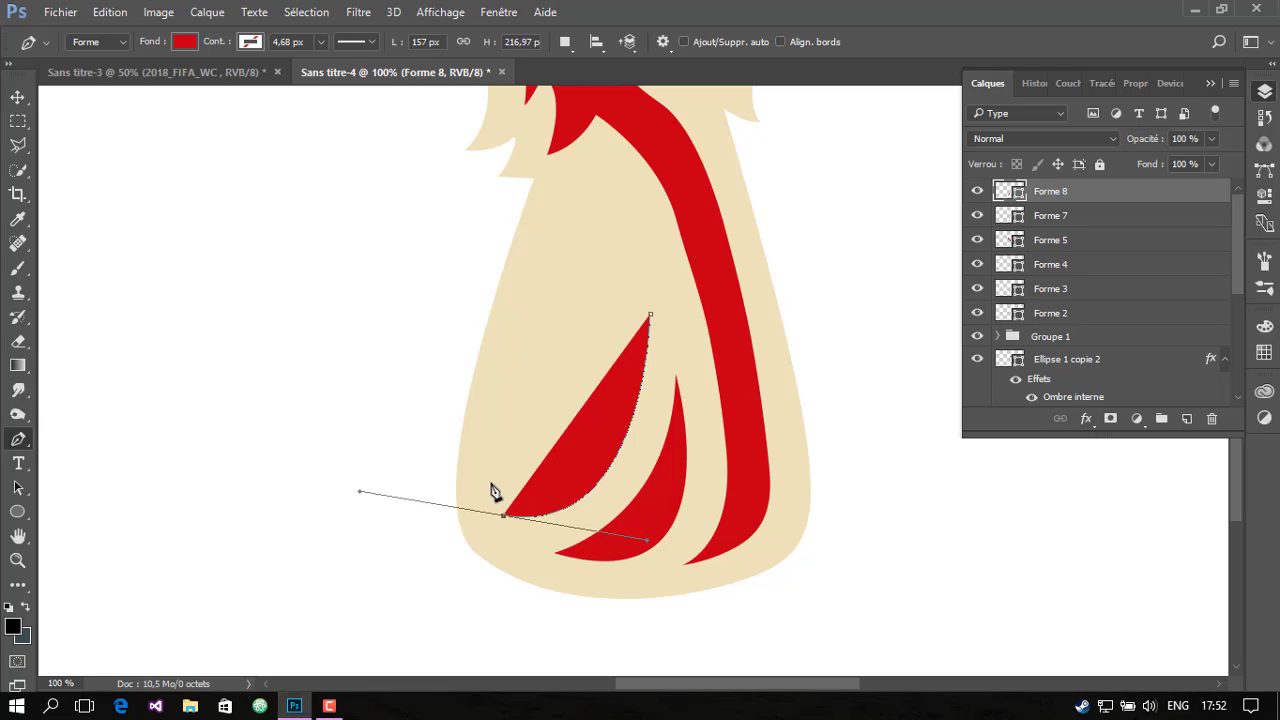
left_click_drag(505, 520, 465, 508)
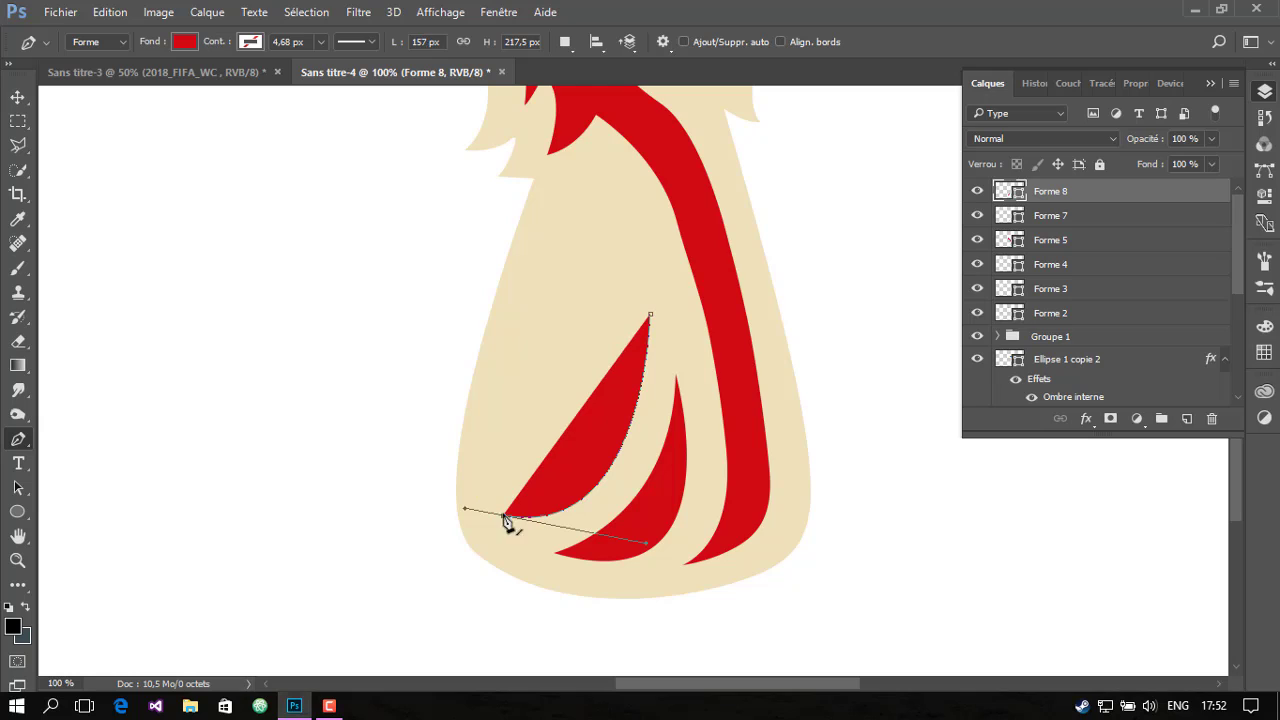
left_click_drag(505, 520, 494, 513)
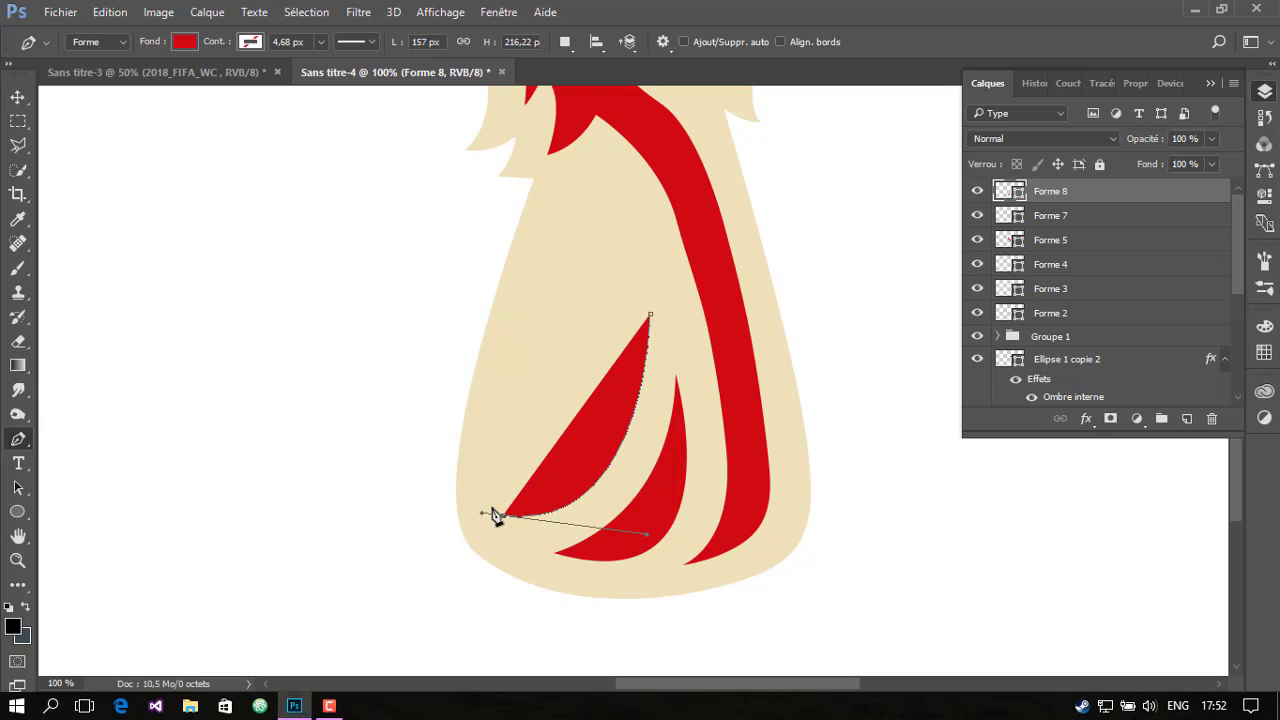
left_click(489, 489)
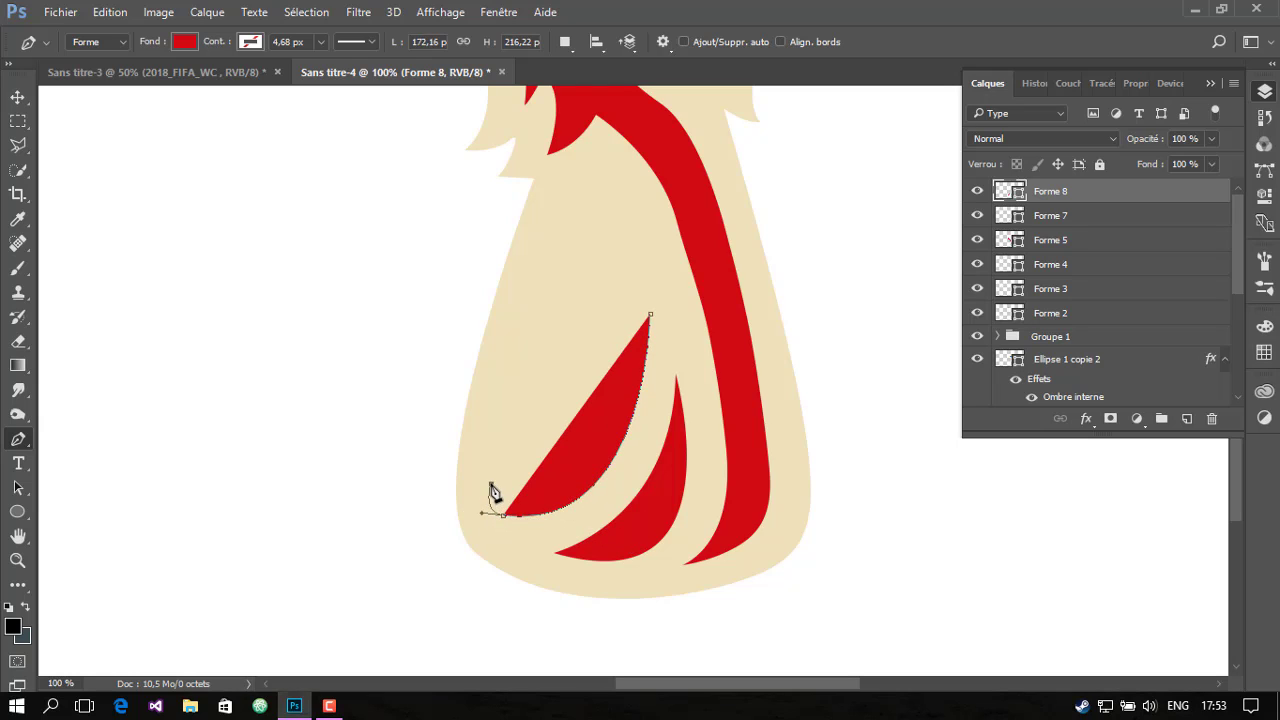
left_click(650, 317)
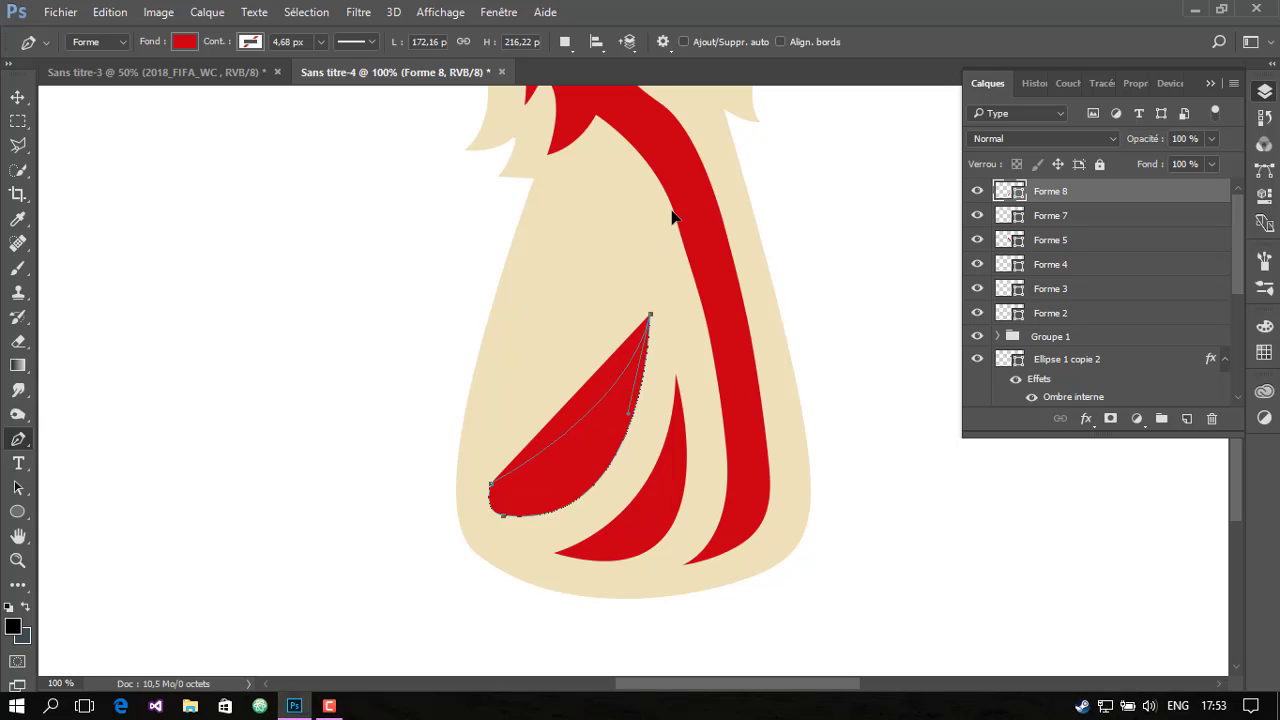
left_click_drag(661, 243, 739, 223)
scroll(679, 291, "up", 2)
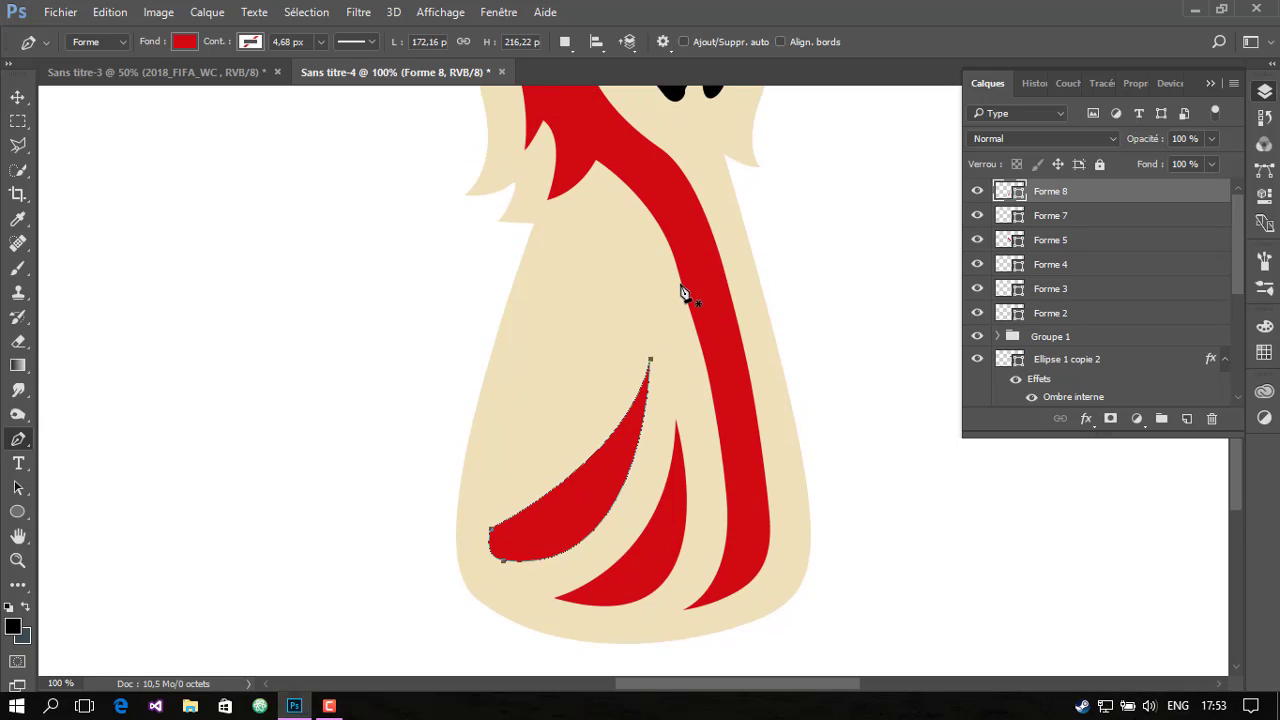
Add another empty layer above the two stripes
left_click(1187, 418)
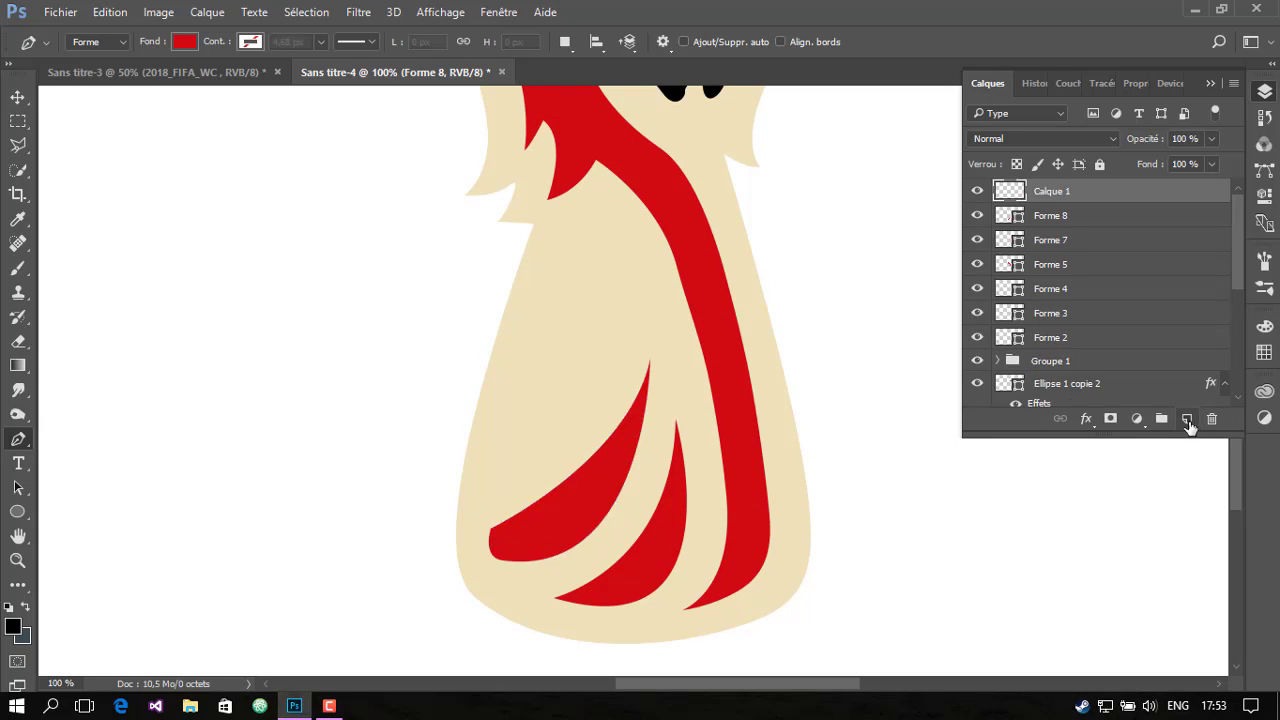
scroll(620, 314, "up", 2)
scroll(640, 322, "up", 2)
scroll(646, 328, "down", 5)
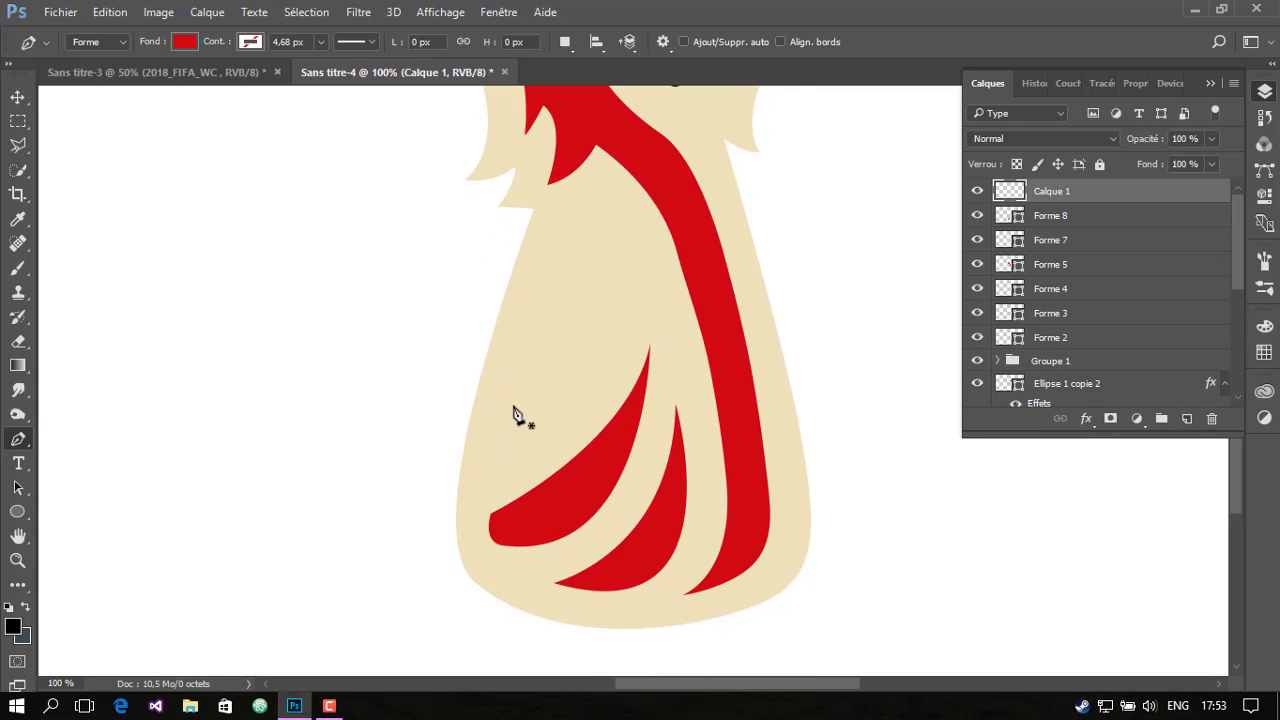
Draw a thin curved red sliver shape on the trophy base
left_click(505, 456)
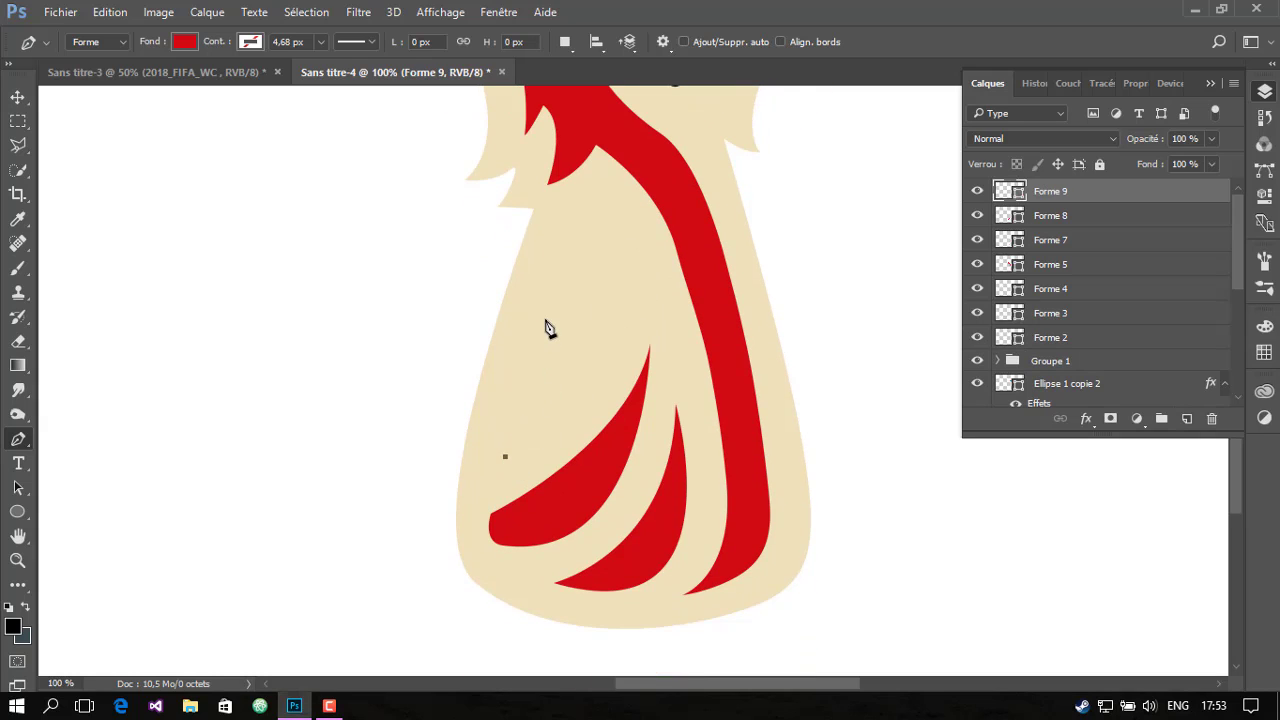
left_click_drag(548, 307, 572, 260)
left_click_drag(505, 456, 437, 505)
On a new layer, begin the flame shape and curve its notch
left_click(1187, 418)
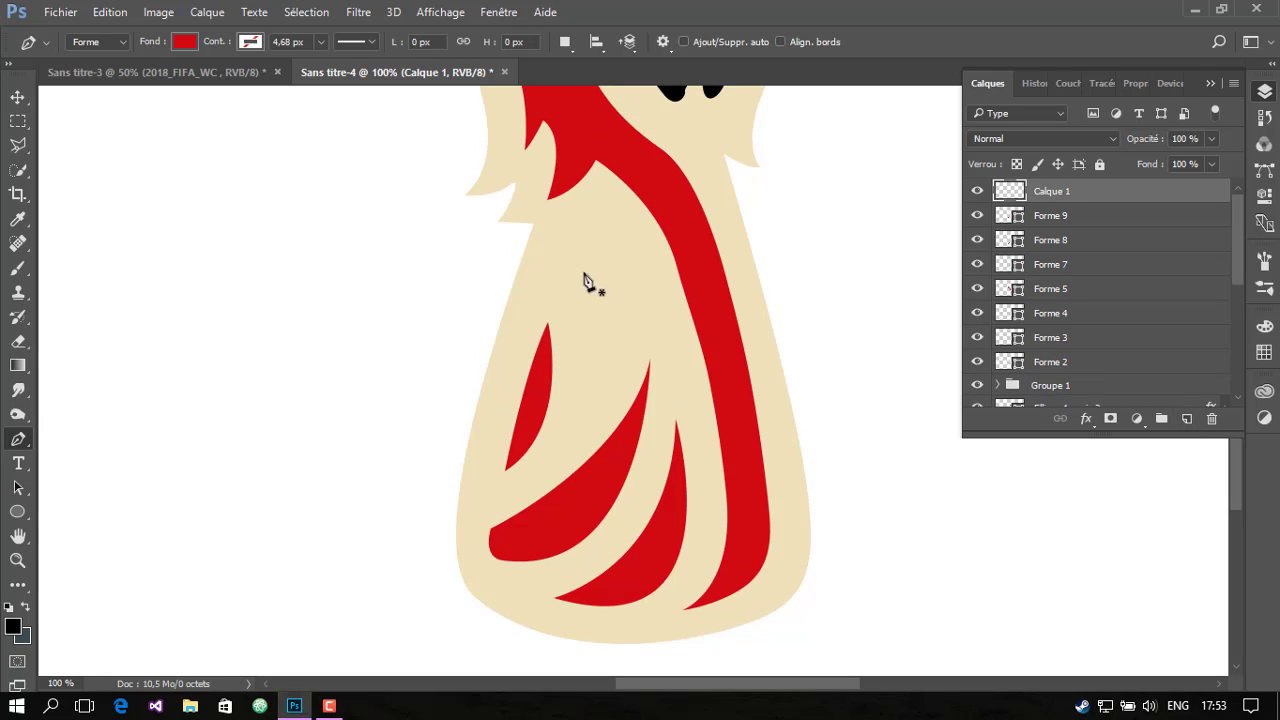
left_click(575, 222)
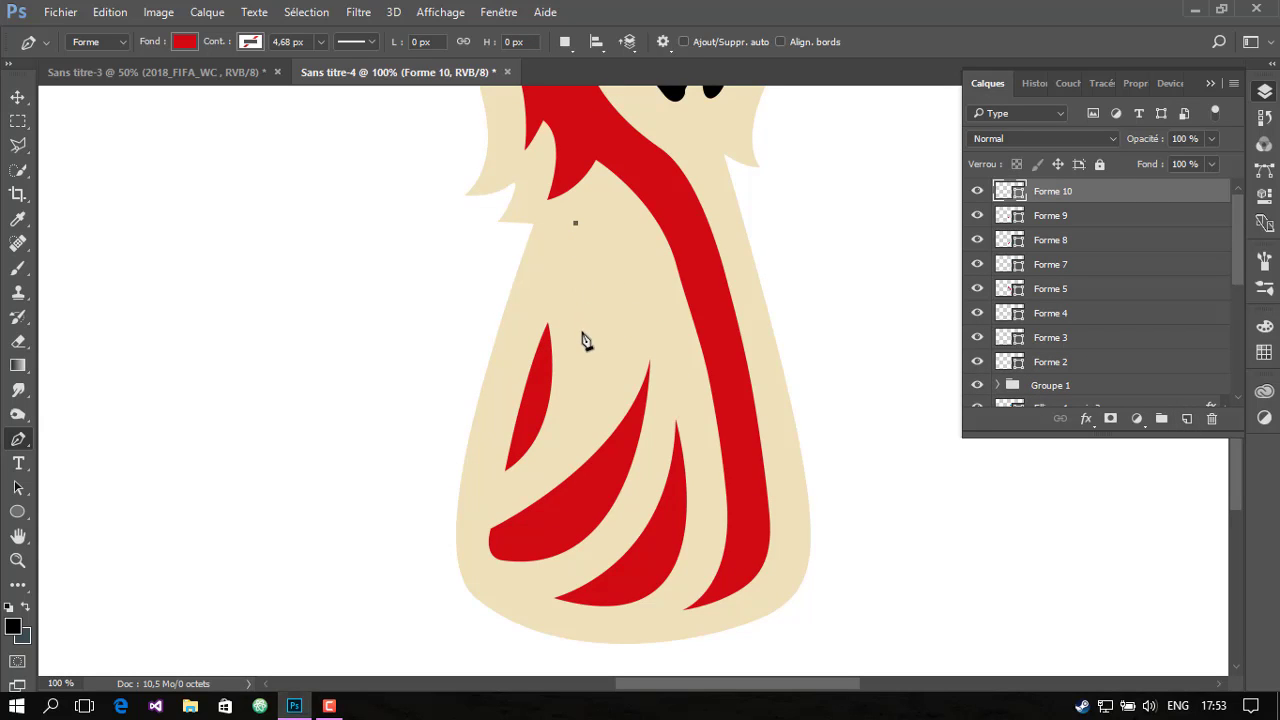
left_click_drag(581, 331, 605, 377)
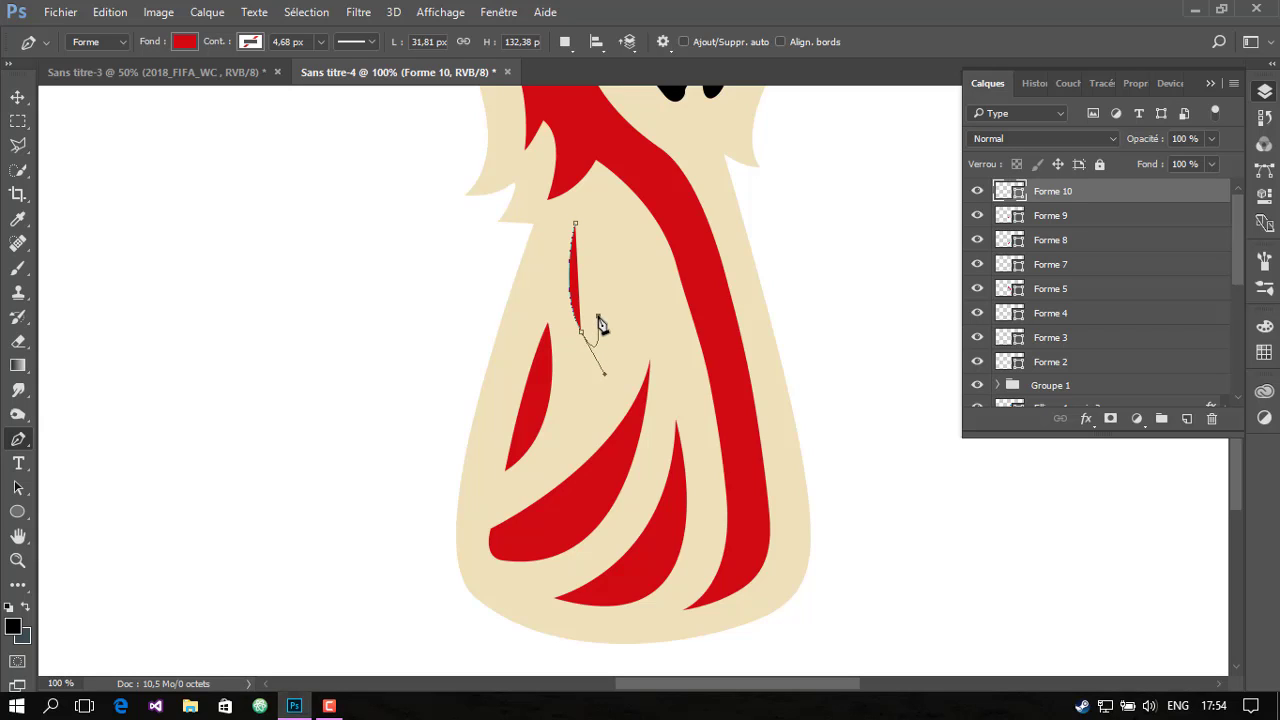
mouse_move(621, 322)
left_mouse_down()
mouse_move(629, 364)
mouse_move(619, 356)
left_mouse_up()
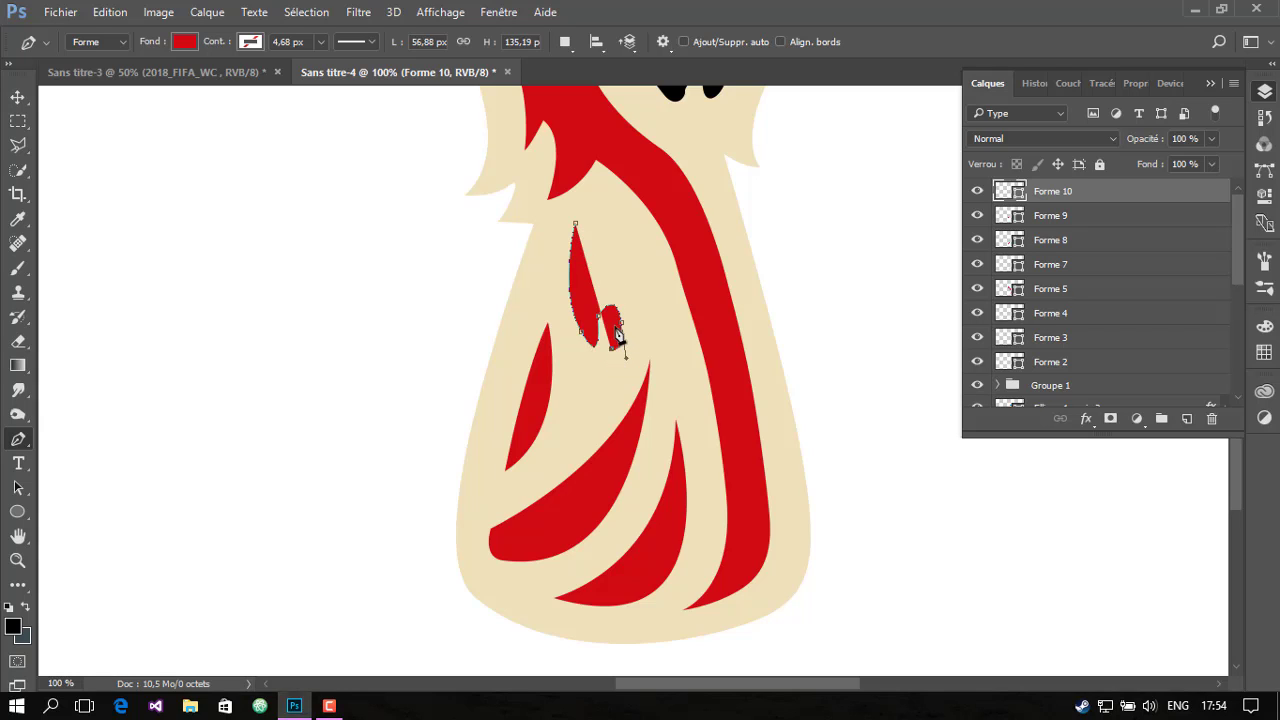
scroll(615, 350, "up", 5)
left_click_drag(628, 302, 644, 357)
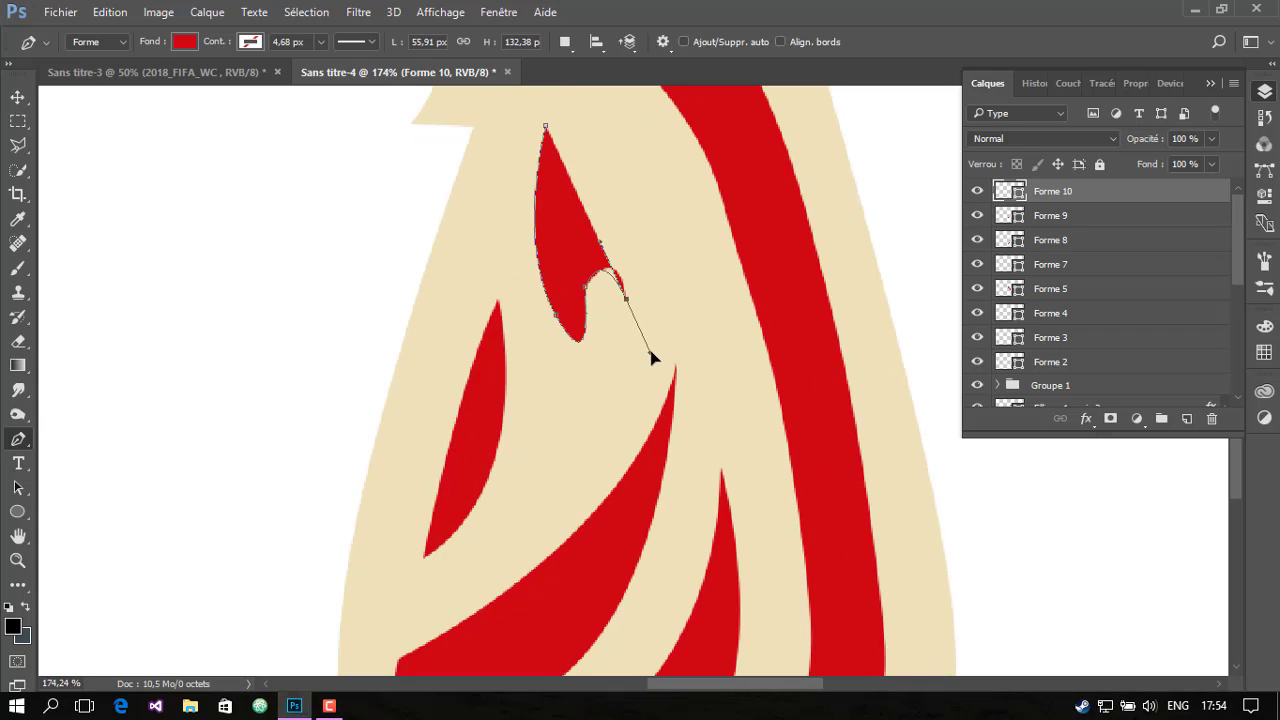
mouse_move(644, 357)
left_mouse_down()
mouse_move(632, 315)
mouse_move(614, 327)
left_mouse_up()
Finish the notched flame's right edge and top corner, then add another empty layer
left_click(614, 341)
mouse_move(614, 361)
left_mouse_down()
mouse_move(660, 322)
mouse_move(654, 209)
left_mouse_up()
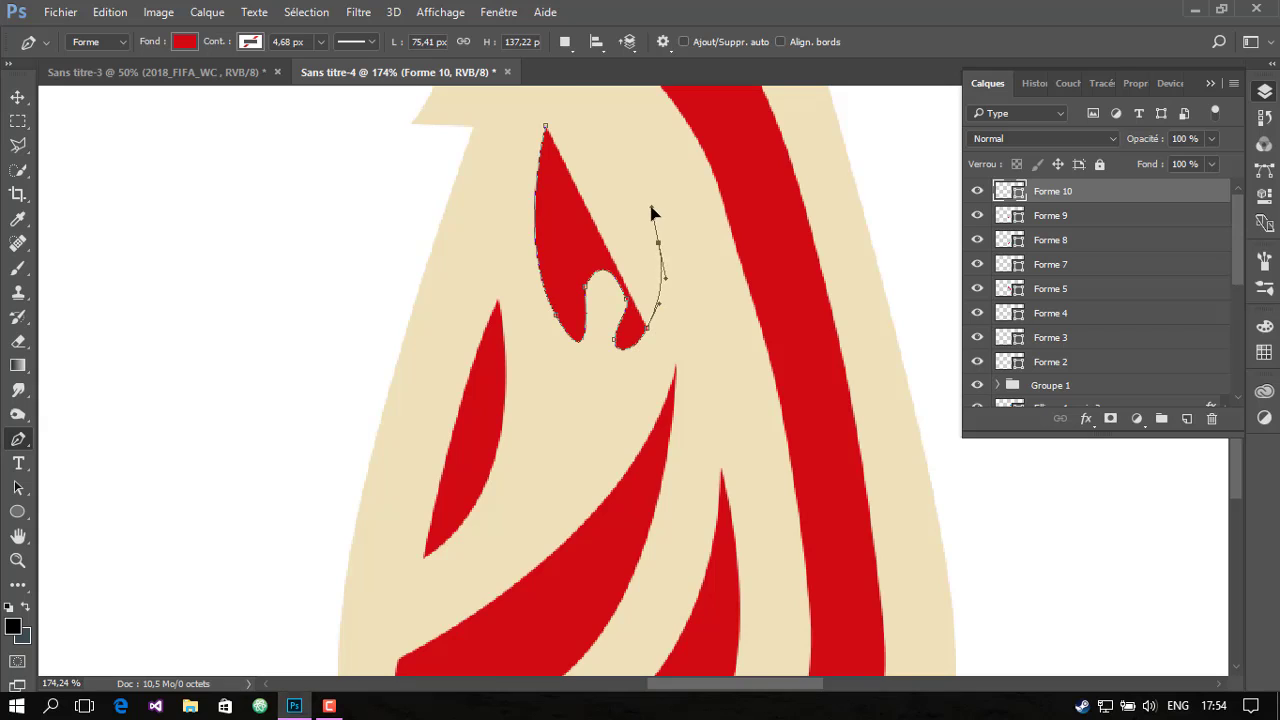
scroll(615, 222, "up", 3)
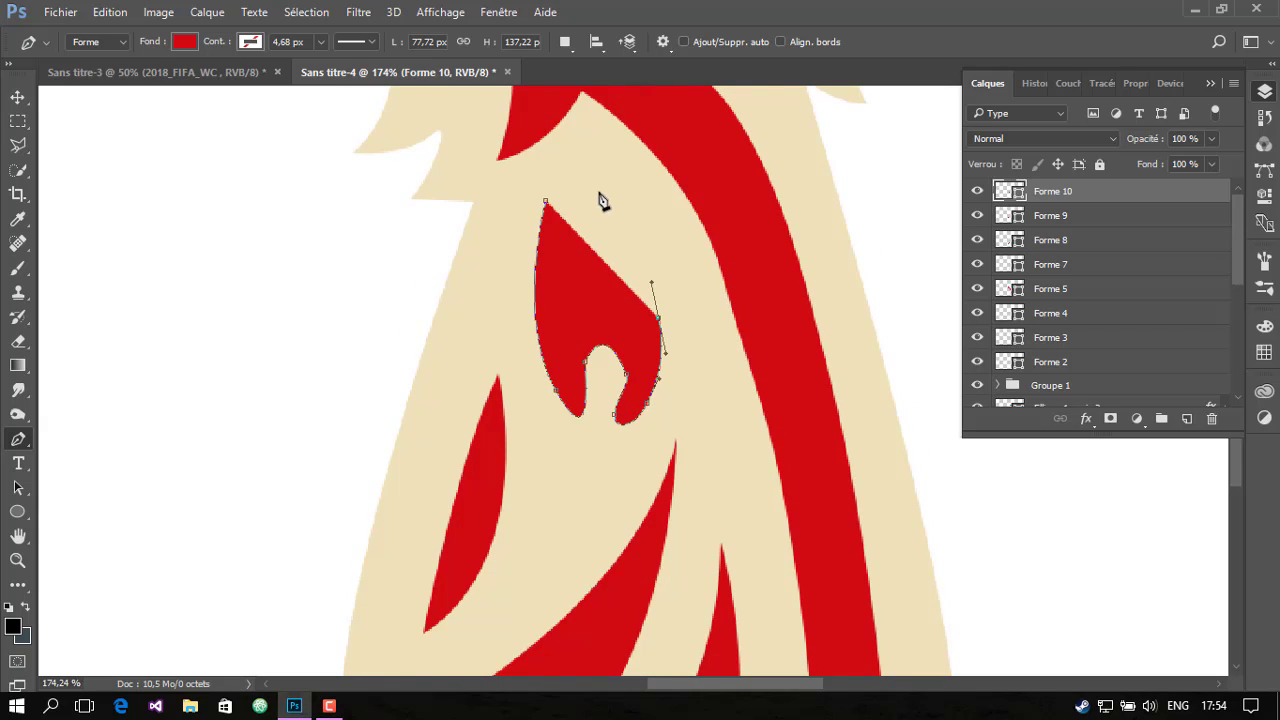
mouse_move(598, 188)
left_mouse_down()
mouse_move(581, 172)
mouse_move(553, 220)
left_mouse_up()
left_click(546, 203)
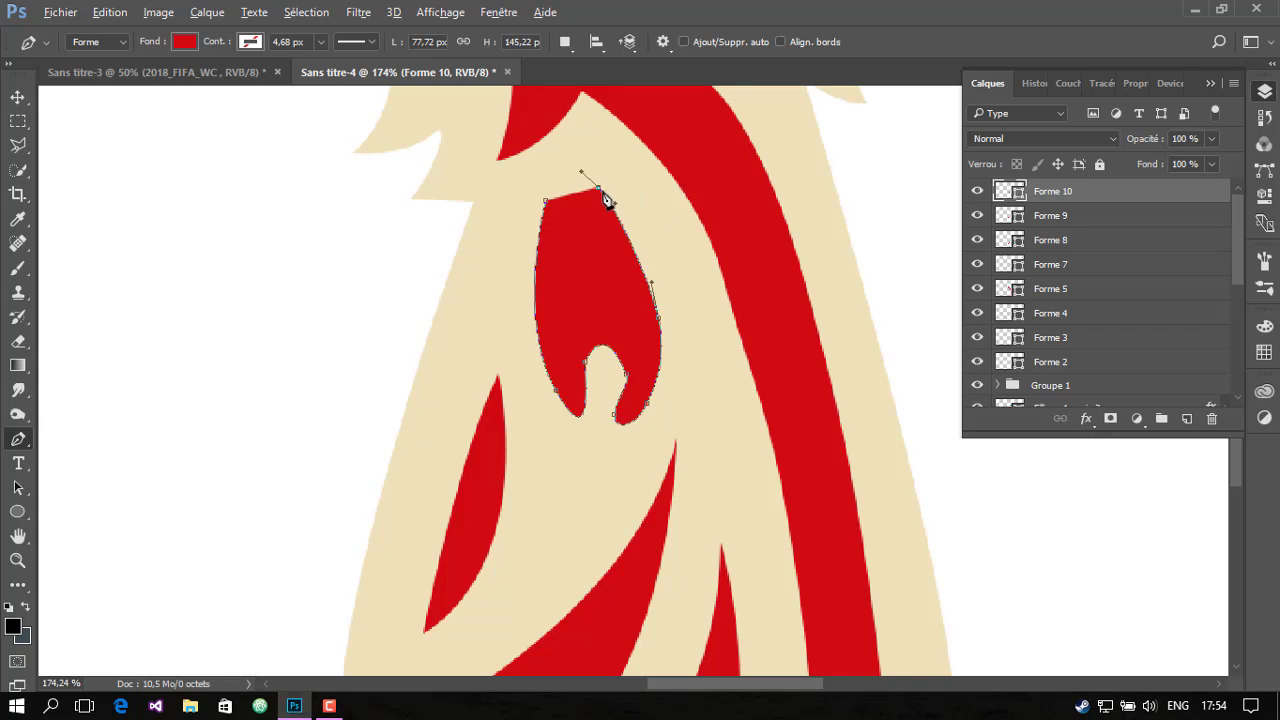
scroll(612, 402, "down", 4)
scroll(612, 402, "up", 3)
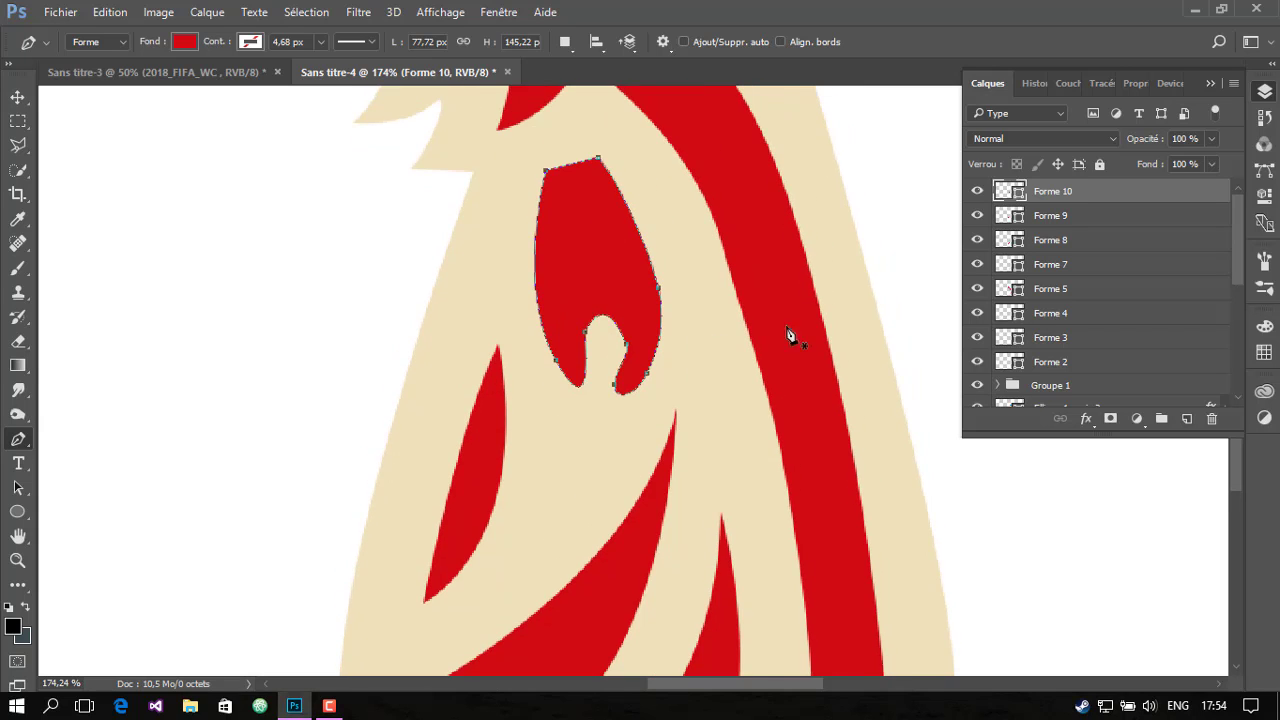
left_click(1187, 418)
Zoom in on the trophy base and open Blending Options for the notched ribbon Forme 10
key("z")
right_click(536, 448)
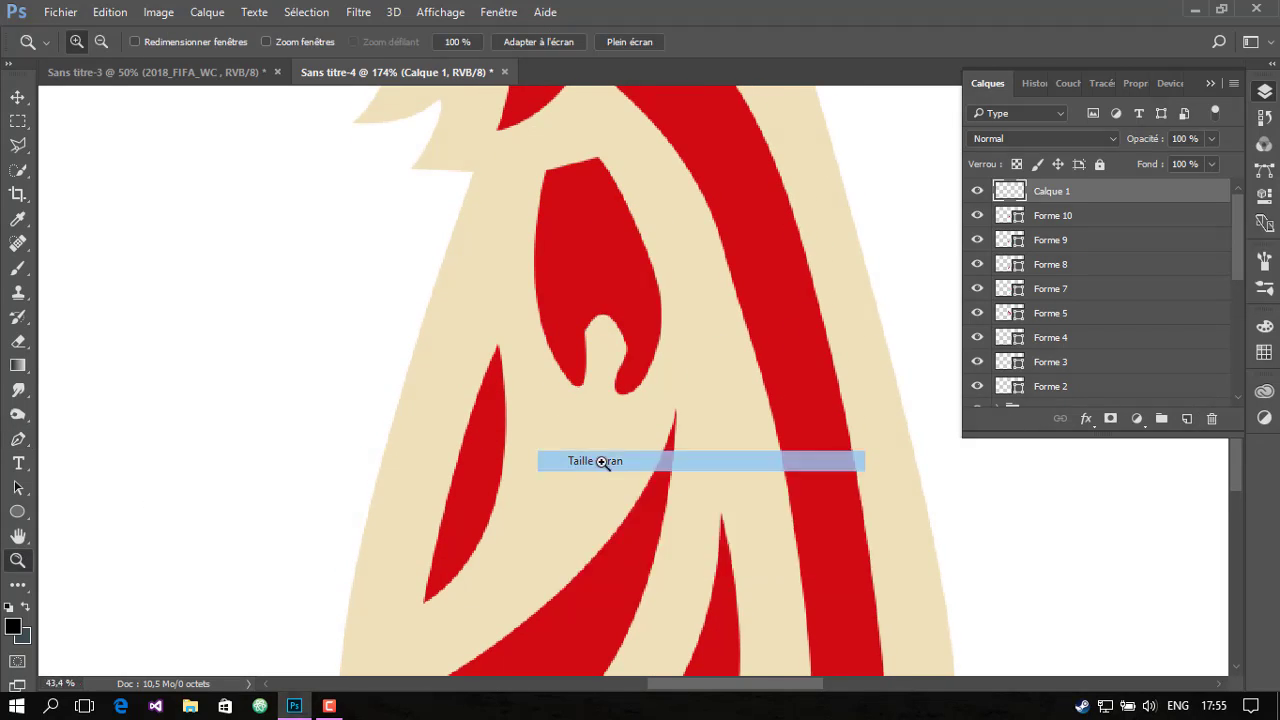
left_click(600, 460)
left_click(628, 376)
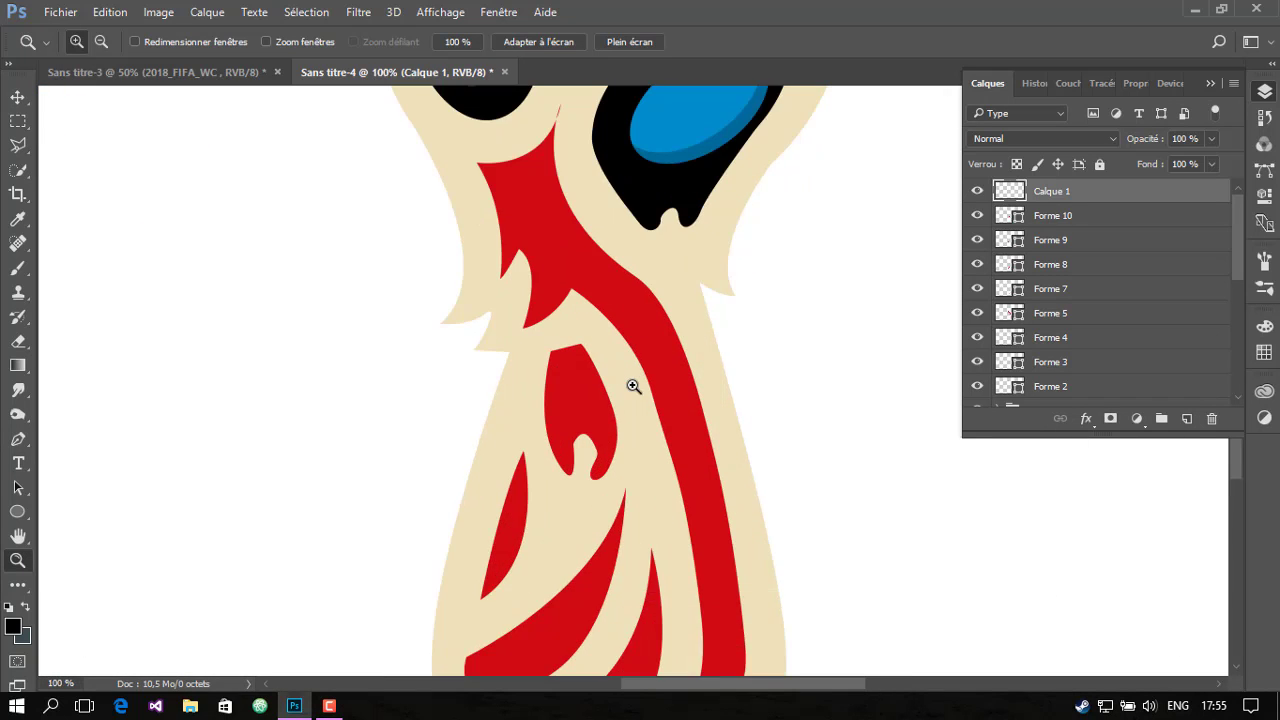
scroll(634, 386, "down", 3)
left_click(1057, 217)
key("v")
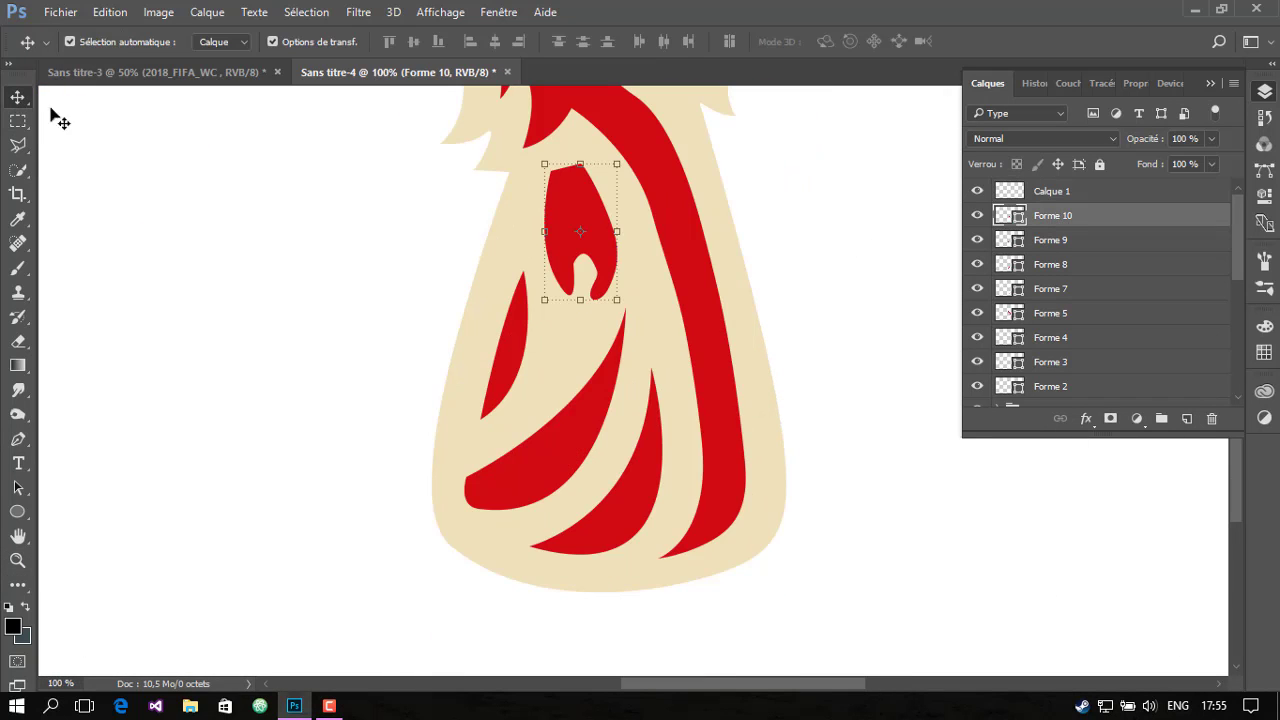
right_click(1117, 214)
left_click(720, 124)
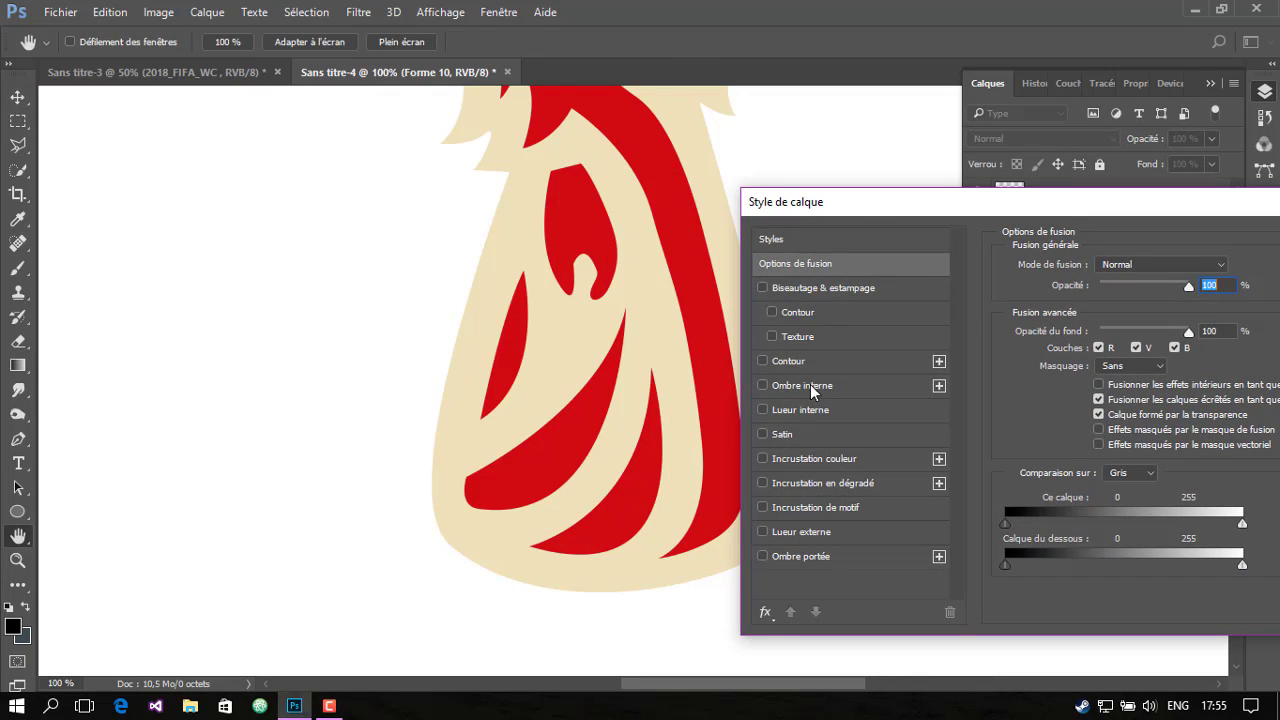
Add a faint Multiply inner shadow to Forme 10: distance 0, -90° angle, size 29
left_click(811, 386)
left_click_drag(857, 205, 916, 215)
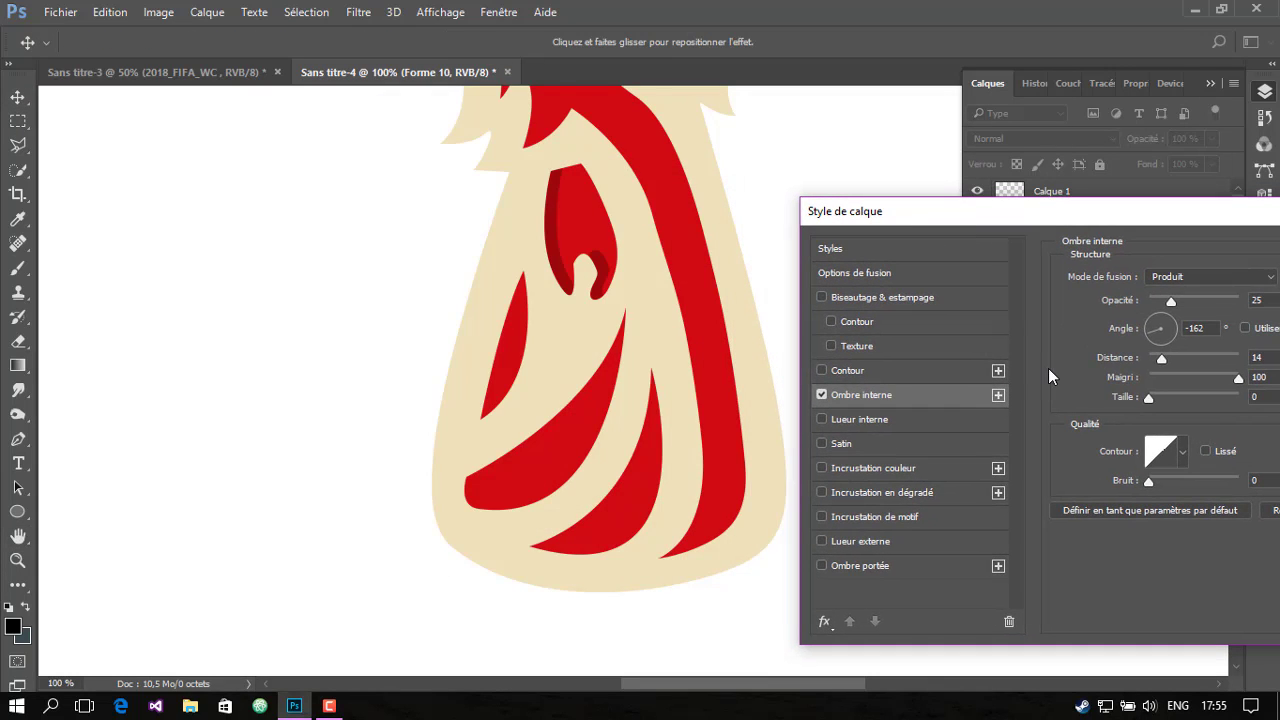
left_click_drag(1171, 301, 1198, 301)
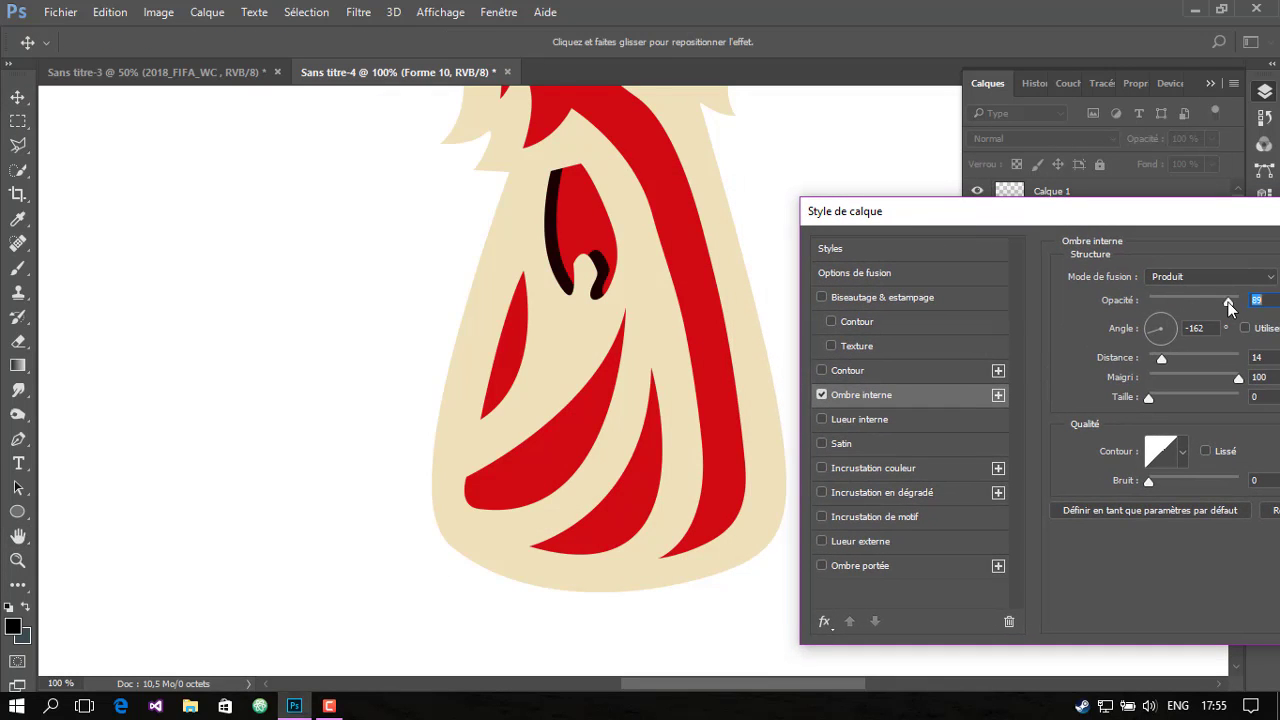
left_click(1184, 379)
mouse_move(1161, 382)
left_mouse_down()
mouse_move(1154, 358)
mouse_move(1165, 399)
left_mouse_up()
left_click(1170, 378)
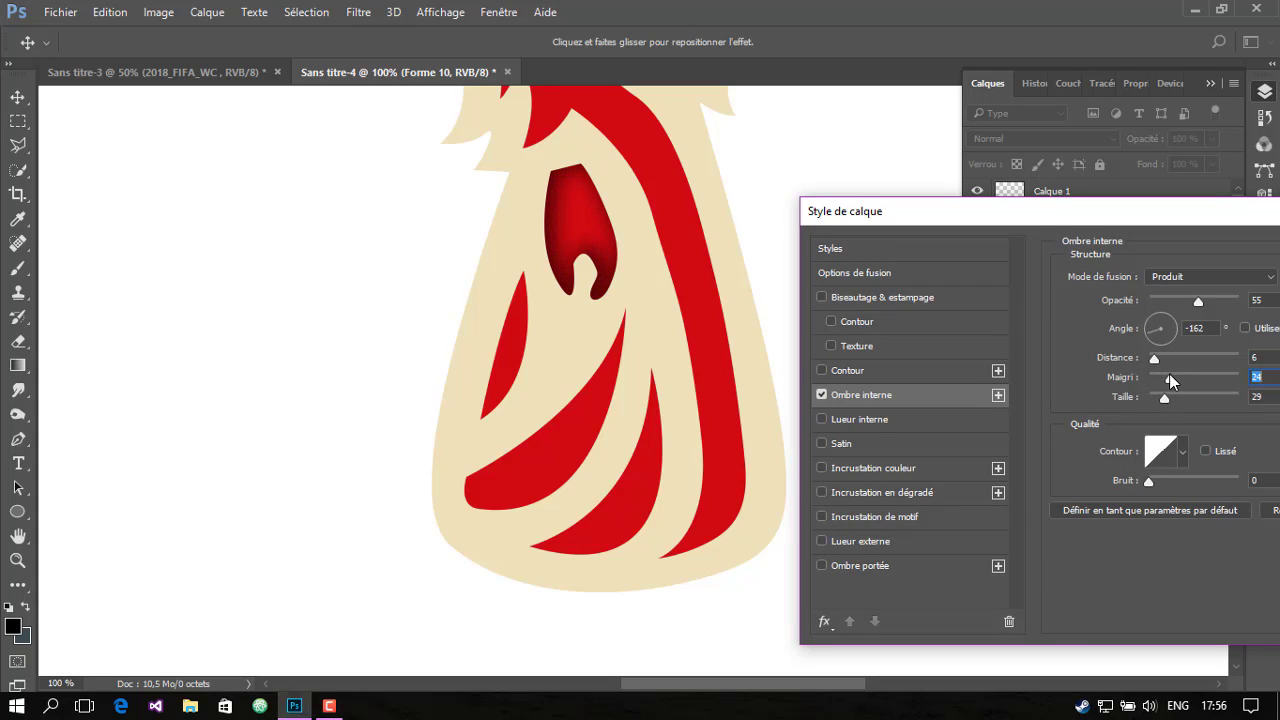
left_click_drag(1207, 299, 1173, 307)
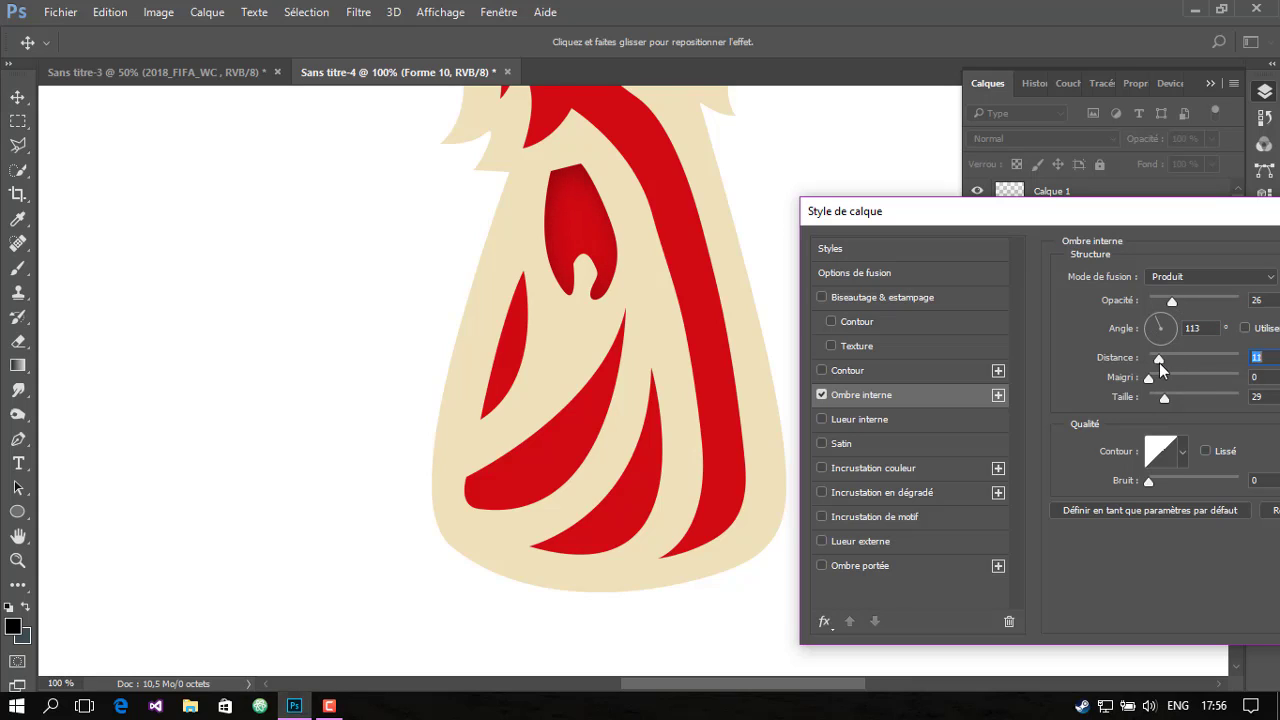
left_click_drag(1159, 360, 1110, 362)
mouse_move(1177, 396)
left_mouse_down()
mouse_move(1155, 396)
mouse_move(1162, 378)
left_mouse_up()
left_click(1150, 345)
left_click_drag(1175, 302, 1160, 308)
left_click_drag(1047, 222, 718, 230)
Confirm the shadow, copy Forme 10's layer style and paste it onto Formes 9 and 8
left_click(1197, 263)
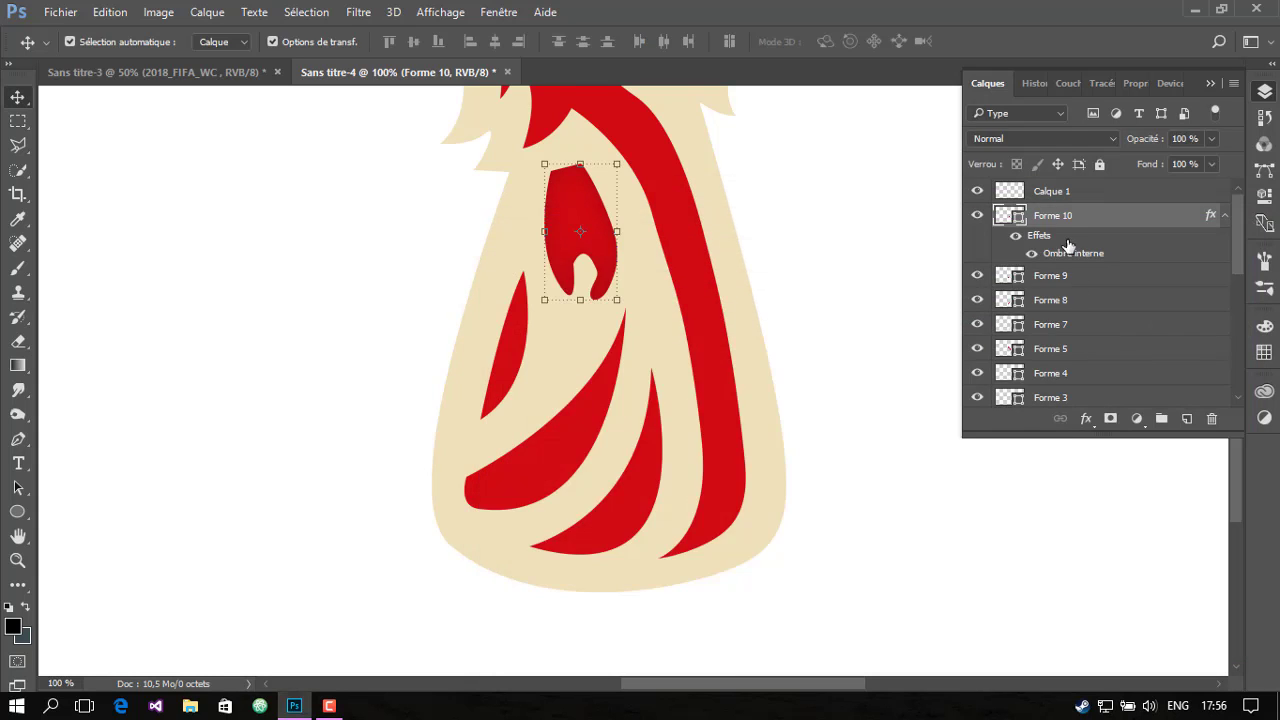
right_click(1067, 215)
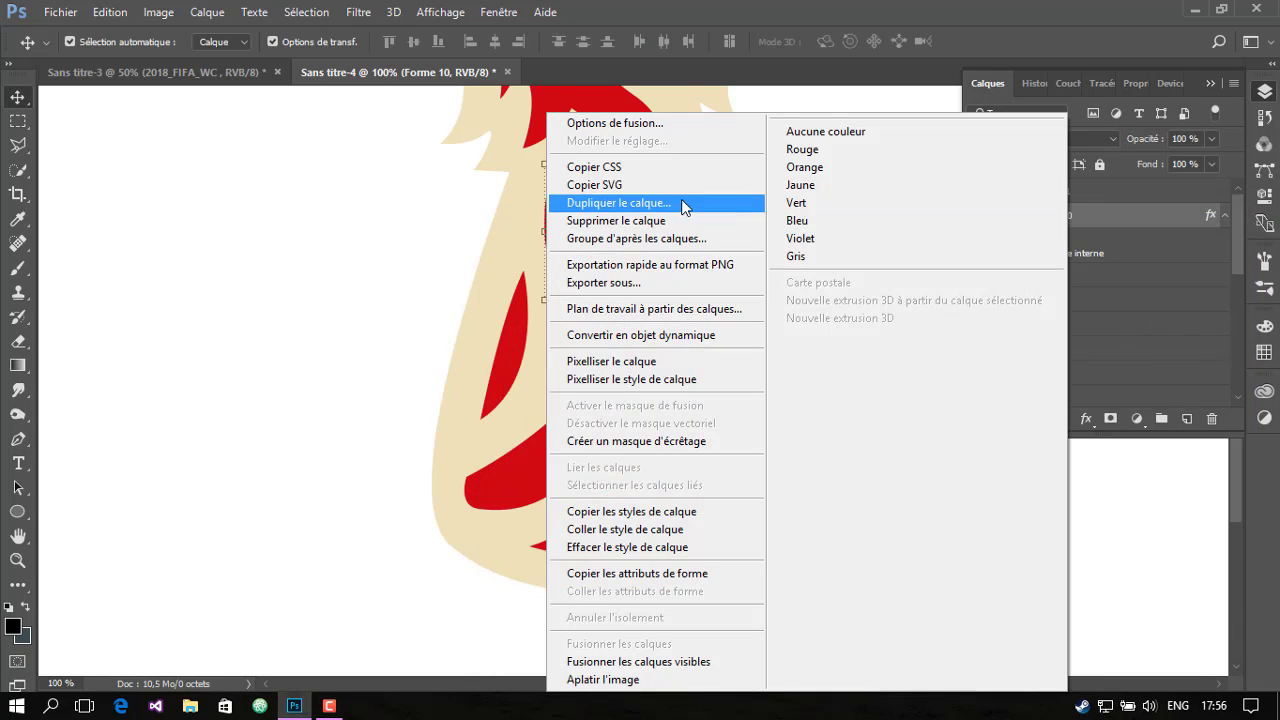
left_click(640, 511)
right_click(1100, 277)
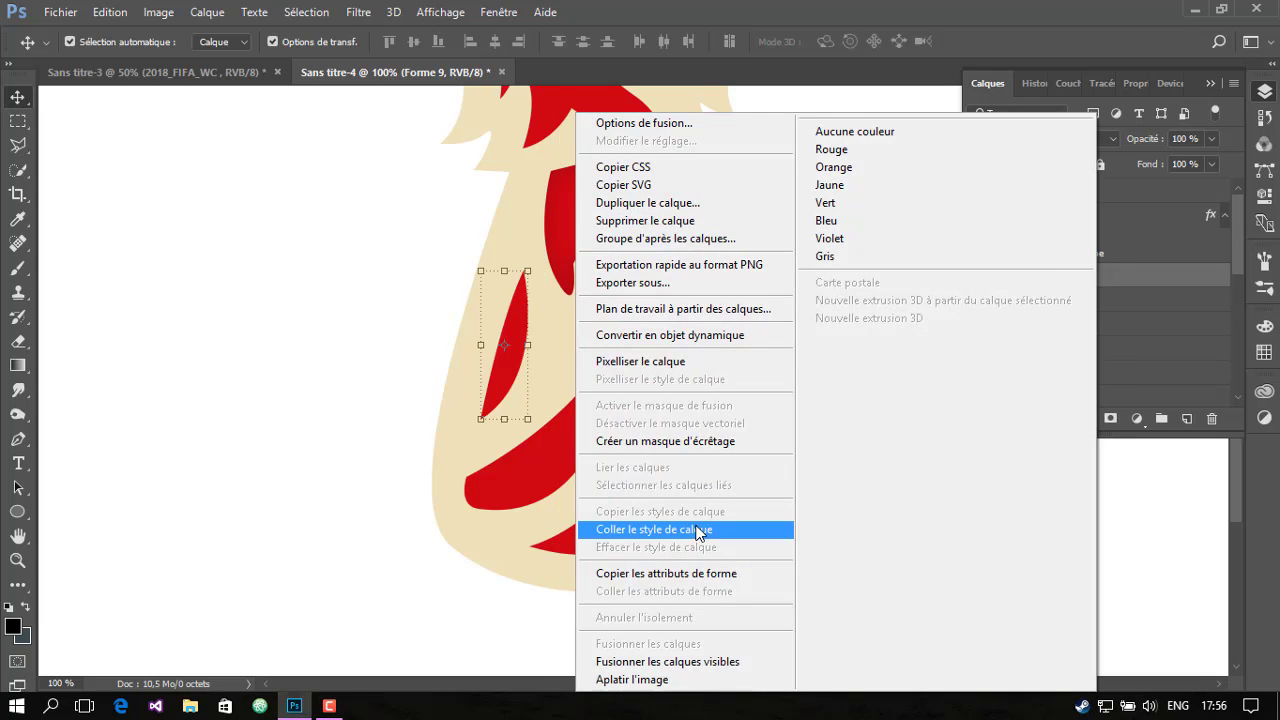
left_click(665, 530)
left_click(1060, 340)
right_click(1062, 345)
left_click(661, 528)
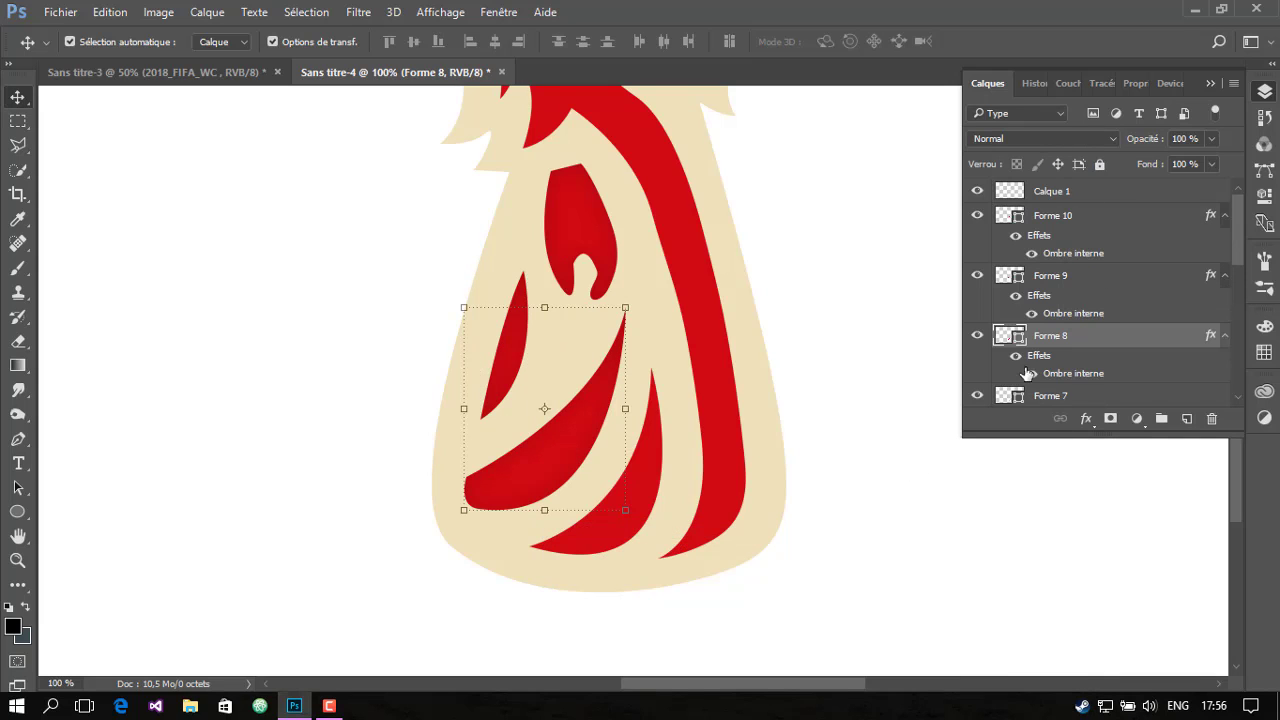
Paste the same inner shadow style onto Formes 7 and 5
scroll(1070, 342, "down", 2)
scroll(1070, 342, "down", 1)
left_click(1075, 324)
right_click(1078, 327)
left_click(665, 533)
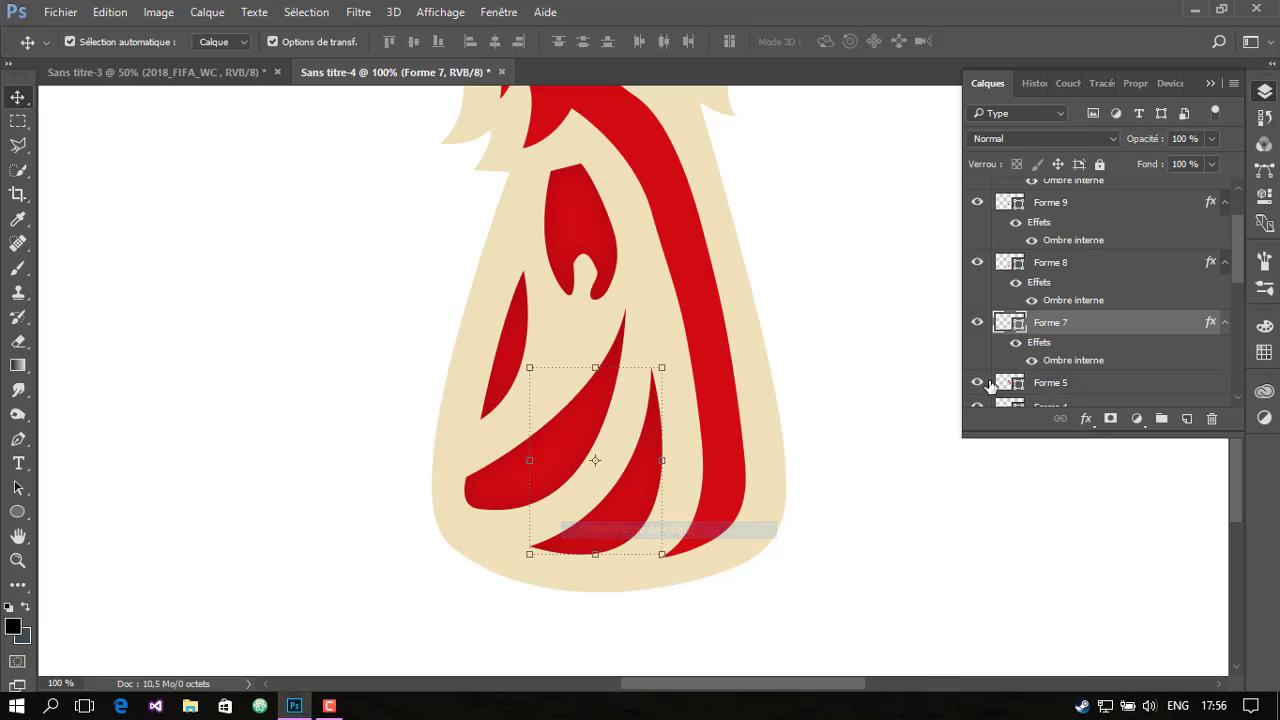
scroll(1080, 328, "down", 2)
scroll(1080, 328, "up", 3)
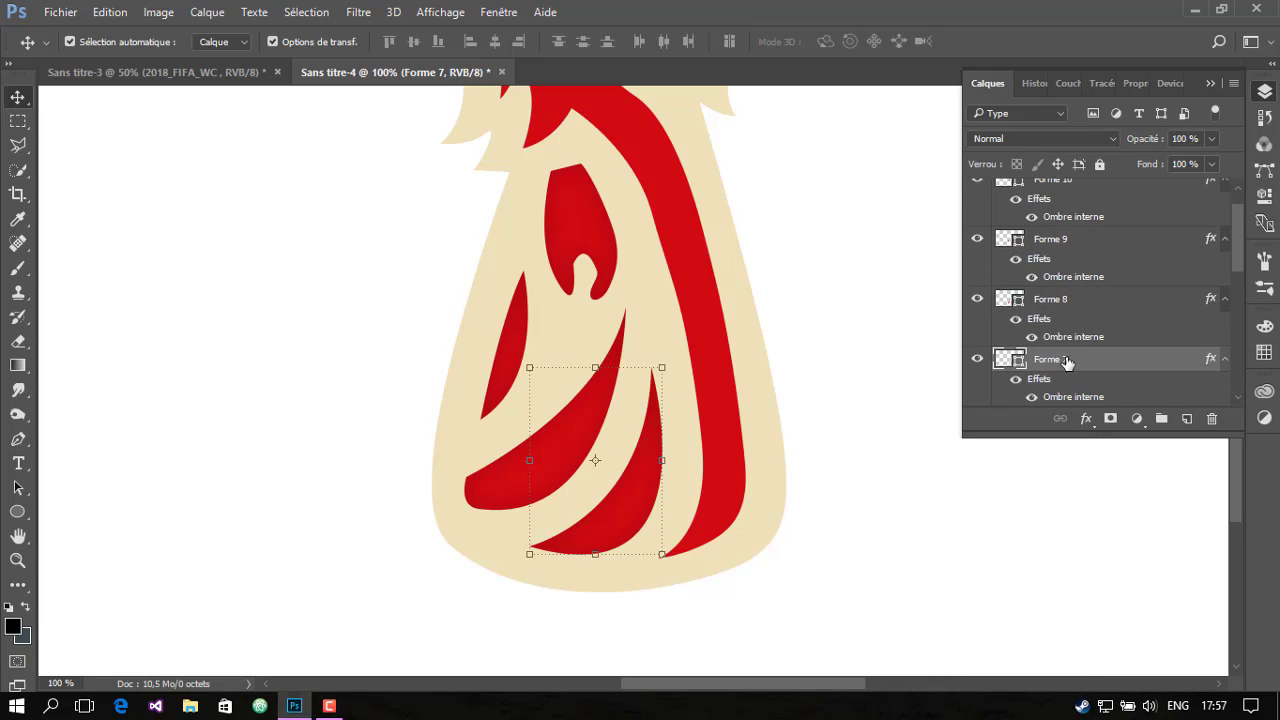
scroll(1067, 362, "down", 3)
left_click(1065, 321)
right_click(1065, 321)
left_click(636, 530)
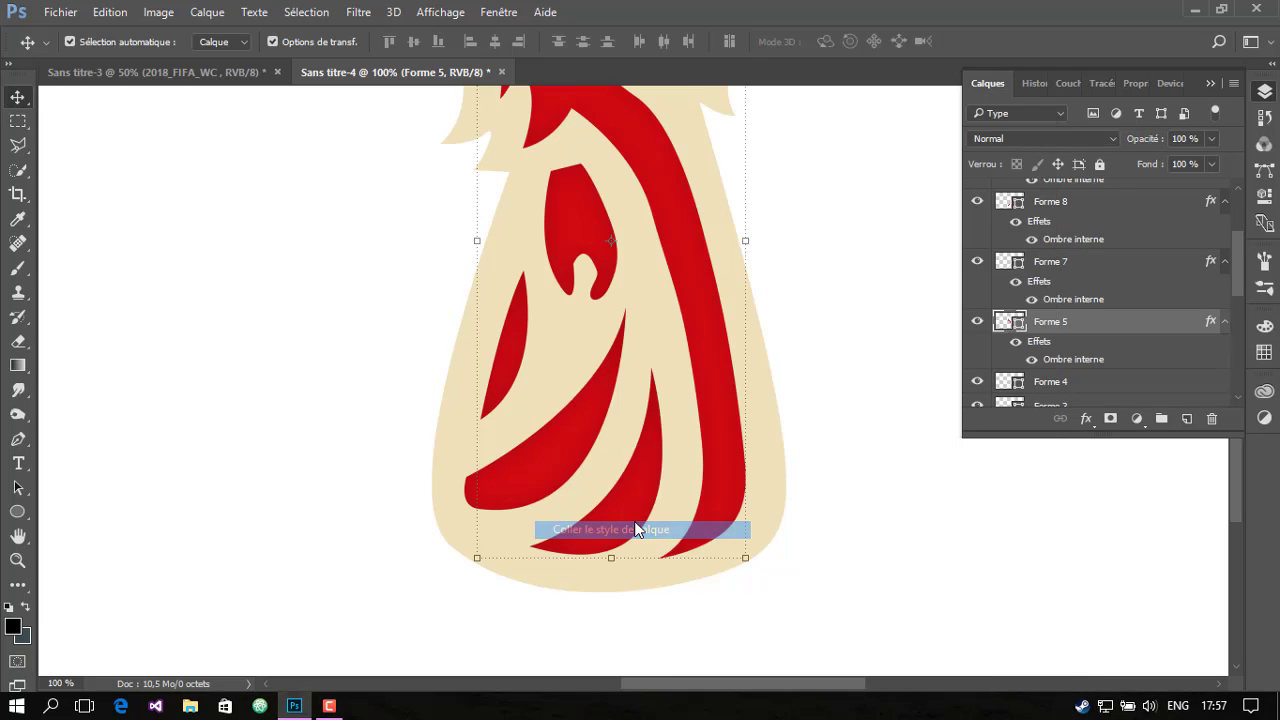
Paste the inner shadow onto Forme 4 and lower its opacity to make it fainter
scroll(857, 314, "up", 2)
scroll(857, 314, "up", 5)
scroll(857, 314, "up", 4)
scroll(1108, 300, "up", 1)
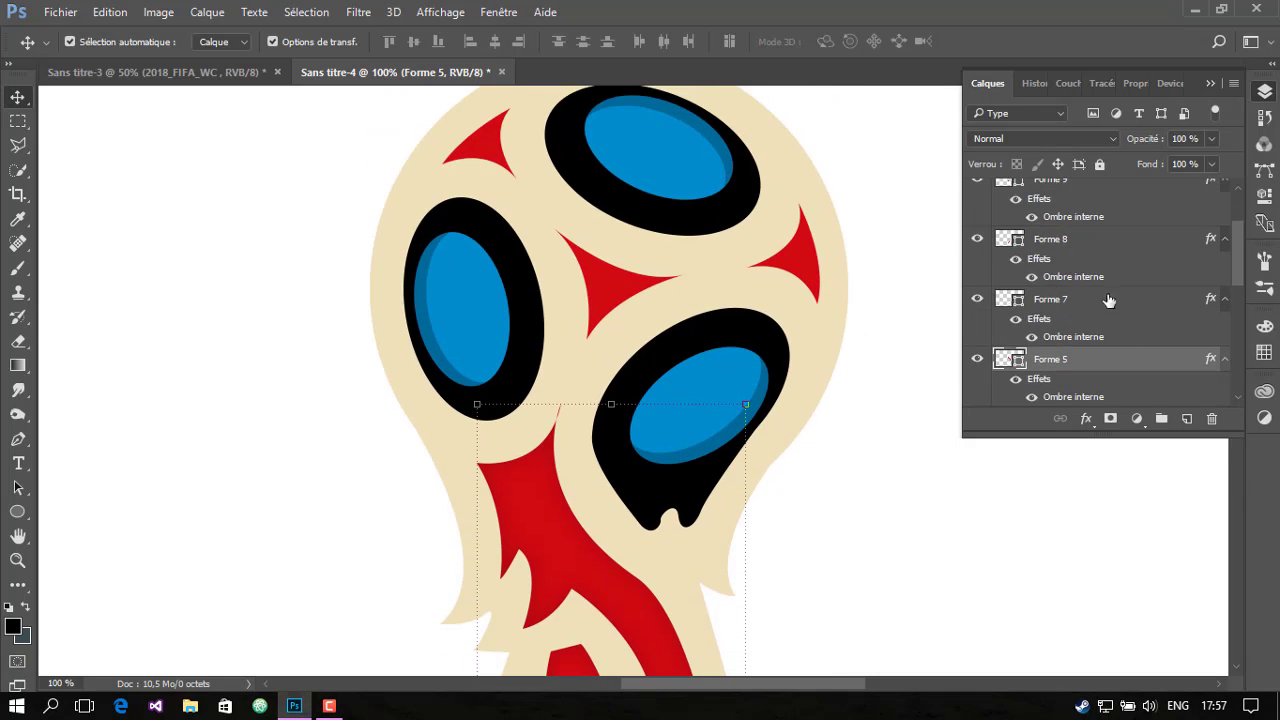
scroll(1088, 315, "down", 3)
left_click(1082, 299)
right_click(1082, 299)
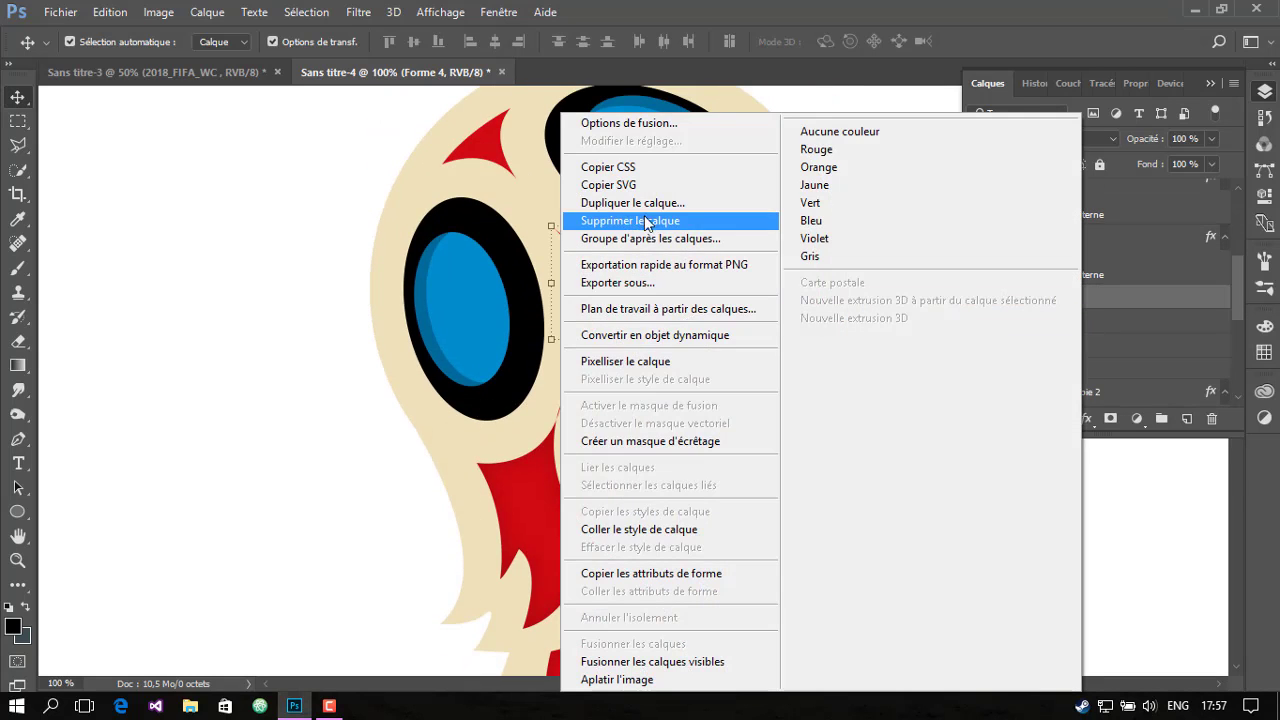
left_click(672, 529)
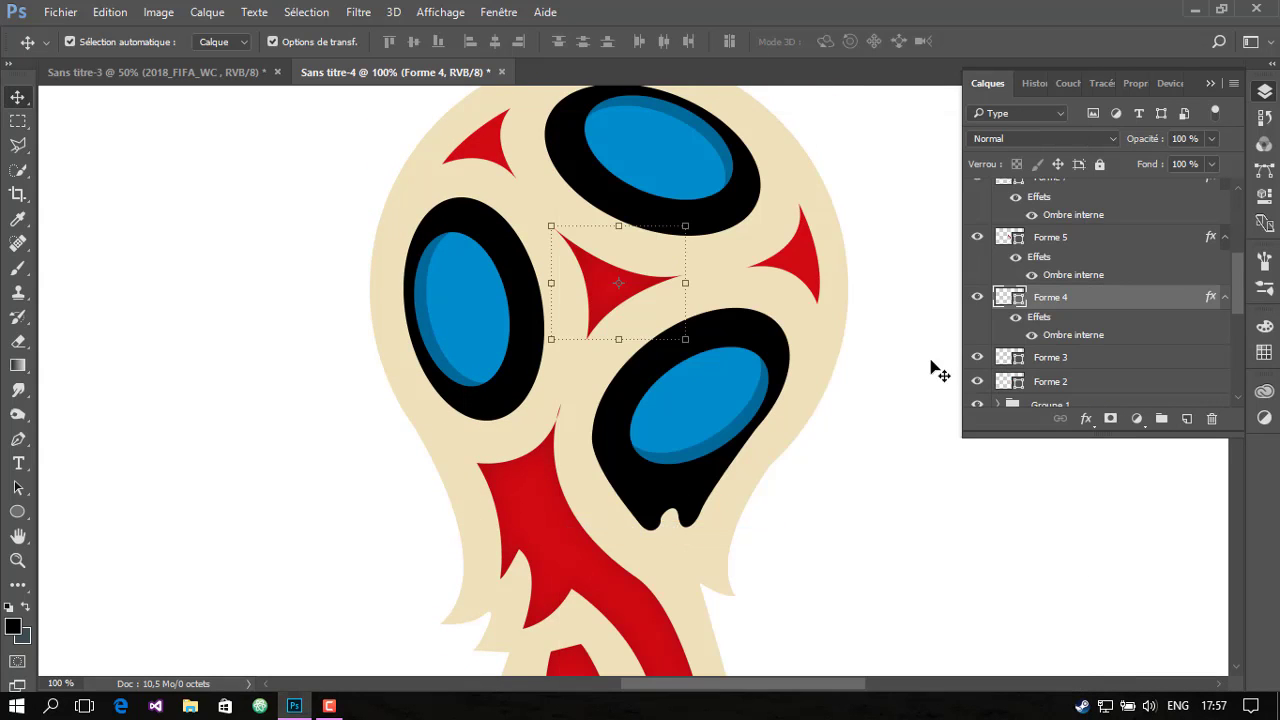
double_click(1093, 340)
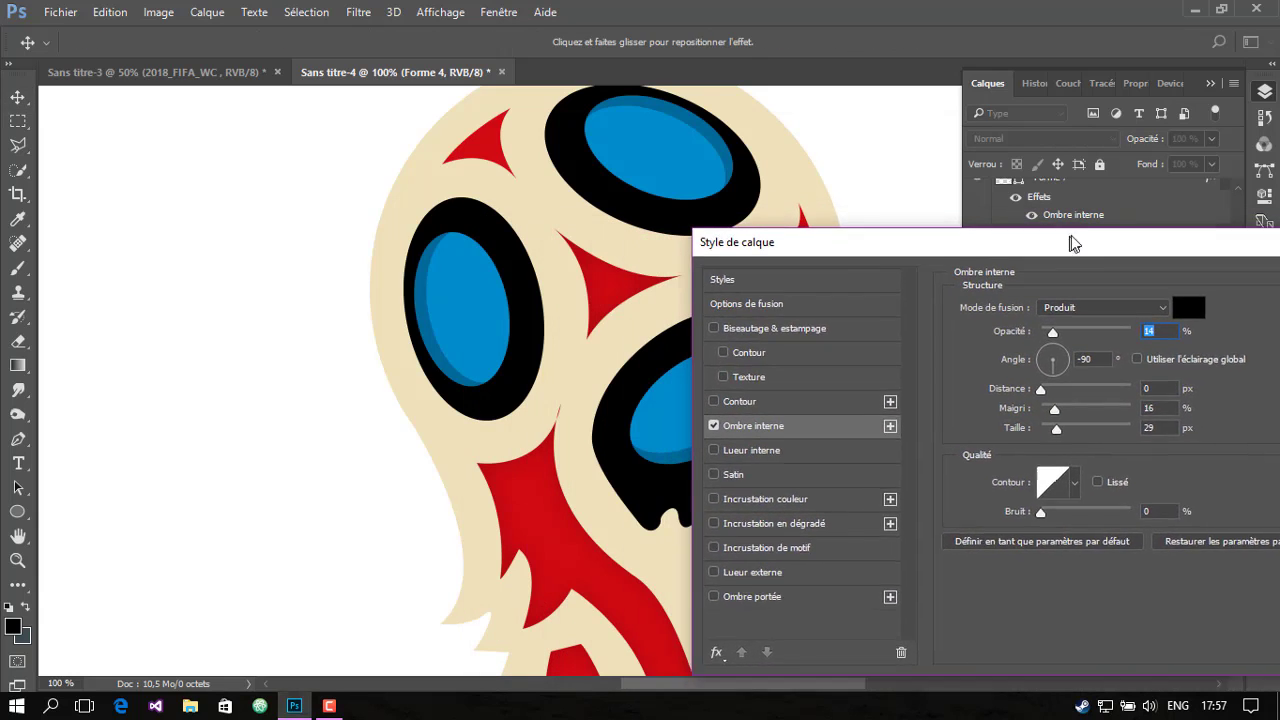
left_click_drag(855, 228, 1178, 238)
left_click_drag(1157, 328, 1154, 327)
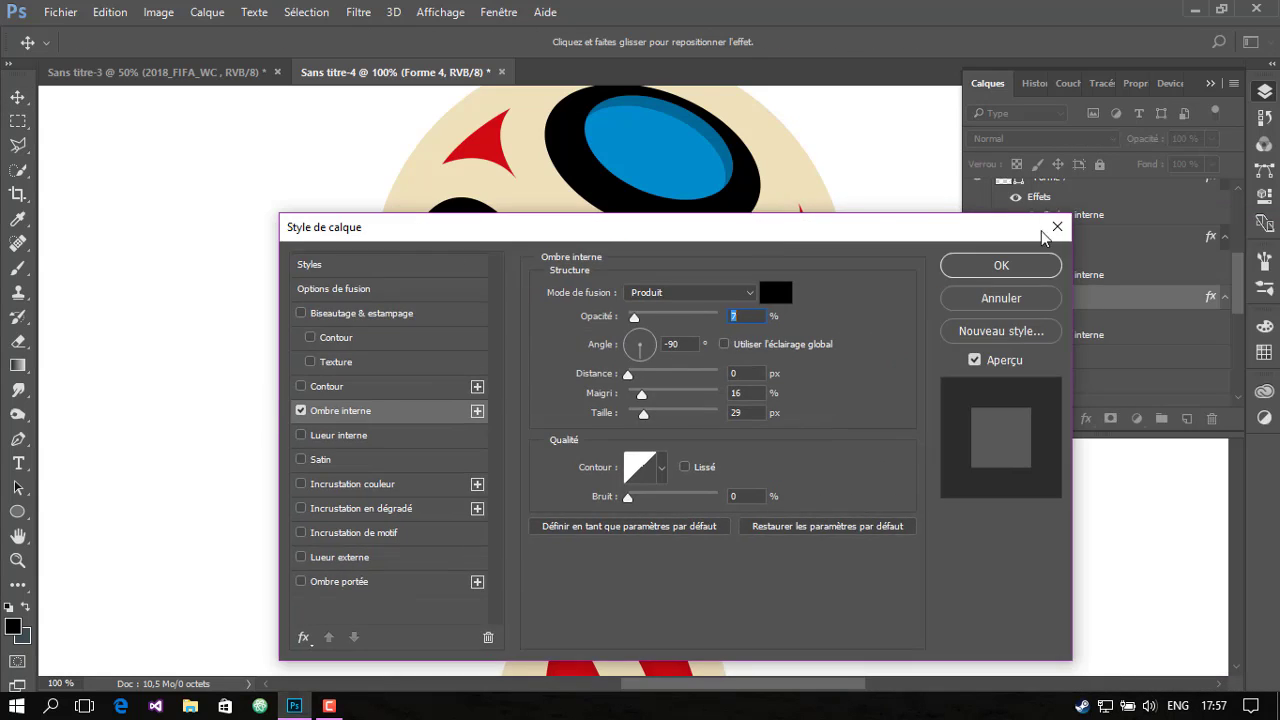
left_click(1006, 263)
Copy Forme 4's fainter layer style onto Formes 3 and 2
right_click(1104, 358)
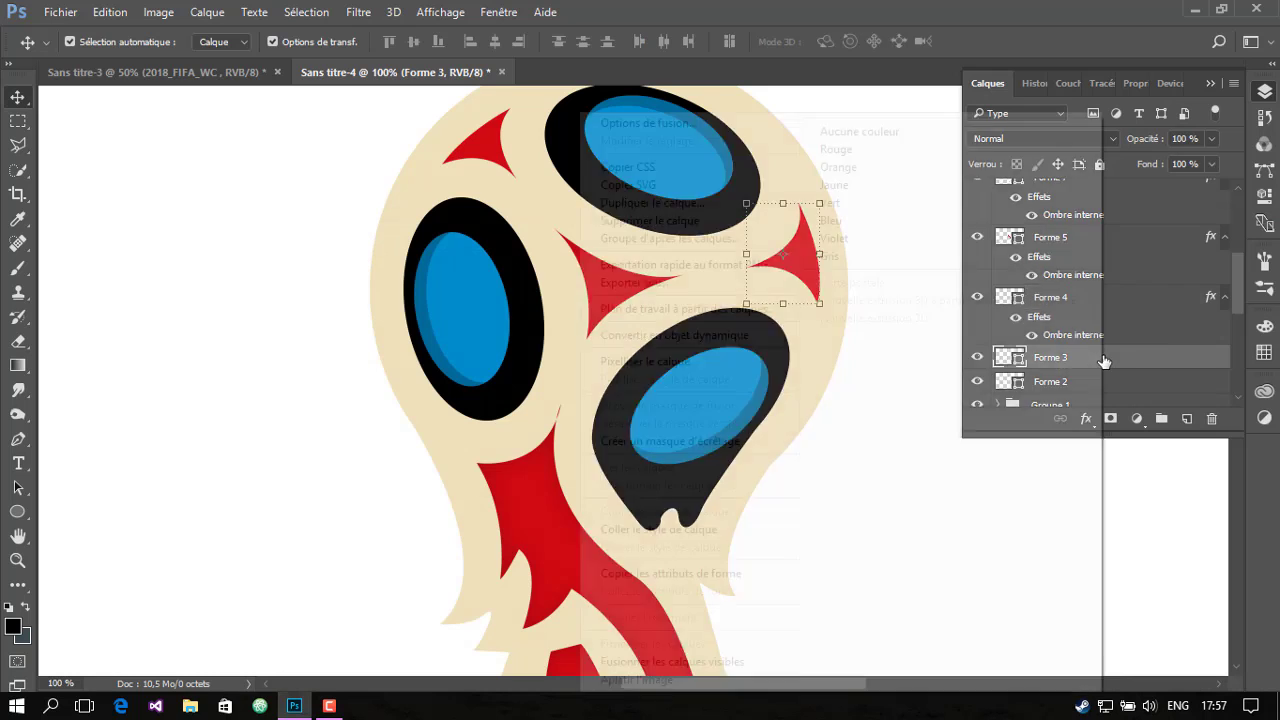
left_click(1130, 298)
right_click(1114, 331)
left_click(690, 515)
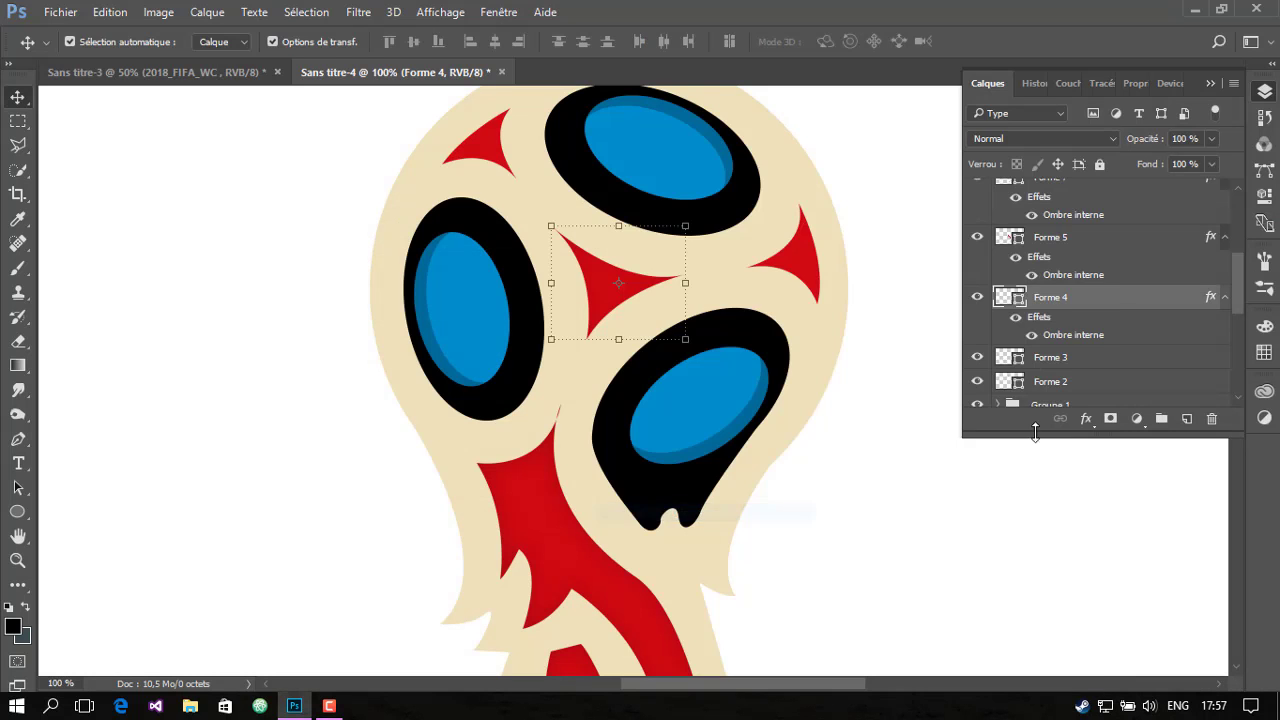
right_click(1032, 360)
left_click(695, 529)
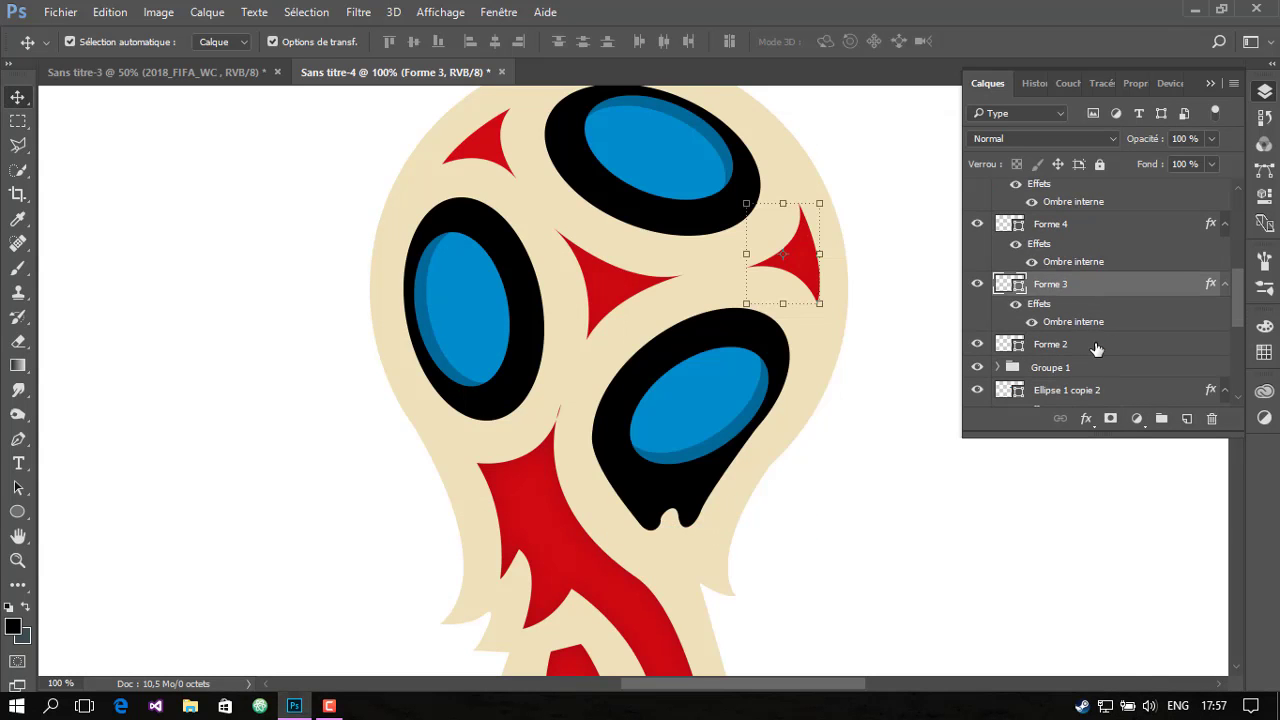
right_click(1094, 345)
left_click(695, 529)
left_click(939, 244)
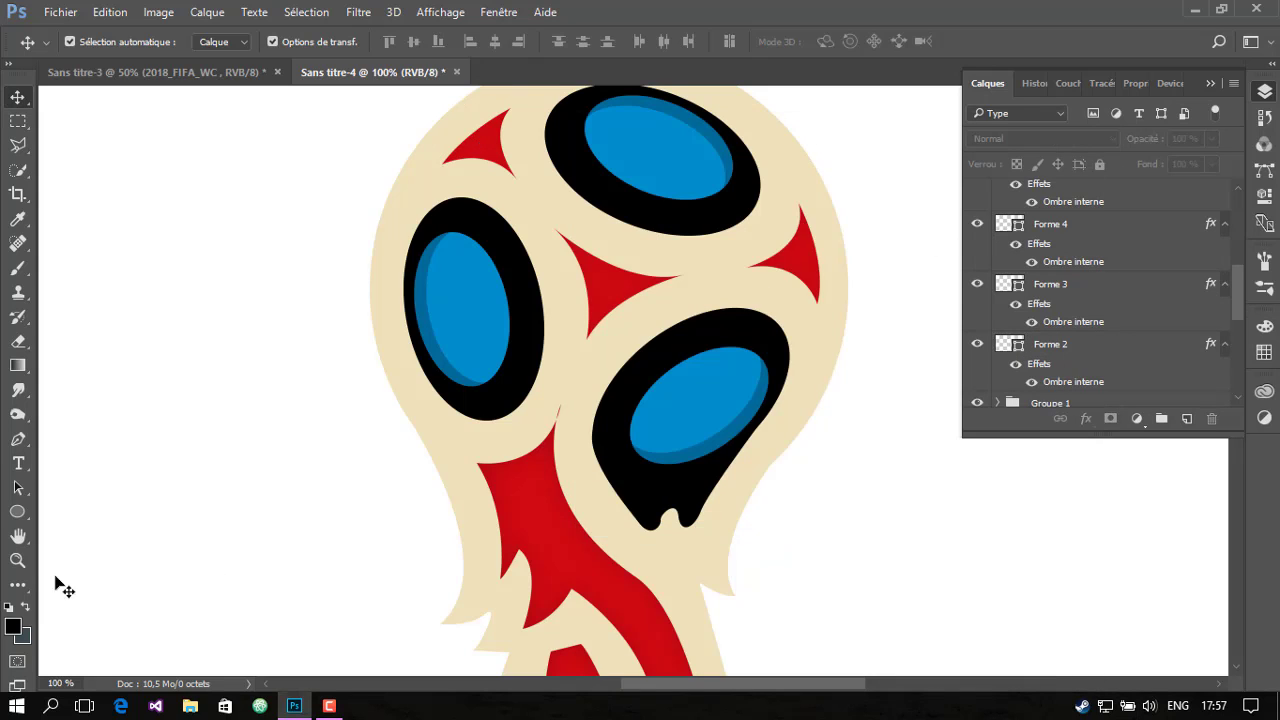
Zoom the trophy to 100% and then 200% on the base to check the shading
left_click(17, 560)
right_click(530, 474)
left_click(545, 486)
left_click(650, 380)
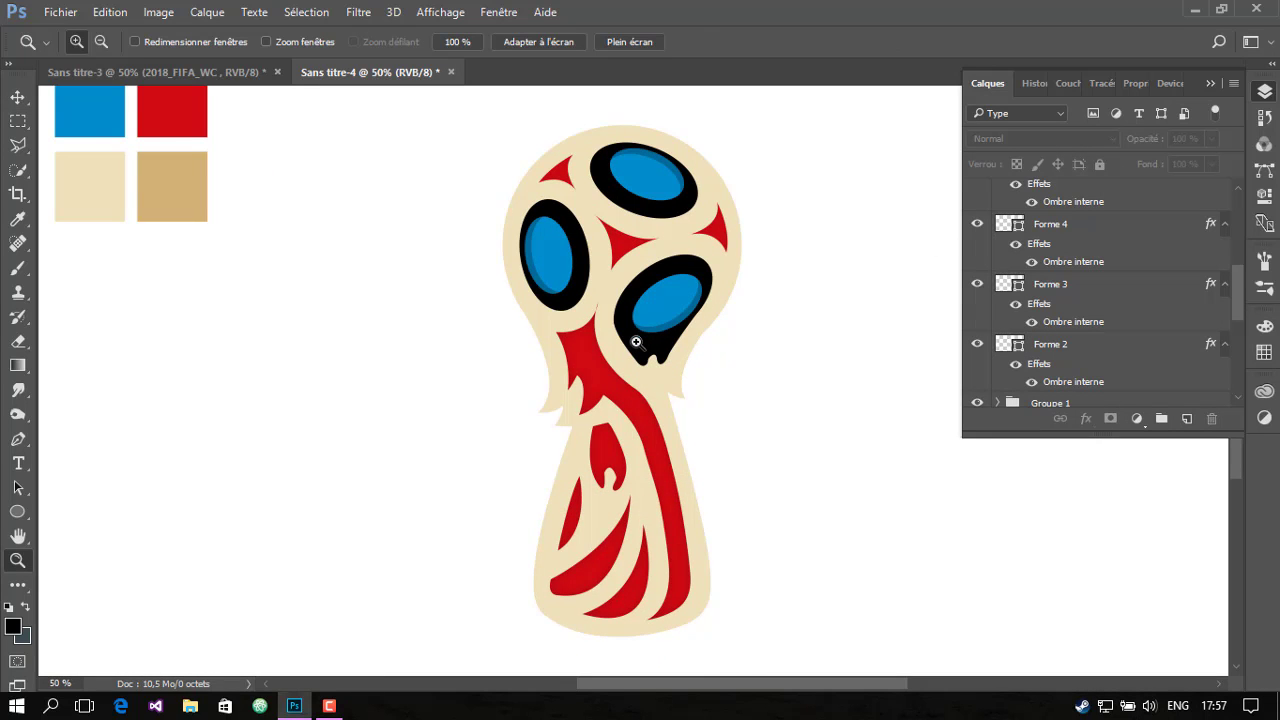
left_click(636, 342)
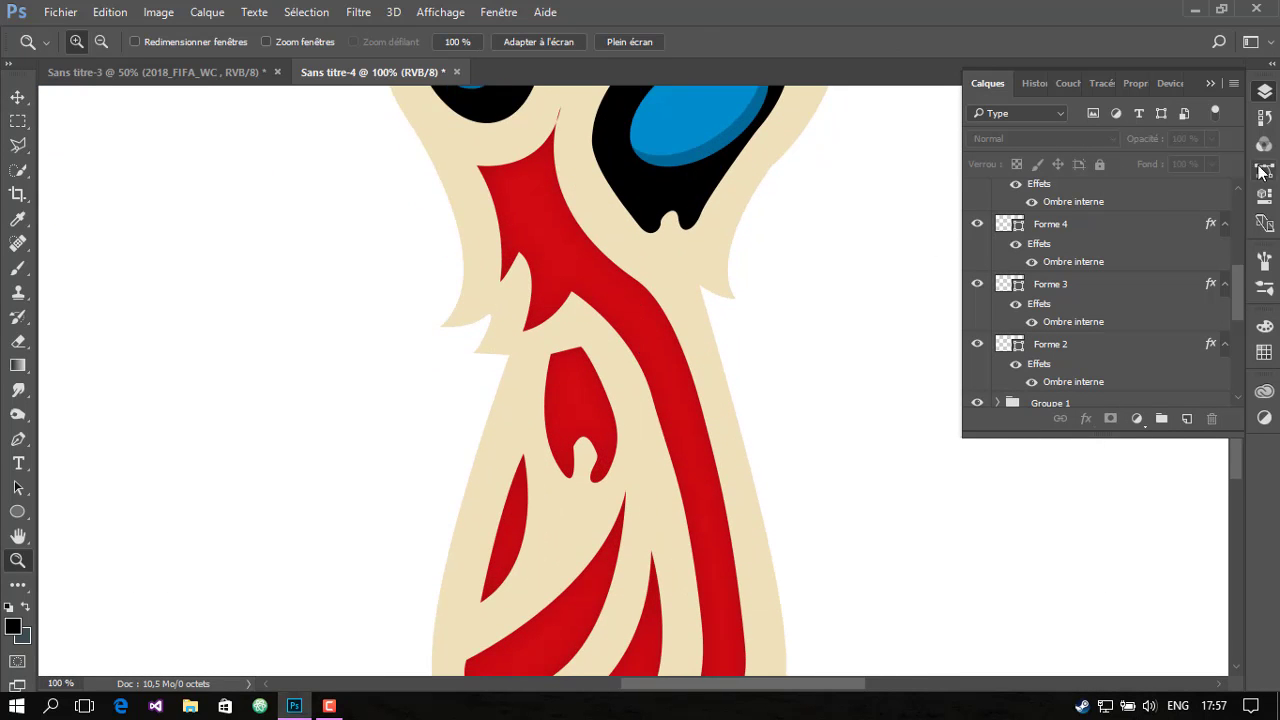
left_click(1262, 172)
scroll(878, 250, "up", 2)
scroll(881, 254, "up", 3)
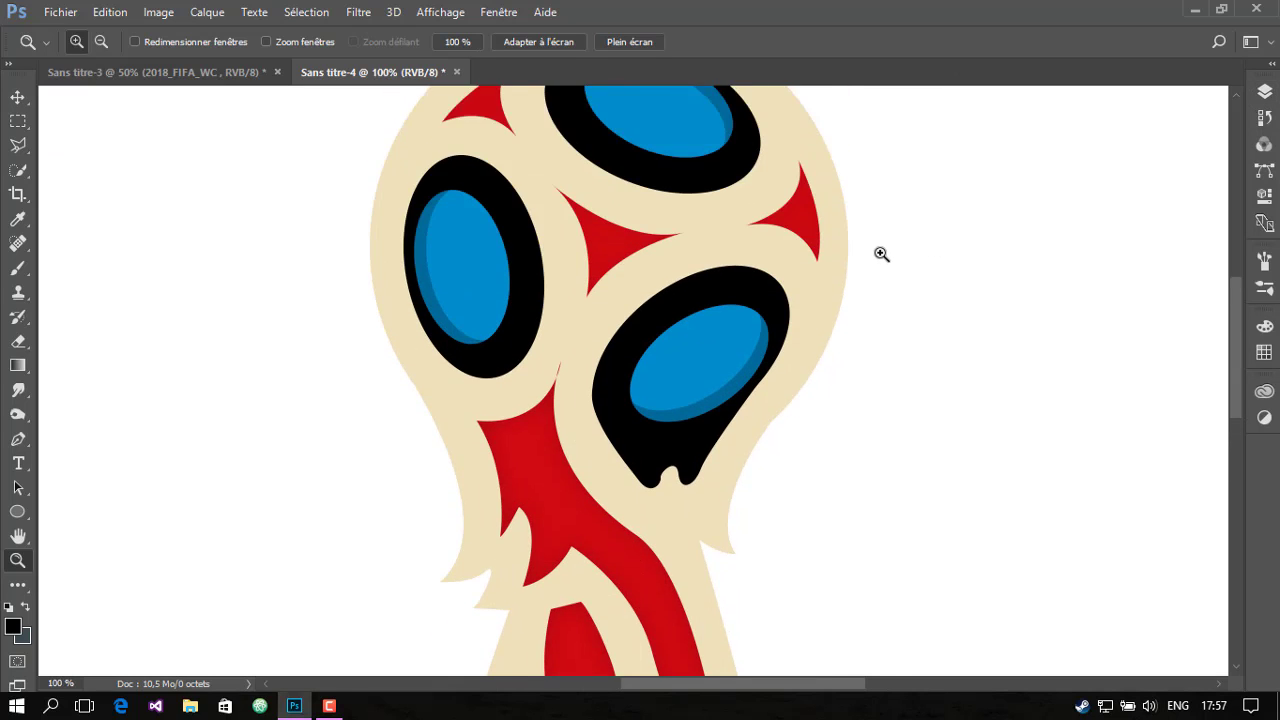
scroll(879, 252, "down", 5)
scroll(888, 256, "down", 5)
scroll(805, 328, "down", 1)
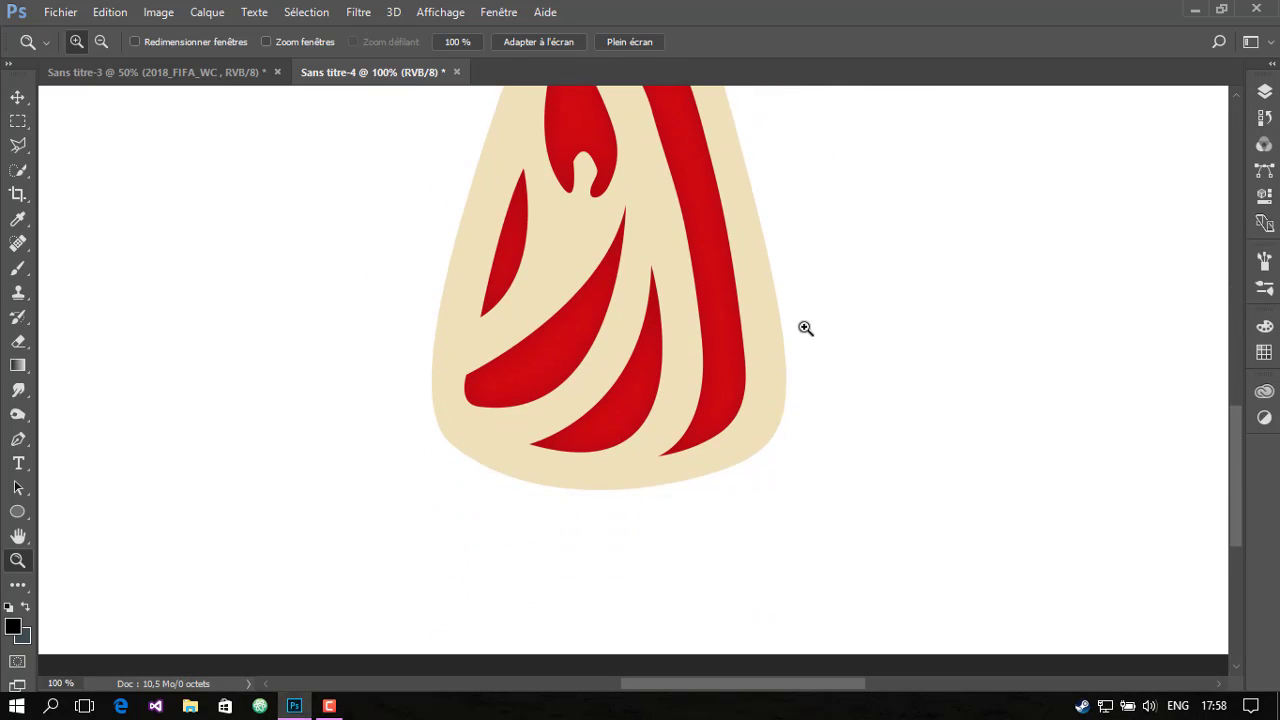
left_click(649, 375)
scroll(680, 325, "down", 1)
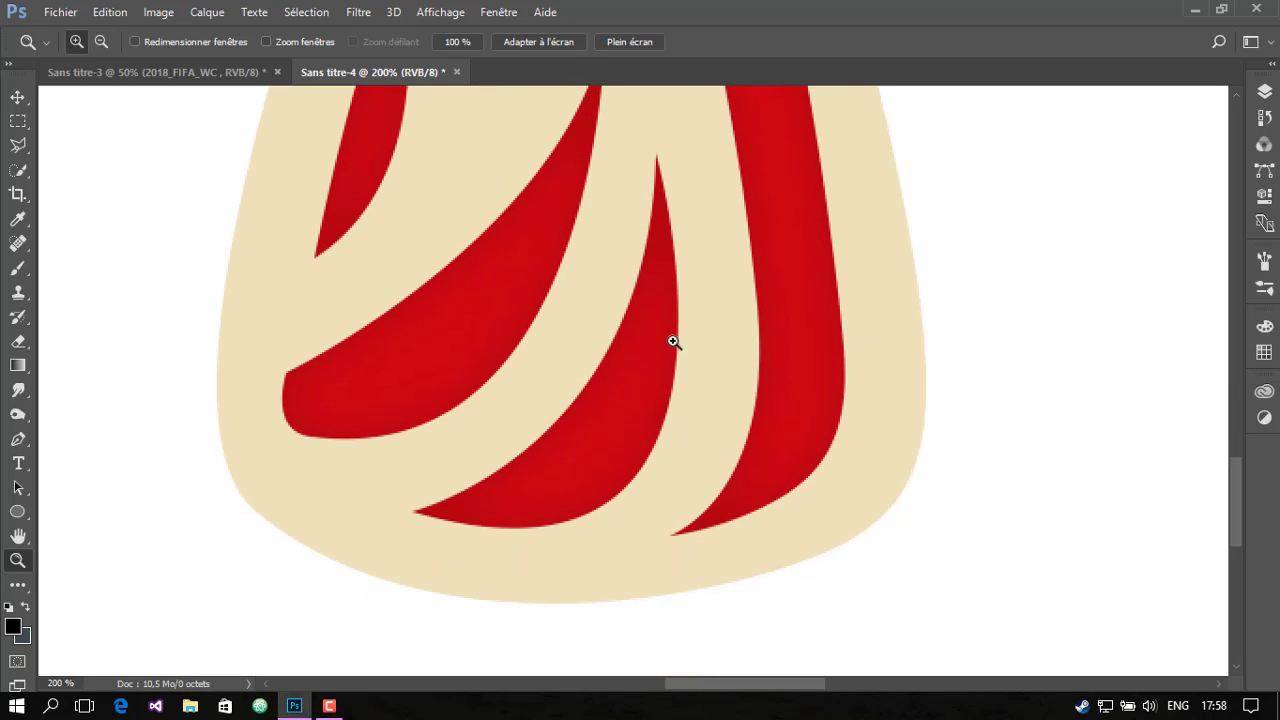
scroll(670, 336, "down", 1)
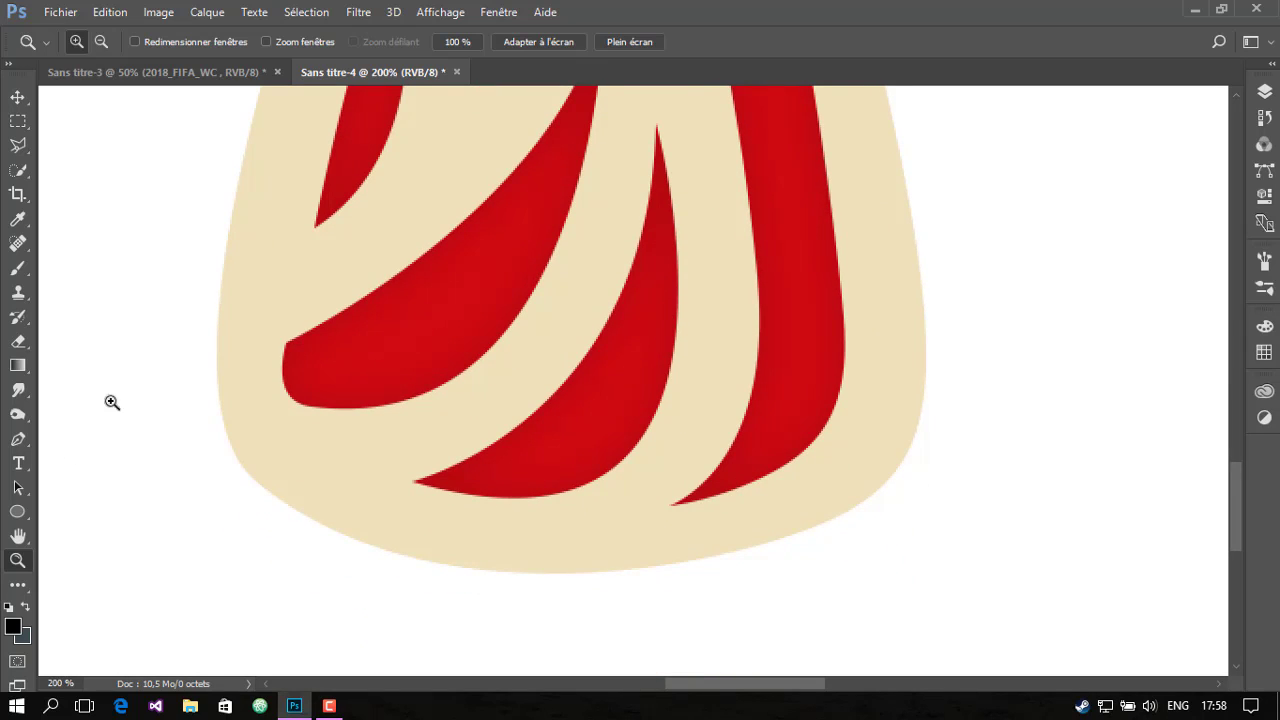
left_click(17, 511)
Set the ellipse fill to beige and draw small cream dots on the red ribbon
left_click(130, 545)
left_click(185, 41)
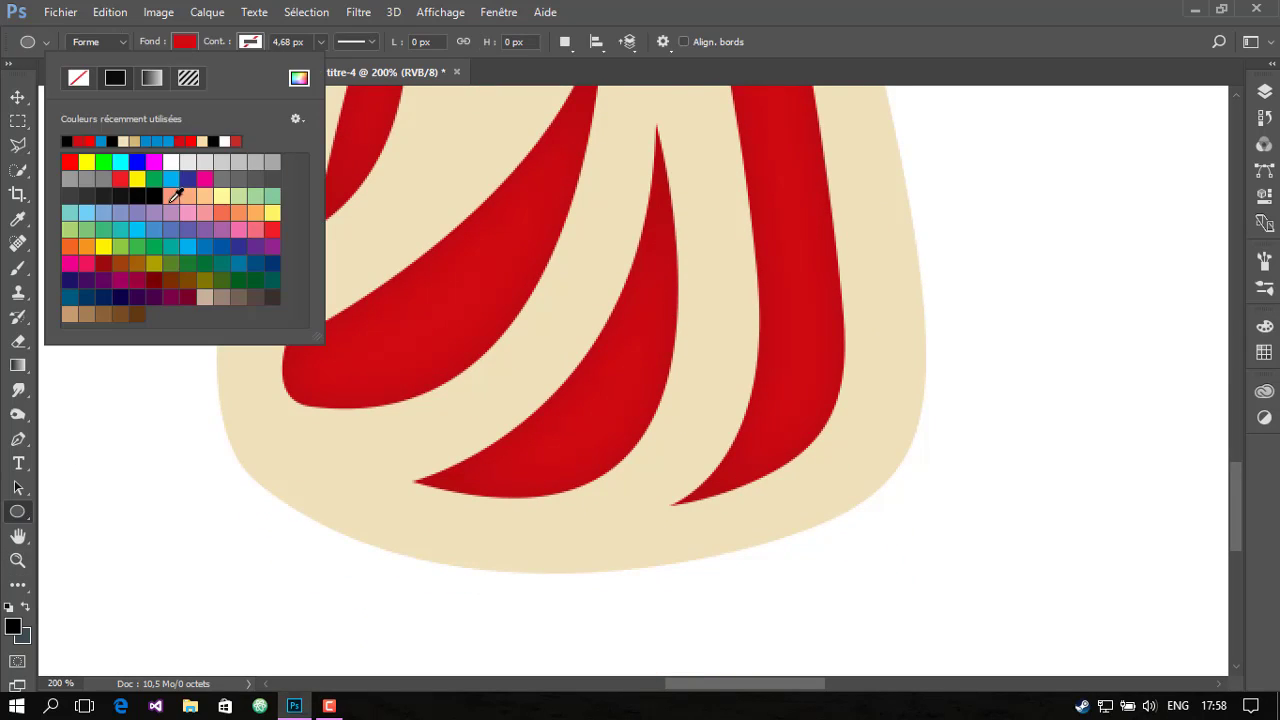
left_click(124, 140)
key("Return")
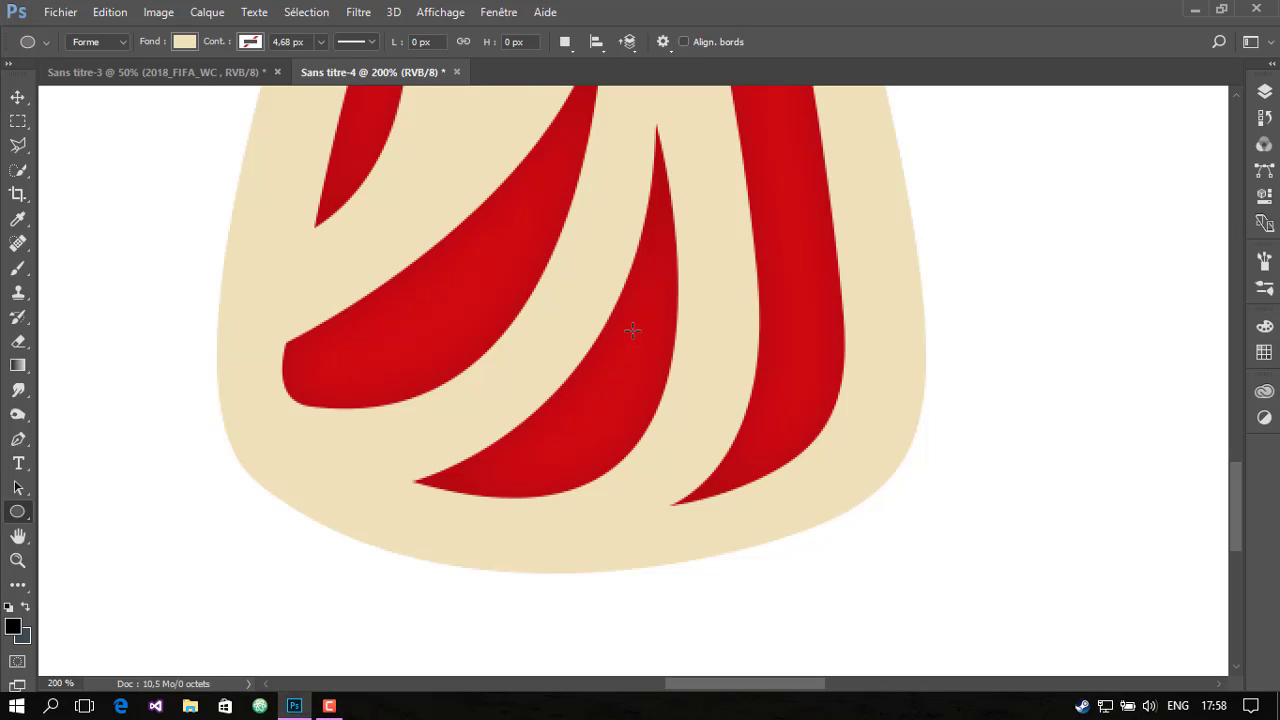
left_click_drag(632, 330, 643, 343)
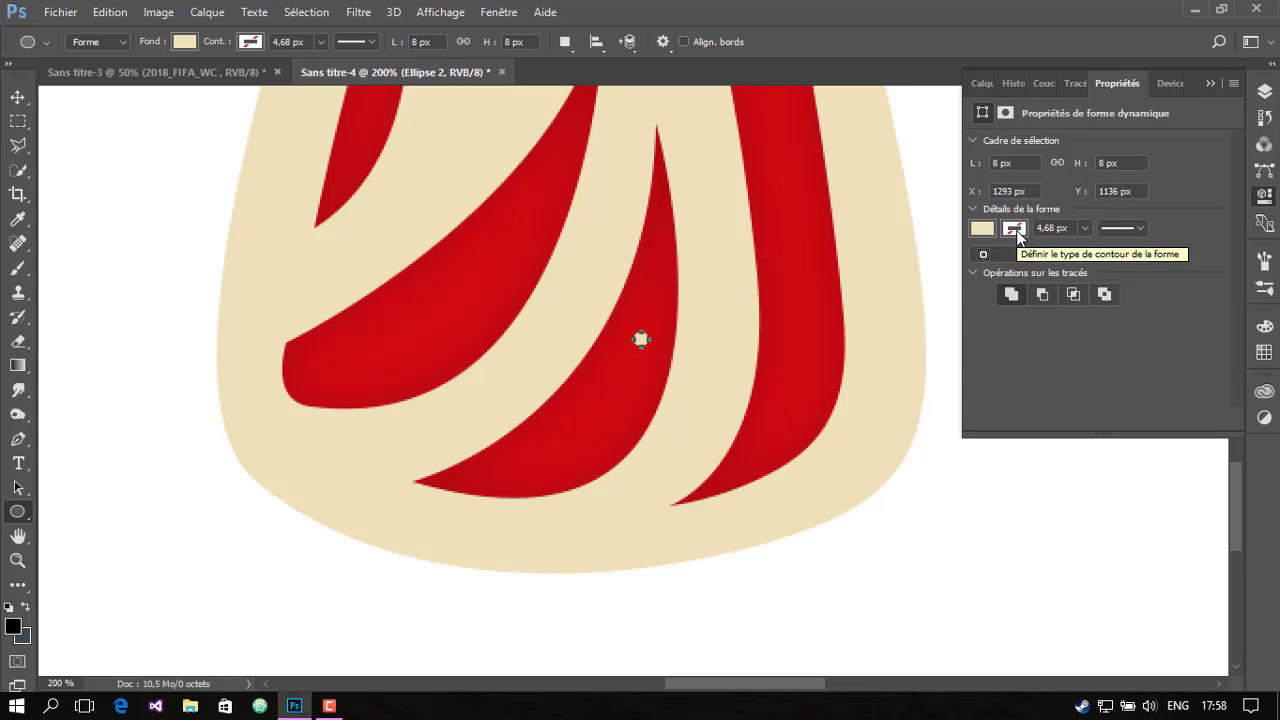
left_click(982, 83)
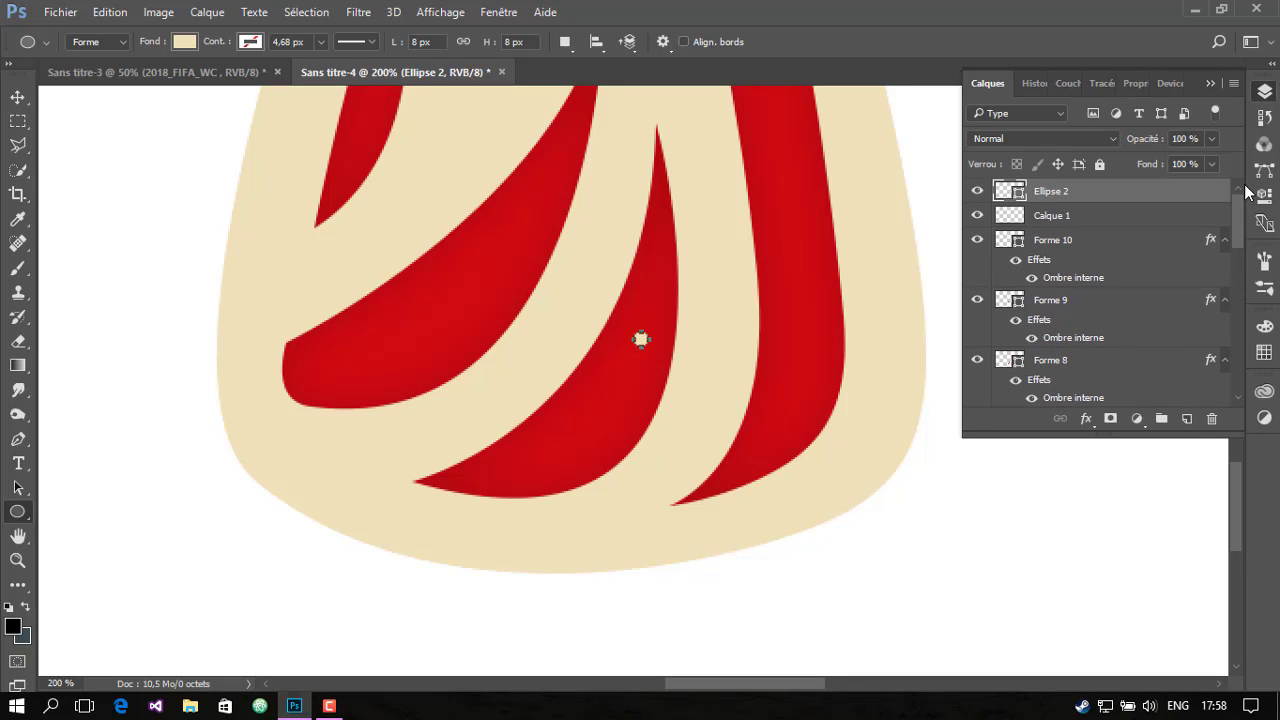
left_click_drag(617, 376, 584, 471)
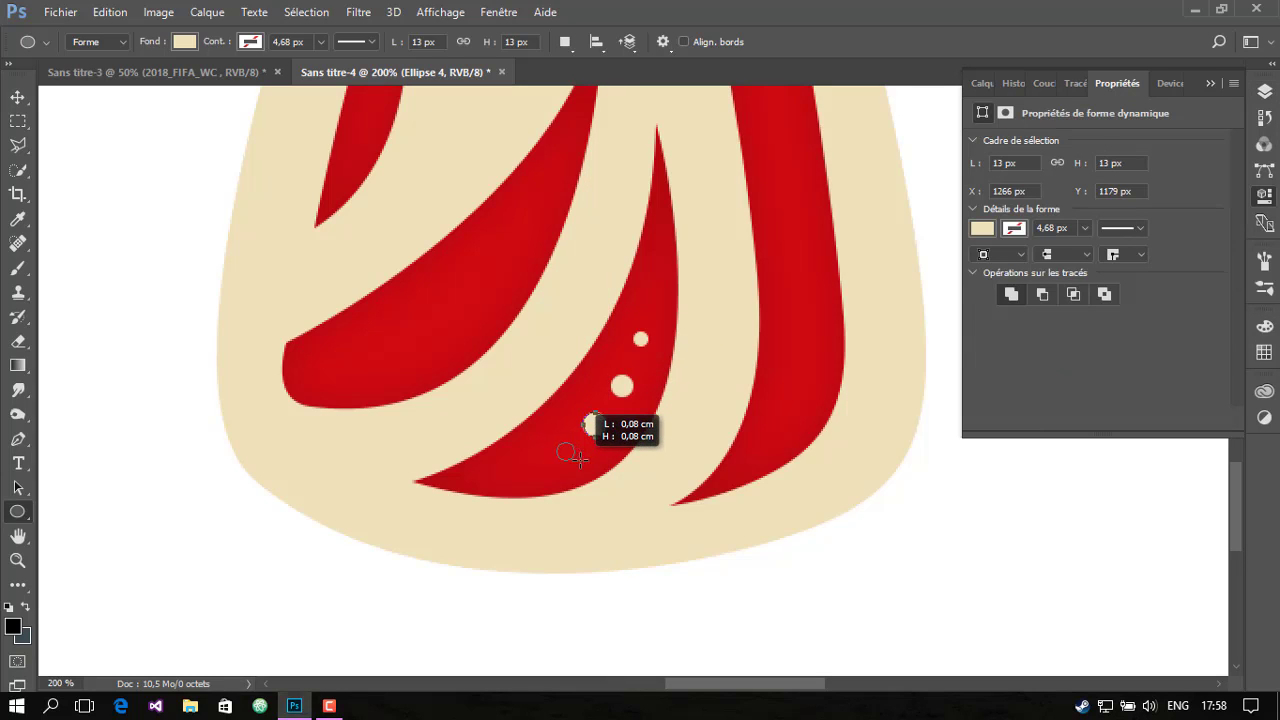
Nudge the bottom, Ellipse 4 and Ellipse 3 dots left into a tidy diagonal row
key("v")
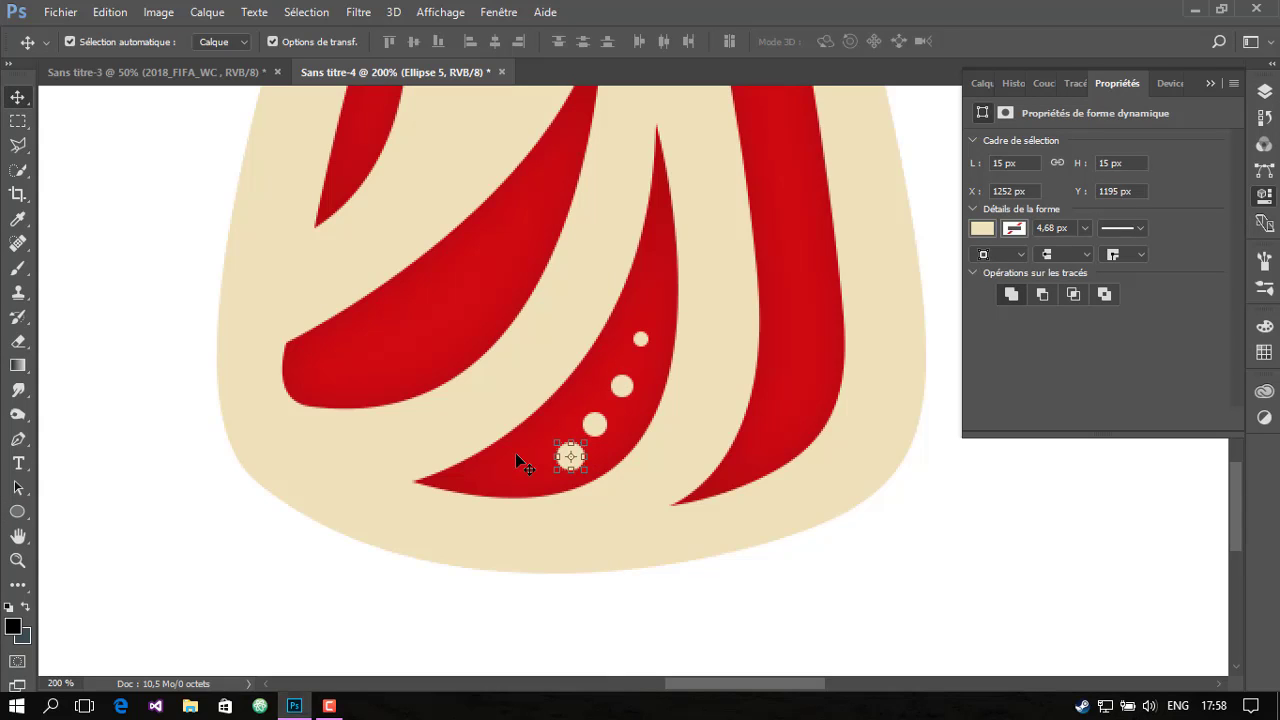
key("Left")
key("Left")
key("Left")
key("Left")
key("Left")
key("Left")
key("Left")
key("Left")
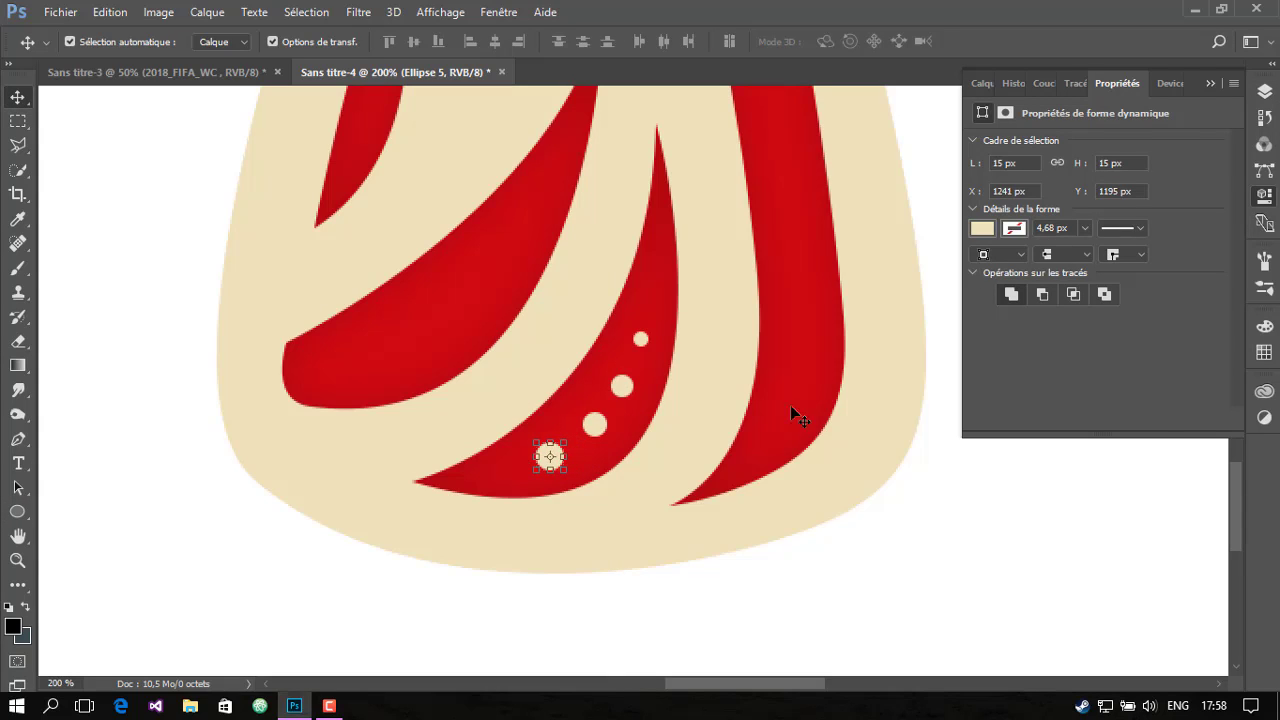
left_click(985, 83)
left_click(1090, 216)
key("Left")
key("Left")
key("Left")
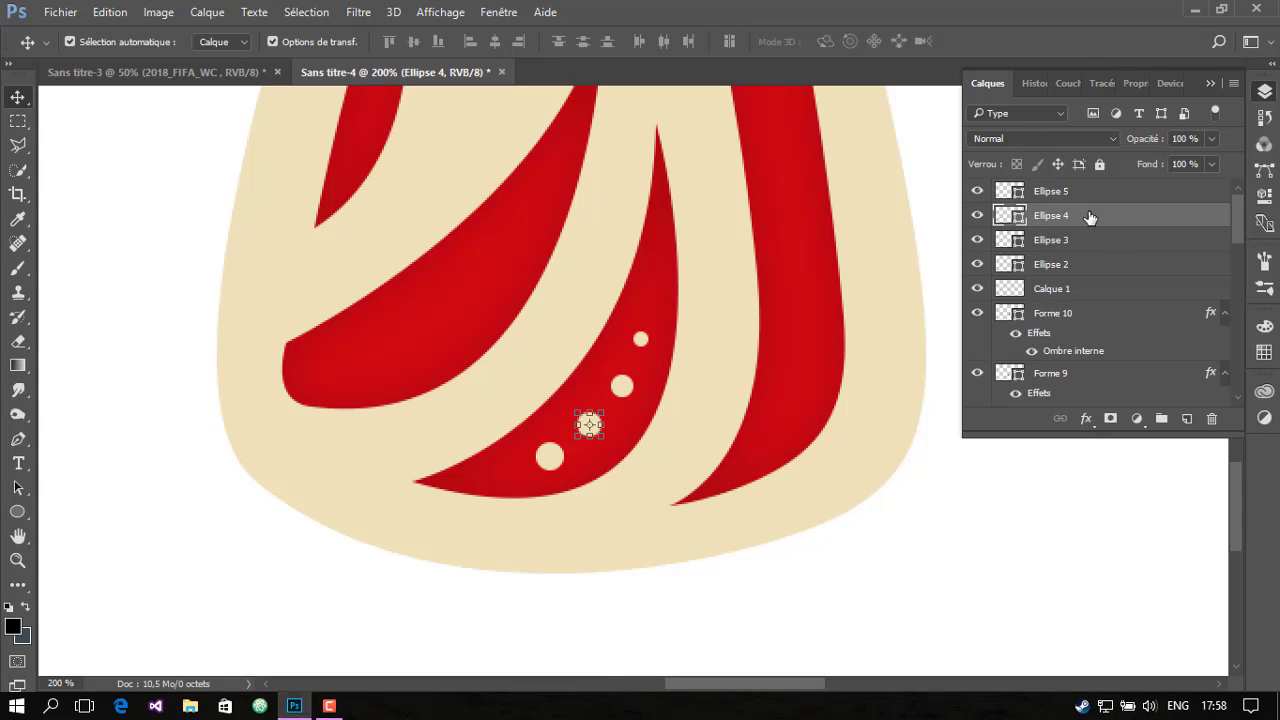
left_click(1083, 249)
key("Left")
key("Left")
key("Left")
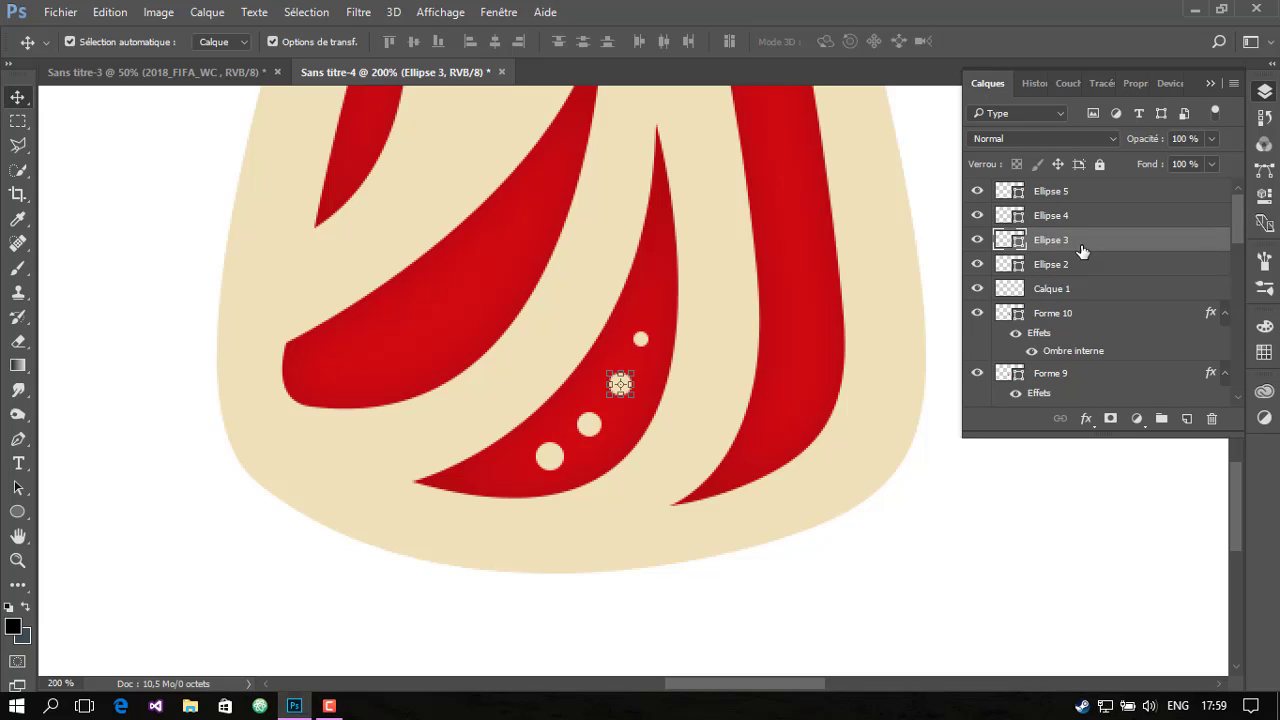
key("Left")
left_click(1110, 272)
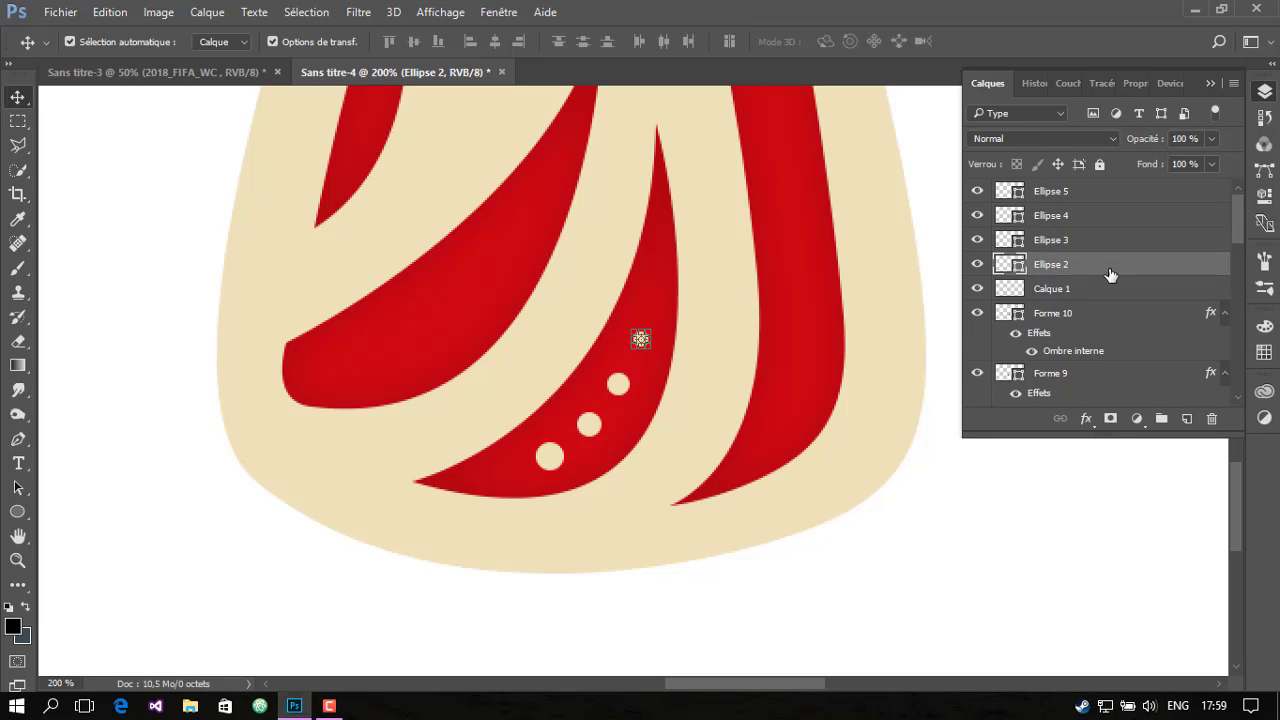
Select the four dot layers Ellipse 2–5 and duplicate them
left_click(1073, 199)
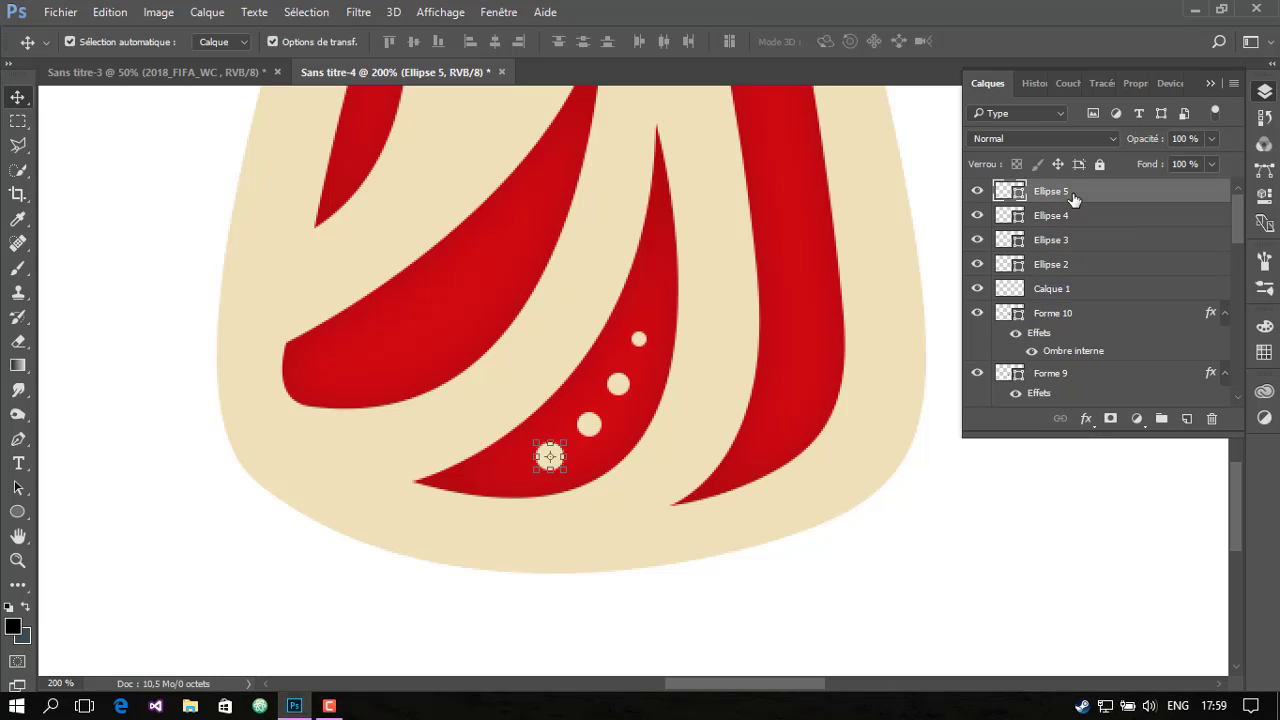
left_click(1065, 265, "shift")
right_click(1060, 267)
left_click(614, 183)
Confirm the duplicate and fill the copied dots with a dark red
left_click(816, 206)
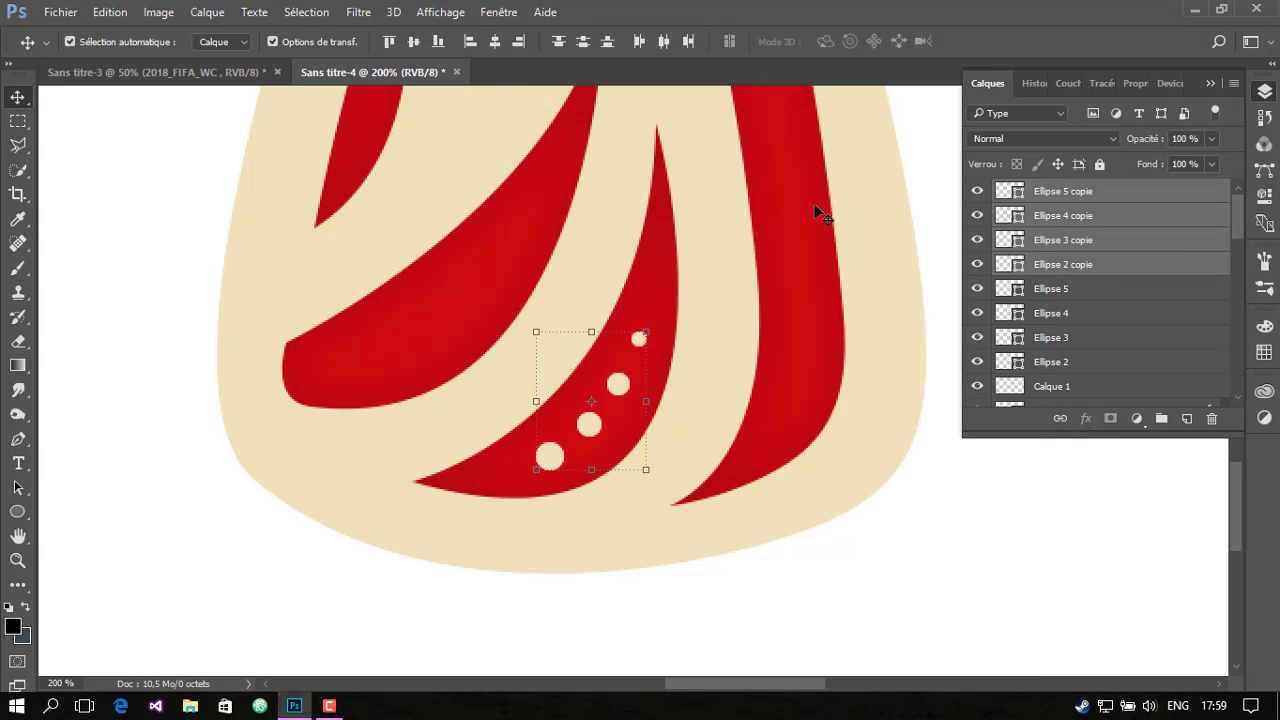
left_click(17, 511)
left_click(184, 41)
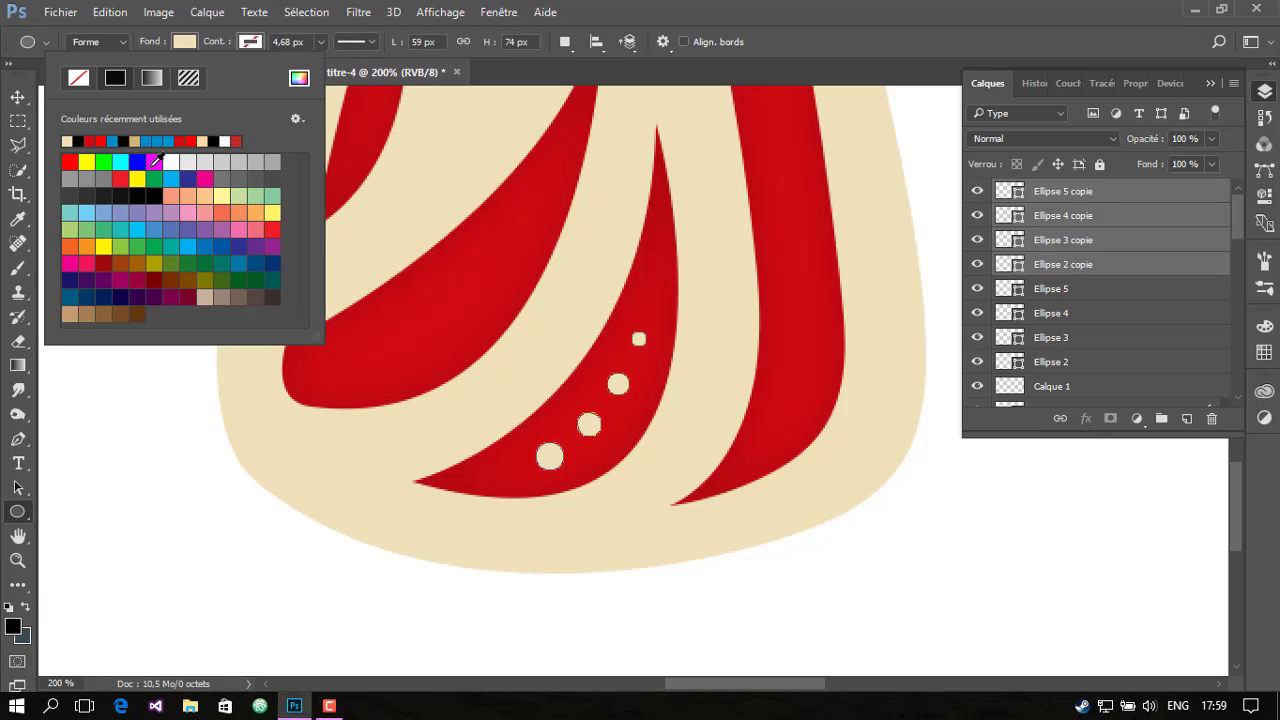
left_click(69, 161)
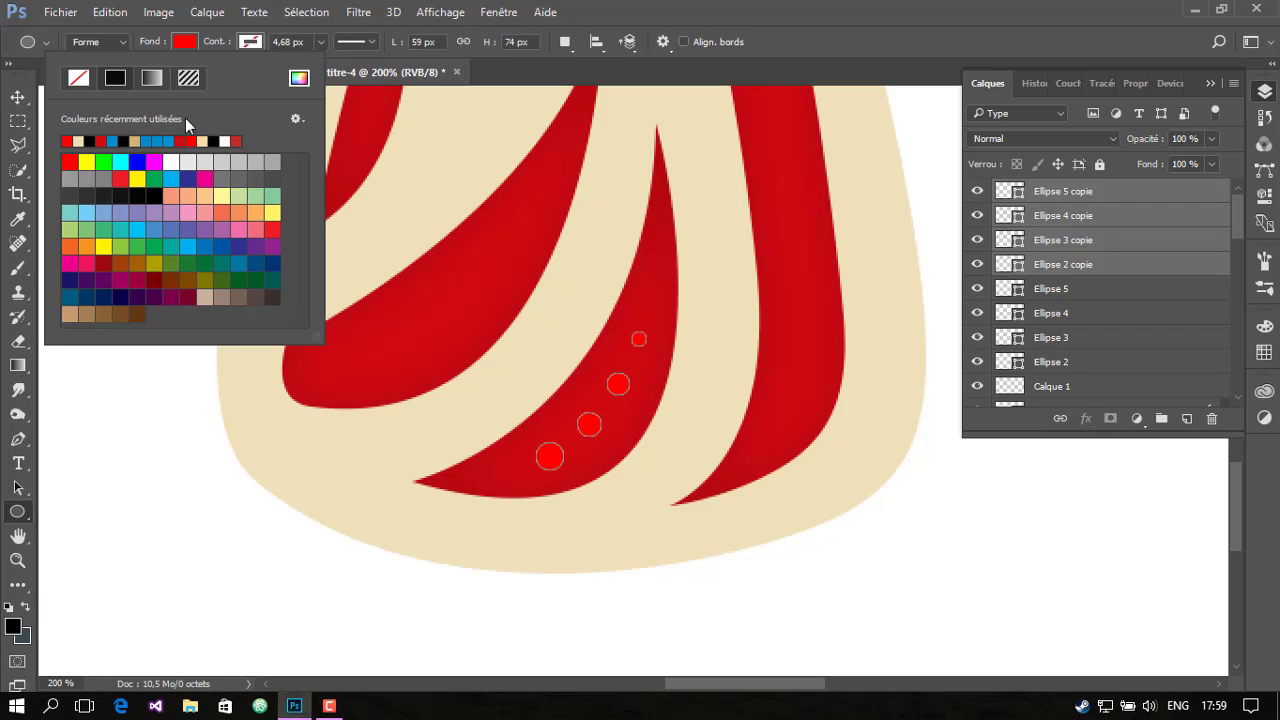
left_click(103, 137)
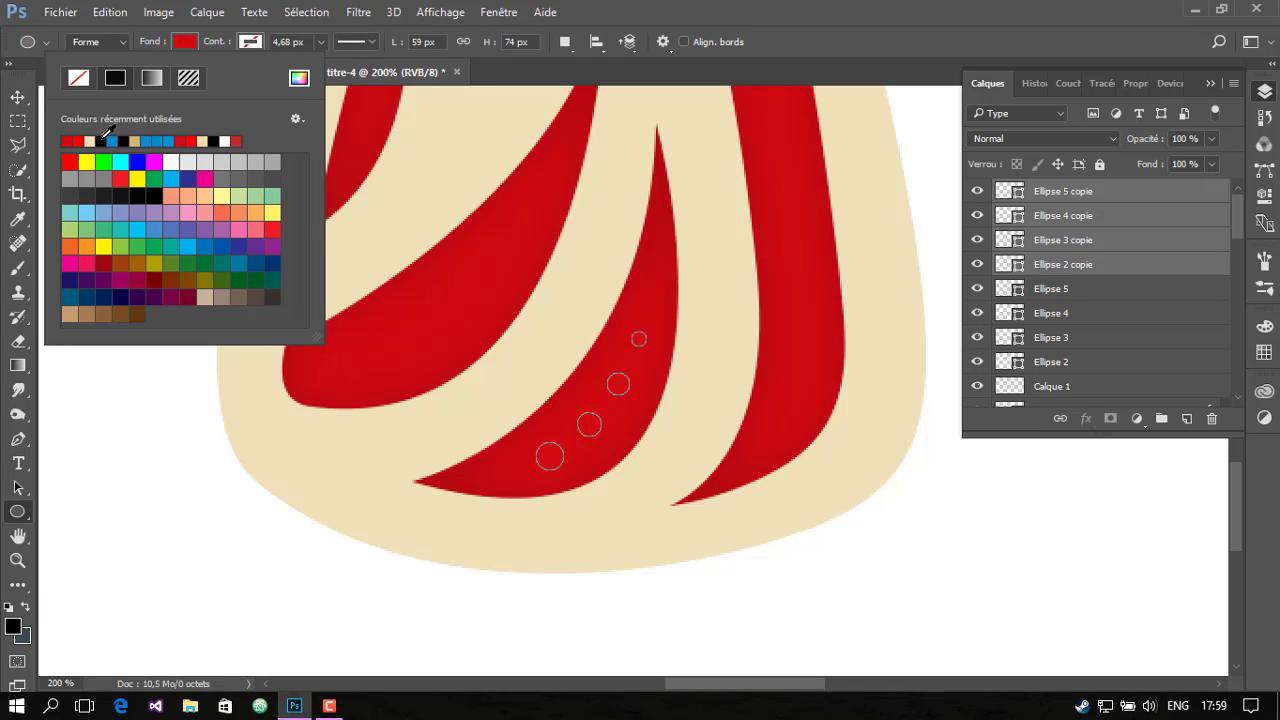
left_click(296, 82)
left_click_drag(640, 338, 645, 352)
left_click(844, 269)
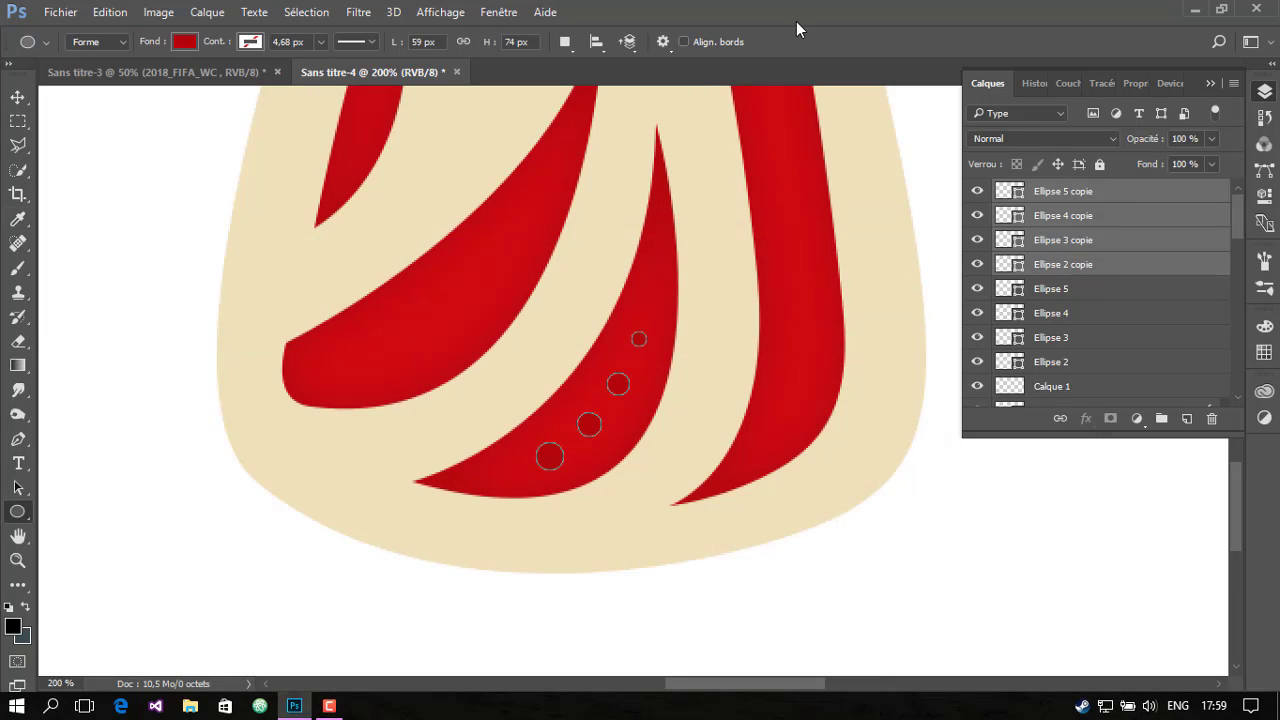
Enlarge the red copies with Free Transform and move their layers beneath the cream dots
left_click(14, 100)
key("ctrl+t")
mouse_move(531, 471)
left_mouse_down()
mouse_move(481, 506)
mouse_move(476, 546)
left_mouse_up()
key("Return")
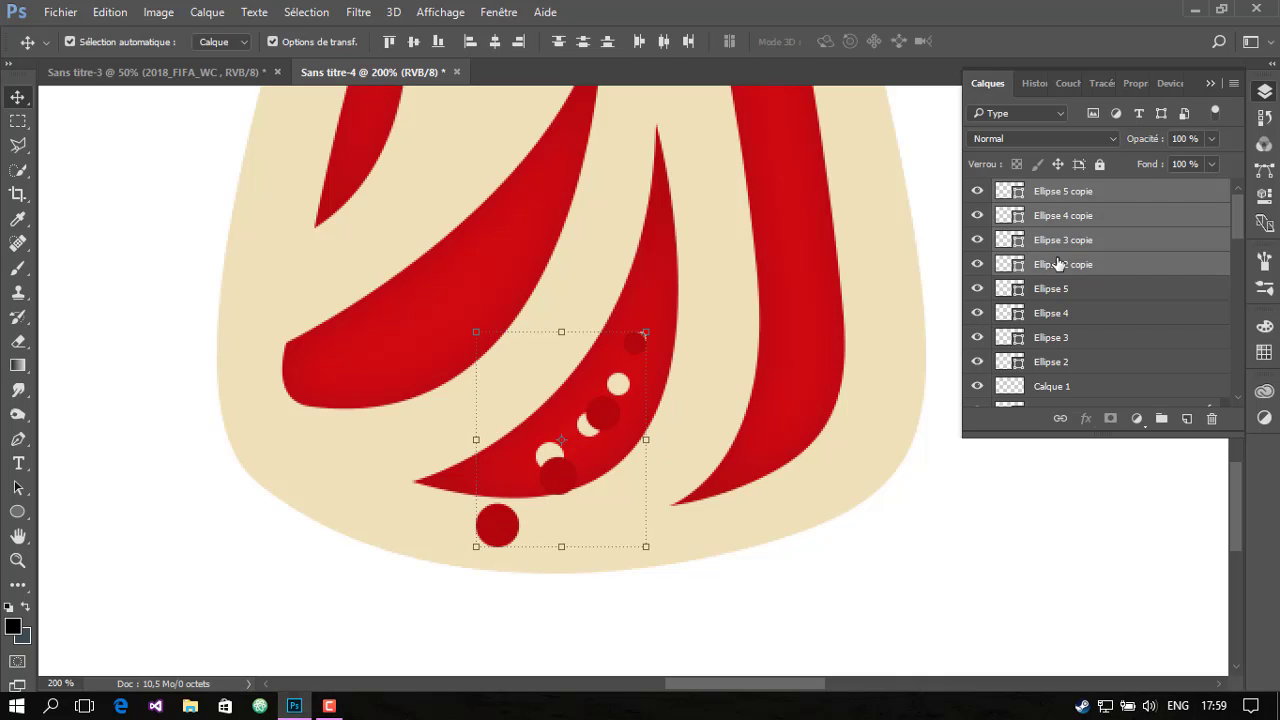
mouse_move(1058, 263)
left_mouse_down()
mouse_move(1040, 362)
mouse_move(1058, 373)
left_mouse_up()
Select the red copy circles and nudge Ellipse 5 copie up behind its cream dot
left_click(1060, 288)
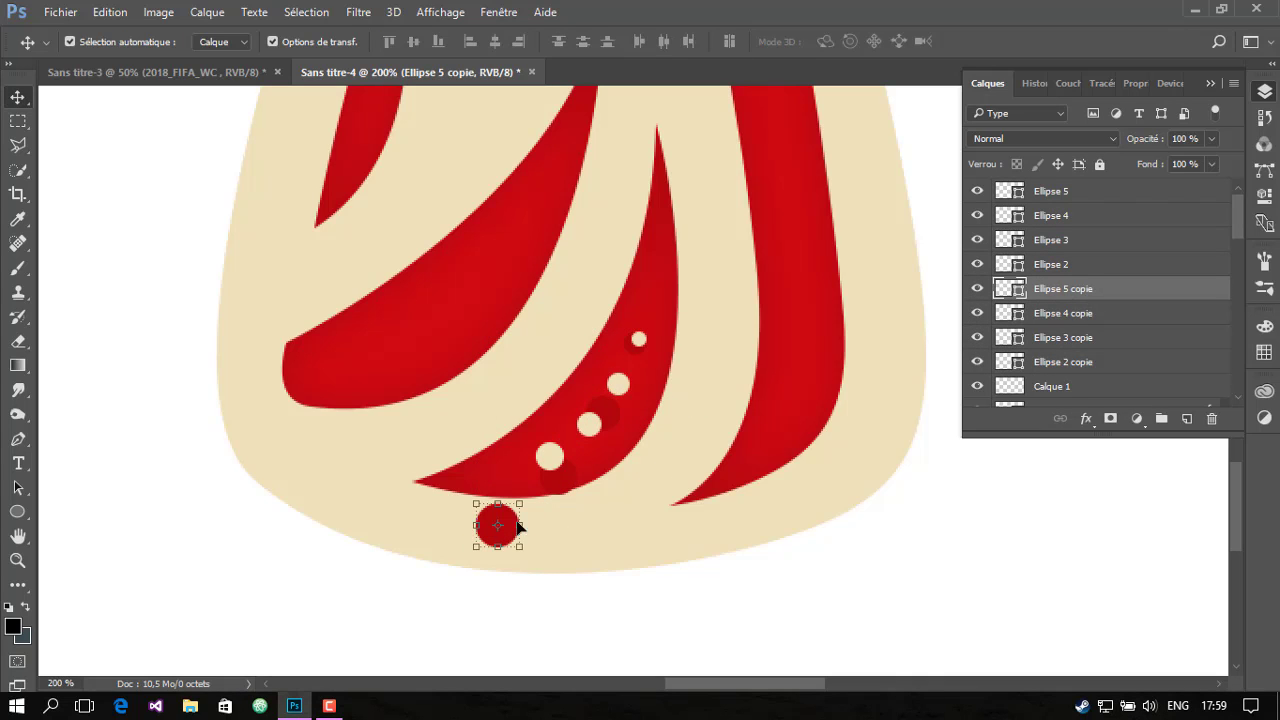
left_click(1072, 361)
left_click(272, 41)
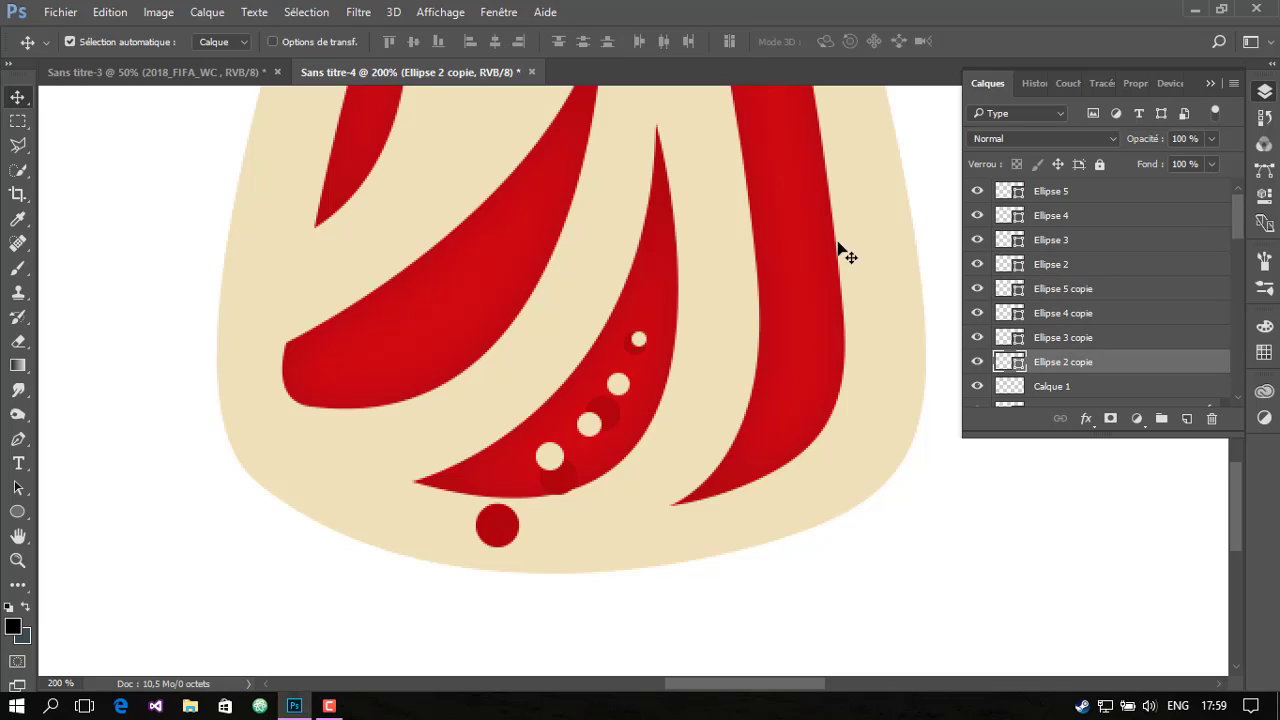
left_click(1056, 340)
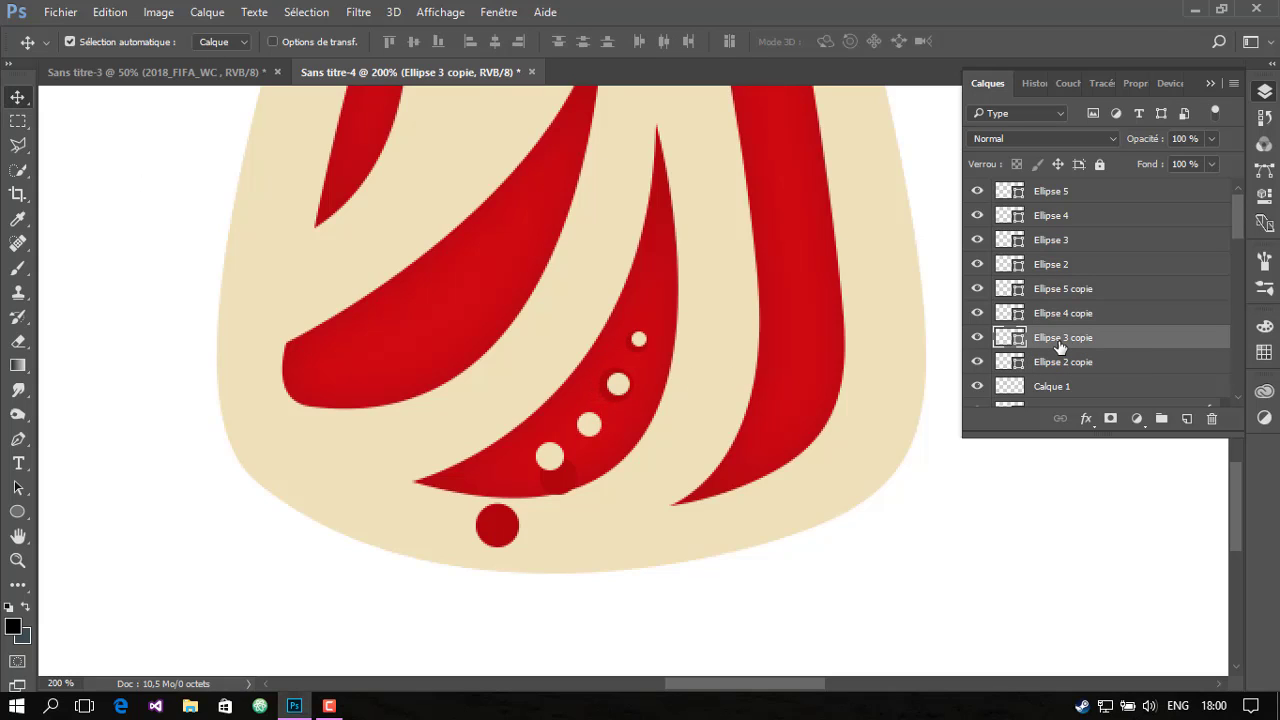
left_click(1068, 314)
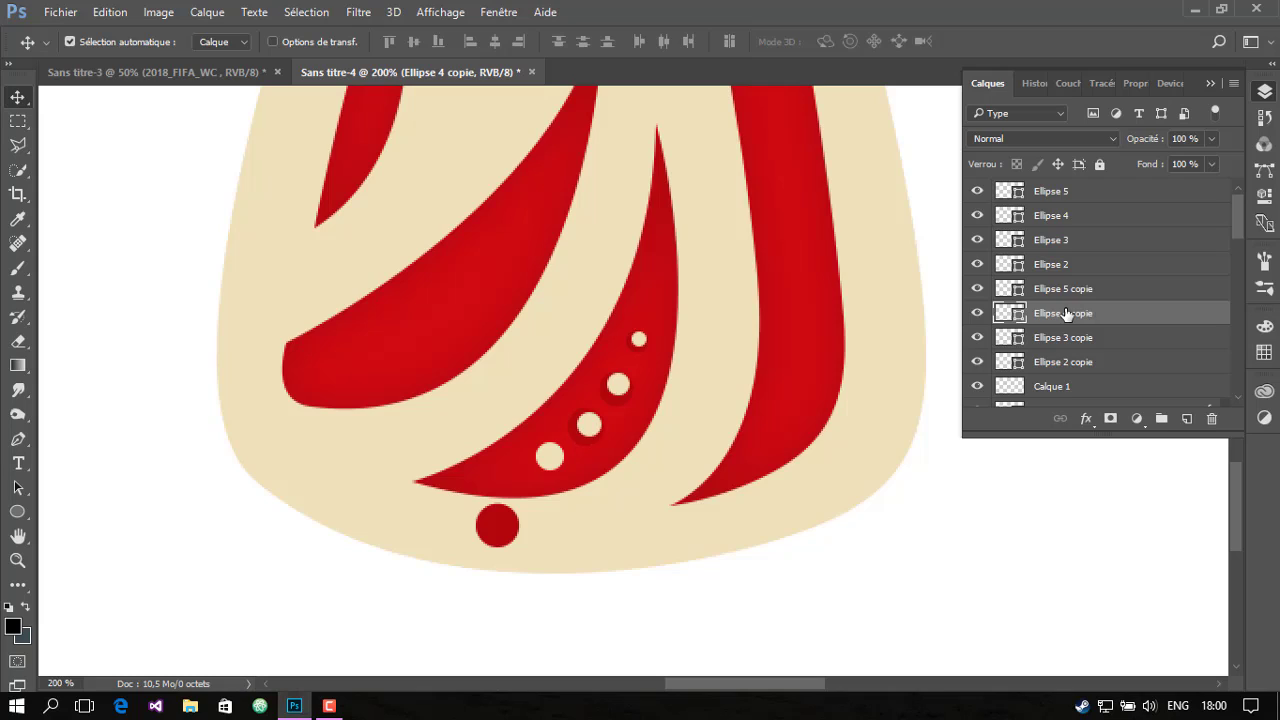
left_click(1067, 288)
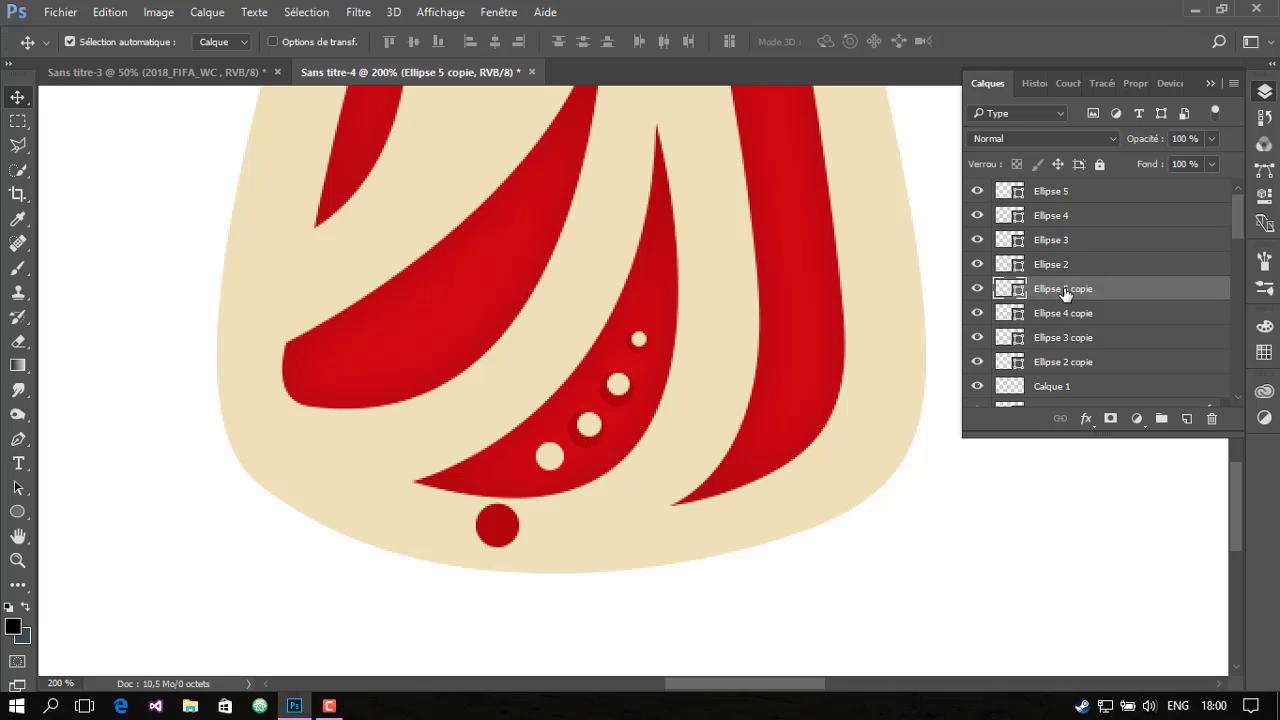
key("shift+Up")
key("shift+Up")
key("shift+Up")
key("shift+Up")
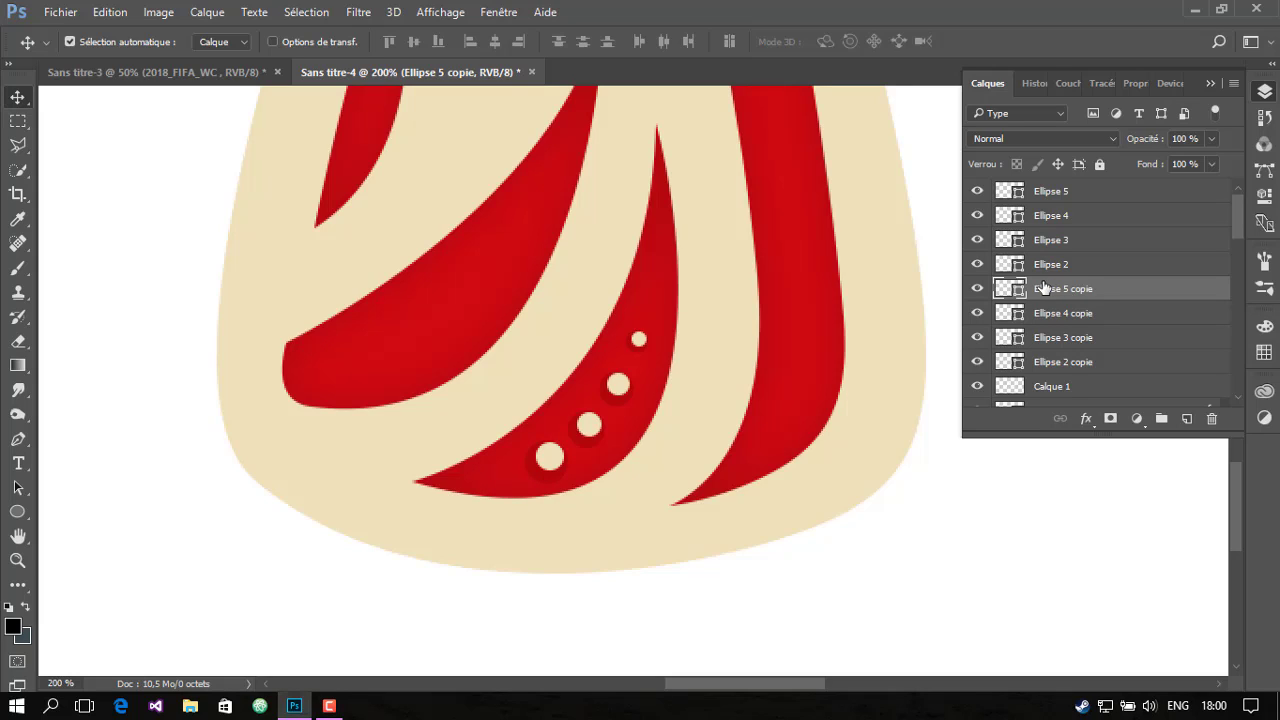
left_click(1067, 264)
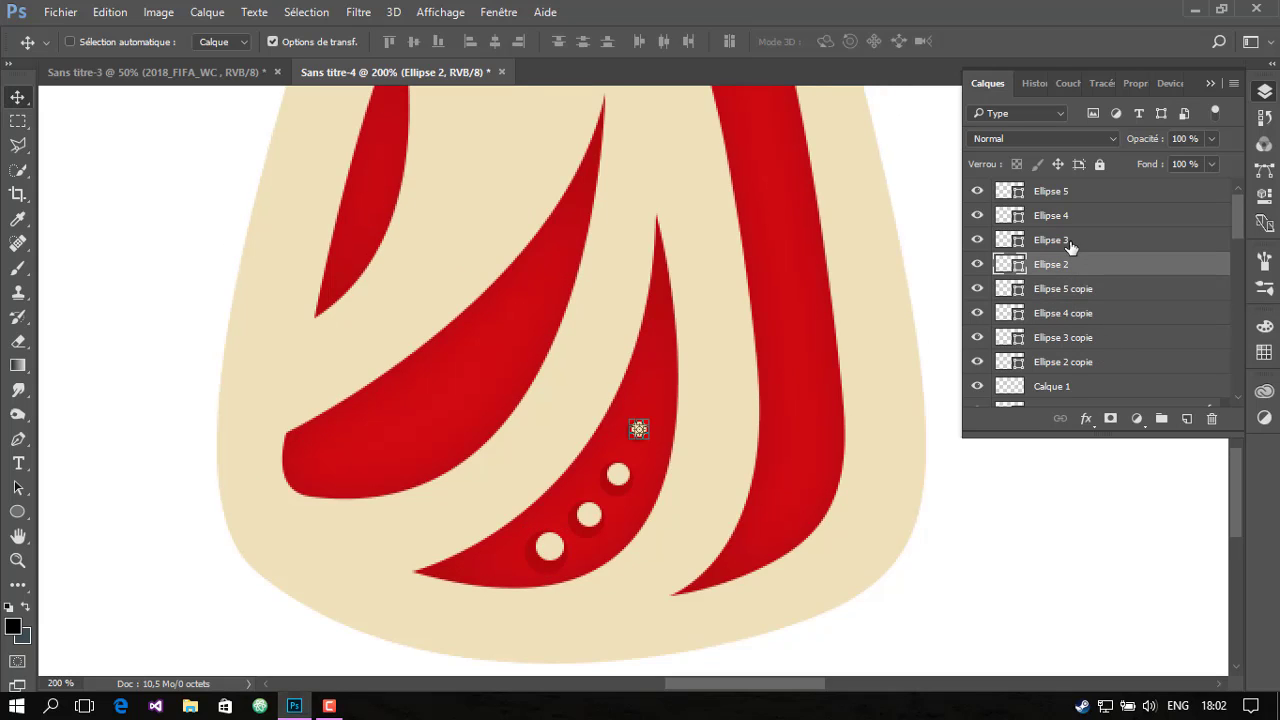
Duplicate the four cream dots and place the copies as a vertical column on the right ribbon
left_click(1067, 191, "shift")
right_click(1070, 194)
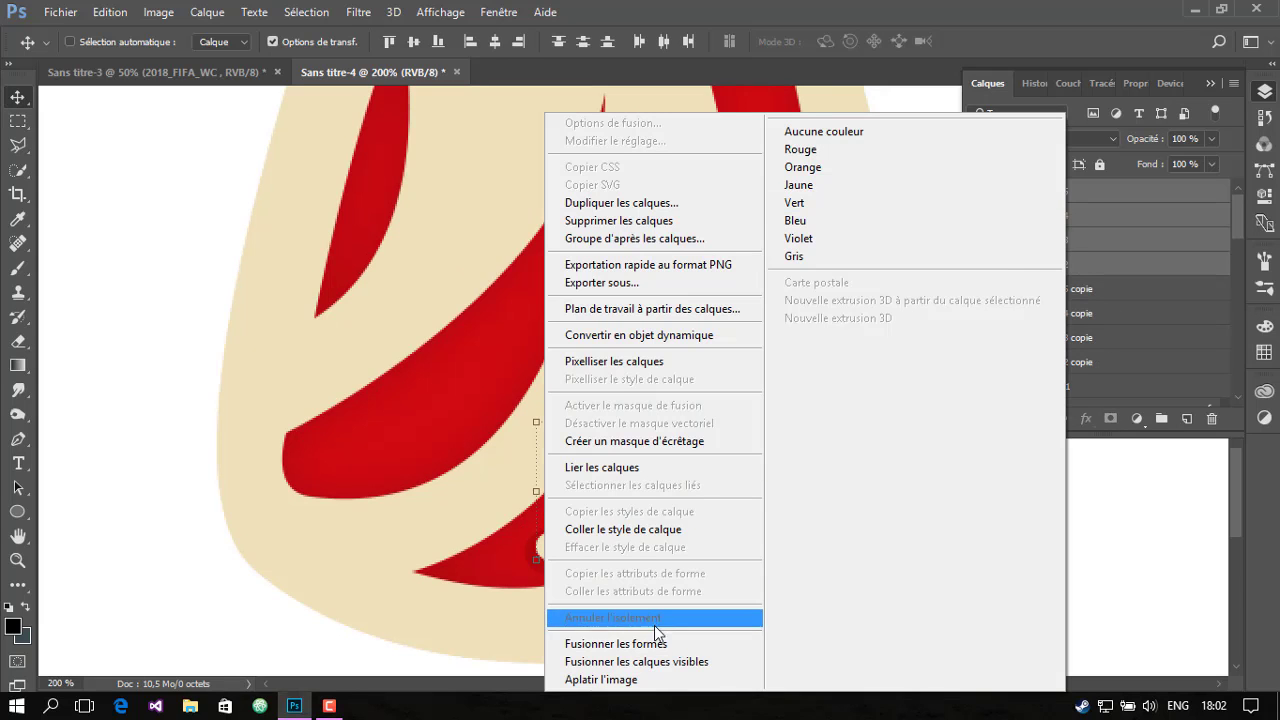
left_click(621, 203)
left_click(814, 205)
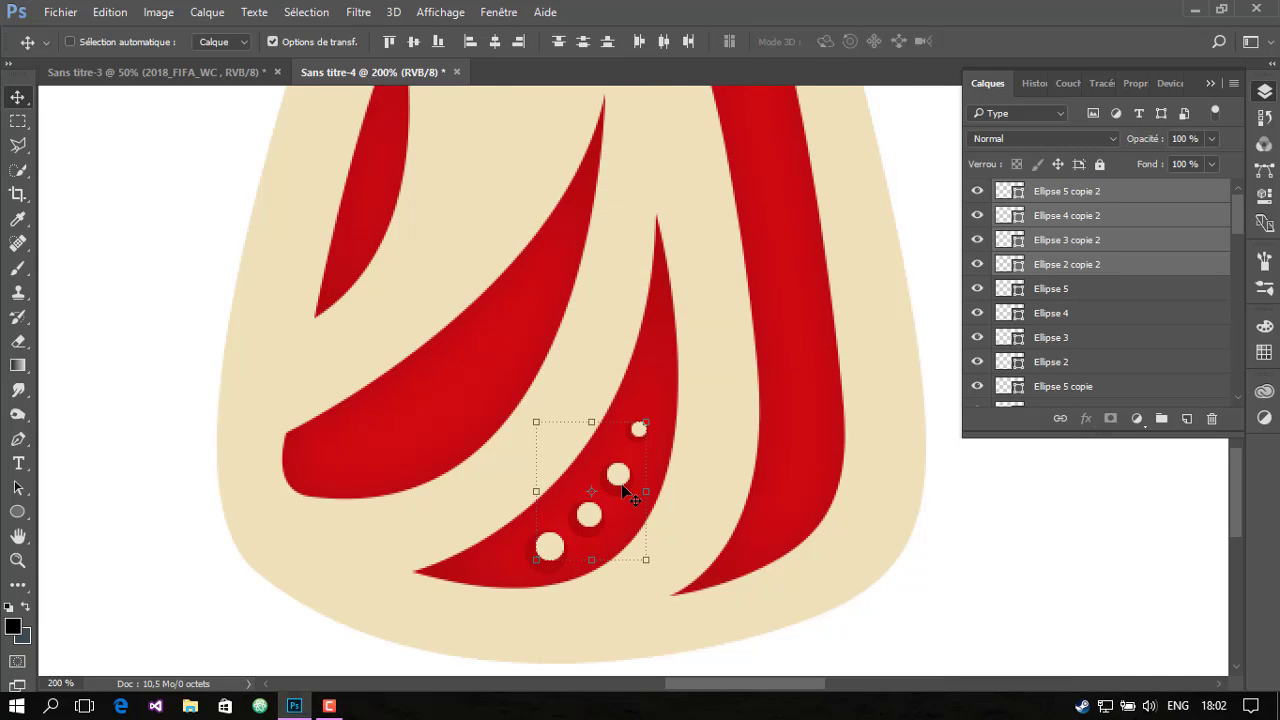
left_click_drag(622, 489, 820, 440)
left_click_drag(857, 357, 829, 285)
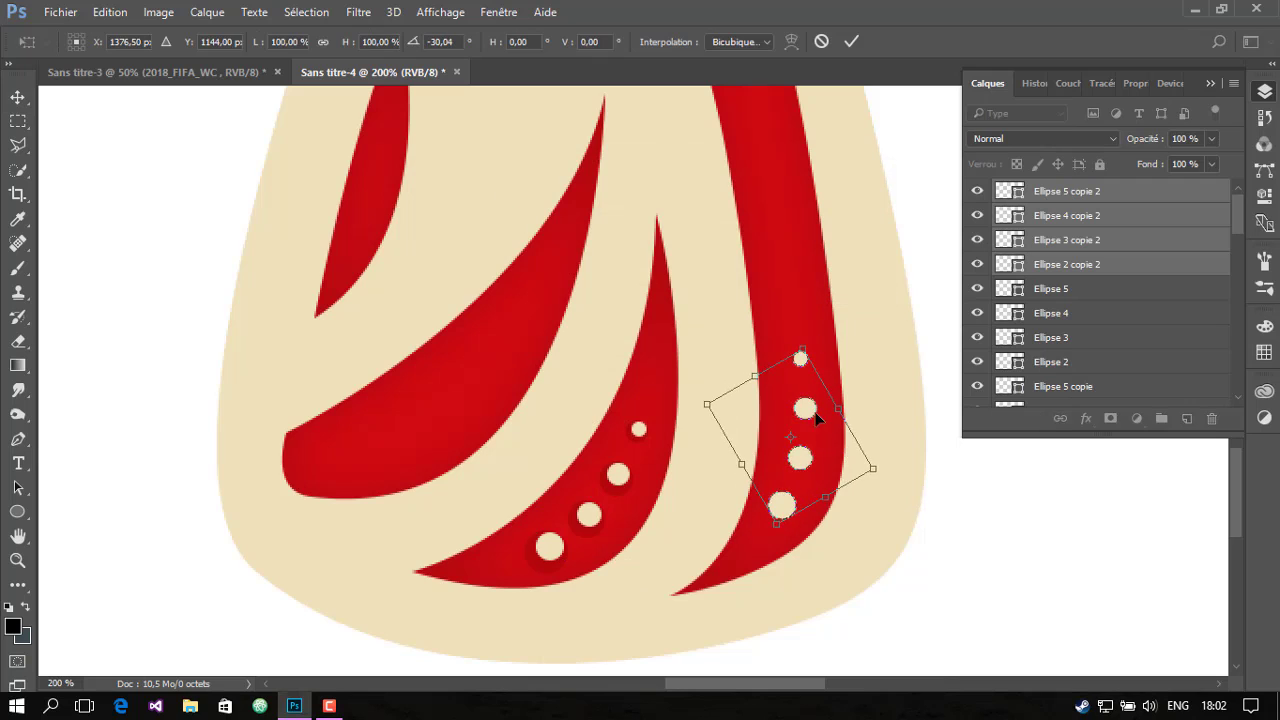
mouse_move(814, 410)
left_mouse_down()
mouse_move(807, 369)
mouse_move(883, 357)
left_mouse_up()
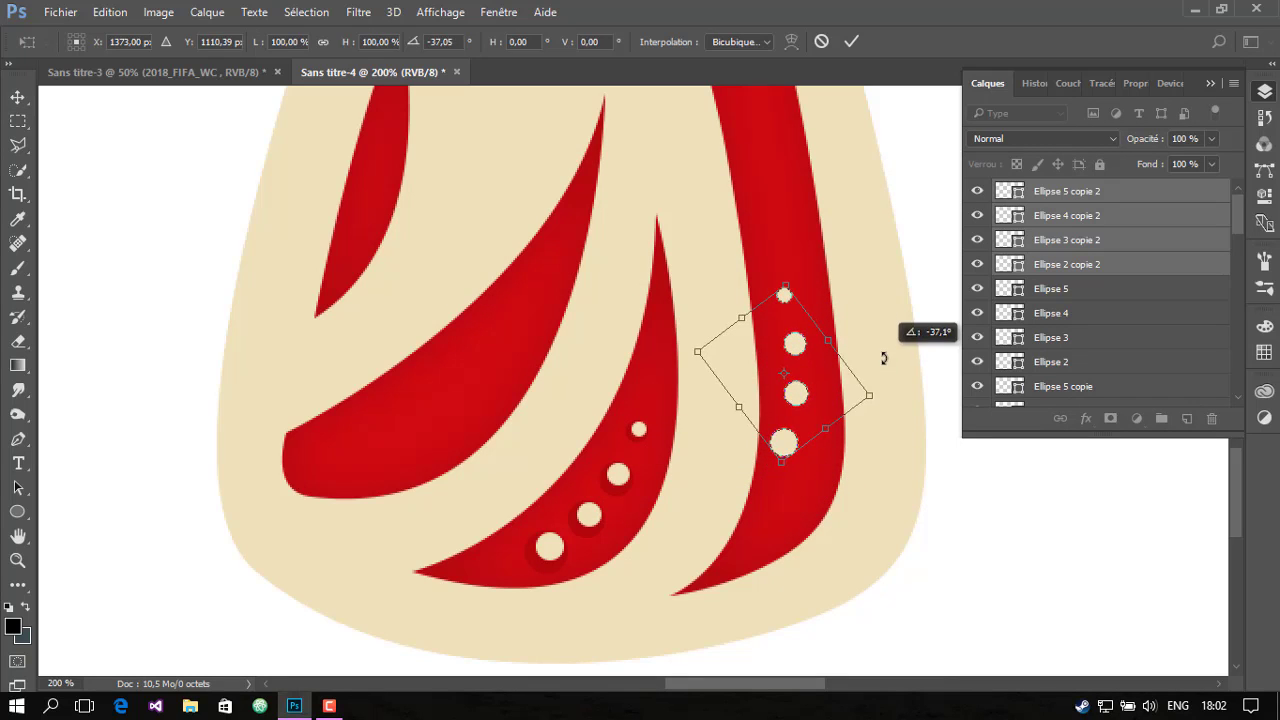
key("Return")
Delete the extra bottom dot copy and shift the column slightly right
left_click(1055, 195)
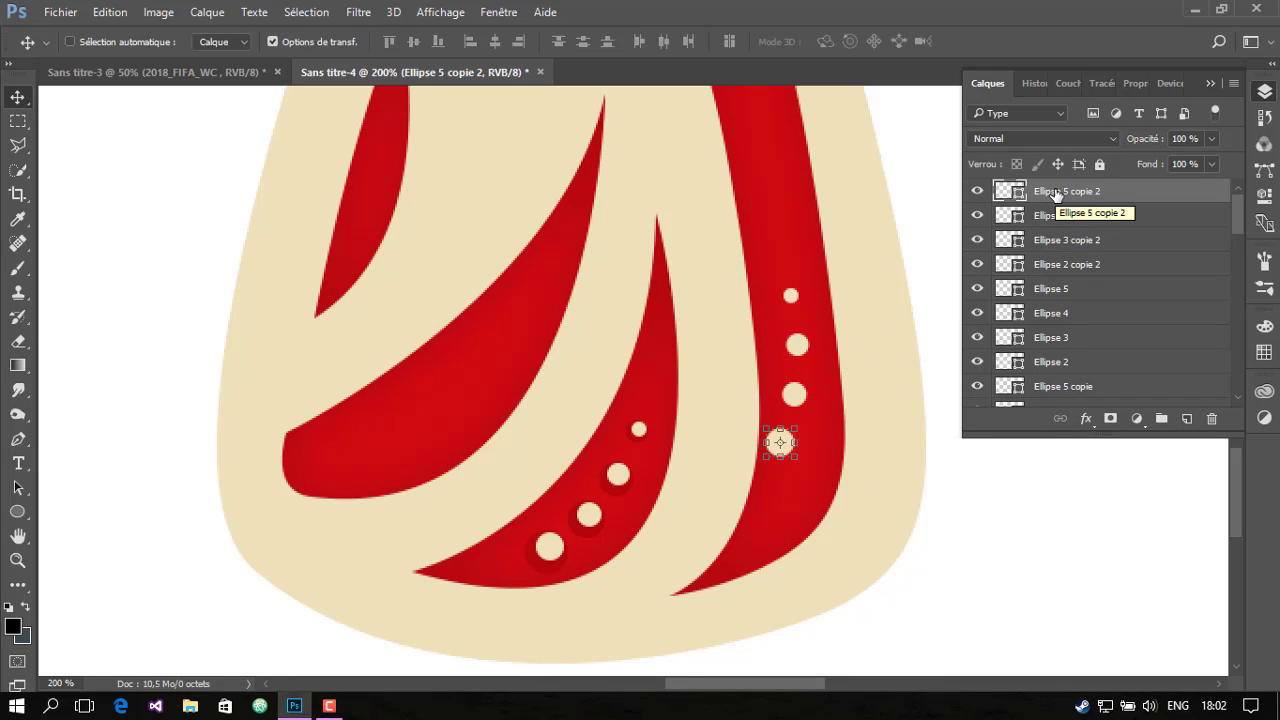
right_click(1060, 205)
left_click(612, 226)
key("Right")
key("Right")
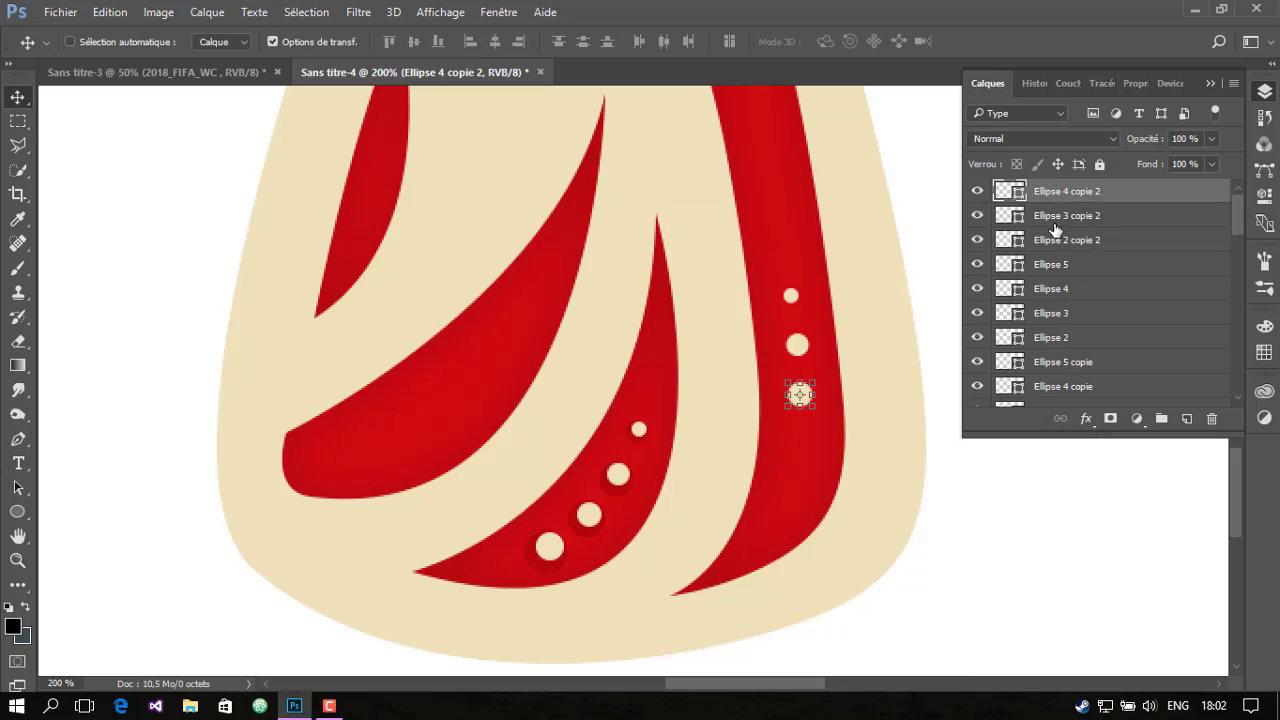
key("Right")
Nudge the Ellipse 3 copie 2 and Ellipse 2 copie 2 dots into alignment
left_click(1024, 224)
key("Up")
key("Up")
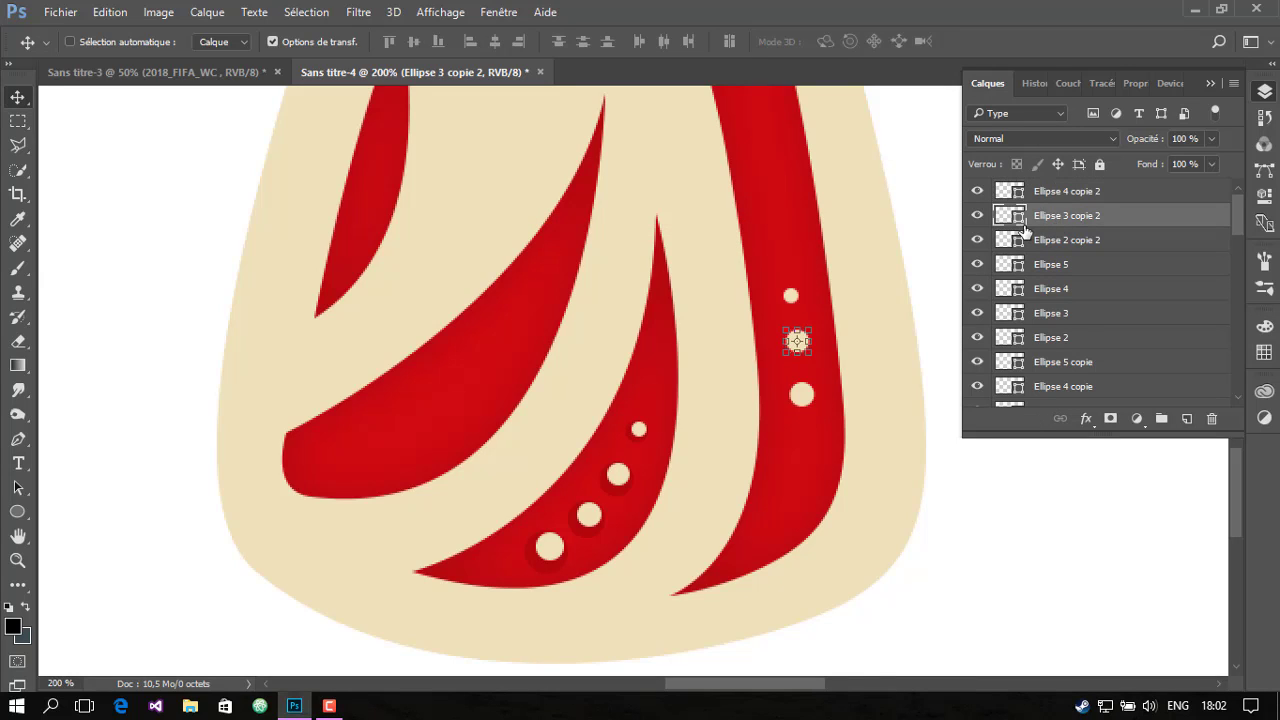
left_click(1052, 243)
key("Up")
key("Up")
key("Up")
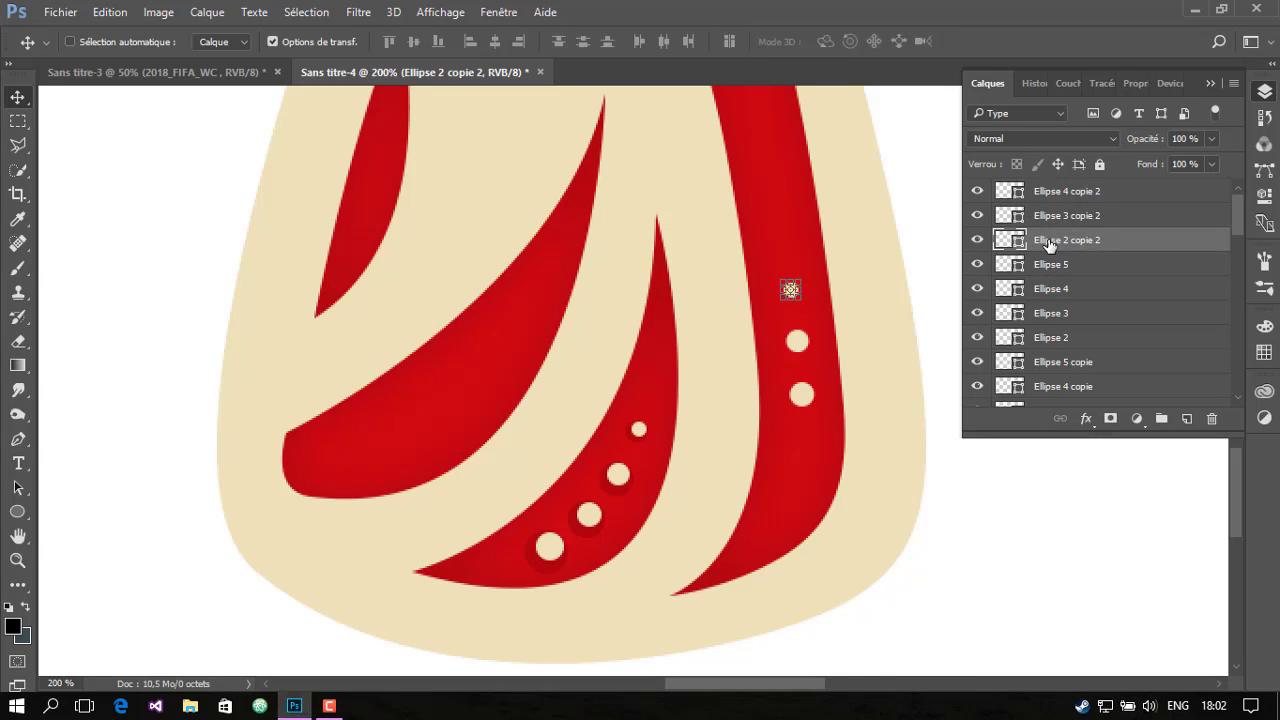
key("Down")
key("Down")
left_click(1064, 268)
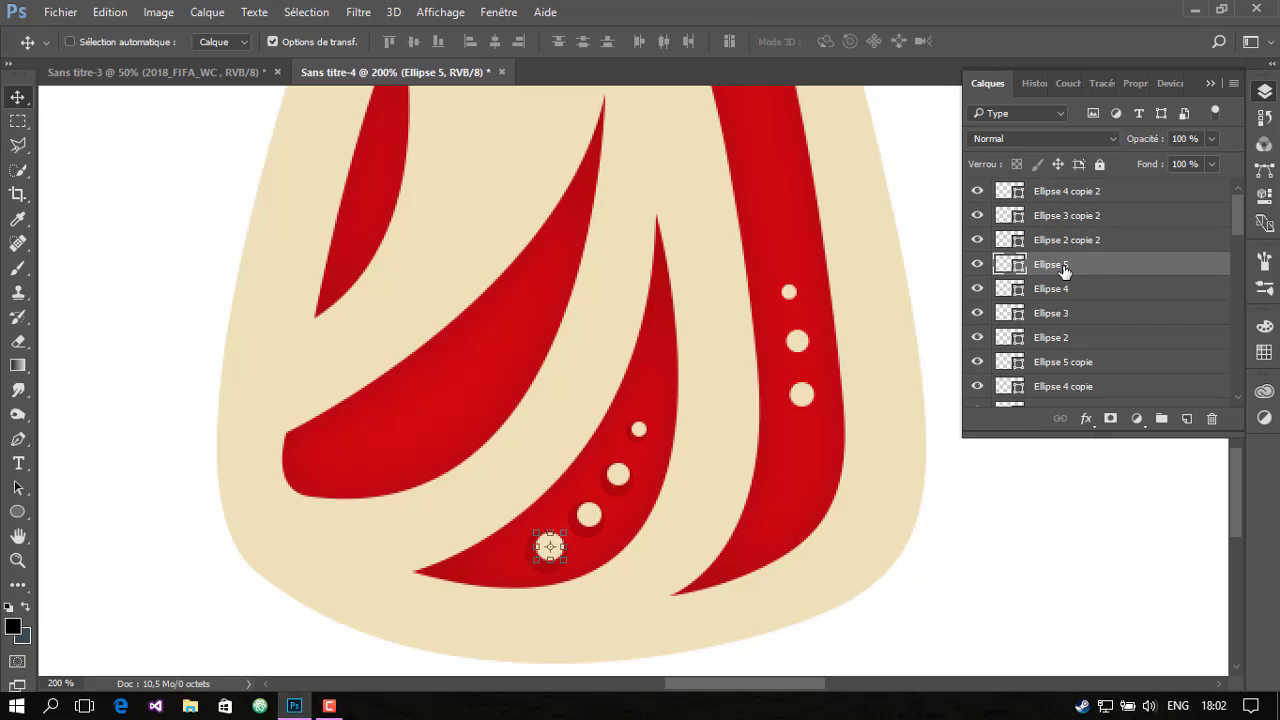
Select the dark red shadow circle layers in the Layers panel
left_click(1087, 340, "shift")
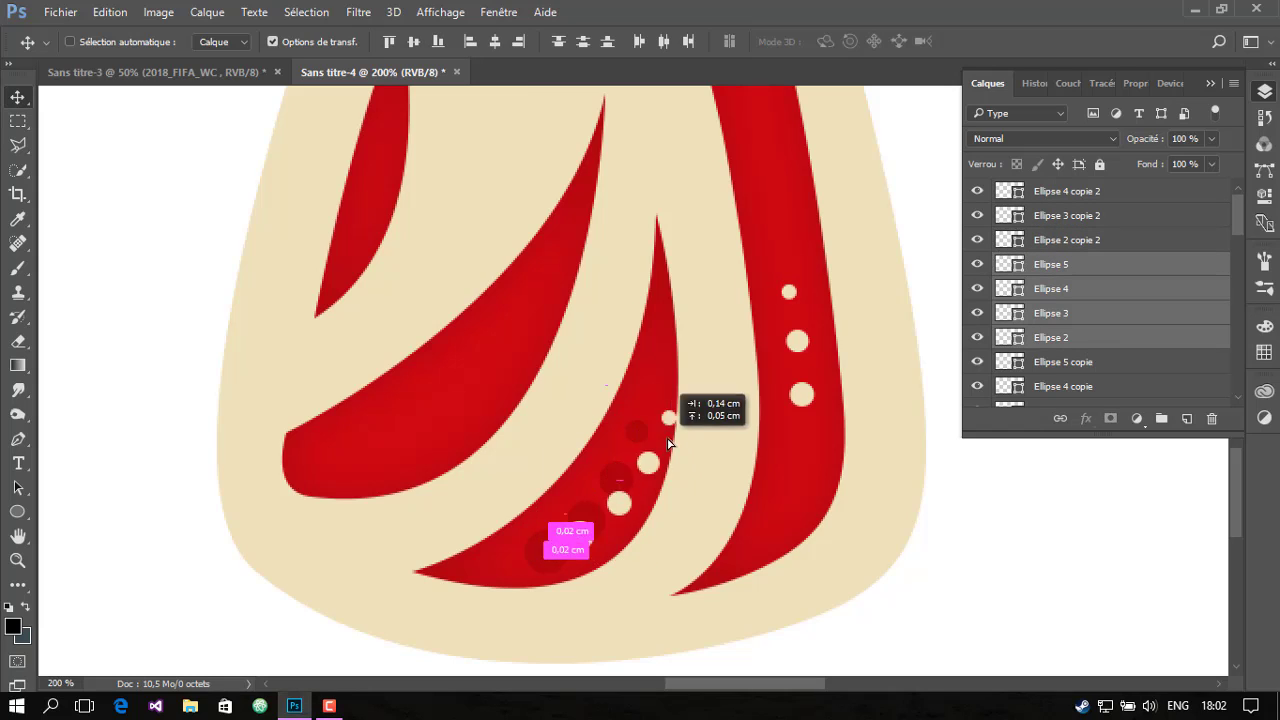
left_click(1111, 239)
left_click(1100, 361)
scroll(1120, 330, "down", 1)
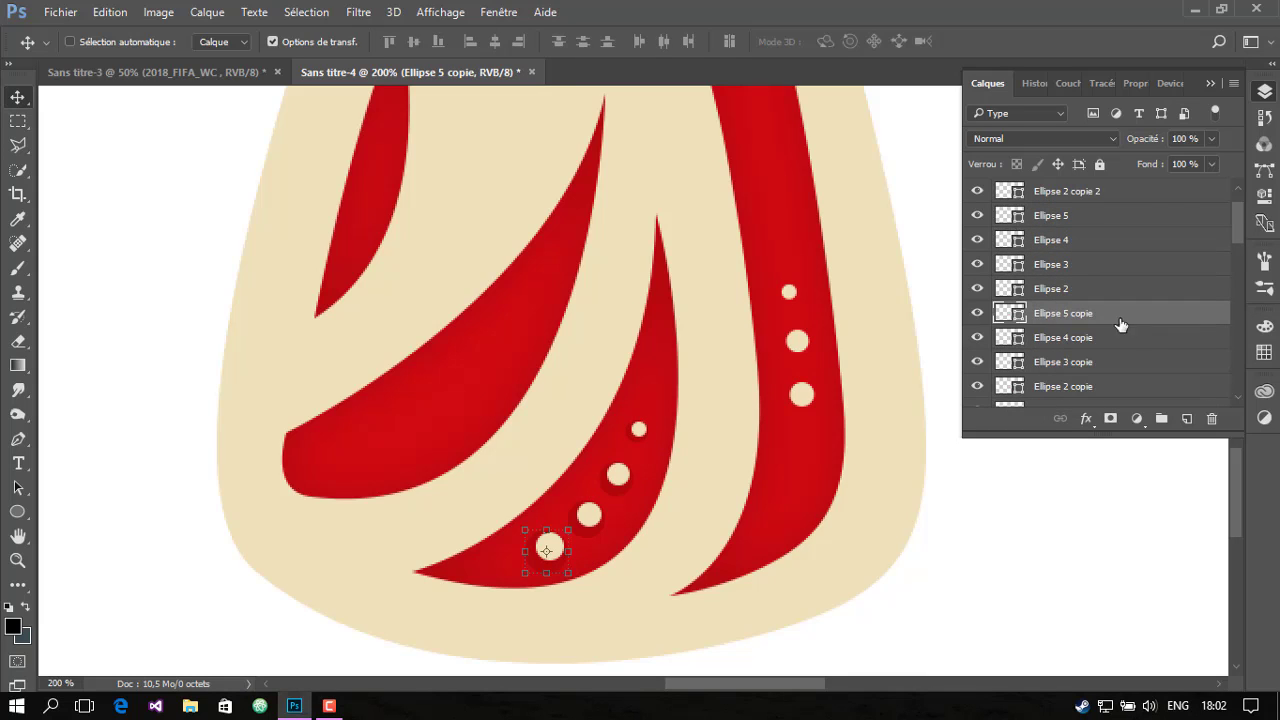
left_click(1075, 290)
left_click(1075, 313)
left_click(1076, 337)
right_click(1076, 345)
Duplicate the dark red shadow circle layers
left_click(1123, 334)
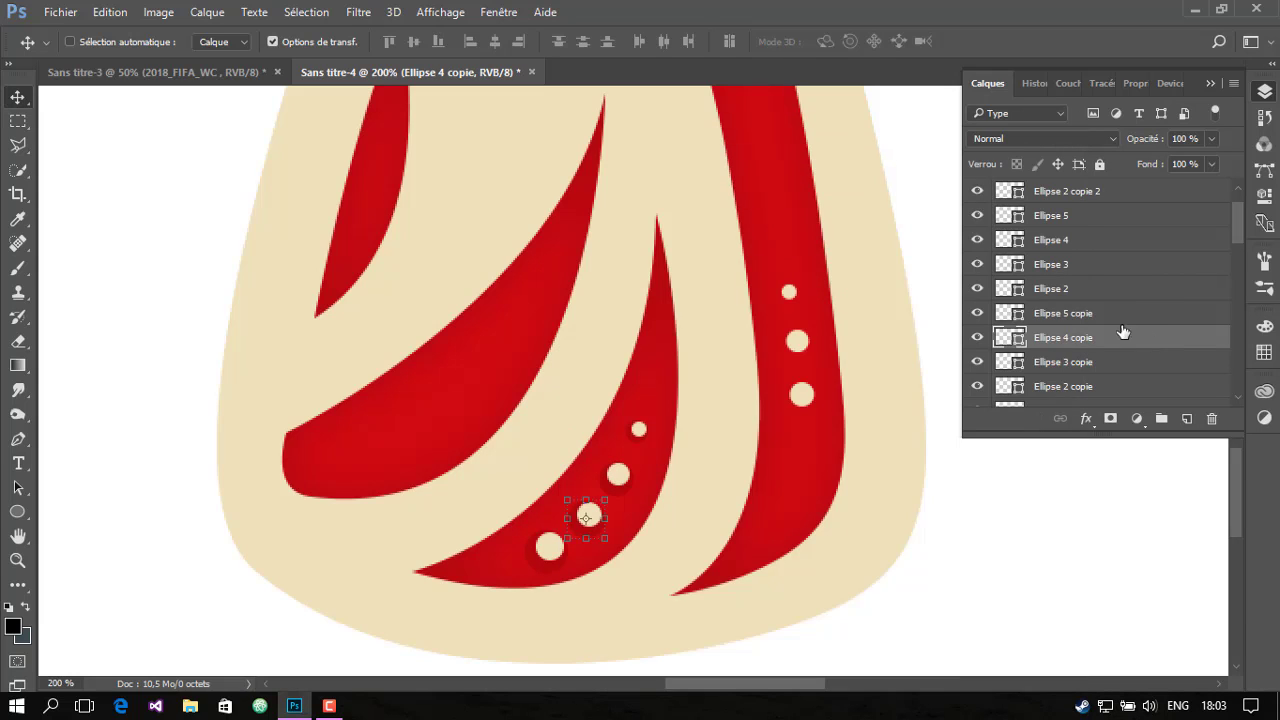
scroll(1092, 314, "down", 2)
left_click(1092, 314, "shift")
right_click(1092, 314)
left_click(640, 200)
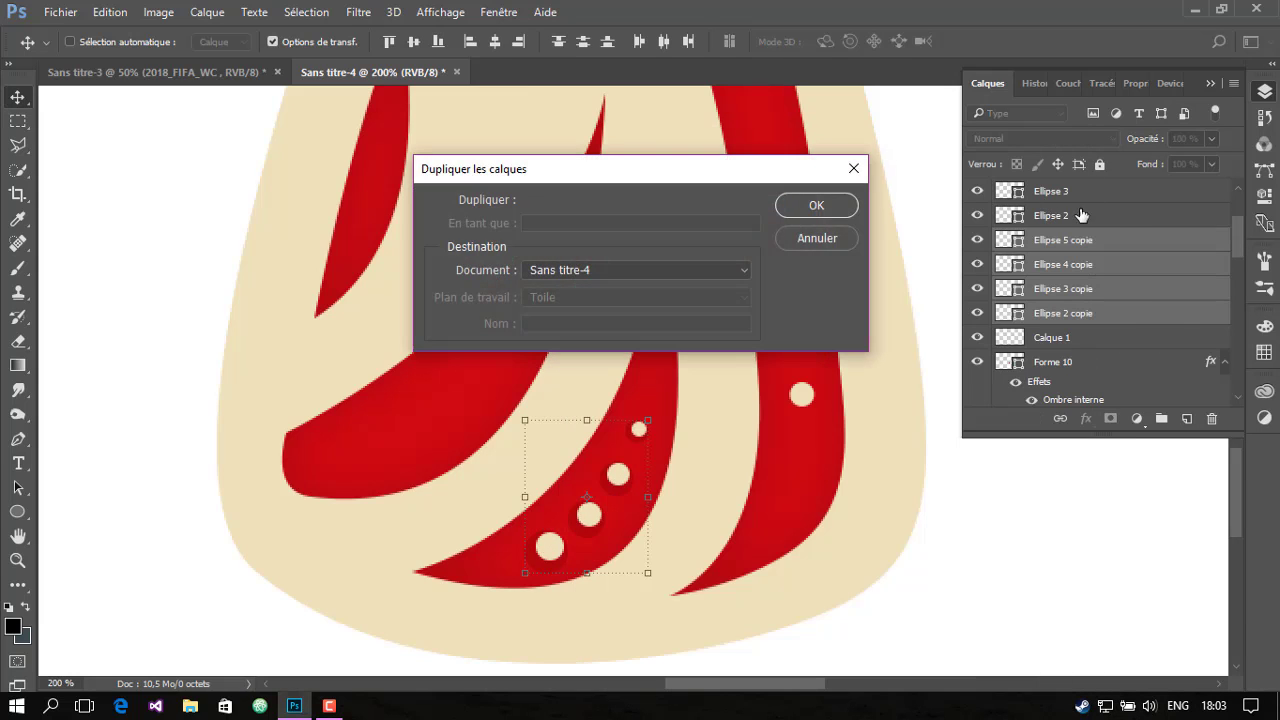
key("Return")
left_click_drag(1080, 214, 1100, 306)
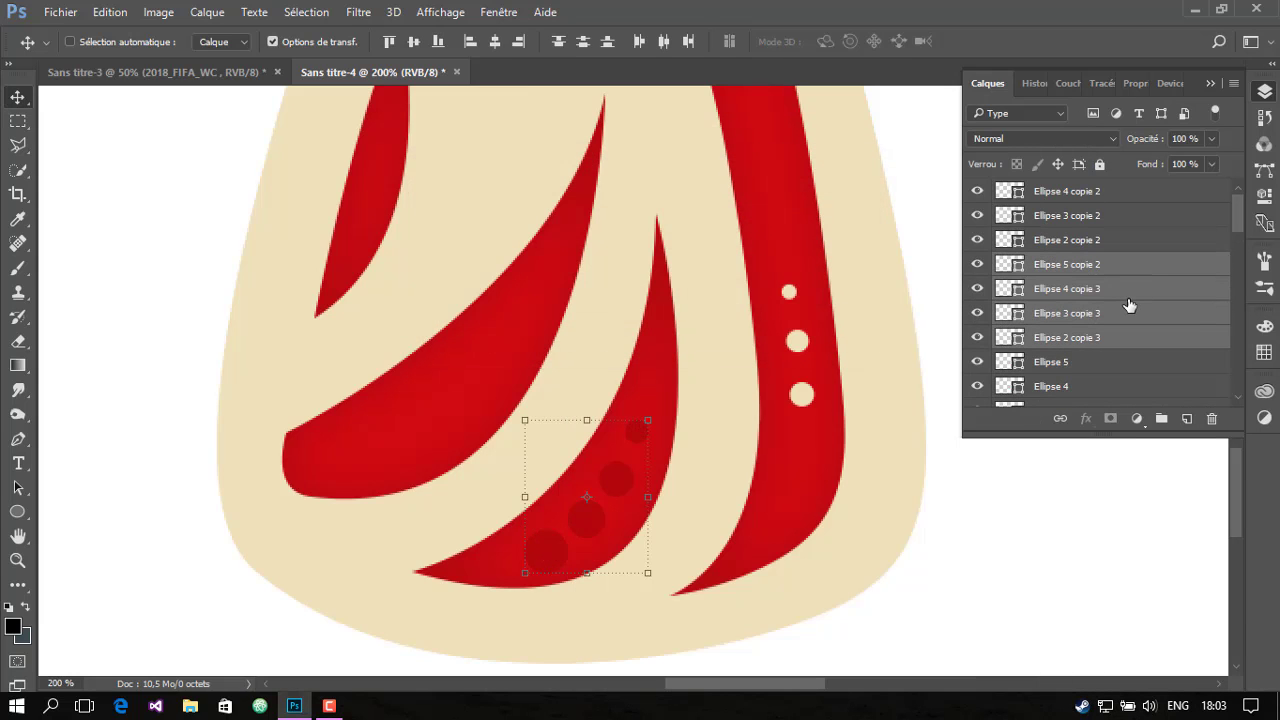
Move the shadow copies onto the right ribbon, delete the surplus one, and place the first
left_click_drag(624, 449, 866, 382)
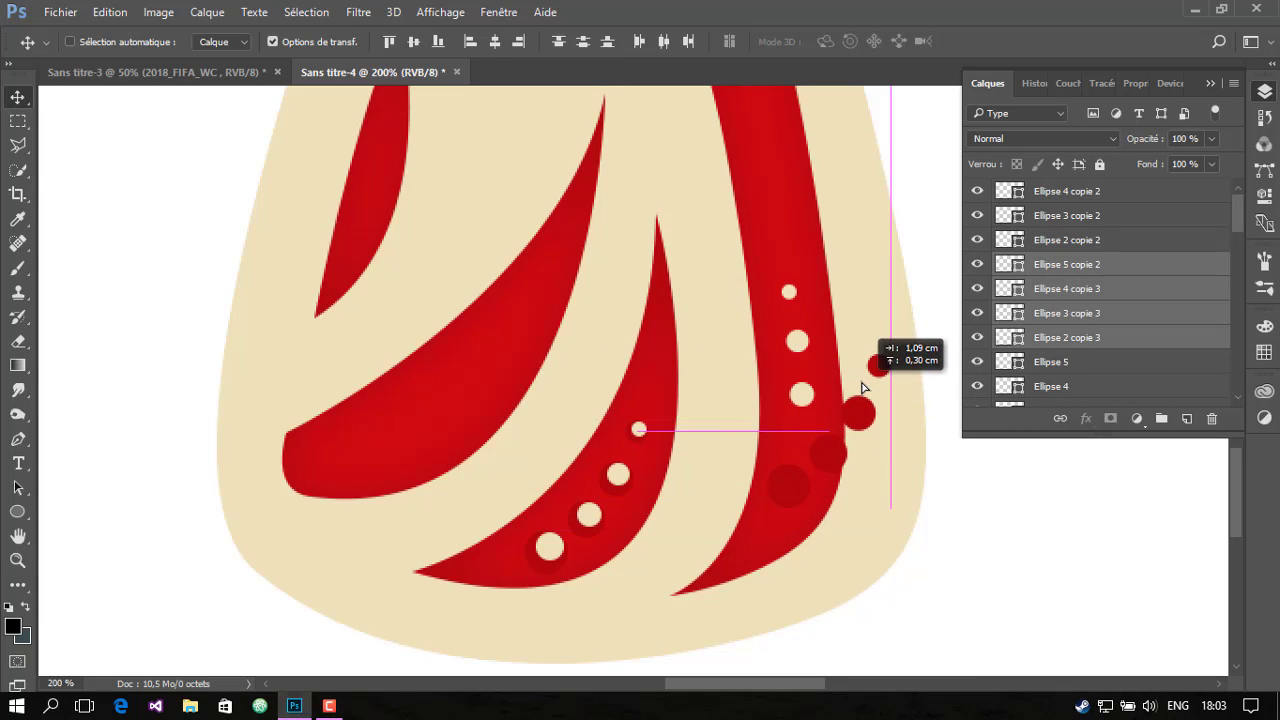
left_click(1078, 266)
right_click(1078, 266)
left_click(668, 220)
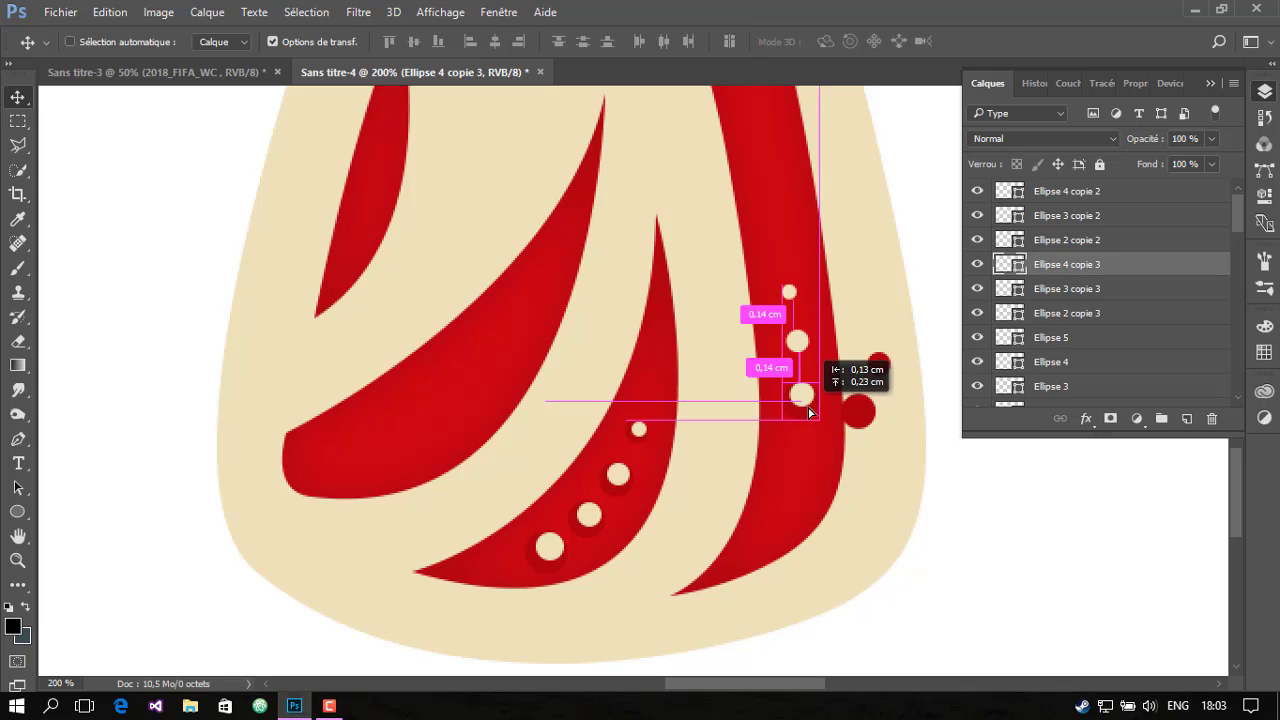
left_click_drag(830, 452, 802, 401)
Set the remaining shadow dots beneath the right ribbon's cream dots
left_click(1076, 290)
mouse_move(884, 420)
left_mouse_down()
mouse_move(904, 372)
mouse_move(788, 292)
left_mouse_up()
left_click(1040, 314)
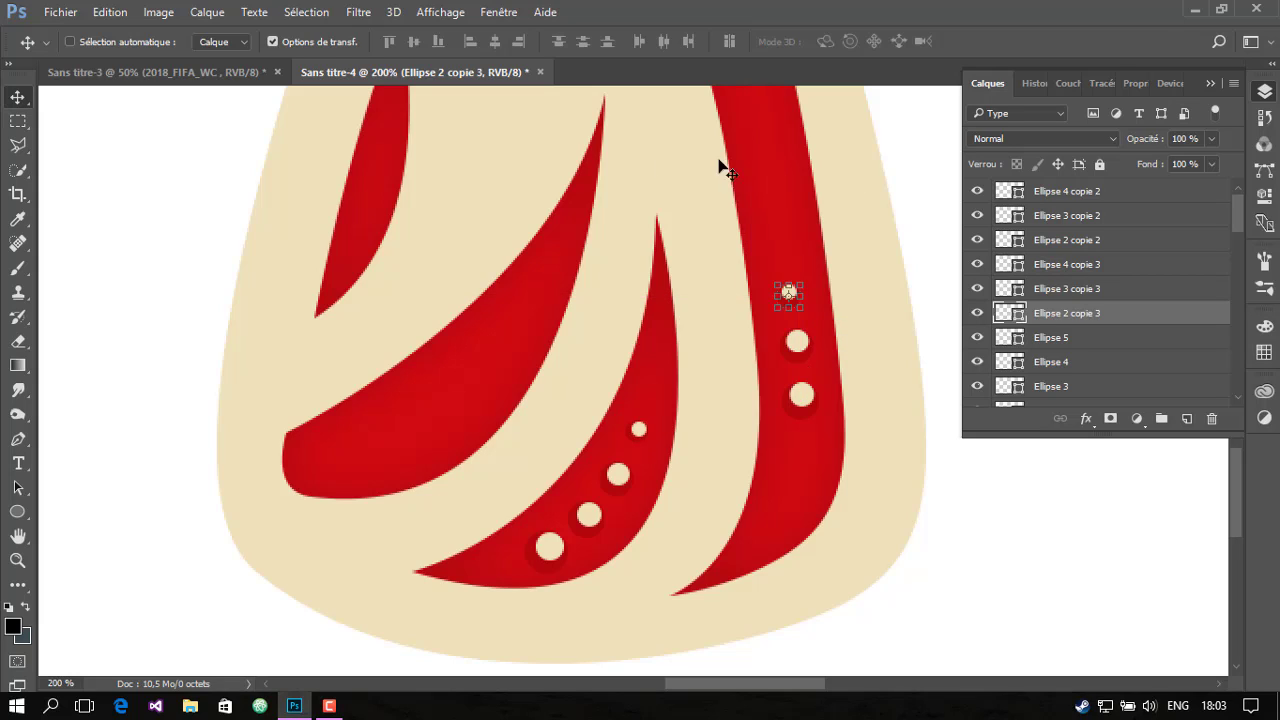
left_click(329, 42)
left_click(1062, 292)
left_click(1058, 268)
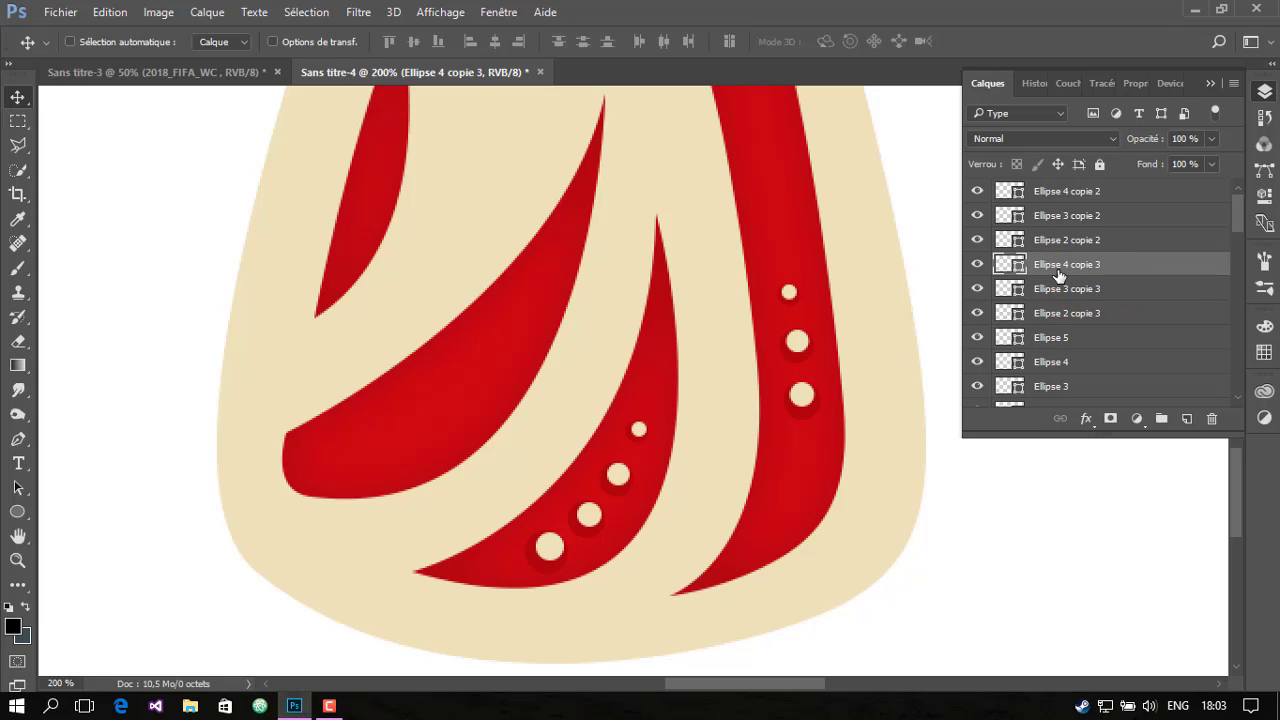
left_click(1077, 208, "shift")
Merge the currently selected dot shapes into one layer
scroll(1082, 350, "down", 1)
right_click(1080, 336)
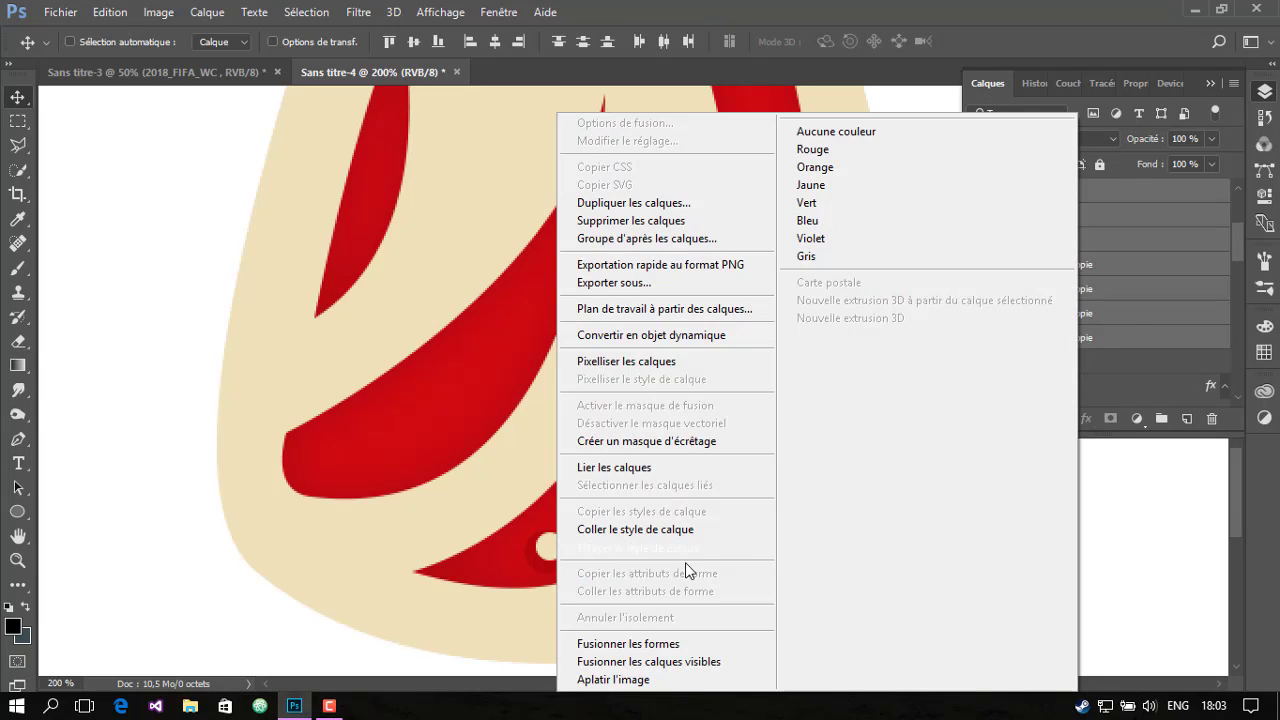
left_click(628, 643)
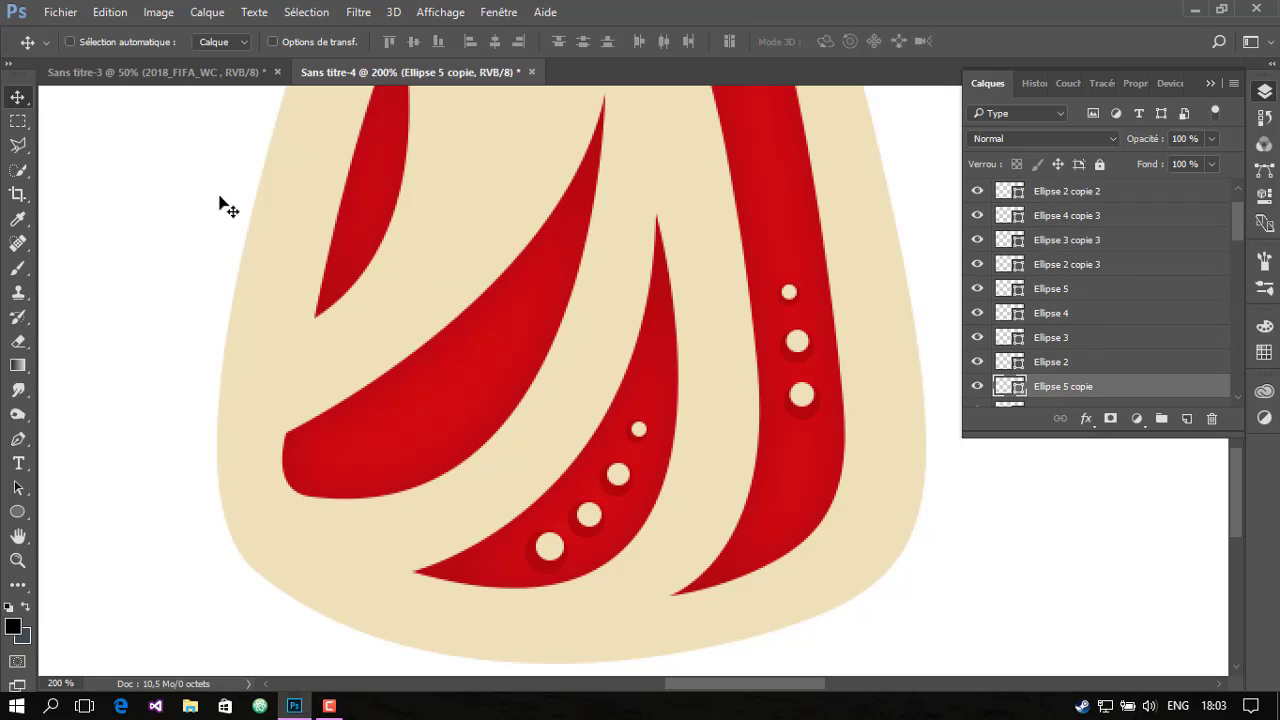
left_click(273, 41)
scroll(1126, 315, "up", 1)
Merge the copie 2 dot layers into a single shape layer
left_click(1082, 197)
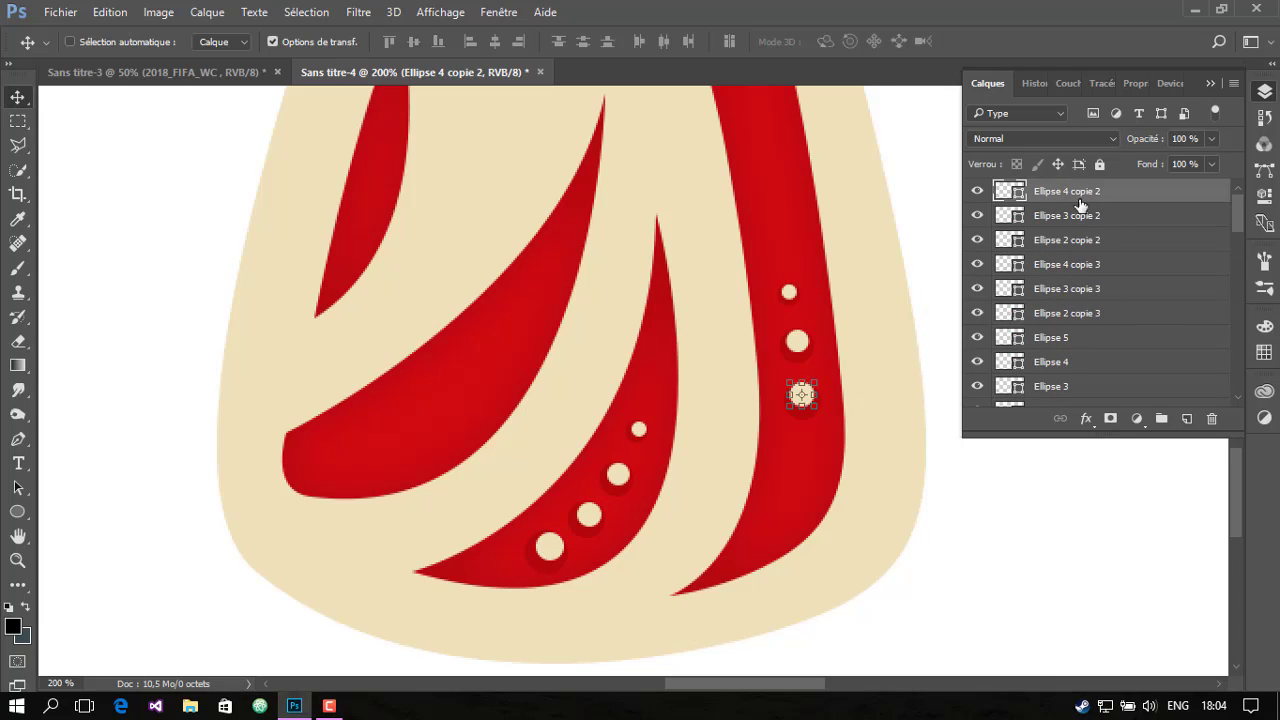
left_click(1070, 246)
left_click(1066, 197)
left_click(1086, 241, "shift")
right_click(1086, 241)
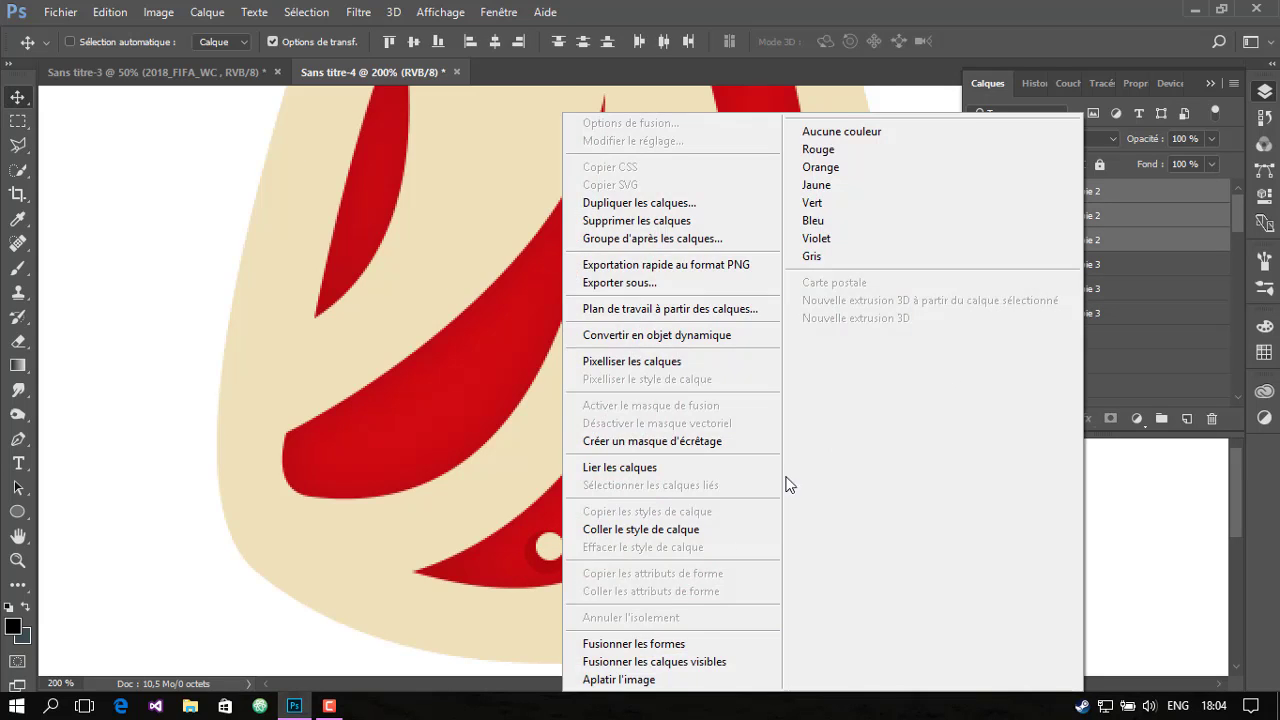
left_click(628, 636)
Merge the copie 3 dot layers, then merge the Ellipse 5 dot layers
left_click(1083, 215)
left_click(1082, 264, "shift")
right_click(1082, 264)
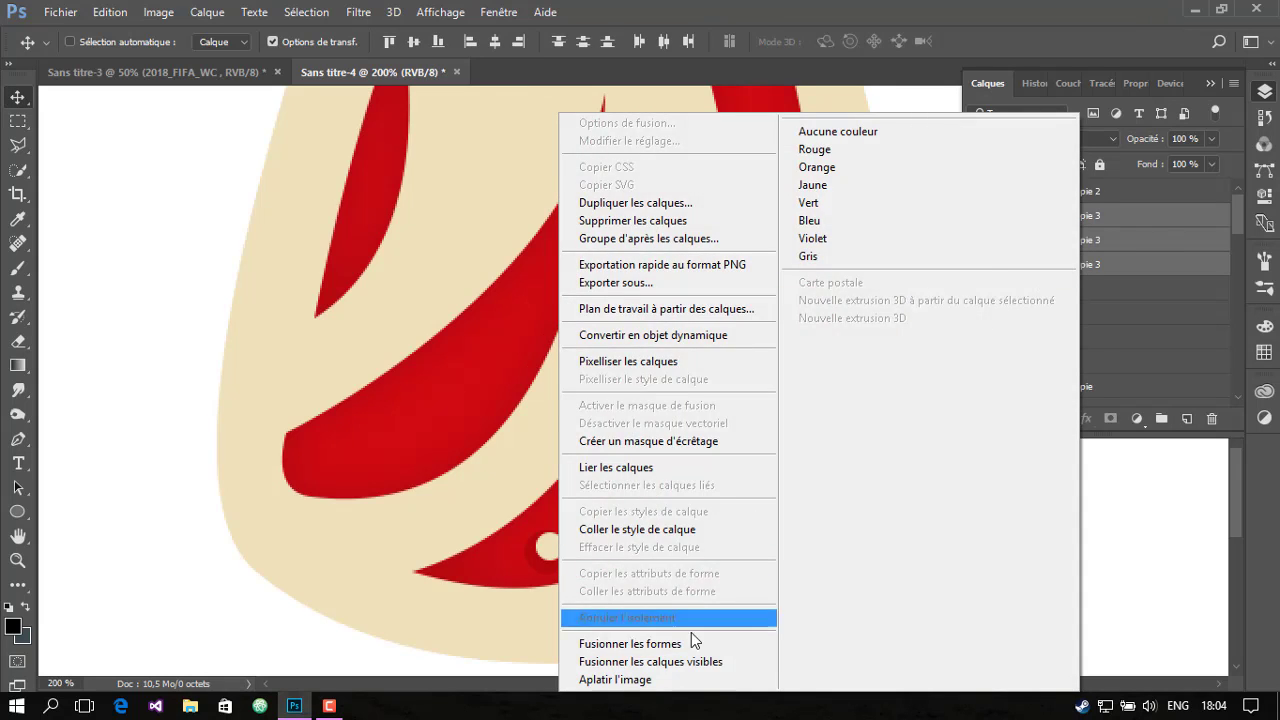
left_click(686, 644)
left_click(1060, 244)
left_click(1066, 313, "shift")
right_click(1066, 313)
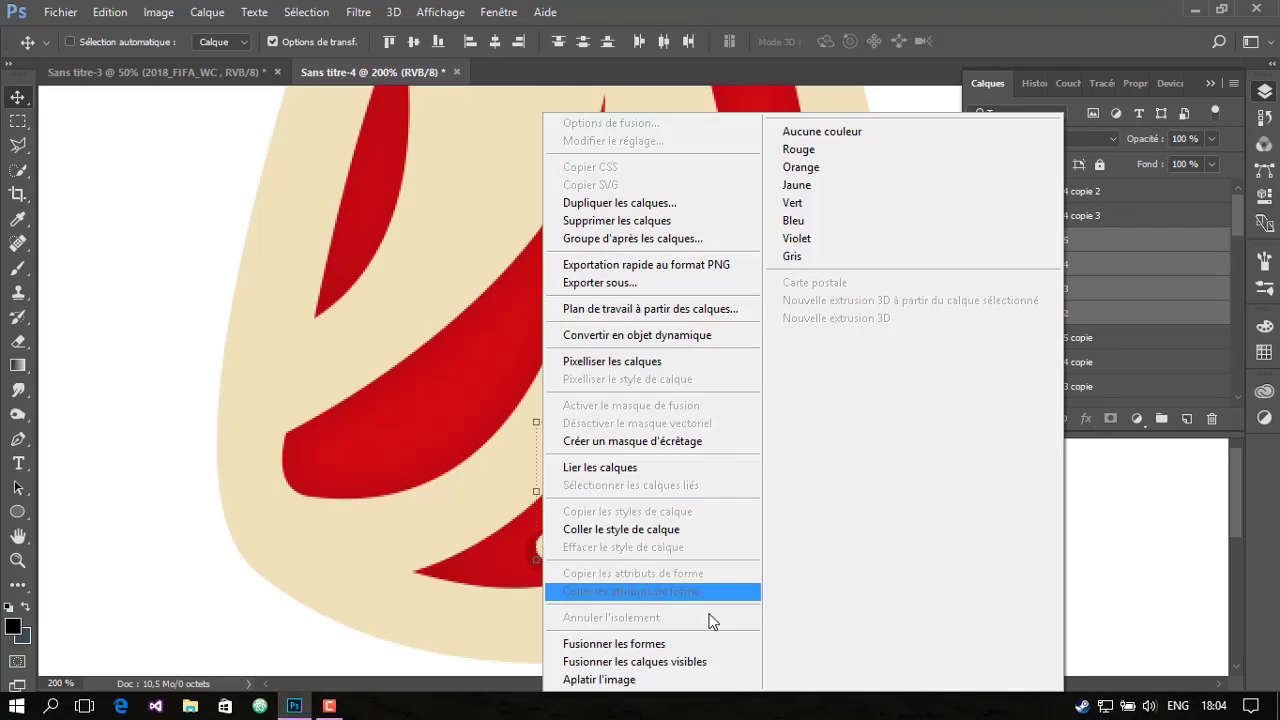
left_click(633, 644)
Merge the remaining dots into Ellipse 5 copie and add an empty layer above Calque 1
left_click(1080, 264)
left_click(1086, 337, "shift")
right_click(1086, 337)
left_click(633, 644)
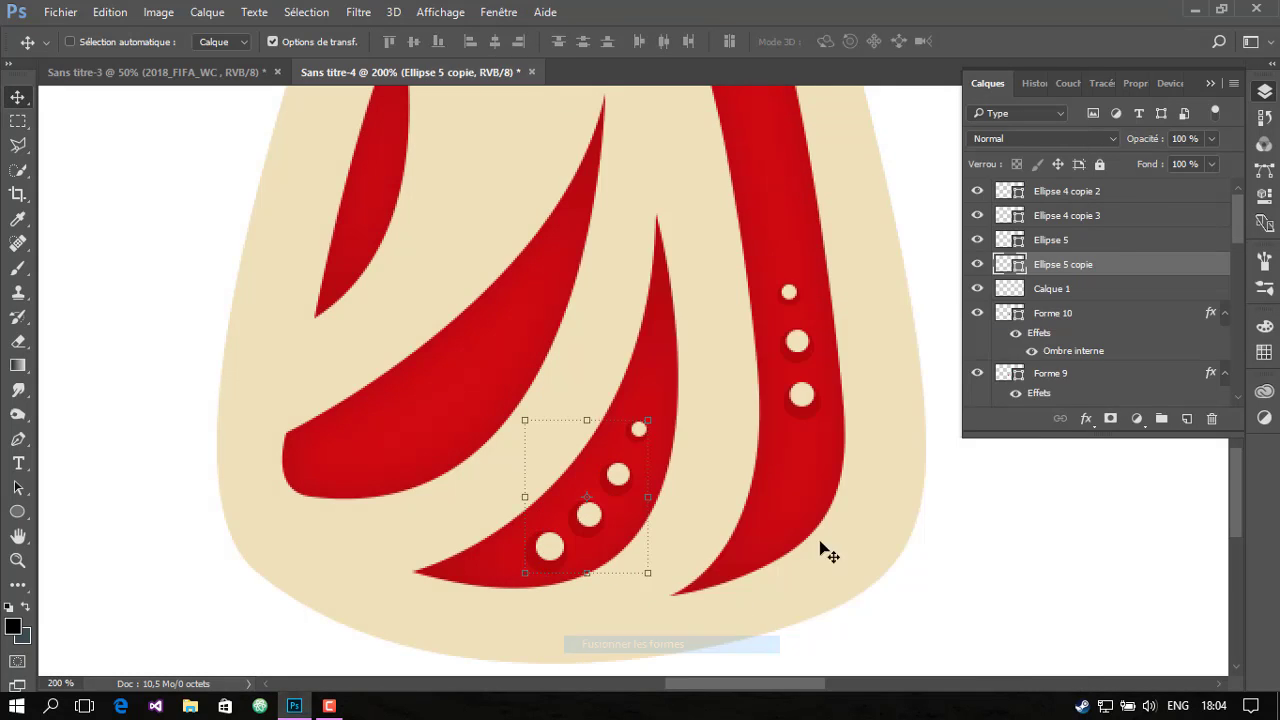
left_click(1101, 290)
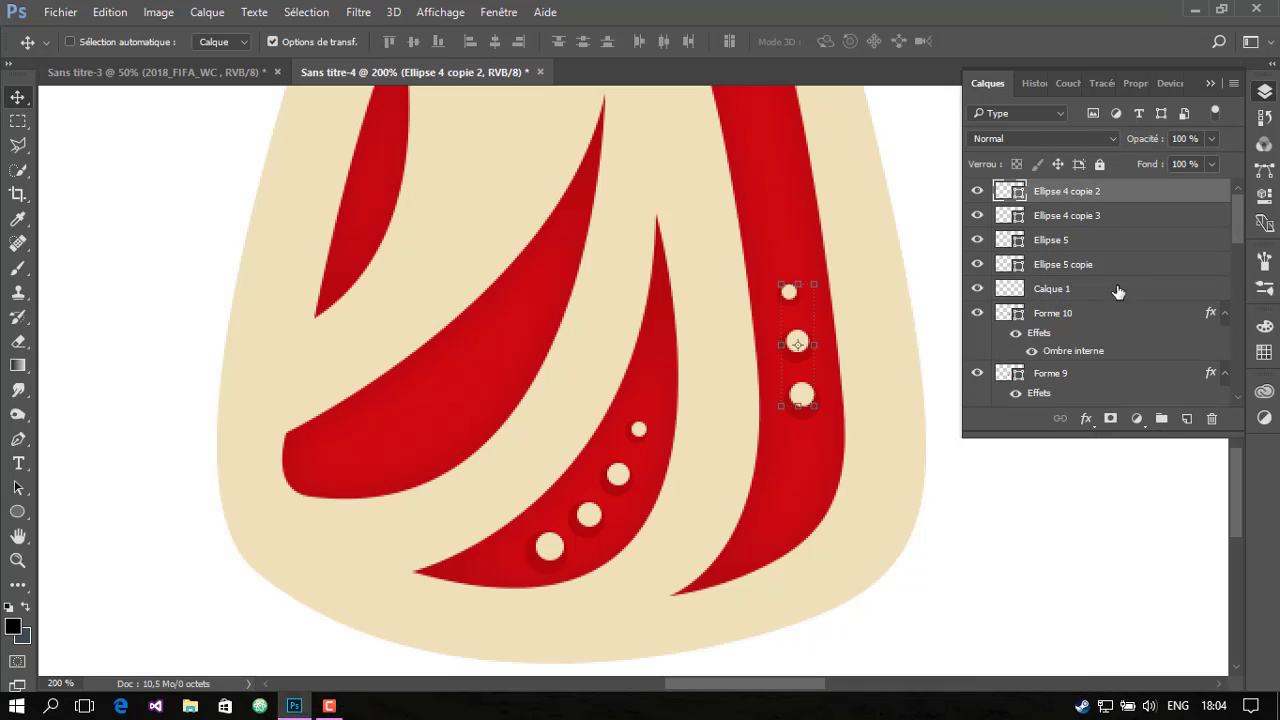
key("ctrl+shift+alt+n")
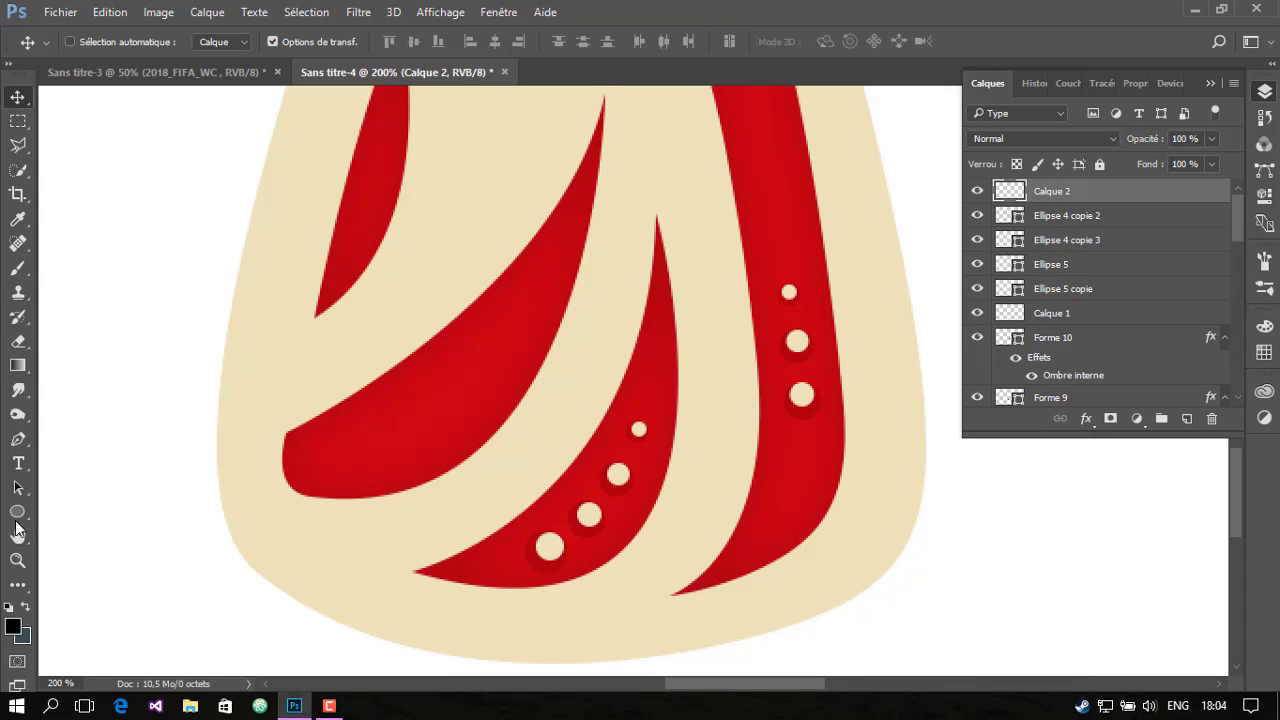
Pen-draw a small four-pointed cream star (Forme 11) below the right ribbon's dots, then transform-adjust it
left_click(18, 439)
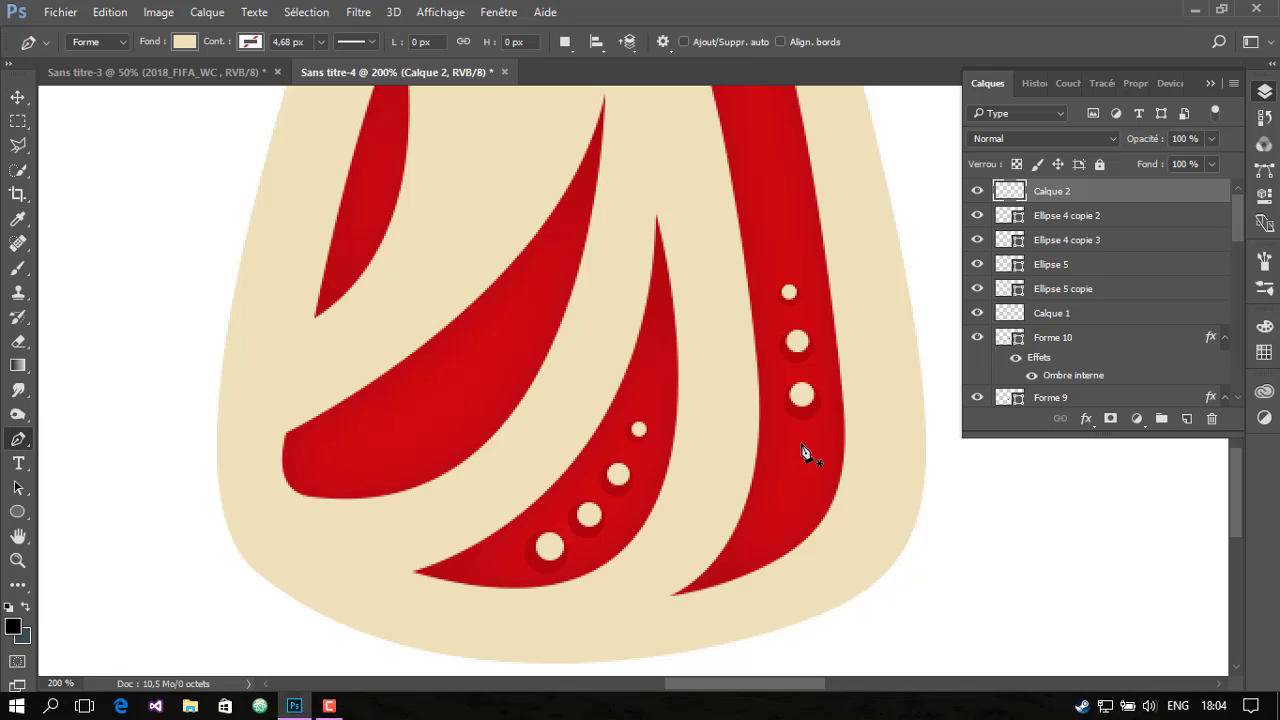
left_click(802, 445)
left_click_drag(759, 475, 760, 478)
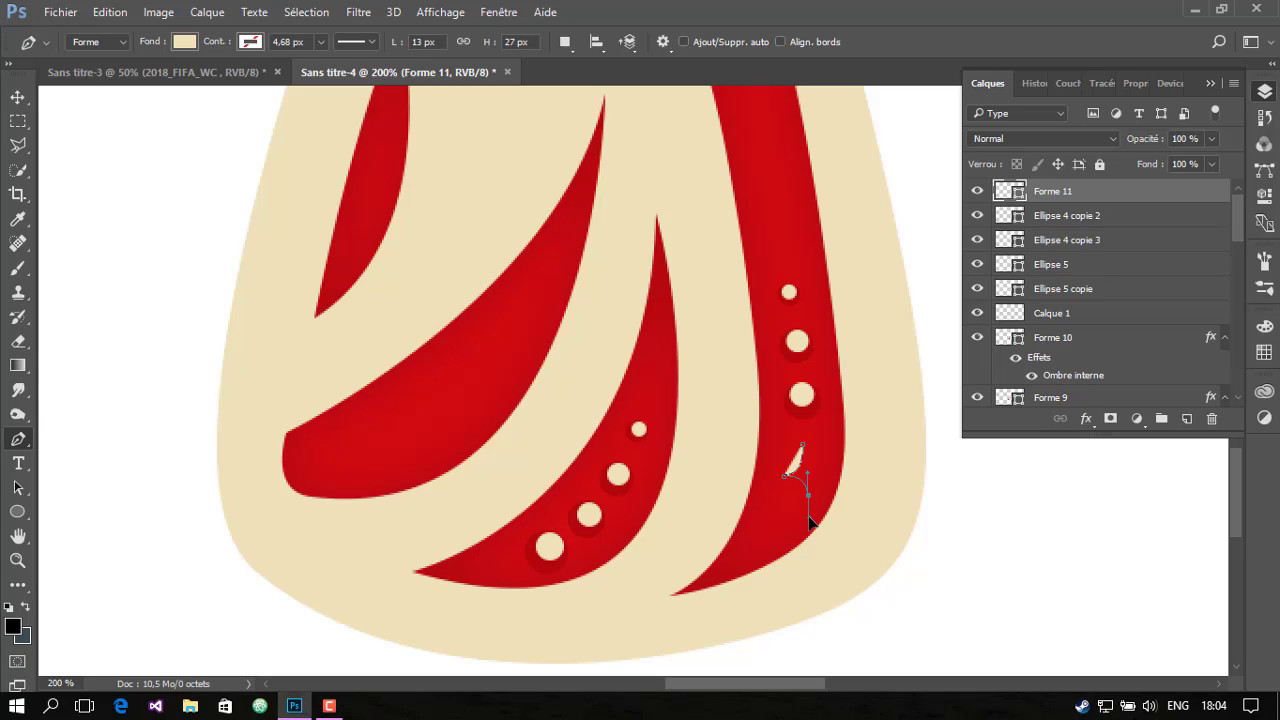
left_click(812, 503)
key("v")
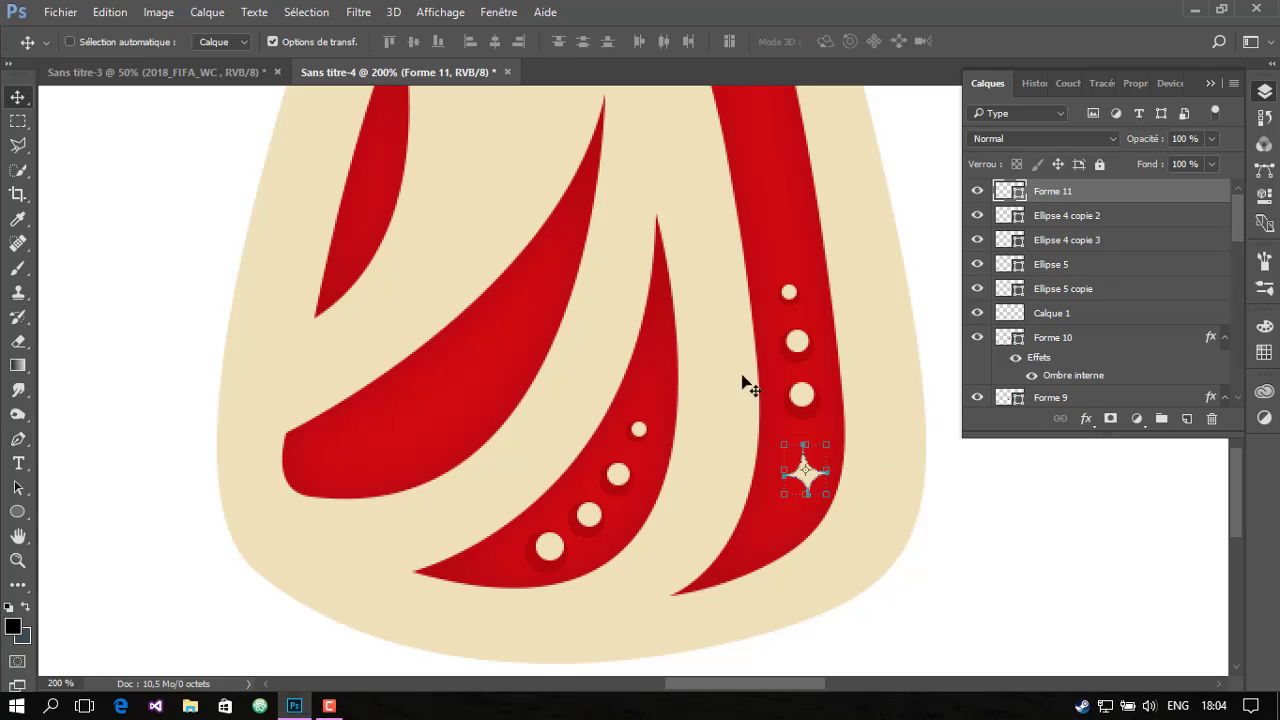
key("ctrl+t")
left_click_drag(828, 446, 850, 432)
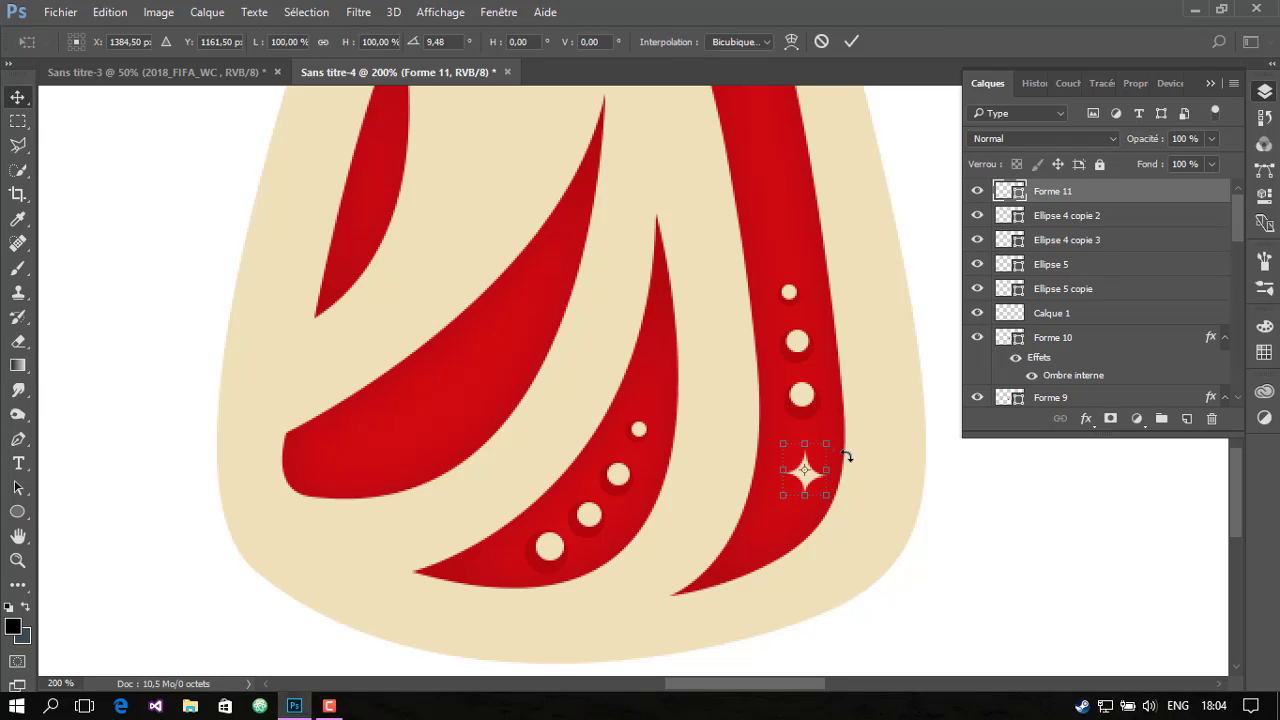
key("Return")
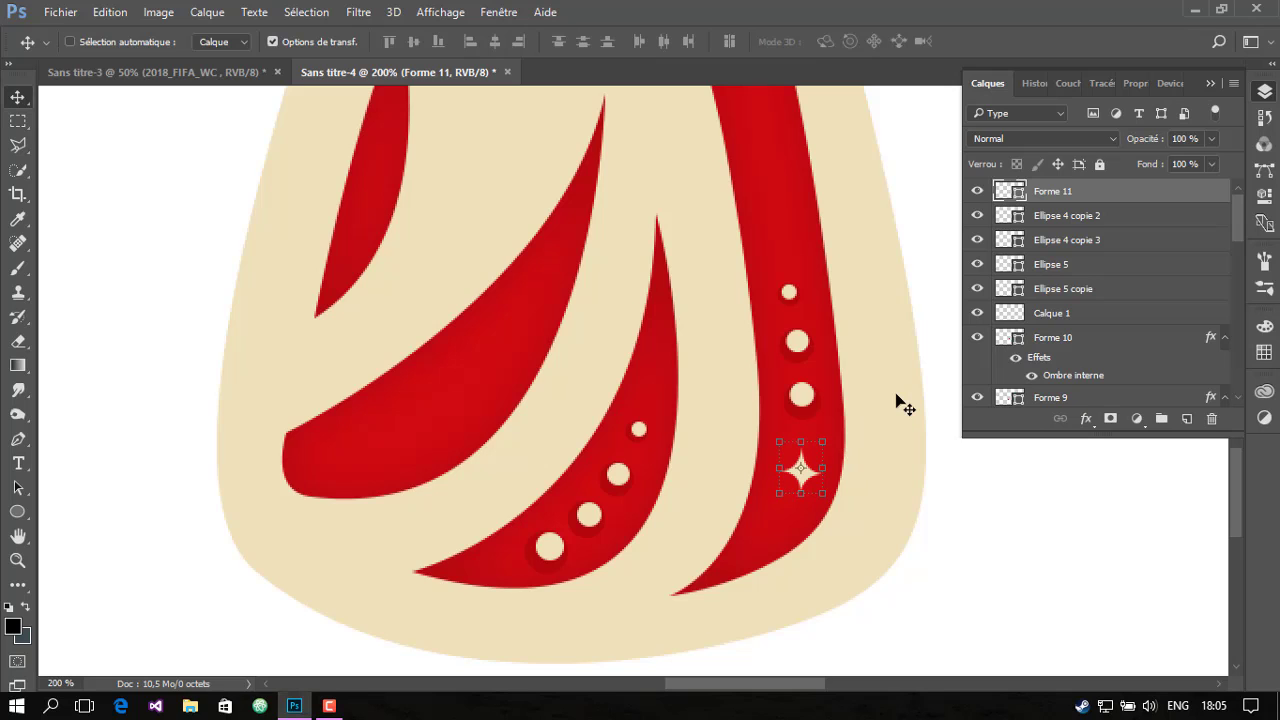
Duplicate the cream star and place the copy inside the upper red shape
right_click(1043, 199)
left_click(586, 208)
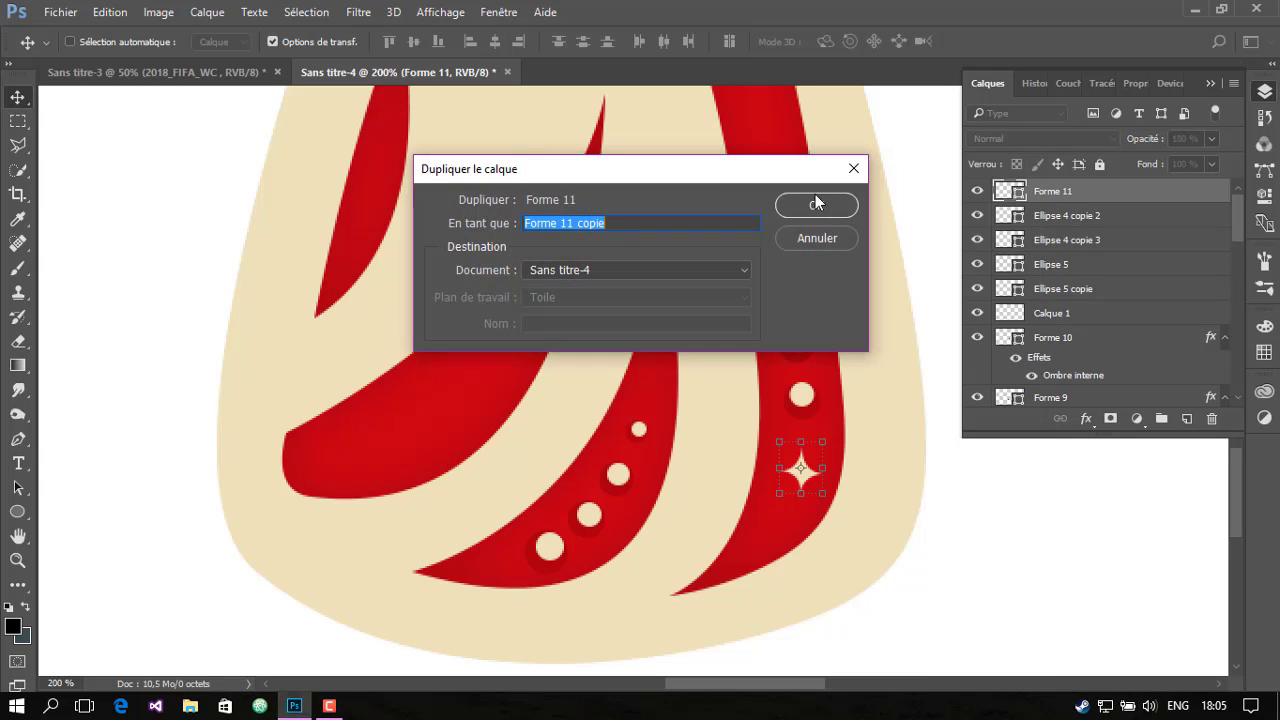
left_click(814, 203)
mouse_move(860, 377)
left_mouse_down()
mouse_move(745, 96)
mouse_move(603, 263)
mouse_move(595, 250)
left_mouse_up()
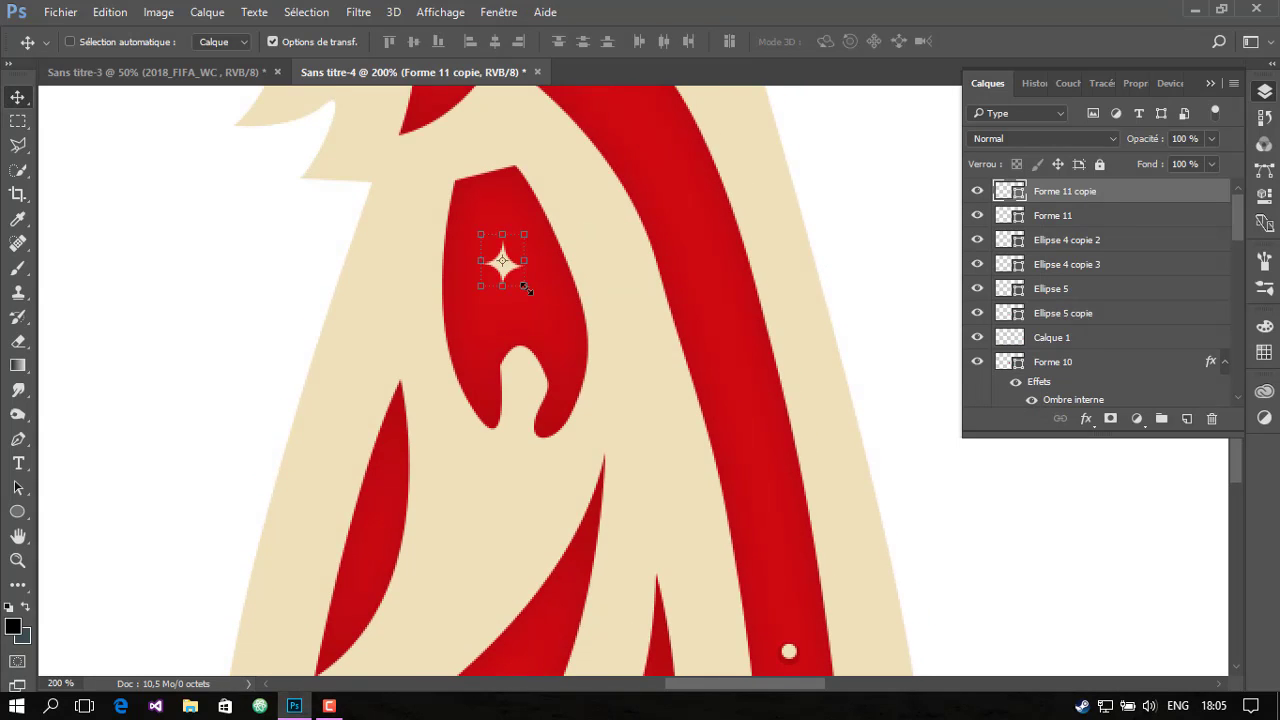
mouse_move(524, 289)
left_mouse_down()
mouse_move(548, 315)
mouse_move(534, 268)
left_mouse_up()
key("Return")
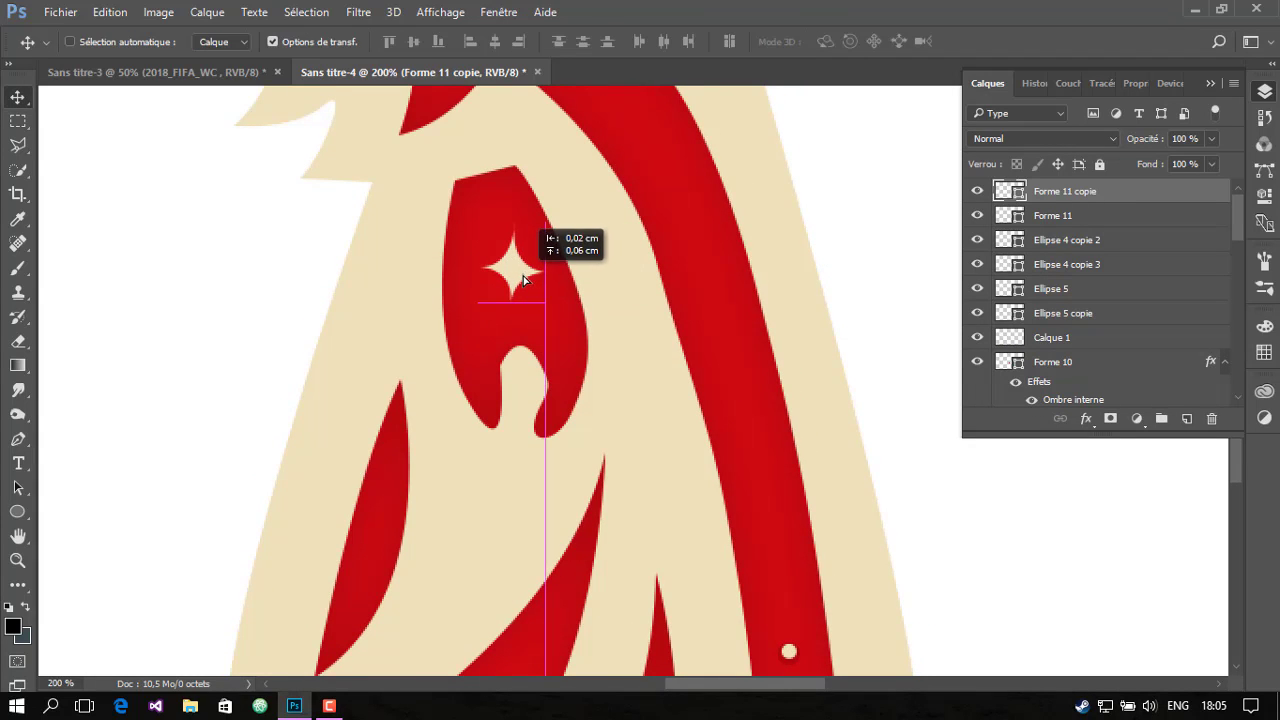
Duplicate that star copy again and enlarge it to about 122%
right_click(1050, 196)
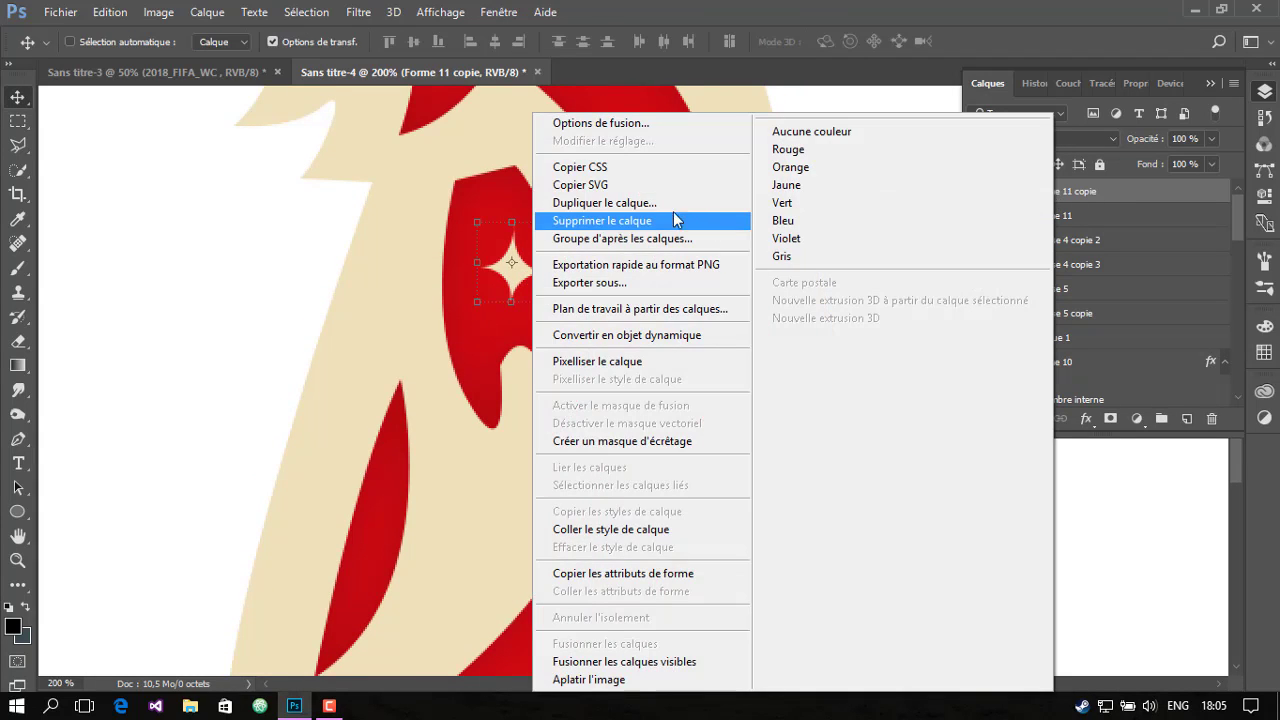
left_click(620, 207)
key("Return")
mouse_move(548, 302)
left_mouse_down()
mouse_move(552, 312)
mouse_move(527, 299)
left_mouse_up()
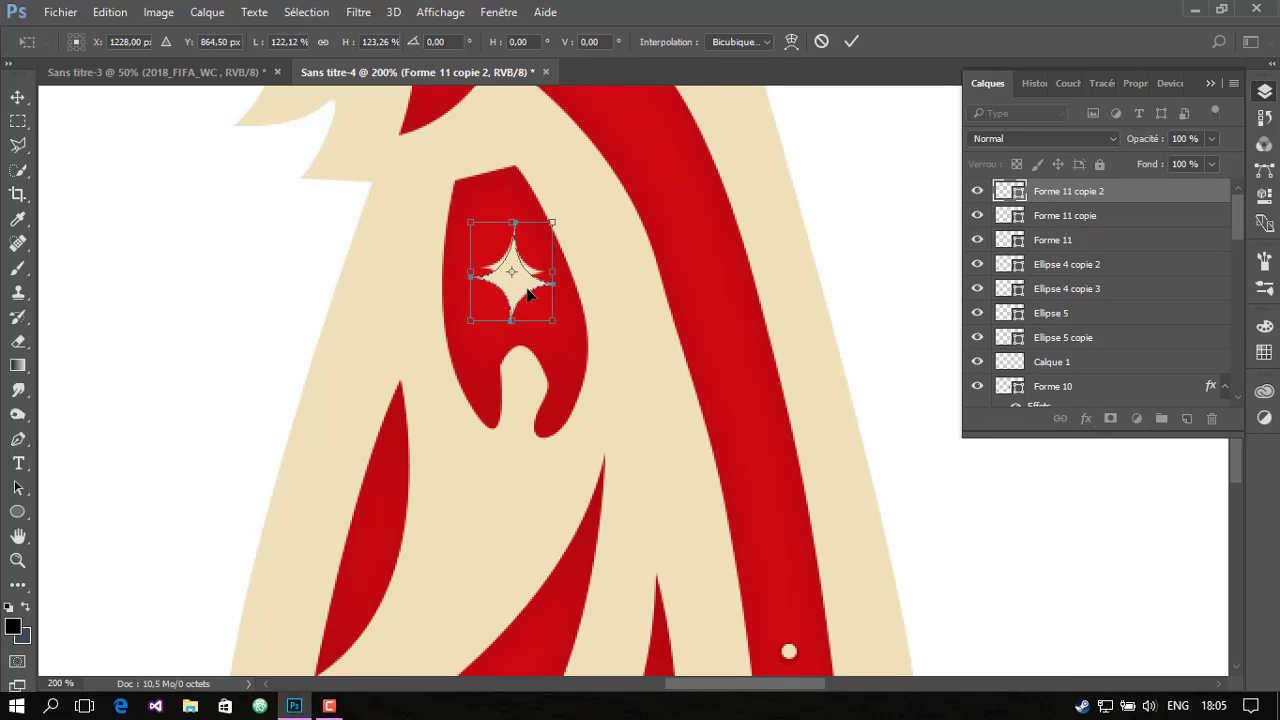
key("Return")
Fill the larger star red and move it behind the cream star as a shadow
left_click(18, 439)
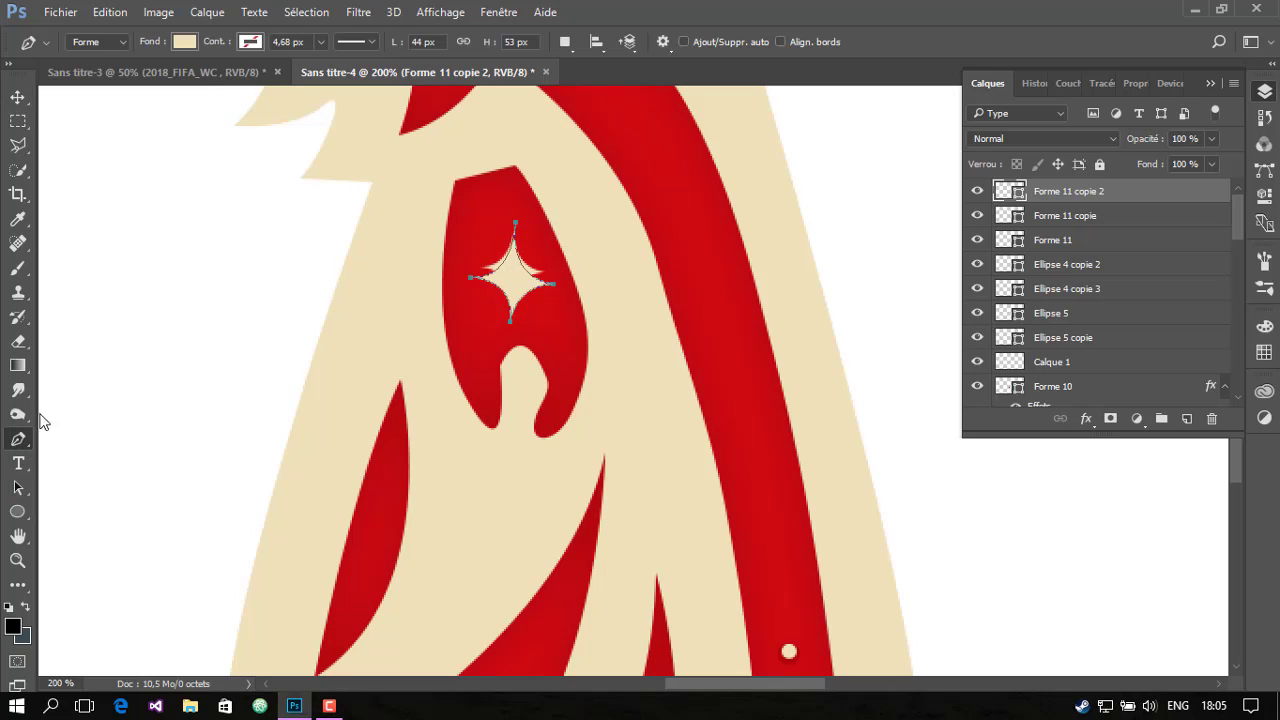
left_click(184, 41)
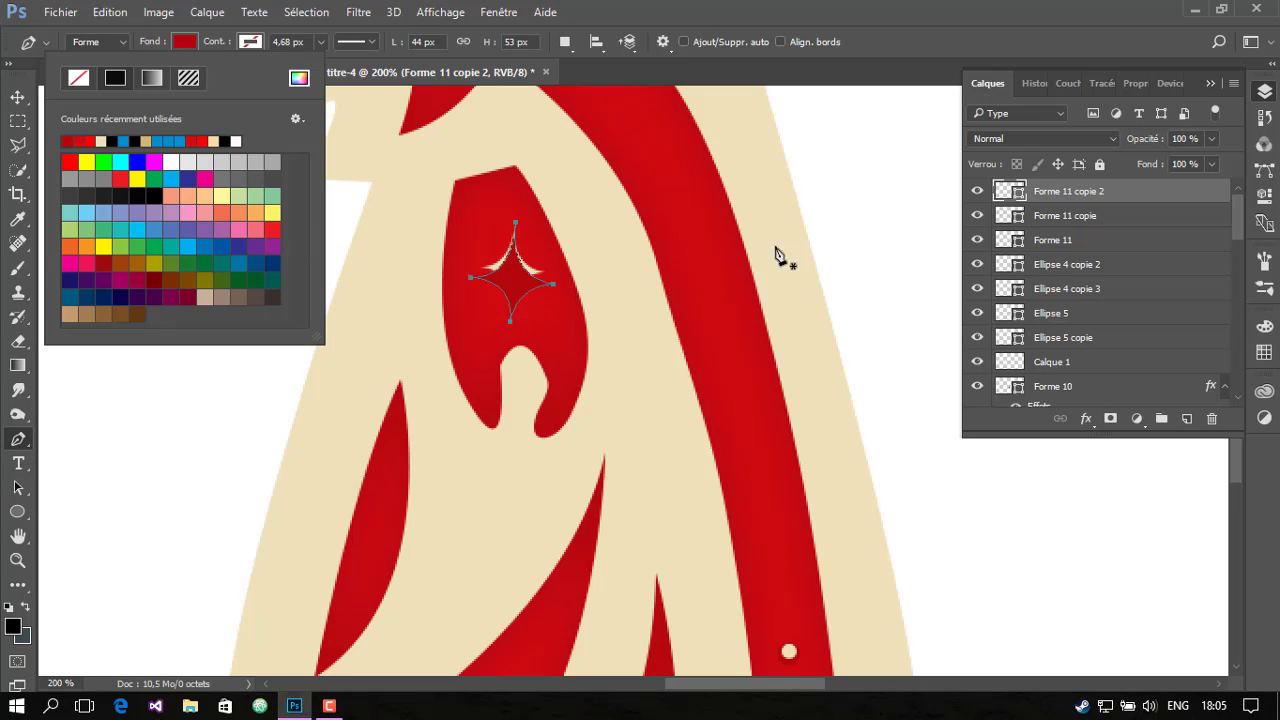
left_click_drag(1048, 192, 1045, 220)
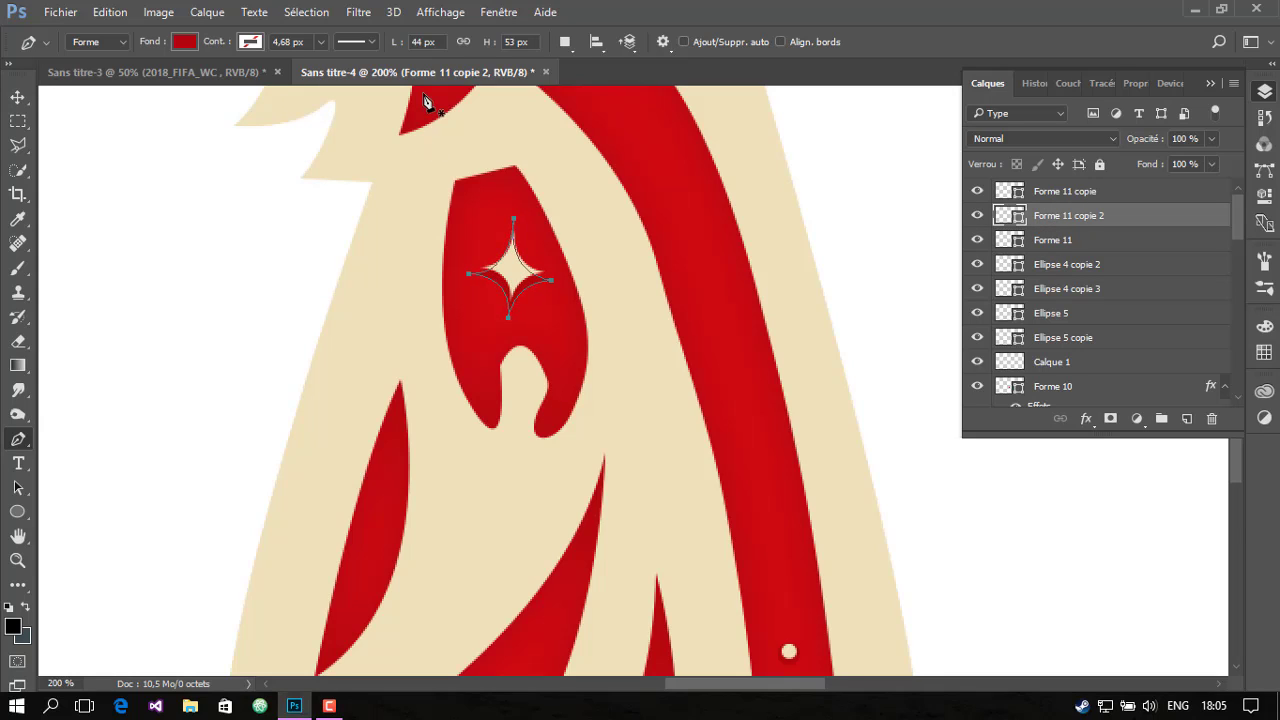
key("Return")
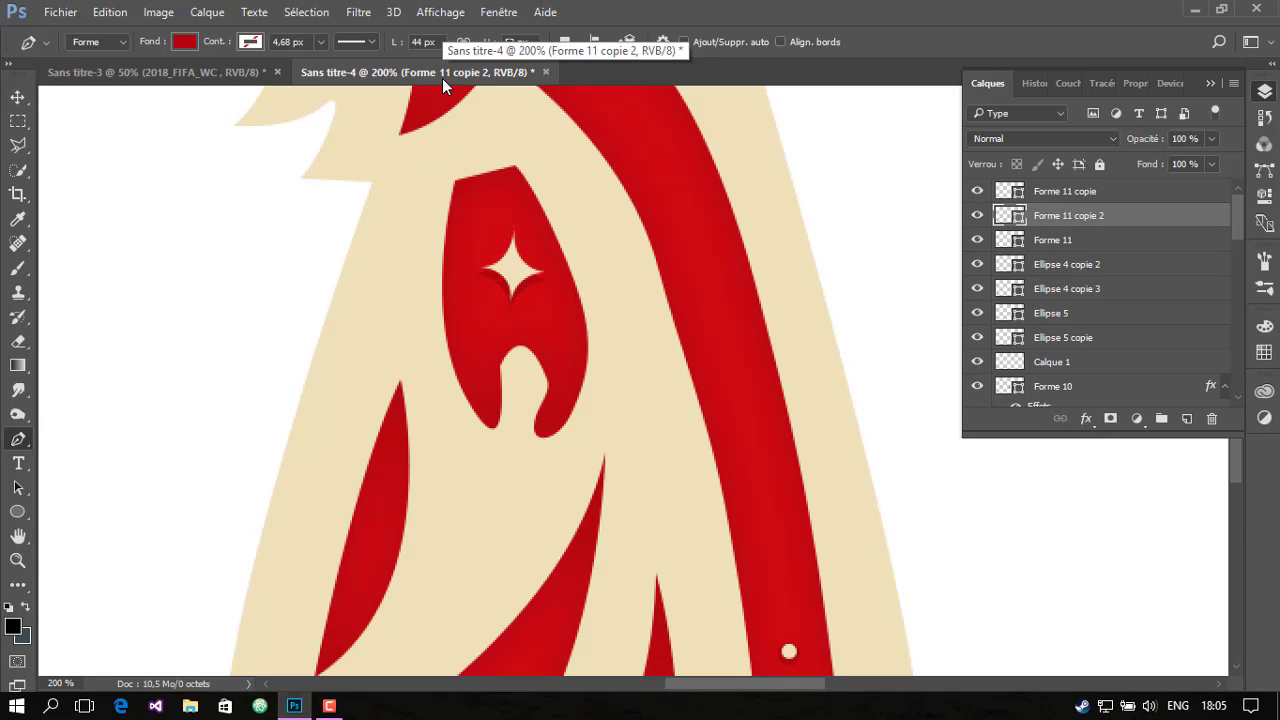
scroll(738, 232, "down", 1)
key("v")
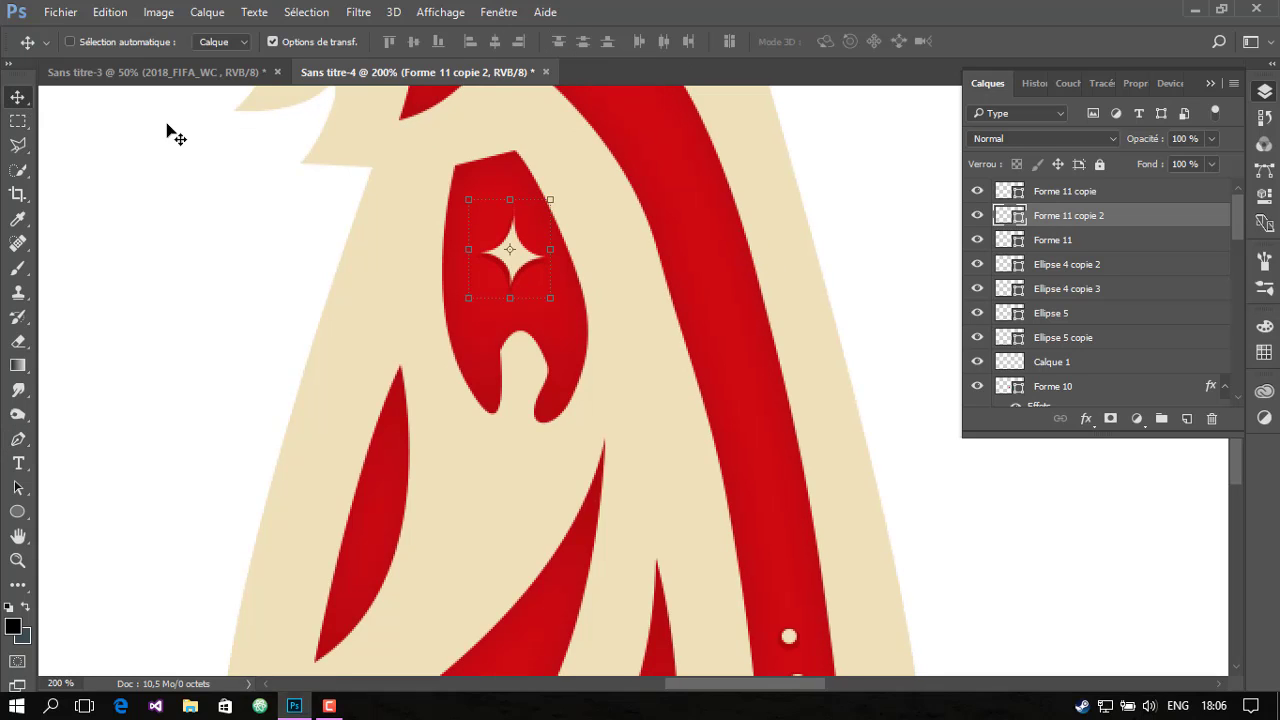
scroll(700, 296, "down", 1)
scroll(860, 300, "down", 5)
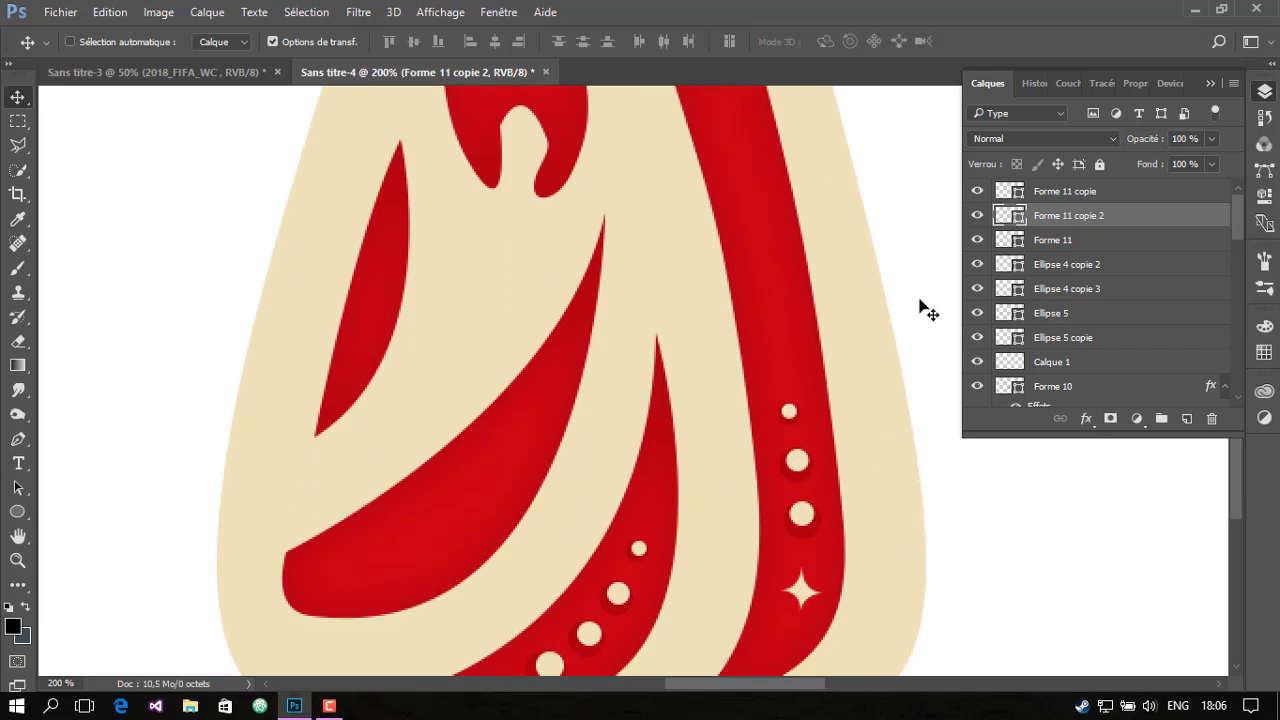
scroll(920, 306, "down", 2)
Duplicate Forme 11 as a red Forme 11 copie 3 and move it below Forme 11
left_click(1045, 240)
right_click(1041, 249)
left_click(600, 200)
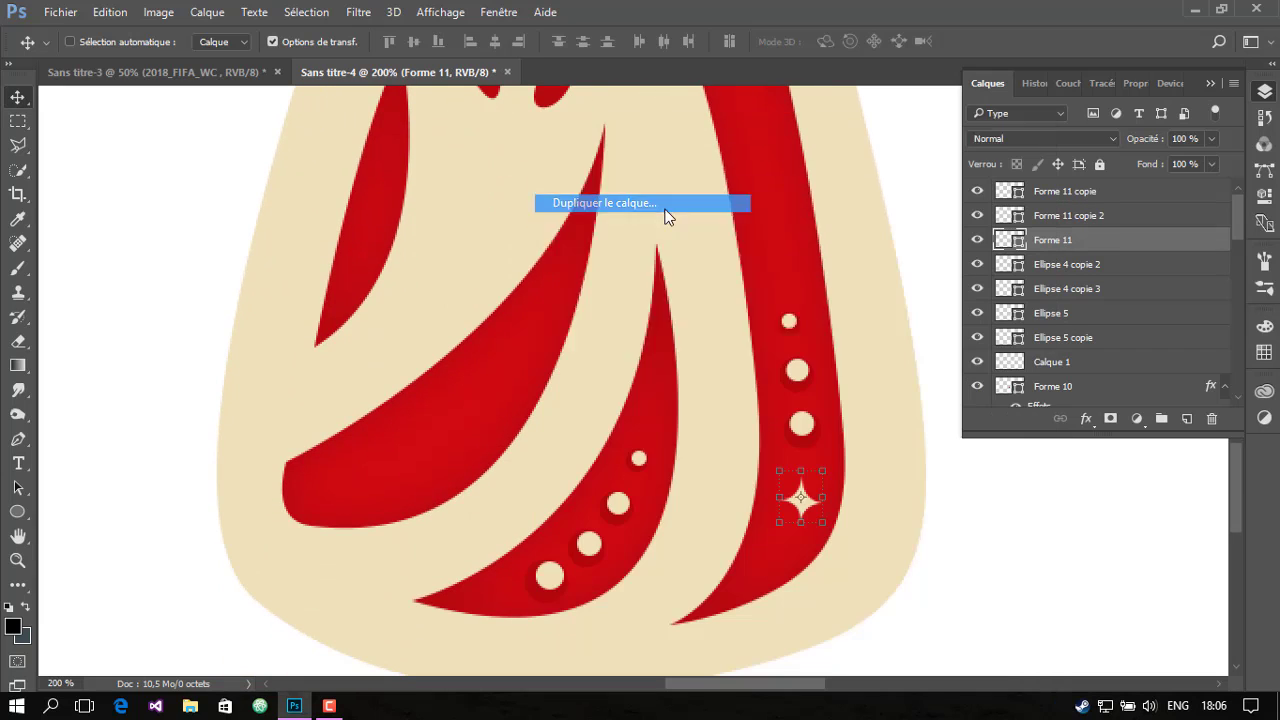
left_click(814, 206)
left_click(18, 439)
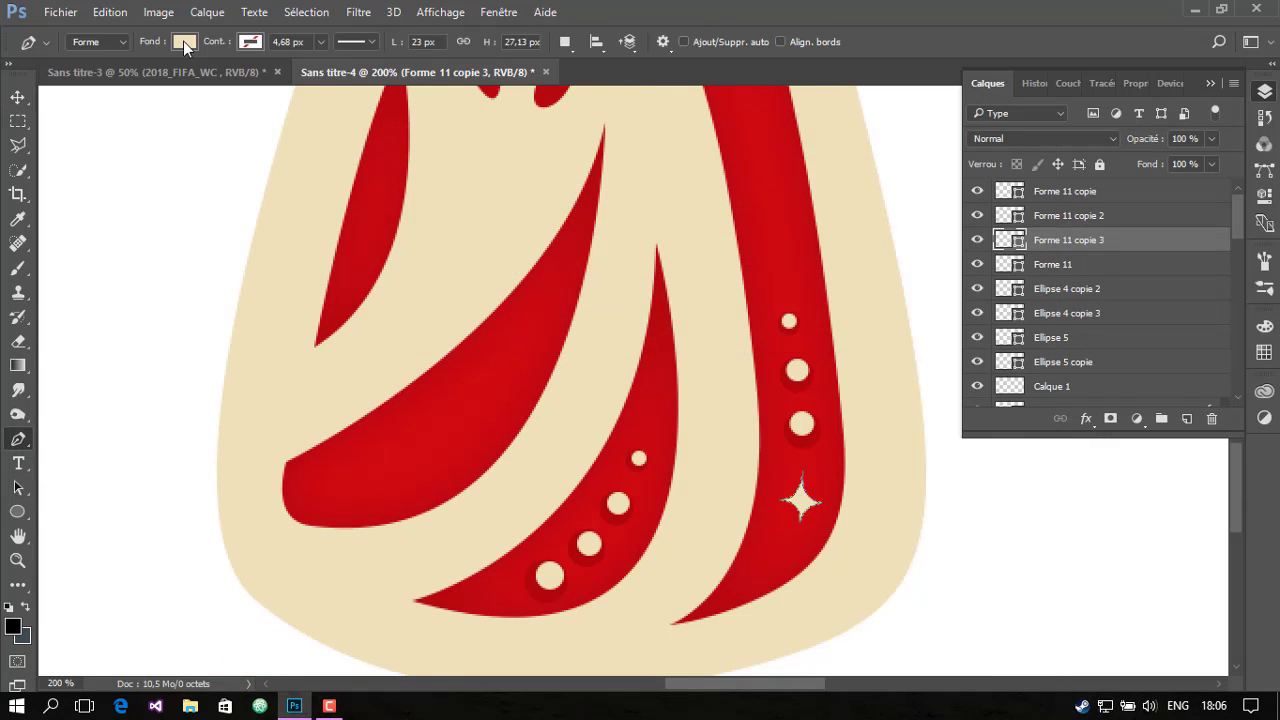
left_click(183, 41)
left_click(75, 134)
left_click_drag(1052, 240, 1070, 277)
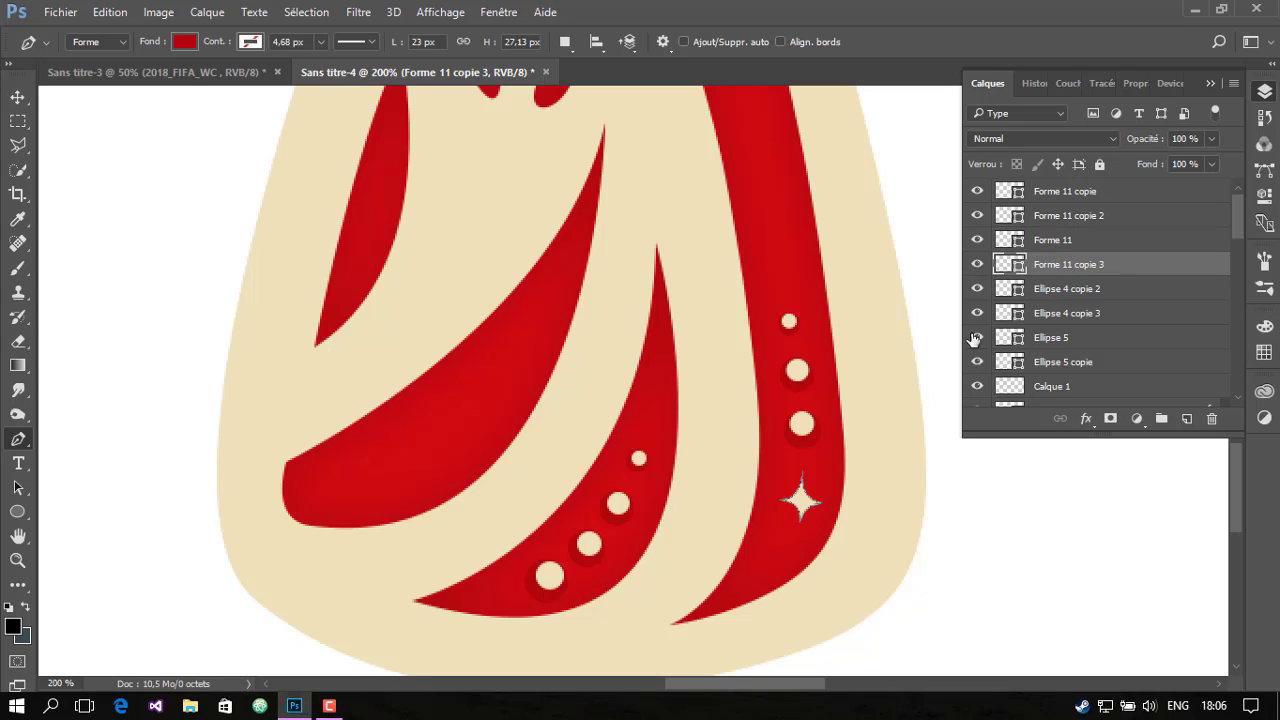
left_click(17, 98)
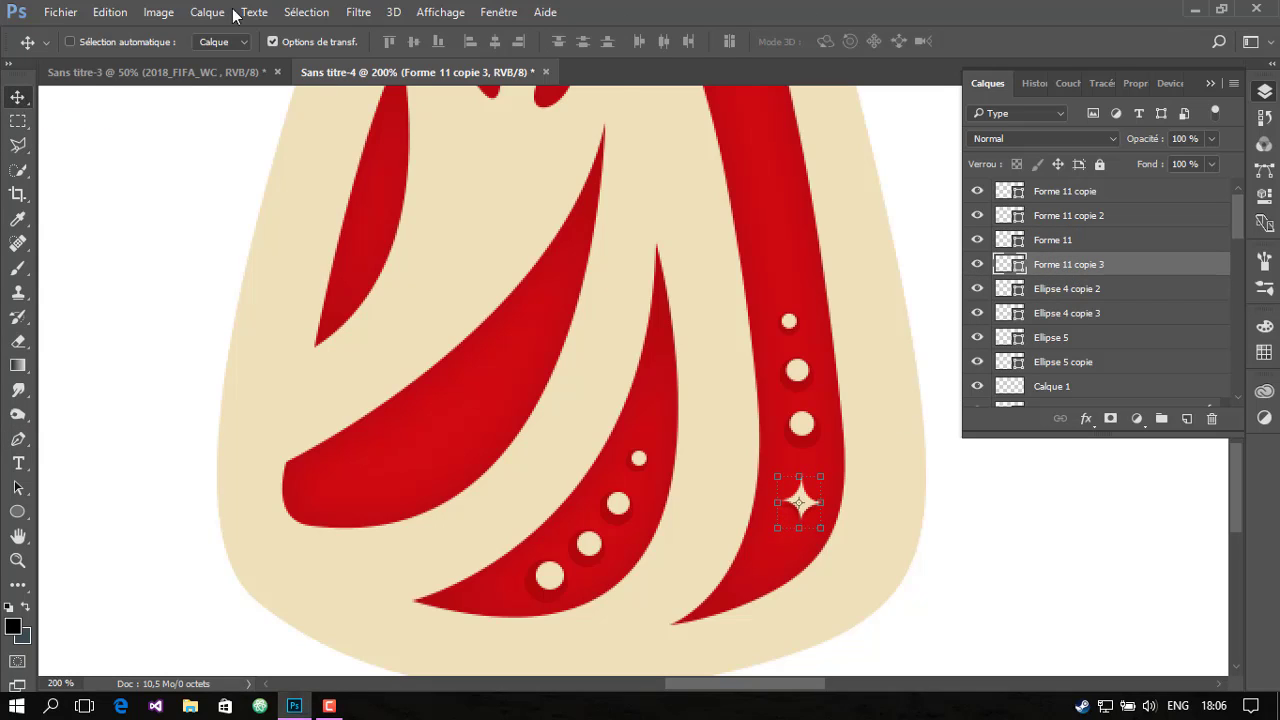
Zoom out to fit the whole trophy, then back in to 200% on the ribbons
left_click(18, 560)
right_click(560, 431)
left_click(575, 443)
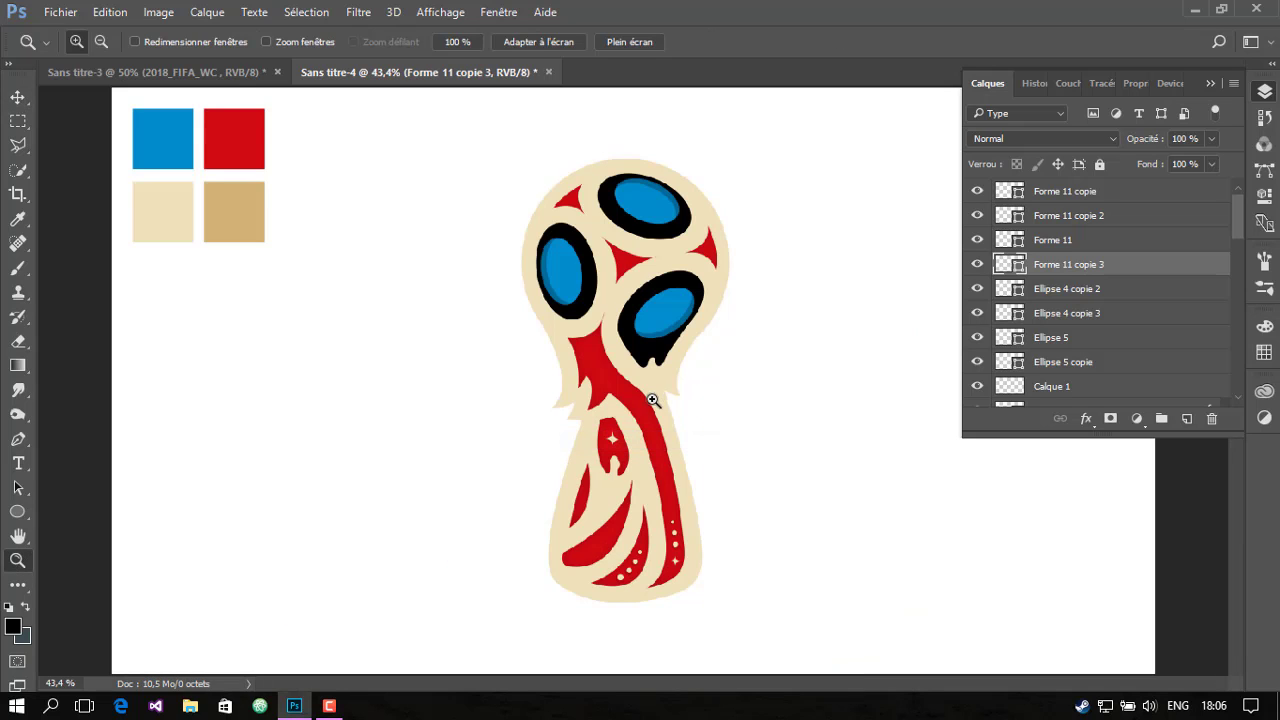
left_click(614, 423)
left_click(645, 418)
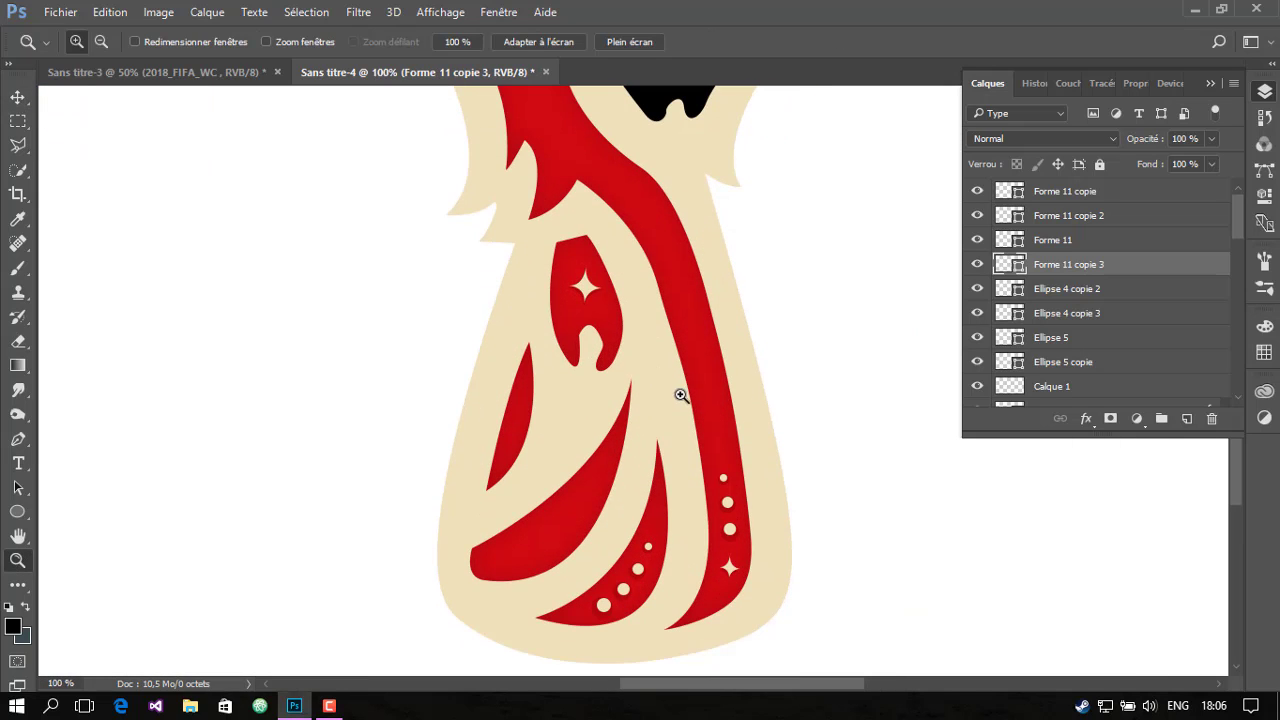
scroll(752, 411, "down", 3)
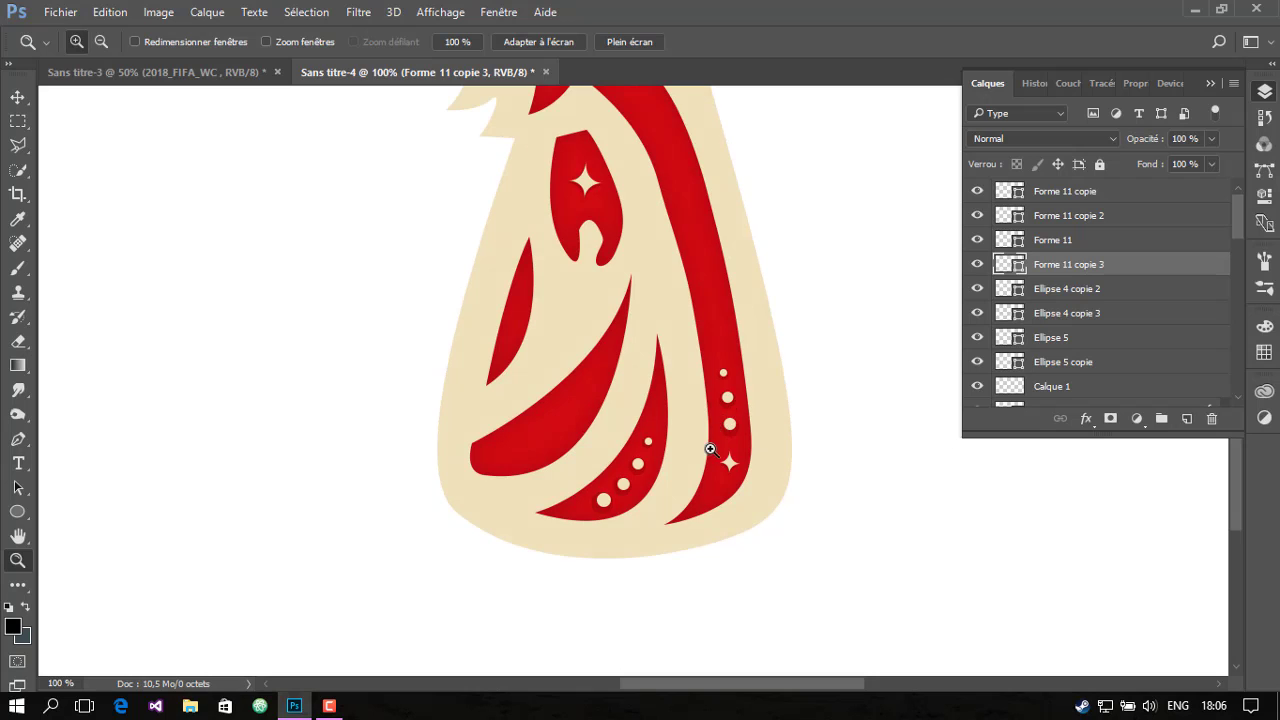
left_click(713, 444)
Turn on auto-select and check the right ribbon's dot and star layers
key("v")
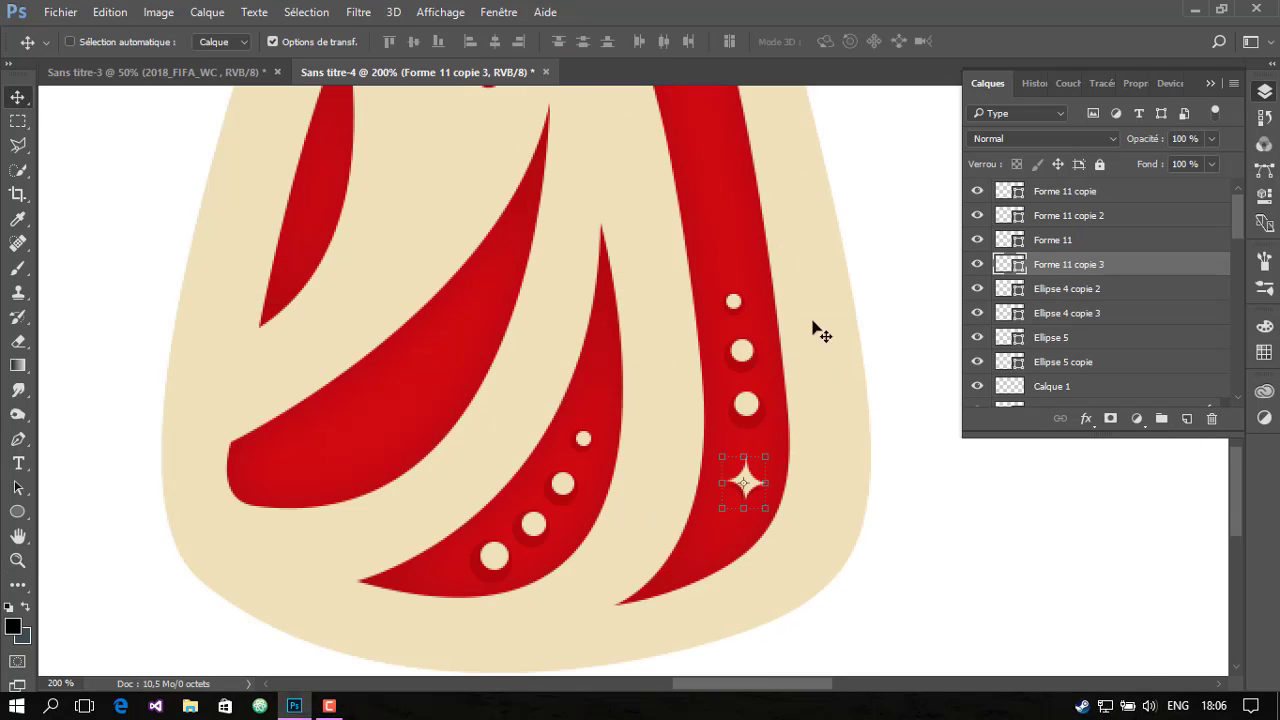
left_click(1068, 240)
left_click(135, 44)
left_click(745, 402)
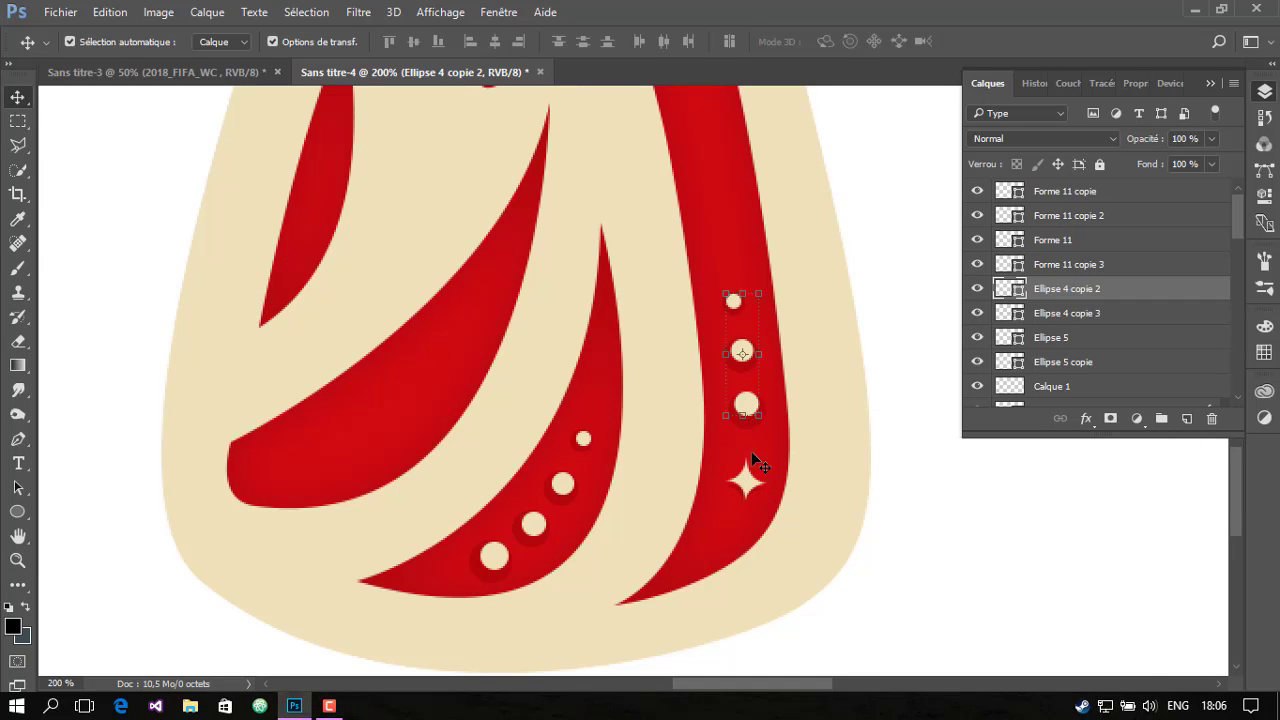
left_click(1057, 320)
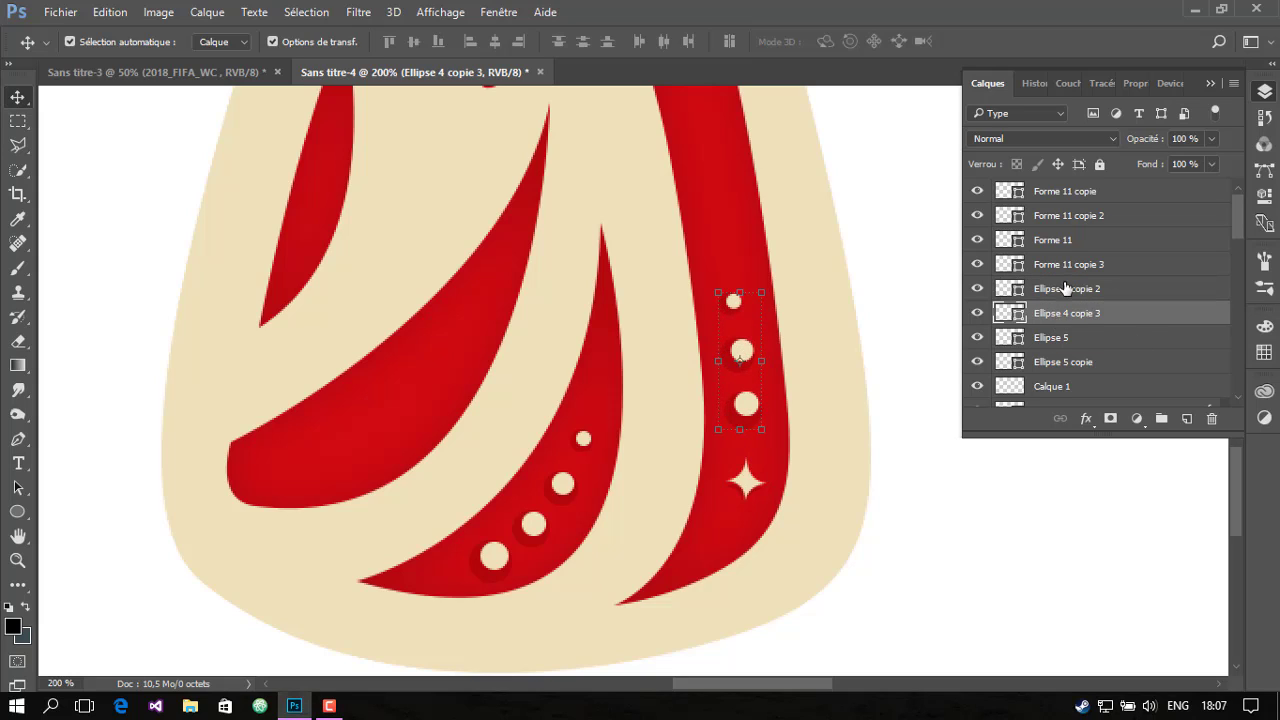
left_click(1066, 265)
left_click(1068, 241)
Nudge the Ellipse 5 dots on the middle ribbon slightly to the right
left_click(1074, 338)
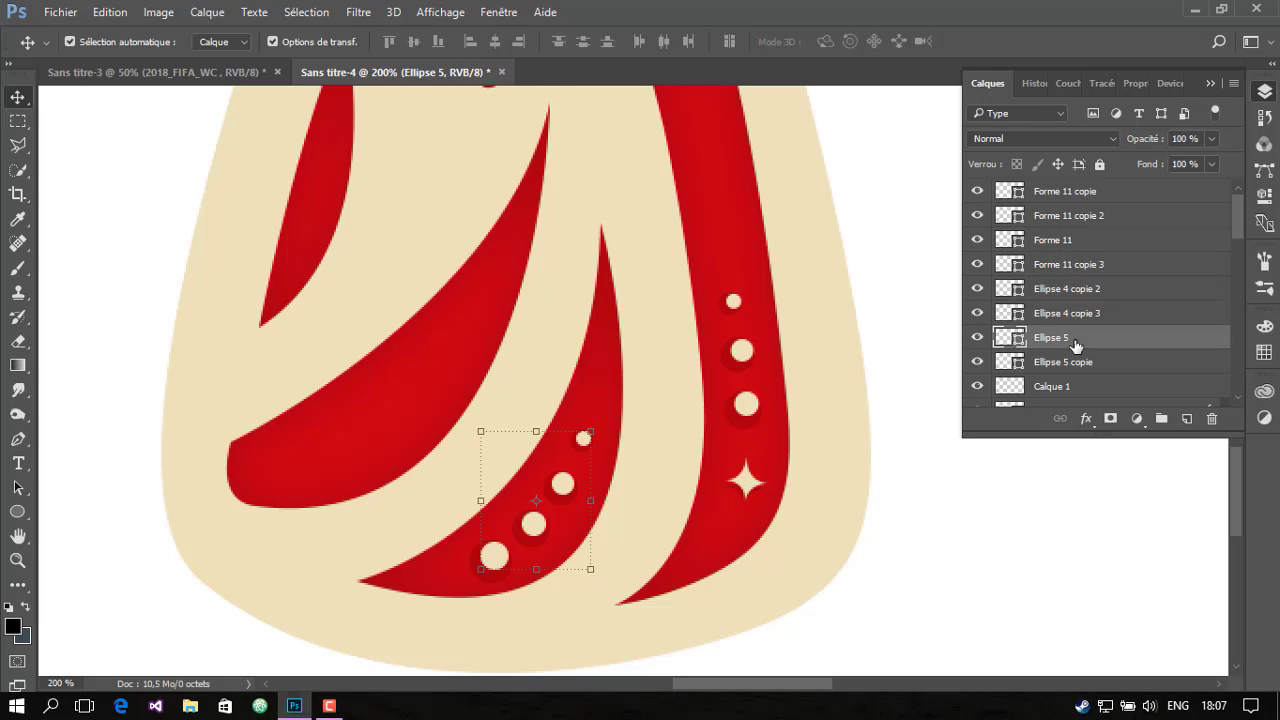
key("Right")
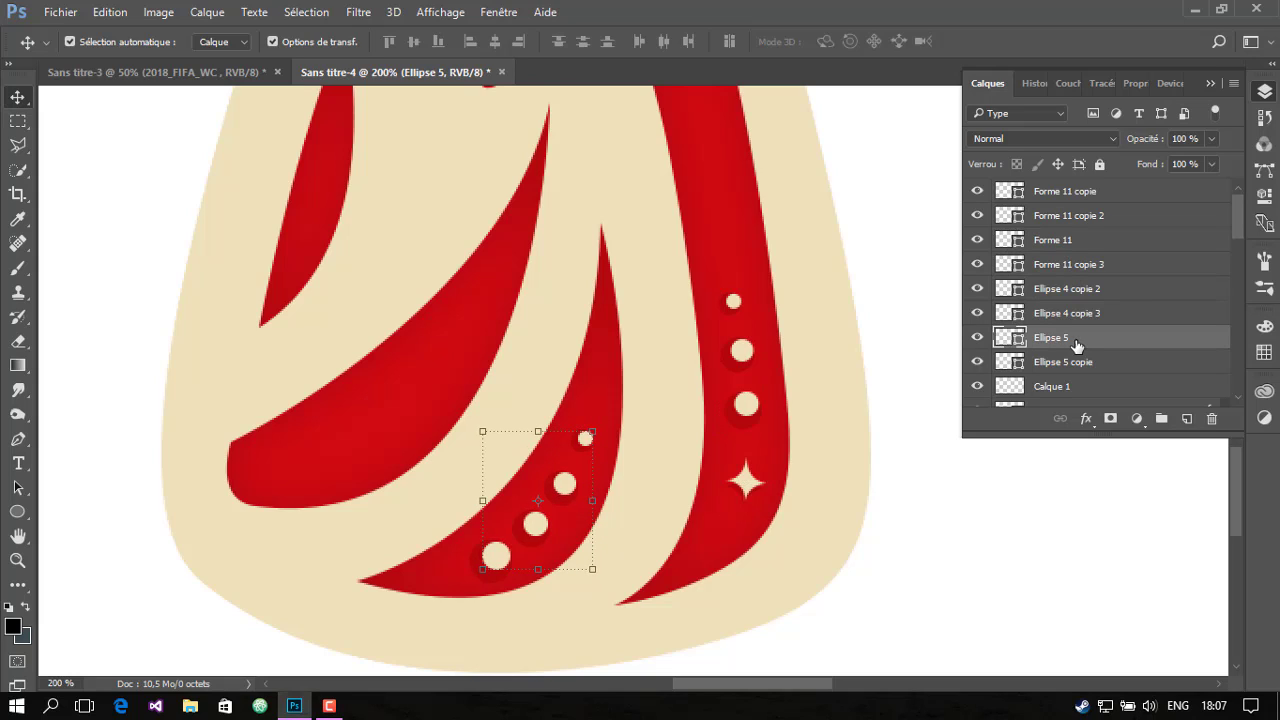
left_click(1069, 363)
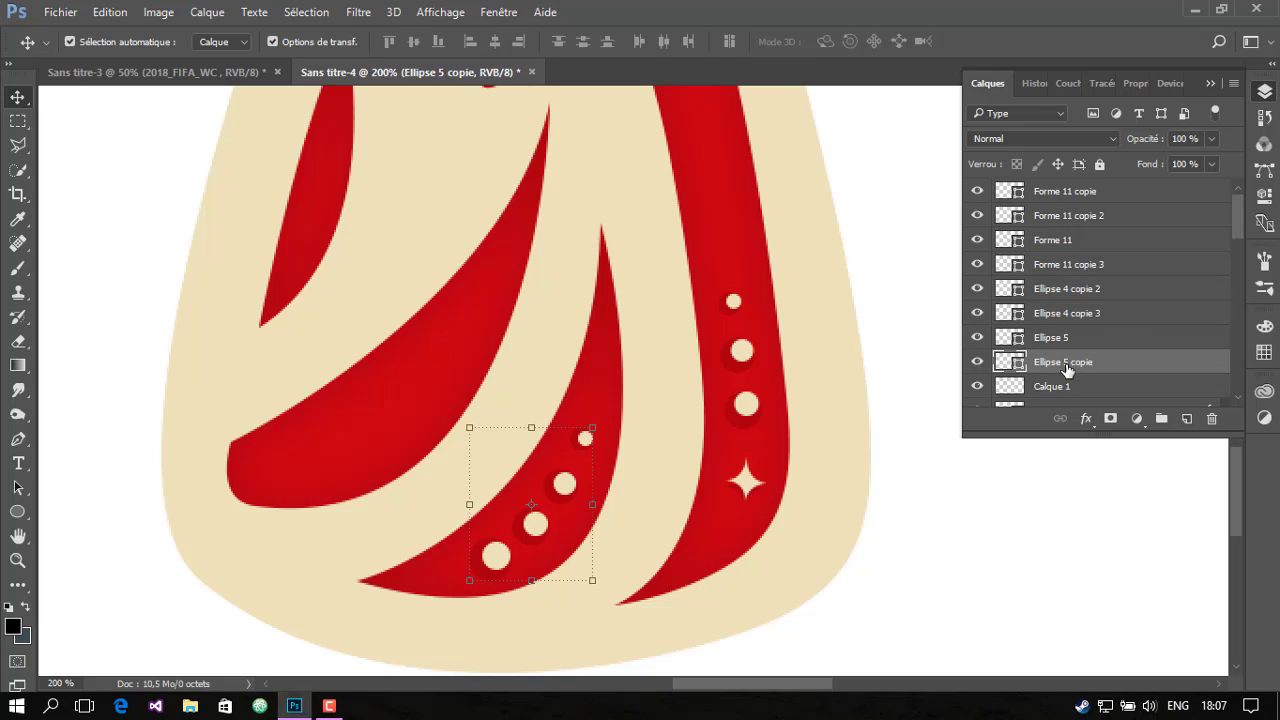
left_click(904, 254)
scroll(907, 262, "up", 2)
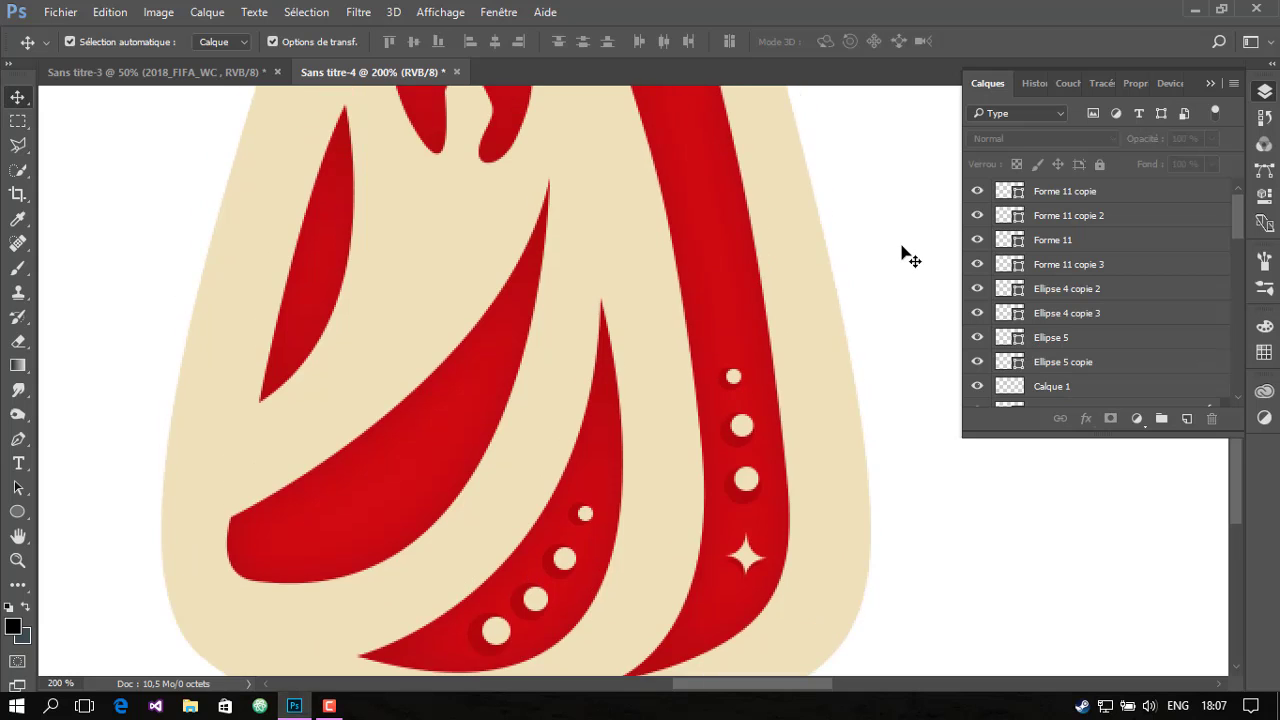
scroll(907, 264, "up", 3)
scroll(907, 265, "up", 3)
scroll(905, 264, "up", 3)
scroll(912, 273, "up", 5)
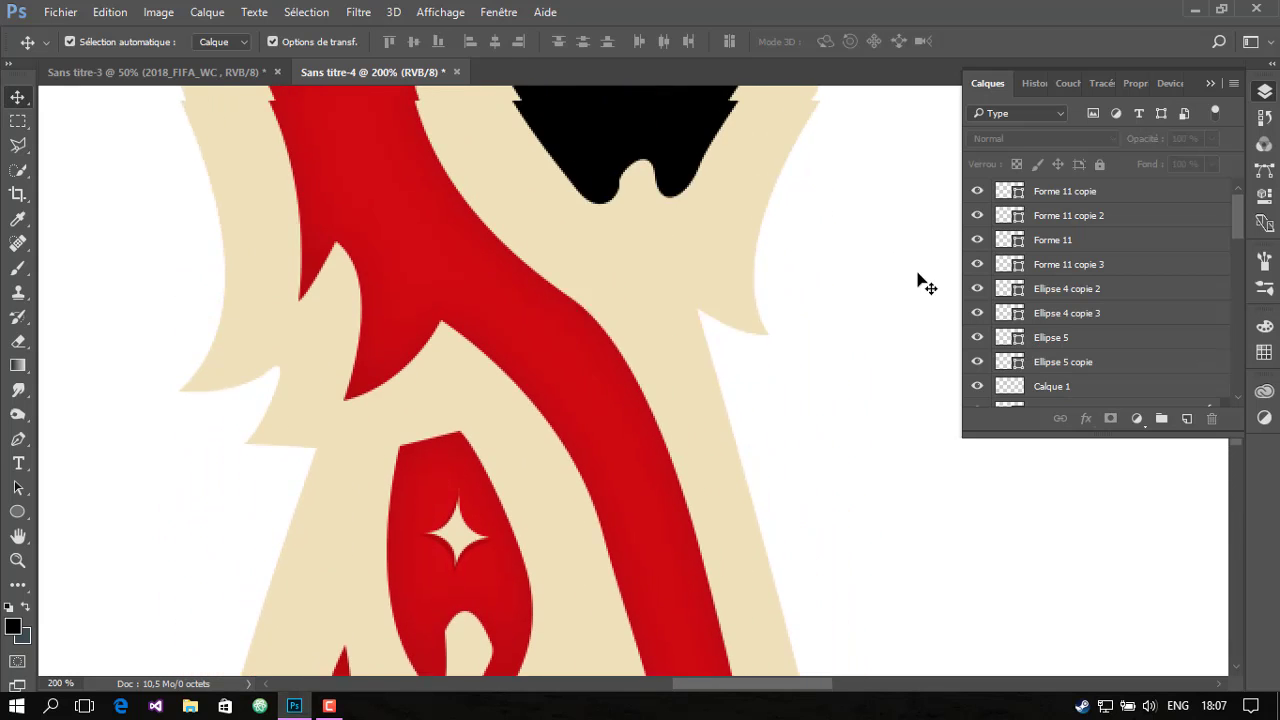
scroll(935, 268, "up", 3)
Duplicate the Forme 11 copie star layer as Forme 11 copie 4
left_click(1079, 199)
scroll(905, 295, "up", 3)
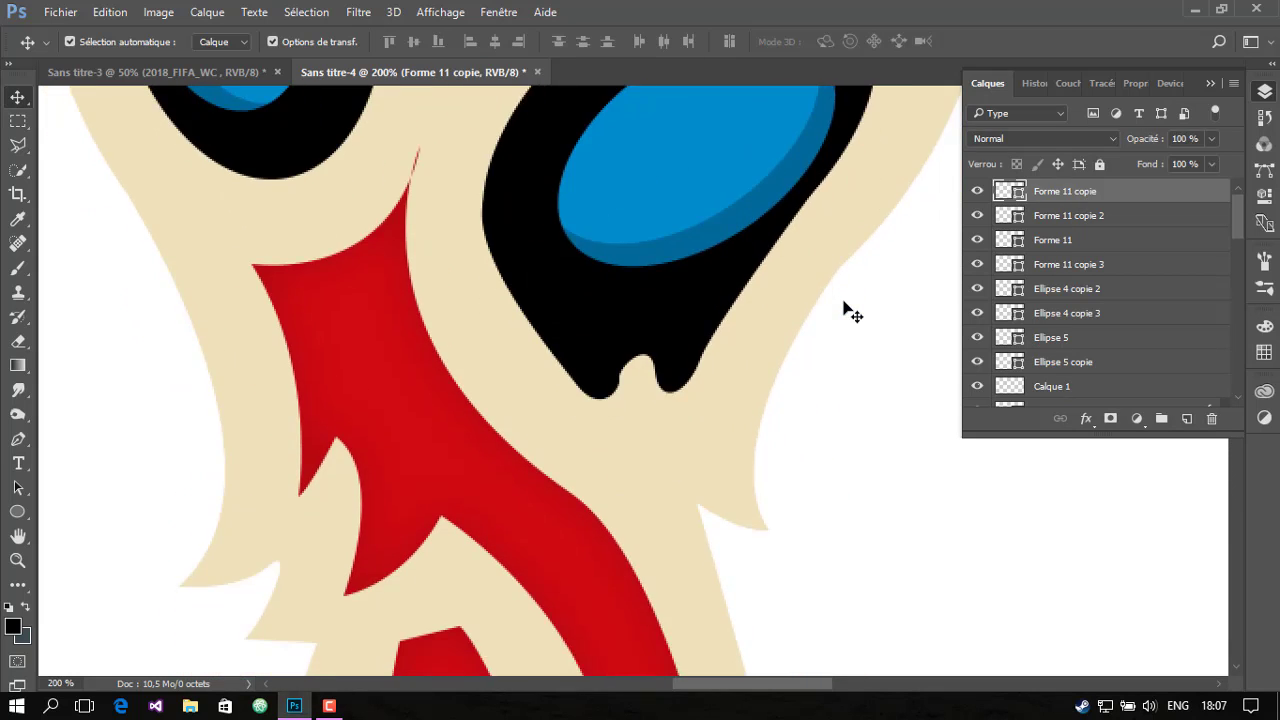
scroll(905, 295, "down", 8)
right_click(1060, 199)
left_click(611, 194)
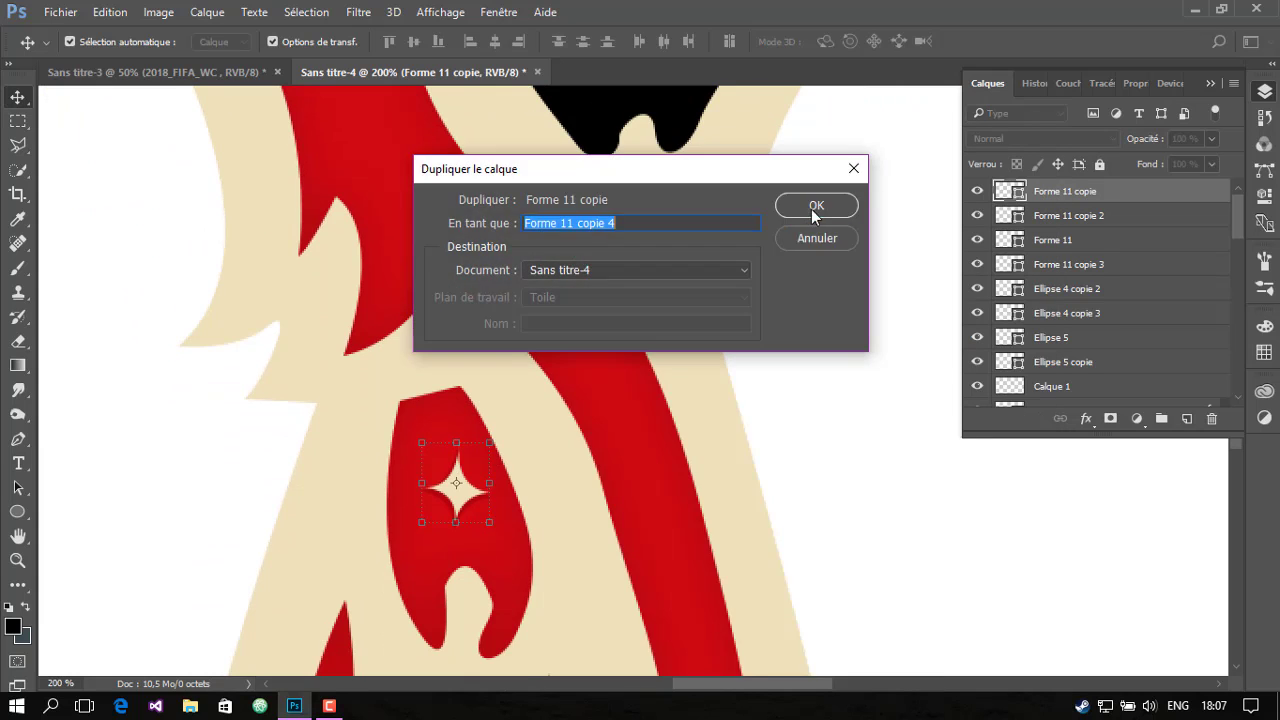
left_click(812, 207)
scroll(400, 300, "up", 4)
Move the star copy into the lower-right blue eye and add empty layer Calque 2
left_click_drag(525, 334, 557, 271)
key("ctrl+z")
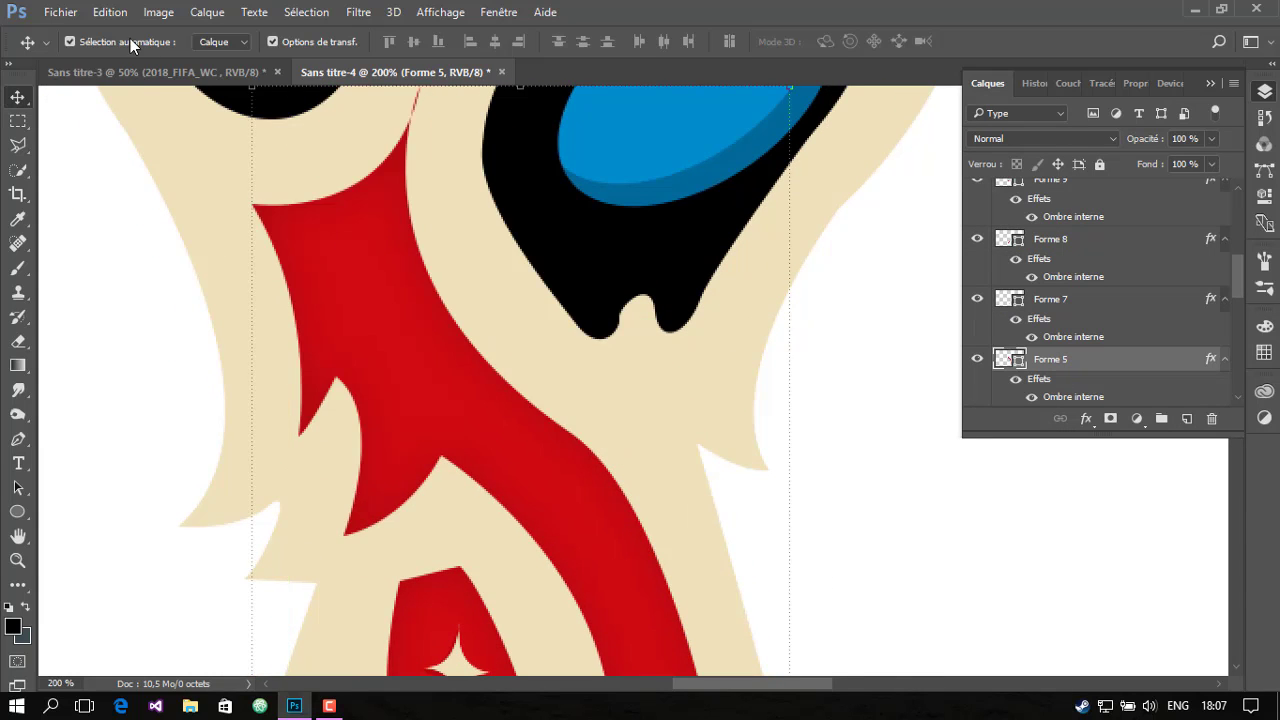
left_click(70, 41)
left_click_drag(714, 251, 728, 243)
key("ctrl+alt+z")
scroll(766, 294, "down", 2)
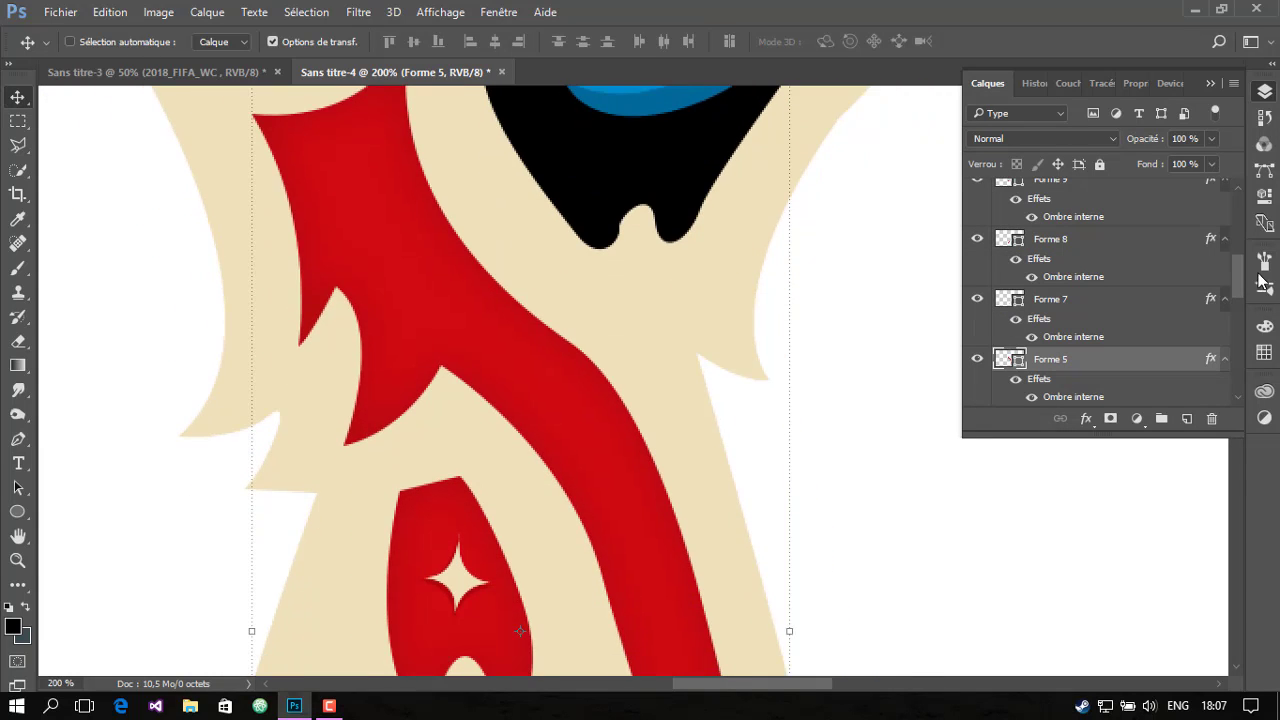
left_click_drag(735, 326, 720, 234)
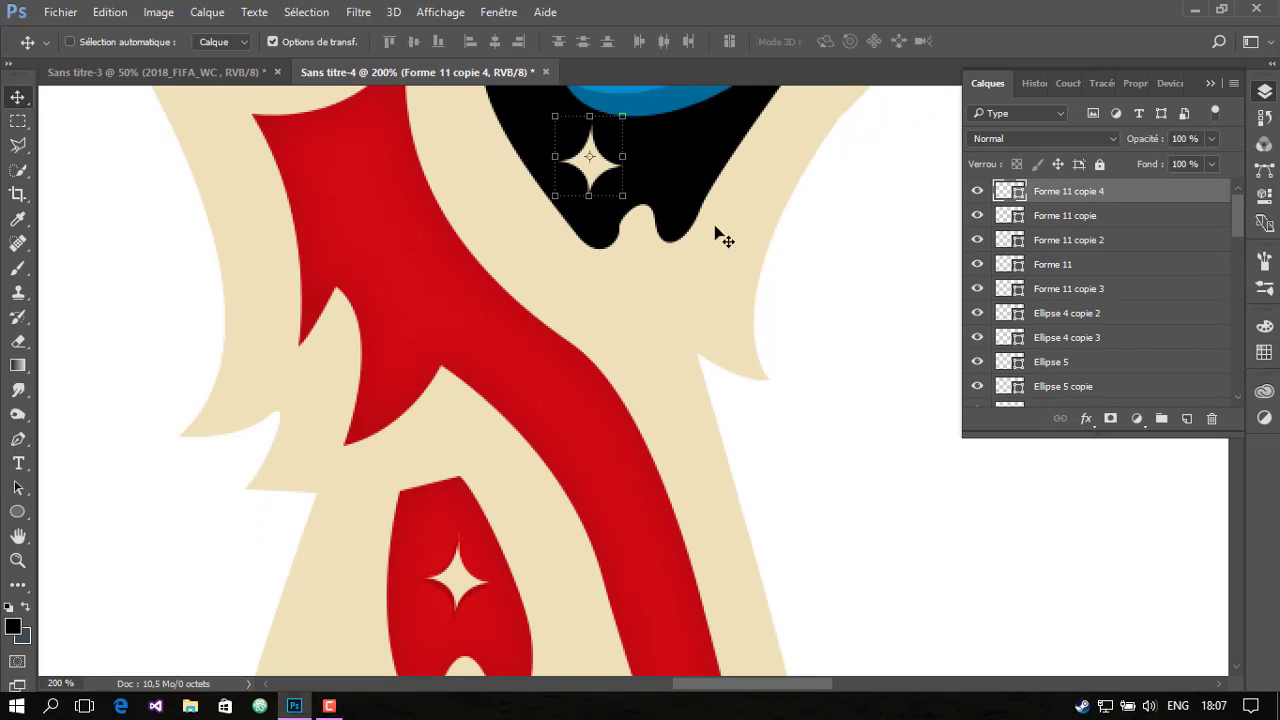
scroll(763, 309, "up", 2)
mouse_move(763, 309)
left_mouse_down()
mouse_move(780, 226)
mouse_move(757, 257)
mouse_move(746, 327)
mouse_move(768, 330)
left_mouse_up()
scroll(759, 282, "up", 2)
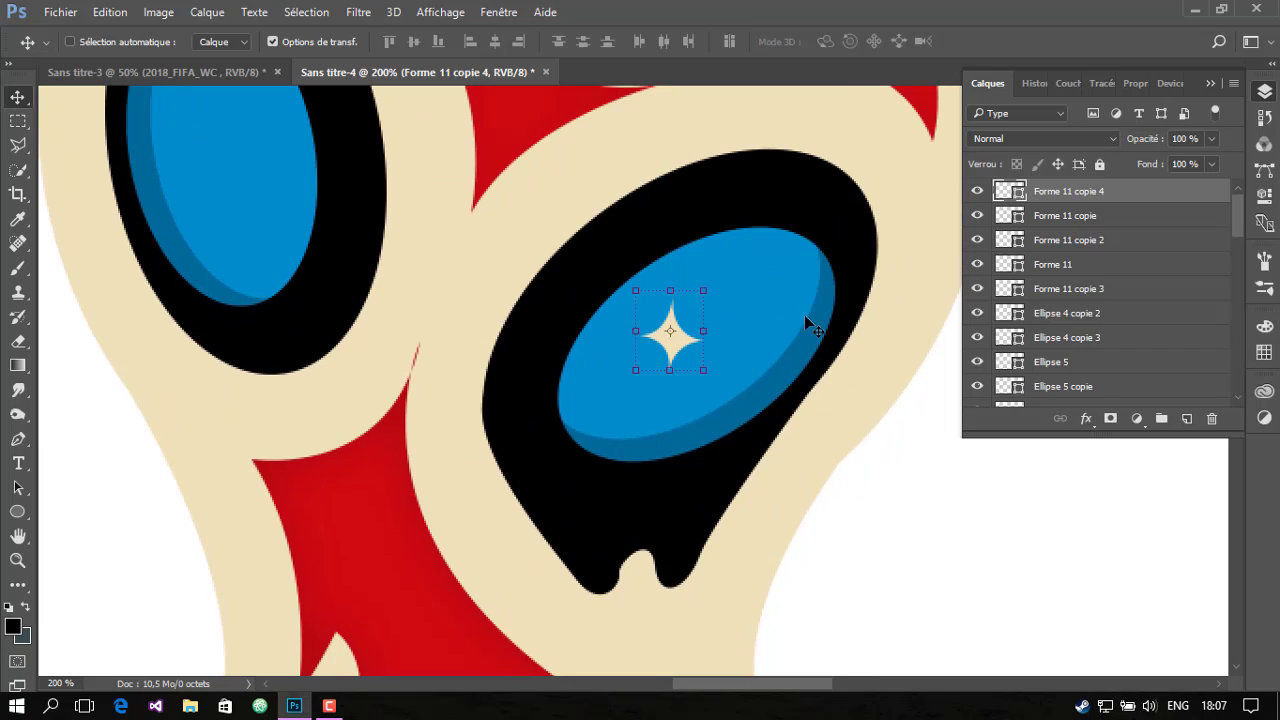
left_click(1189, 419)
Draw small cream ellipse dots in the lower-right eye and the left eye
left_click(28, 508)
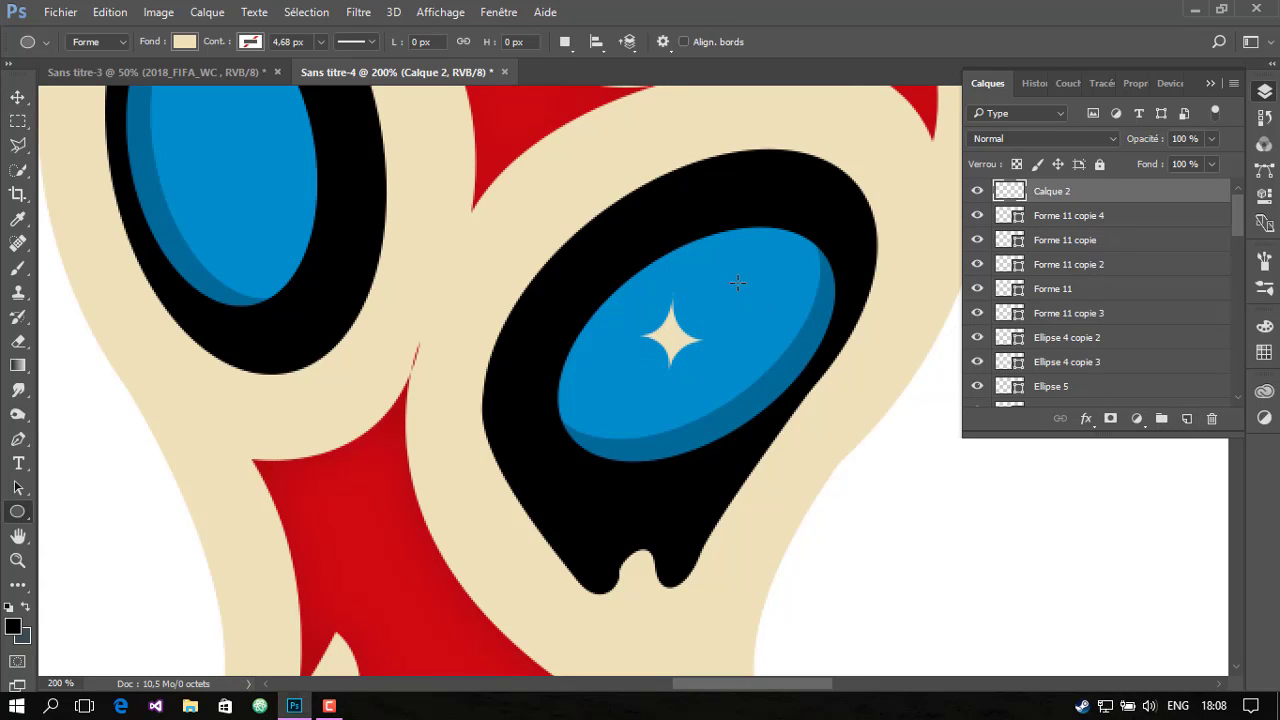
left_click_drag(737, 283, 748, 292)
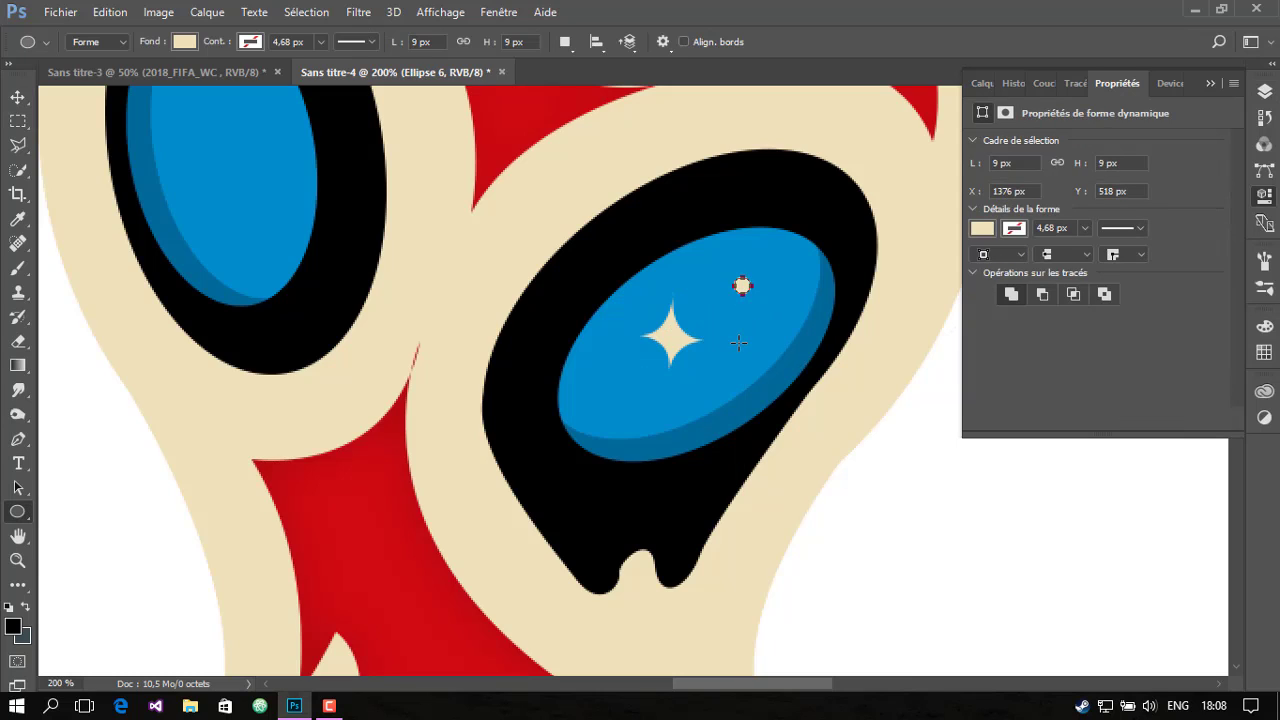
left_click_drag(731, 357, 740, 367)
left_click_drag(621, 390, 641, 410)
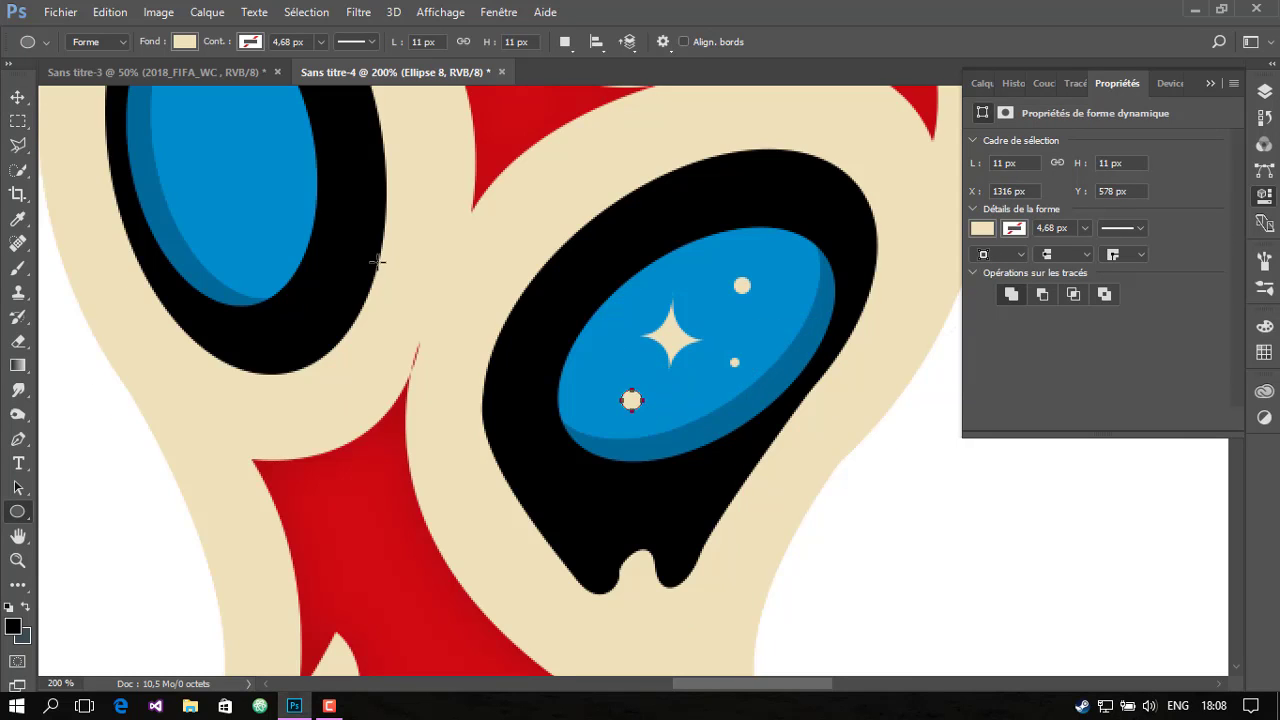
scroll(376, 262, "up", 1)
scroll(310, 270, "up", 1)
left_click_drag(190, 209, 203, 224)
left_click_drag(191, 281, 237, 283)
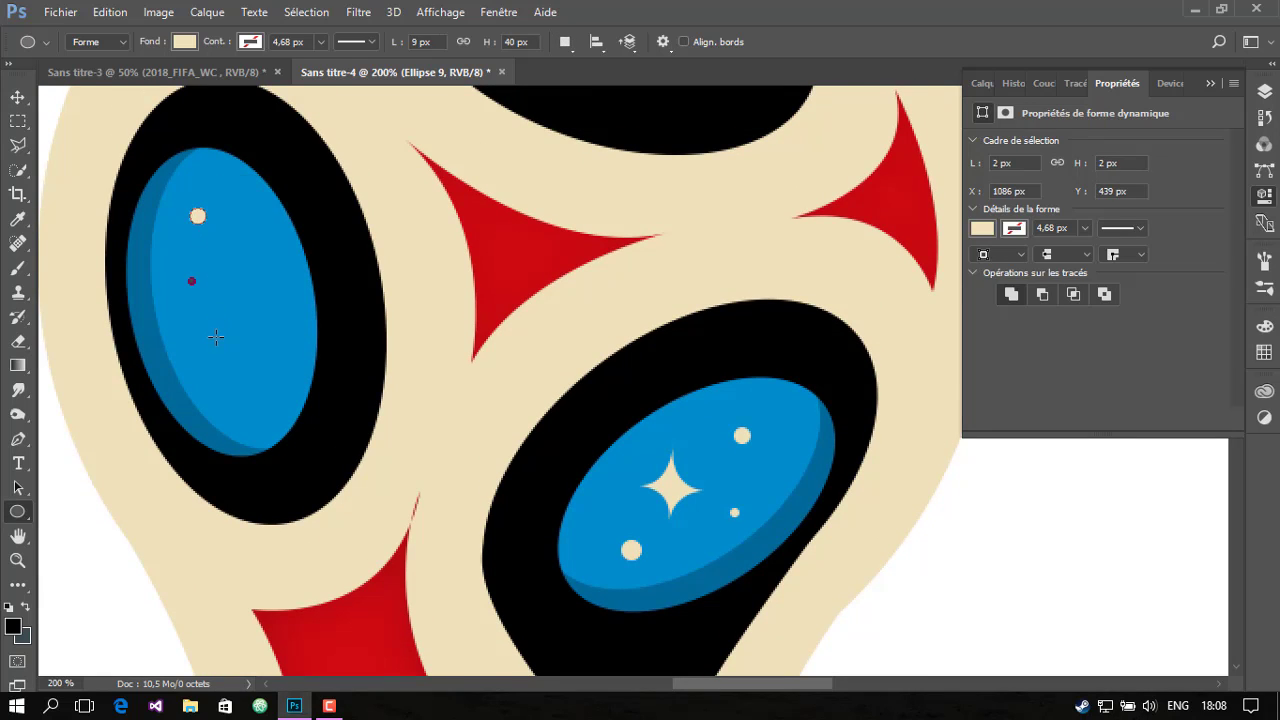
left_click_drag(238, 363, 259, 385)
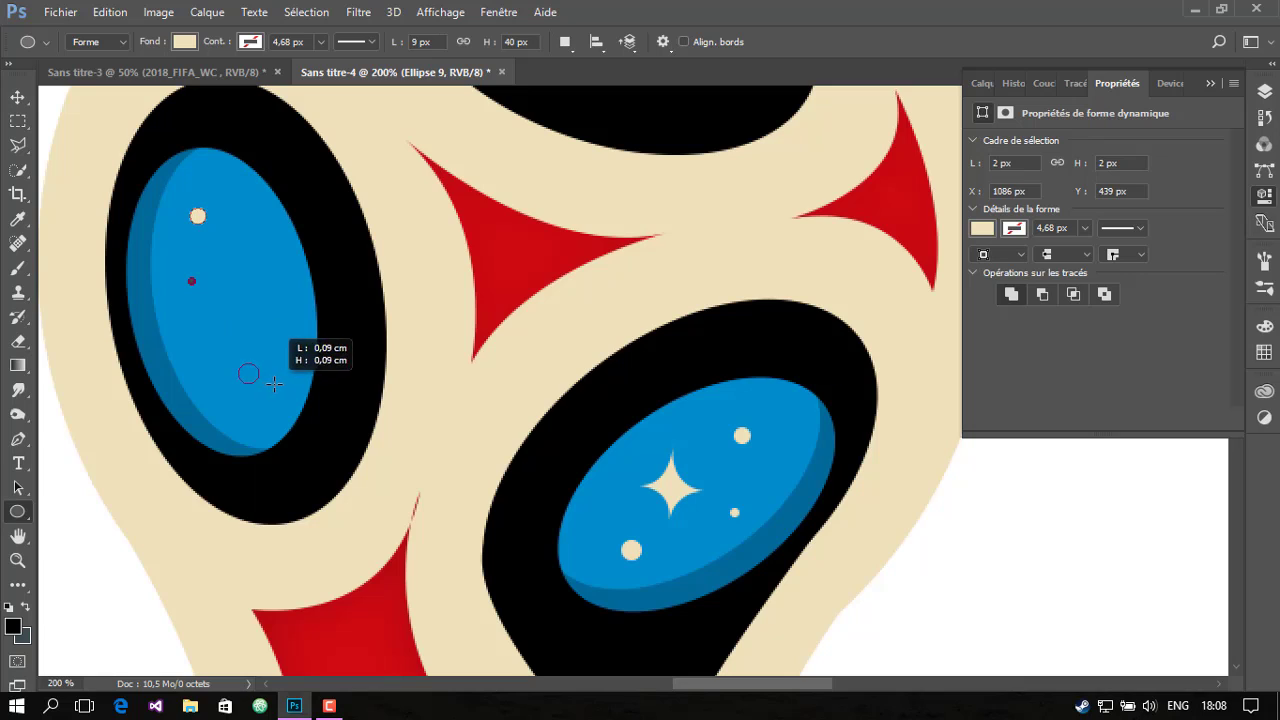
Add a larger and a smaller cream dot inside the top blue eye
scroll(540, 262, "up", 1)
scroll(570, 226, "up", 2)
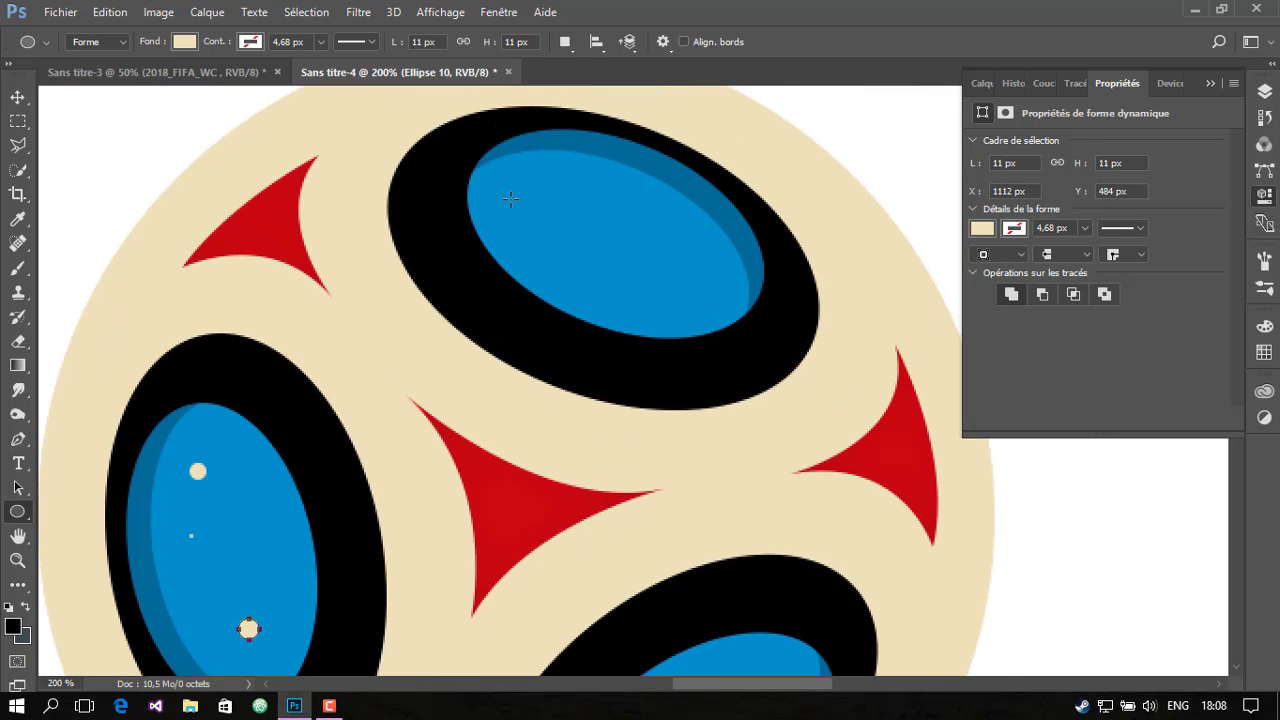
left_click_drag(517, 192, 541, 216)
left_click_drag(580, 268, 595, 283)
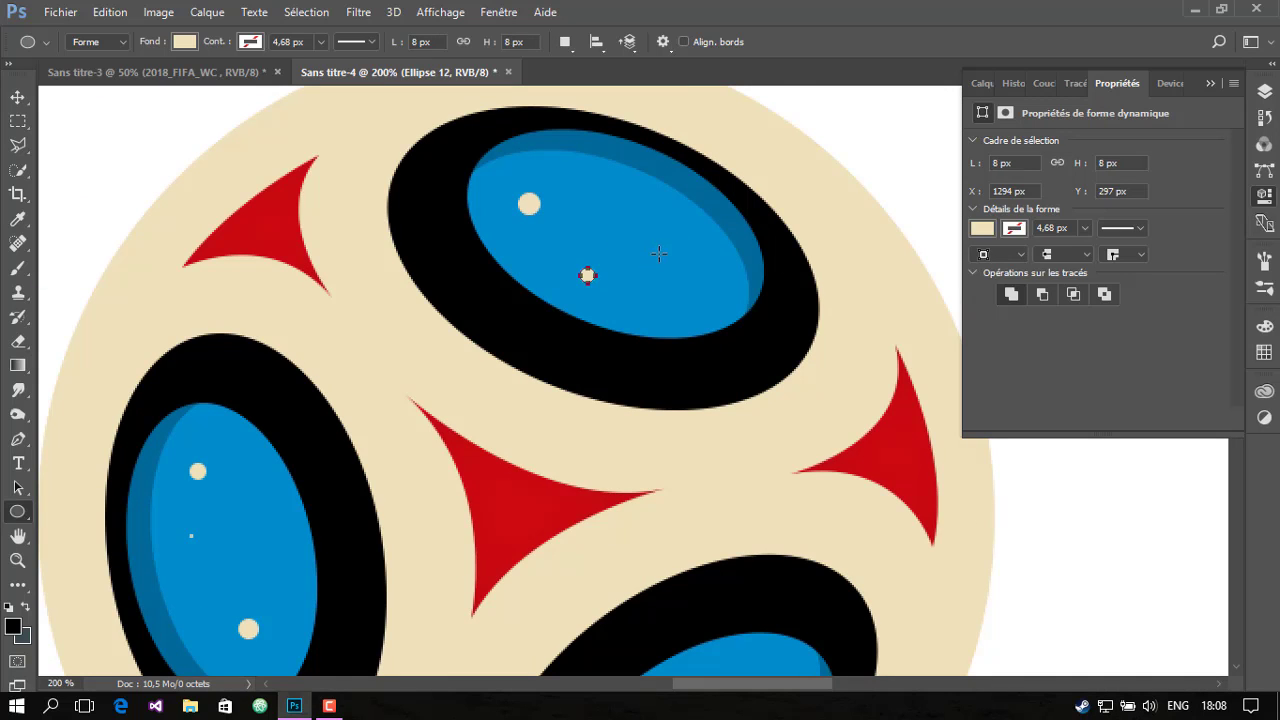
left_click_drag(669, 264, 683, 272)
Show the layer list again and select the Forme 11 copie 4 star layer
key("F7")
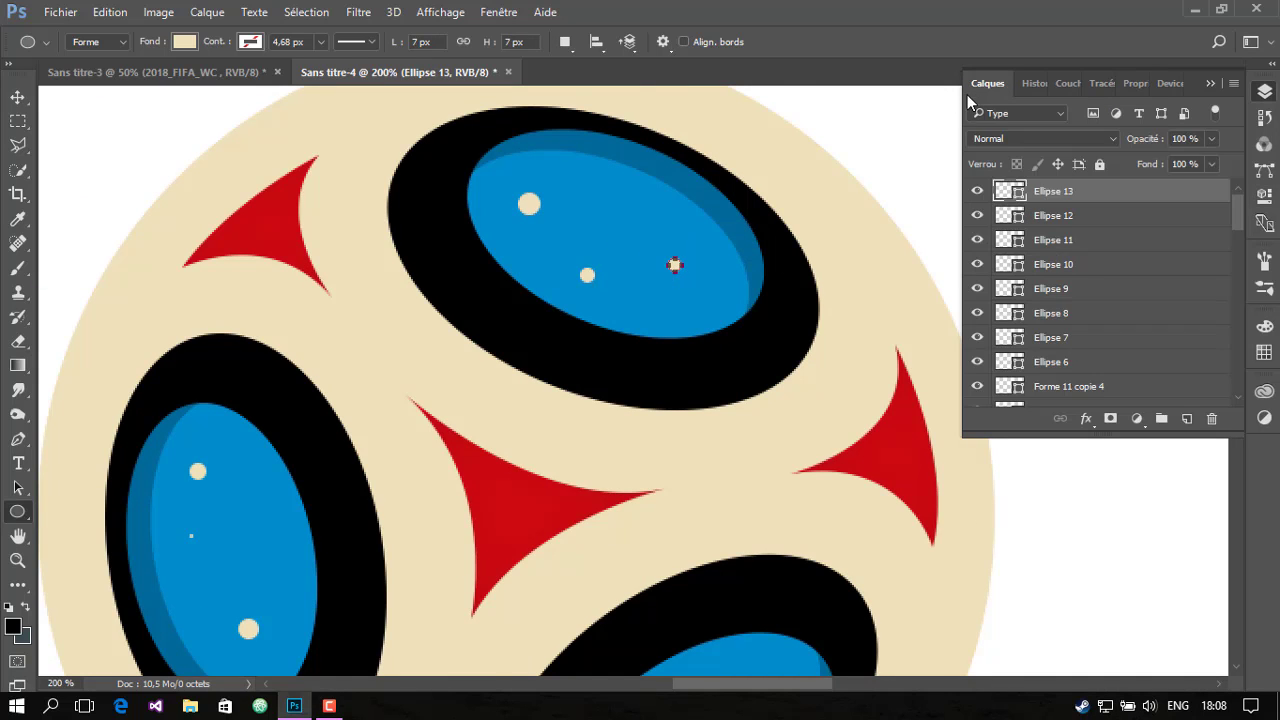
scroll(674, 263, "down", 1)
scroll(1070, 218, "down", 3)
left_click(1011, 264)
scroll(1011, 264, "down", 2)
Duplicate the star as Forme 11 copie 5, place it in the top eye, and rotate it slightly
right_click(1060, 191)
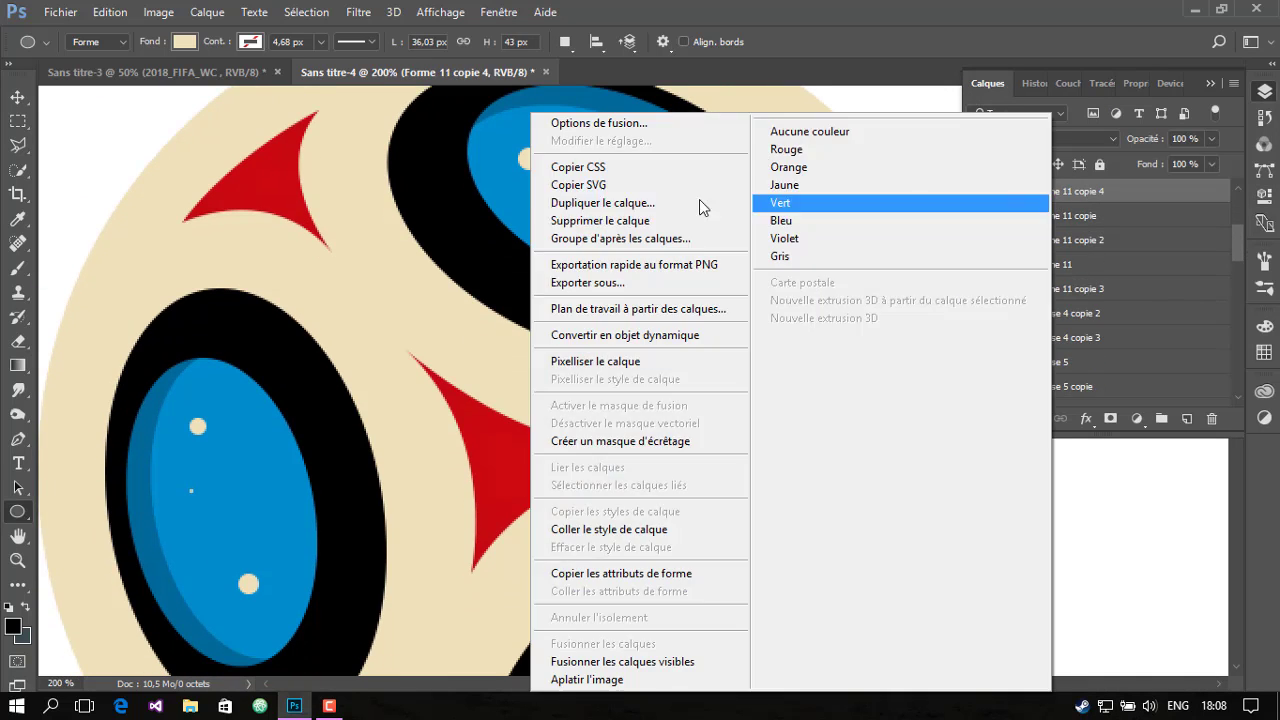
left_click(699, 199)
key("Return")
key("v")
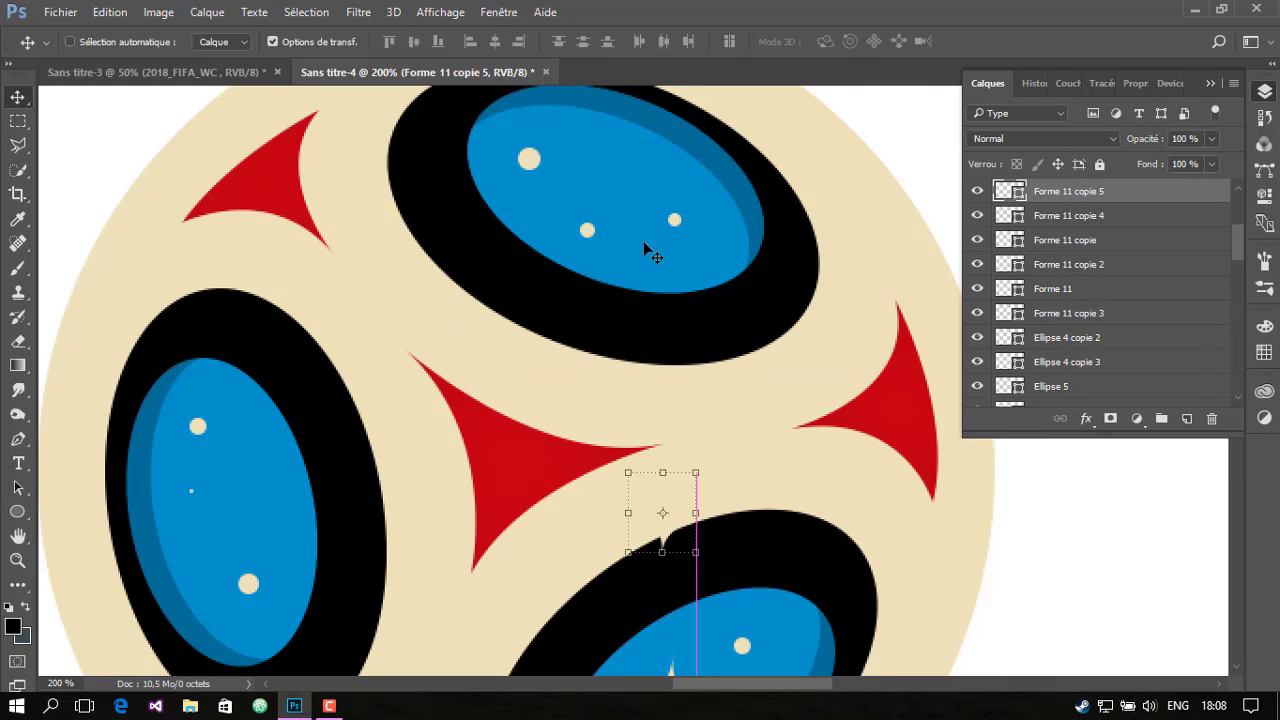
mouse_move(643, 241)
left_mouse_down()
mouse_move(689, 194)
mouse_move(666, 214)
left_mouse_up()
key("ctrl+t")
key("Return")
Duplicate the star as Forme 11 copie 6, move it into the left eye, and rotate it
right_click(1060, 191)
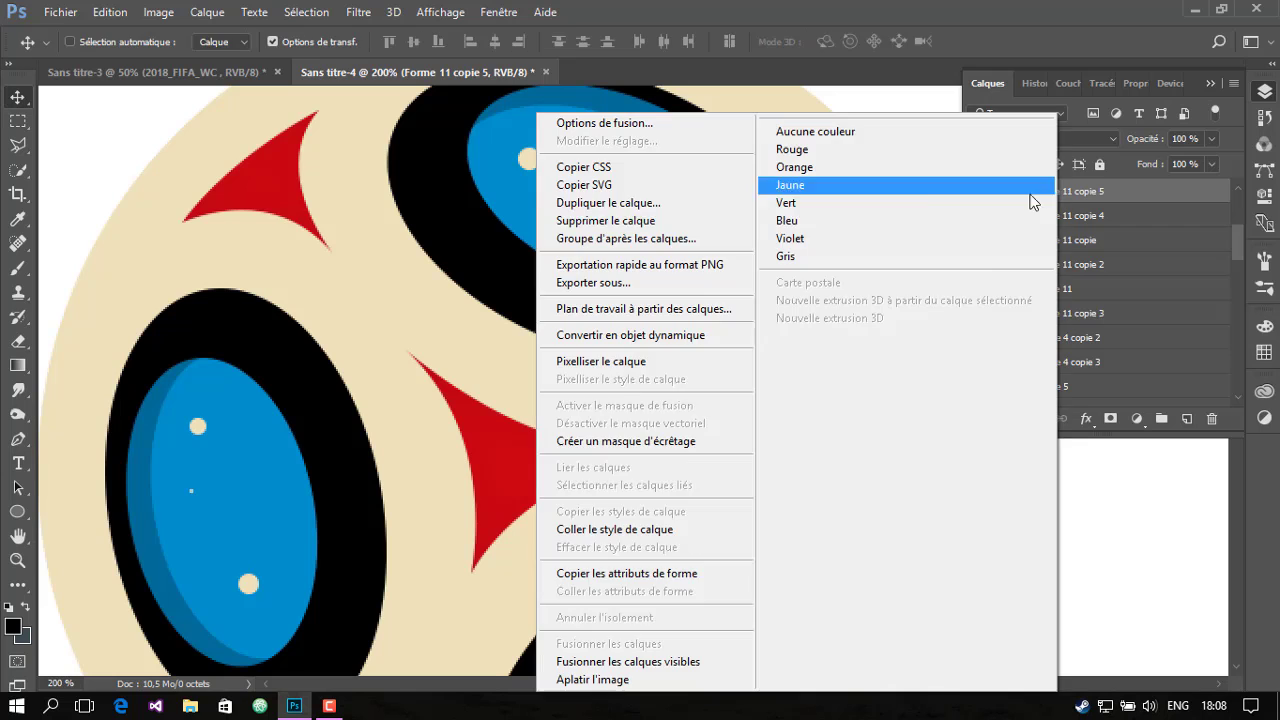
left_click(684, 204)
left_click(790, 208)
mouse_move(744, 234)
left_mouse_down()
mouse_move(376, 568)
mouse_move(288, 503)
left_mouse_up()
key("ctrl+t")
key("Return")
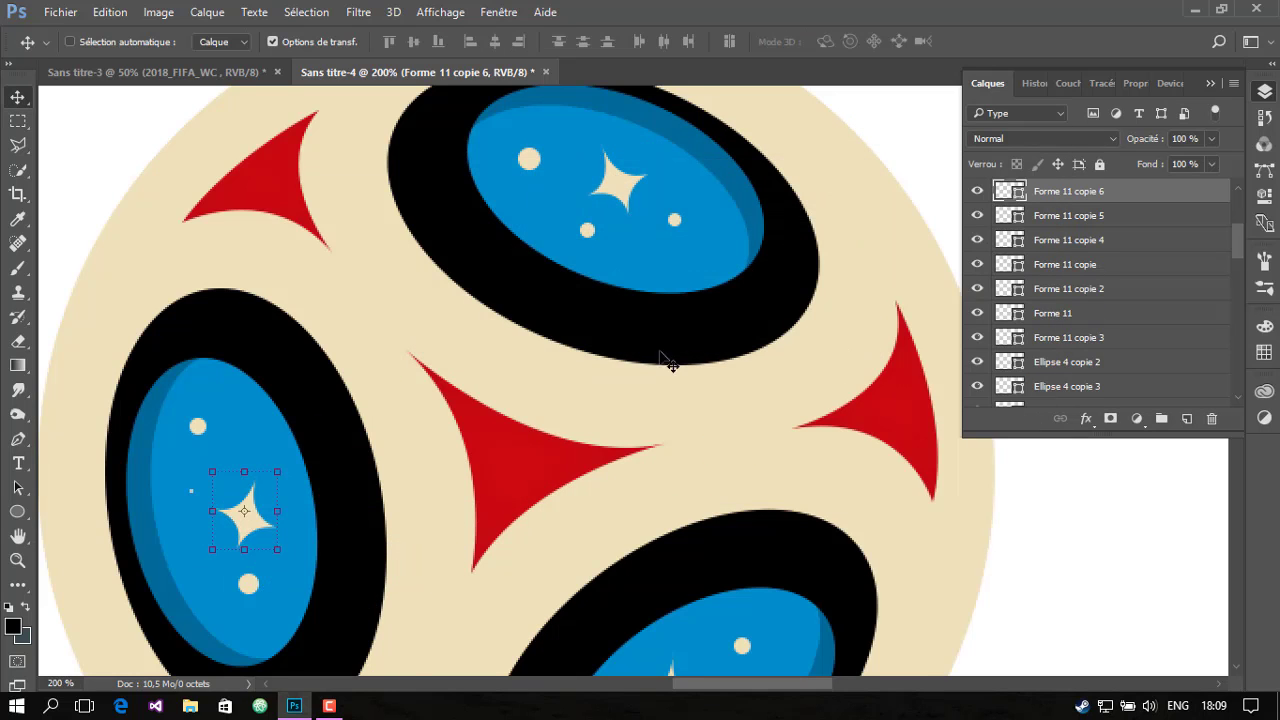
Draw a tiny cream ellipse dot inside the left blue eye
scroll(700, 320, "down", 2)
scroll(725, 275, "down", 1)
scroll(720, 262, "up", 2)
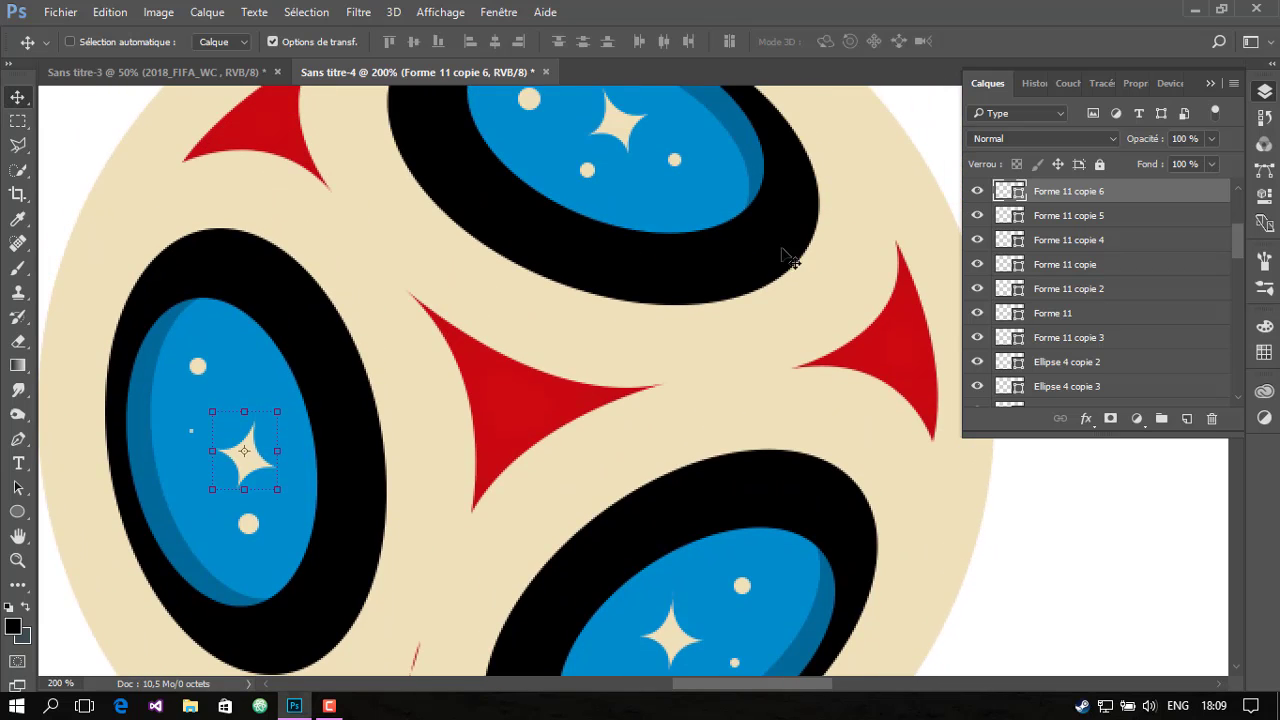
left_click(17, 513)
left_click_drag(247, 391, 257, 401)
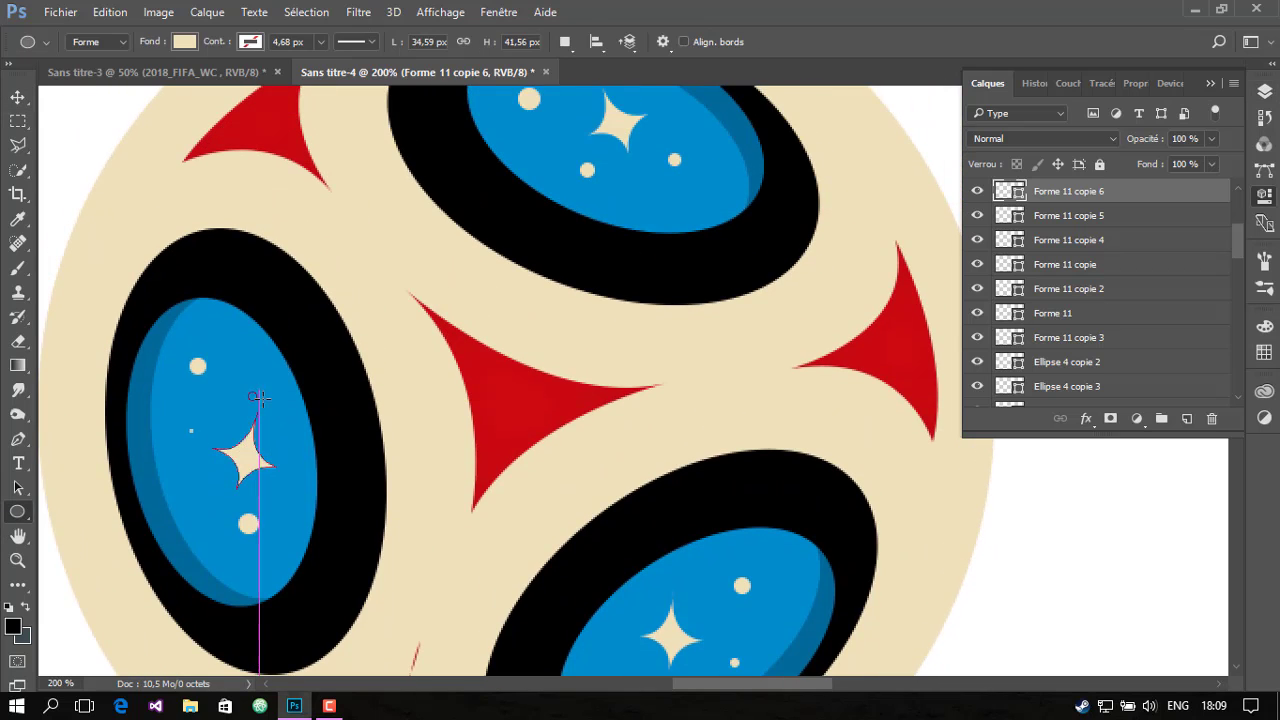
scroll(748, 284, "up", 1)
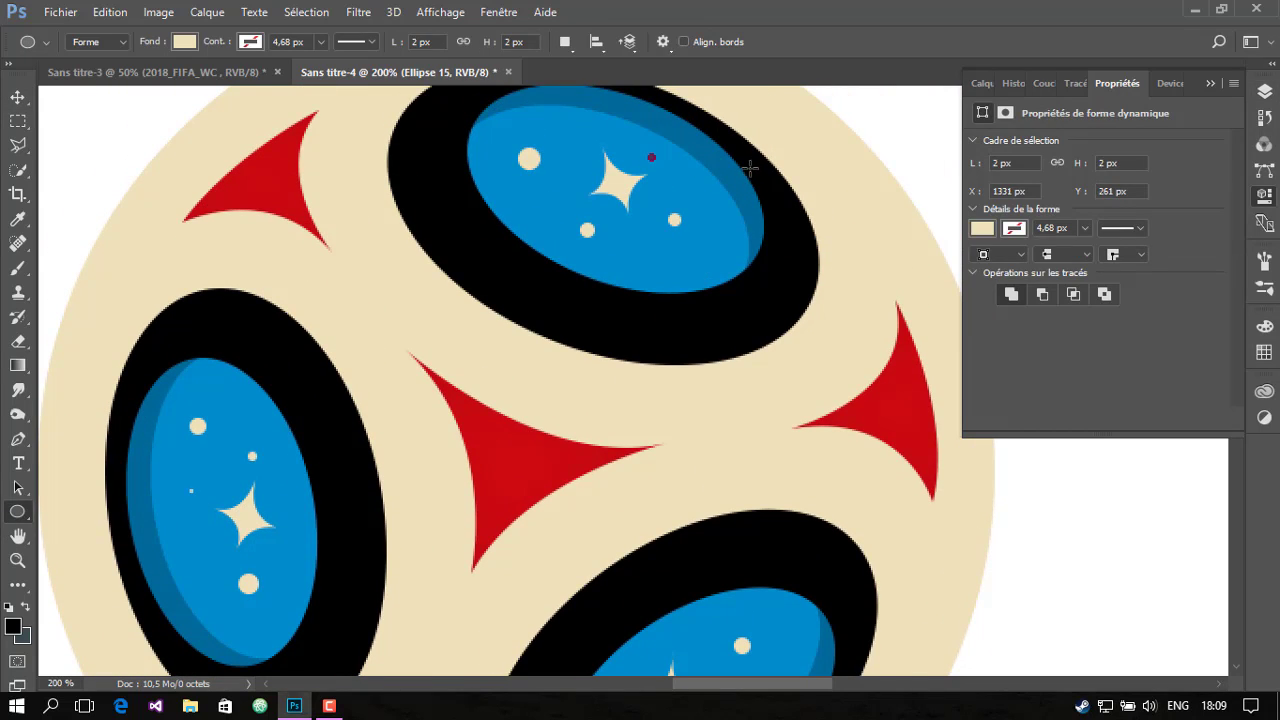
scroll(737, 286, "down", 1)
scroll(754, 289, "up", 1)
Fit the artwork on screen, then zoom in on the trophy's eyes
left_click(17, 560)
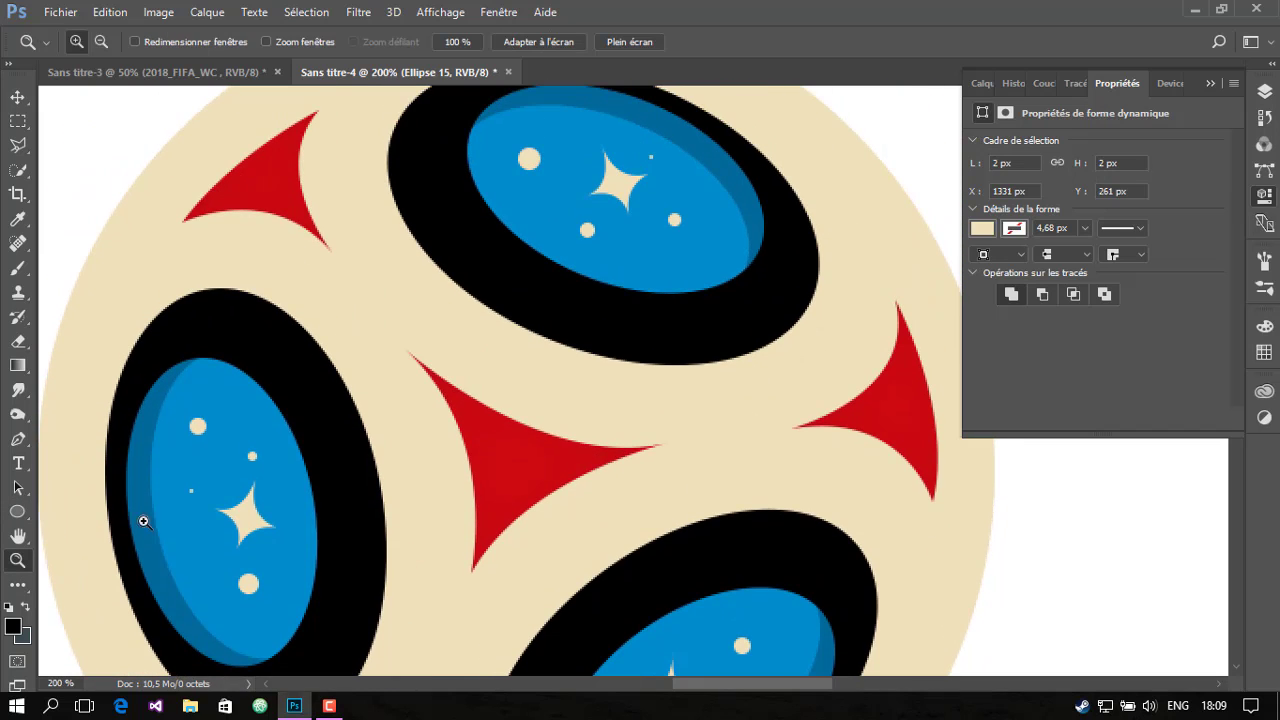
key("ctrl+0")
left_click(640, 256)
left_click(640, 254)
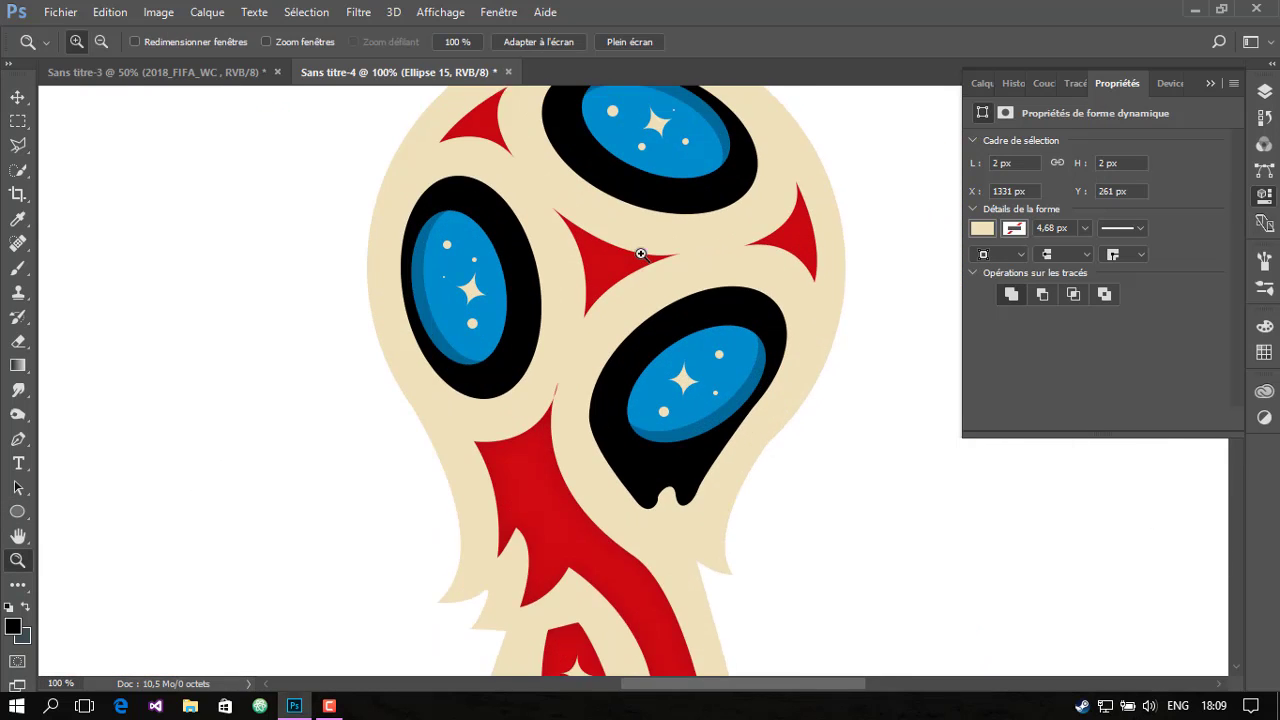
scroll(707, 318, "up", 1)
scroll(714, 326, "up", 1)
scroll(718, 276, "up", 1)
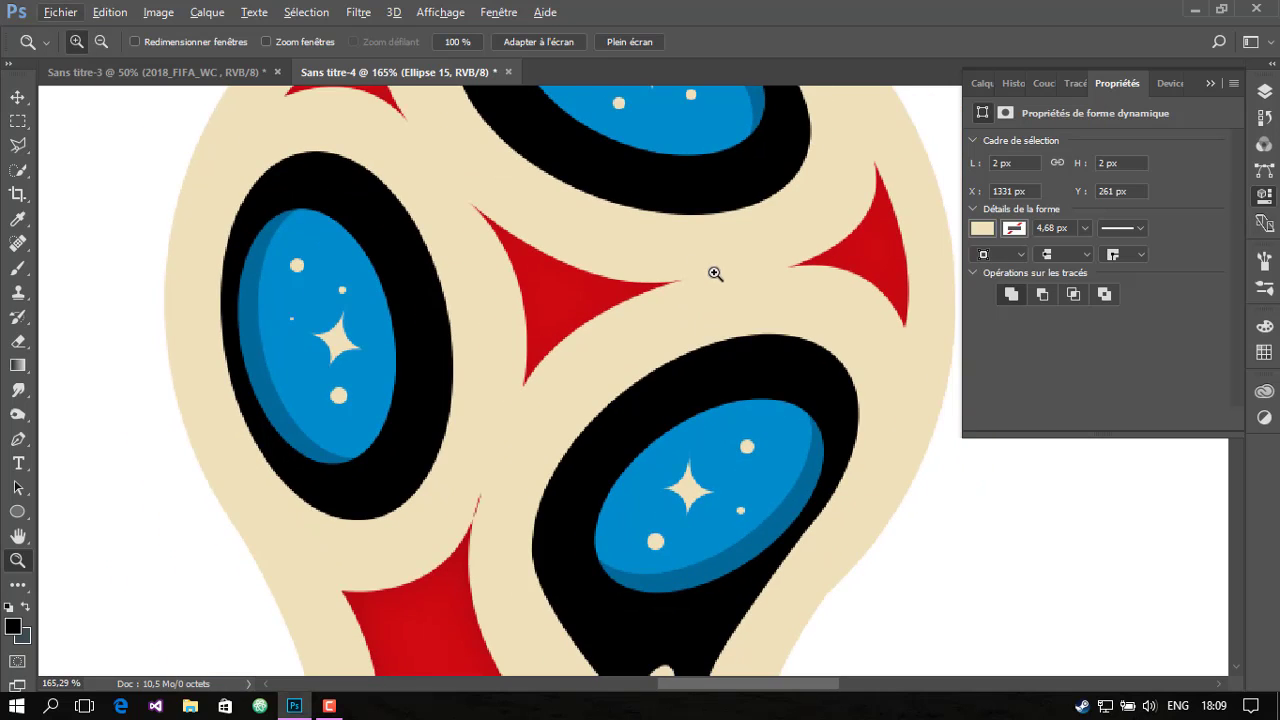
Set the Ellipse tool's fill to the ribbon red cf0a11 sampled with the eyedropper
left_click(17, 511)
left_click(185, 41)
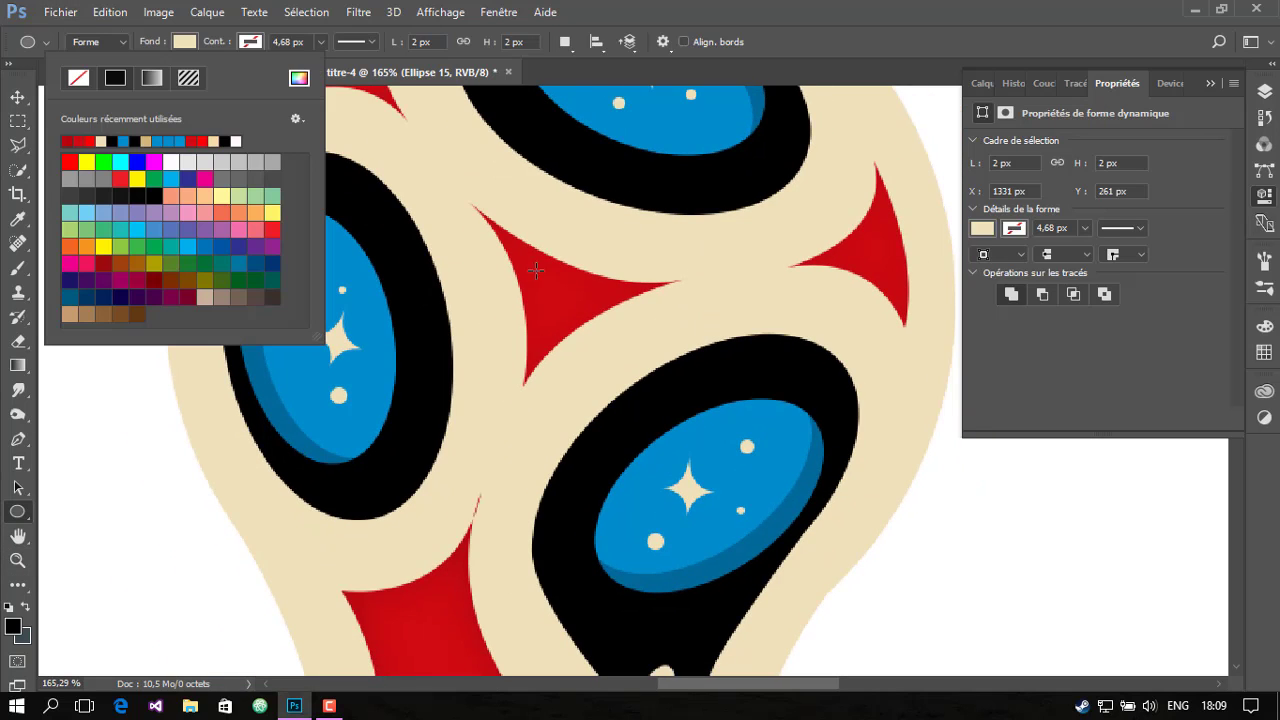
left_click(298, 78)
left_click_drag(580, 258, 605, 350)
left_click(880, 250)
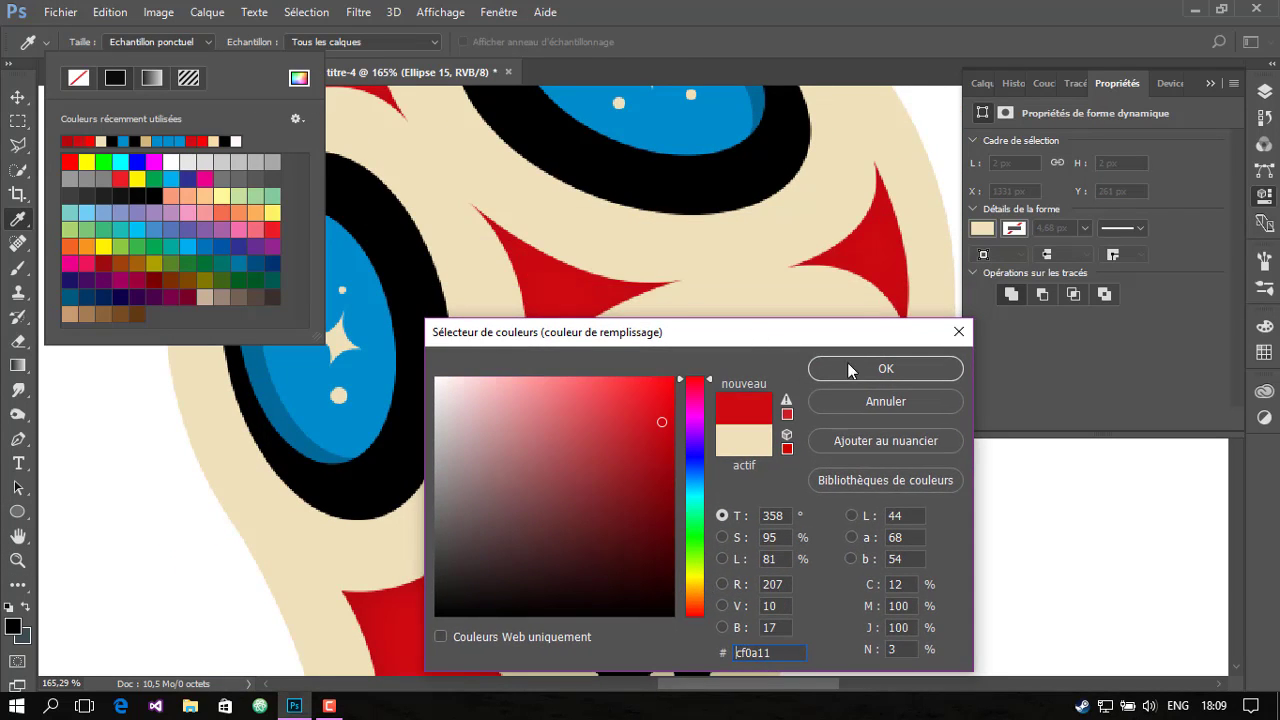
left_click(861, 366)
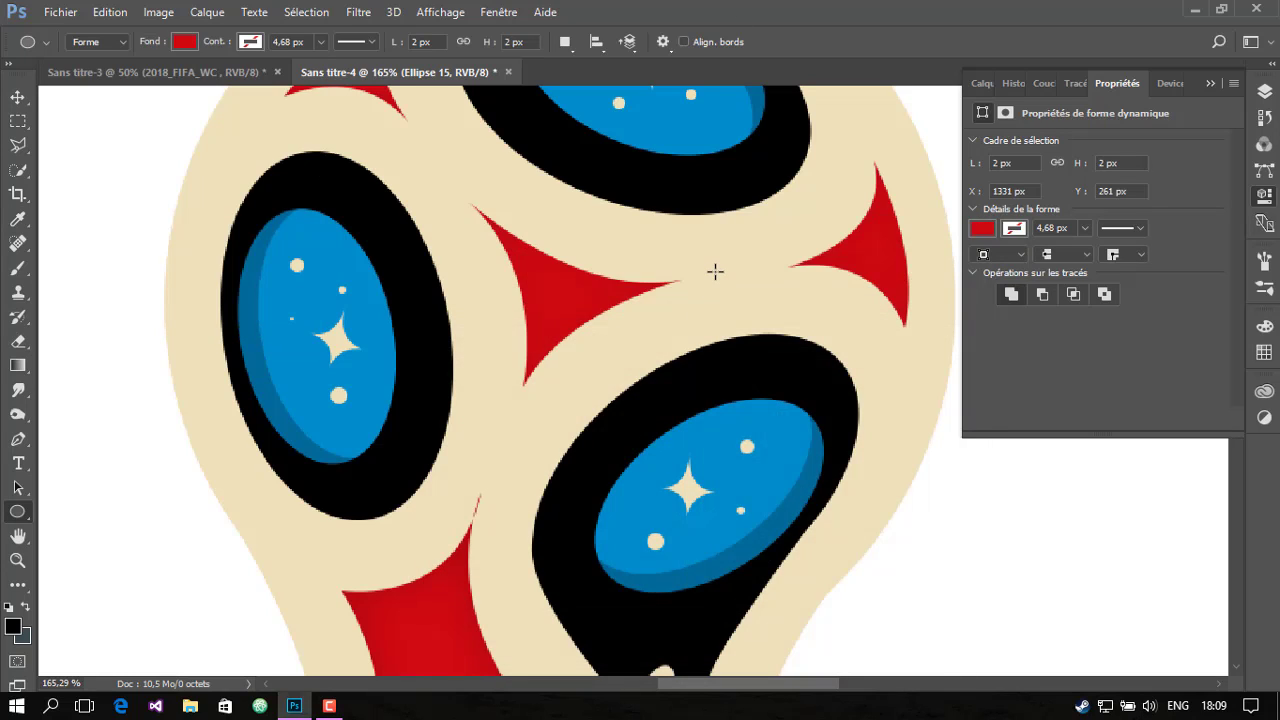
Draw a small red dot and duplicate the Ellipse 15 and 16 dot layers together
left_click_drag(713, 270, 759, 277)
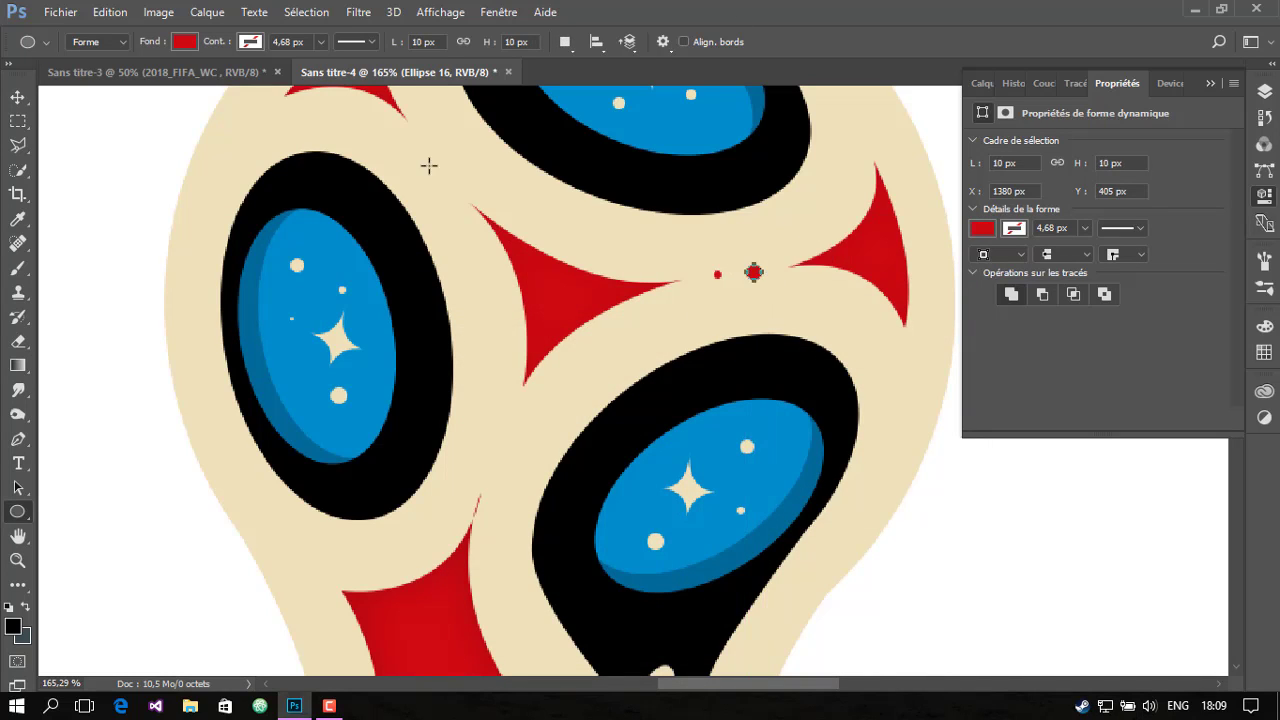
key("v")
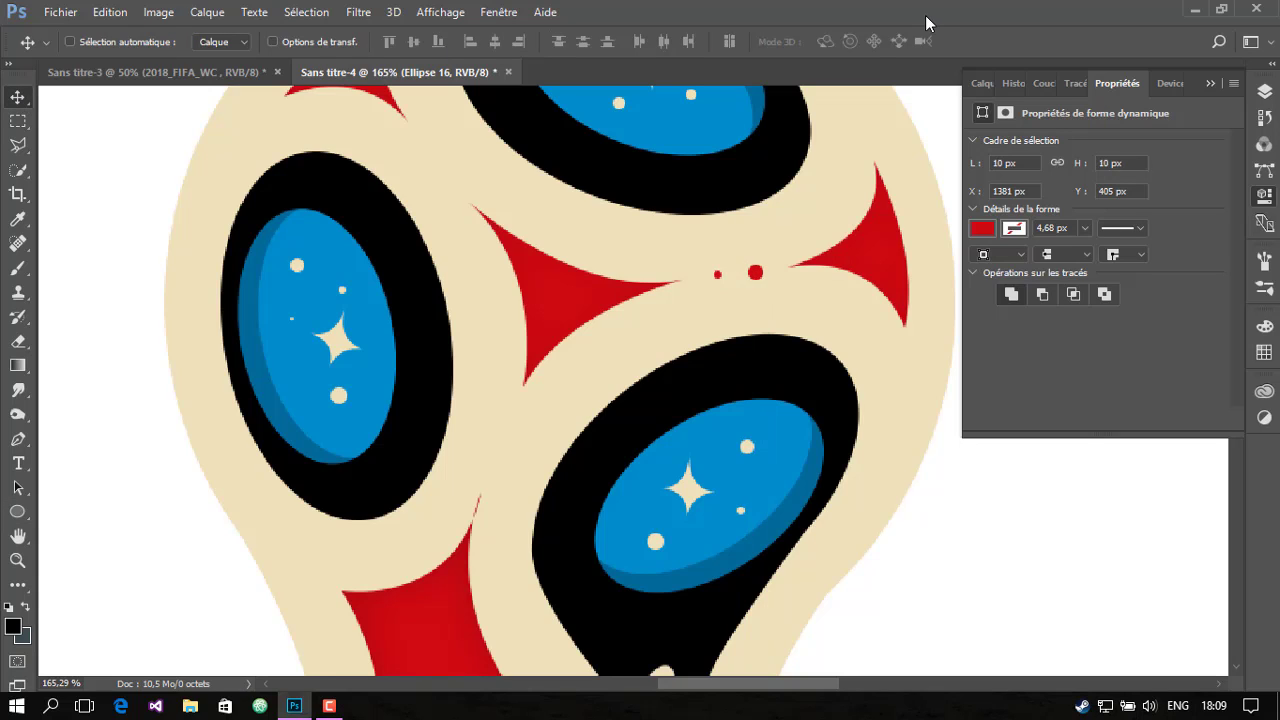
left_click(986, 84)
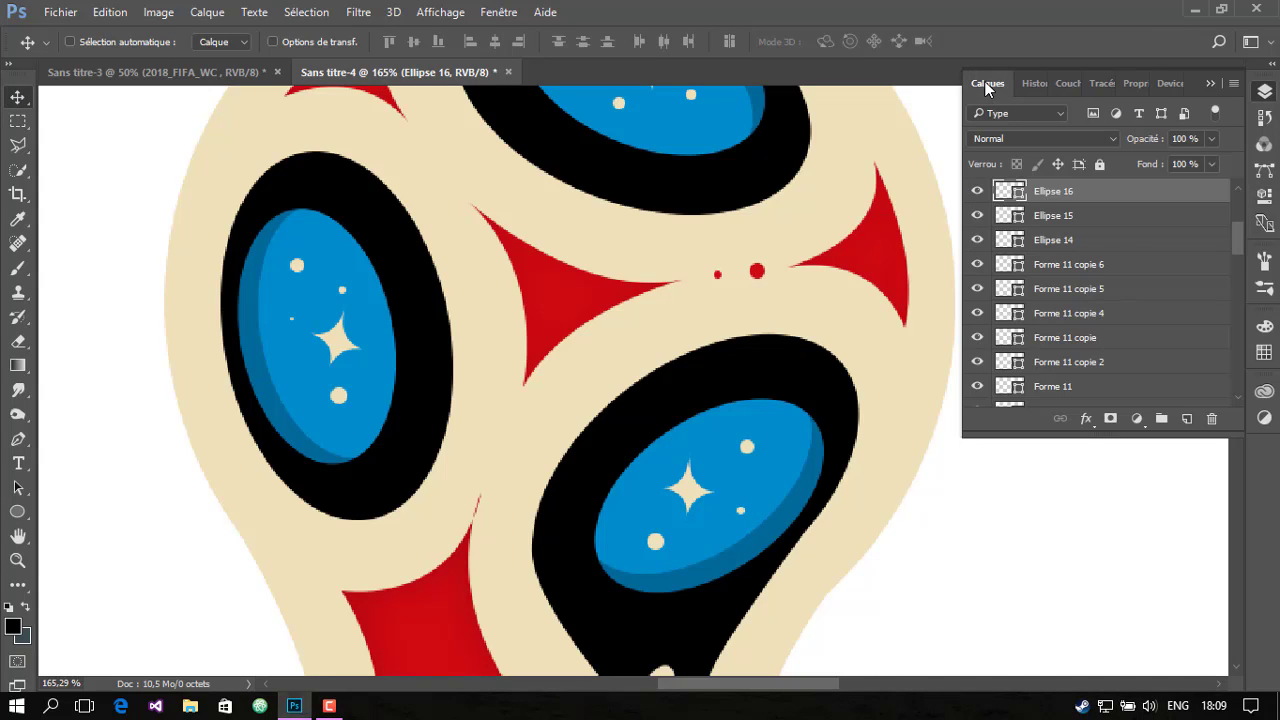
left_click(1075, 218, "shift")
right_click(1075, 218)
left_click(650, 222)
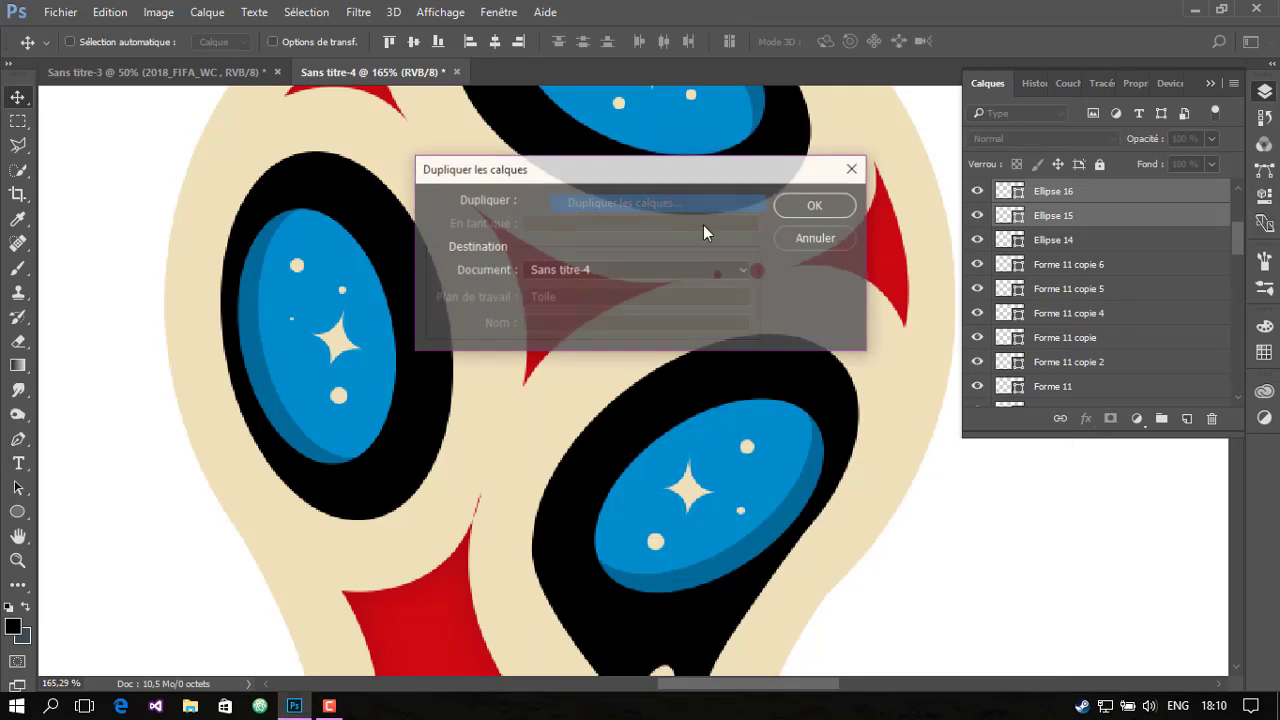
key("Return")
Place the copied dot pair beside the left eye, rotated to follow the curve
left_click_drag(550, 154, 276, 100)
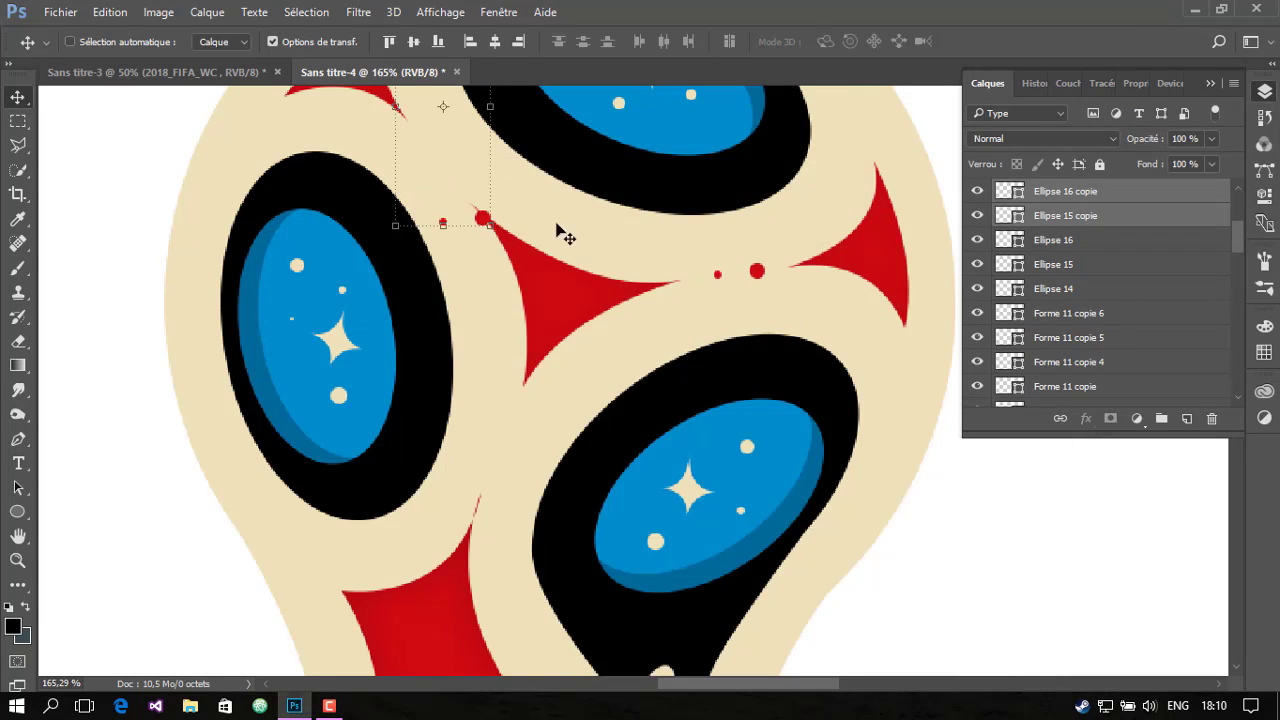
scroll(580, 280, "up", 3)
mouse_move(477, 345)
left_mouse_down()
mouse_move(160, 245)
mouse_move(491, 374)
mouse_move(467, 210)
mouse_move(436, 393)
left_mouse_up()
key("ctrl+t")
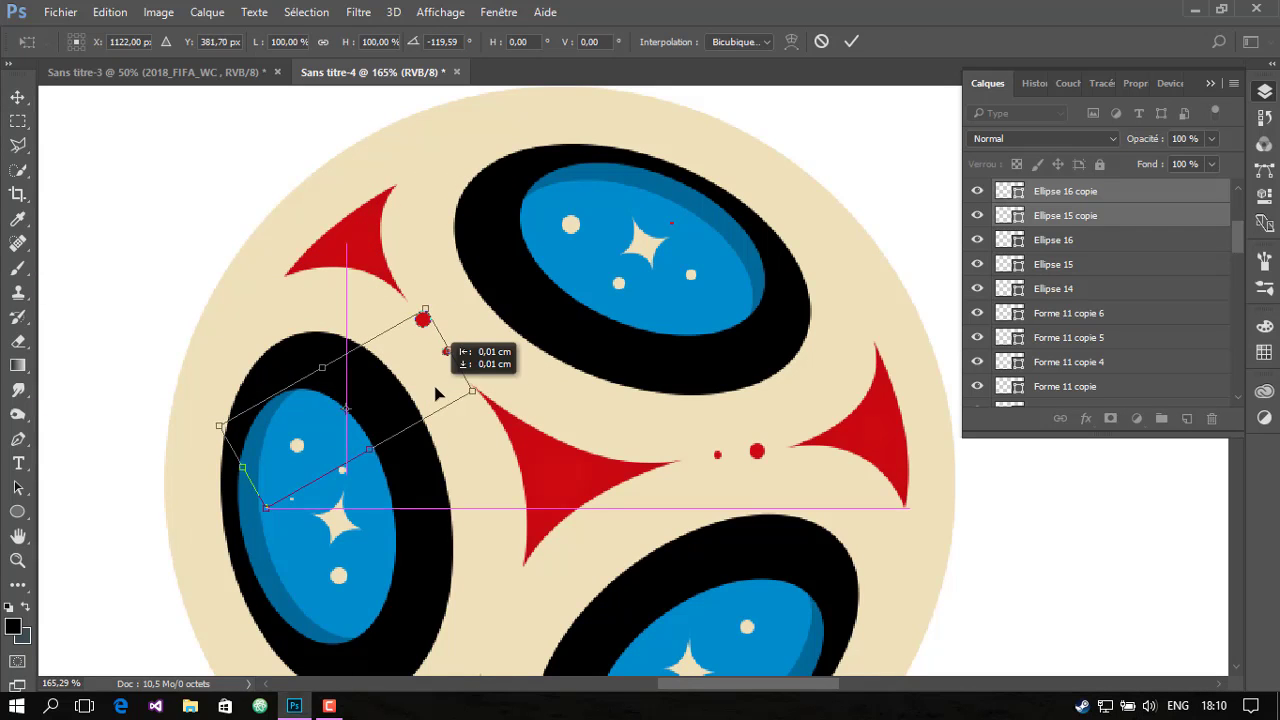
key("Return")
key("Up")
key("Up")
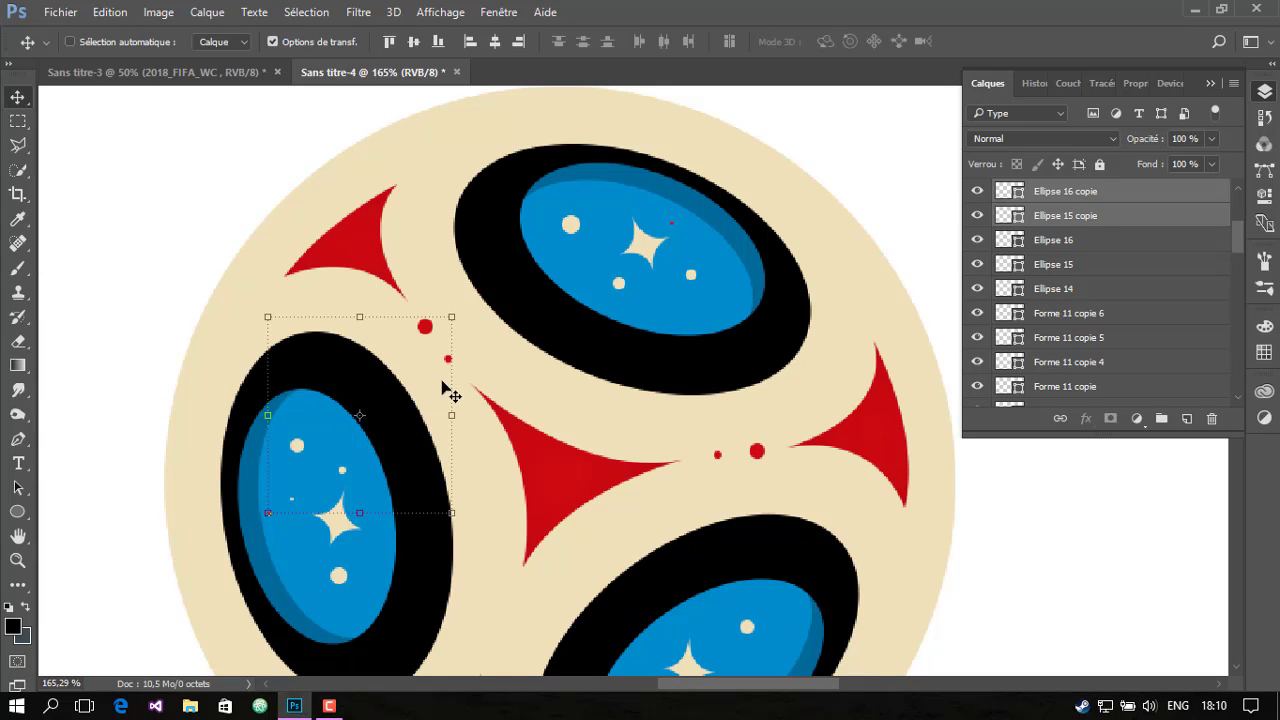
scroll(447, 390, "down", 3)
Duplicate the red dot pair a second time and drag the copy into position
right_click(1040, 215)
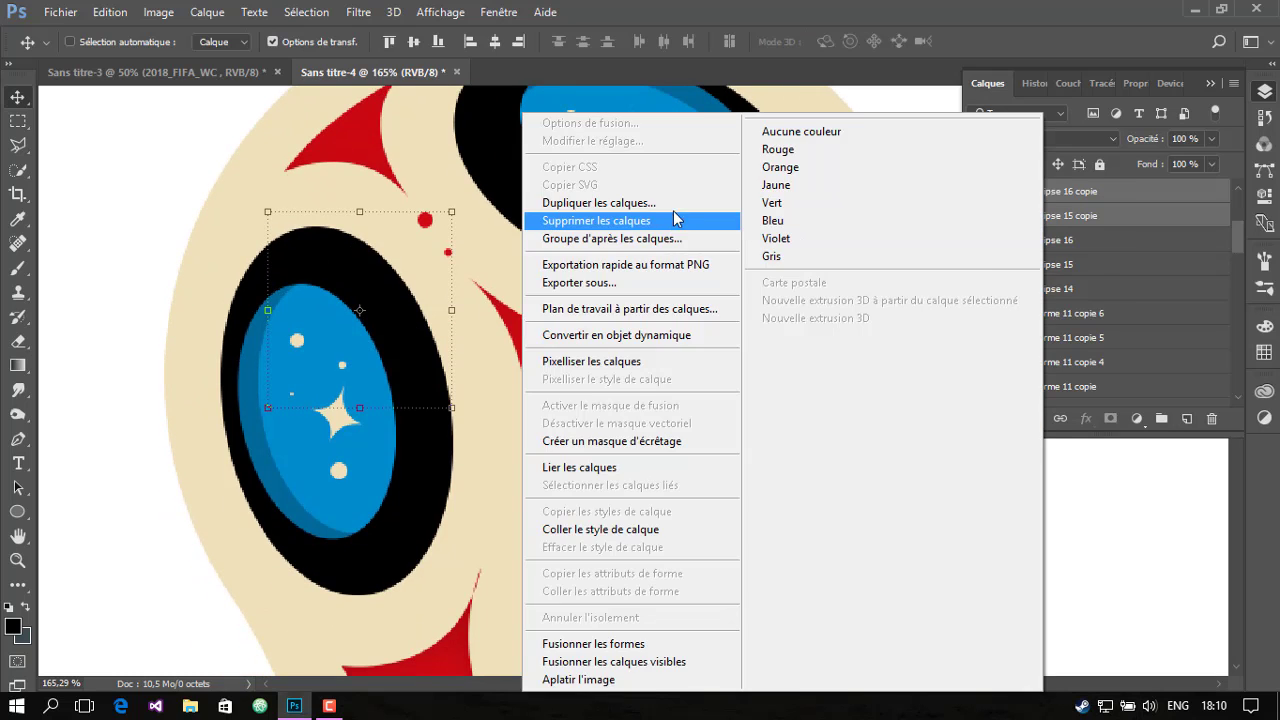
left_click(673, 213)
left_click(816, 205)
left_click_drag(420, 330, 508, 471)
scroll(508, 471, "down", 3)
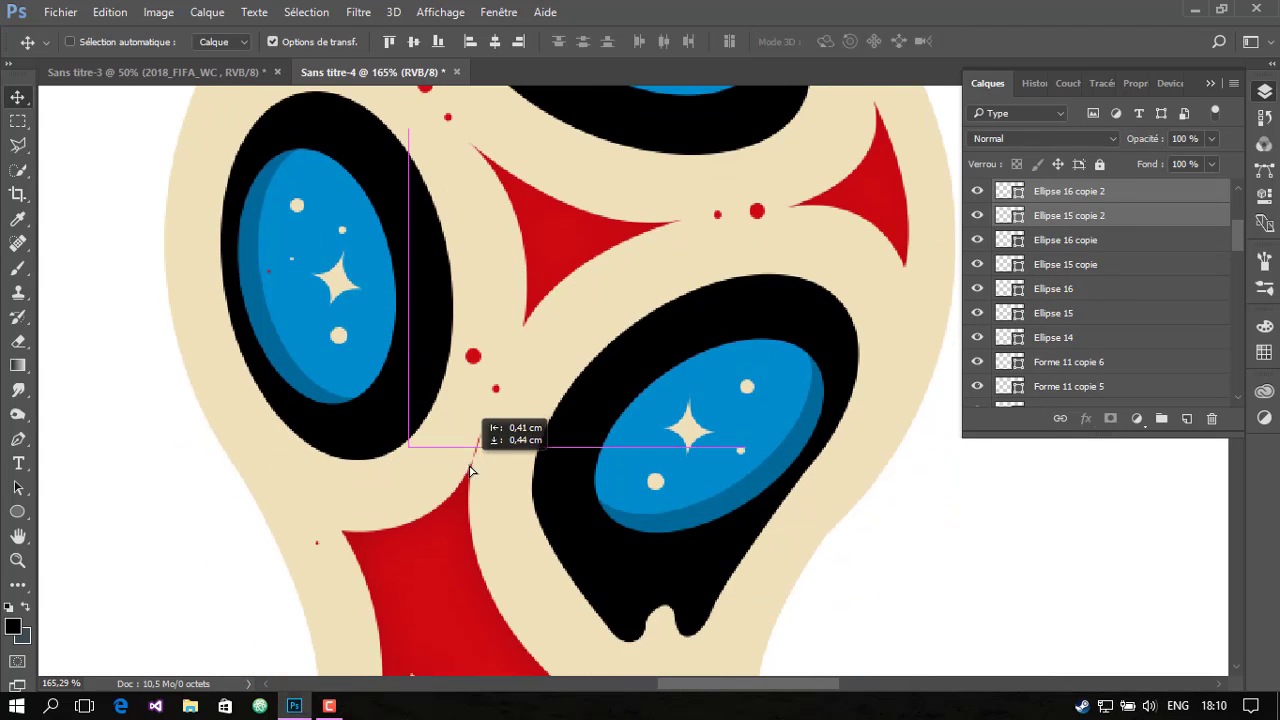
mouse_move(480, 405)
left_mouse_down()
mouse_move(528, 358)
mouse_move(271, 429)
left_mouse_up()
Rotate the third dot pair into place beside the right eye, then fit the image on screen
key("ctrl+t")
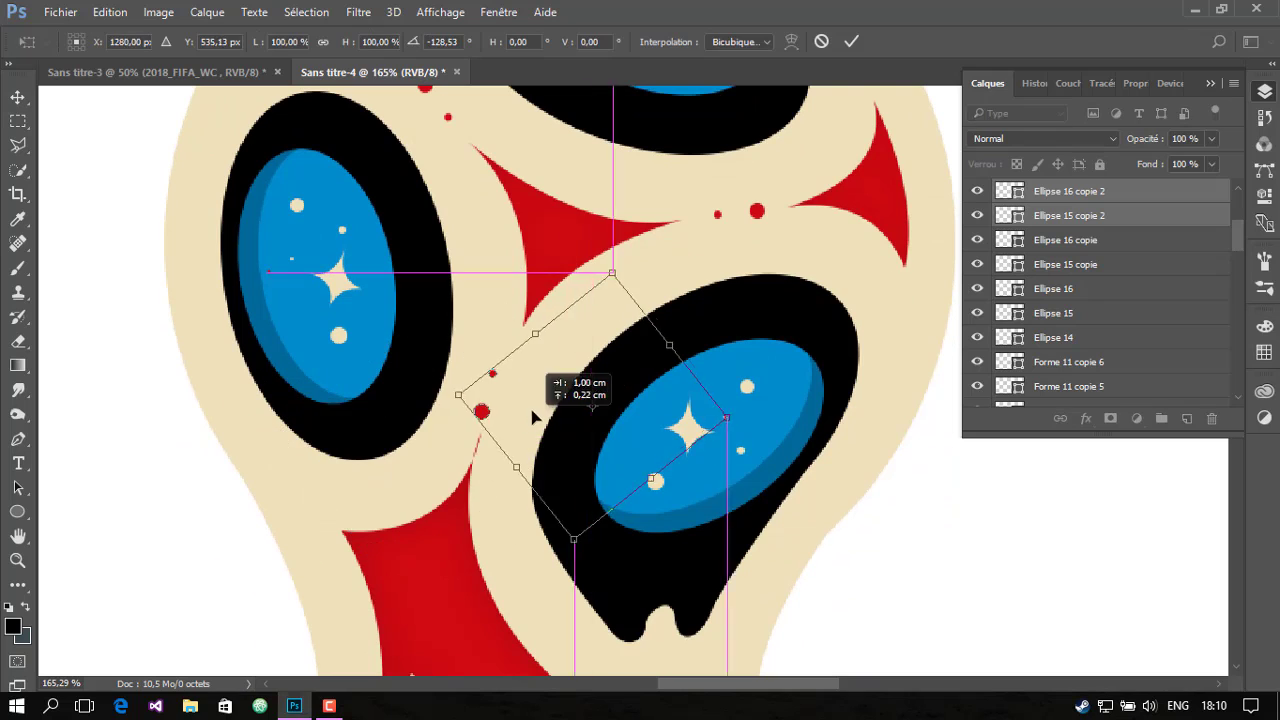
left_click_drag(342, 461, 548, 410)
left_click_drag(789, 409, 800, 395)
key("Return")
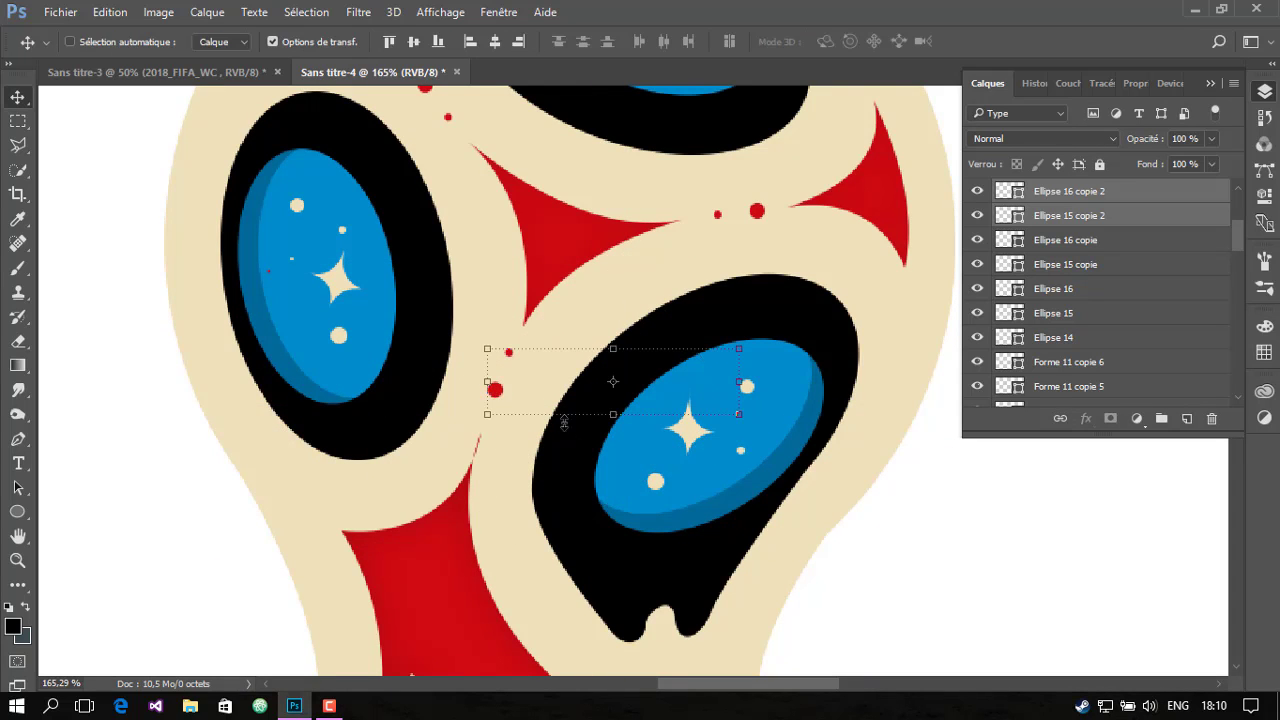
key("Down")
key("Down")
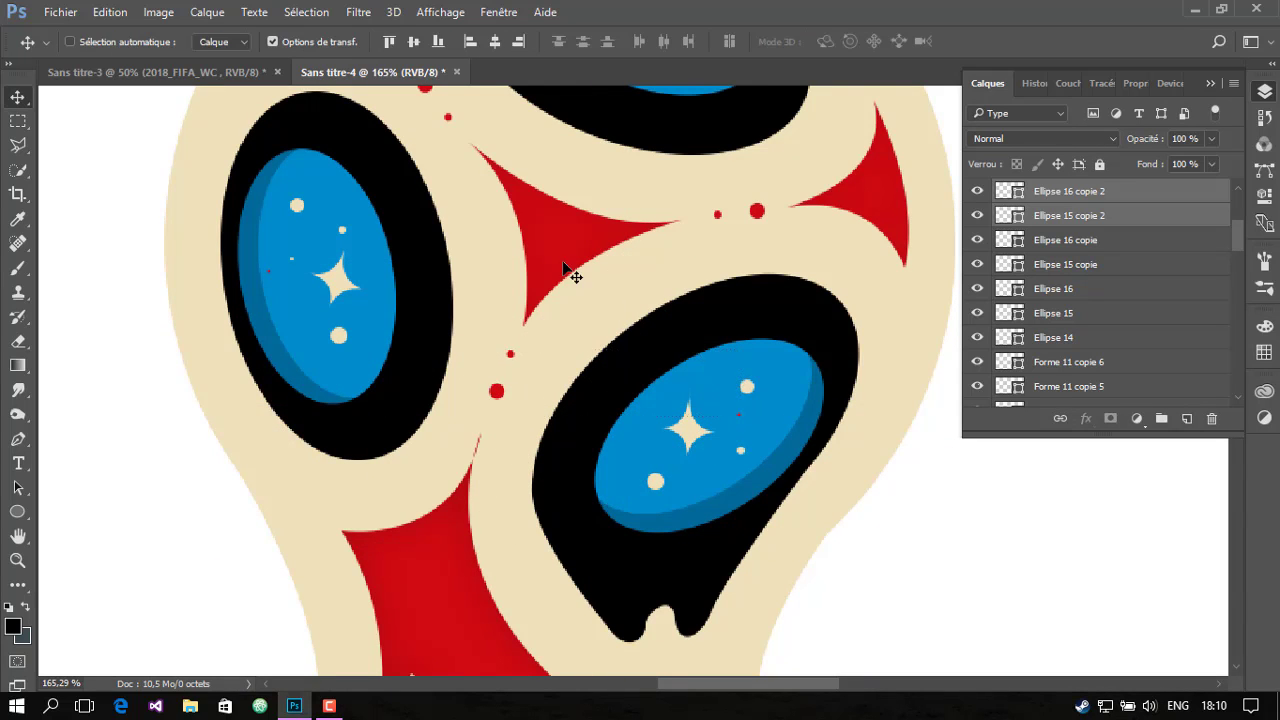
left_click(13, 570)
right_click(671, 457)
left_click(688, 463)
Zoom in on the eyes, collapse the Calques panel, and scroll through the trophy to review it
left_click(639, 325)
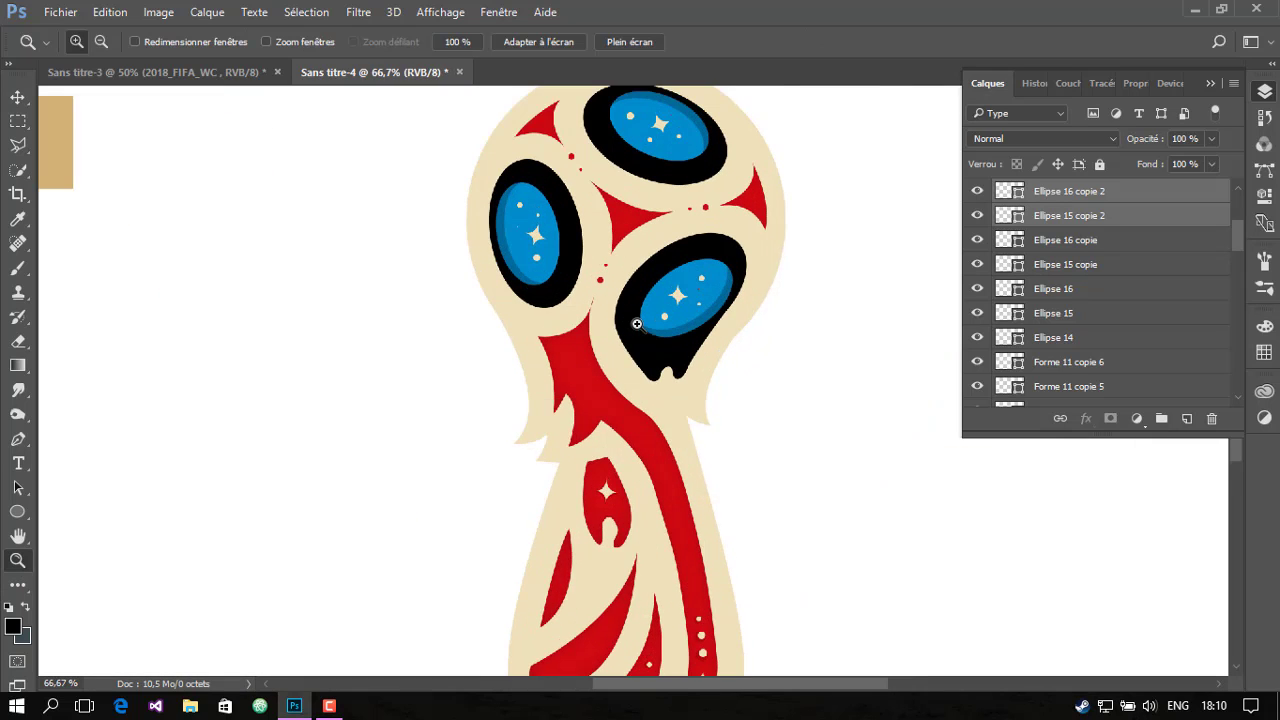
left_click(1264, 91)
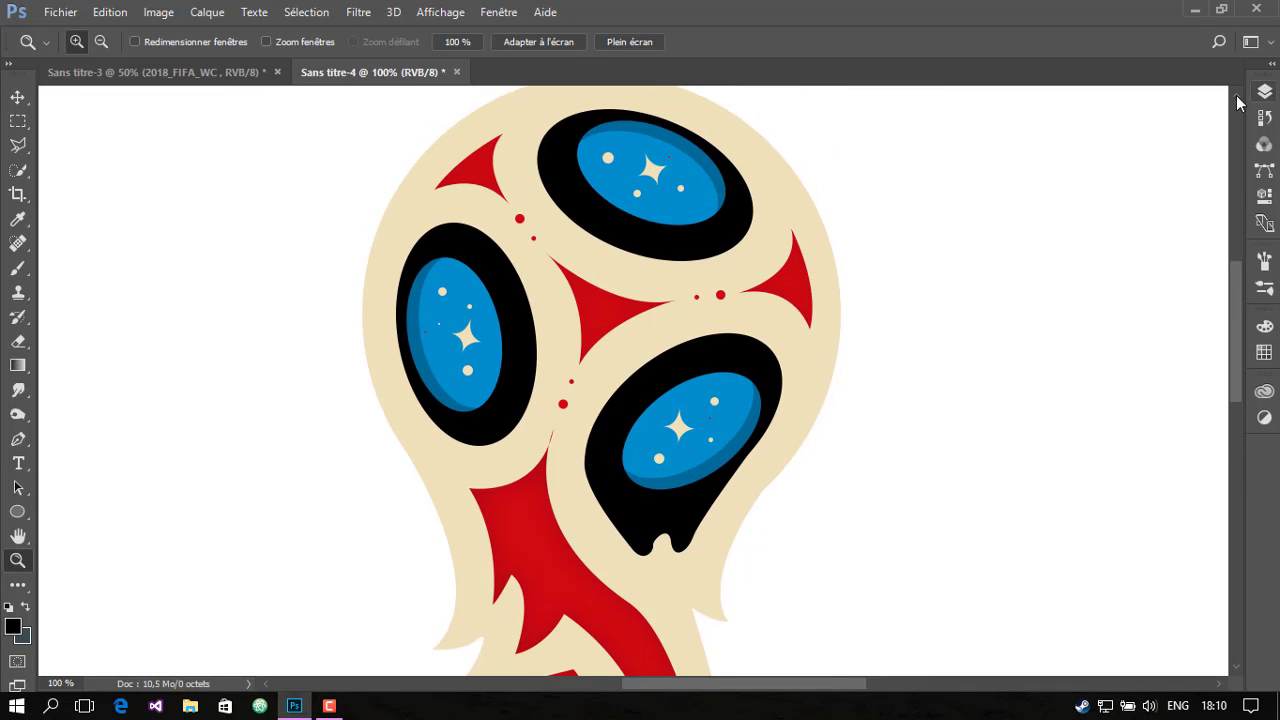
scroll(922, 328, "down", 1)
scroll(922, 322, "down", 1)
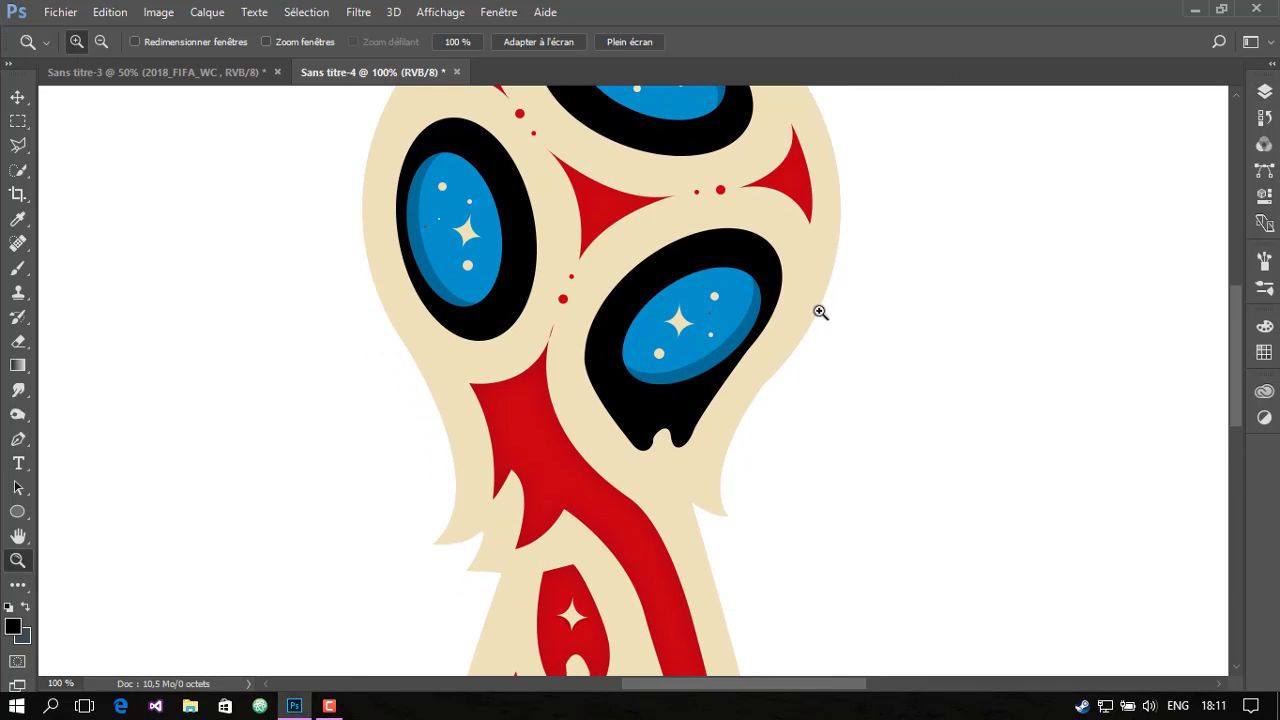
scroll(906, 337, "down", 1)
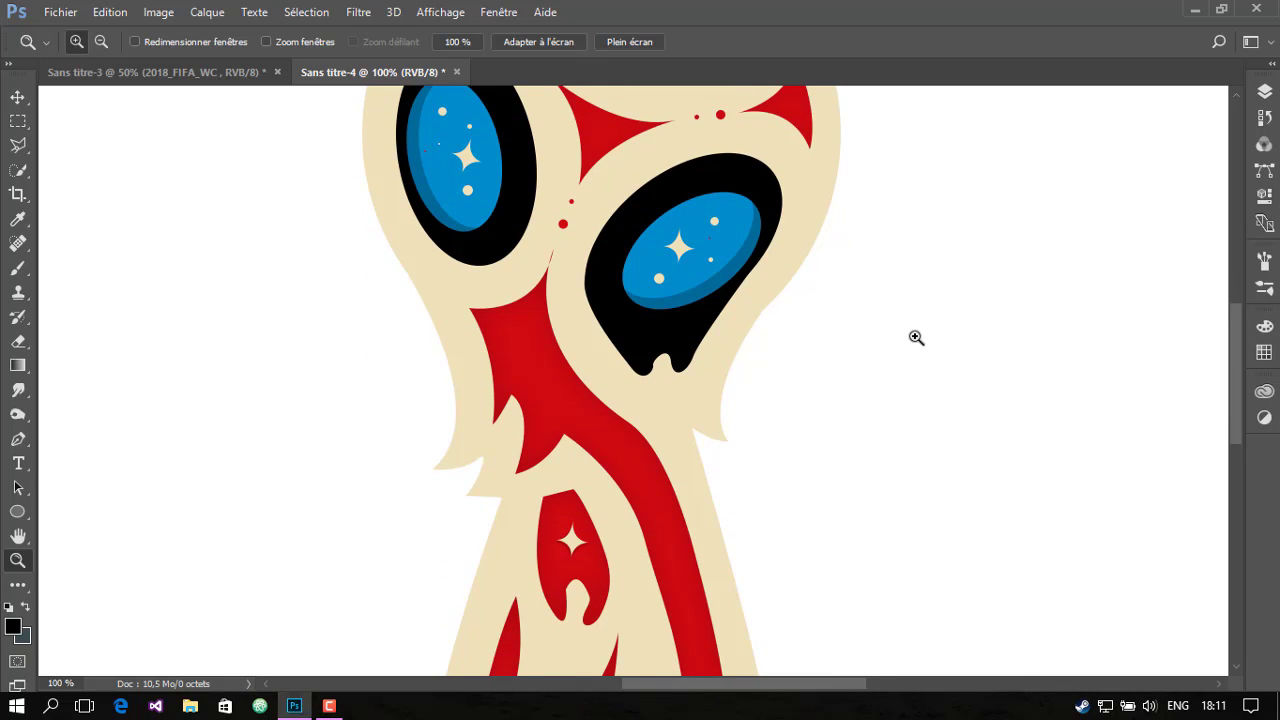
scroll(897, 324, "down", 1)
scroll(894, 322, "down", 1)
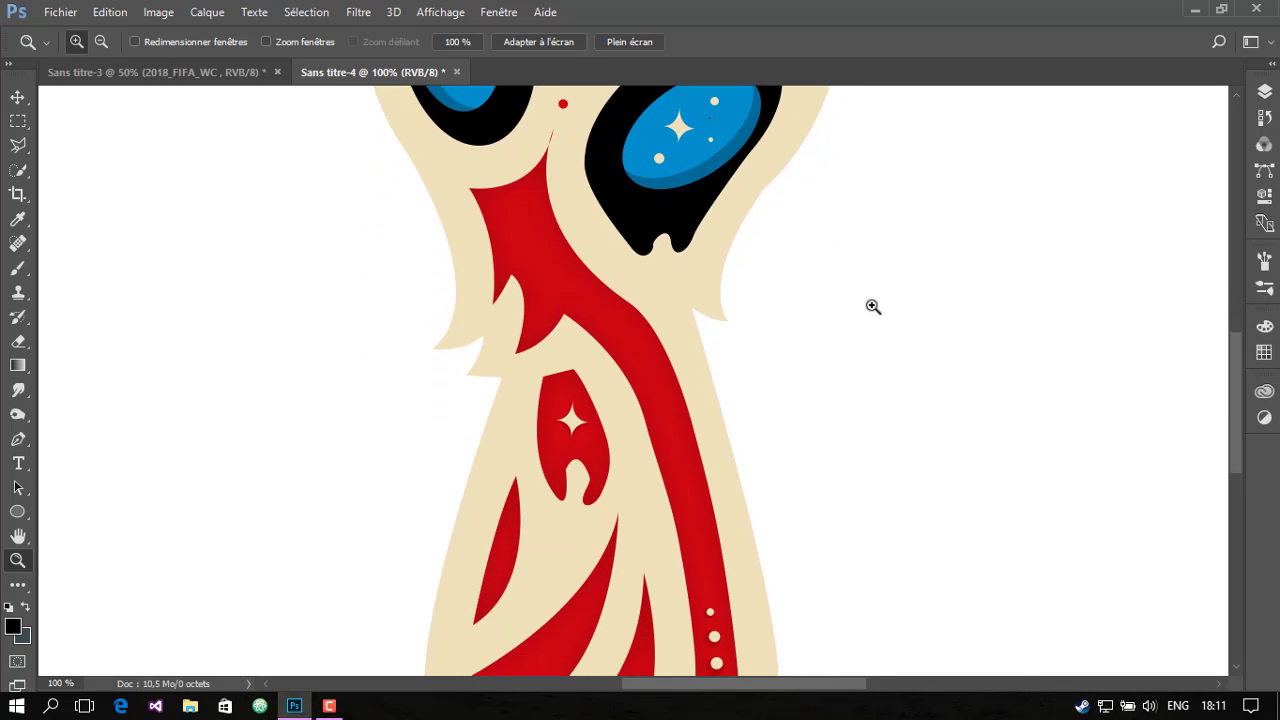
scroll(801, 290, "down", 1)
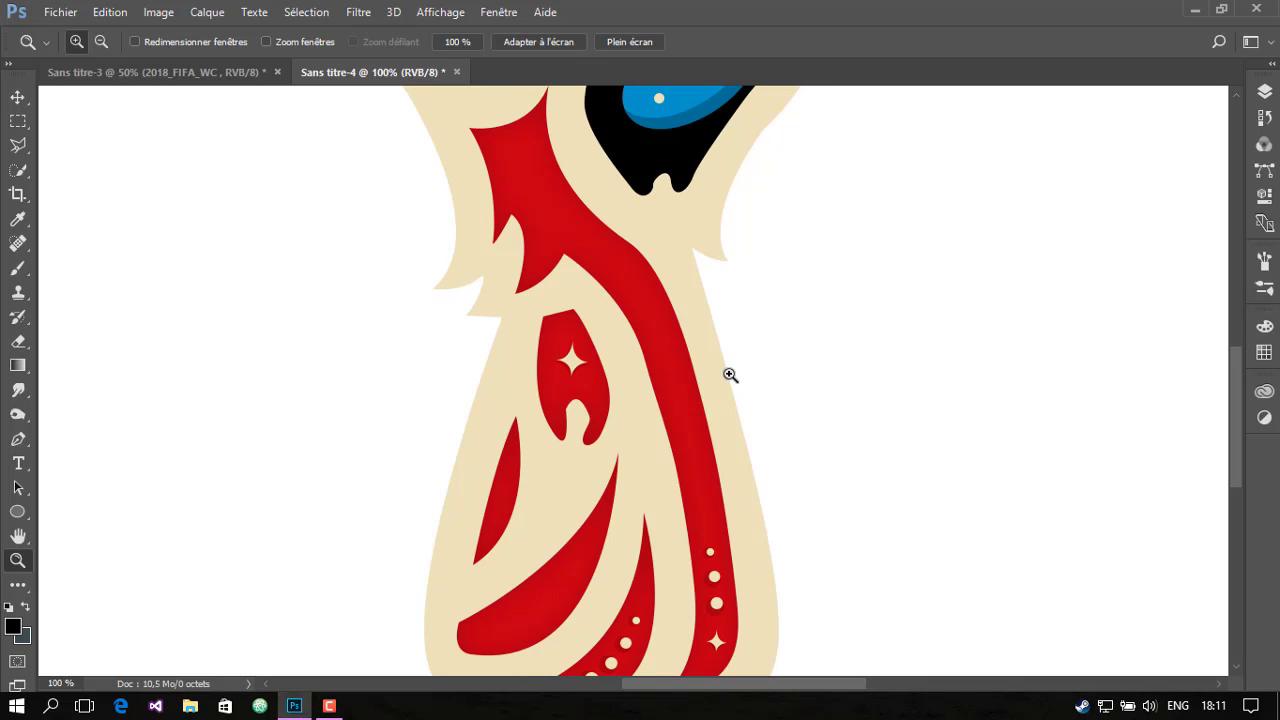
scroll(915, 342, "up", 4)
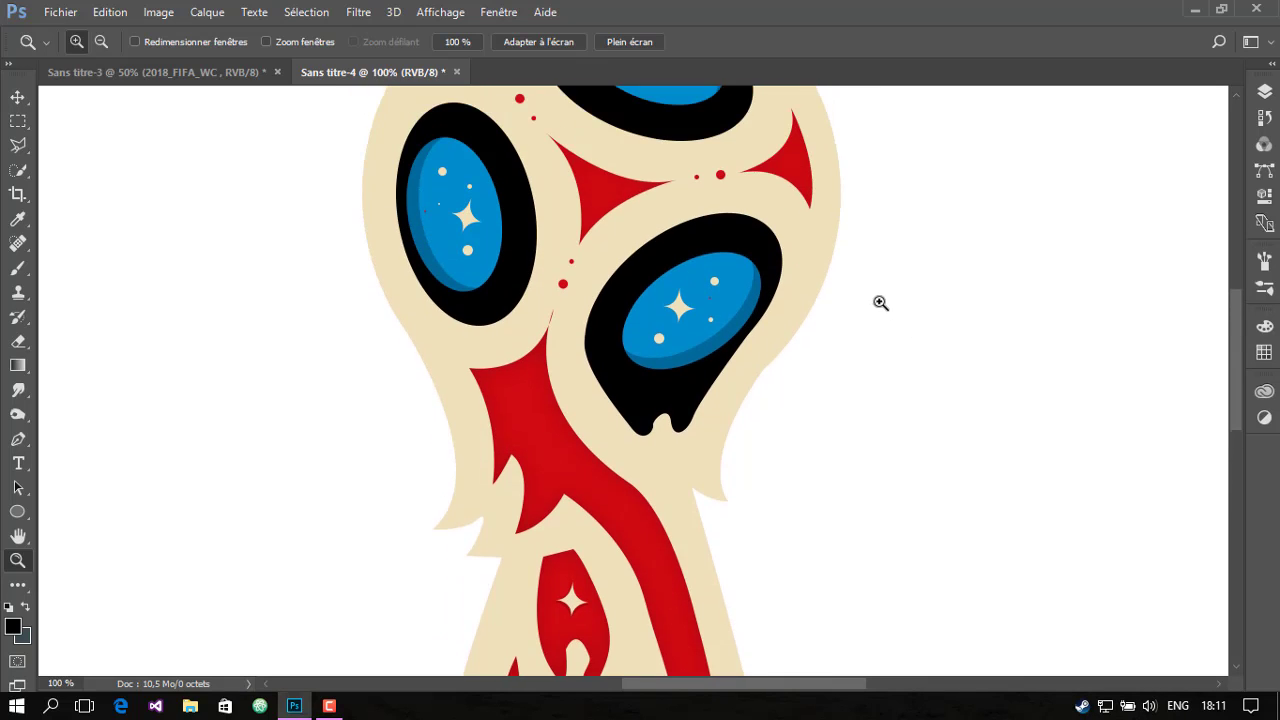
Show the Layers panel and step through the Ellipse 13 to Ellipse 6 layers with the Move tool
left_click(1264, 92)
left_click(1086, 199)
key("v")
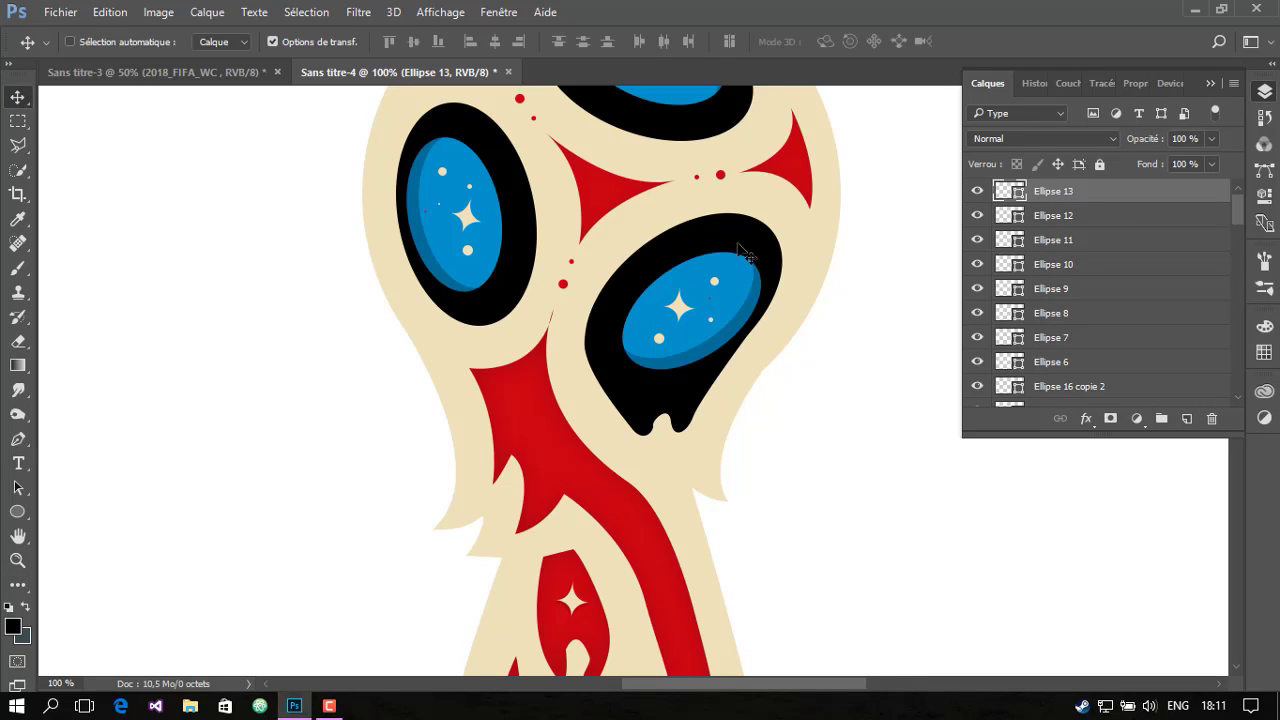
left_click(1073, 217)
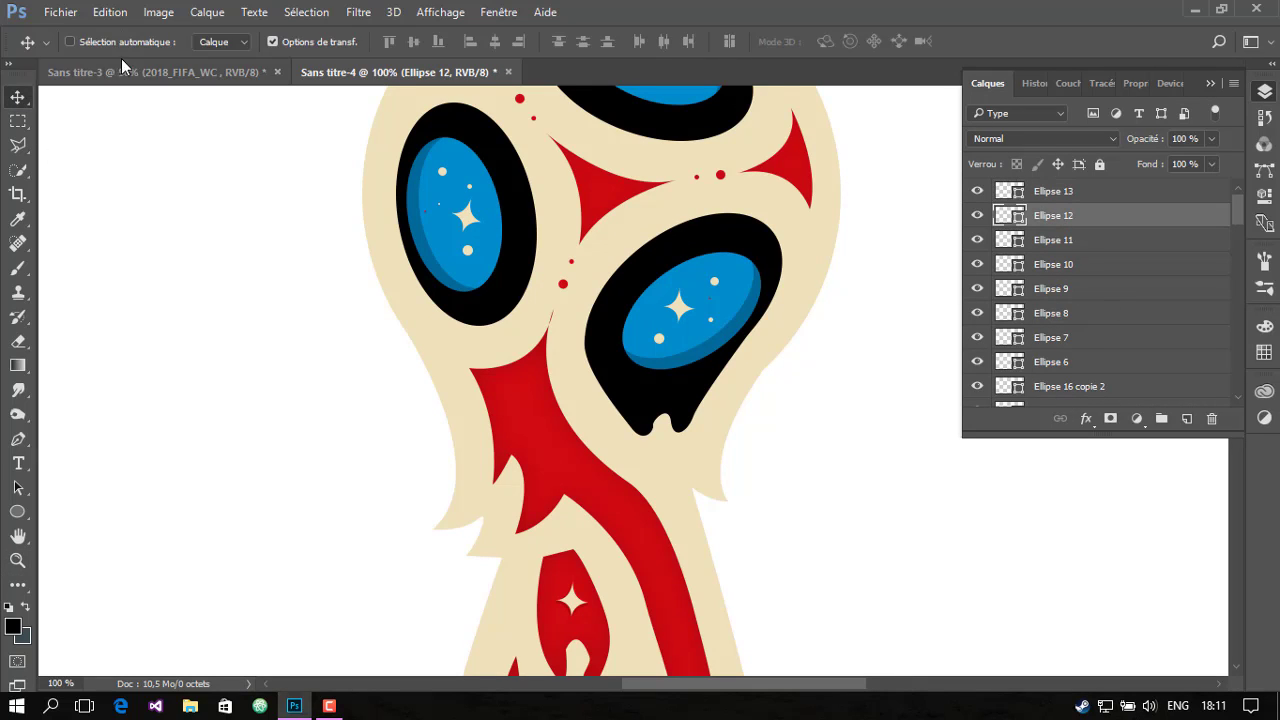
scroll(730, 330, "up", 2)
left_click(1066, 198)
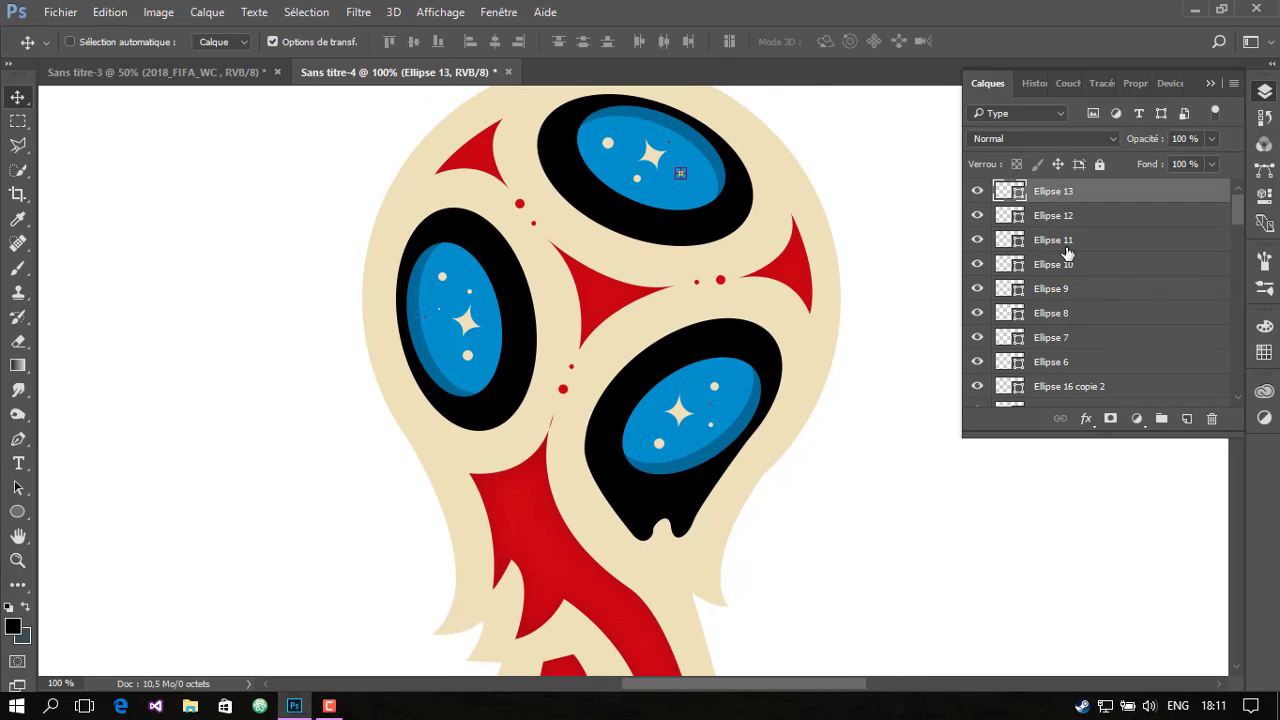
left_click(1066, 242)
left_click(1068, 264)
left_click(1080, 289)
left_click(1090, 361)
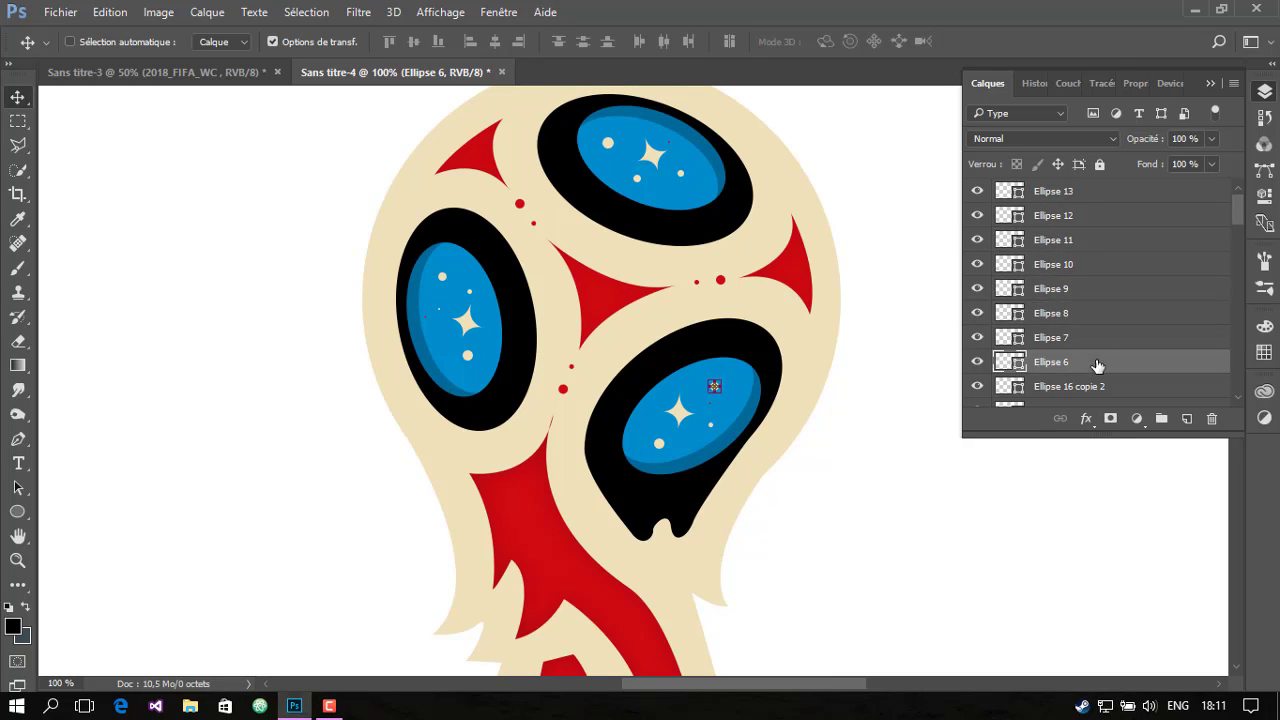
Go through the Ellipse 15/16 copy layers and select the left eye's cream star layer
scroll(1097, 363, "down", 3)
left_click(1092, 240)
left_click(1095, 264)
left_click(1098, 289)
left_click(1100, 313)
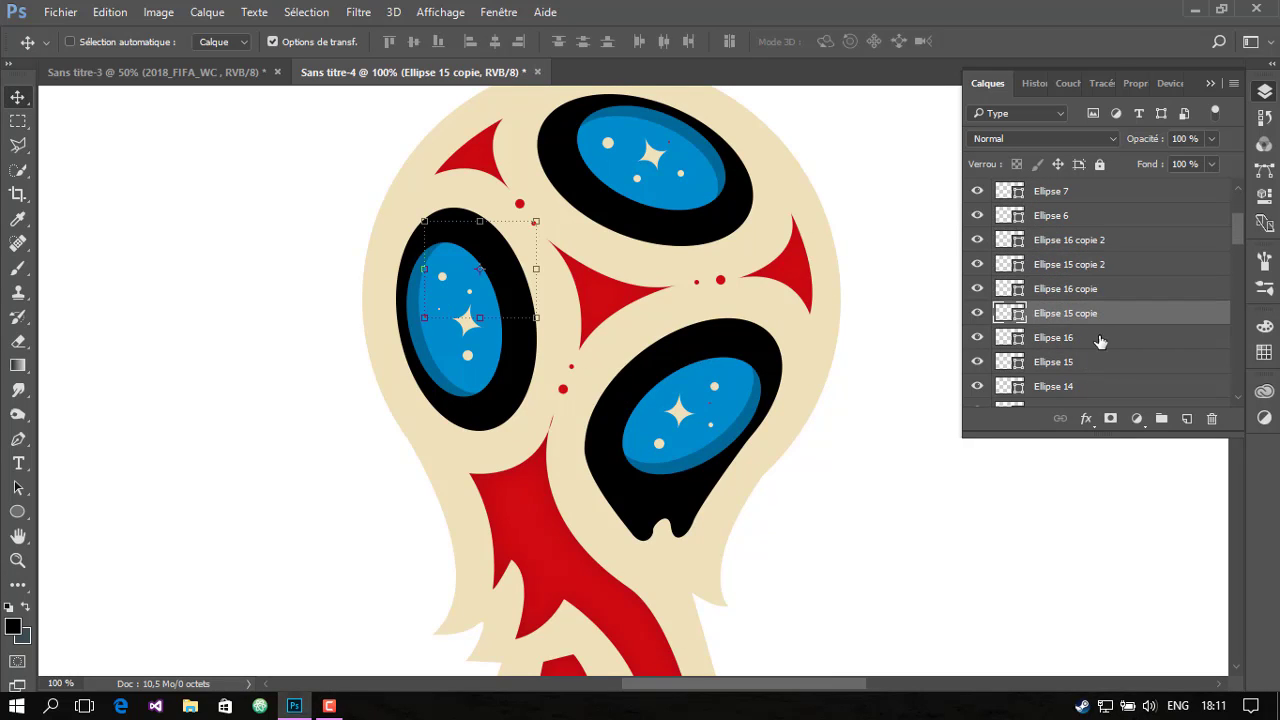
left_click(1098, 338)
left_click(1095, 363)
left_click(1071, 316)
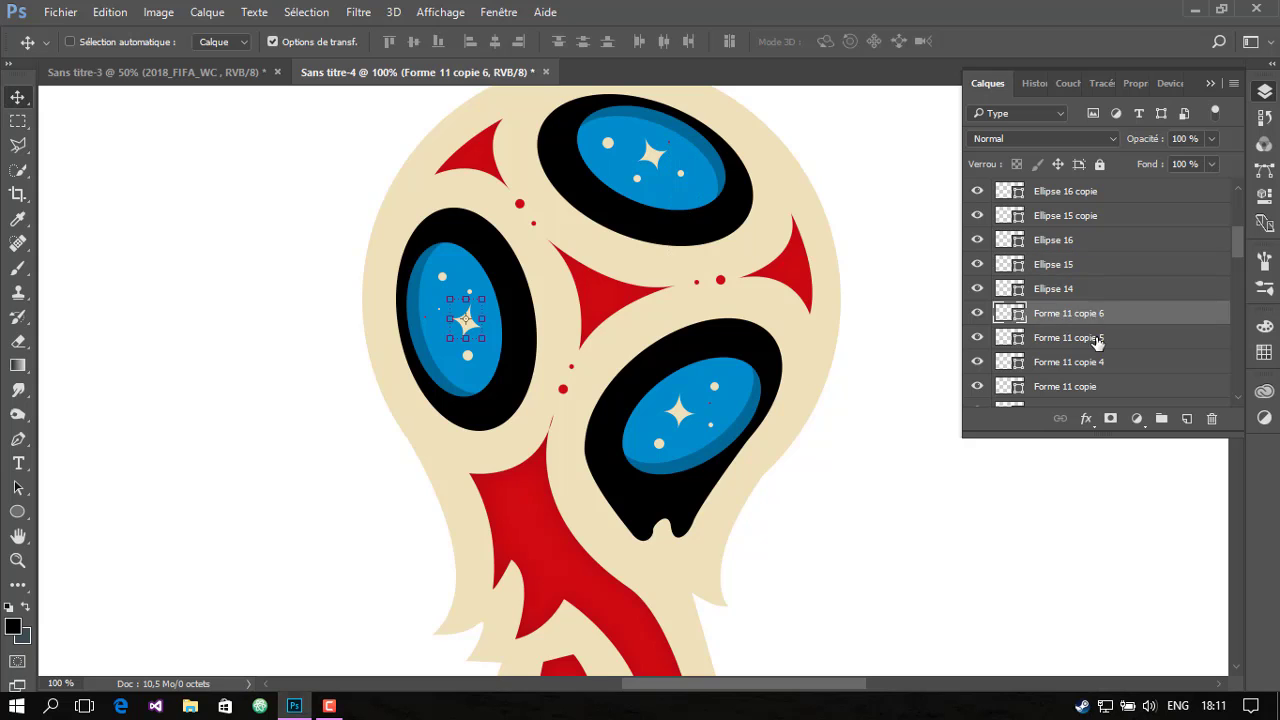
Duplicate the star layer and drag the copy down onto the red ribbon
right_click(1090, 318)
left_click(734, 214)
left_click(816, 206)
left_click_drag(510, 385, 569, 557)
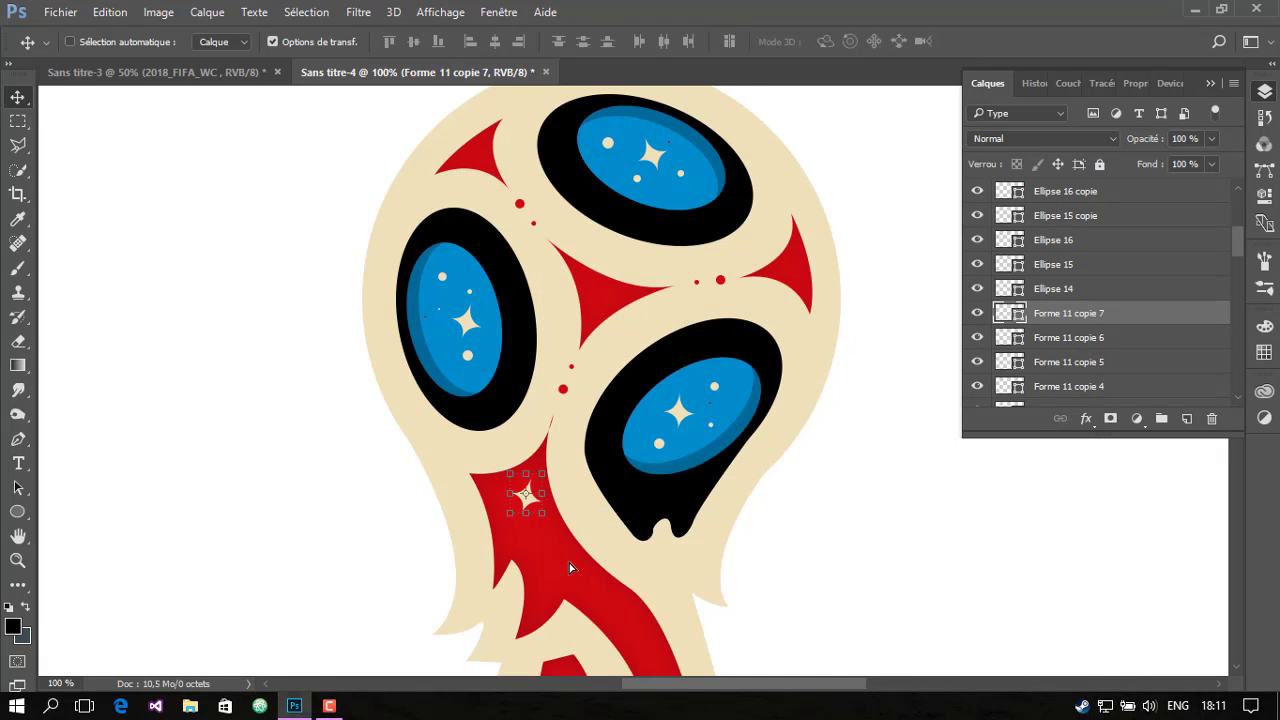
Scroll the Layers panel and select one of the small cream dot layers
scroll(771, 391, "down", 3)
scroll(771, 391, "down", 2)
left_click(1066, 243)
scroll(1069, 252, "up", 3)
scroll(1069, 252, "up", 2)
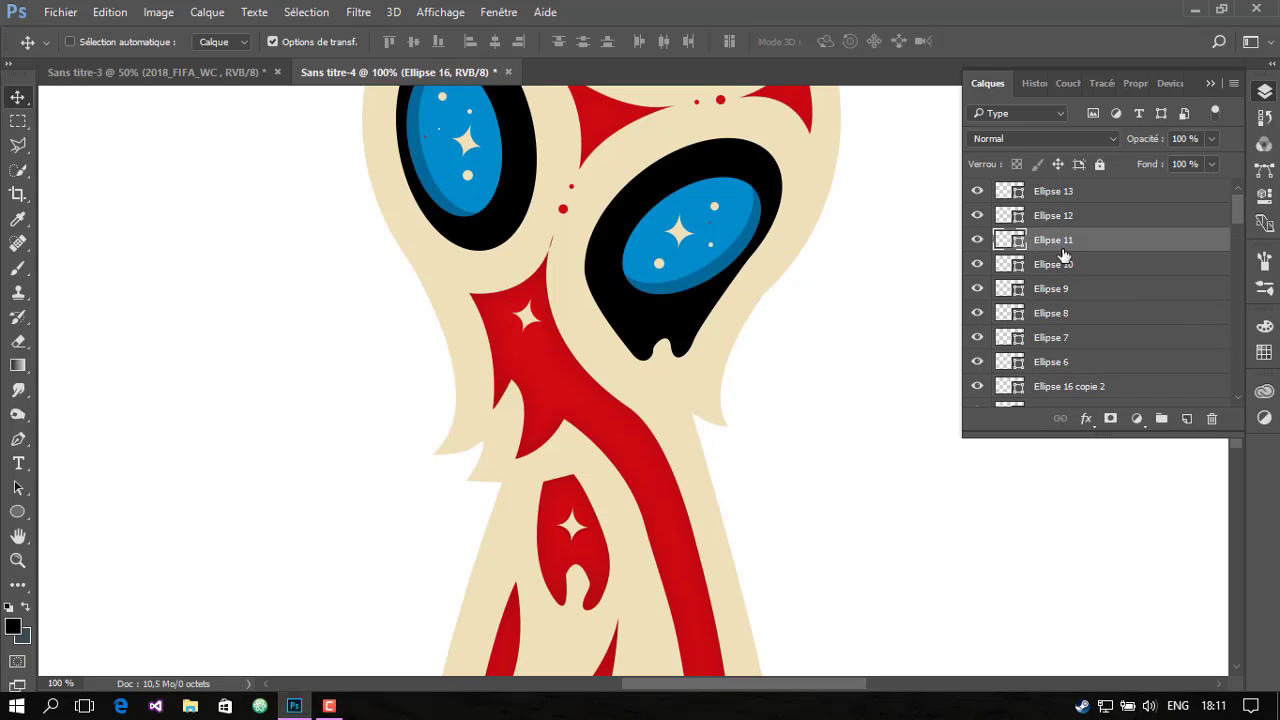
Duplicate the Ellipse 11 cream dot and move the copy onto the red ribbon
scroll(891, 289, "up", 3)
scroll(891, 289, "down", 2)
right_click(1066, 240)
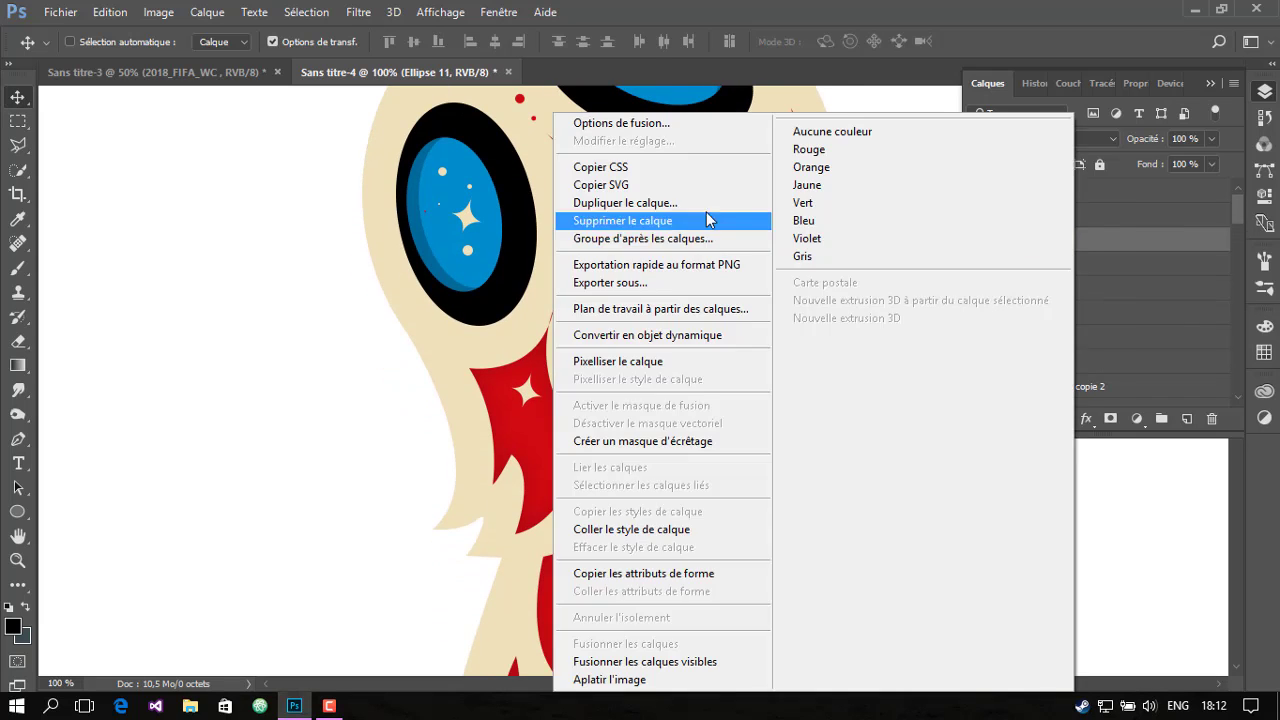
left_click(690, 203)
left_click(816, 205)
left_click_drag(797, 337, 638, 585)
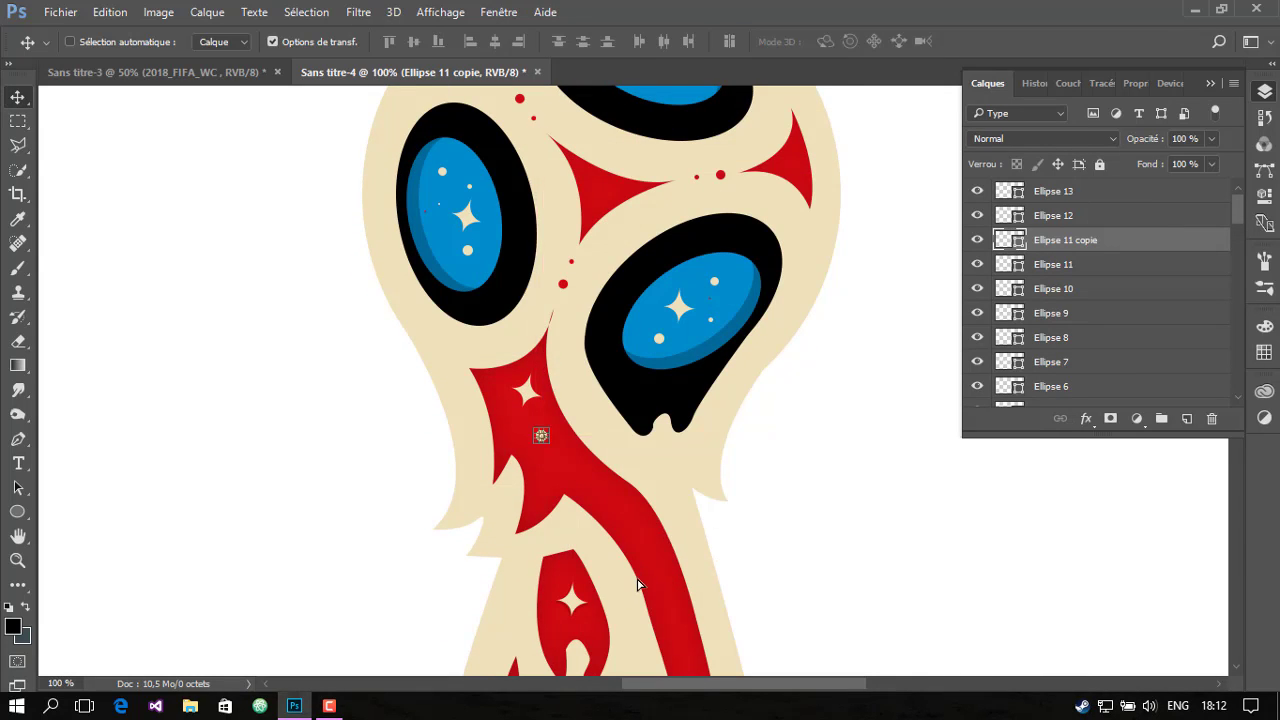
Duplicate the ribbon dot again and enlarge the new copy slightly
scroll(660, 443, "up", 2)
scroll(622, 440, "up", 2)
right_click(1060, 240)
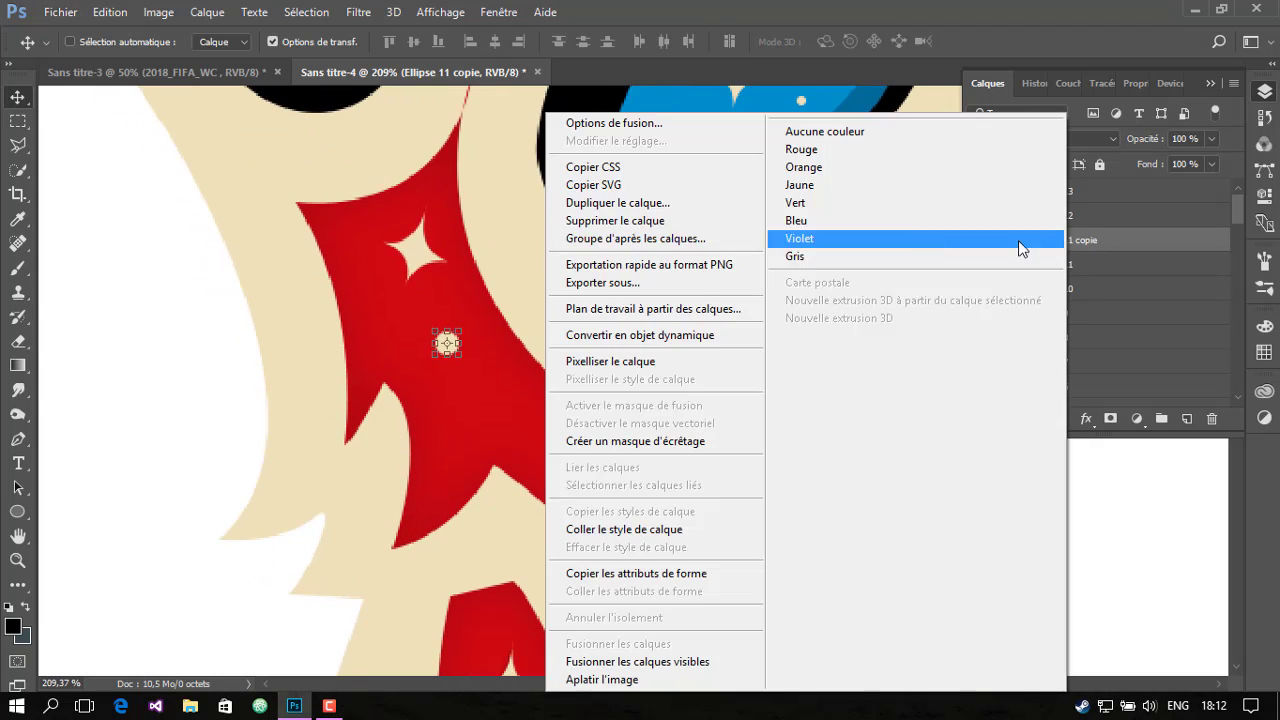
left_click(709, 202)
key("Return")
mouse_move(455, 347)
left_mouse_down()
mouse_move(470, 370)
mouse_move(452, 377)
left_mouse_up()
key("Return")
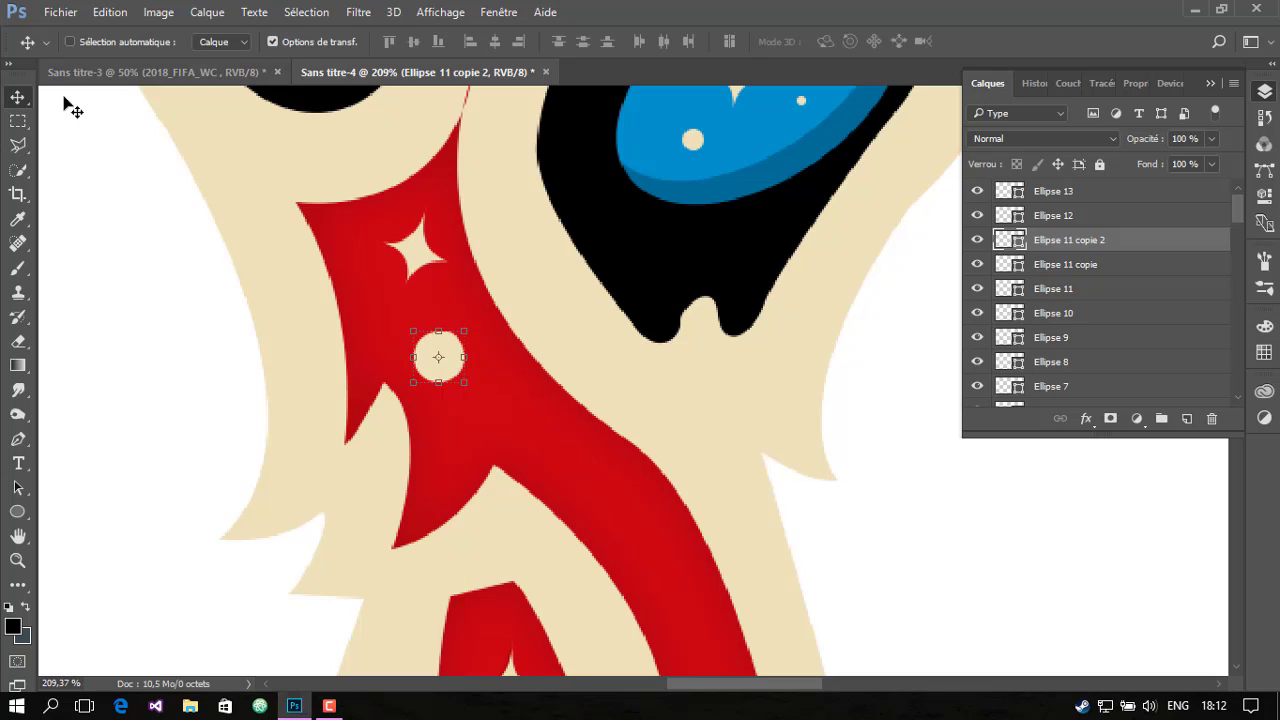
Fill the enlarged dot dark red and move its layer behind the cream dot
left_click(18, 439)
left_click(184, 41)
left_click(77, 138)
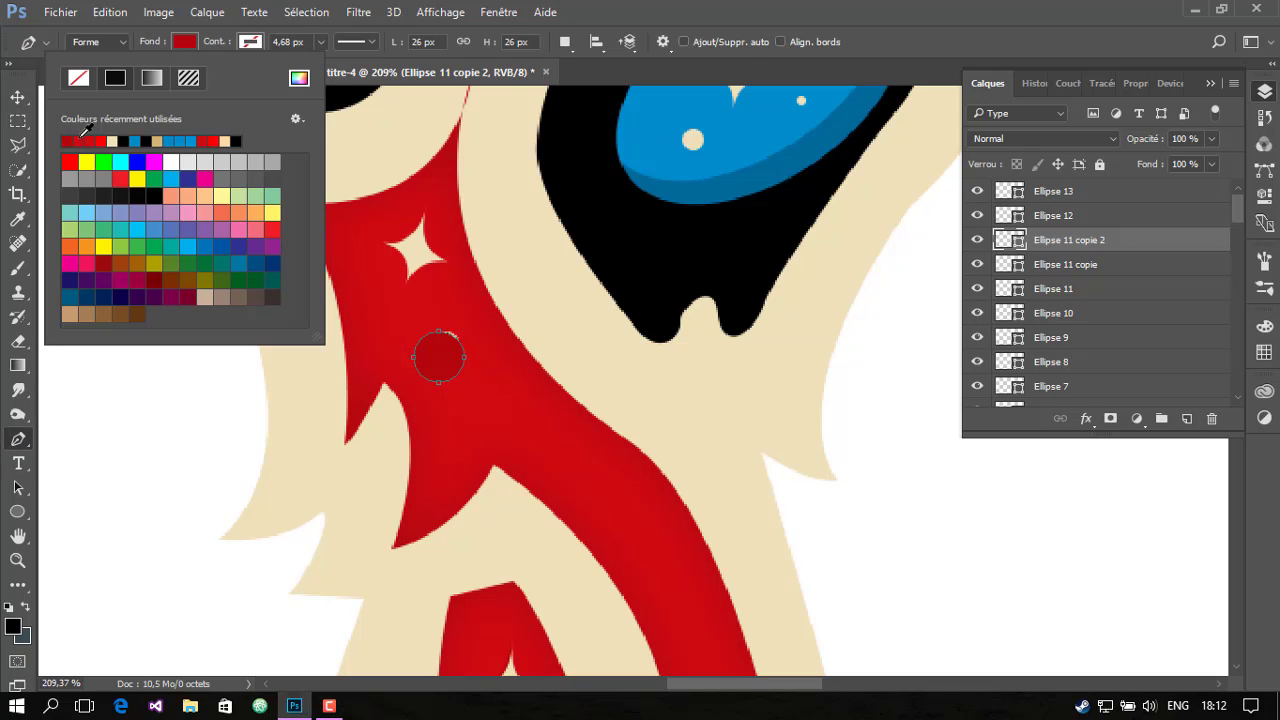
left_click(655, 11)
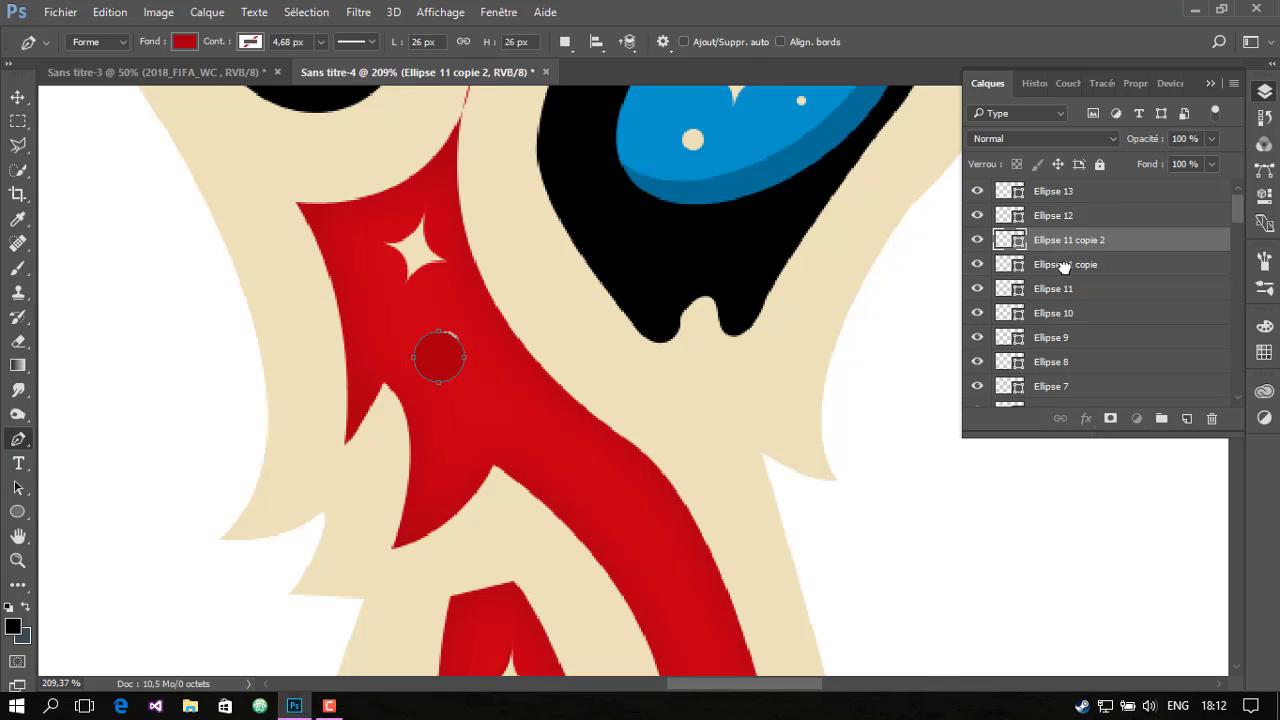
left_click_drag(1063, 265, 1063, 270)
key("v")
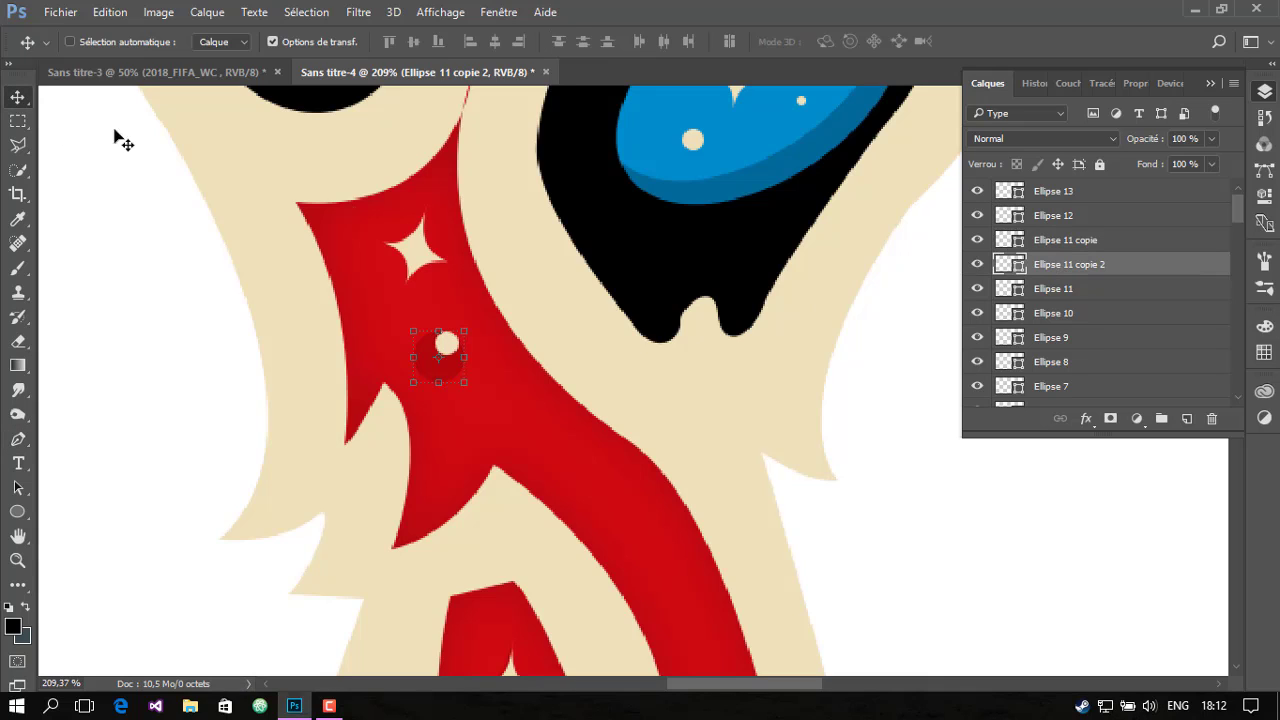
left_click(422, 381)
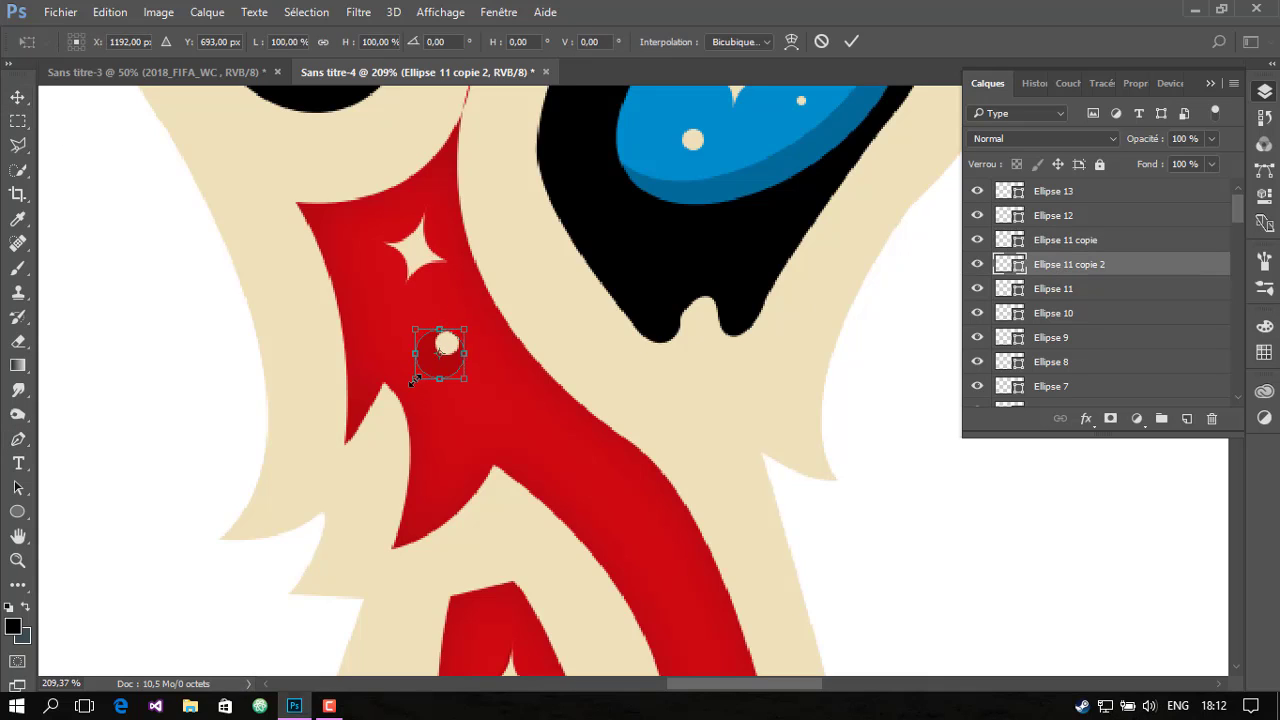
key("Return")
Select the Ellipse 12, Ellipse 11 and Ellipse 13 dot layers in turn
left_click(1043, 240)
left_click(1048, 220)
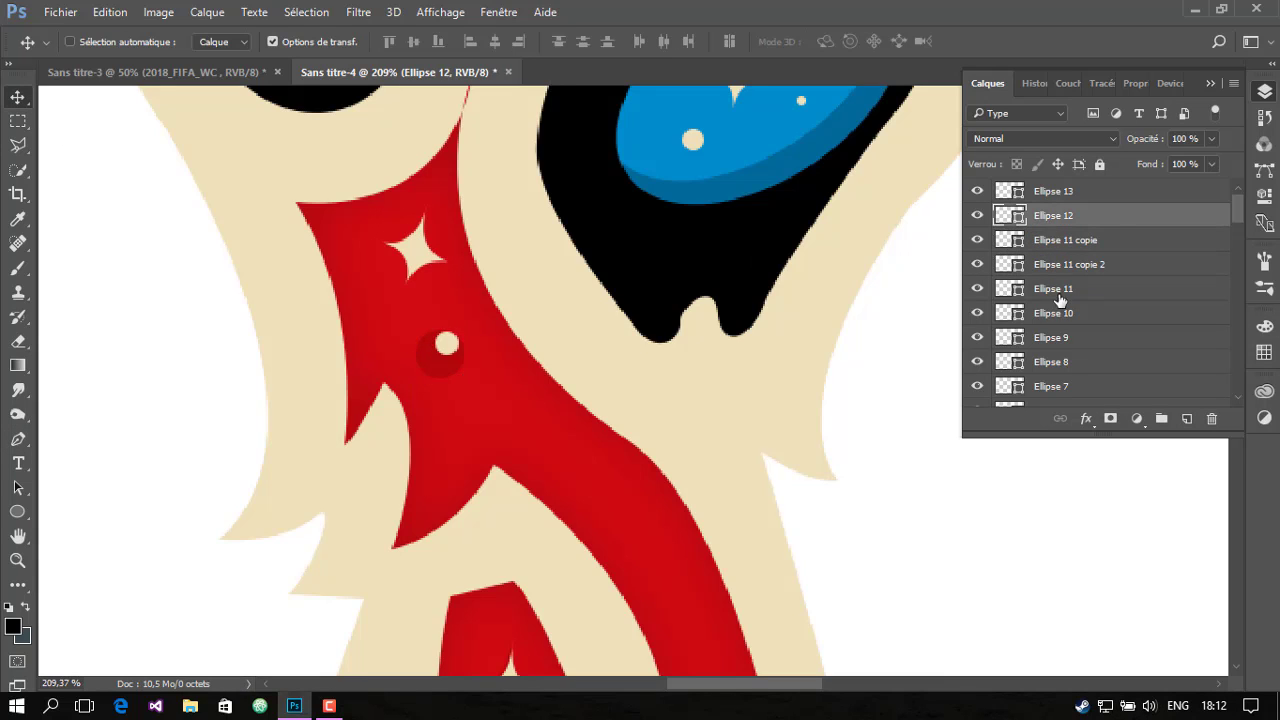
left_click(1056, 292)
left_click(1045, 215)
left_click(1050, 192)
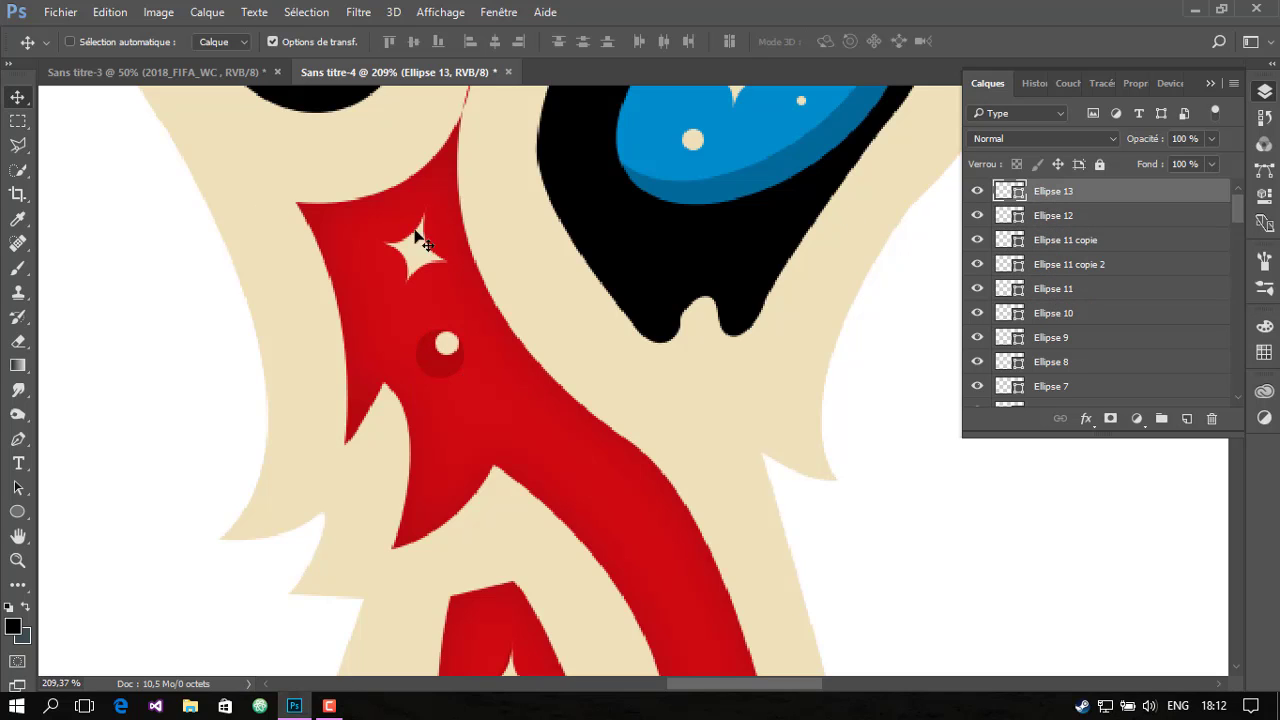
Pick the ribbon star on the canvas and duplicate its layer
left_click(113, 43)
left_click(416, 257)
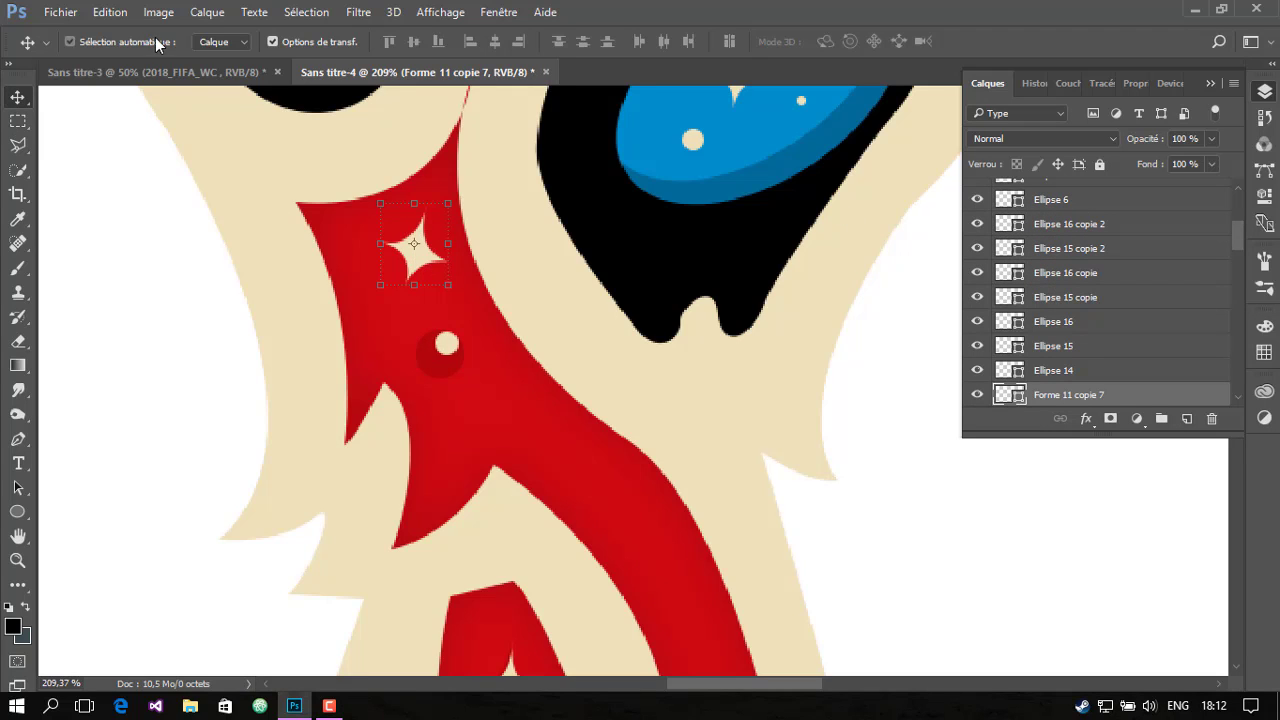
right_click(1066, 395)
left_click(715, 203)
key("Return")
Fill the star copy dark red and scale it slightly larger with Free Transform
left_click(18, 439)
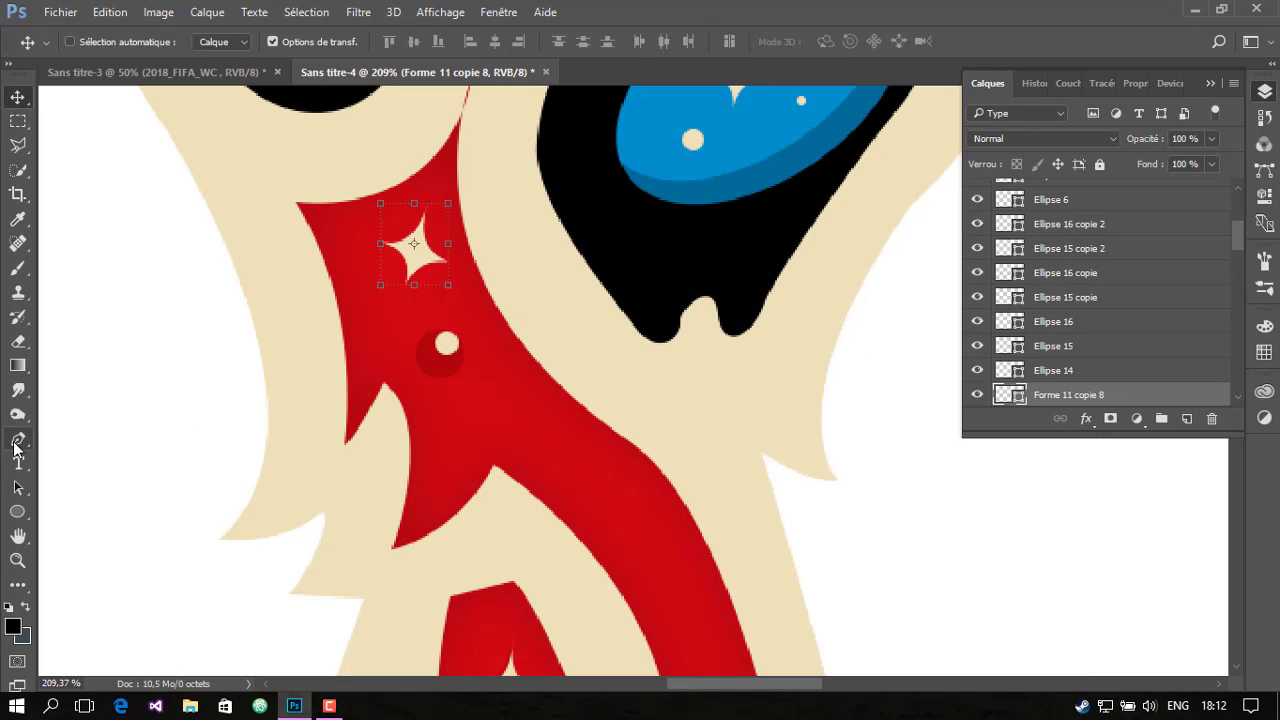
left_click(183, 42)
double_click(70, 140)
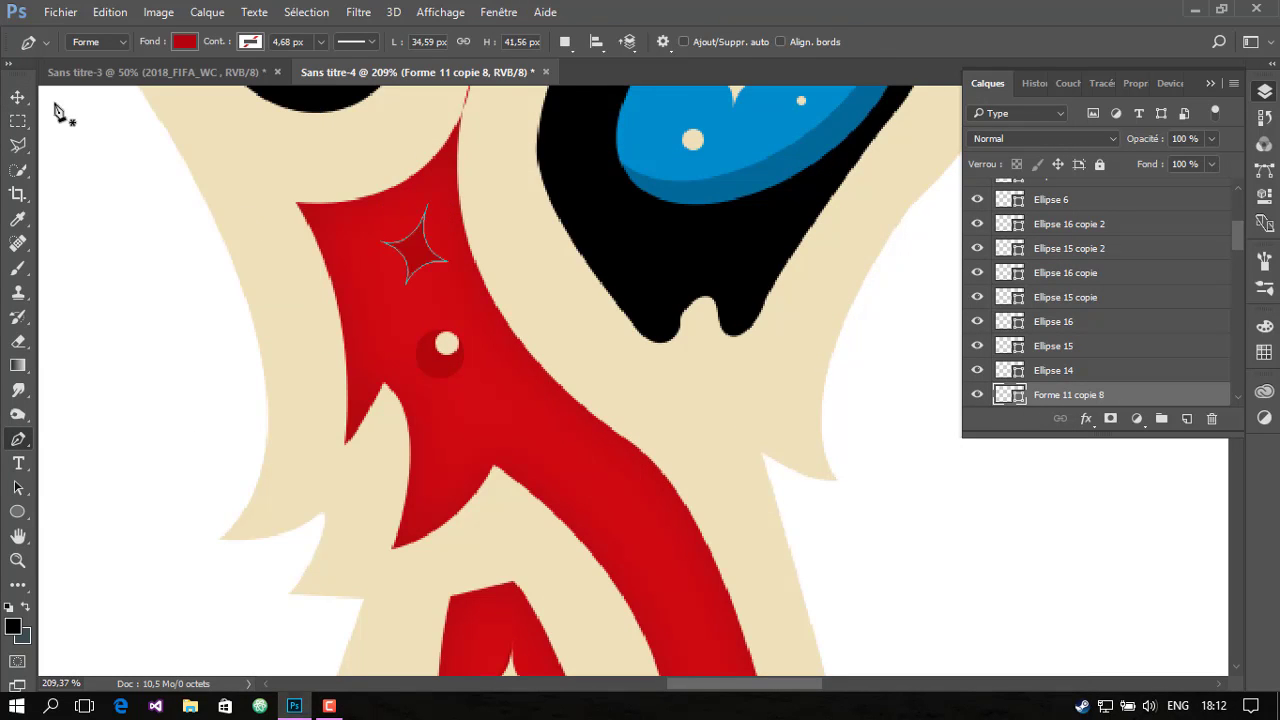
key("v")
key("ctrl+t")
left_click_drag(414, 284, 450, 303)
key("Return")
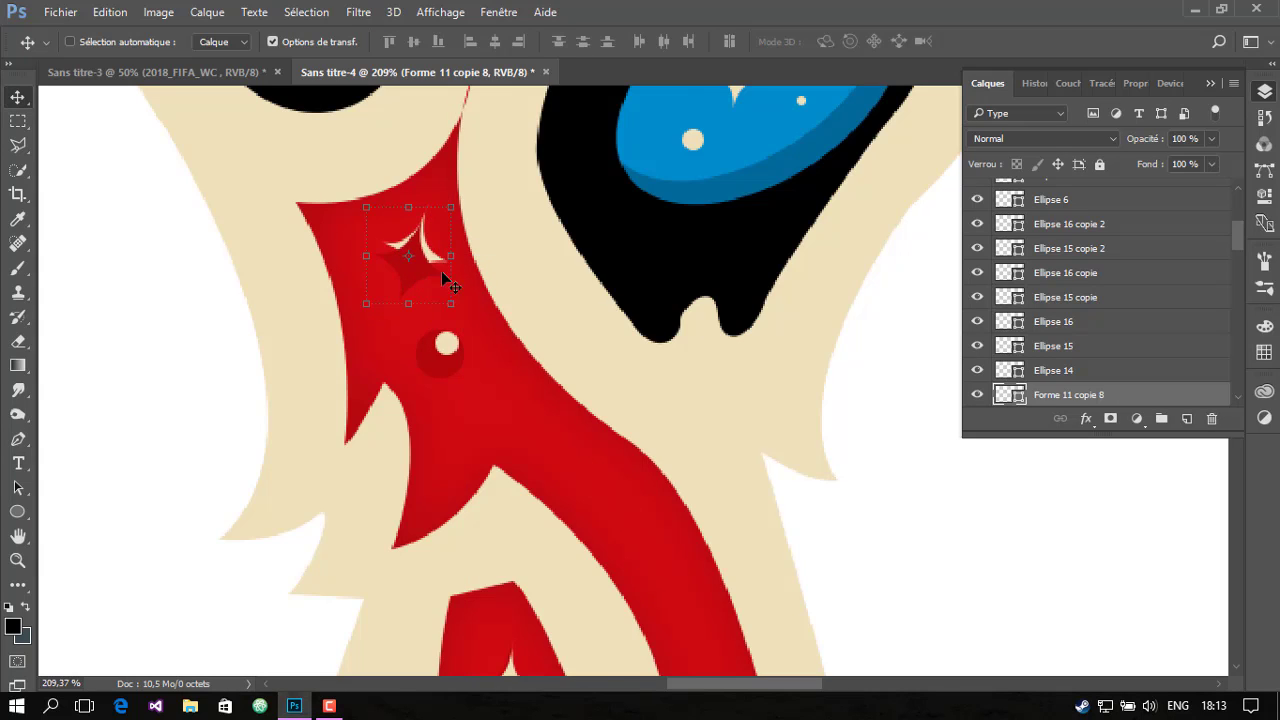
Place the dark red star beneath the cream star and nudge it into a slight offset
mouse_move(1097, 390)
left_mouse_down()
mouse_move(1085, 282)
mouse_move(1088, 350)
left_mouse_up()
scroll(1097, 370, "down", 3)
left_click_drag(447, 290, 424, 274)
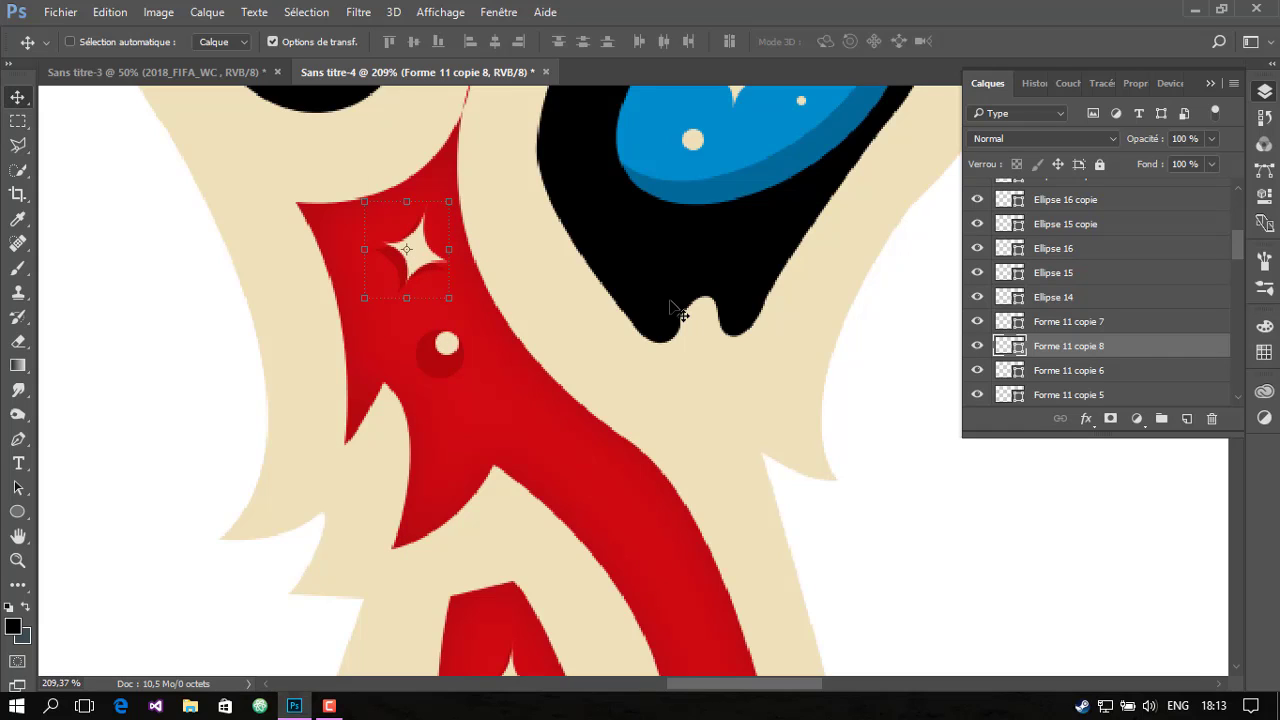
key("Right")
key("Right")
key("Right")
key("Up")
Zoom out to the whole trophy, then zoom in on the ribbon area
key("z")
key("ctrl+0")
left_click(640, 406)
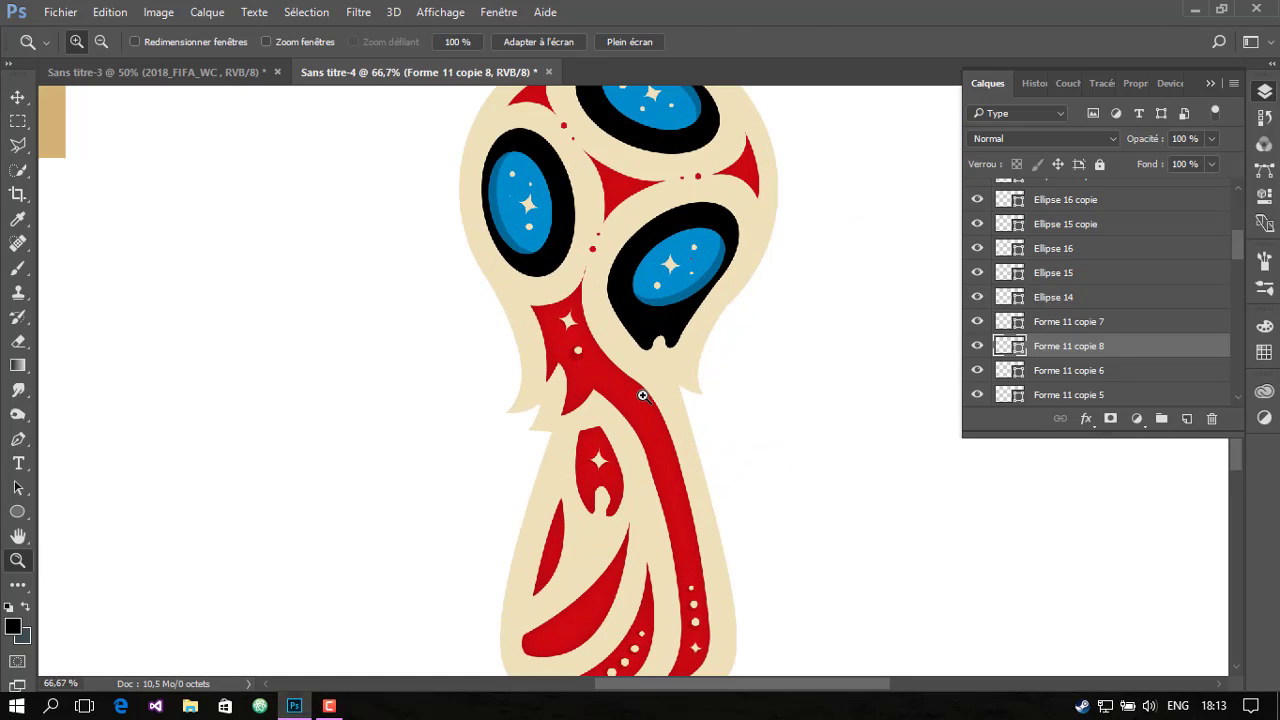
scroll(706, 357, "down", 2)
left_click(729, 357)
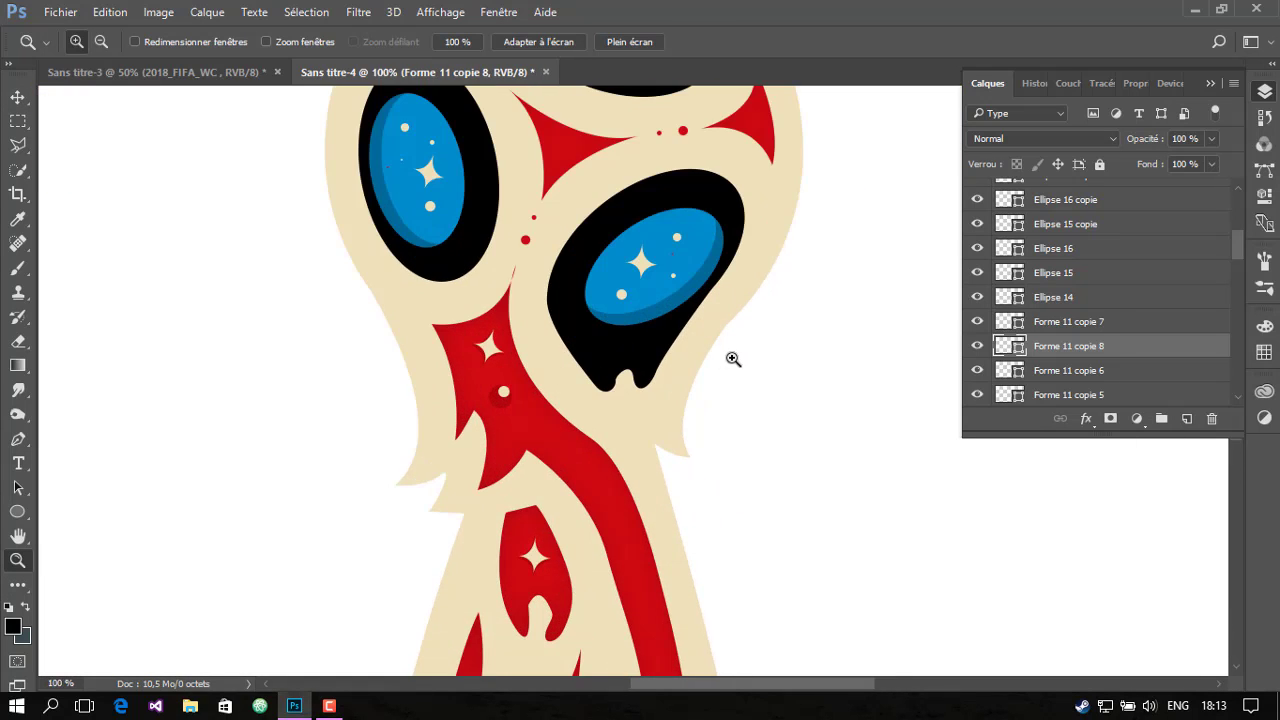
left_click(646, 340)
left_click(656, 310)
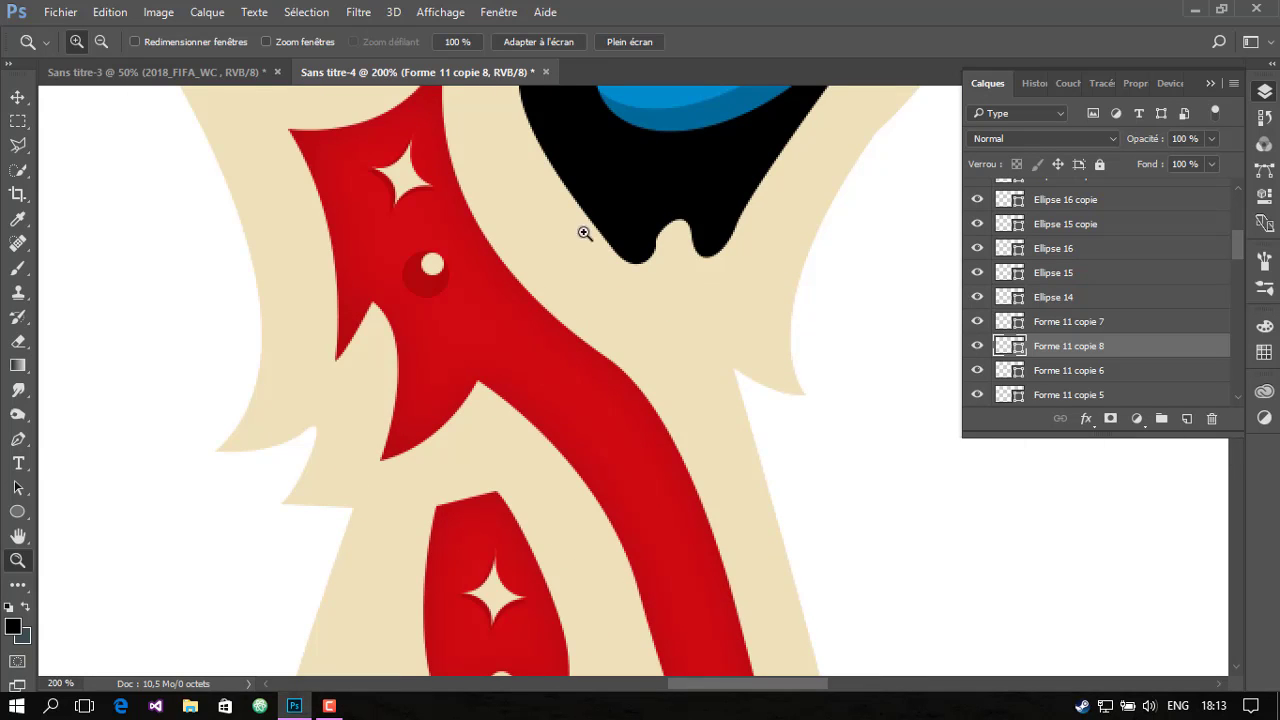
Select the dripping black shape Forme 6 under the eye and delete its layer
key("v")
left_click(700, 194)
scroll(869, 247, "up", 2)
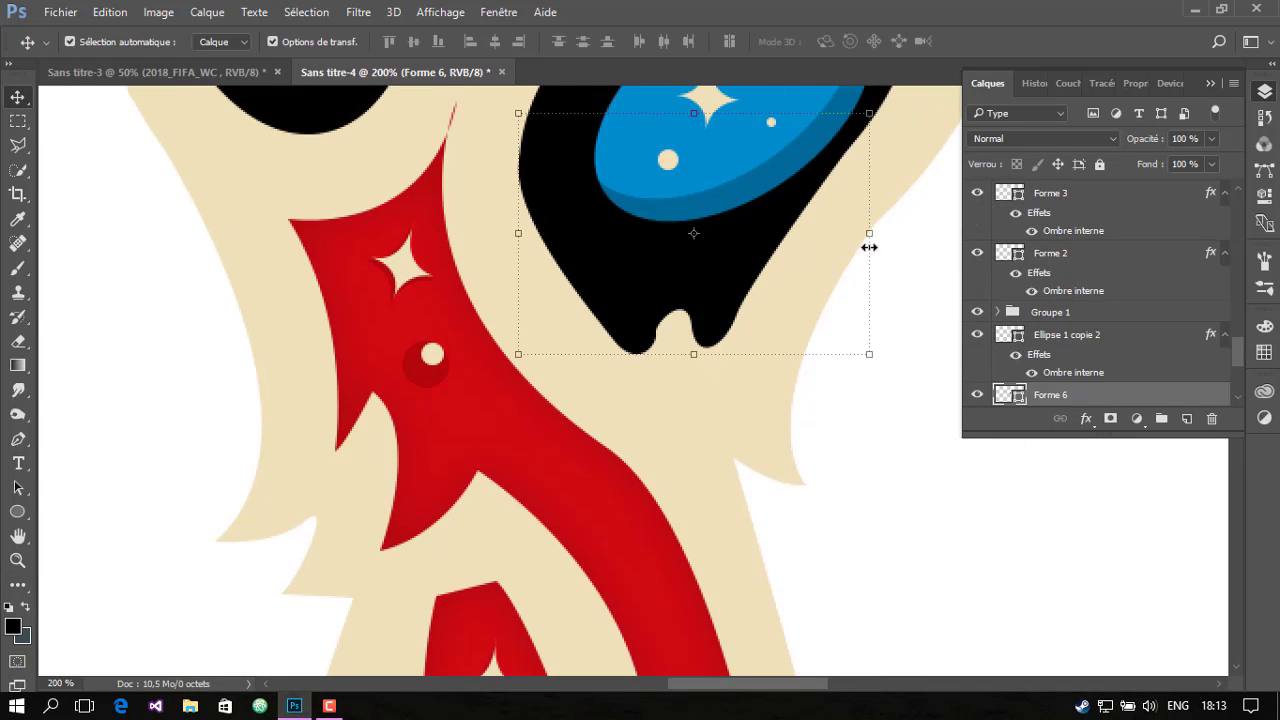
scroll(869, 247, "up", 1)
scroll(1150, 290, "down", 3)
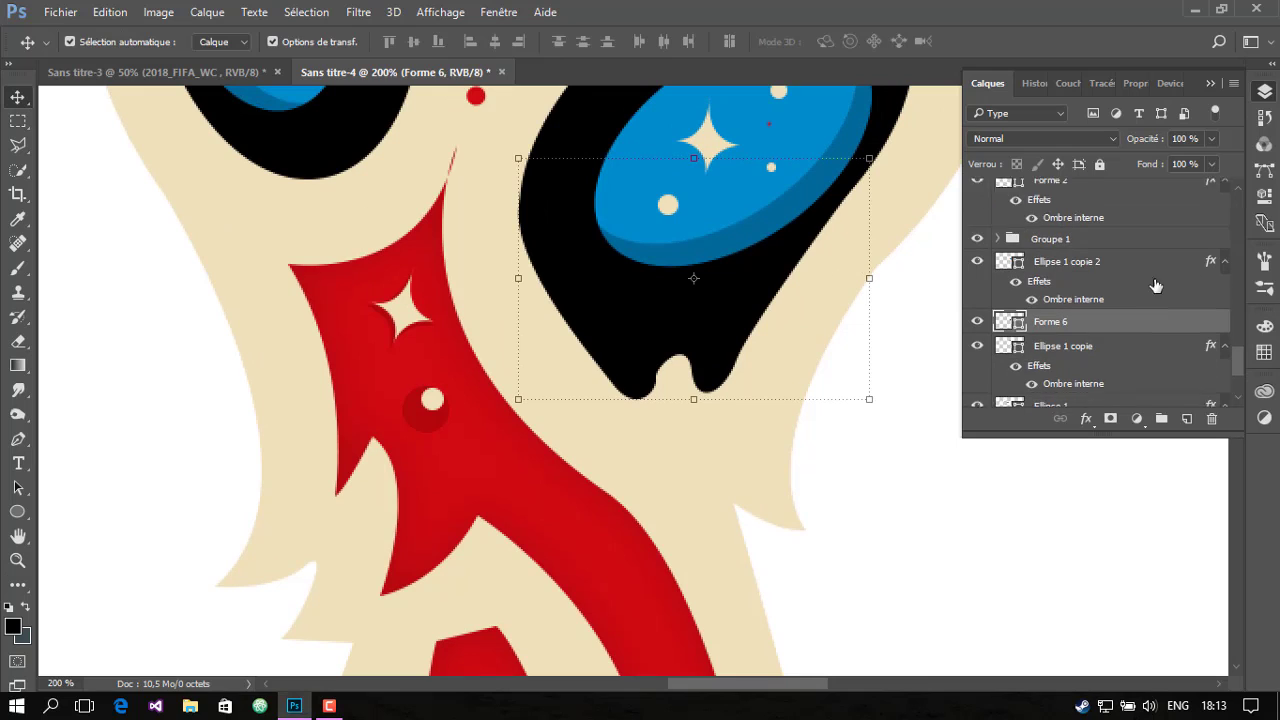
scroll(1150, 290, "down", 1)
right_click(1150, 296)
left_click(667, 220)
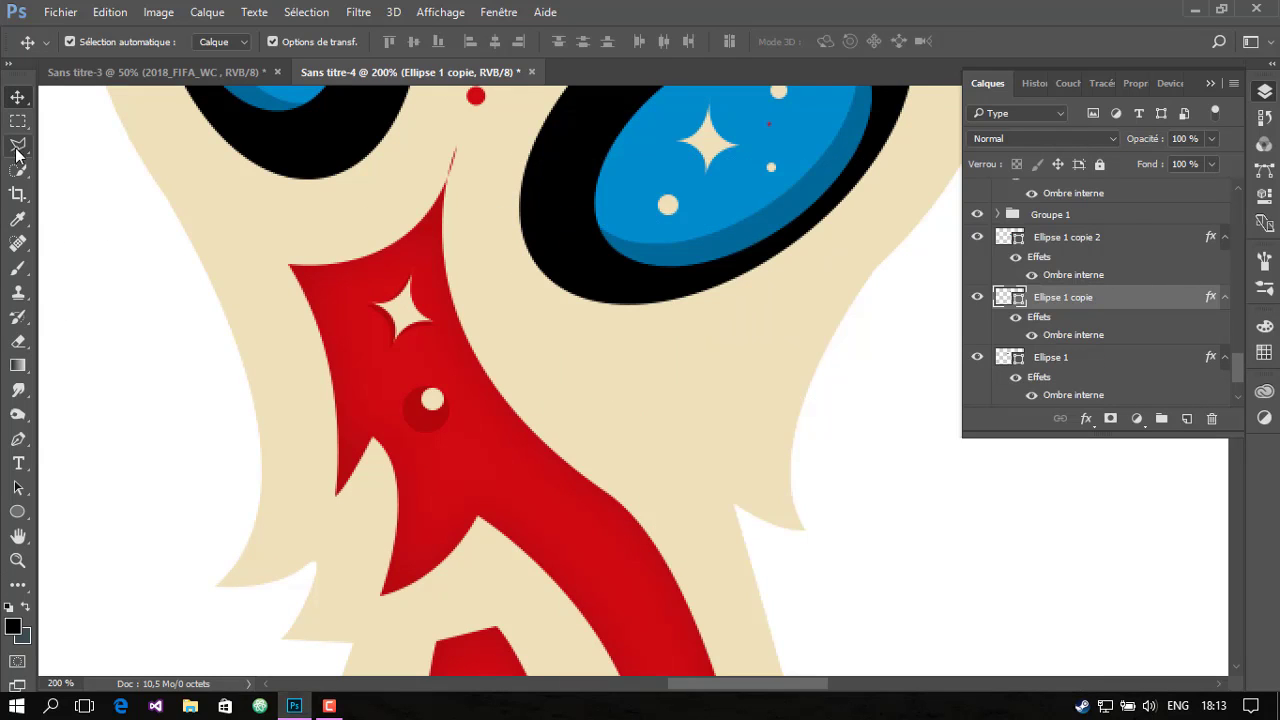
Trace a blue Pen shape from the right eye's outer edge, curving down-left into a thin sliver
left_click(18, 439)
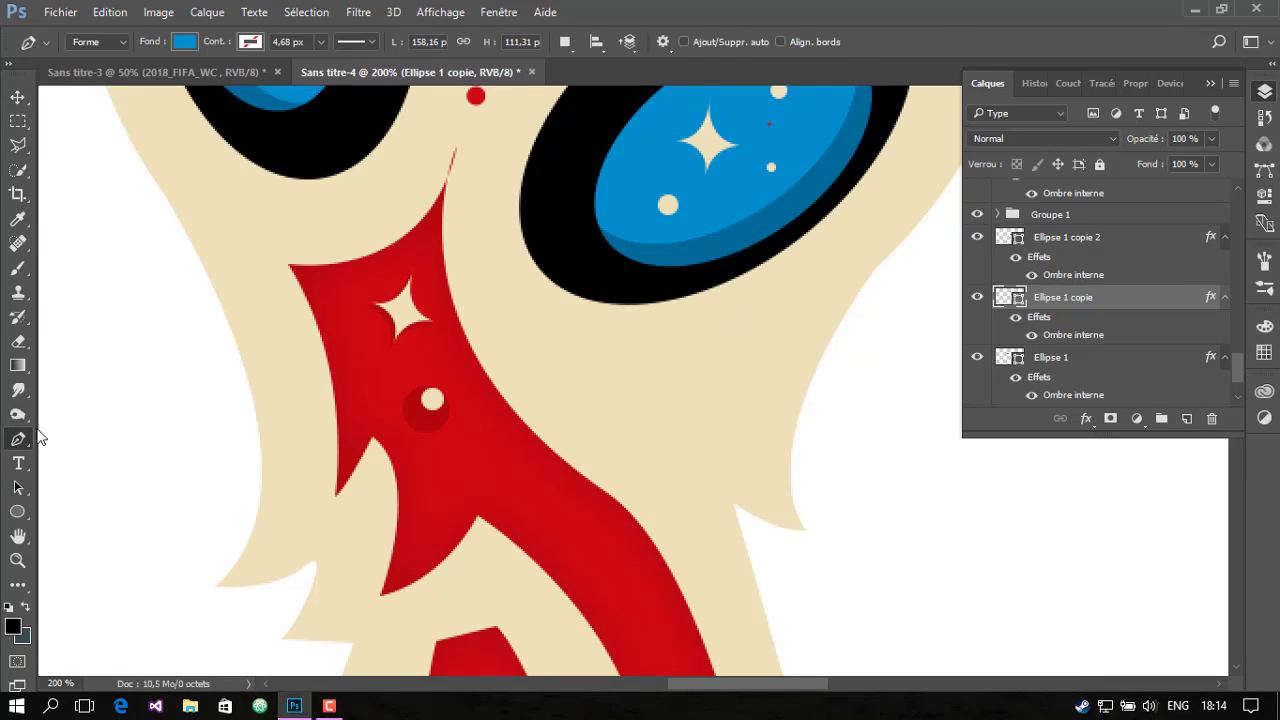
left_click(839, 205)
left_click_drag(738, 355, 718, 420)
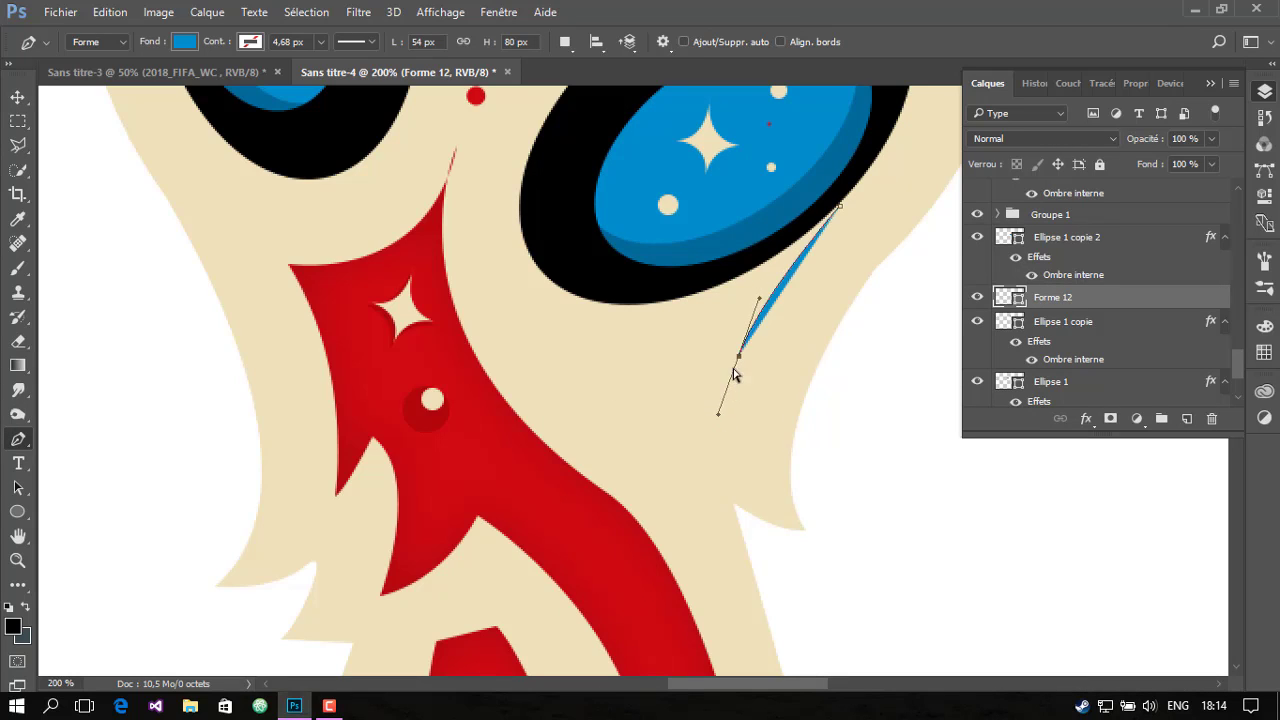
key("ctrl+z")
left_click_drag(737, 380, 737, 437)
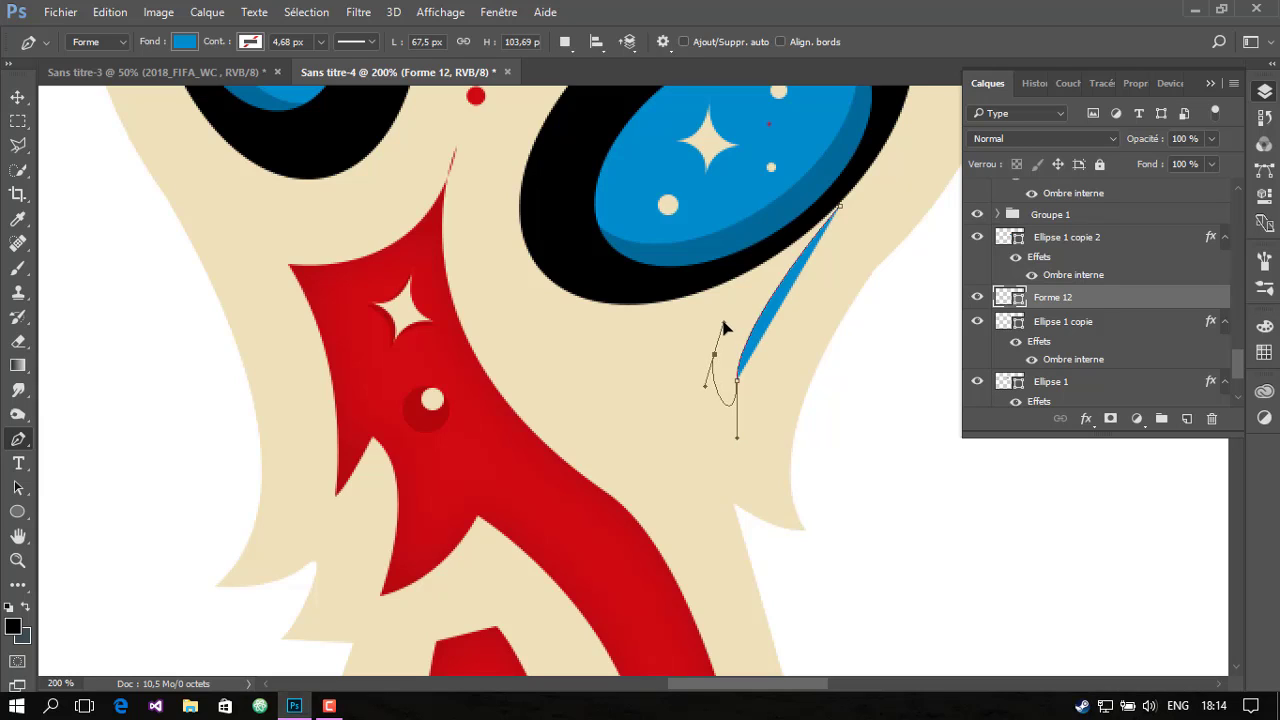
left_click_drag(738, 393, 718, 376)
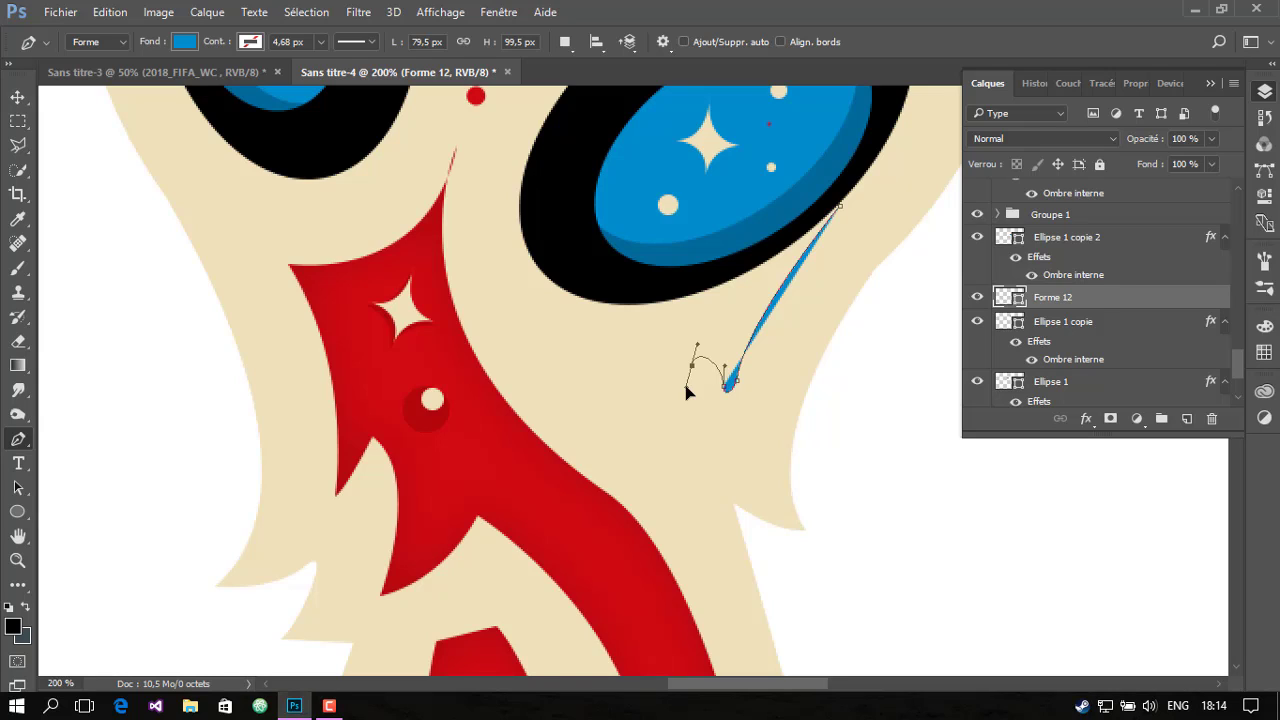
Trace the drip outline from the eye down around its pointed tip and rounded tab
mouse_move(700, 336)
left_mouse_down()
mouse_move(678, 341)
mouse_move(670, 328)
left_mouse_up()
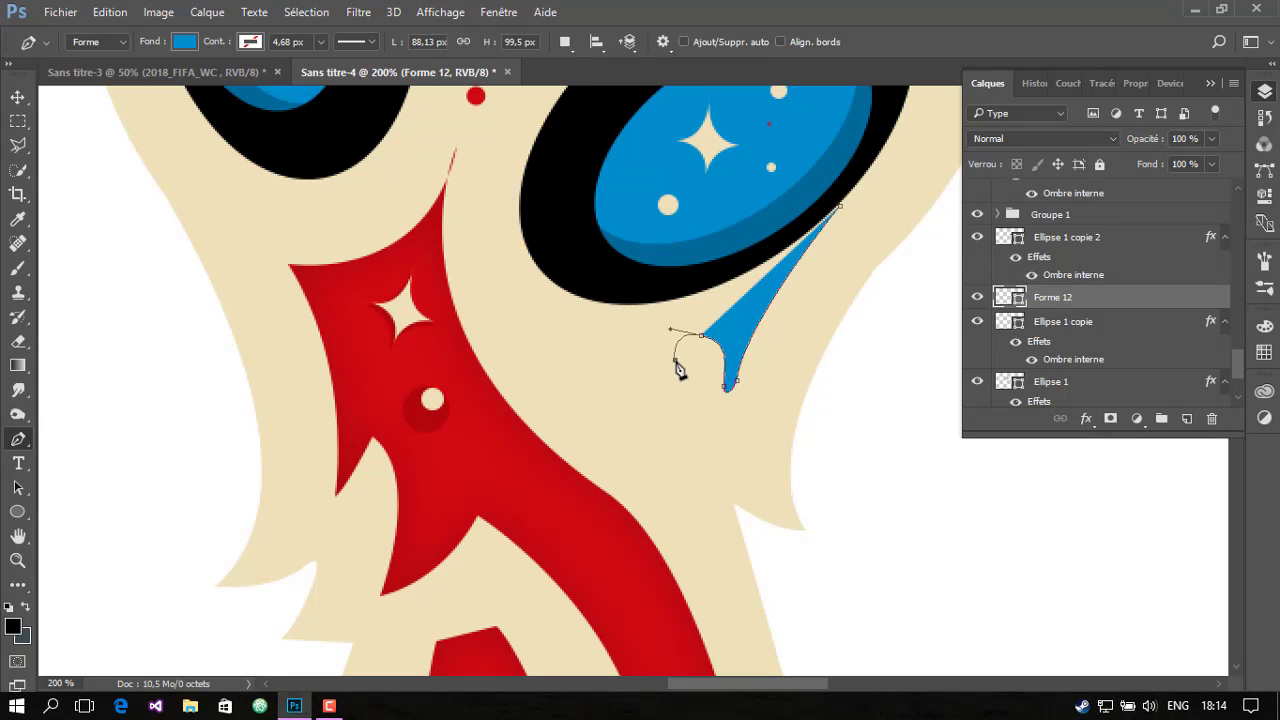
left_click_drag(679, 386, 692, 396)
key("ctrl+z")
left_click(702, 337)
left_click_drag(690, 388, 688, 386)
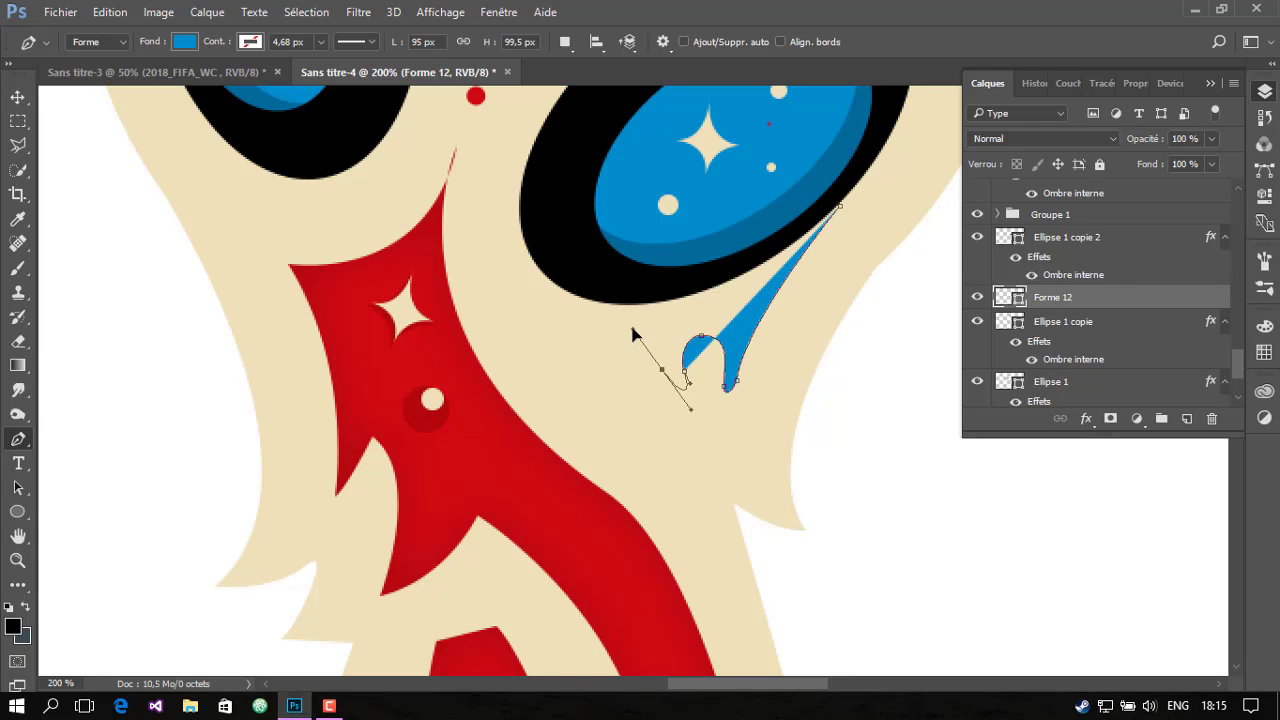
left_click_drag(632, 333, 618, 333)
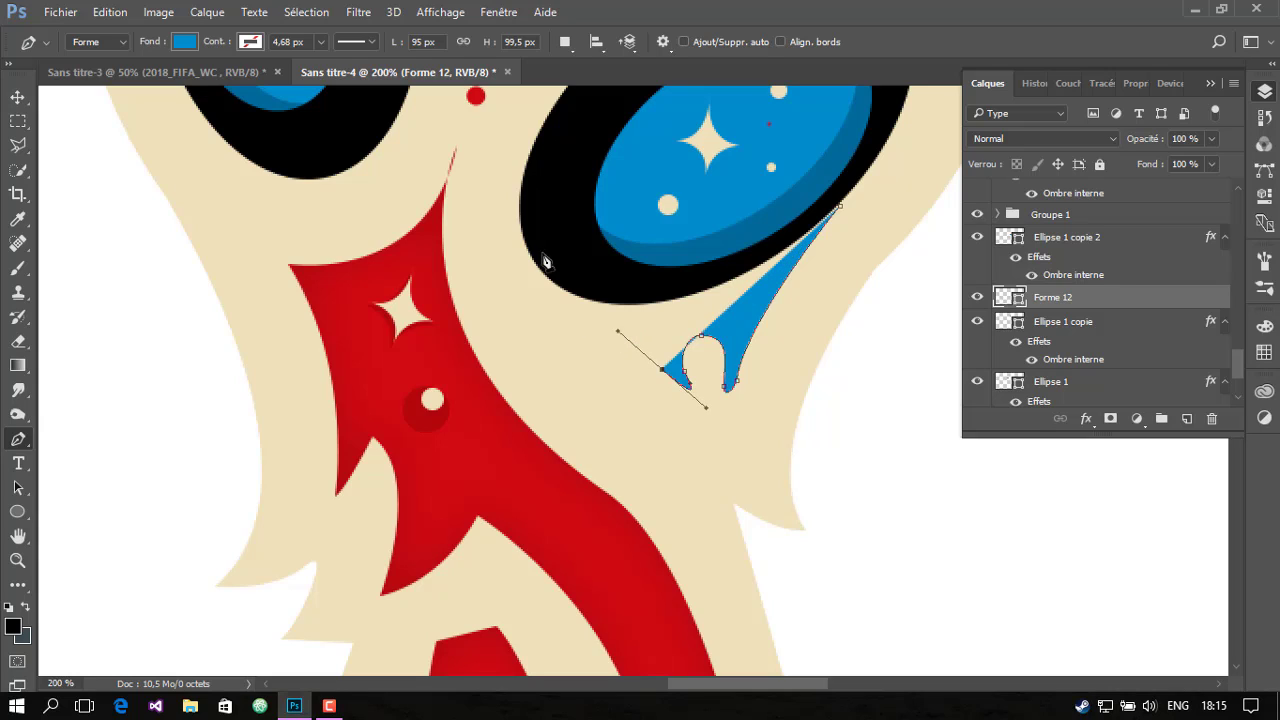
left_click_drag(530, 258, 530, 226)
left_click(522, 195)
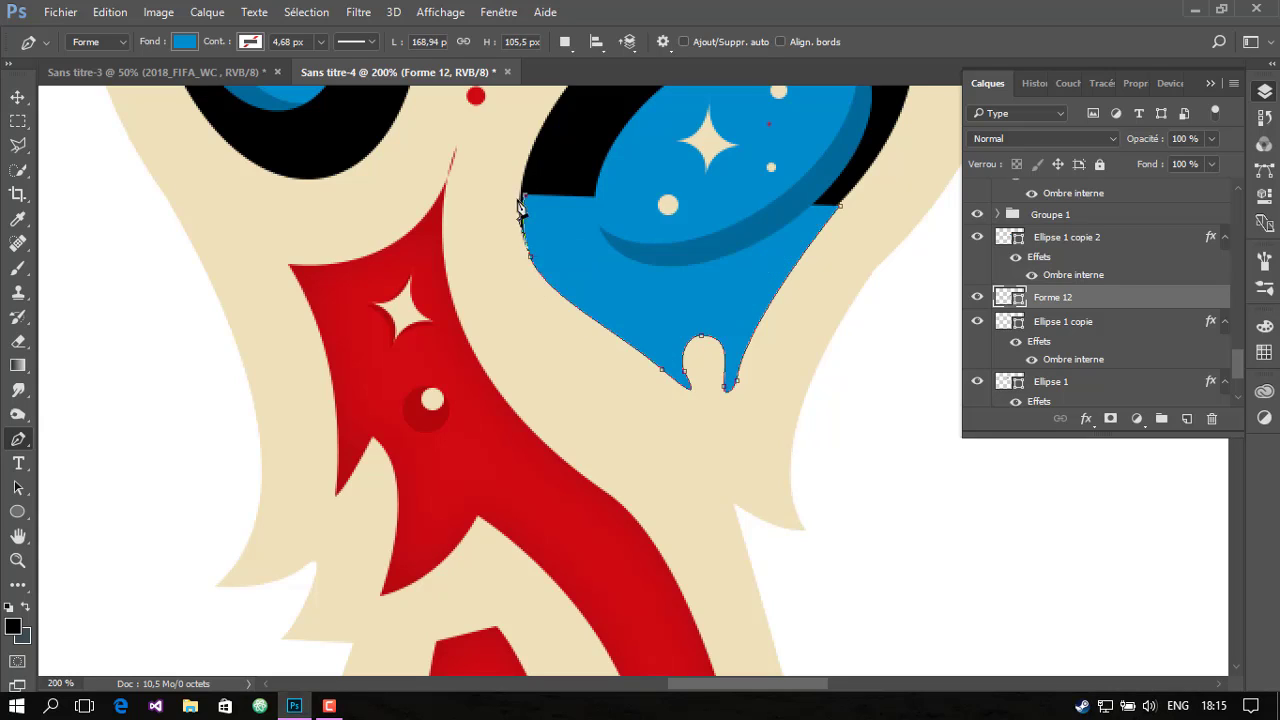
Undo the stray anchor points through History, back to the thin drip wedge
scroll(612, 207, "up", 1)
scroll(612, 207, "up", 2)
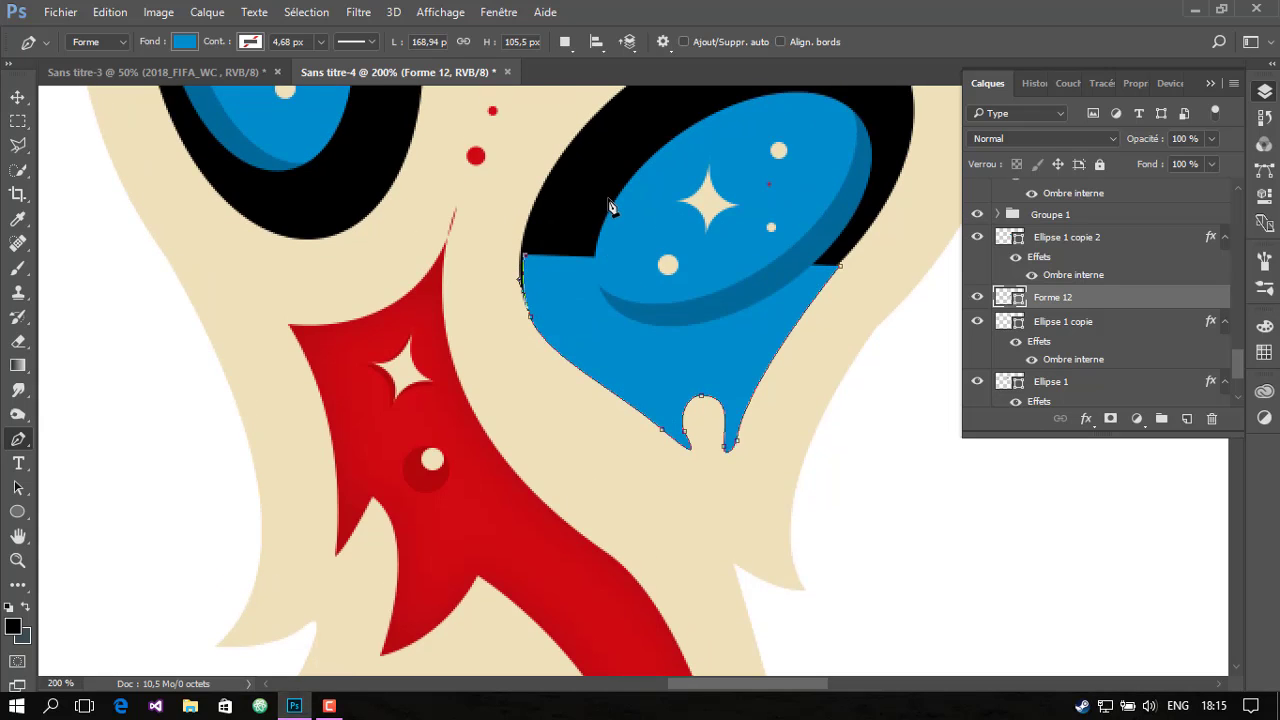
key("ctrl+z")
key("ctrl+z")
left_click(1035, 83)
left_click(1060, 373)
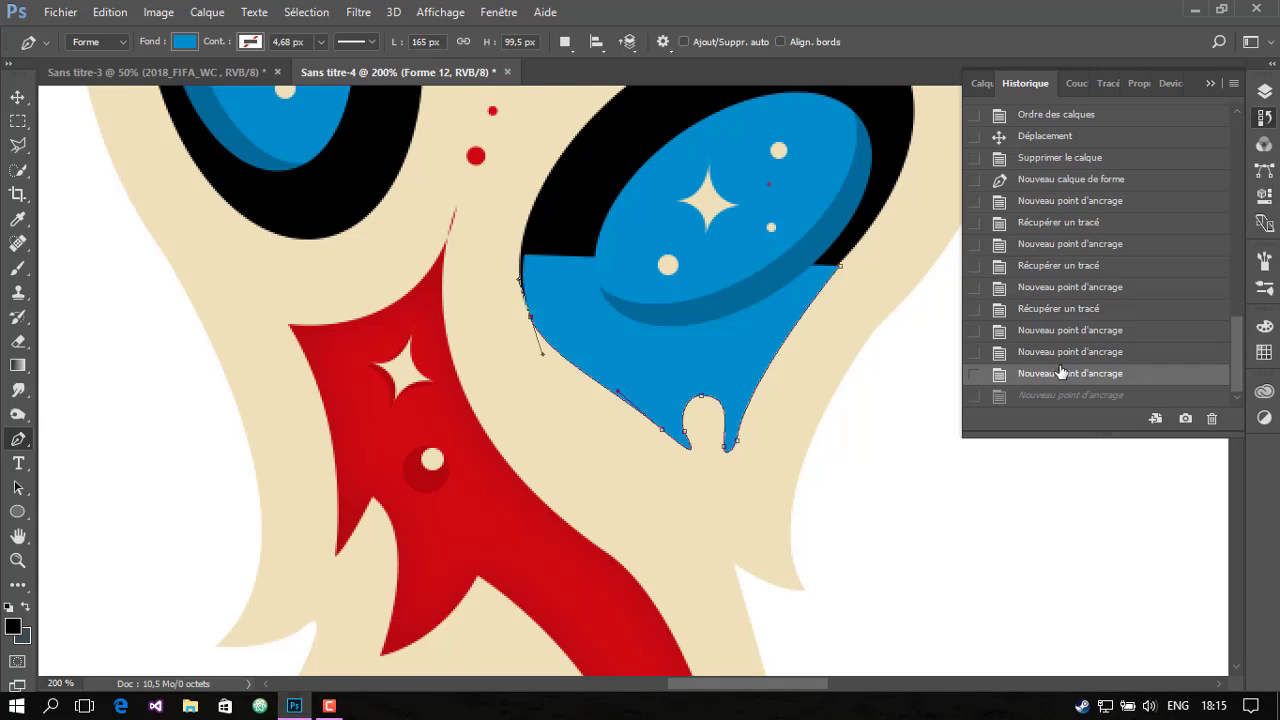
left_click(1058, 332)
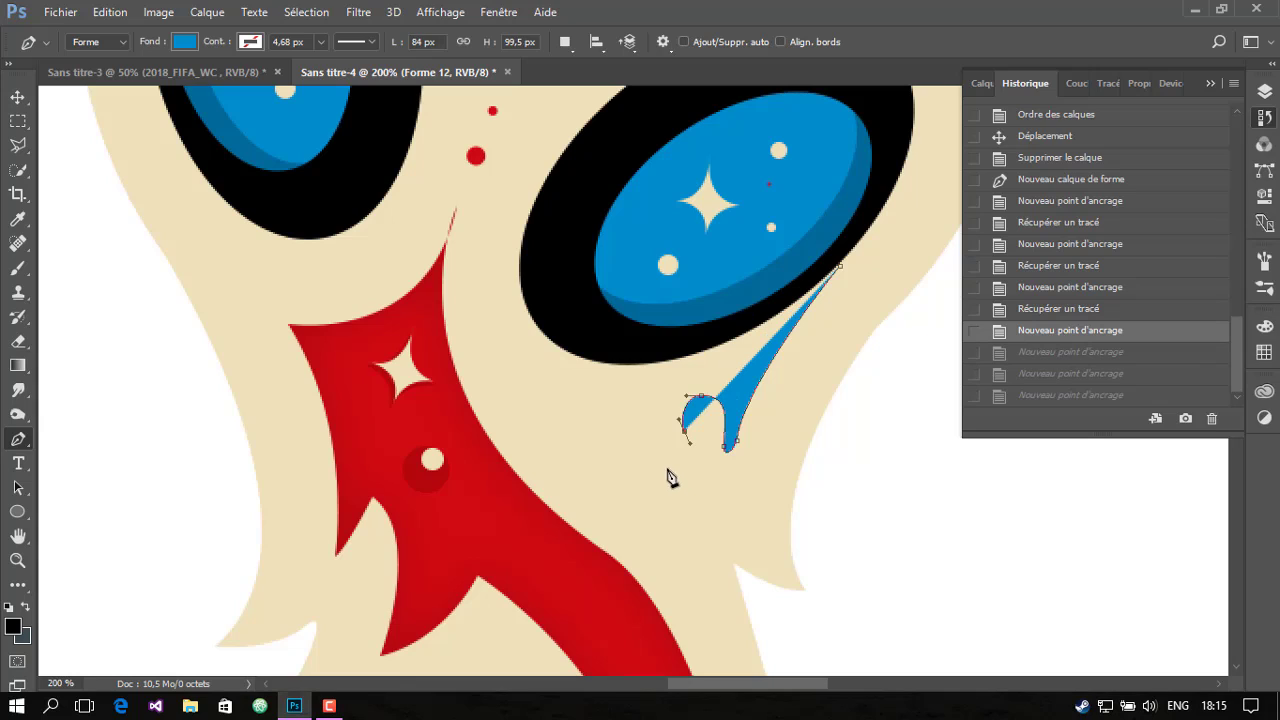
Redraw the curve below the tab and close the outline around the eye's rim
left_click_drag(669, 466, 629, 464)
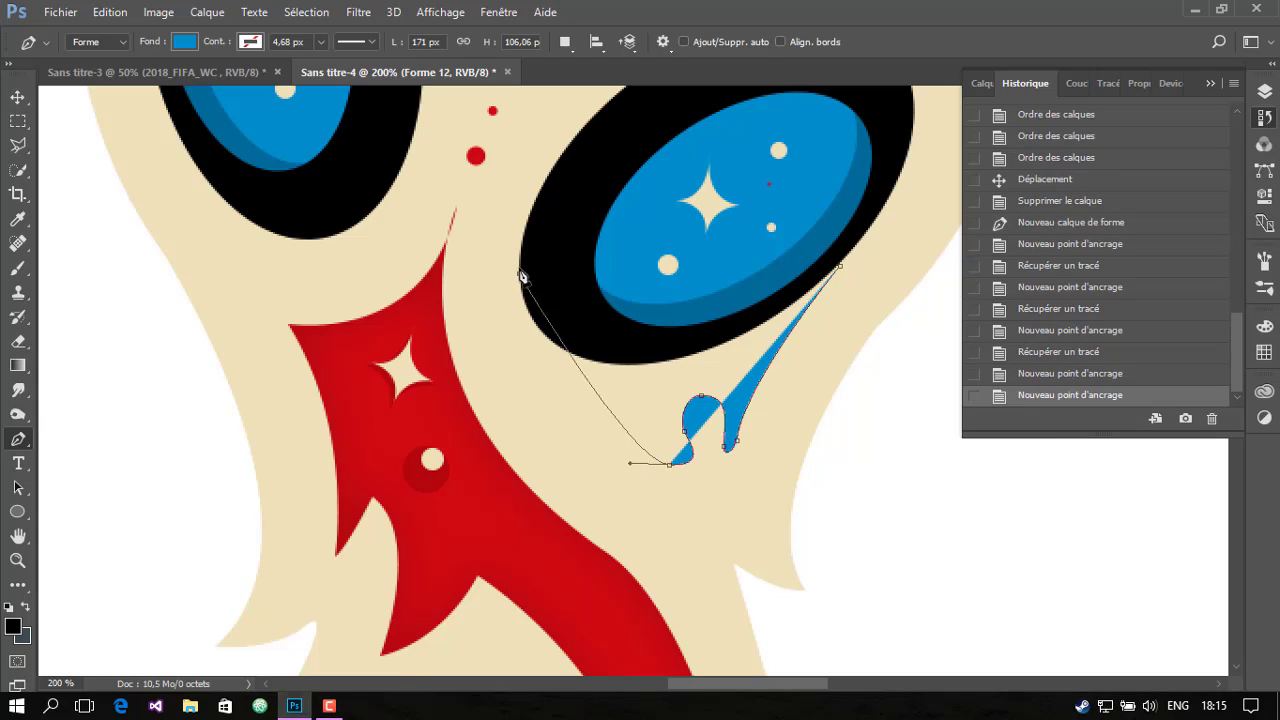
left_click_drag(520, 273, 527, 111)
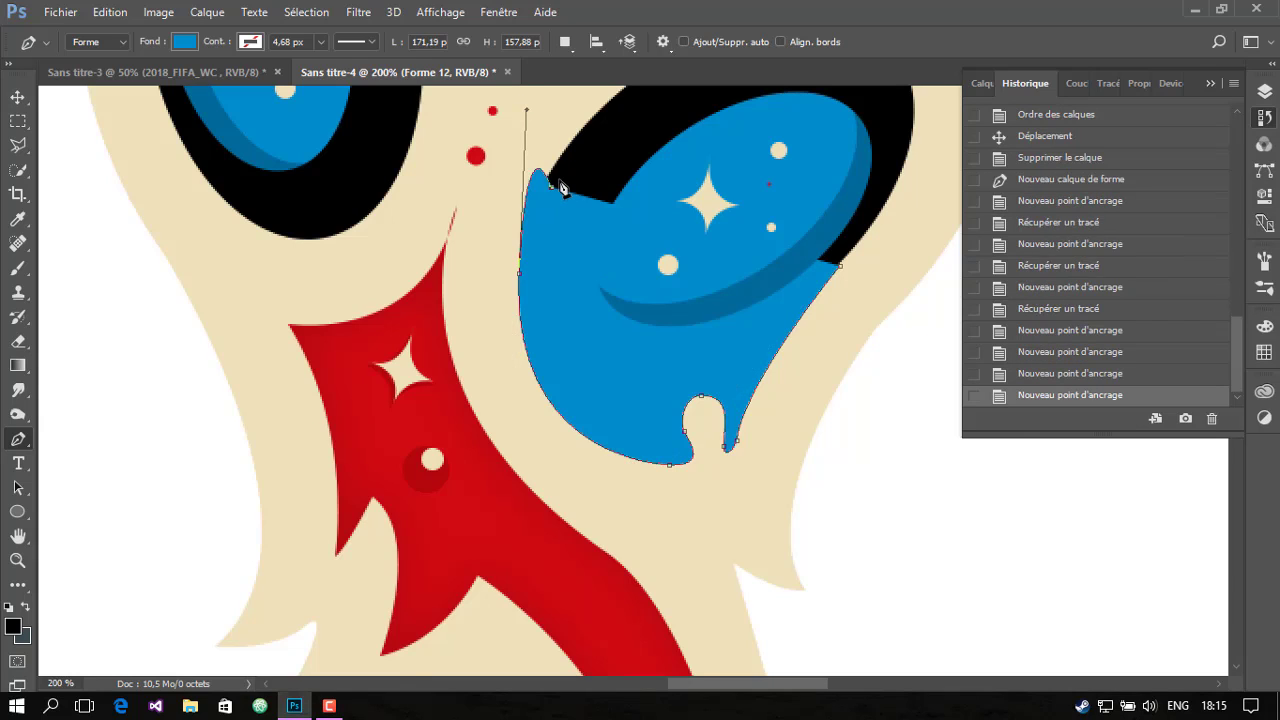
left_click(520, 274)
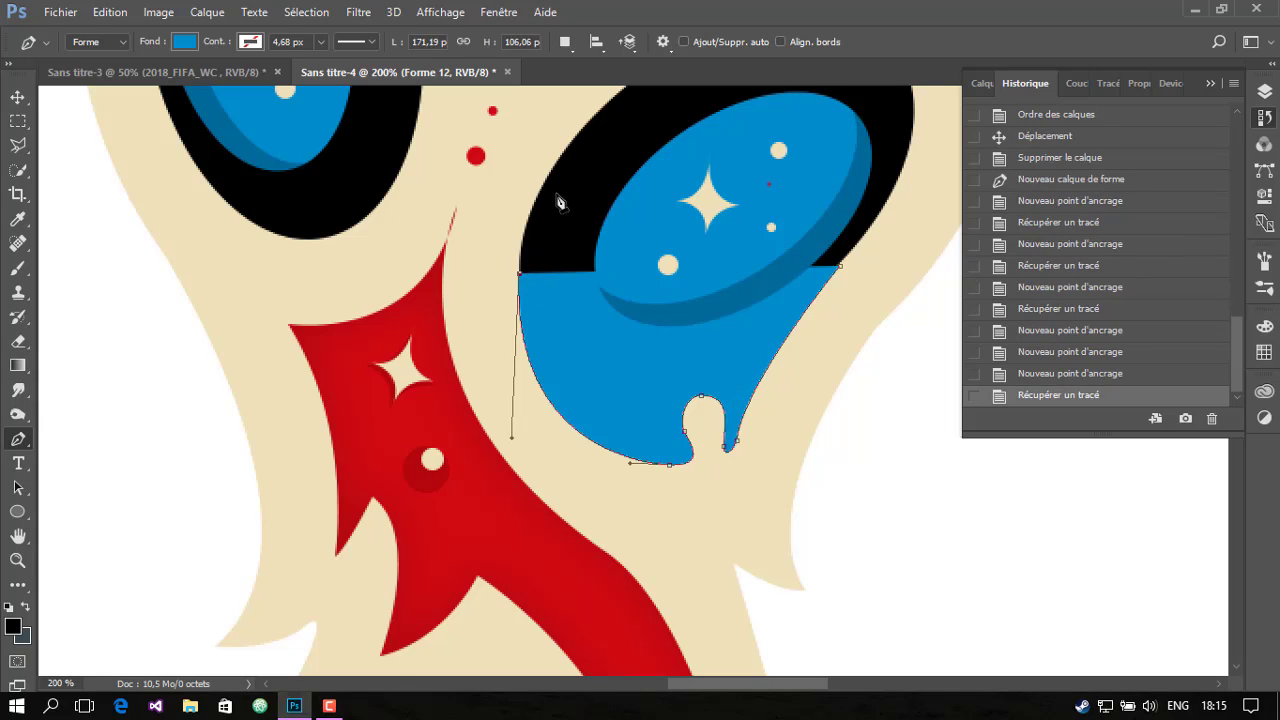
left_click(564, 182)
left_click(858, 237)
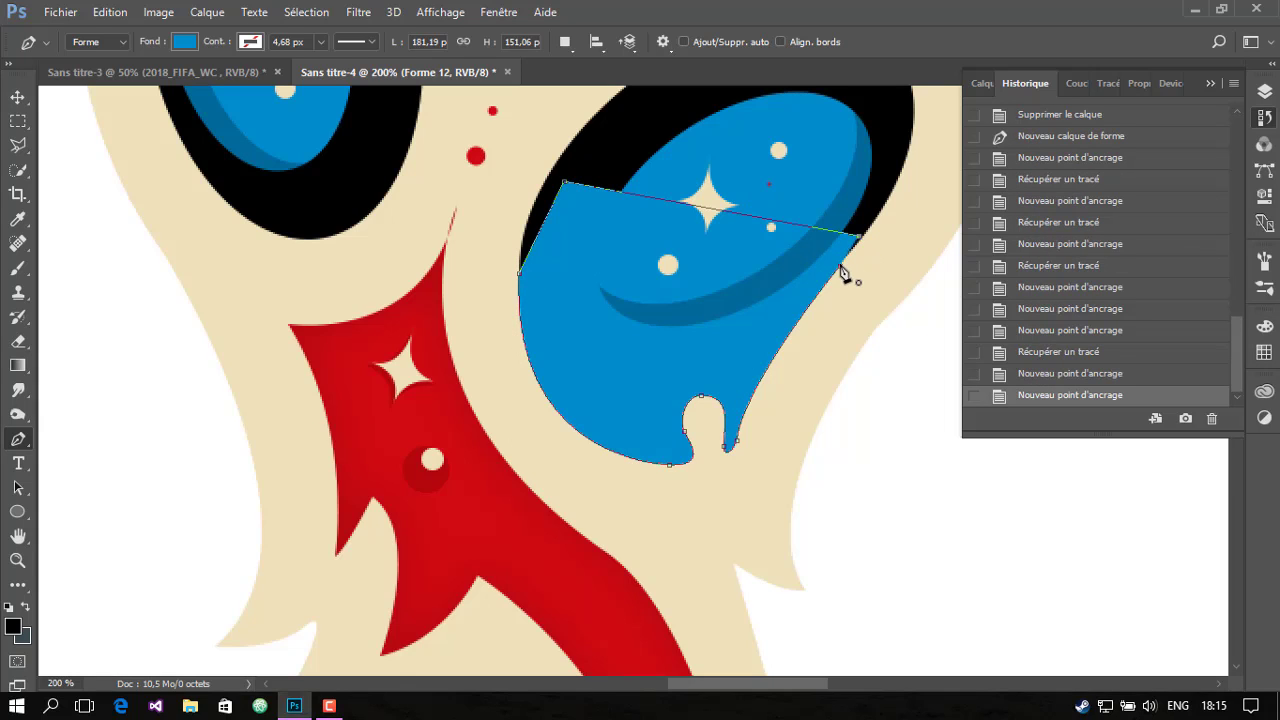
left_click(843, 272)
Fill the closed drip shape with black
left_click(186, 42)
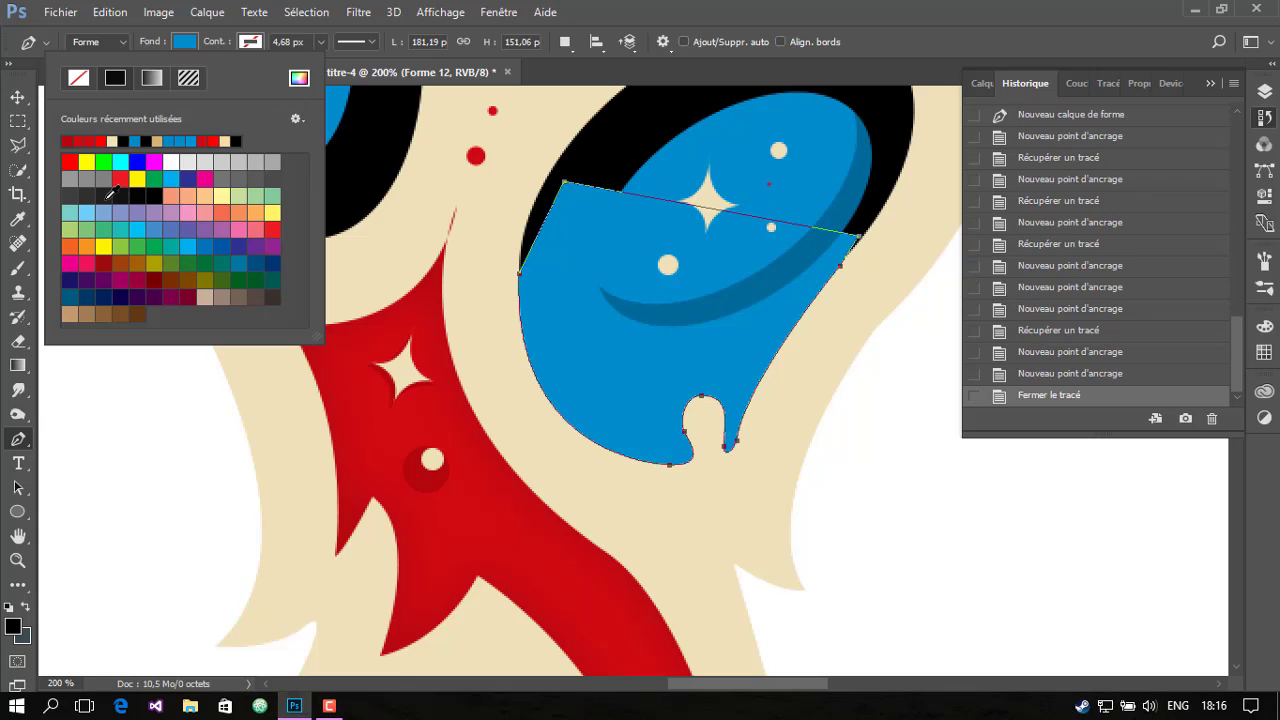
left_click(110, 192)
left_click(726, 12)
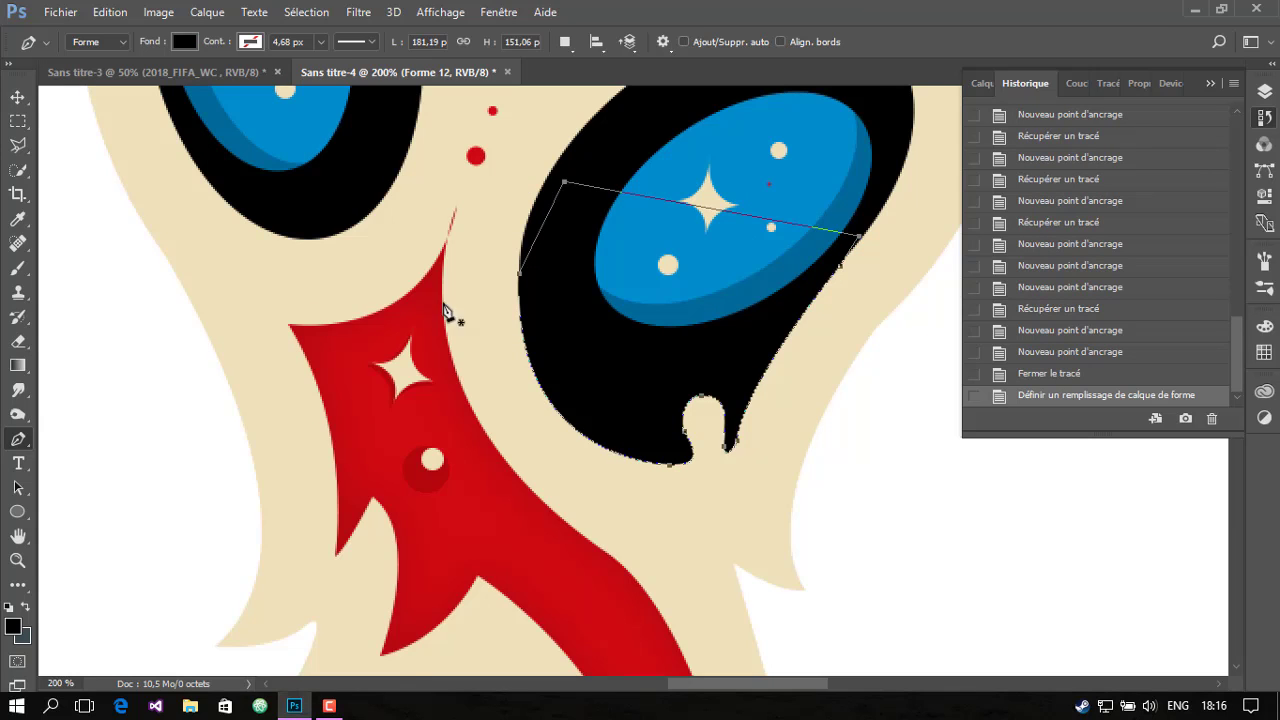
Add an empty layer, fit the trophy on screen, and set a 274 px round brush
left_click(982, 84)
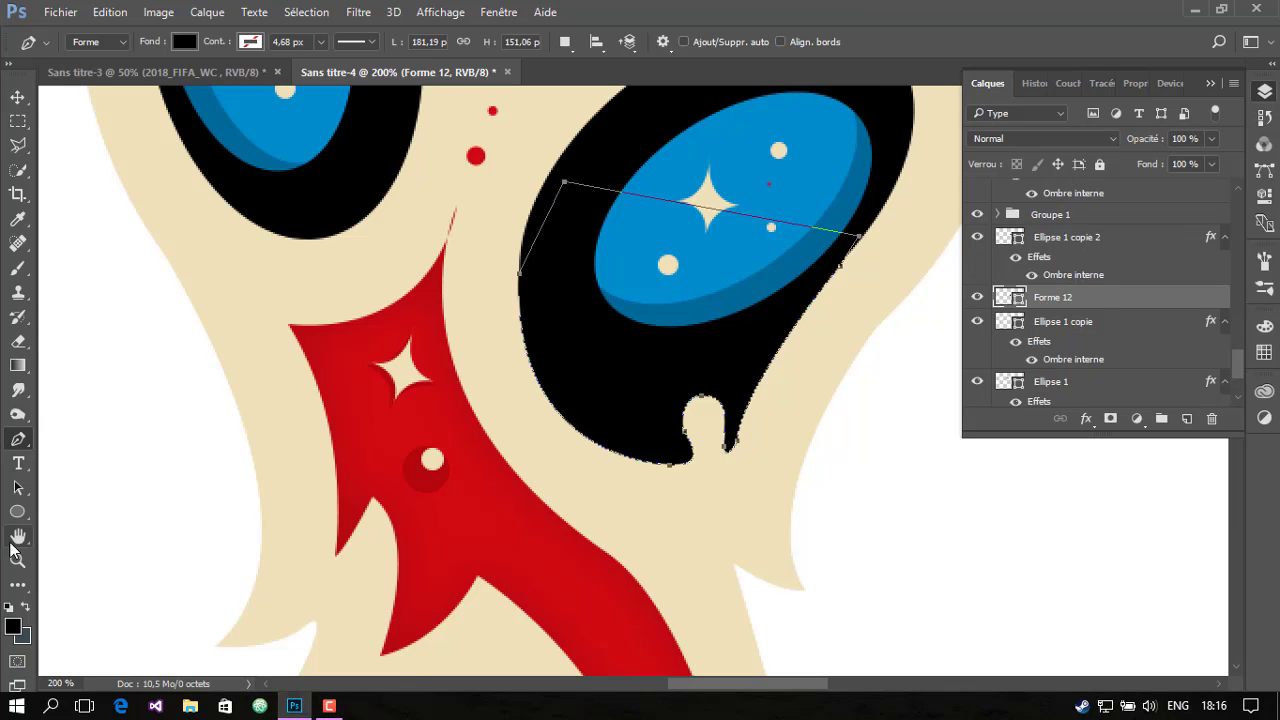
left_click(1187, 418)
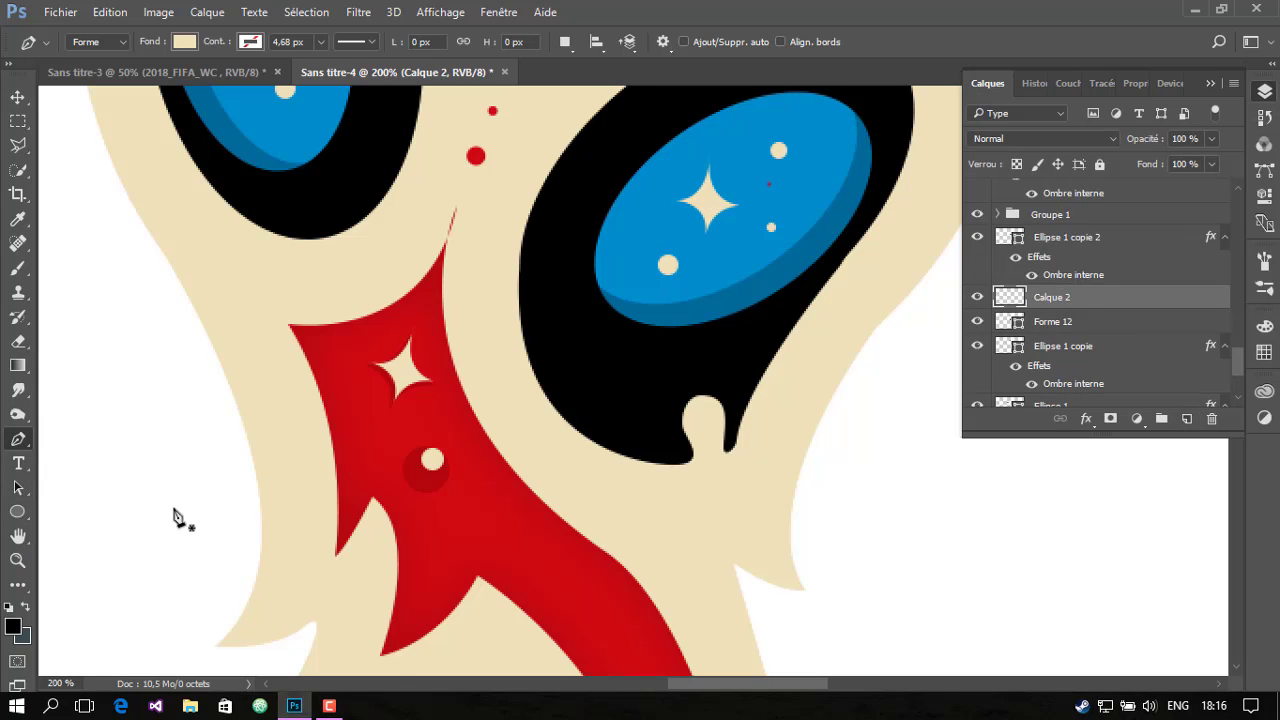
left_click(17, 561)
right_click(444, 448)
left_click(470, 462)
left_click(17, 268)
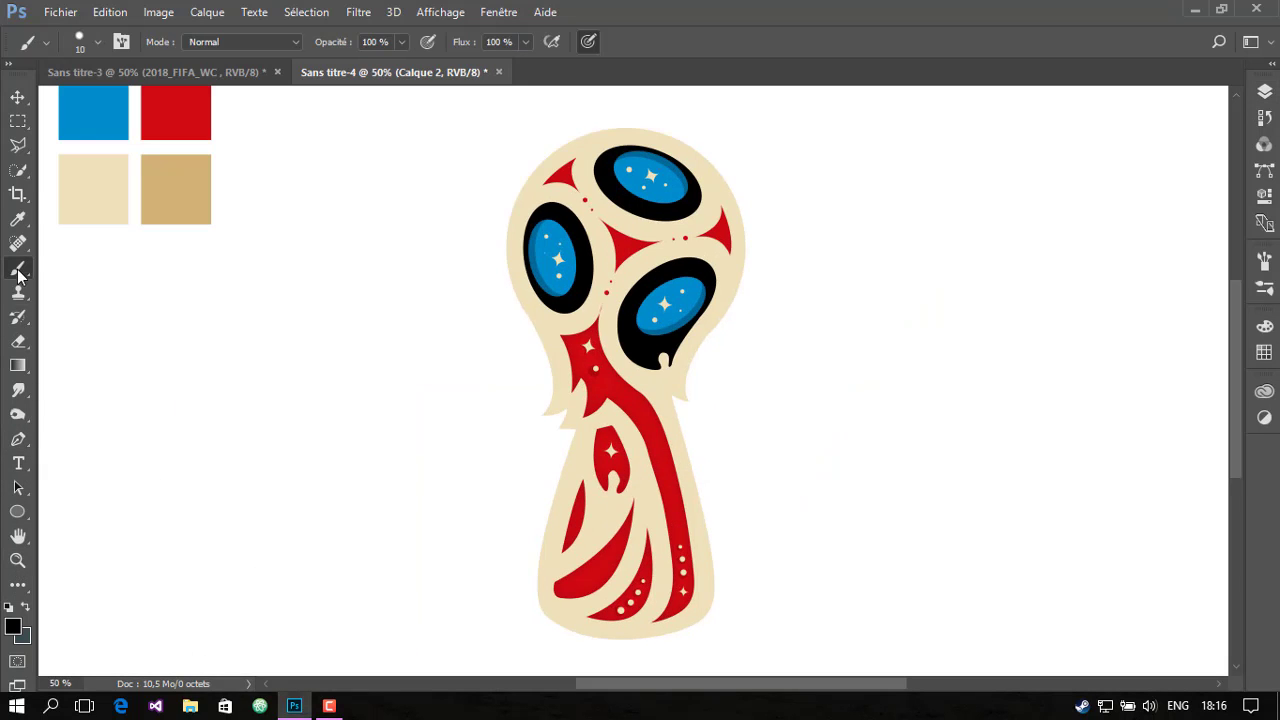
left_click(97, 42)
left_click_drag(122, 80, 206, 101)
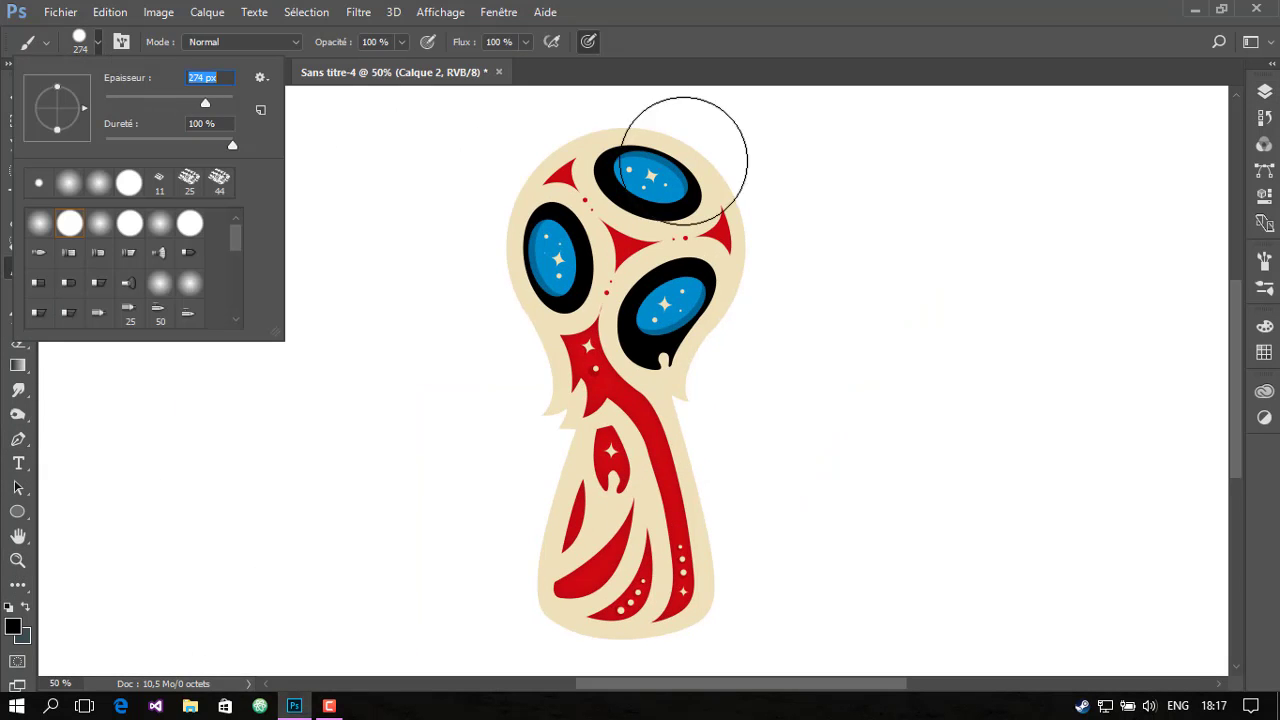
Set a tan foreground colour and a soft 0% hardness round brush, testing then undoing a stroke
left_click(12, 624)
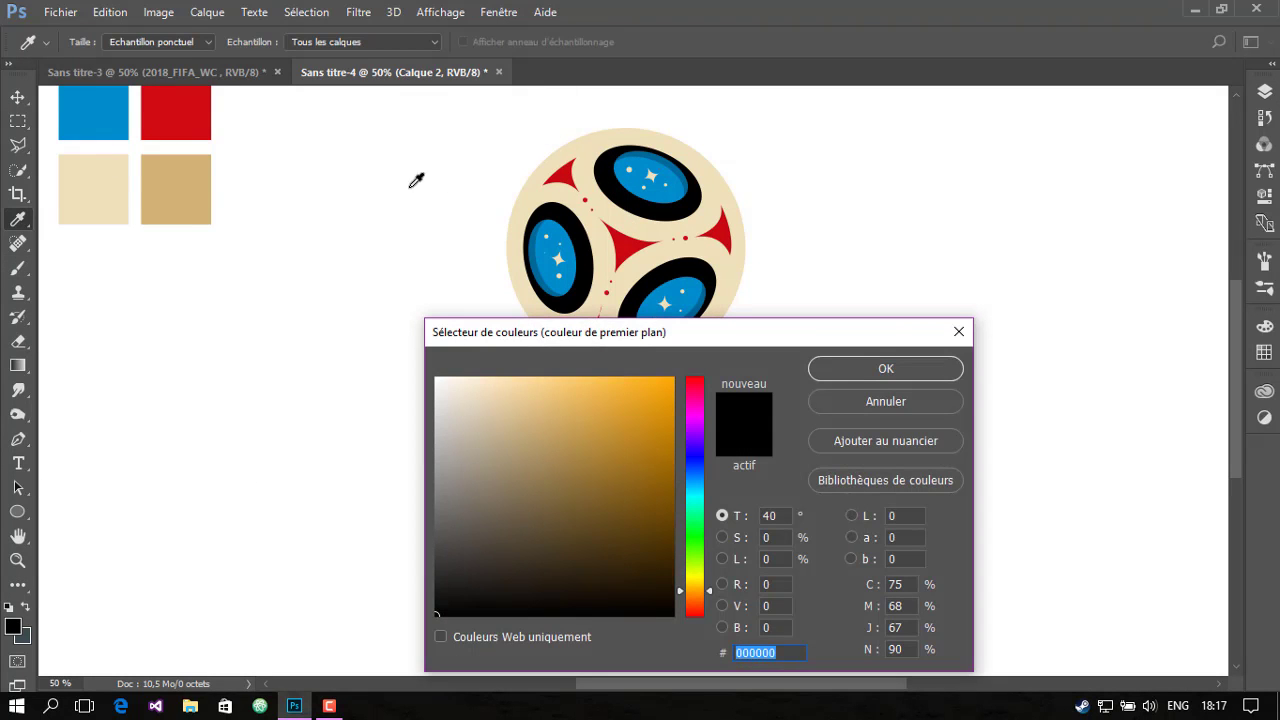
left_click(187, 184)
key("Return")
left_click(97, 42)
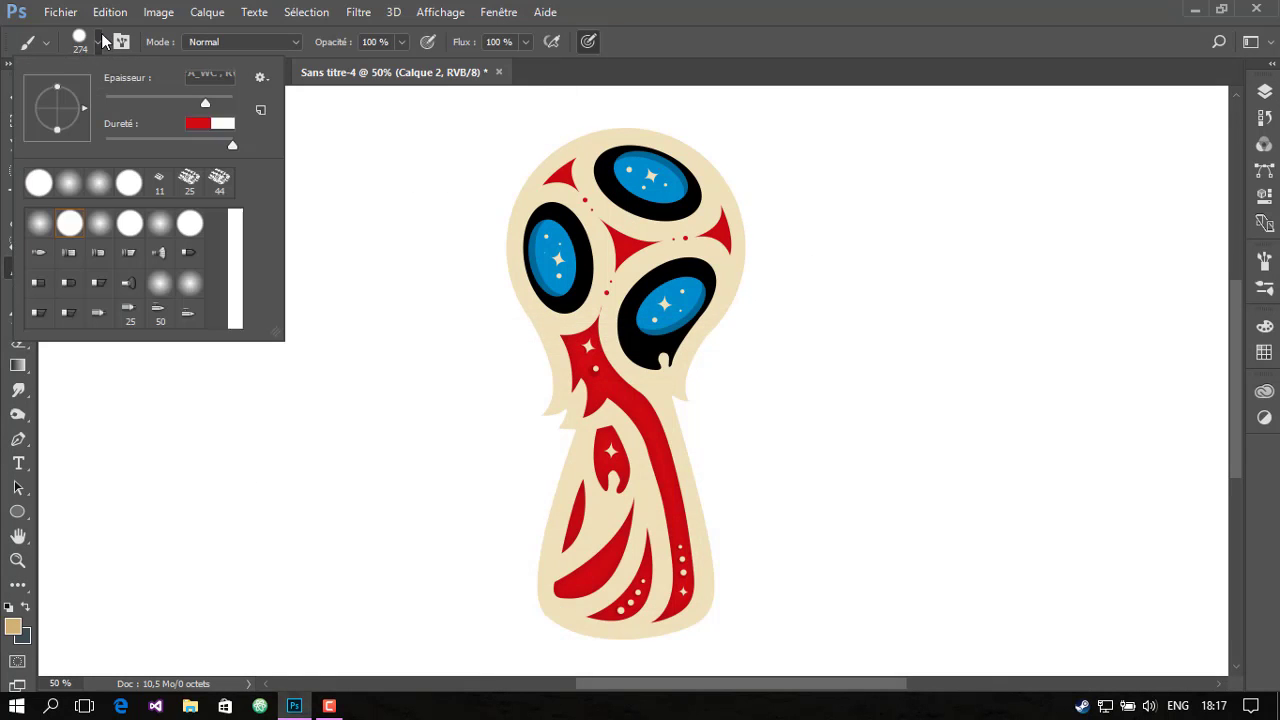
left_click(69, 182)
left_click(453, 91)
left_click_drag(740, 295, 740, 470)
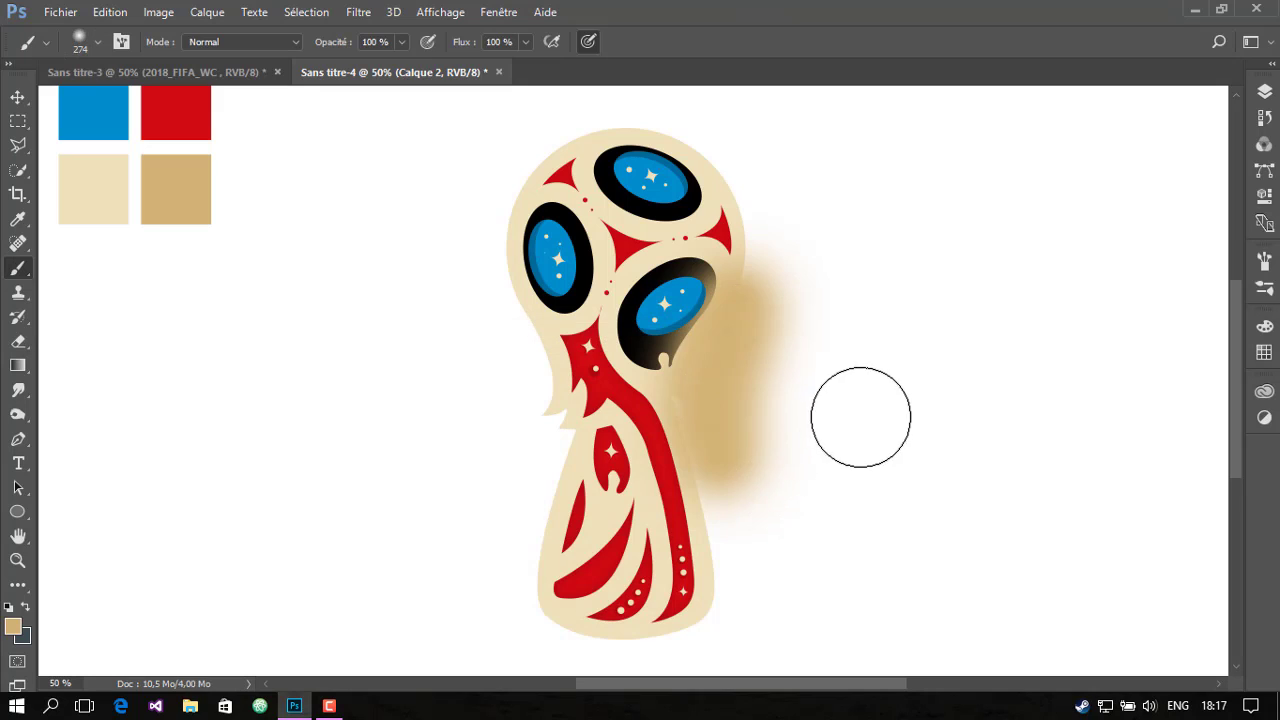
key("ctrl+z")
Select Ellipse 13 in the Calques panel and scroll down through the layer list
left_click(1265, 91)
left_click(1125, 201)
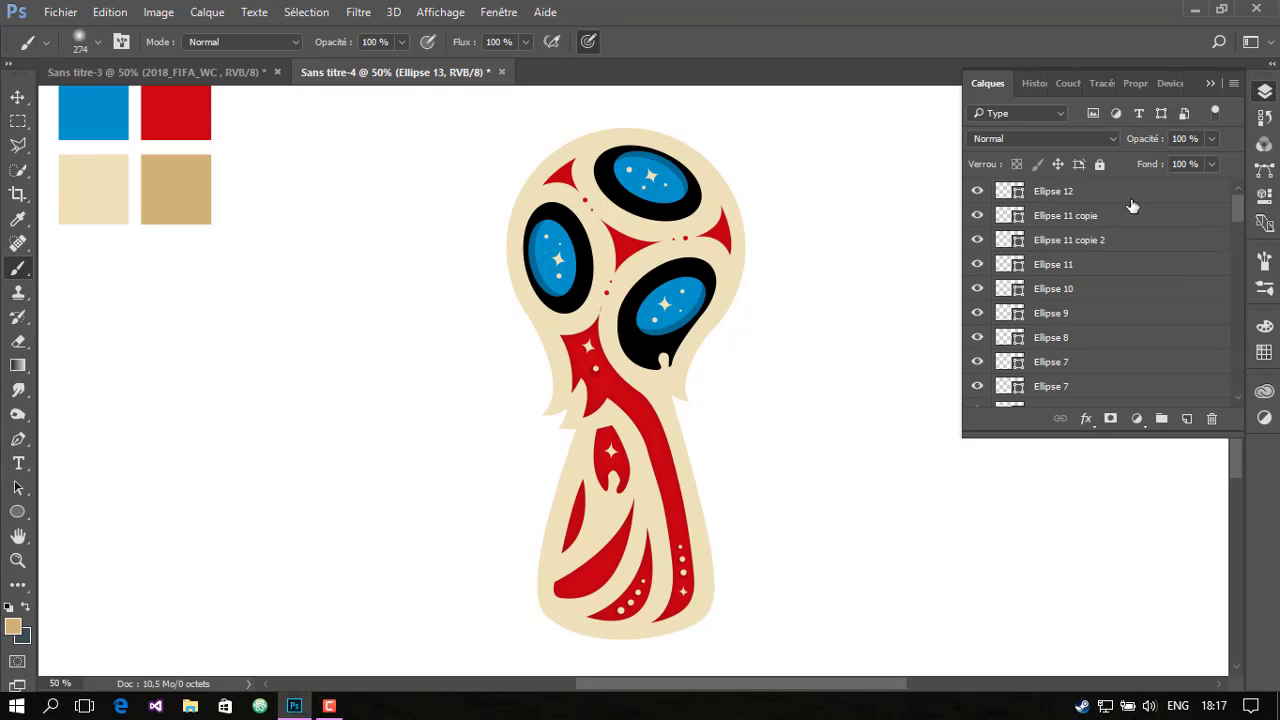
scroll(1150, 215, "down", 3)
scroll(1150, 240, "down", 3)
scroll(1130, 235, "down", 3)
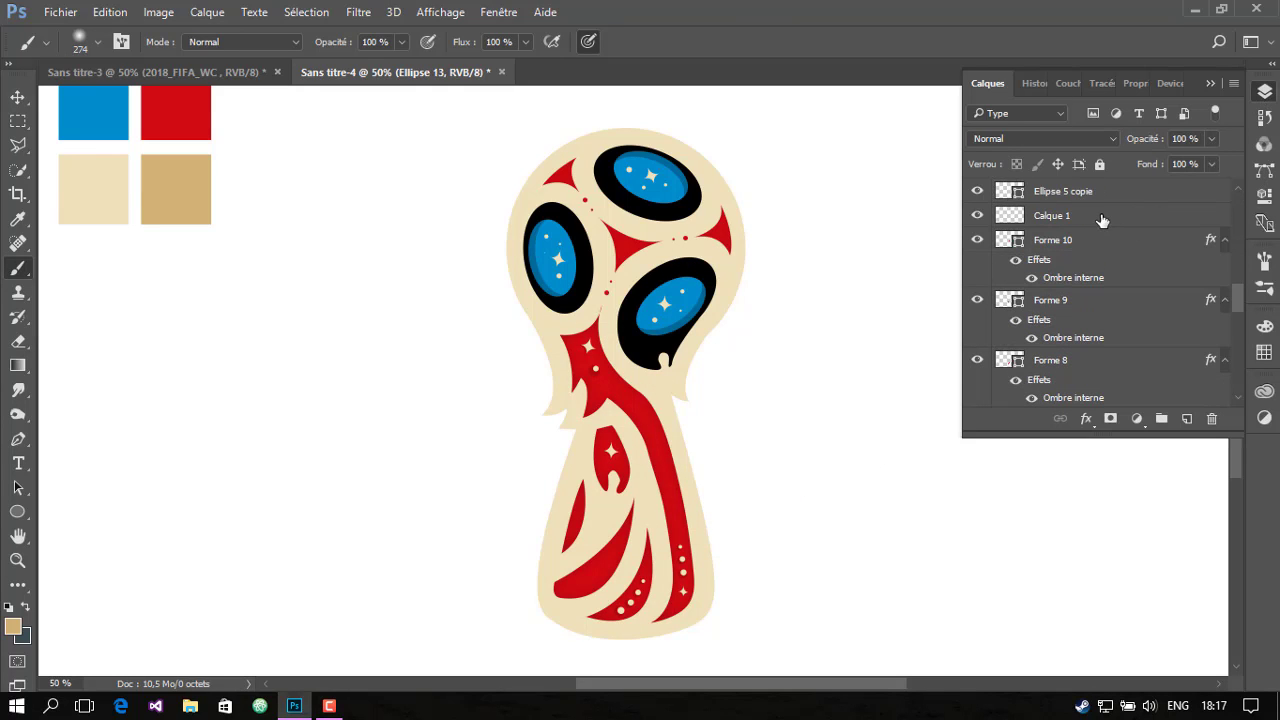
scroll(1105, 222, "down", 5)
scroll(1103, 235, "down", 5)
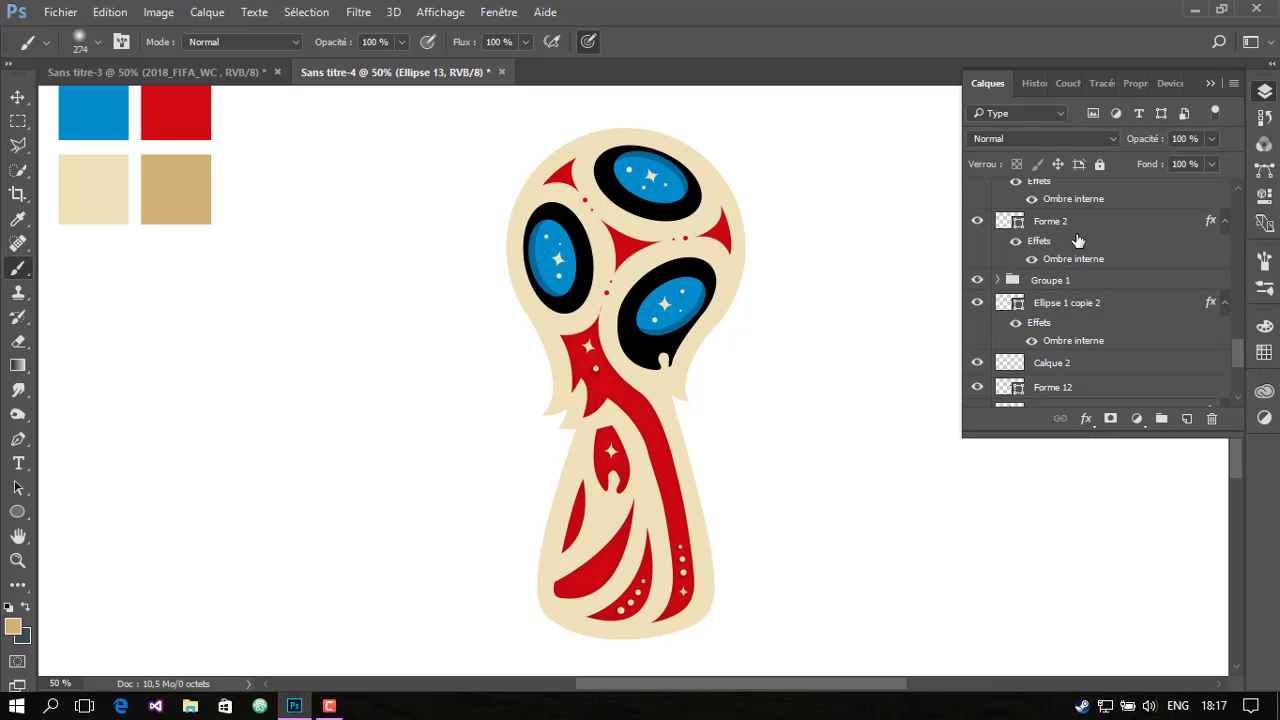
Group the Forme 4 to Forme 2 layers into Groupe 2
left_click(1080, 240, "shift")
right_click(1066, 286)
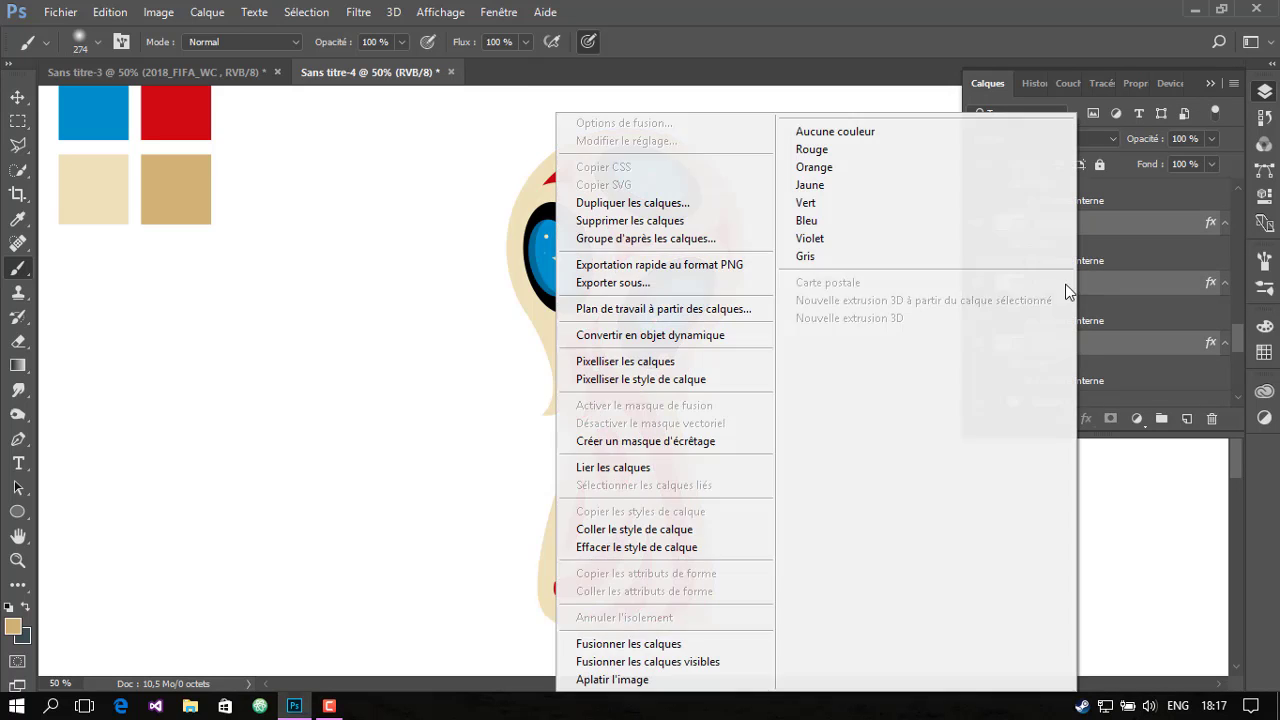
left_click(722, 233)
left_click(814, 232)
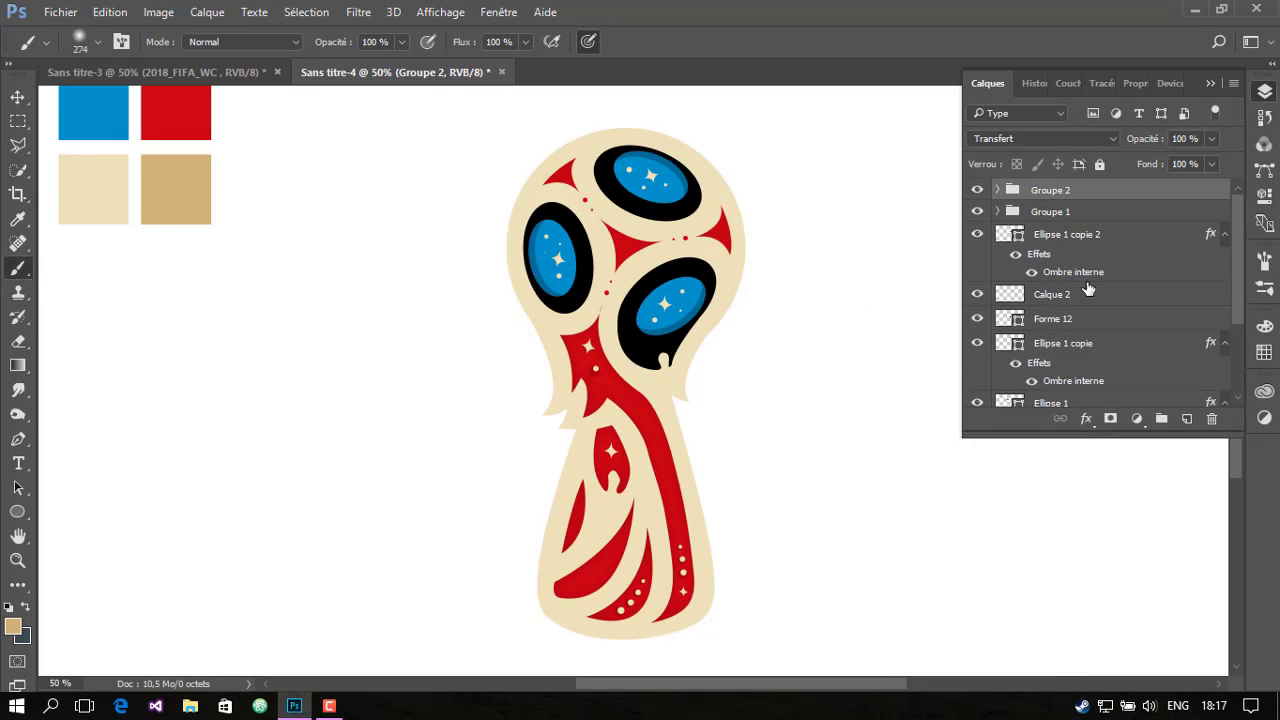
Delete the empty Calque 2 layer
left_click(1060, 240)
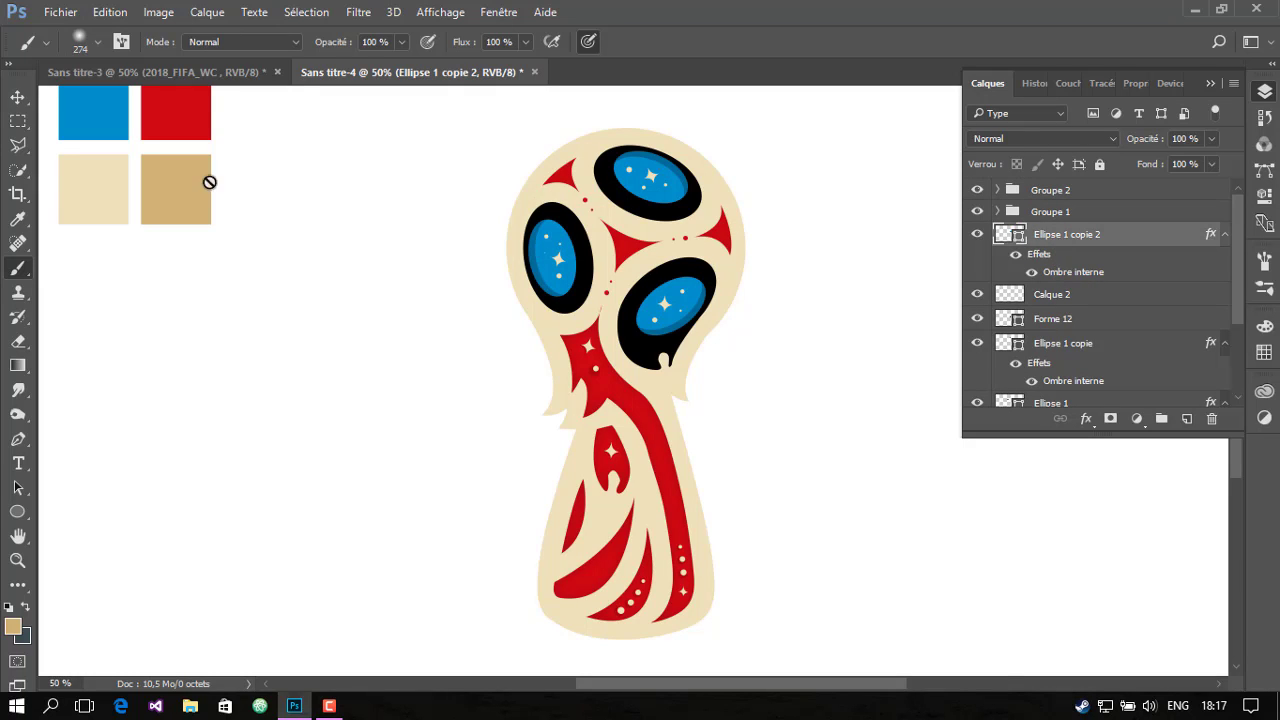
key("v")
left_click(1088, 296)
right_click(1076, 300)
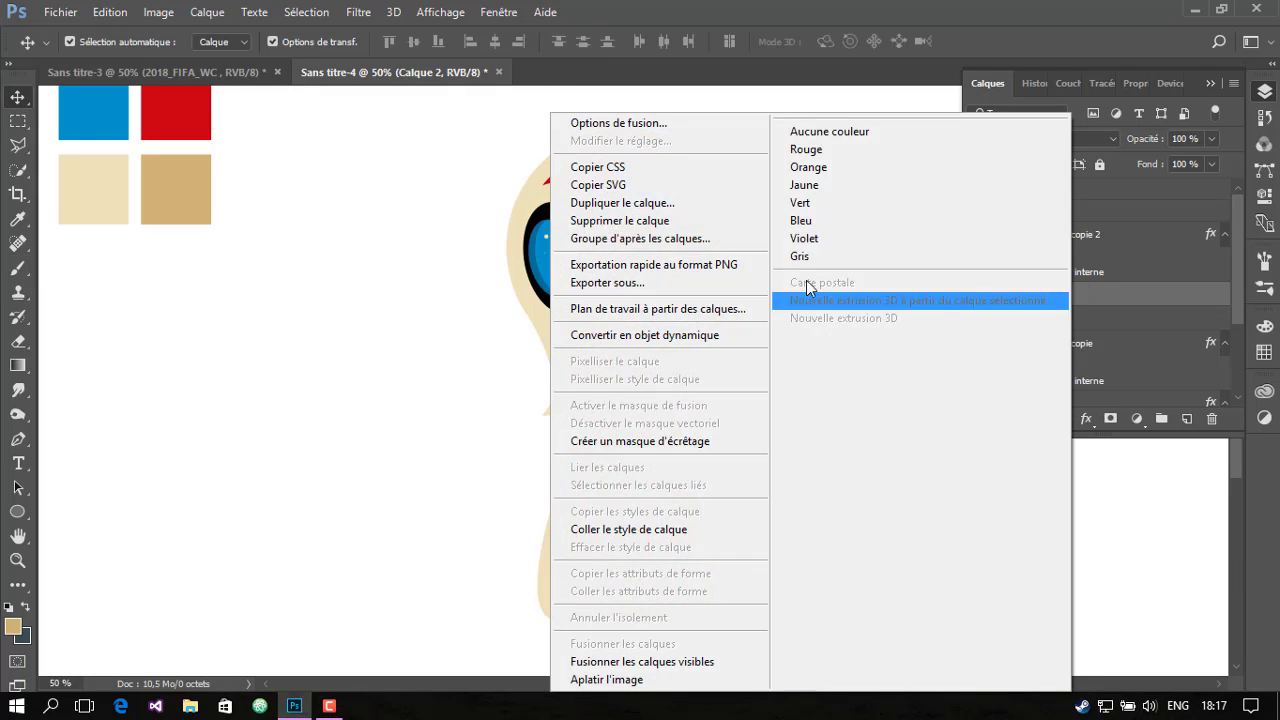
left_click(640, 229)
left_click(1063, 320)
Group the three eye layers into Groupe 3
left_click(1053, 238)
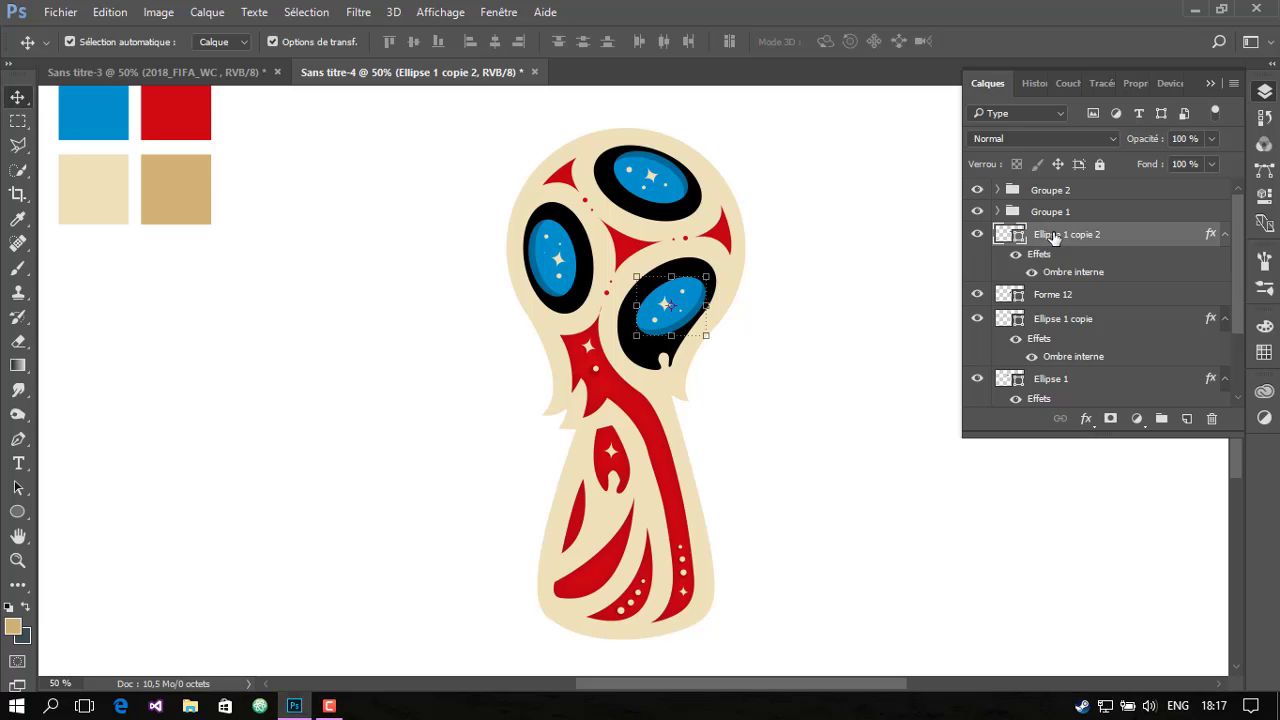
left_click(1080, 381, "shift")
right_click(1092, 385)
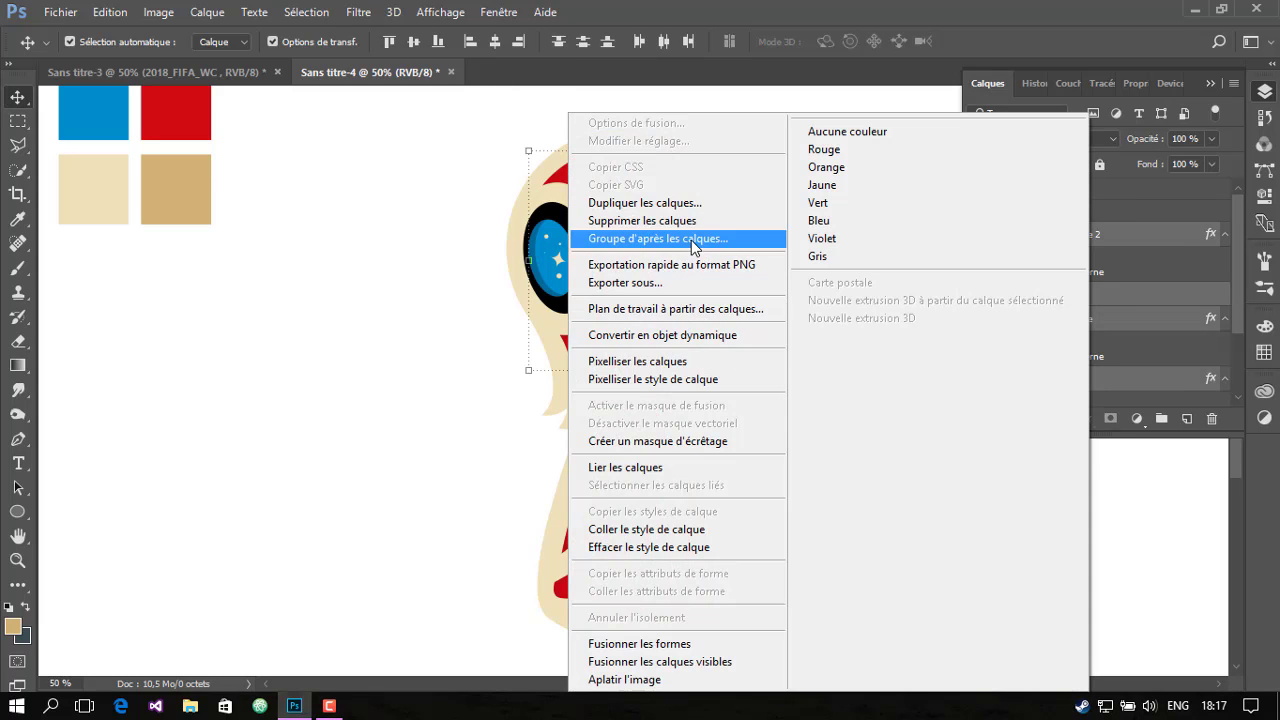
left_click(691, 240)
left_click(820, 229)
Add a new layer above Forme 1 and clip it to the trophy body
left_click(1081, 283)
left_click(1187, 420)
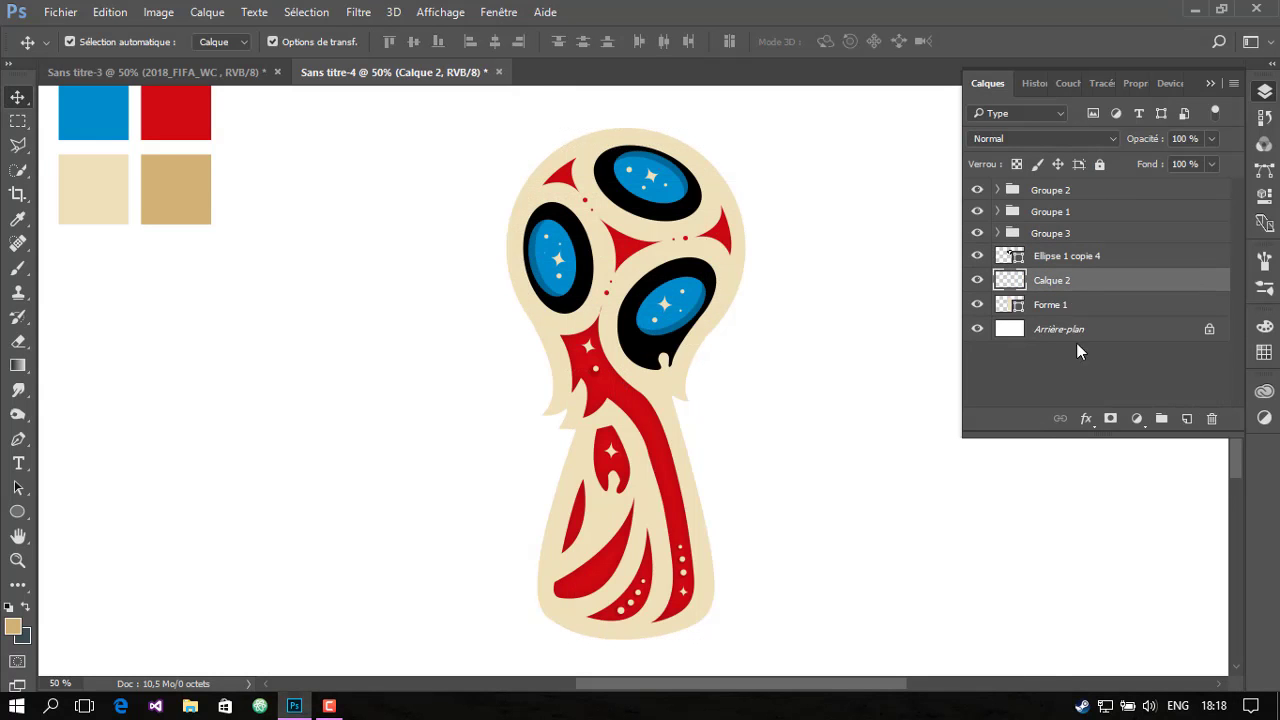
right_click(1058, 281)
left_click(645, 434)
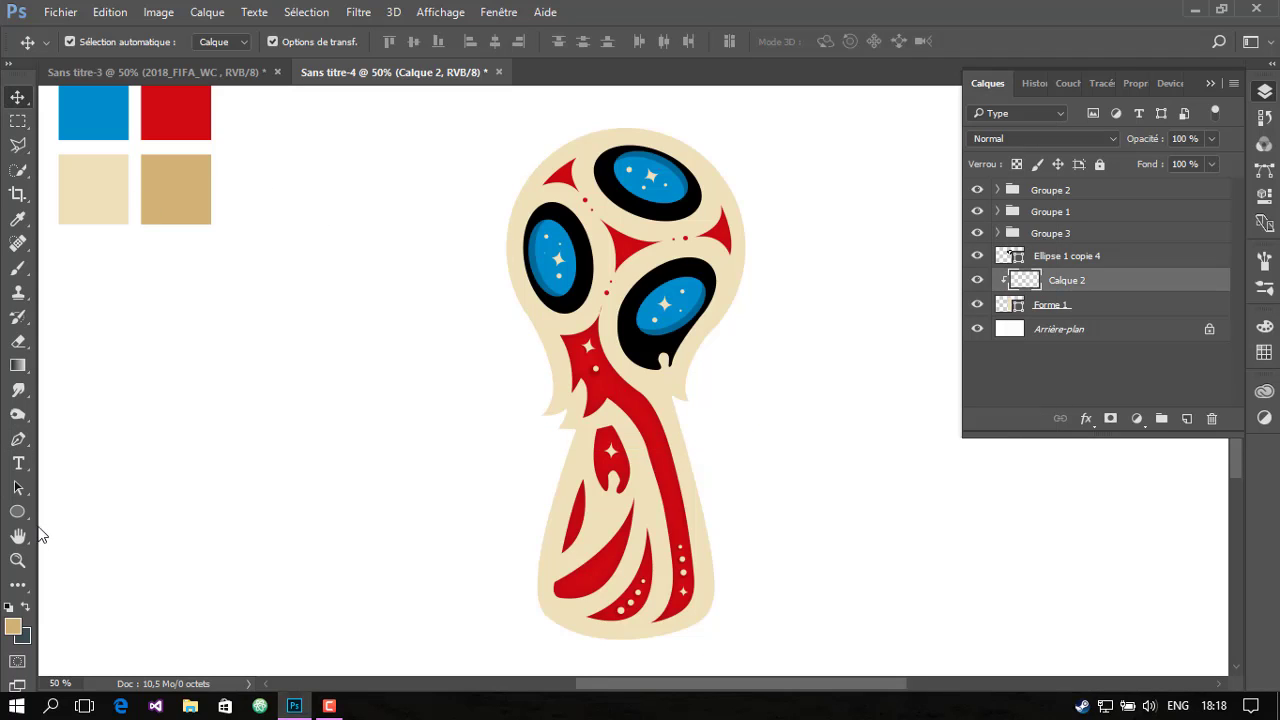
Paint soft tan shading strokes along the trophy body's edges on Calque 2
left_click(1035, 83)
left_click(980, 84)
key("b")
left_click(761, 487)
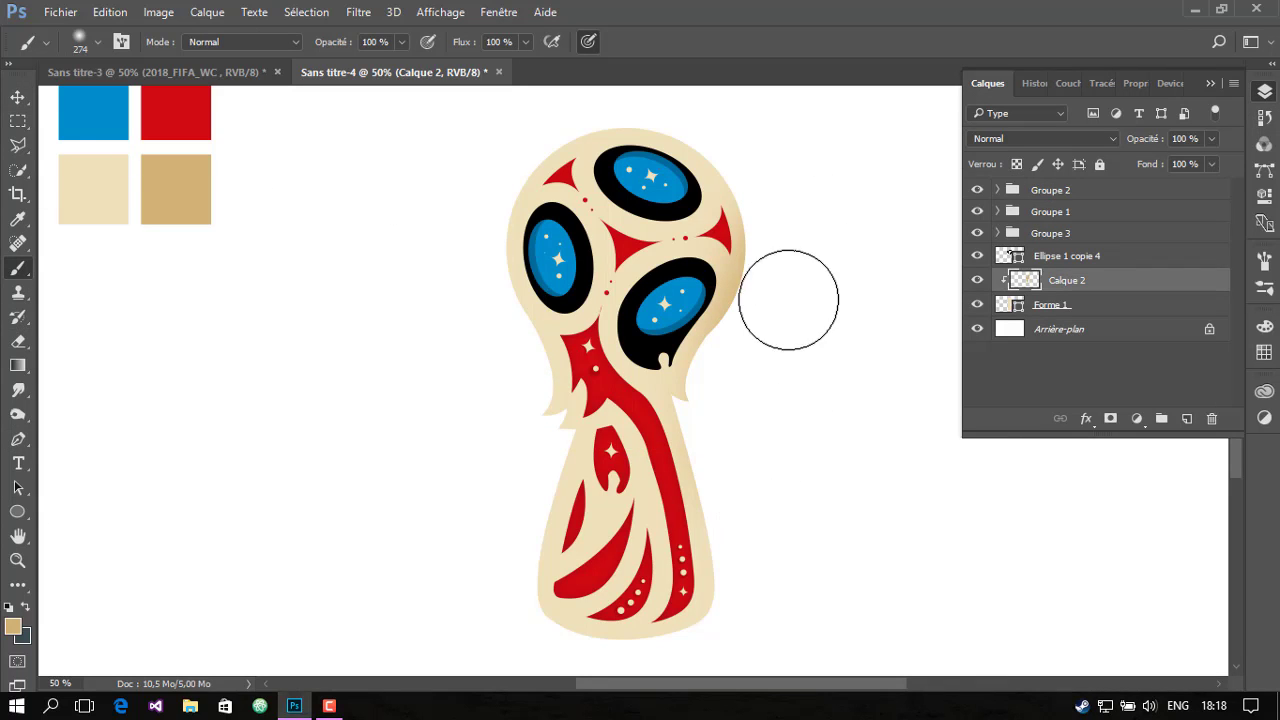
left_click_drag(492, 101, 820, 474)
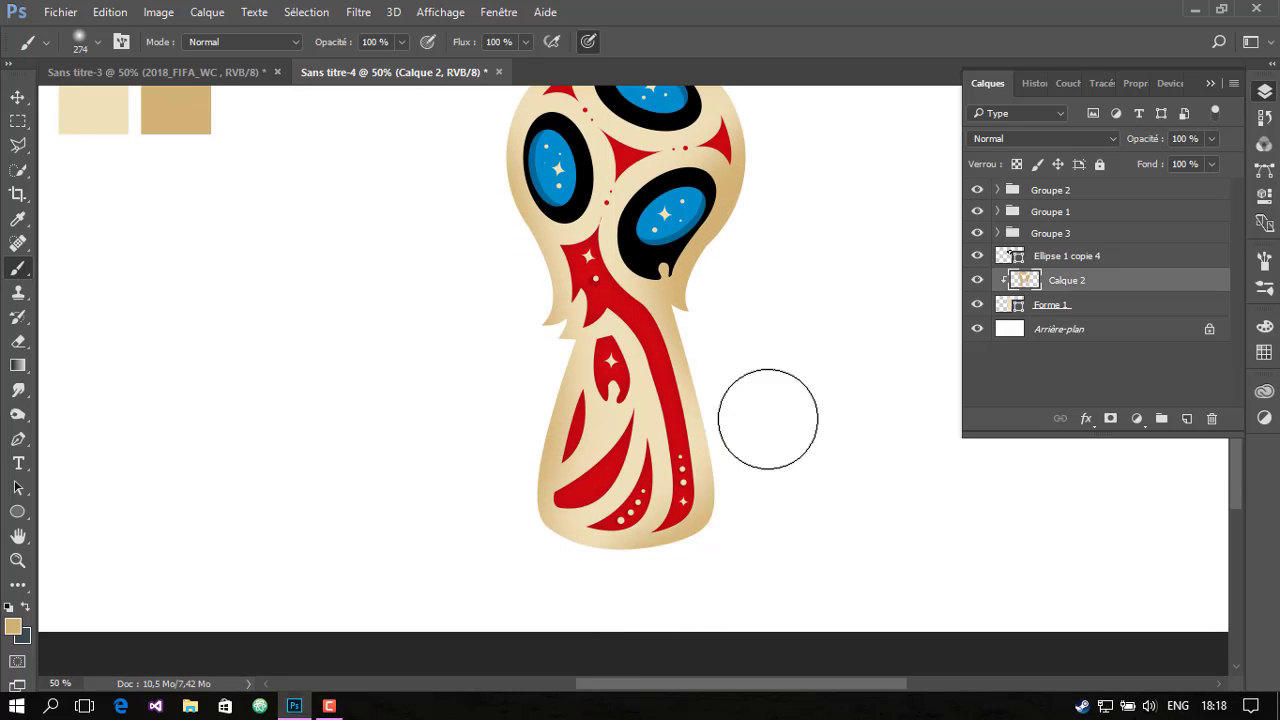
Lower Calque 2's fill to 64%
scroll(829, 391, "up", 1)
scroll(604, 367, "up", 1)
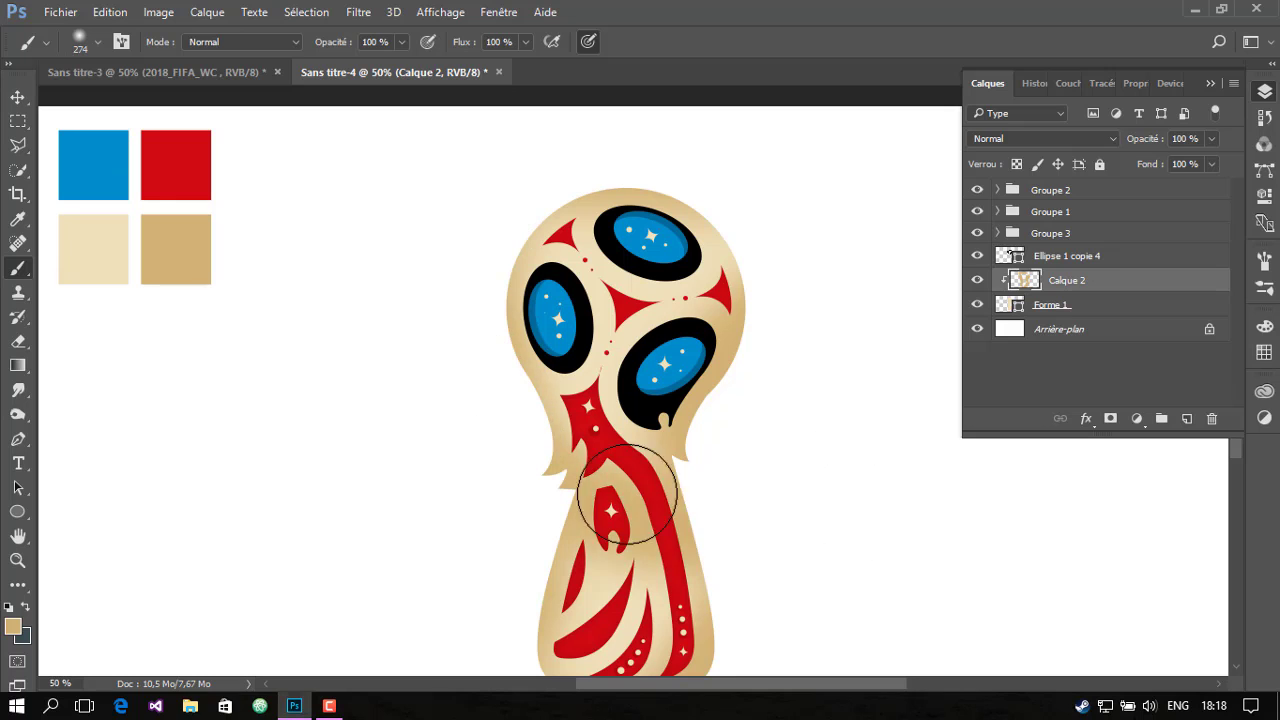
scroll(823, 391, "down", 1)
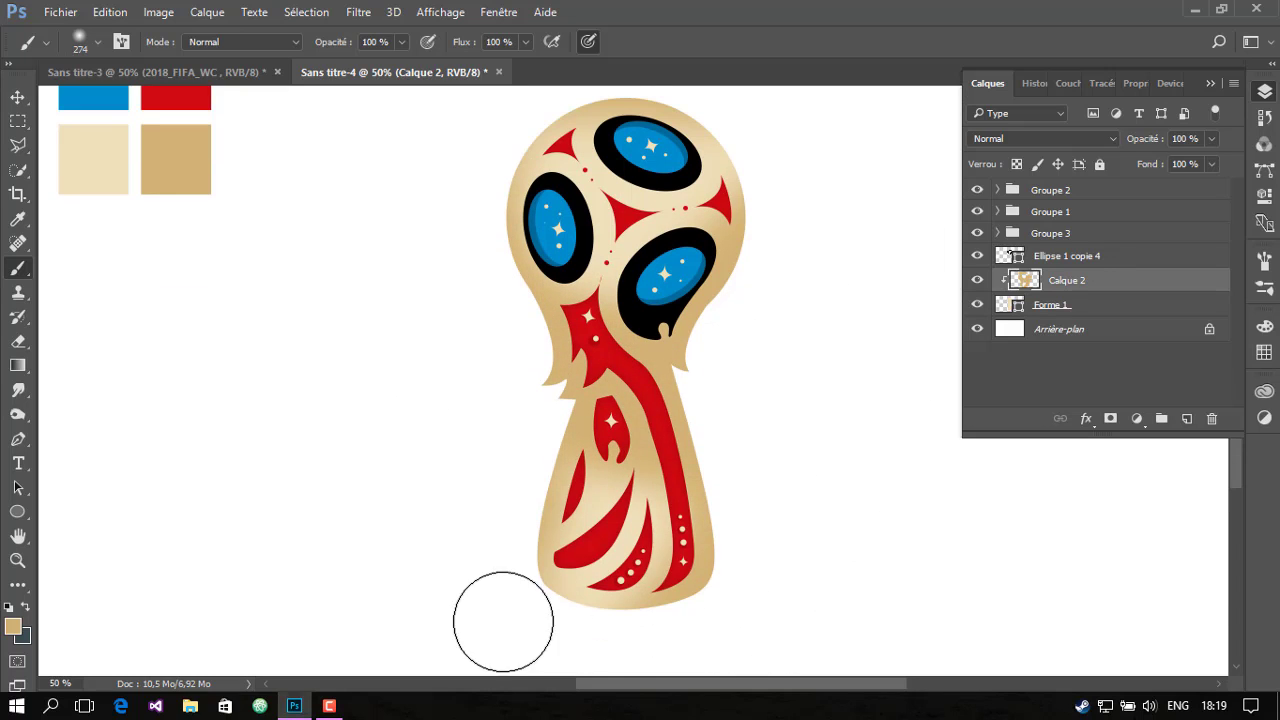
scroll(914, 420, "up", 1)
scroll(860, 340, "down", 1)
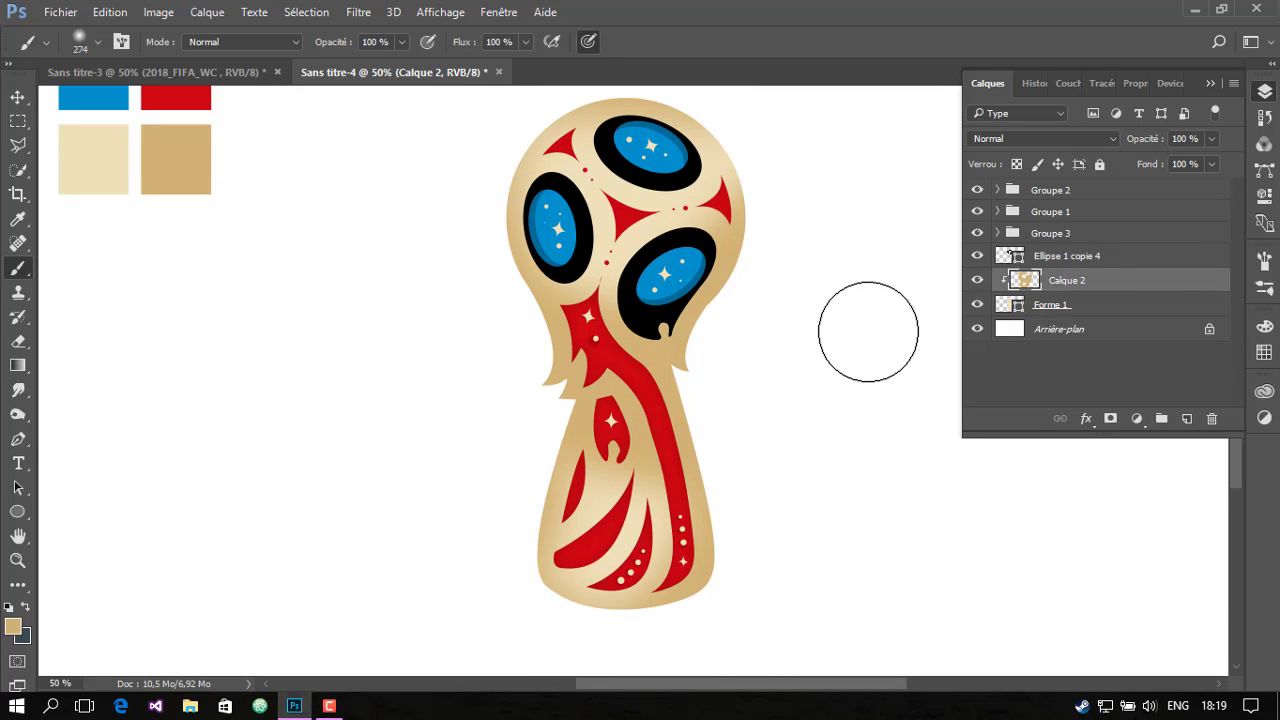
left_click_drag(1192, 188, 1181, 187)
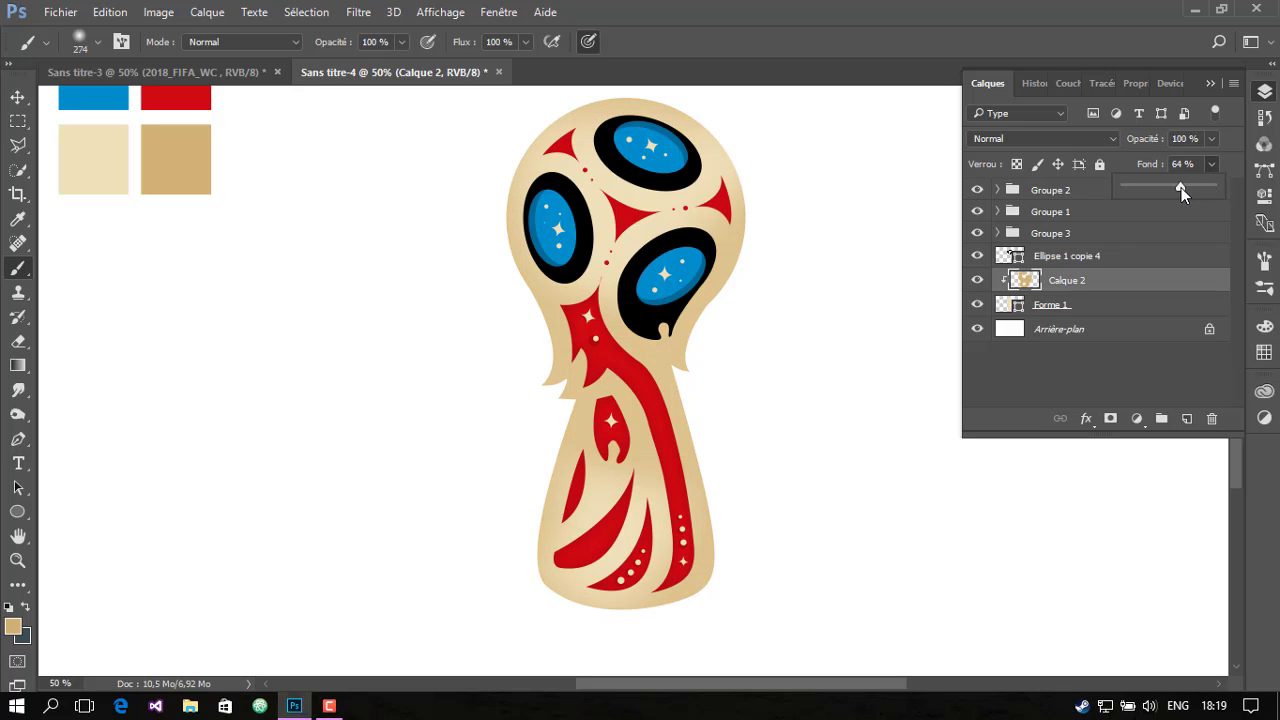